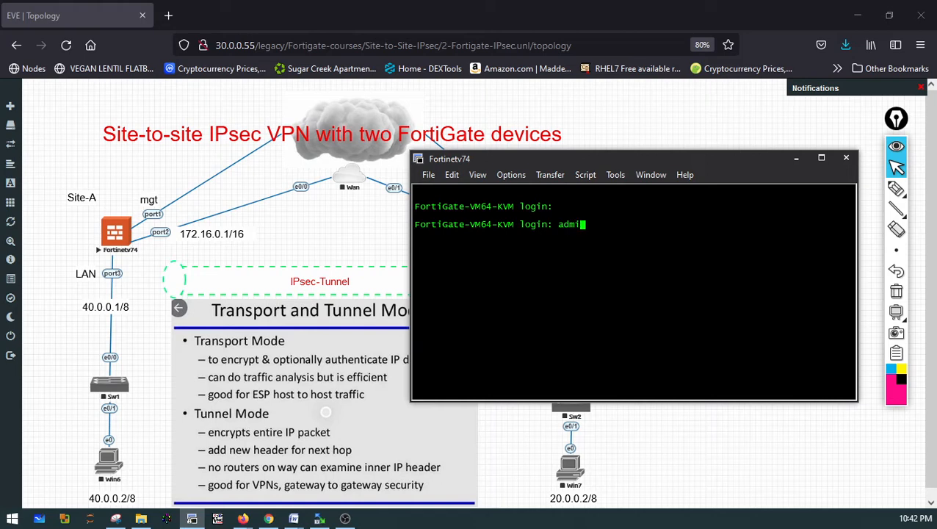
Log in to the FortiGate console as admin and set and confirm a new admin password
key(Return)
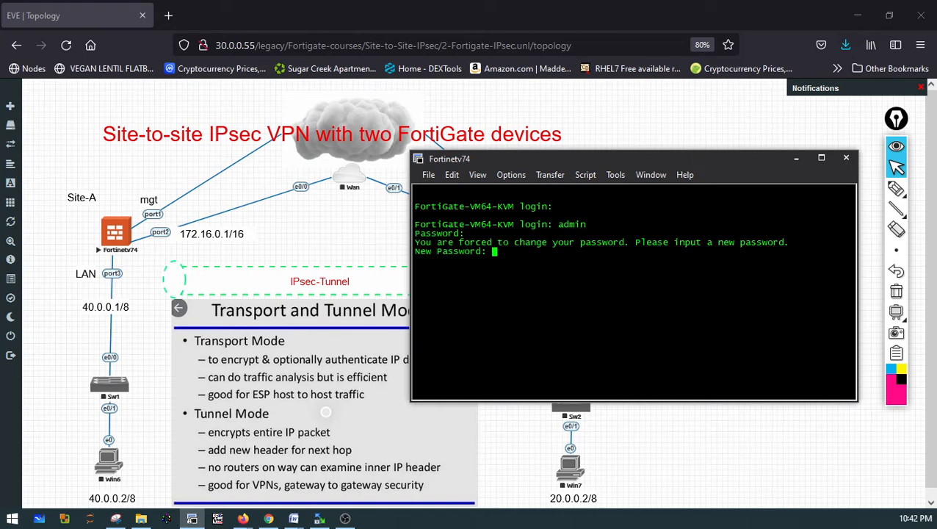
key(Return)
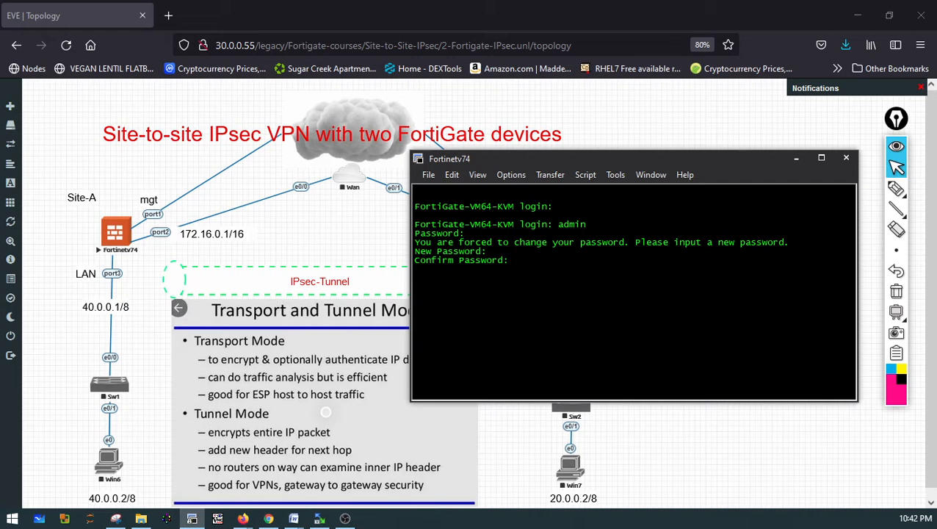
key(Return)
List the system interfaces and highlight port1's management address
text(show system  interface)
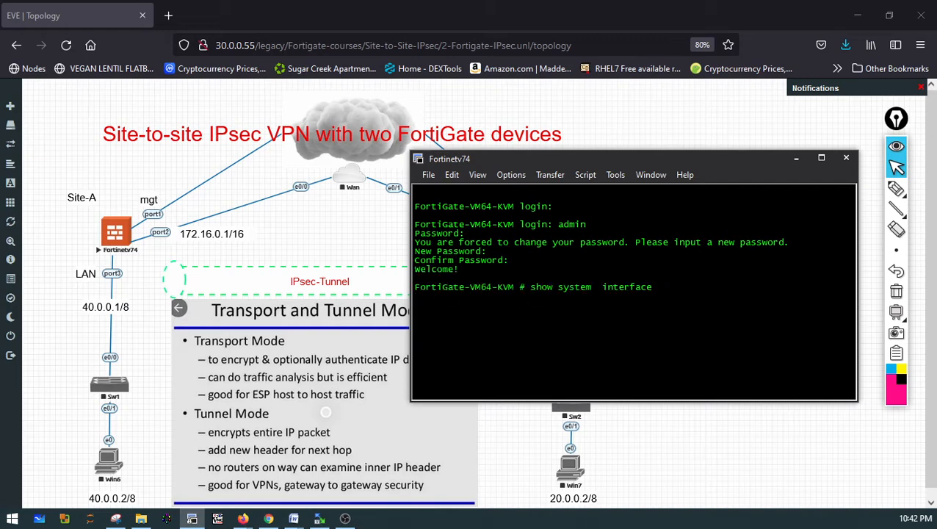
key(Return)
key(Up)
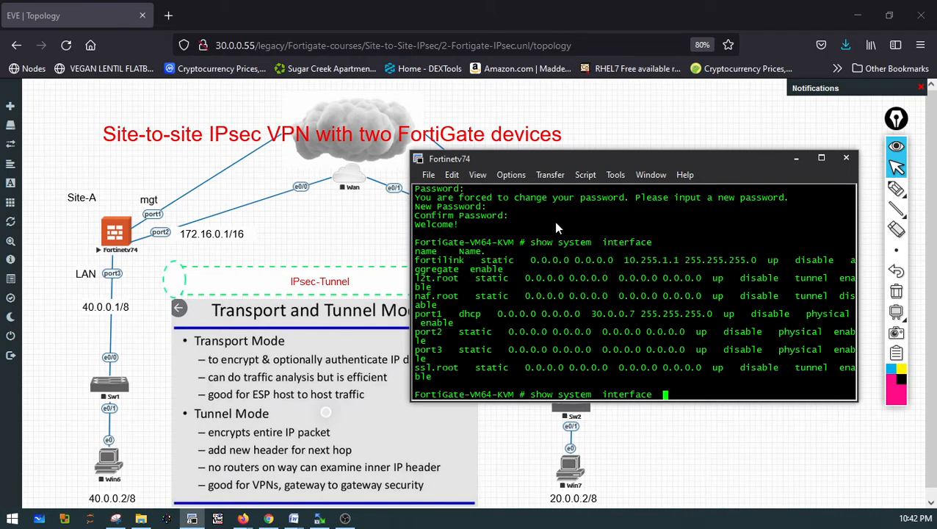
drag(417, 315, 481, 316)
drag(590, 315, 633, 312)
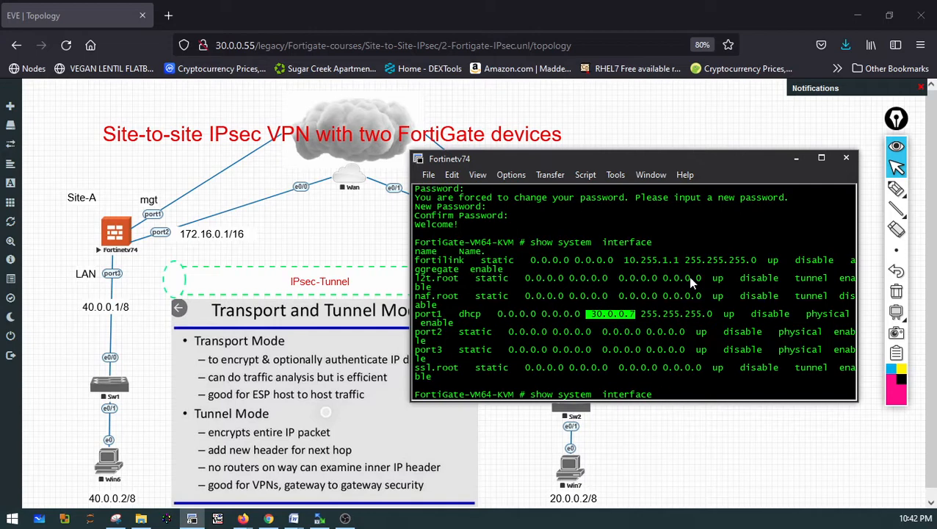
Minimize the console and try to open 30.0.0.7 in a new browser tab
click(795, 158)
click(168, 15)
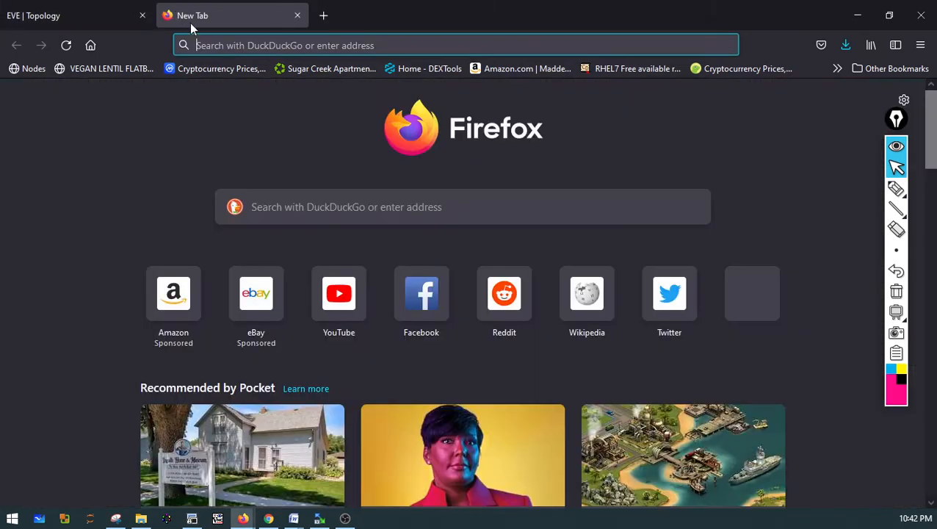
text(30.0)
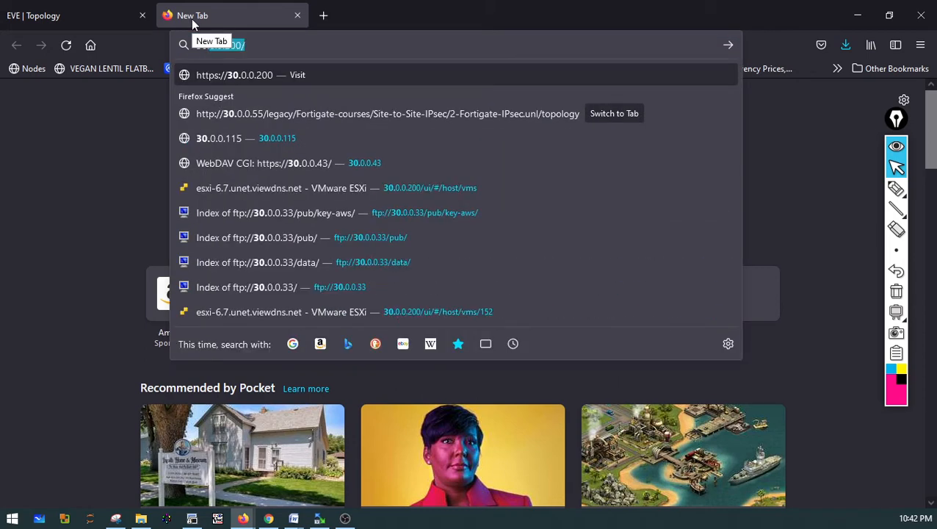
text(0.)
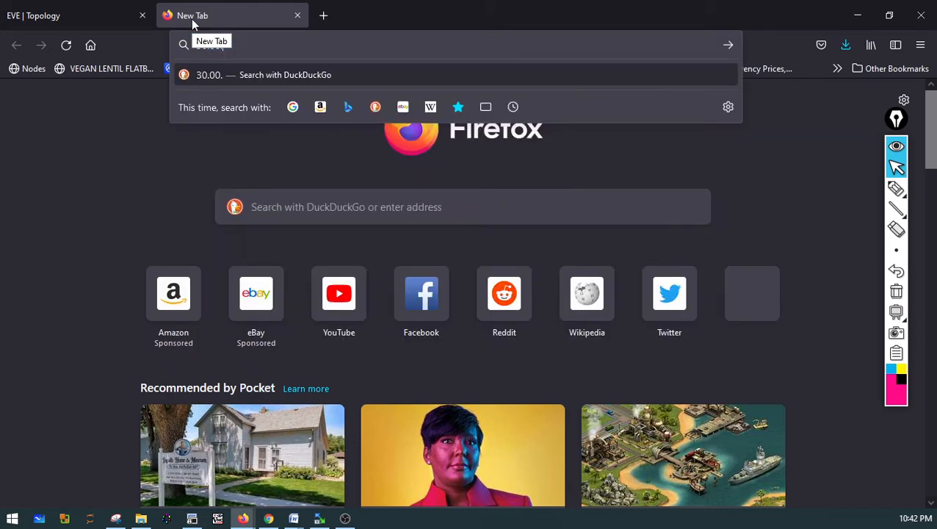
key(ctrl+a)
text(30.0.0)
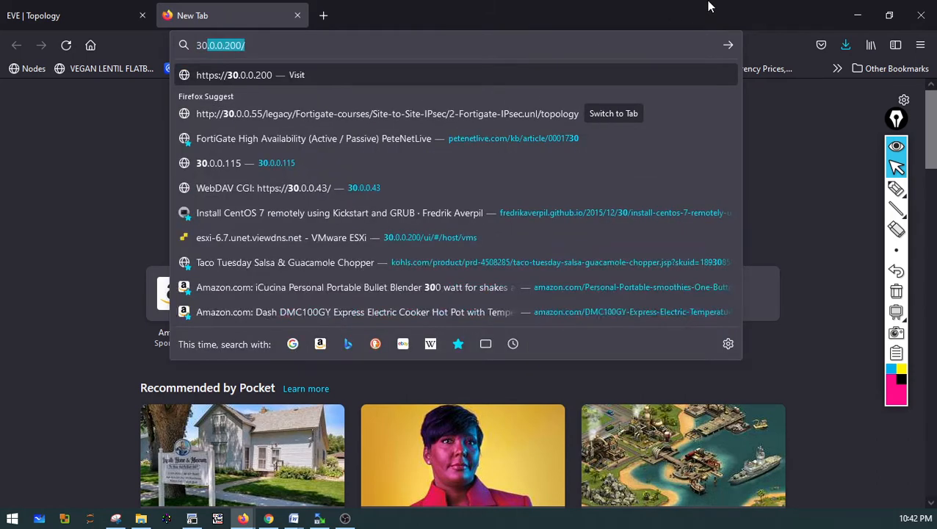
text(.7)
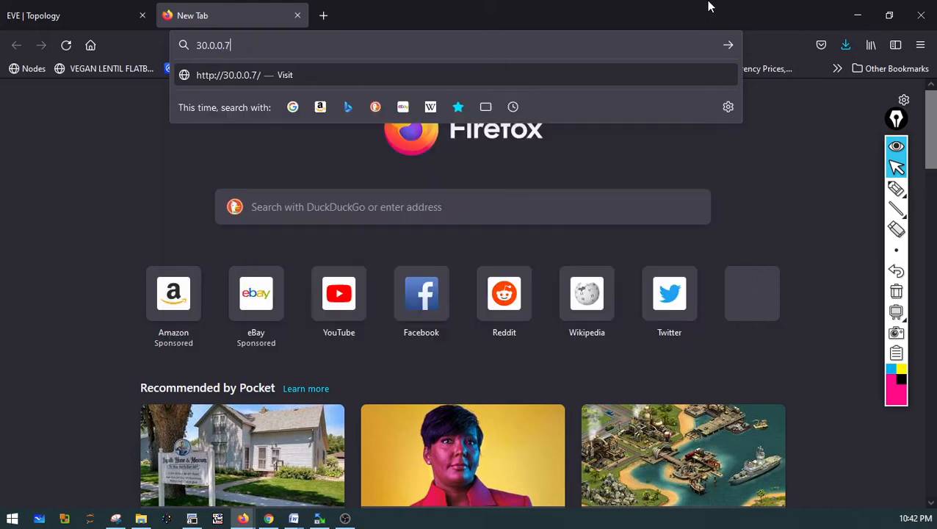
key(Return)
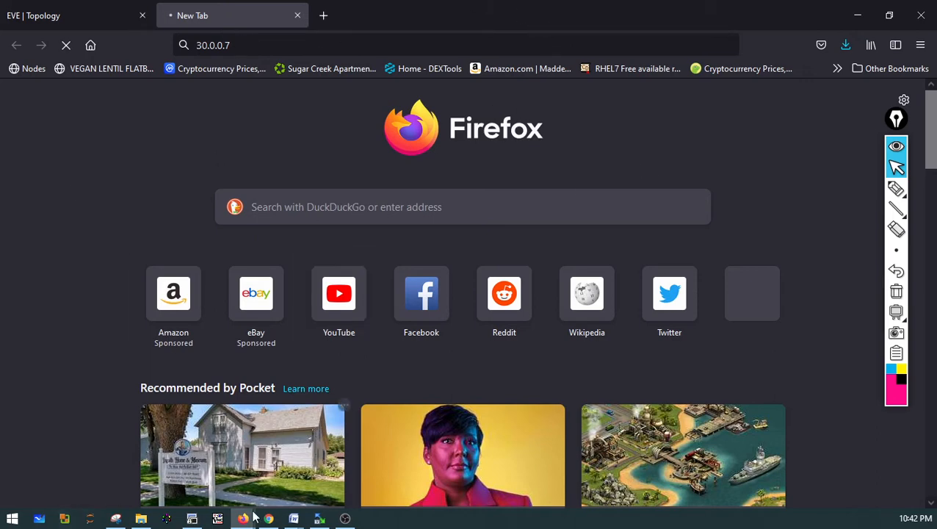
Return to the console and show the full system interface configuration
click(192, 519)
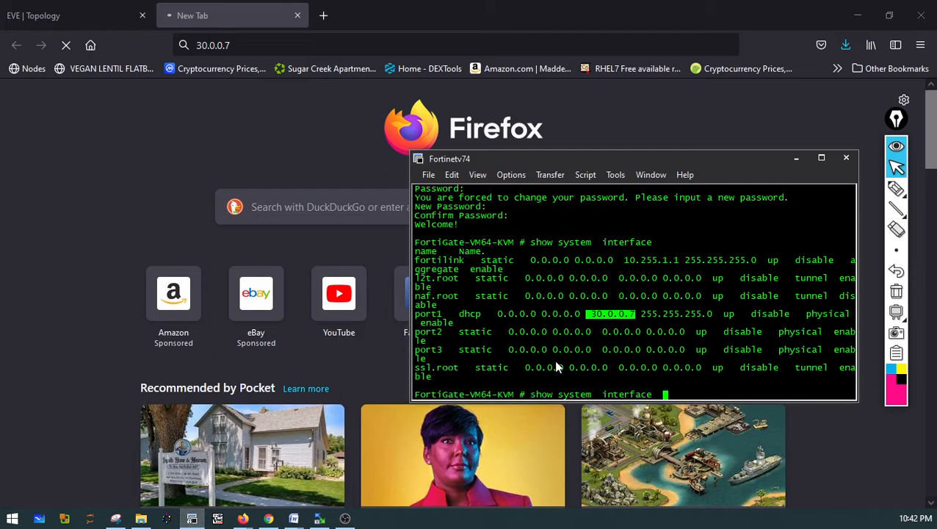
key(BackSpace)
key(BackSpace)
key(BackSpace)
key(BackSpace)
key(BackSpace)
key(BackSpace)
key(BackSpace)
key(BackSpace)
key(BackSpace)
key(BackSpace)
key(BackSpace)
key(BackSpace)
key(BackSpace)
key(BackSpace)
key(BackSpace)
key(BackSpace)
key(BackSpace)
key(Tab)
key(BackSpace)
key(BackSpace)
key(BackSpace)
key(BackSpace)
key(BackSpace)
key(BackSpace)
key(BackSpace)
key(BackSpace)
key(BackSpace)
key(BackSpace)
key(BackSpace)
key(BackSpace)
key(BackSpace)
key(BackSpace)
text(show )
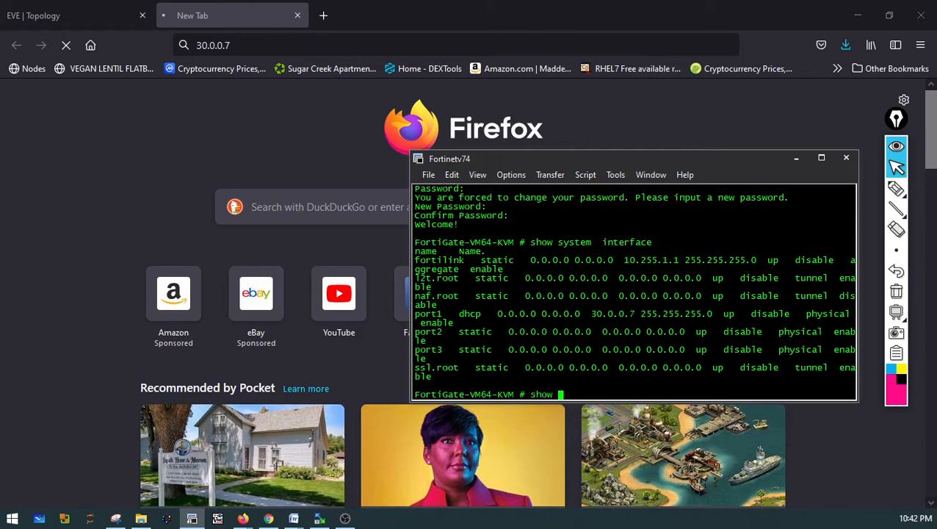
text(ins)
key(BackSpace)
key(BackSpace)
text(system  interface)
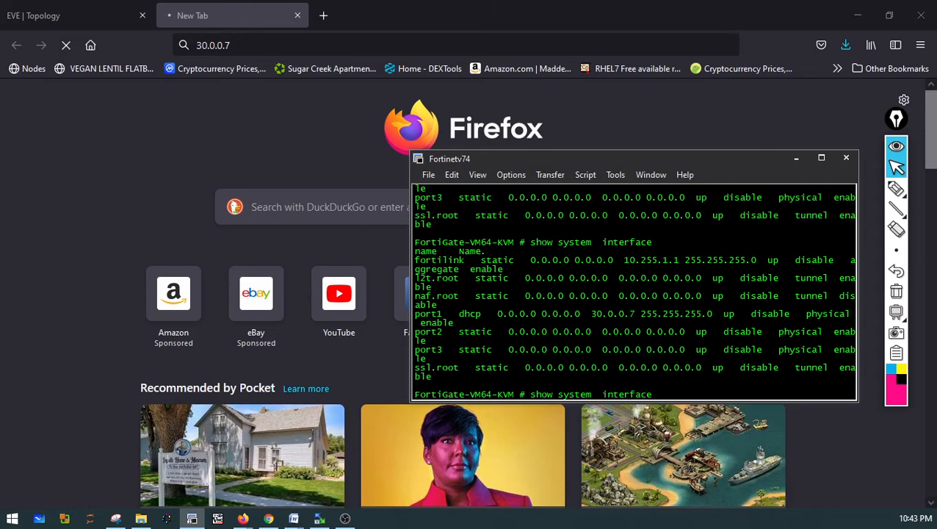
key(Return)
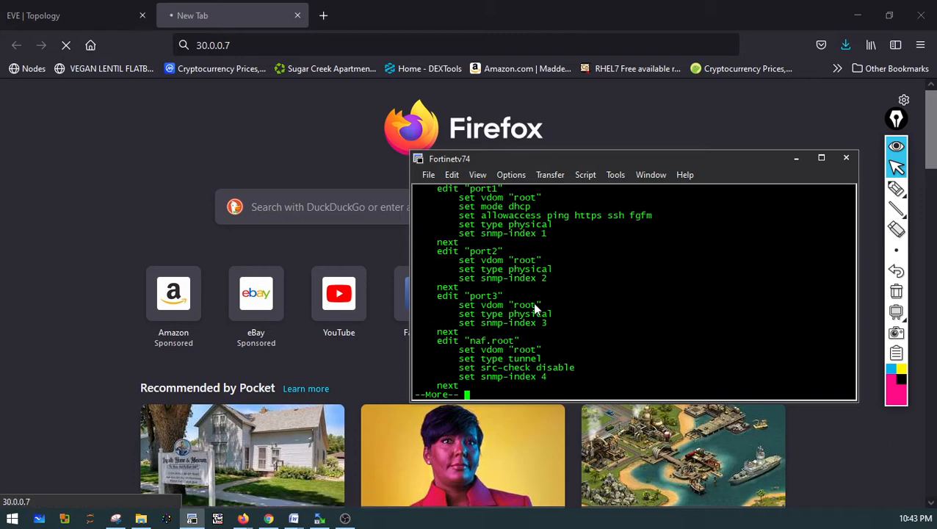
Review port1's mode and allowed access settings, then exit the paged output
scroll(533, 301, up, 1)
drag(470, 215, 495, 216)
drag(455, 242, 620, 247)
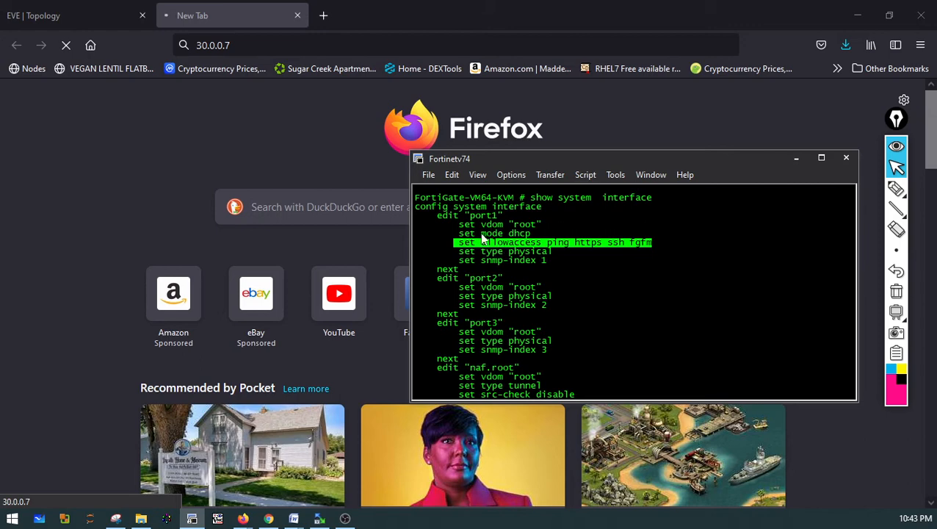
drag(510, 233, 531, 235)
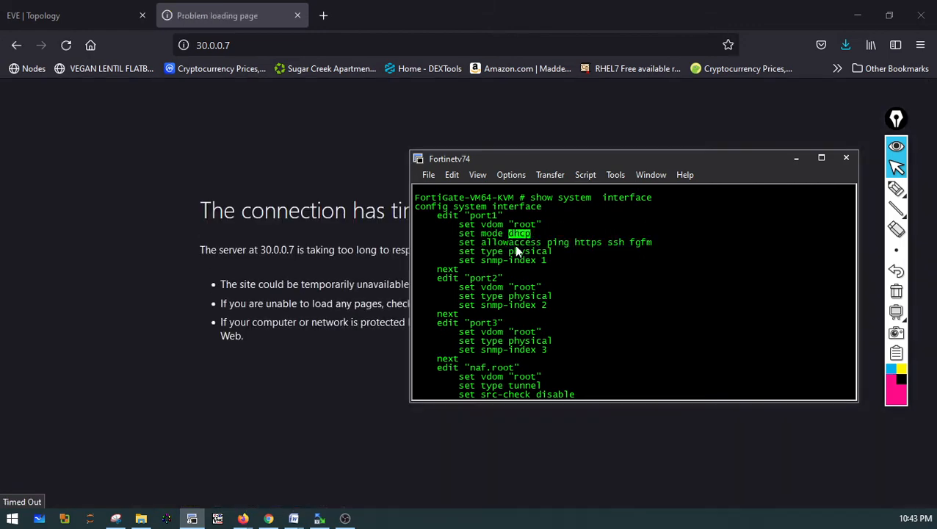
click(573, 254)
key(q)
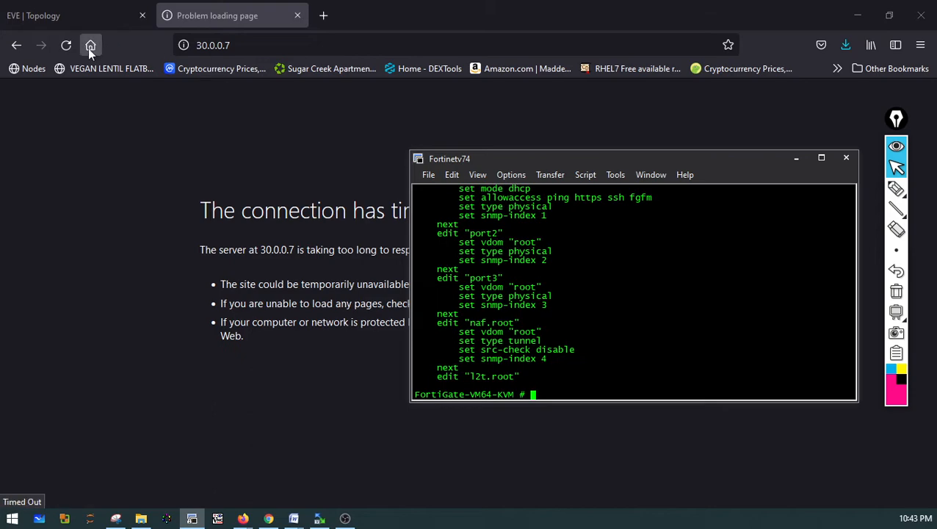
Retry loading the 30.0.0.7 page and switch between the browser tabs
click(66, 45)
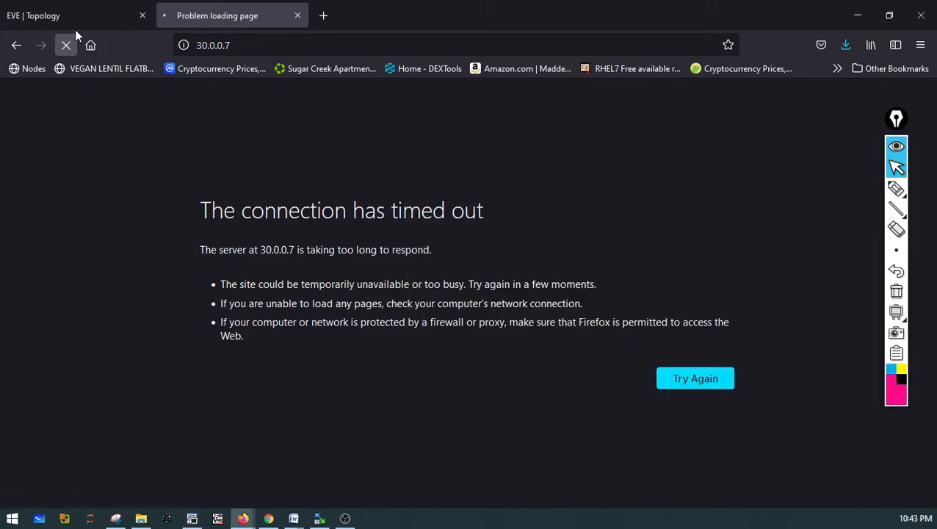
click(75, 21)
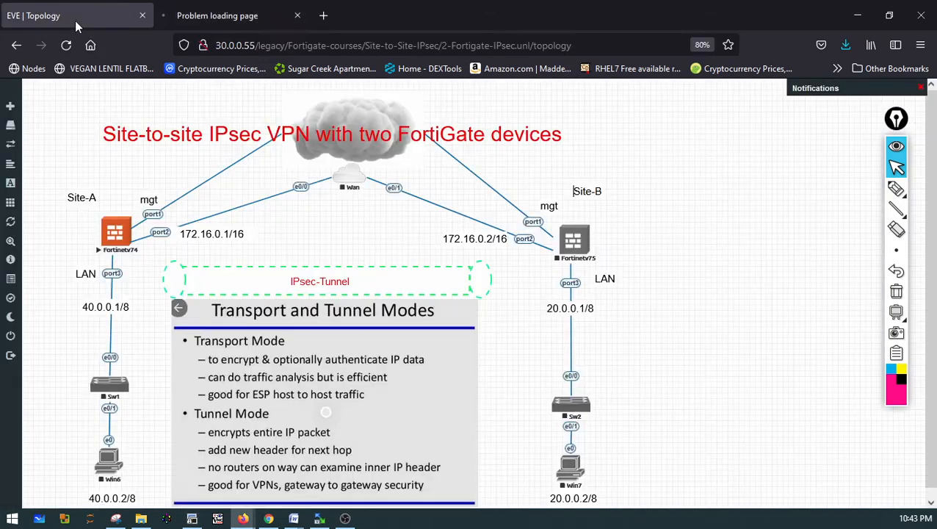
click(241, 21)
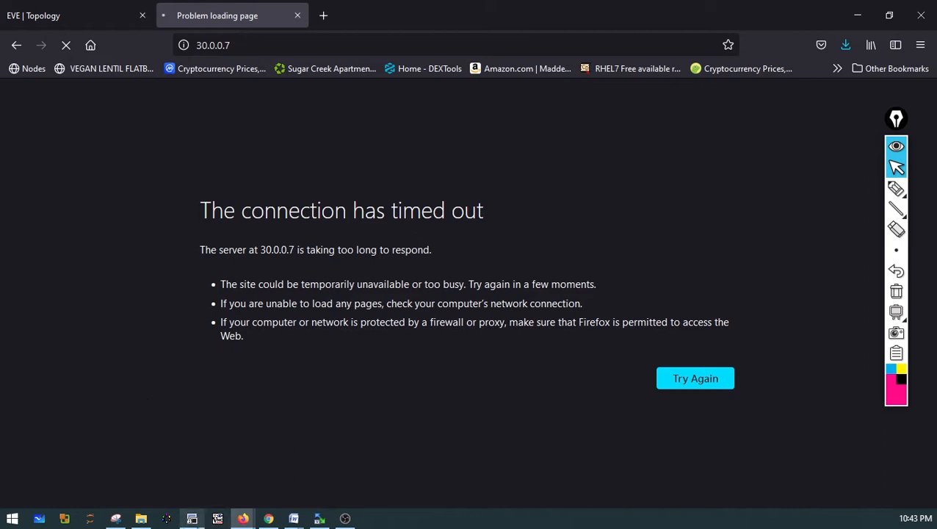
Open port1 under the system interface configuration and set its mode to static
click(191, 518)
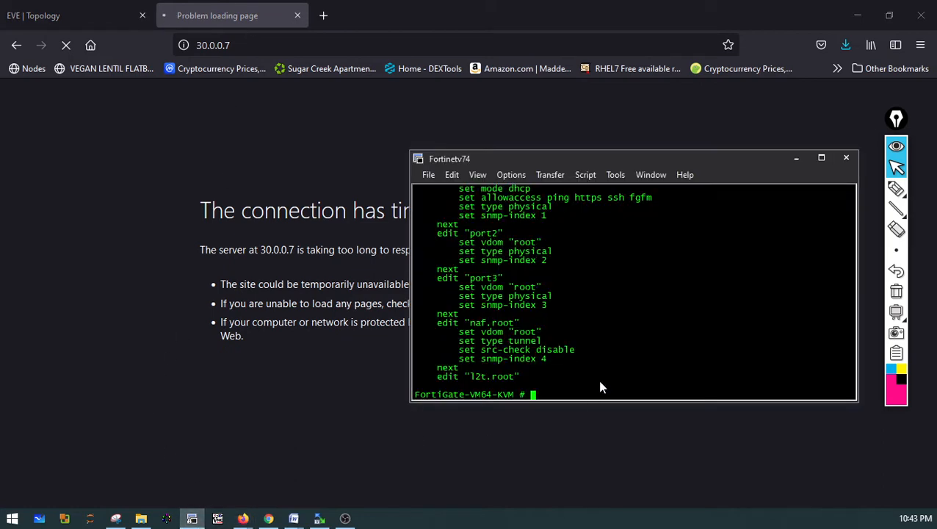
text(config system  interface)
key(Return)
text(edp)
key(BackSpace)
text(it )
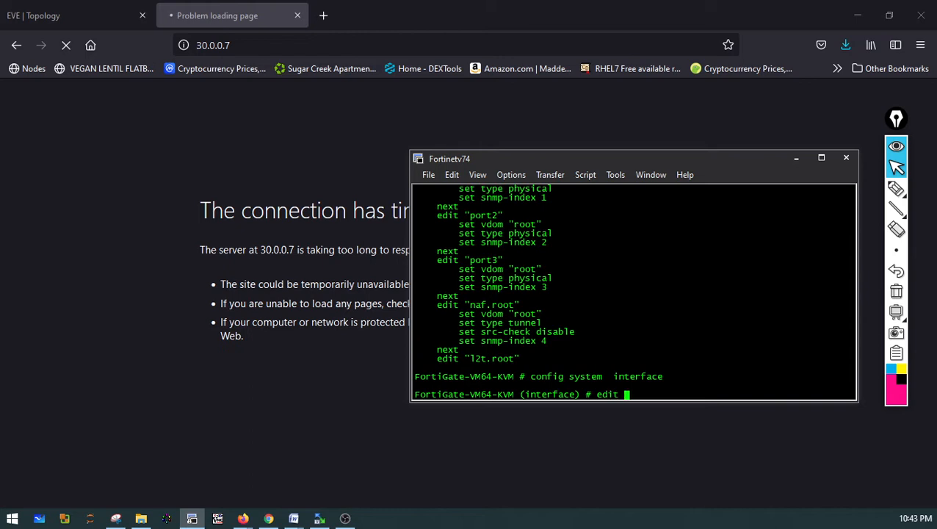
text(port1)
key(Return)
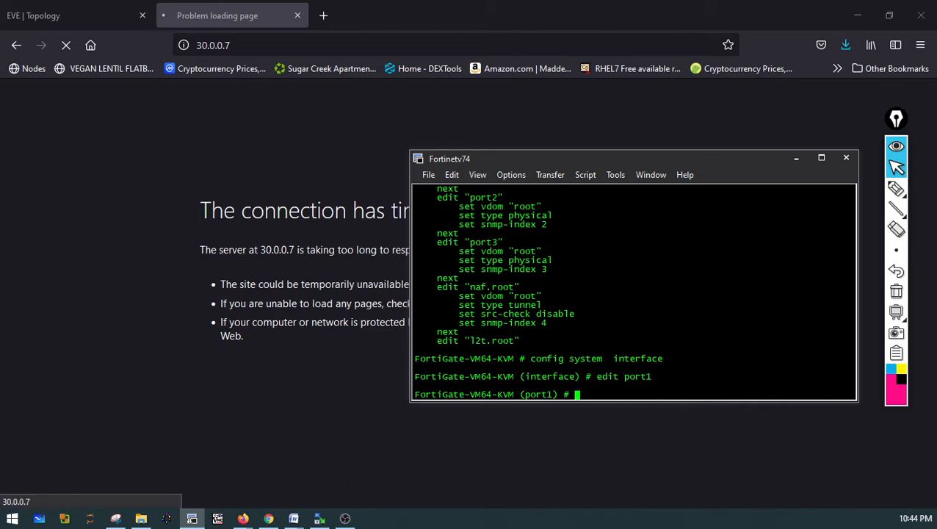
text(set mode static)
key(Return)
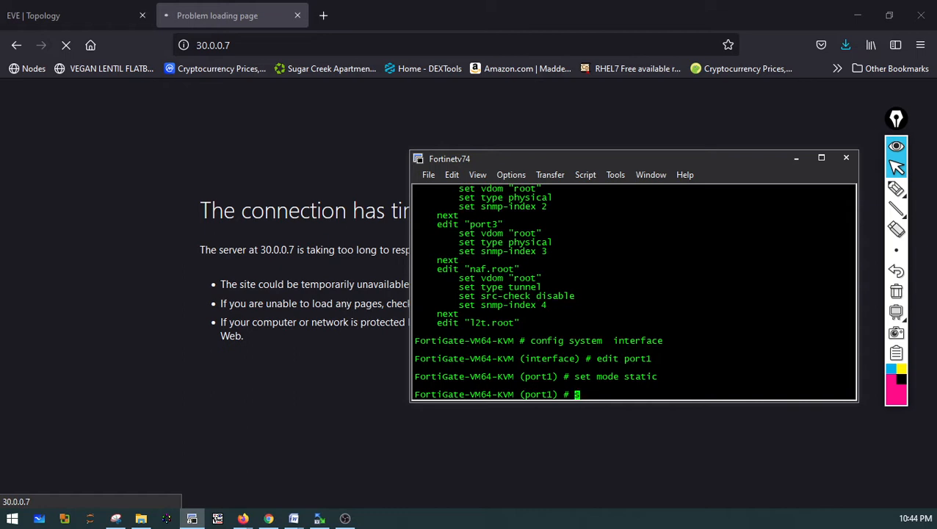
Unset port1's IP and assign it 30.0.0.8 with mask 255.255.255.0
text(unset ip)
key(Return)
text(set )
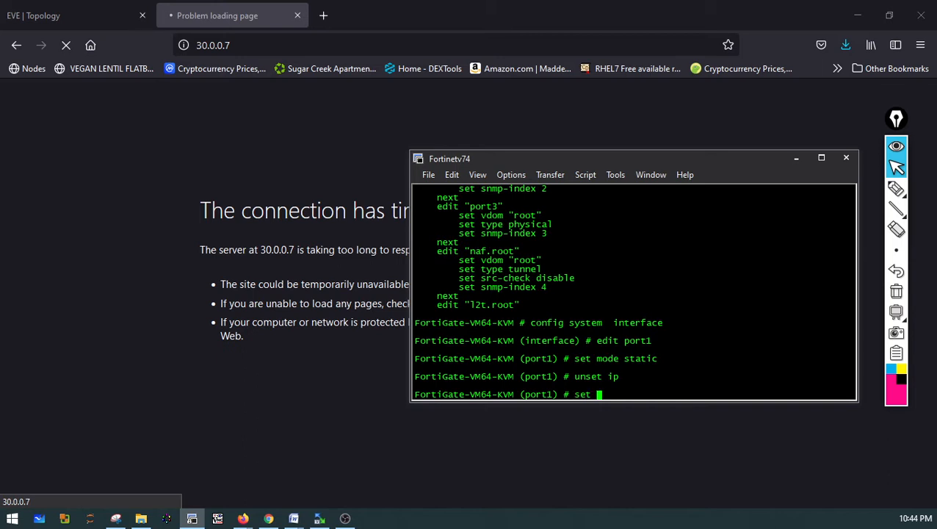
text(ip 30.0.0.8 255.255.255.0)
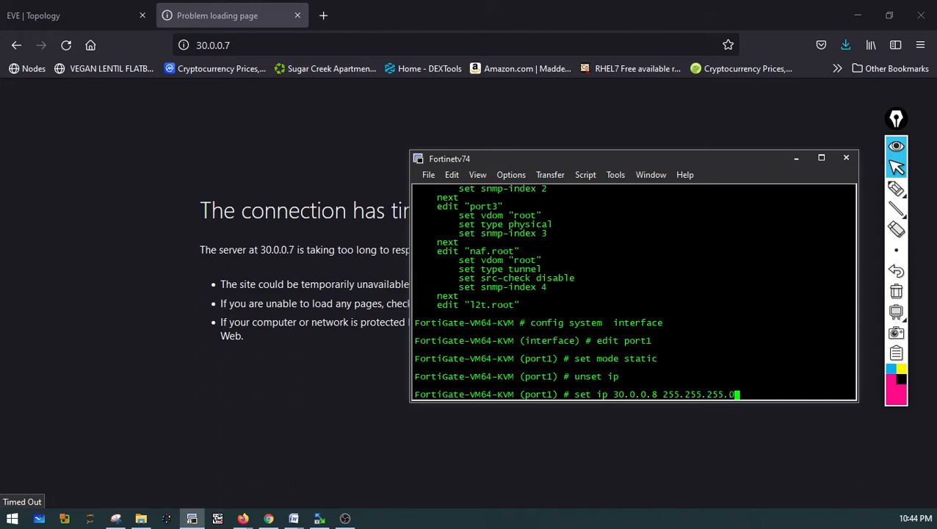
key(Return)
Allow https, http, ssh, ping and ftm access on port1 and end the configuration
text(set)
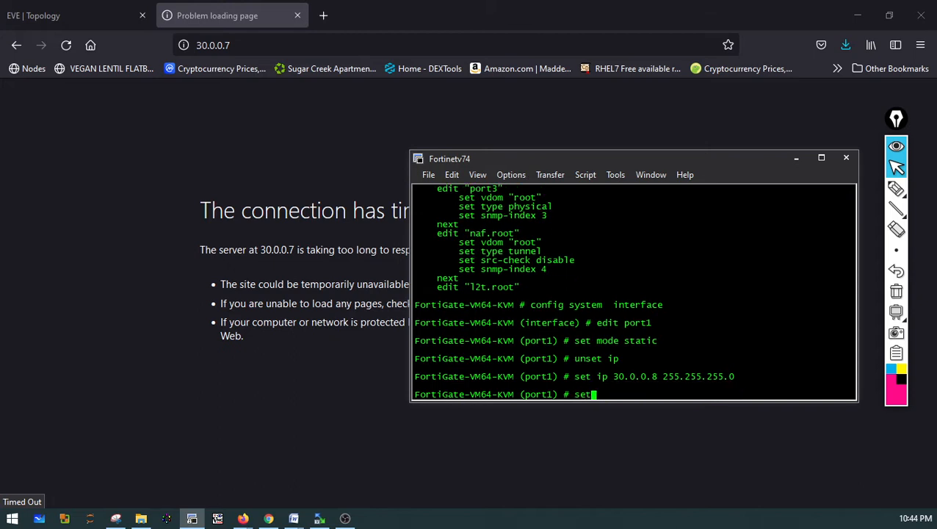
text( allowaccess  ht)
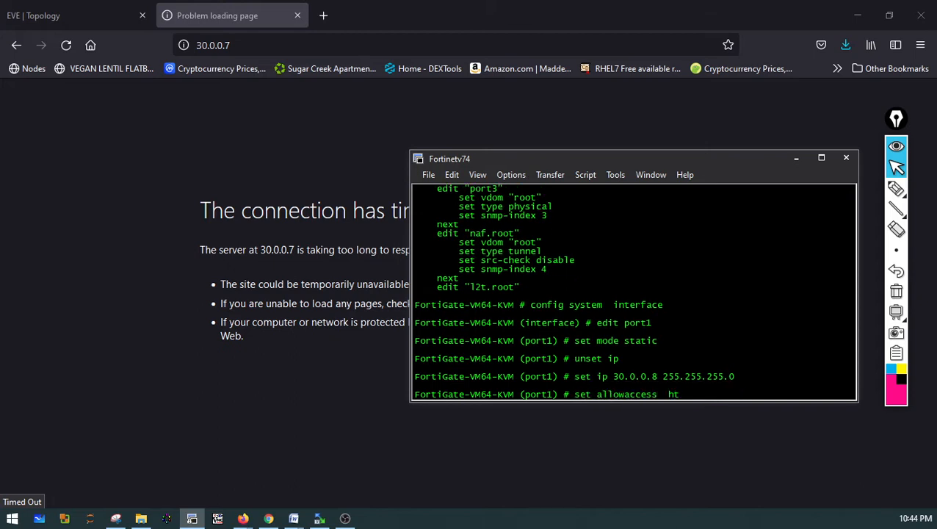
text(tps http ssh ping)
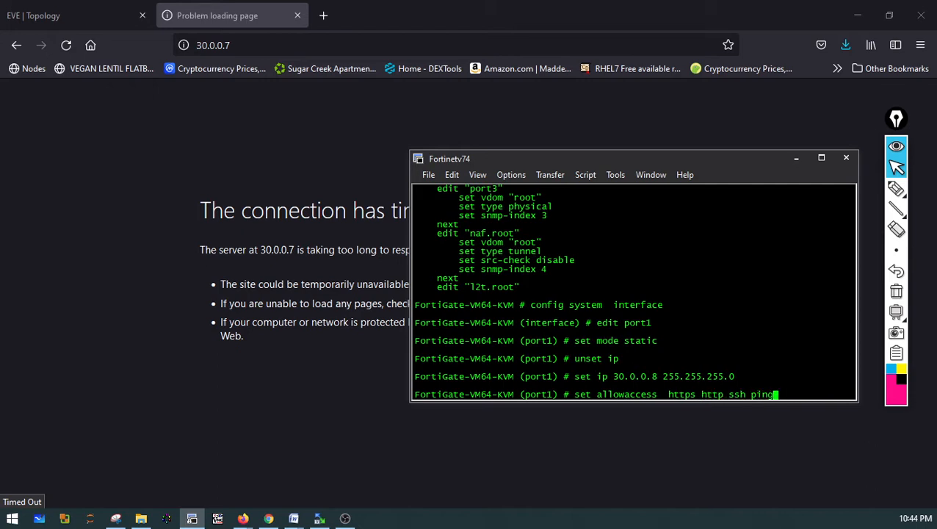
key(question)
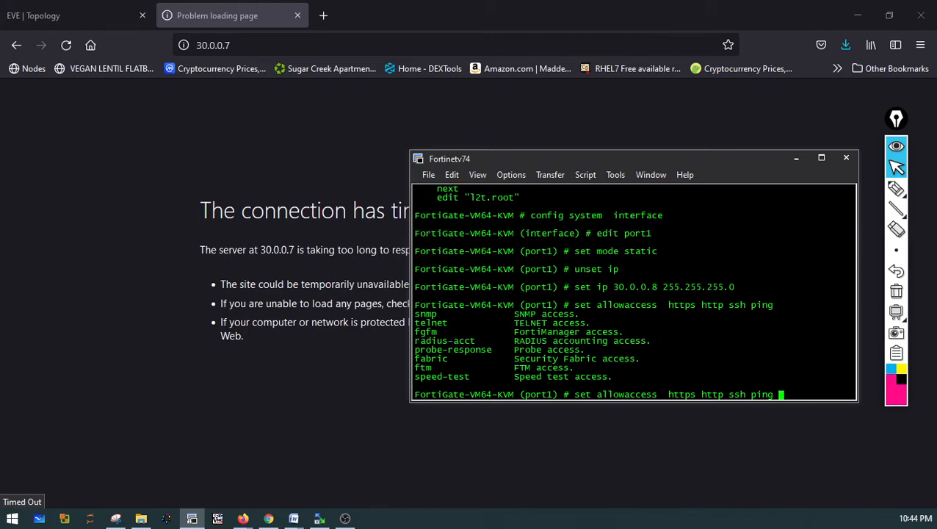
text(ftm)
key(Return)
text(end)
key(Return)
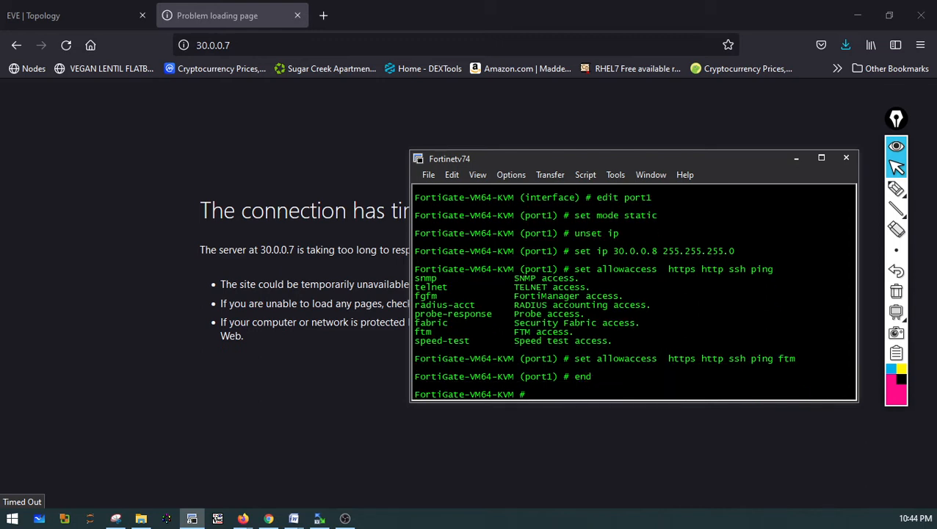
List the system interfaces again and highlight port1's address
text(show system  interface)
key(question)
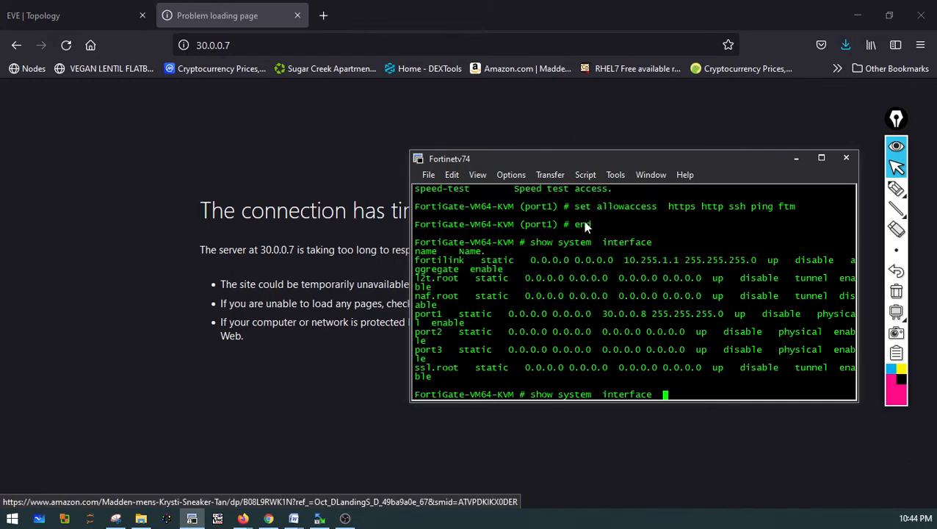
drag(457, 314, 480, 321)
drag(669, 314, 604, 318)
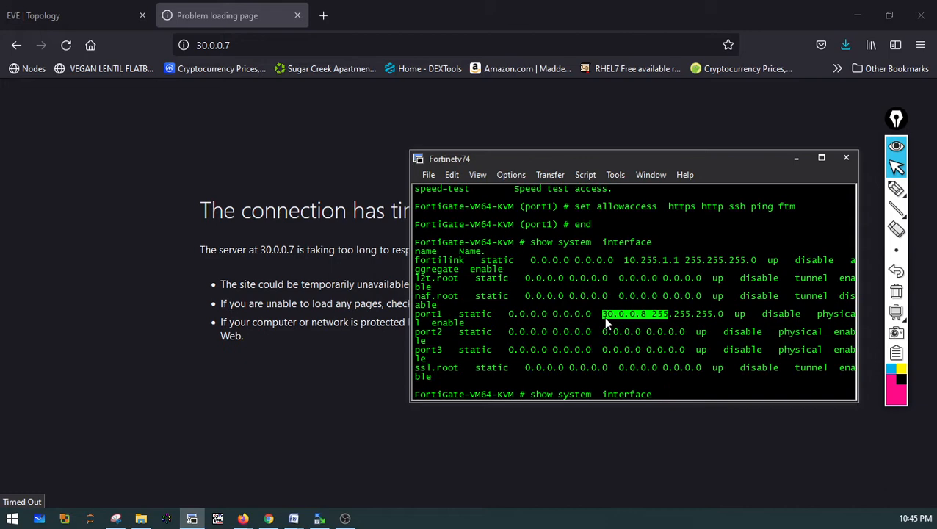
Try to reload the FortiGate page at 30.0.0.7
click(268, 46)
click(267, 45)
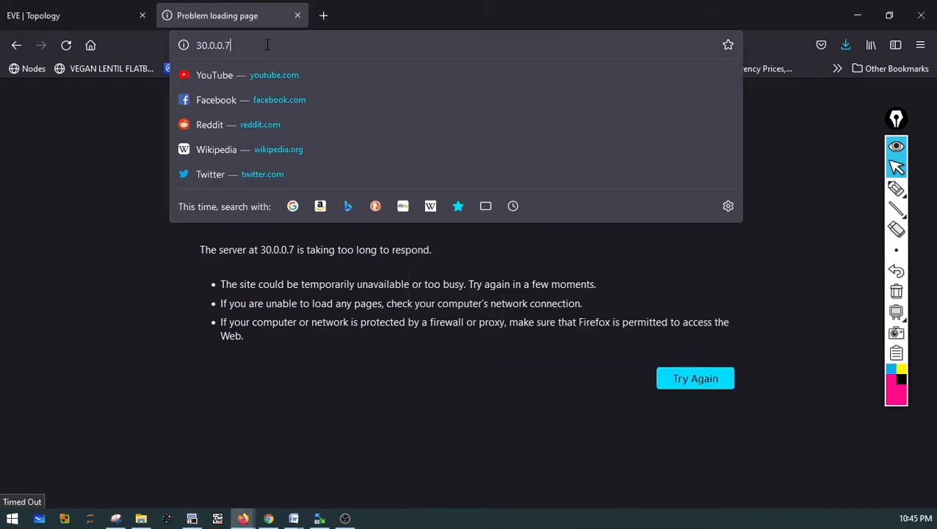
key(BackSpace)
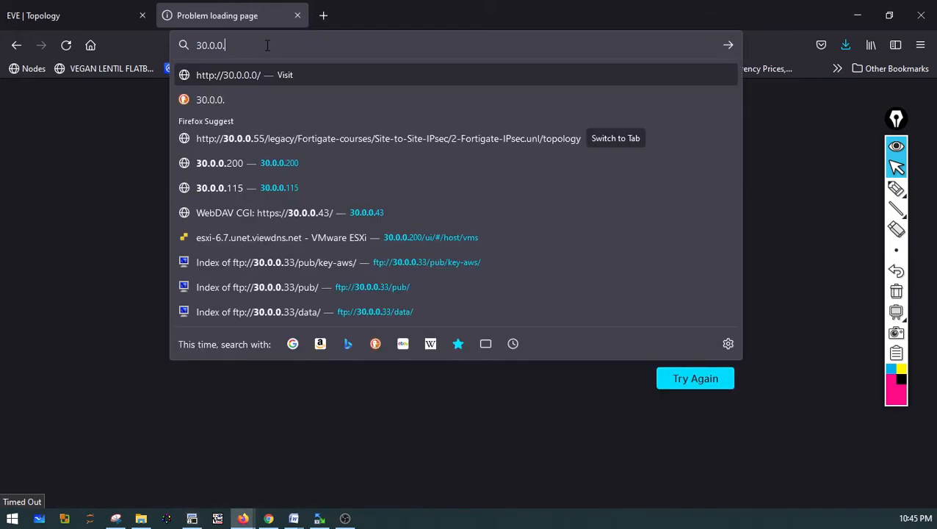
text(7)
key(Return)
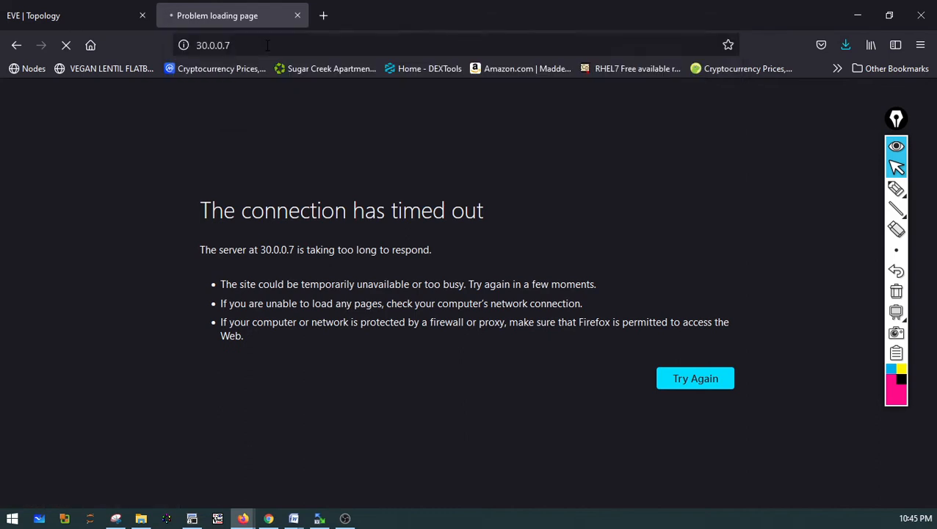
Open a new tab, close the timed-out one, and browse to the FortiGate at 30.0.0.8
click(323, 15)
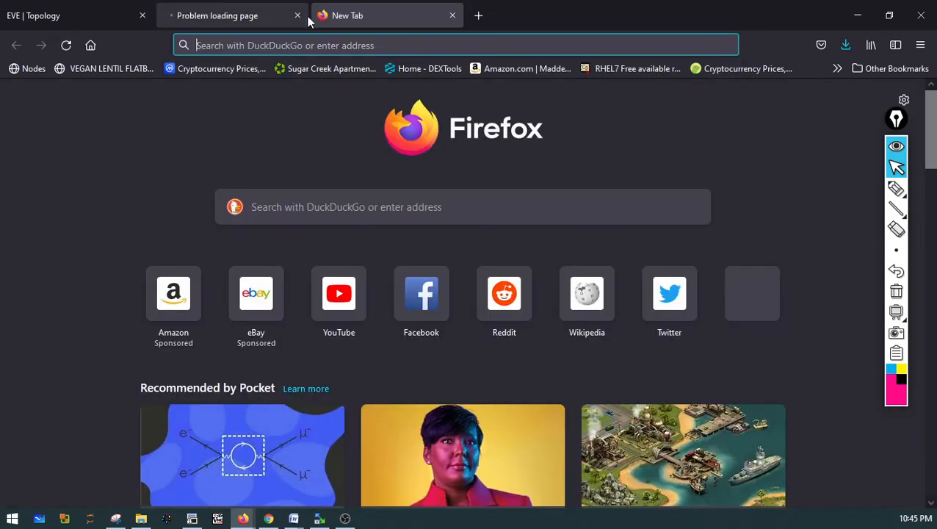
click(297, 16)
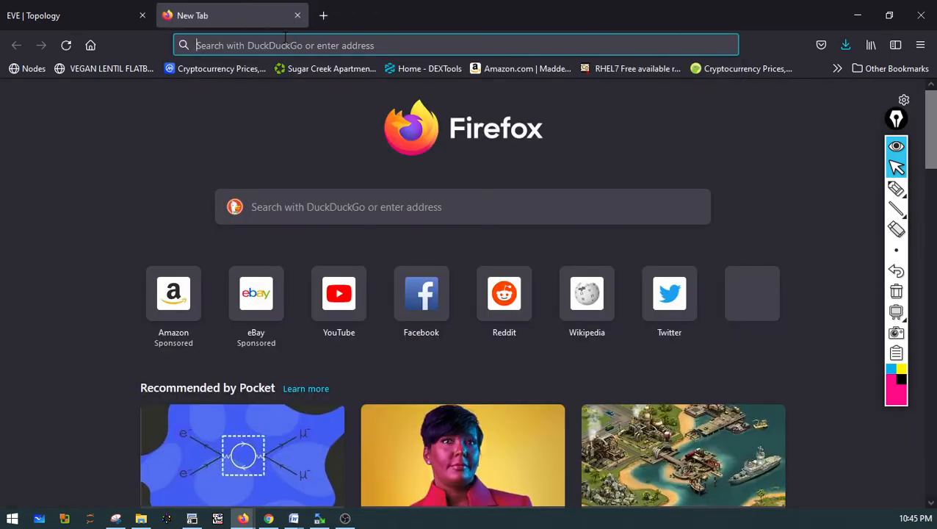
text(39)
key(BackSpace)
key(BackSpace)
text(30)
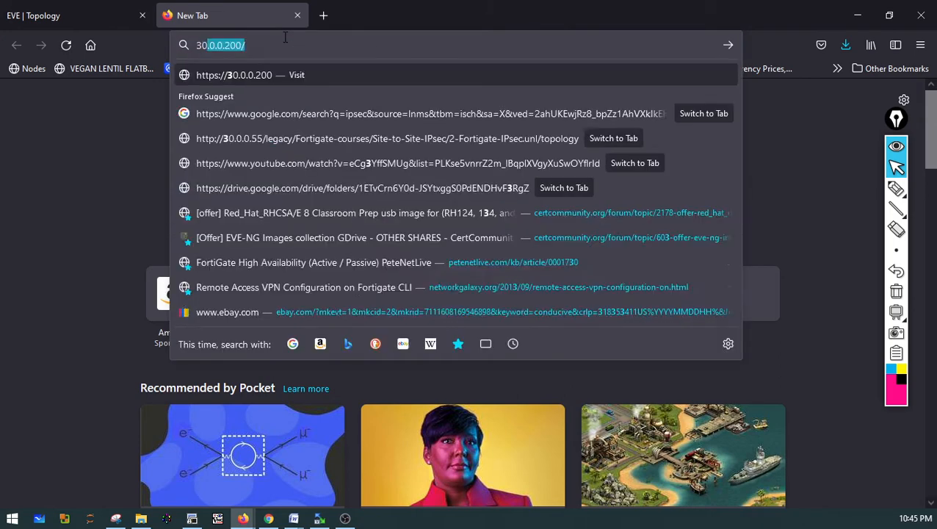
text(.0.0.8)
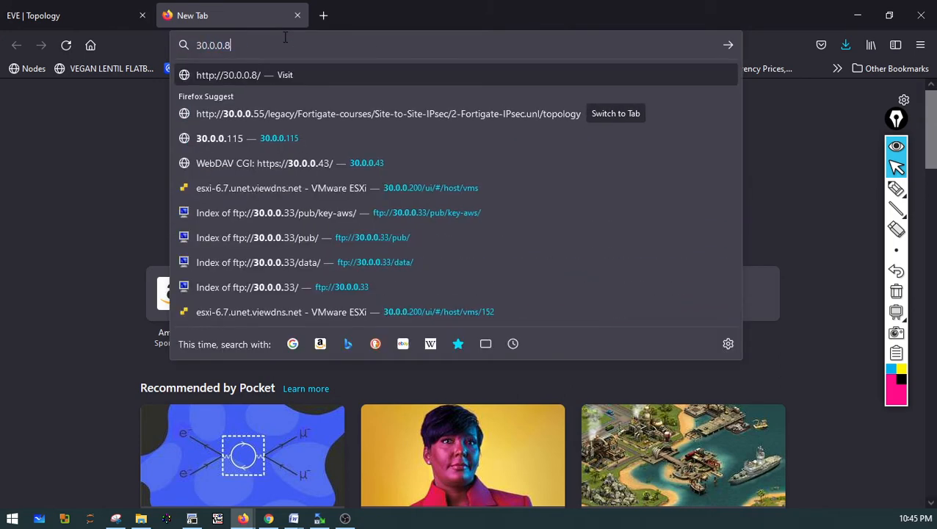
key(Return)
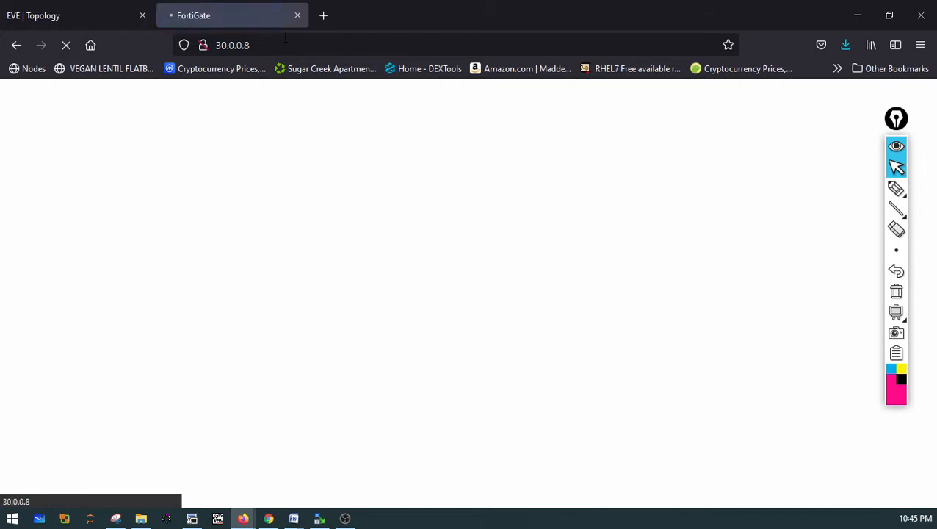
Log in to the FortiGate web interface as admin with the account password
click(901, 149)
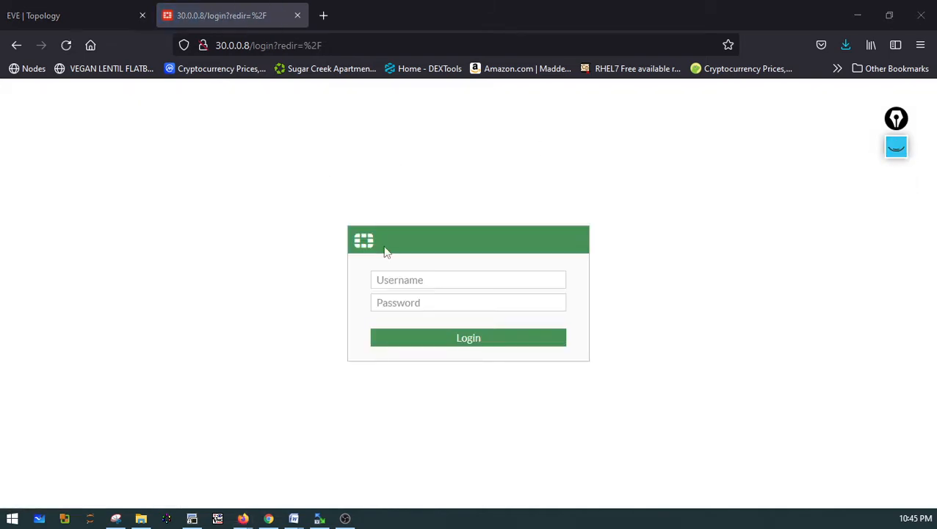
click(381, 273)
text(admin)
key(Tab)
text(•••)
key(Return)
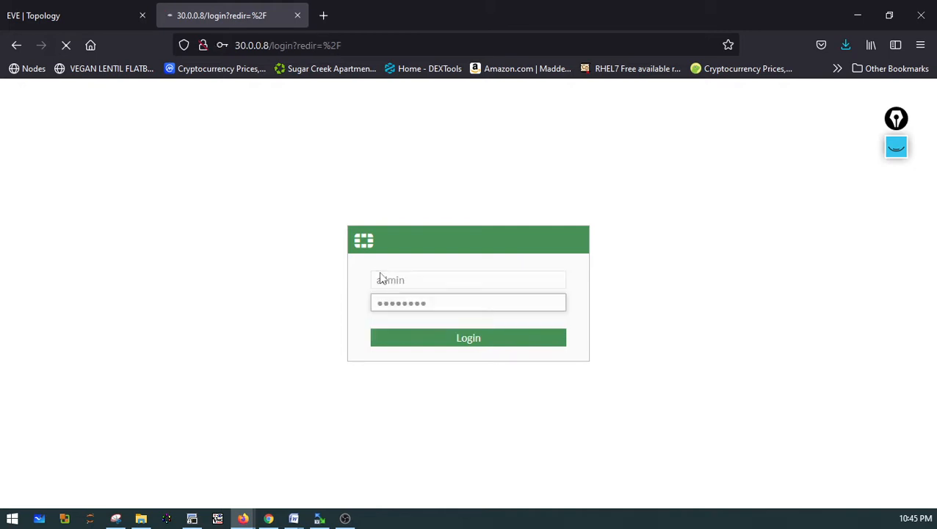
Postpone the FortiGate setup wizard and dismiss the FortiOS 7.0.0 release overview
click(91, 9)
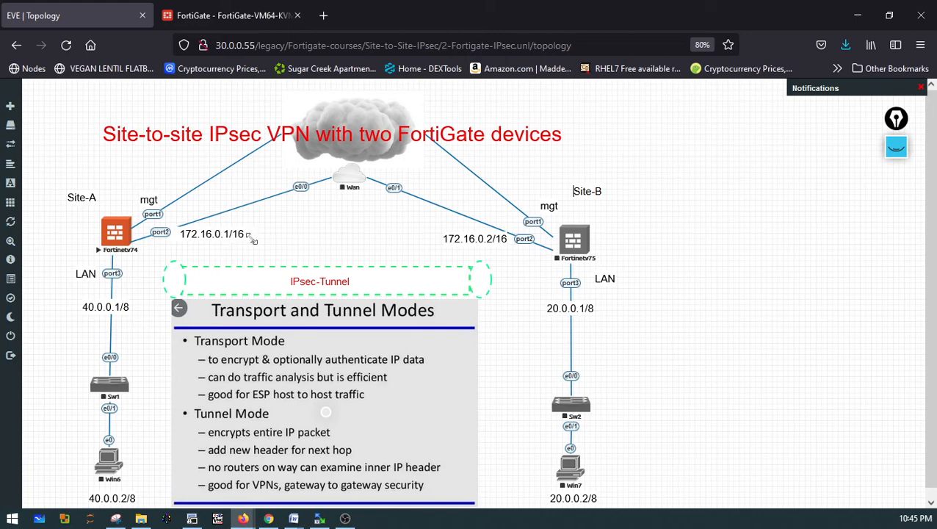
click(220, 16)
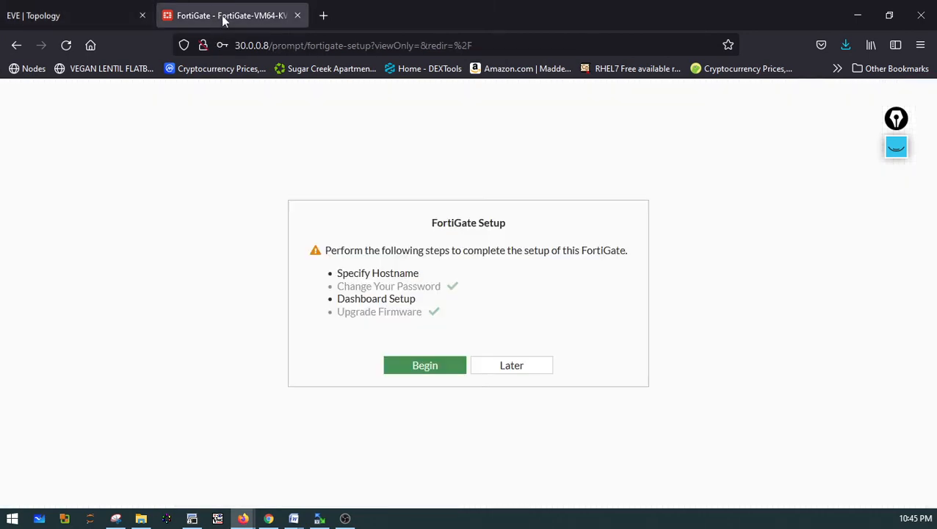
click(512, 373)
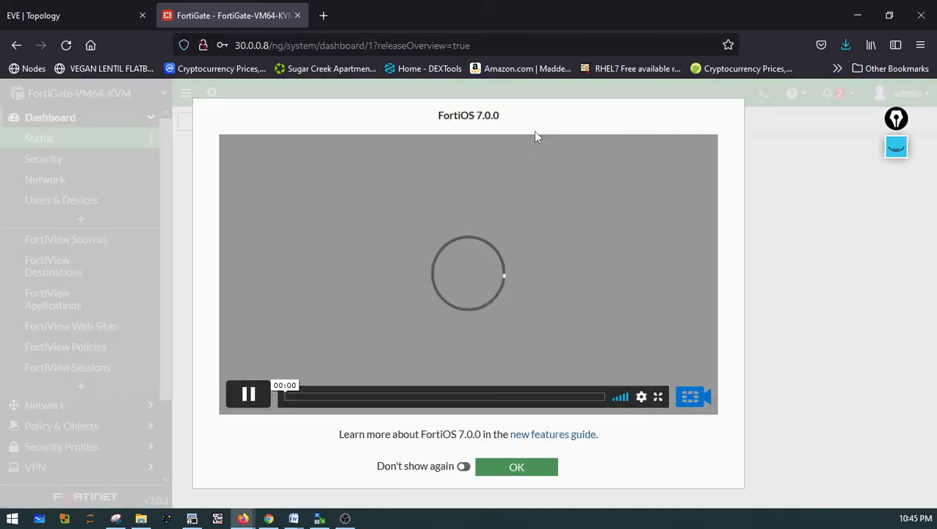
click(464, 467)
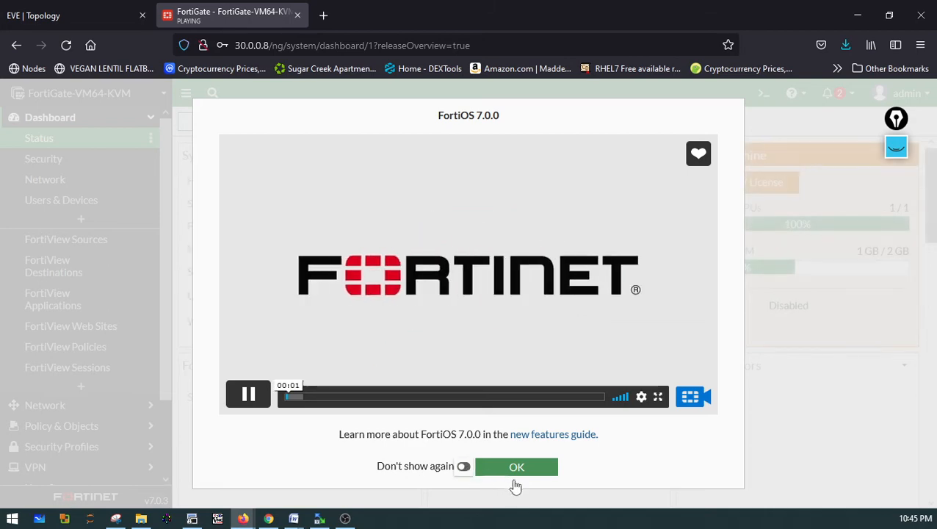
click(518, 470)
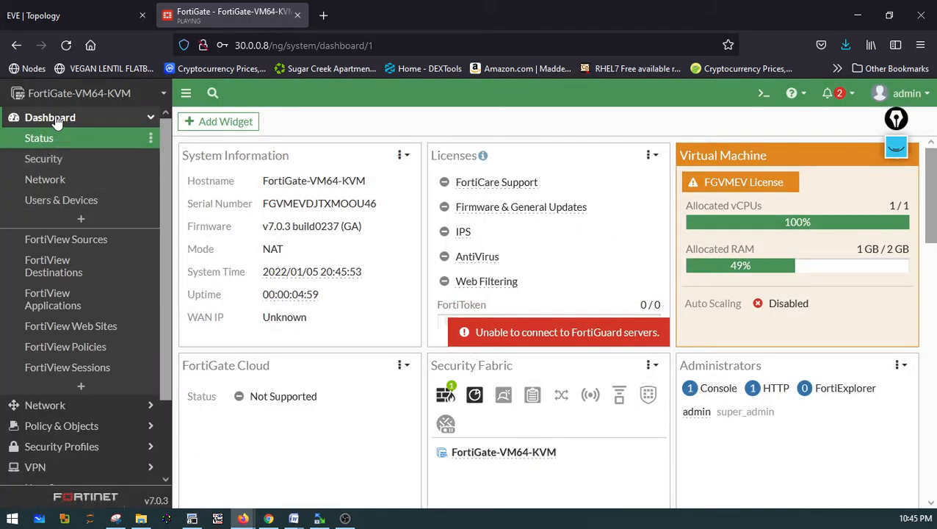
Open the System Settings page
click(266, 251)
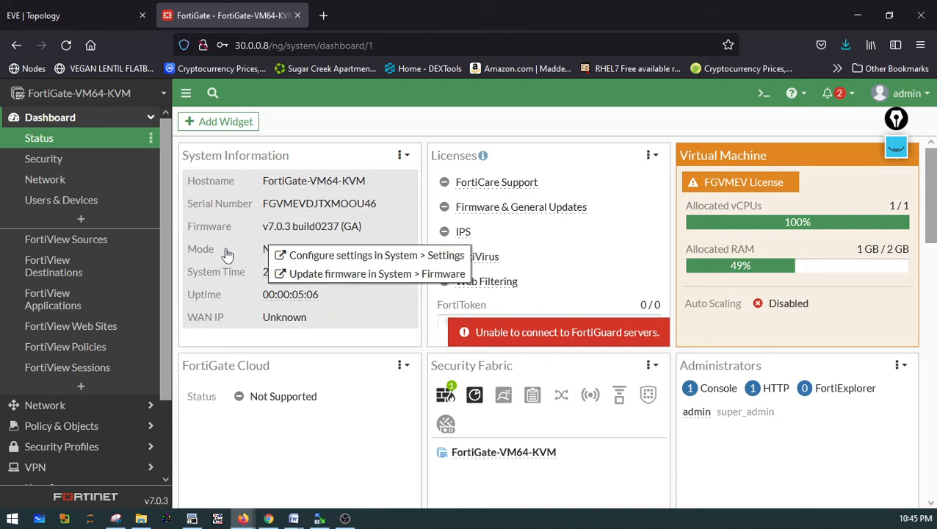
click(321, 125)
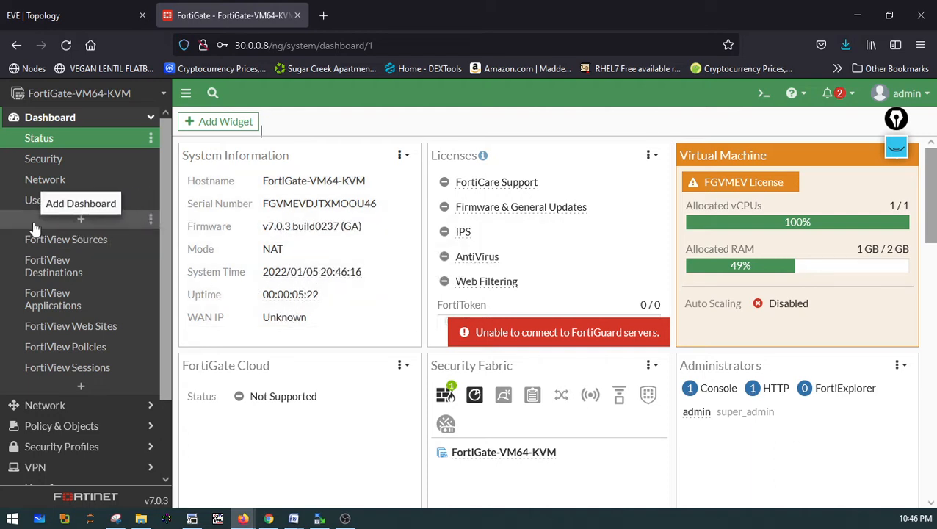
scroll(85, 343, down, 2)
scroll(85, 344, down, 1)
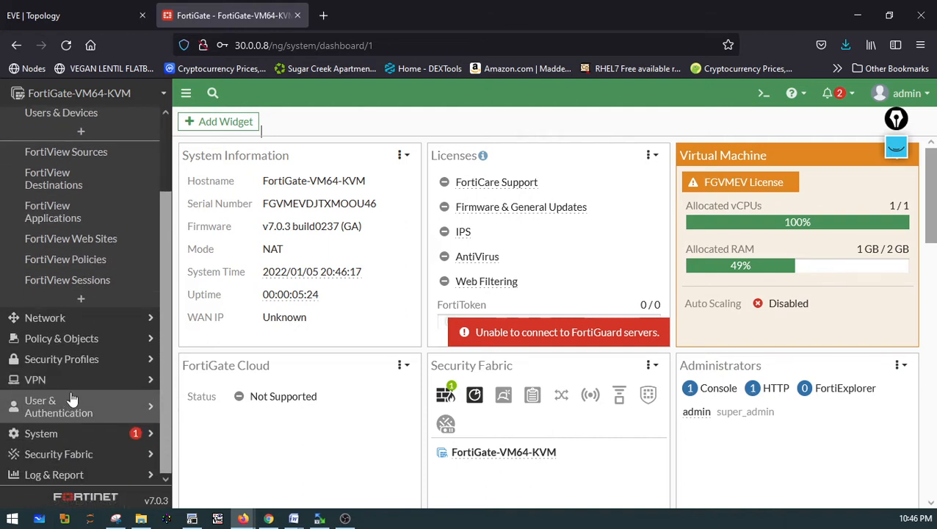
click(49, 432)
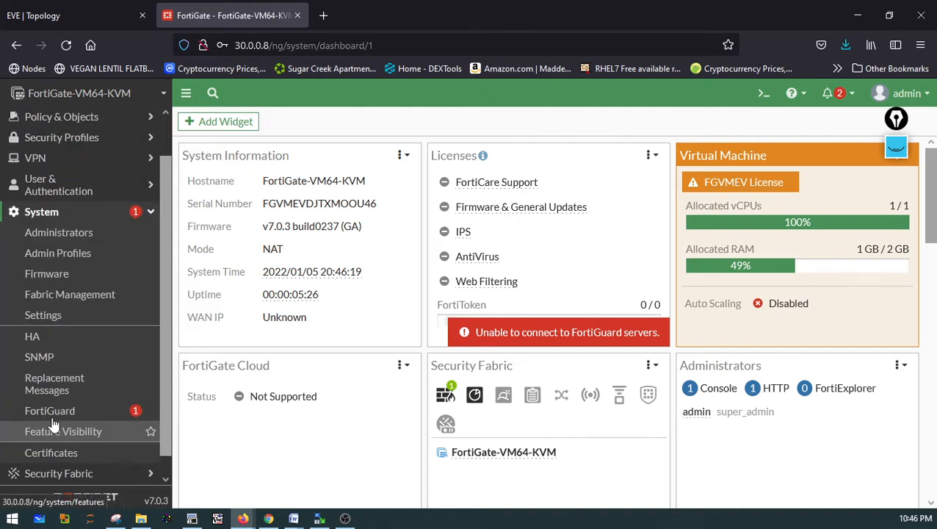
click(59, 316)
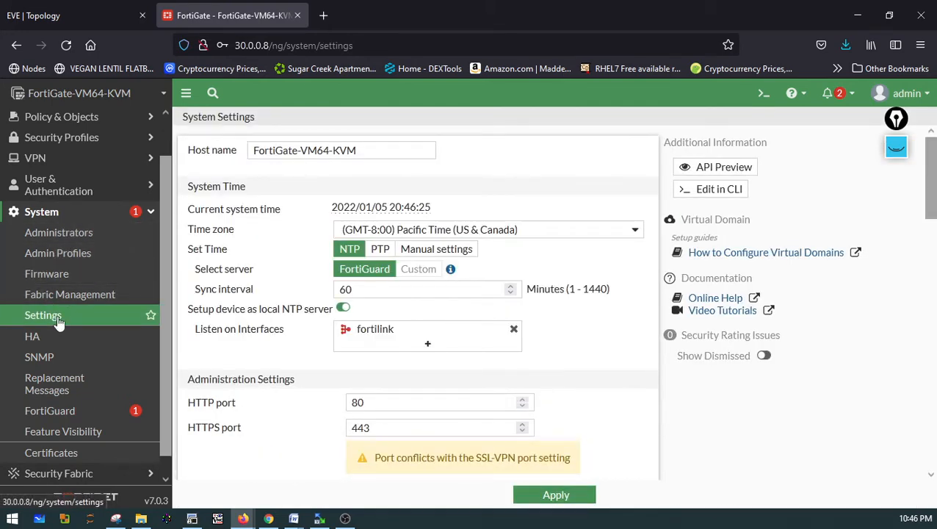
Set the time zone to (GMT-6:00) Central Time (US & Canada) and apply it
click(421, 233)
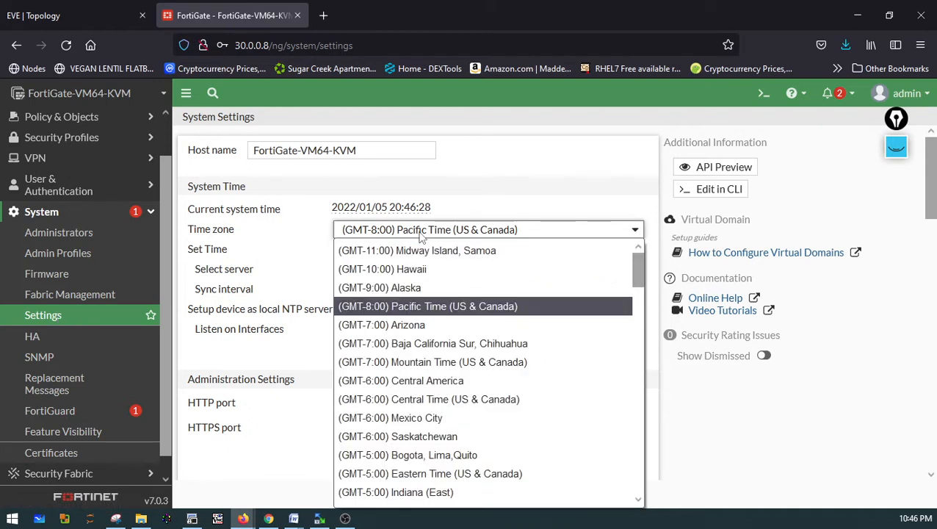
click(444, 400)
click(562, 498)
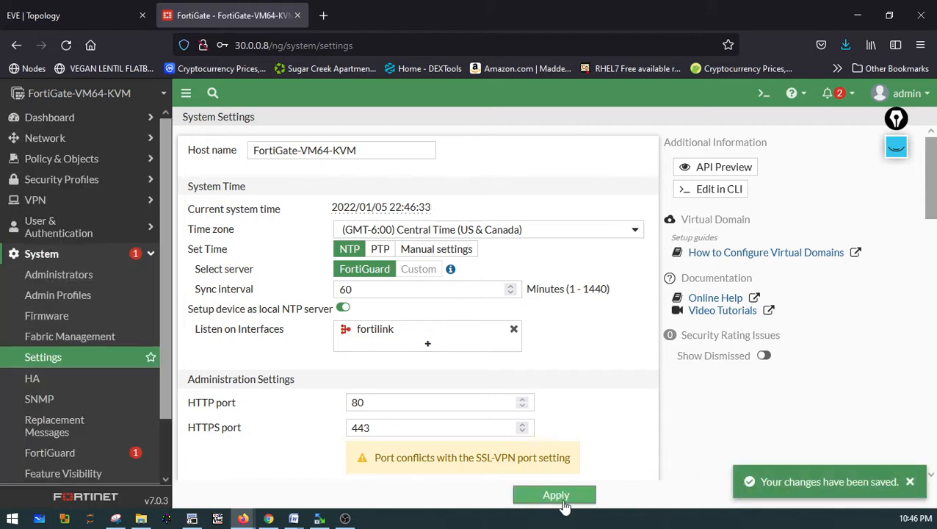
click(911, 482)
Switch the NGFW mode to Policy-based and apply, confirming the change
scroll(545, 337, down, 6)
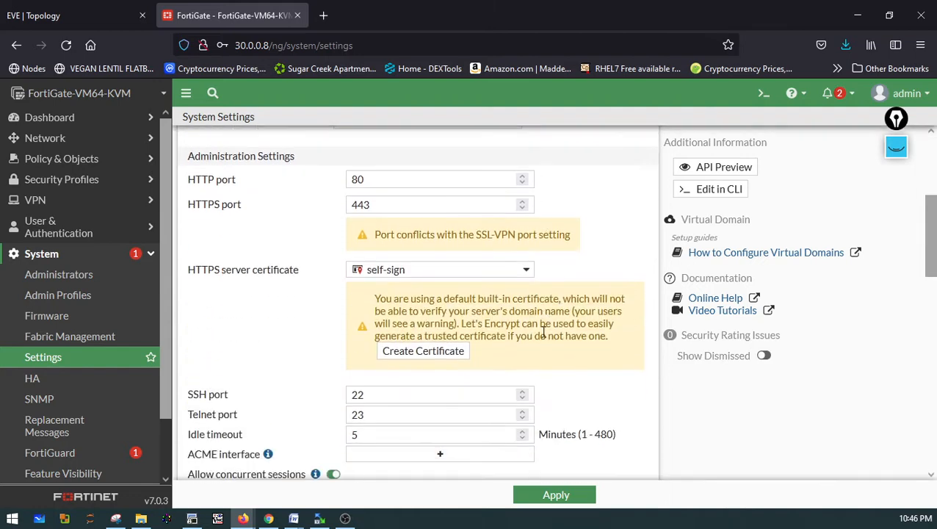
scroll(544, 337, down, 3)
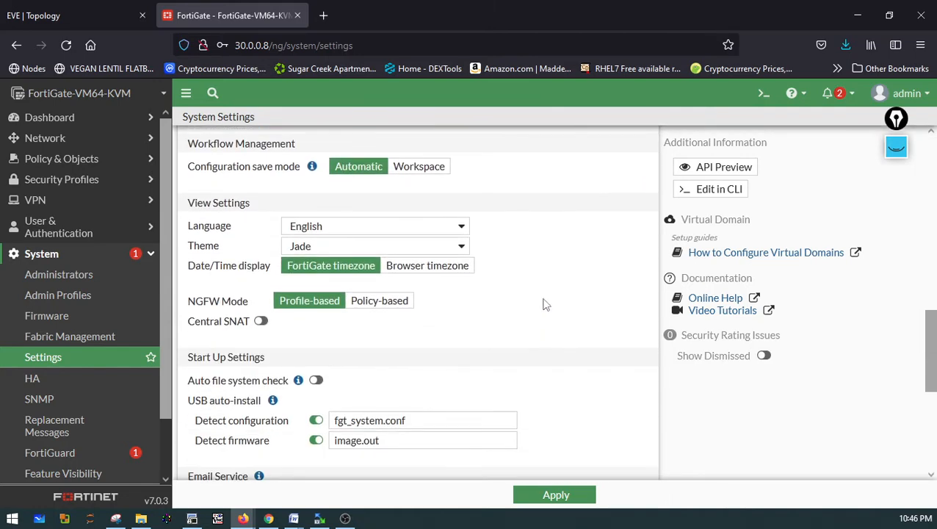
scroll(566, 232, down, 4)
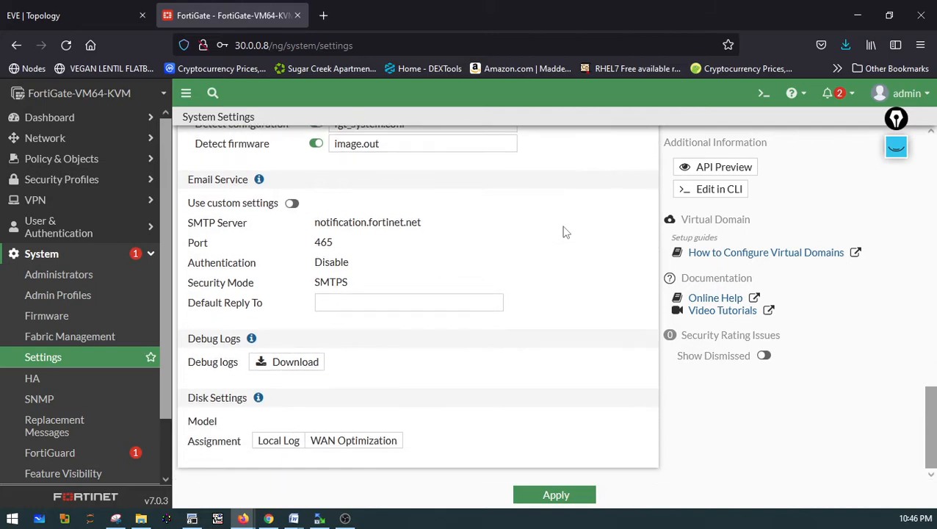
scroll(566, 232, up, 4)
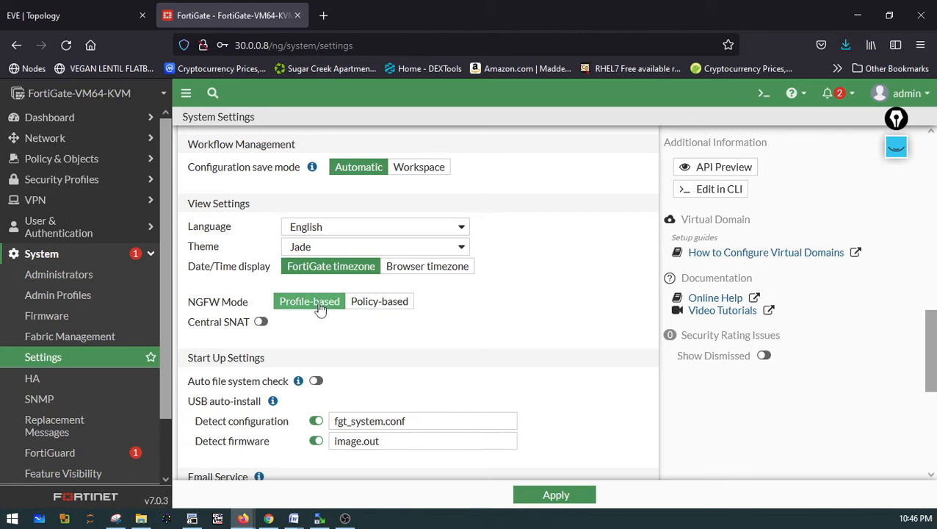
click(393, 309)
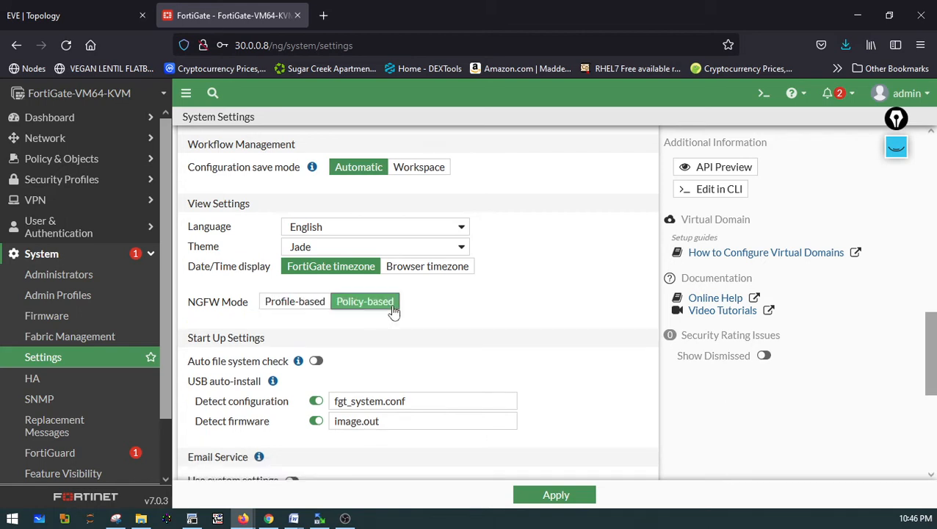
click(544, 496)
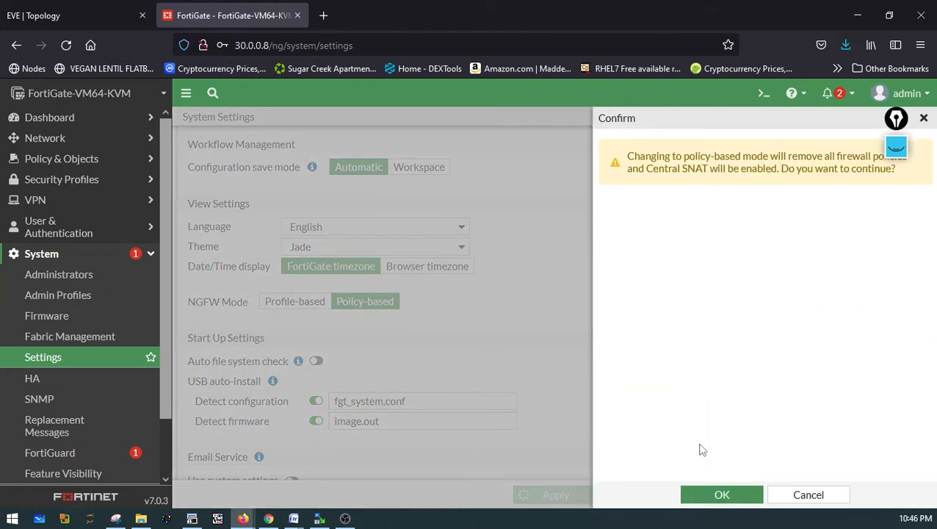
click(718, 494)
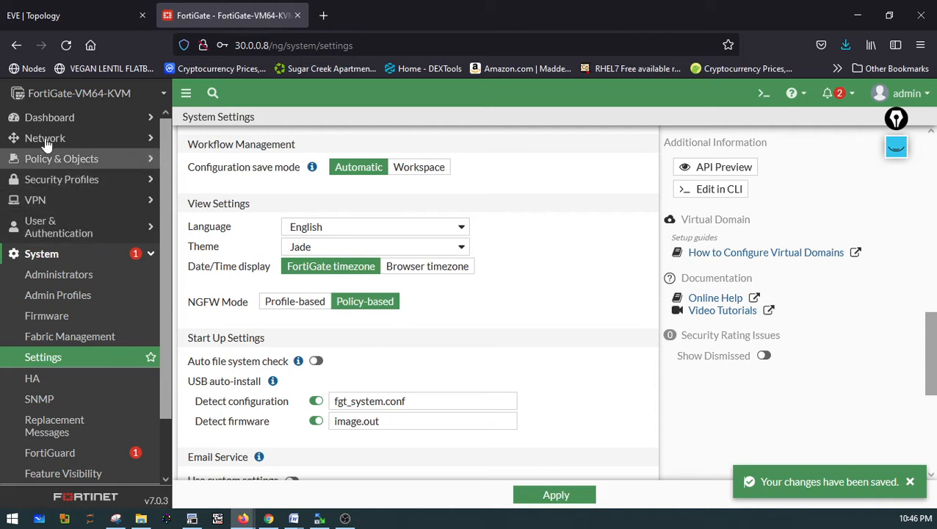
Open the Network Interfaces list to review port1's address and administrative access
click(43, 137)
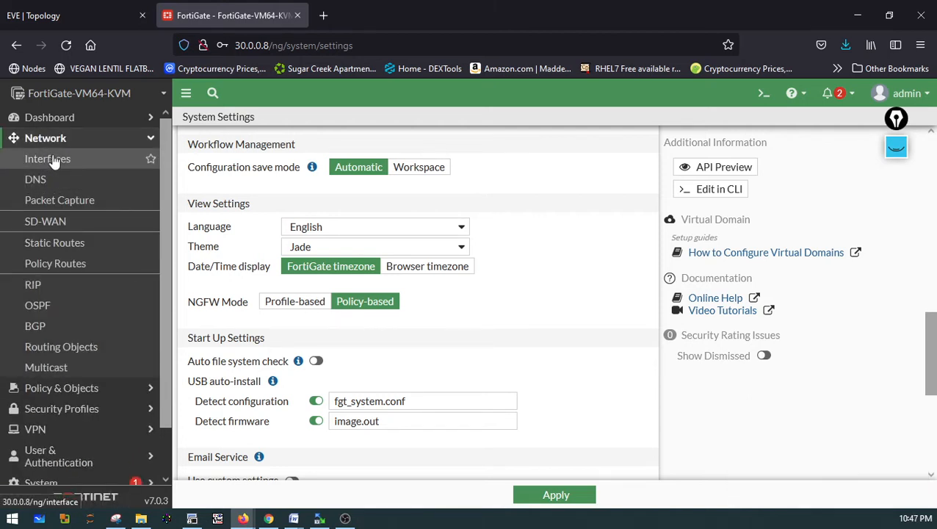
click(52, 146)
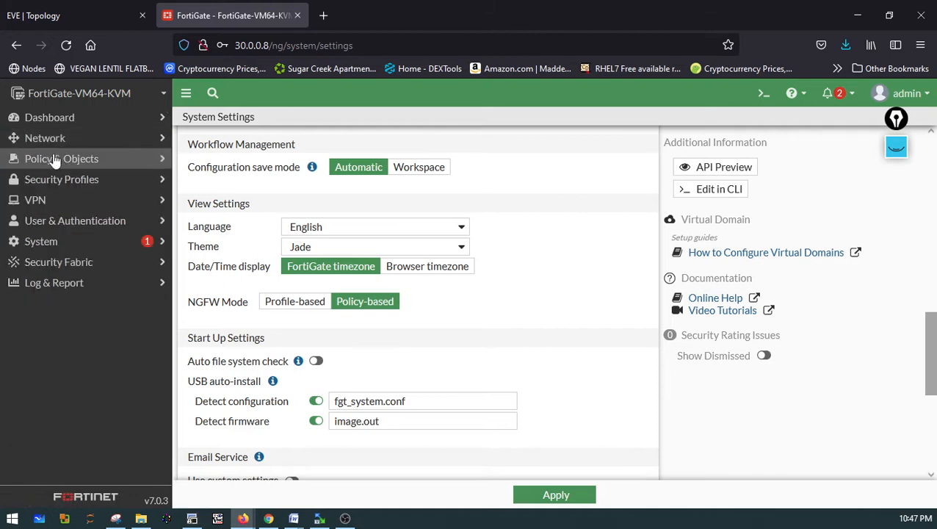
click(53, 143)
click(53, 162)
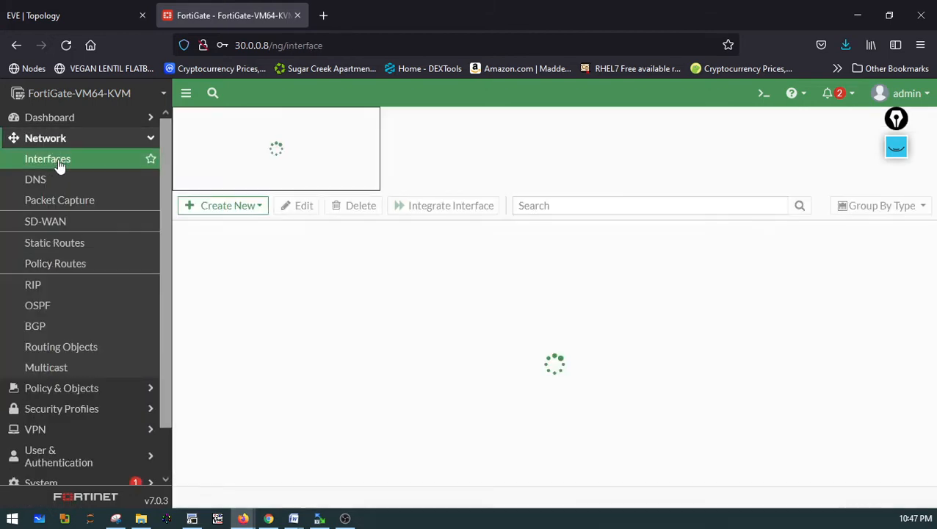
scroll(371, 327, down, 1)
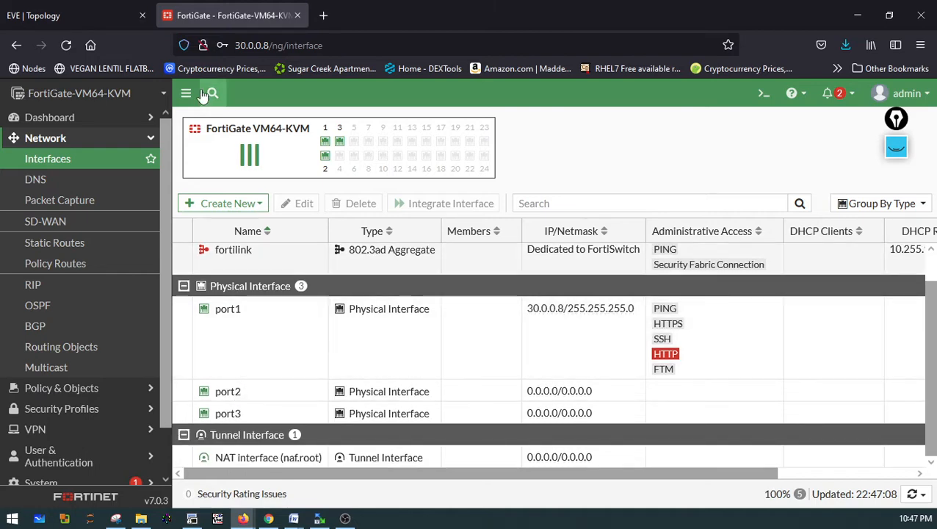
click(88, 20)
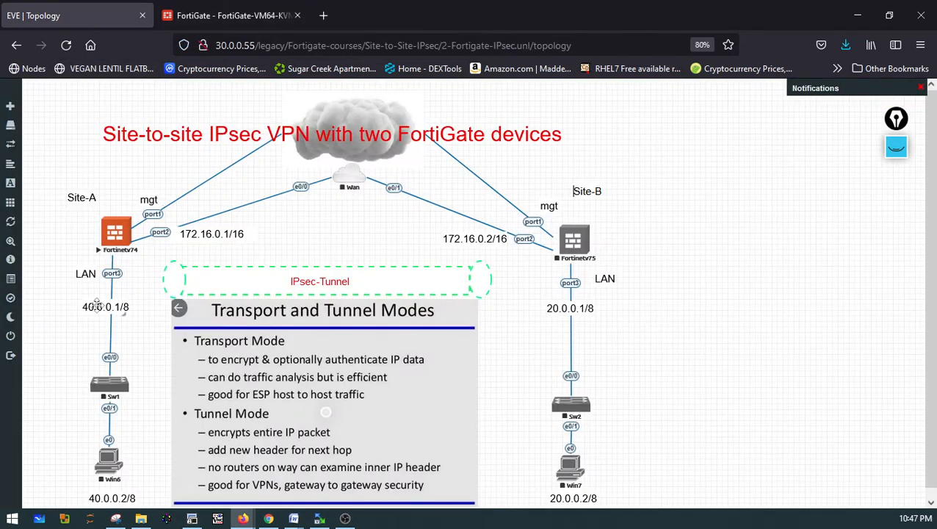
click(231, 17)
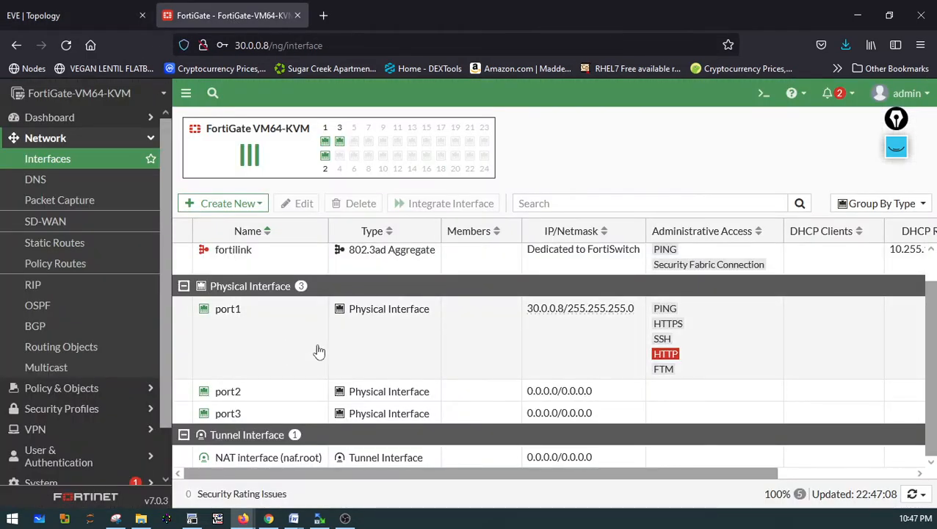
Give port1 the alias mgt and save the interface
click(235, 313)
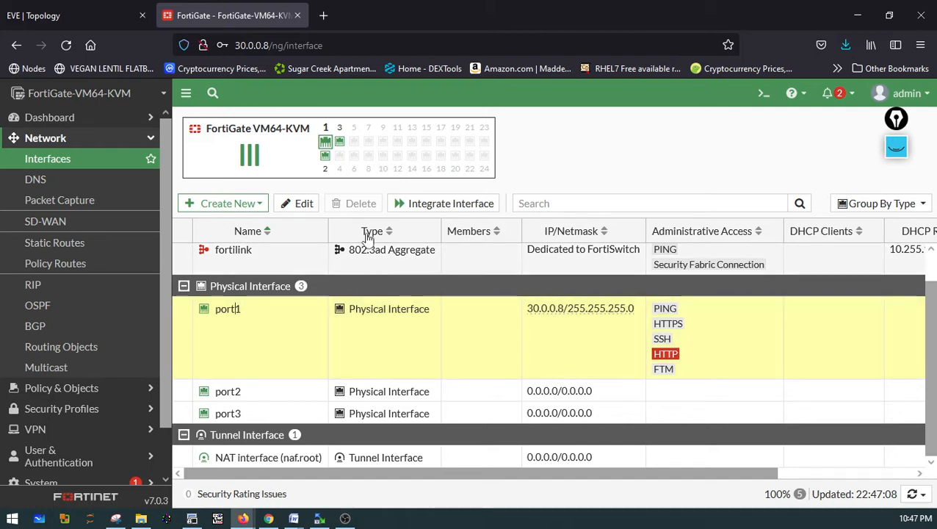
click(305, 205)
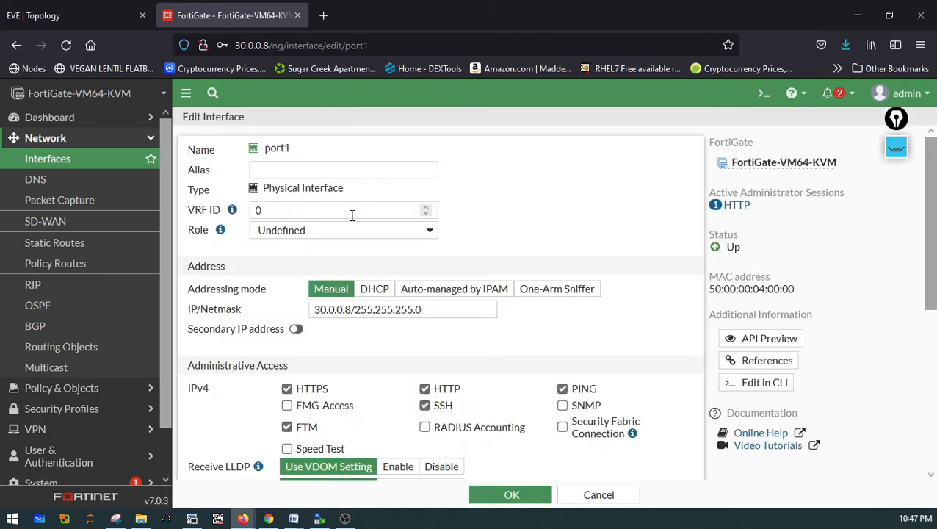
click(280, 175)
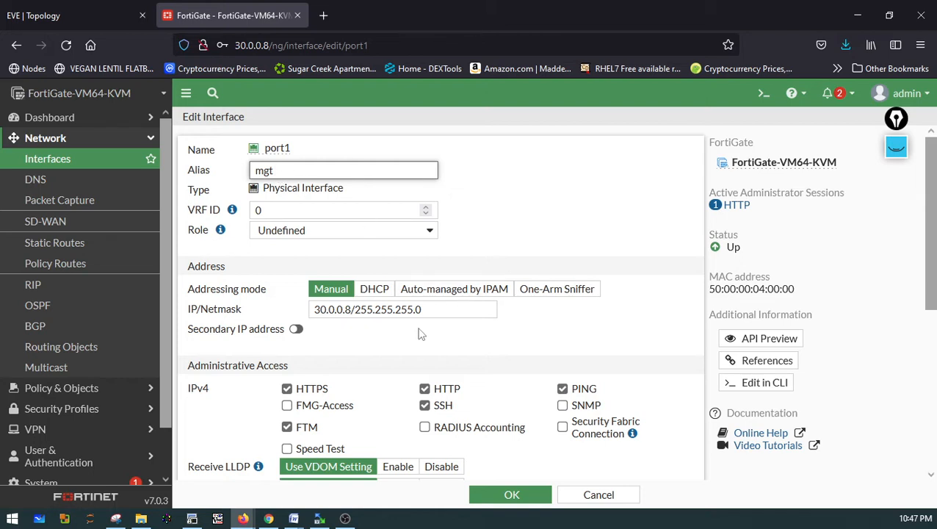
scroll(392, 340, down, 1)
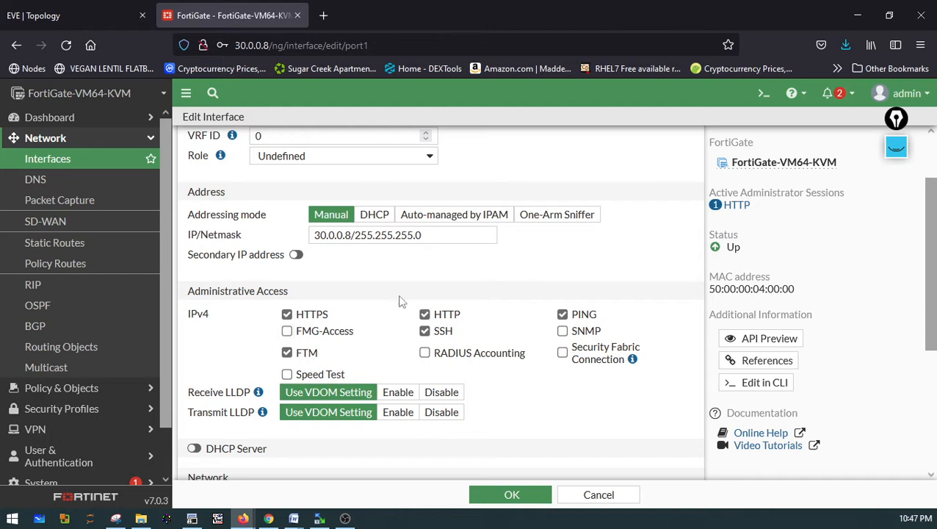
scroll(274, 218, up, 1)
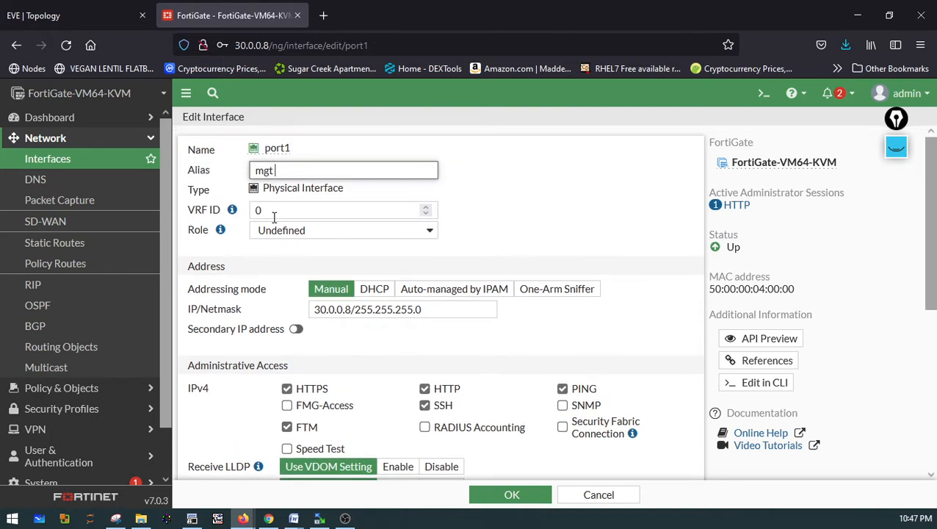
click(278, 232)
click(278, 234)
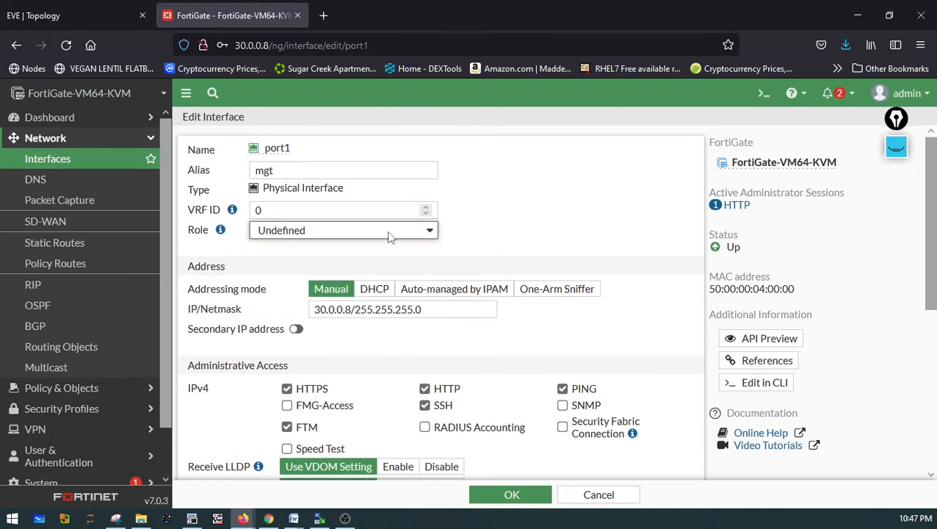
double_click(283, 171)
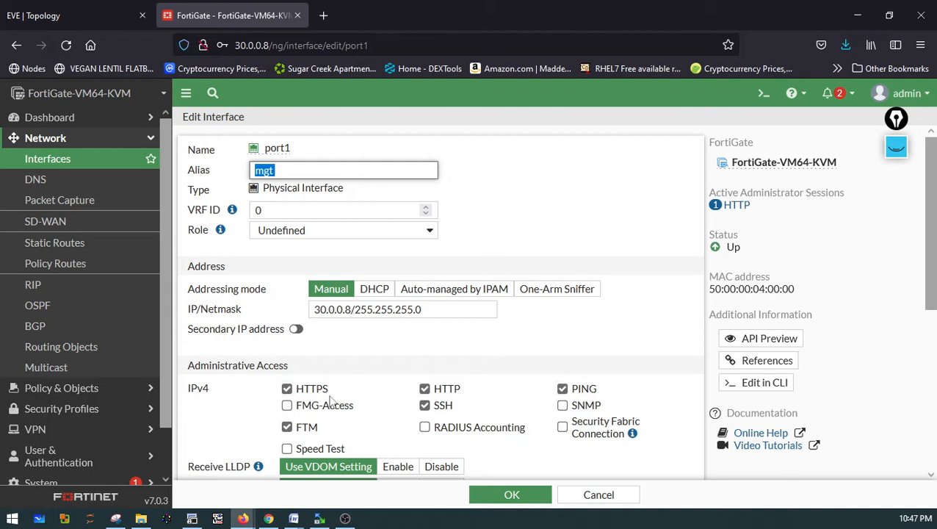
scroll(357, 382, down, 4)
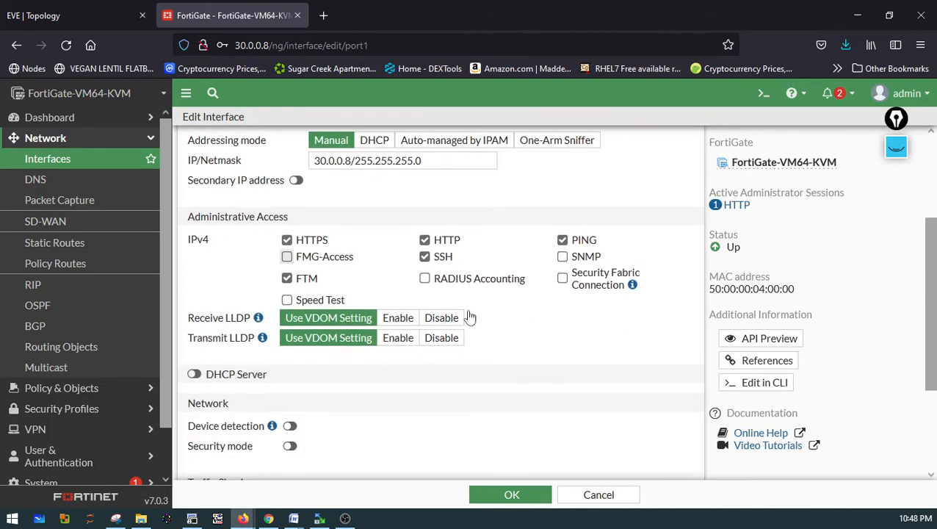
scroll(532, 391, down, 4)
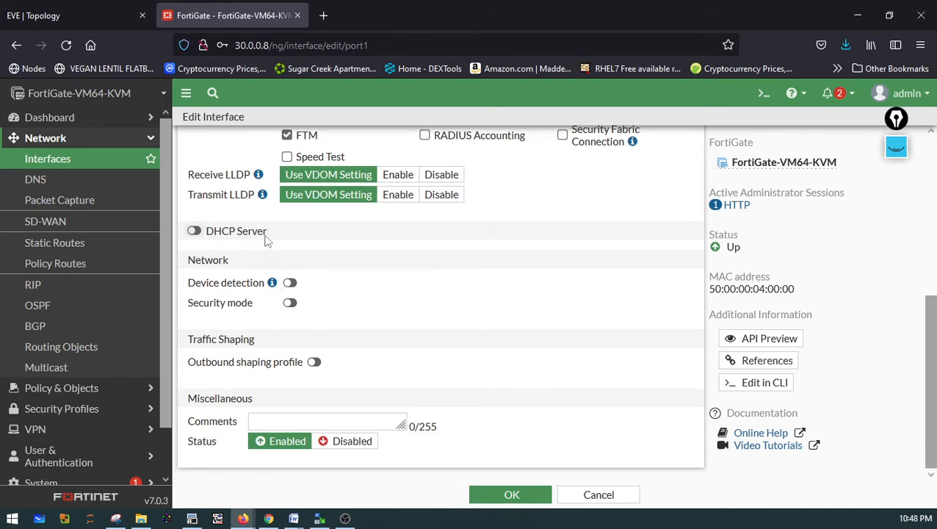
click(516, 488)
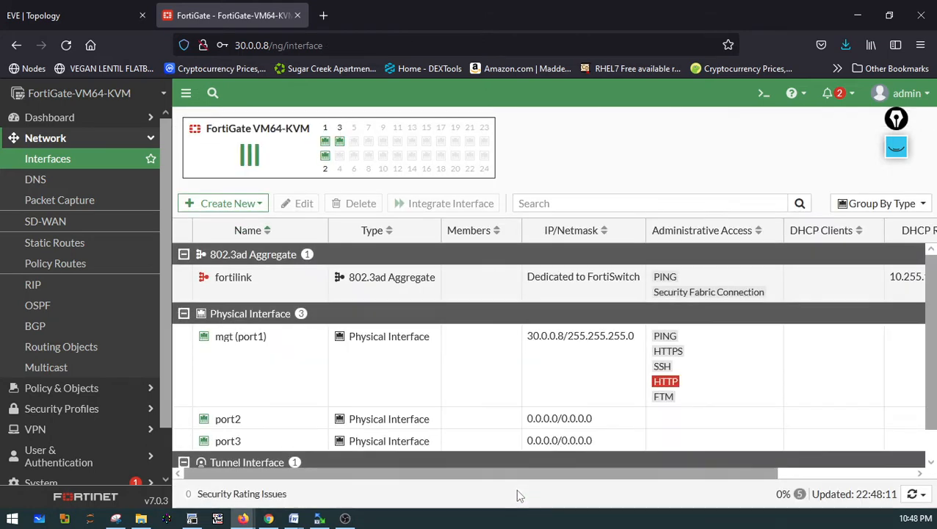
Open port2 for editing, set its alias to WAN and its role to WAN
scroll(256, 351, down, 1)
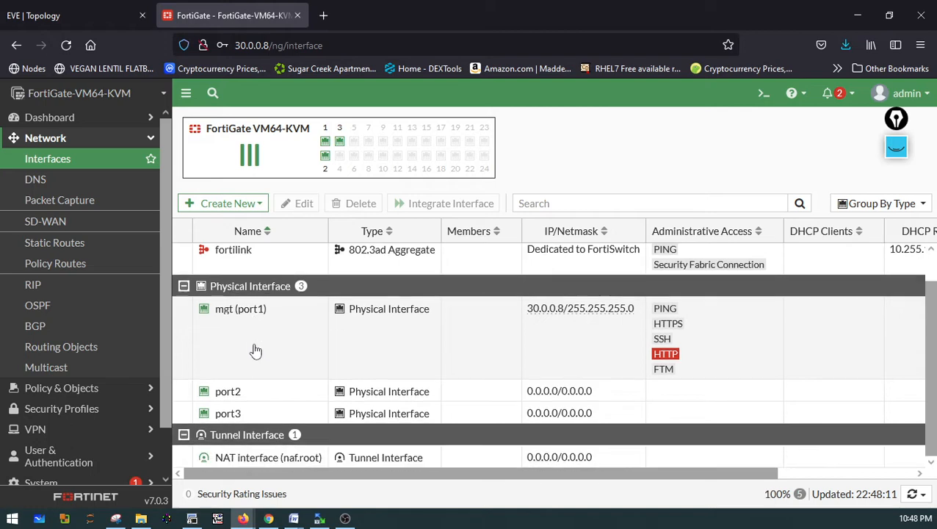
click(235, 400)
click(305, 203)
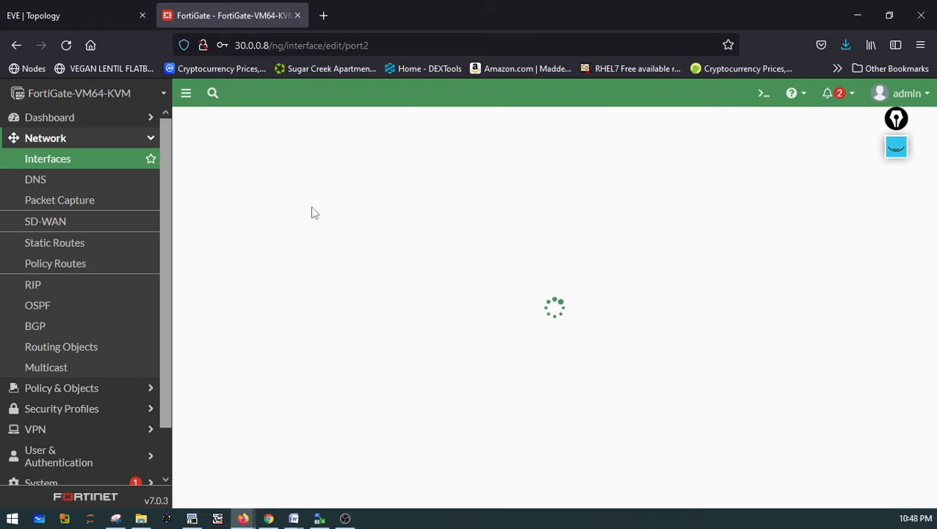
click(280, 168)
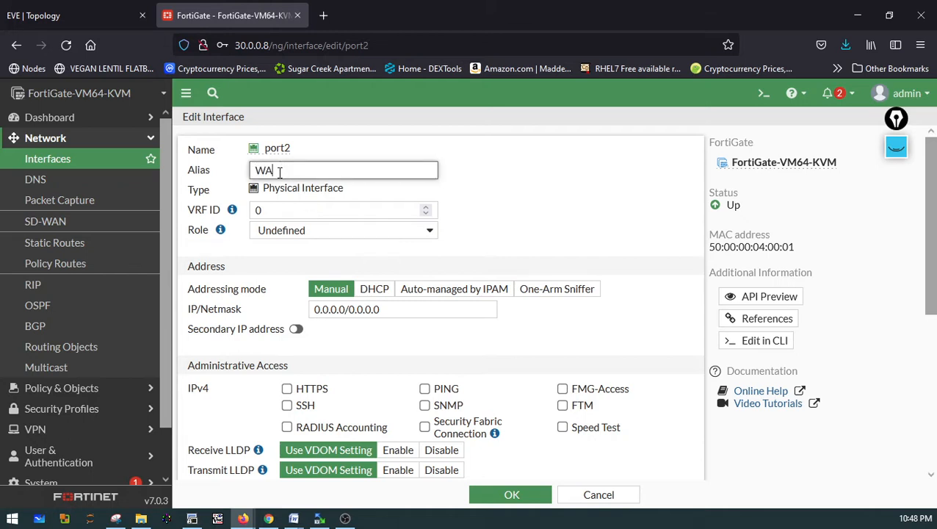
click(275, 230)
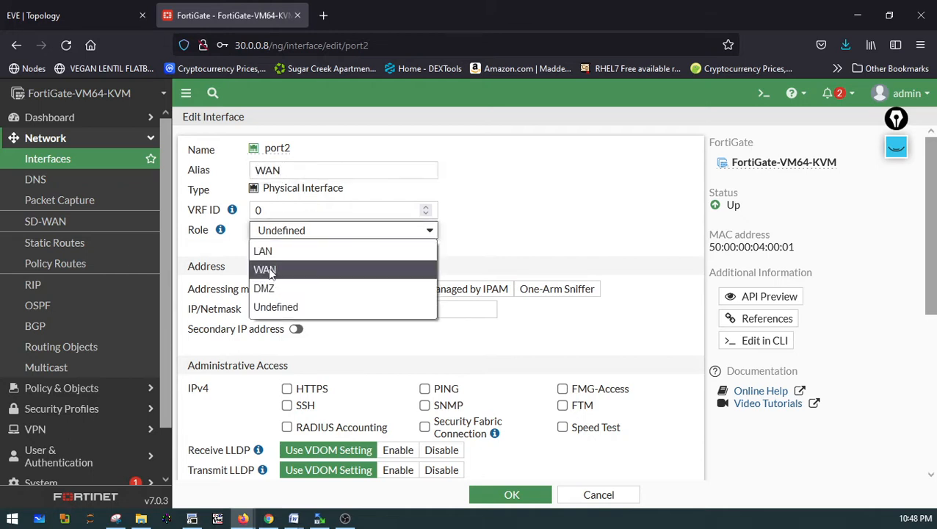
click(267, 269)
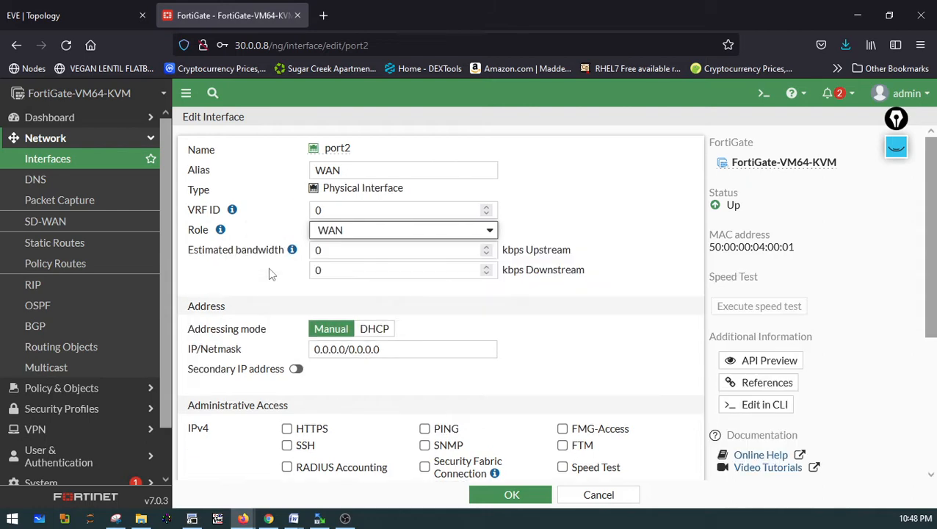
Set port2's IP/Netmask to 172.16.0.1/16, consulting the lab topology diagram for the address
double_click(346, 352)
click(92, 16)
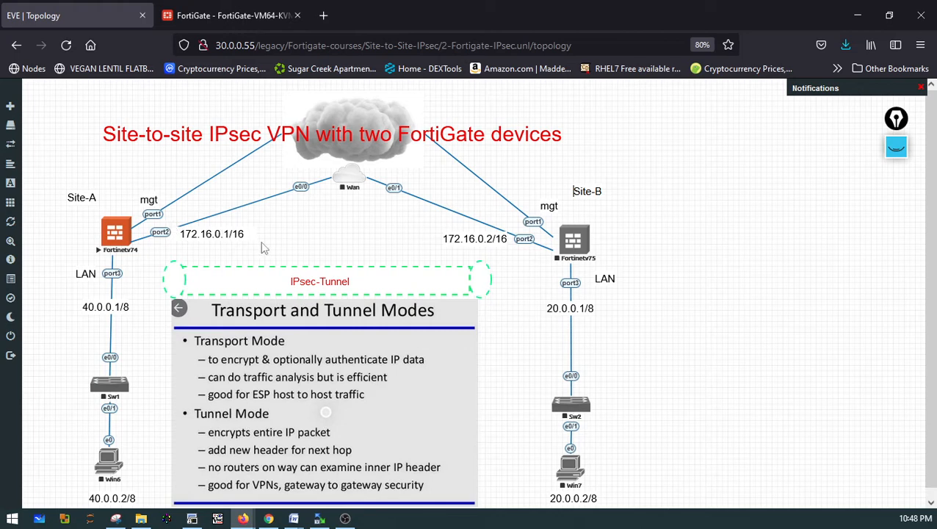
click(190, 10)
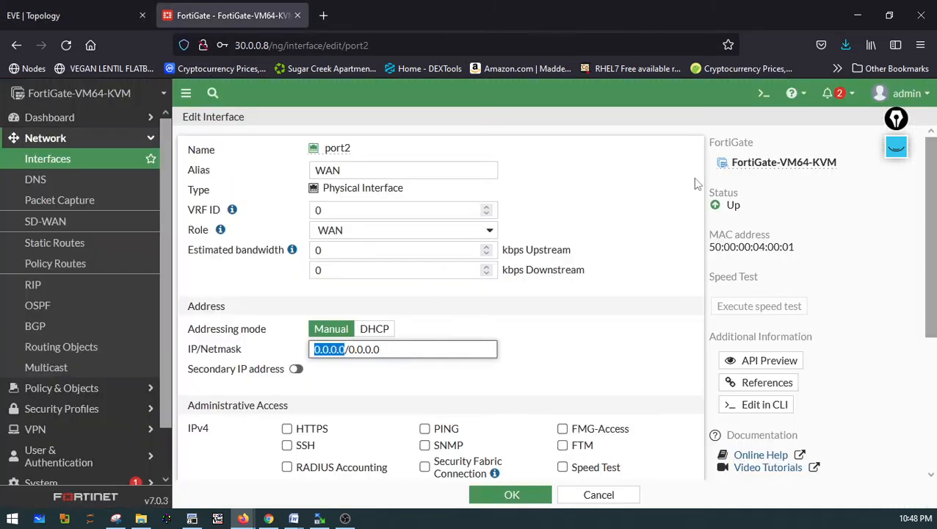
text(172.16.0)
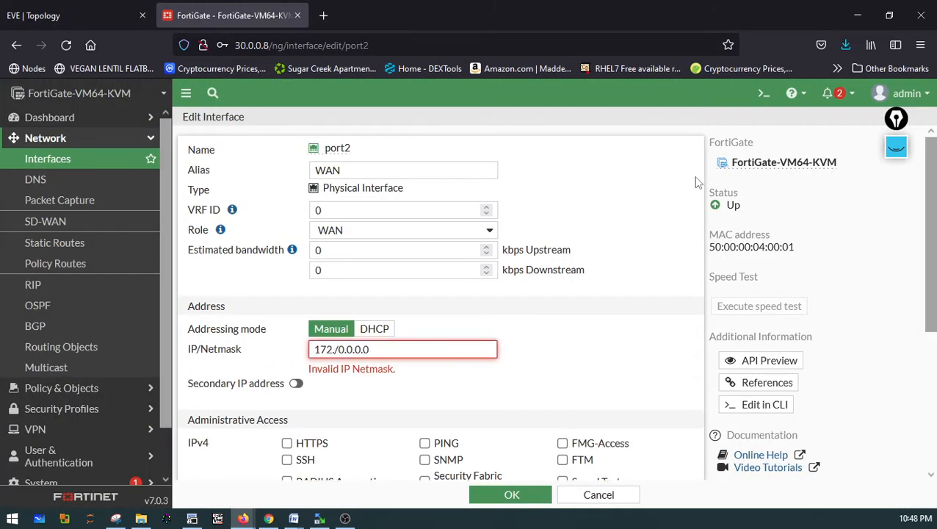
text(.1)
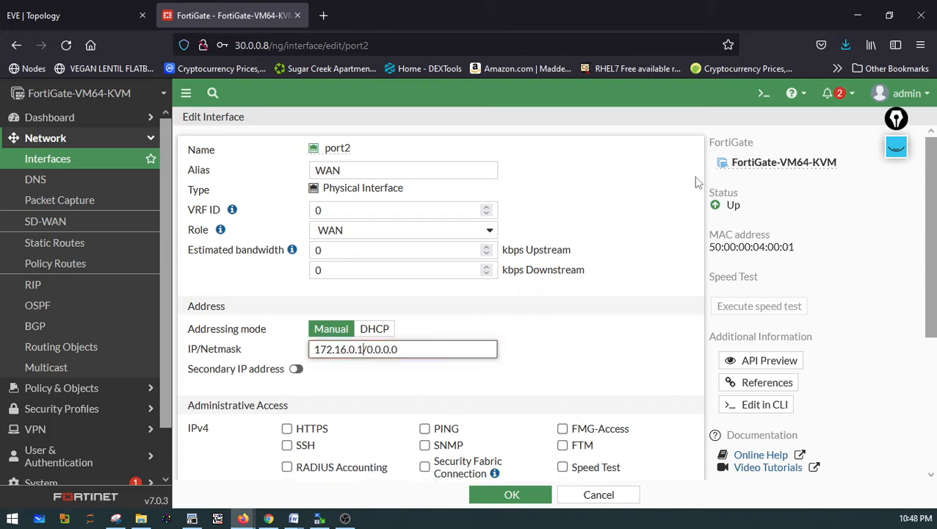
text(/16)
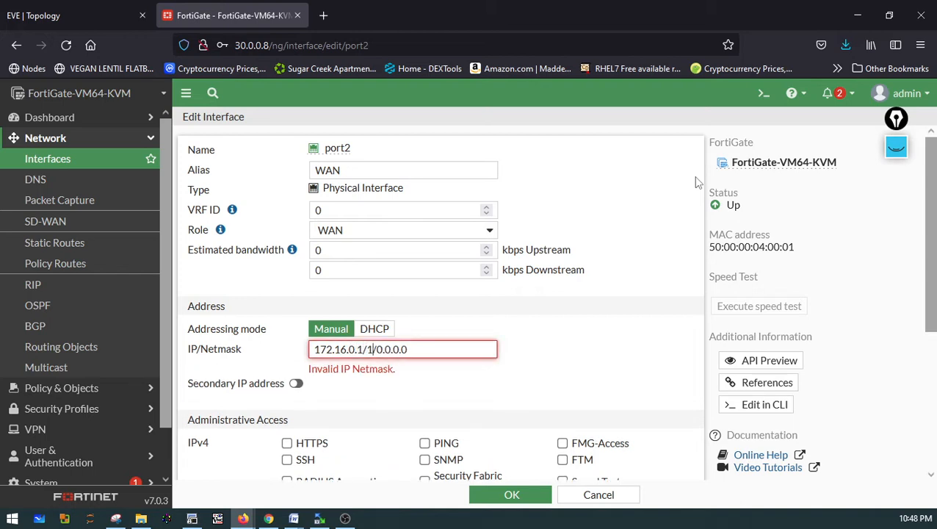
key(Delete)
key(Delete)
key(Delete)
key(Delete)
key(Delete)
key(Delete)
key(Delete)
key(Delete)
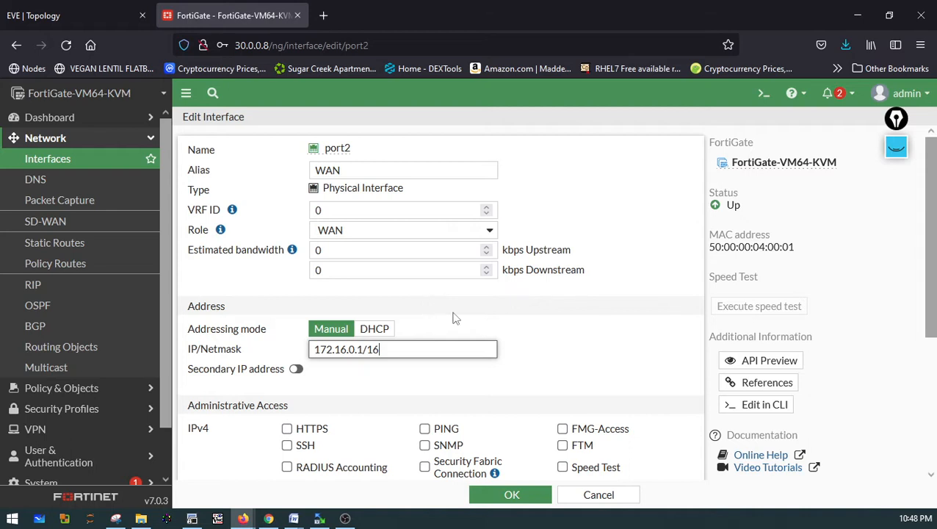
Enable HTTPS, PING, FMG-Access, SSH, SNMP, FTM and Speed Test administrative access on port2
scroll(473, 312, down, 2)
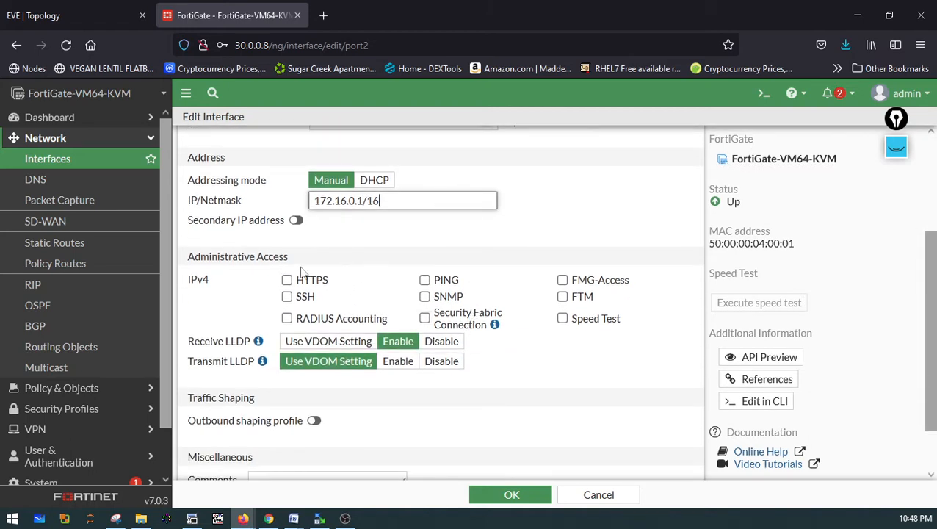
click(286, 296)
click(424, 280)
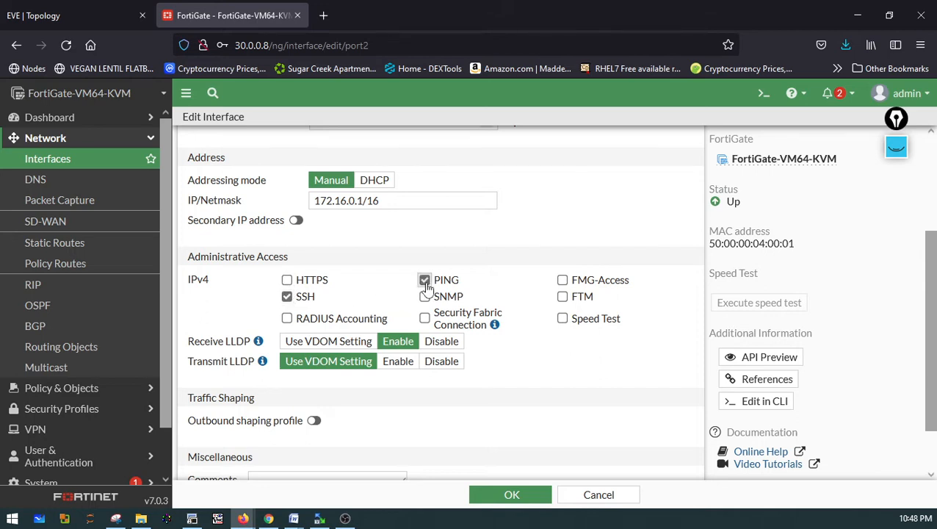
click(562, 280)
click(563, 296)
click(562, 318)
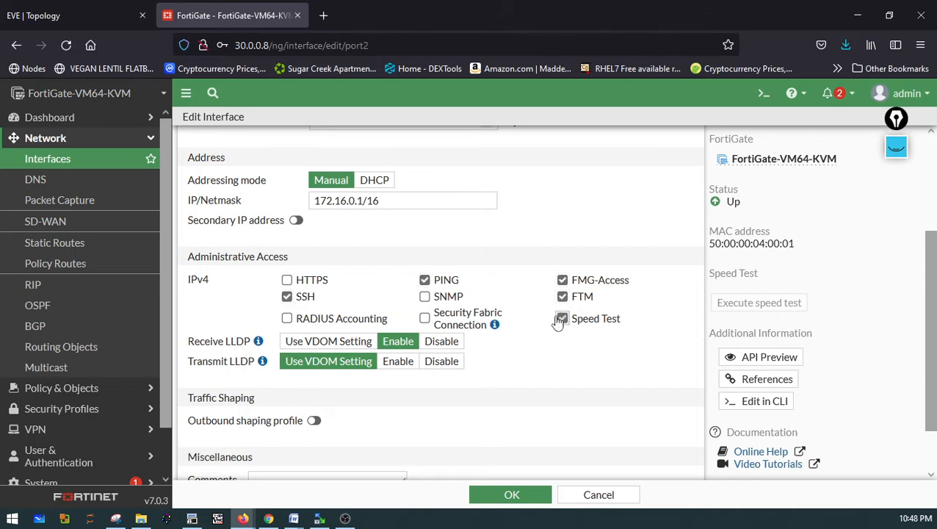
click(286, 280)
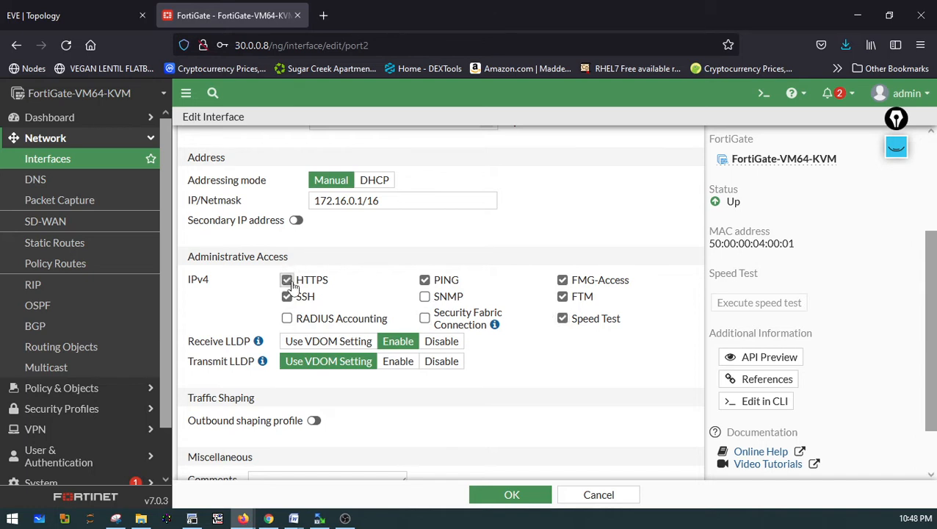
click(424, 295)
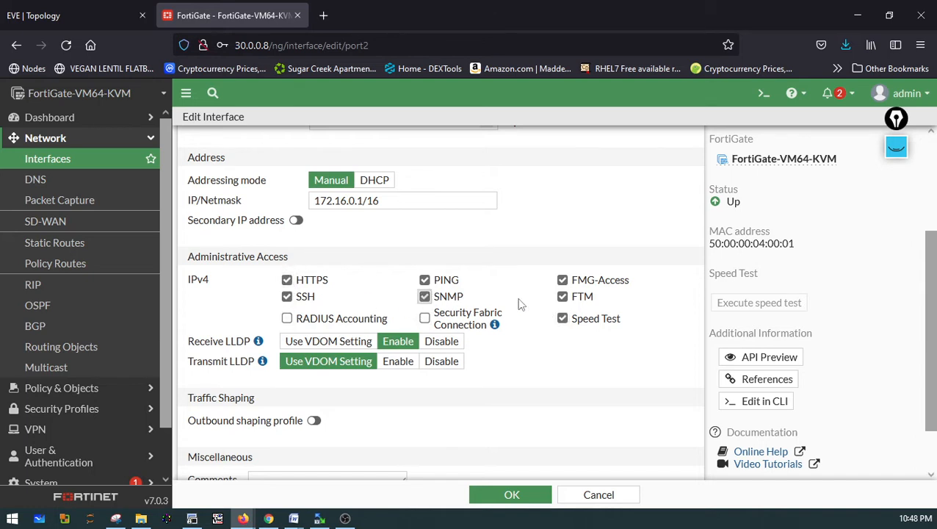
Set port2's estimated upstream and downstream bandwidth to 20000 kbps each and save the interface
scroll(518, 304, down, 2)
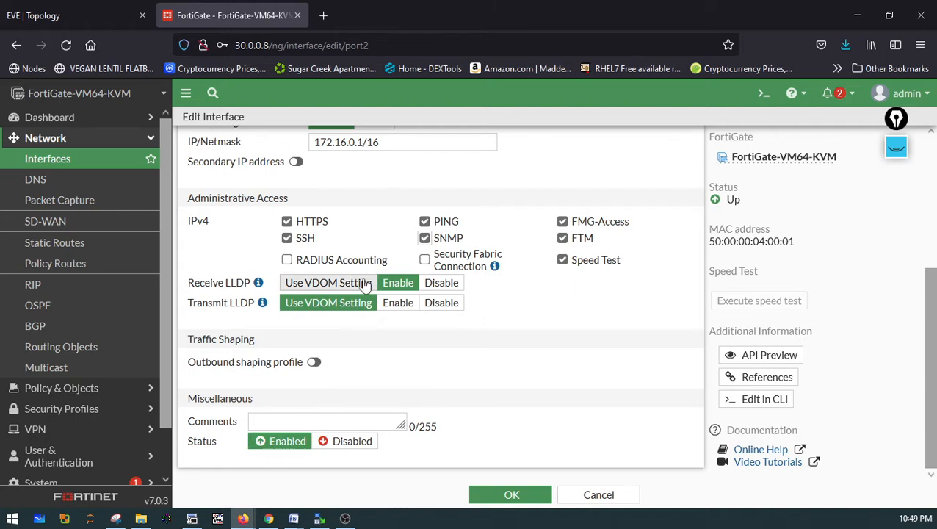
scroll(365, 288, up, 3)
drag(341, 252, 312, 249)
text(2)
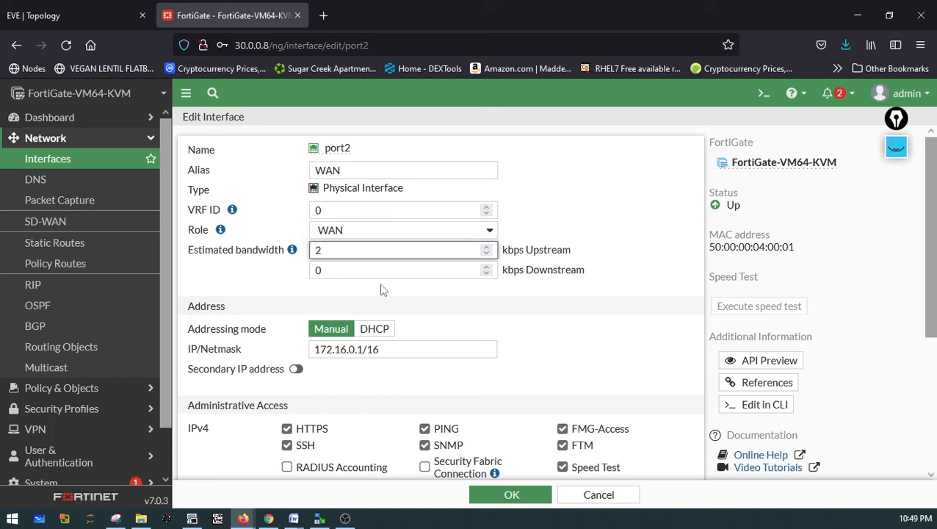
text(00000)
key(Tab)
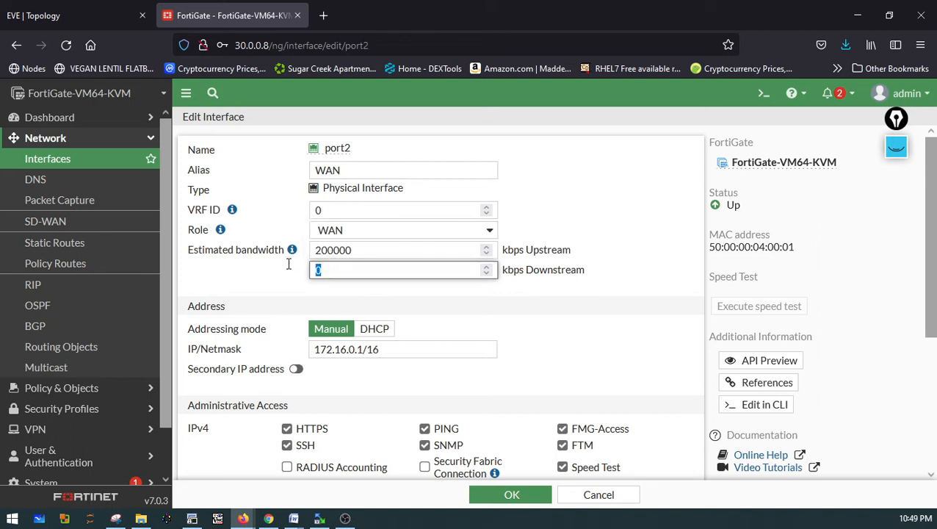
text(20000)
click(359, 251)
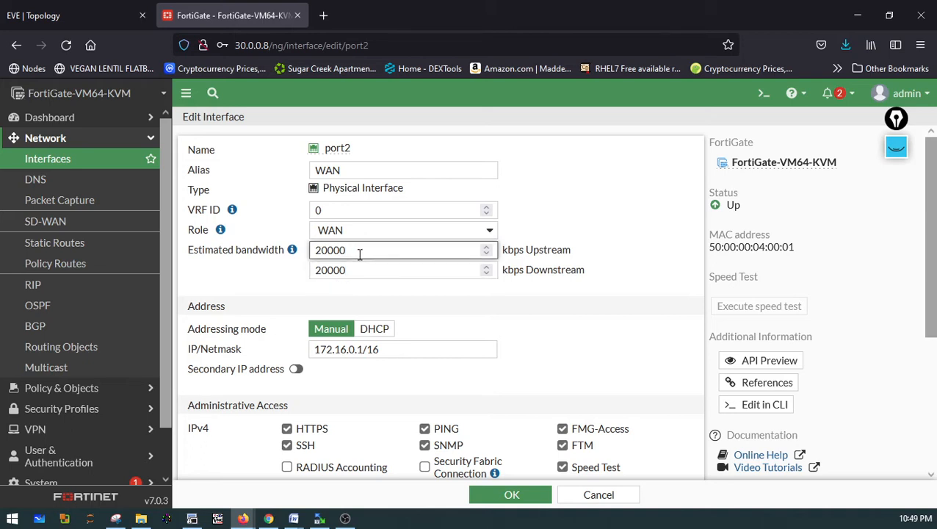
scroll(545, 342, down, 3)
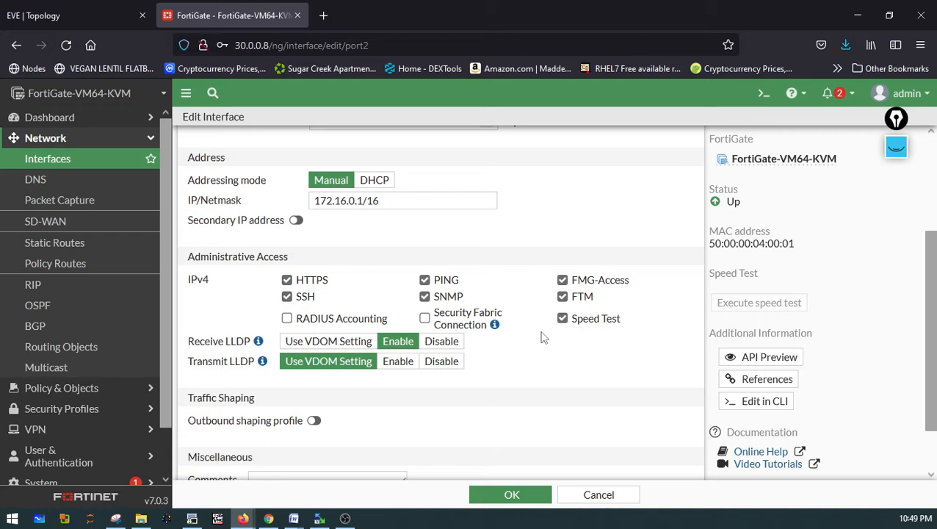
click(502, 492)
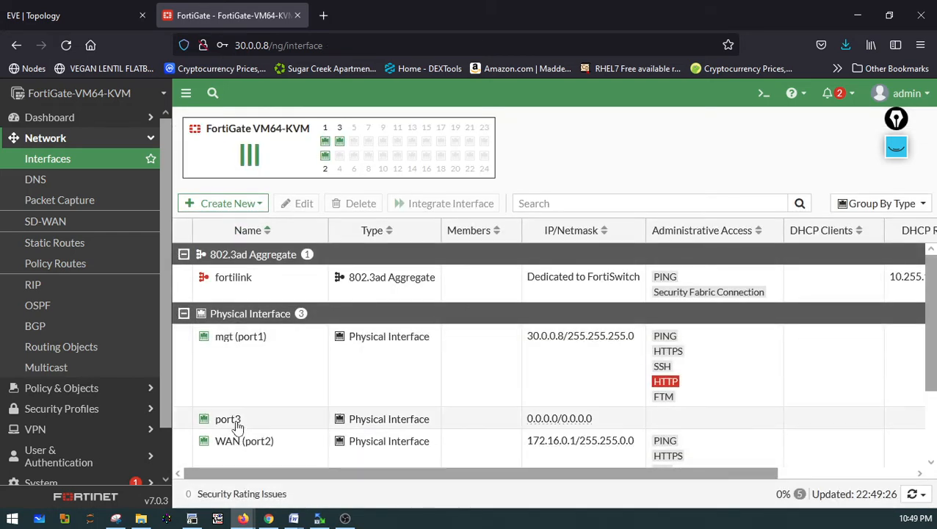
Open port3 for editing and set its IP/Netmask to 40.0.0.1/8, checking the LAN address on the topology diagram
click(236, 426)
click(307, 206)
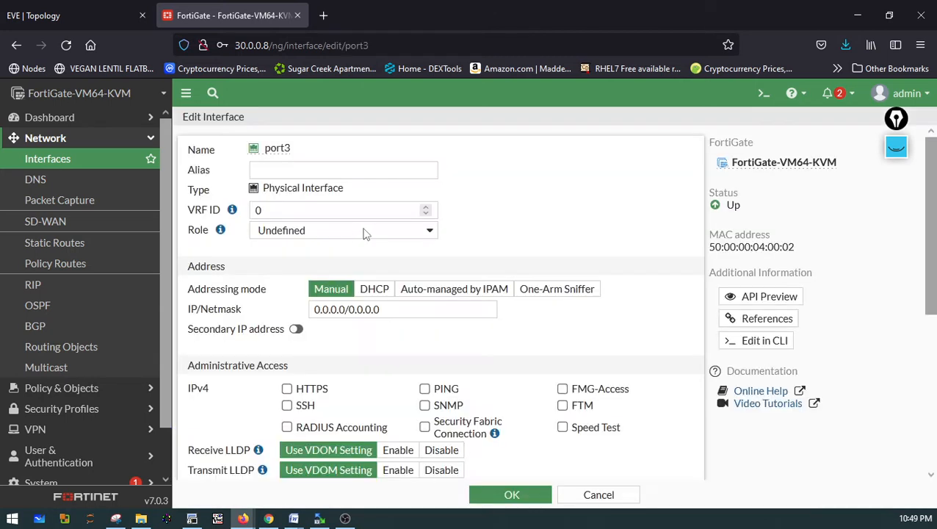
double_click(348, 309)
click(37, 20)
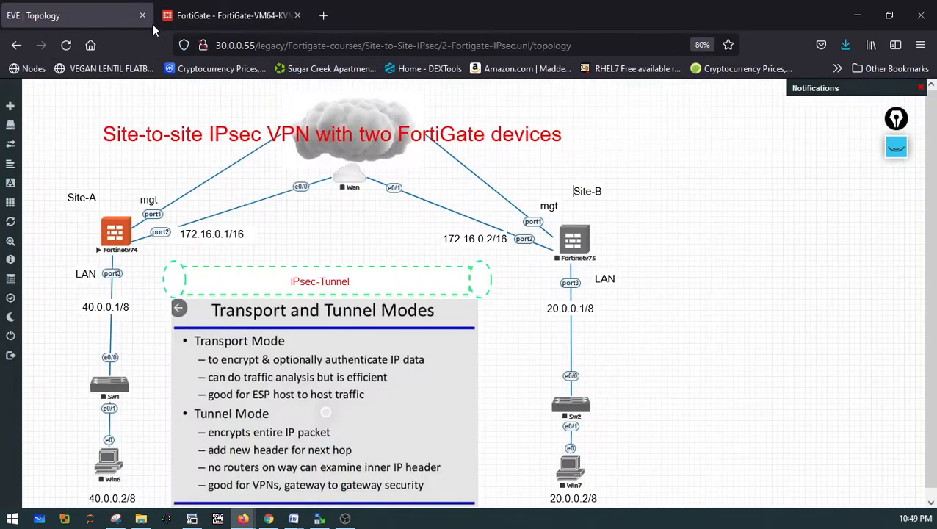
click(195, 26)
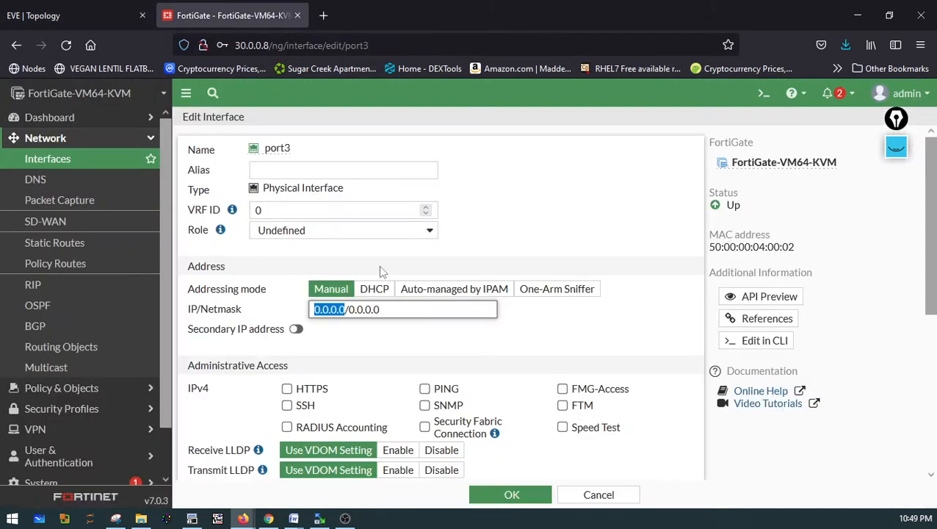
text(40.0.0.0)
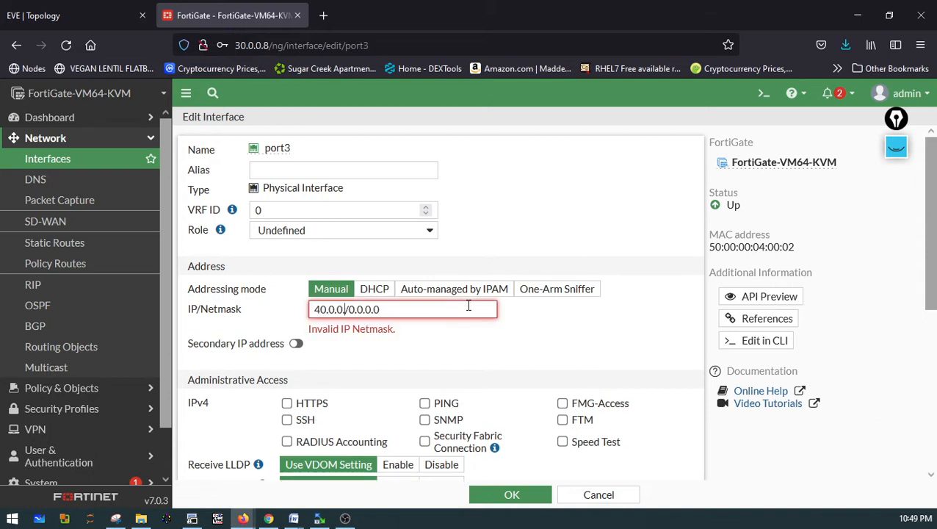
text(1)
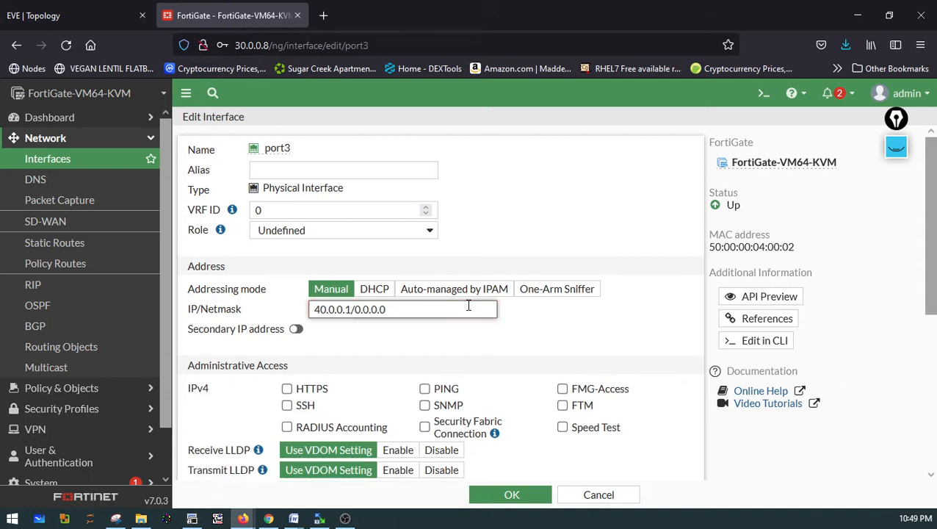
key(Right)
text(8)
key(Delete)
key(Delete)
key(Delete)
key(Delete)
key(Delete)
key(Delete)
key(Delete)
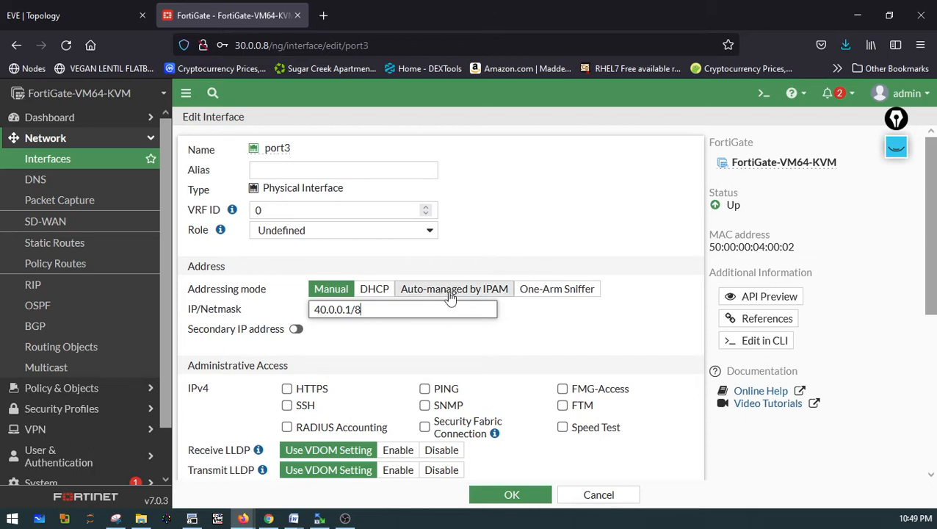
Keep Manual addressing on port3 and enable PING and SSH administrative access
click(450, 296)
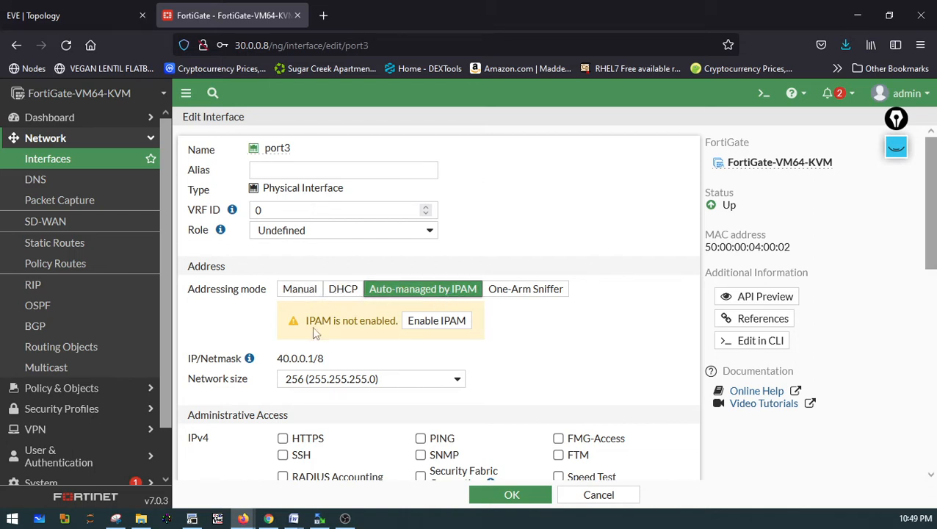
click(288, 292)
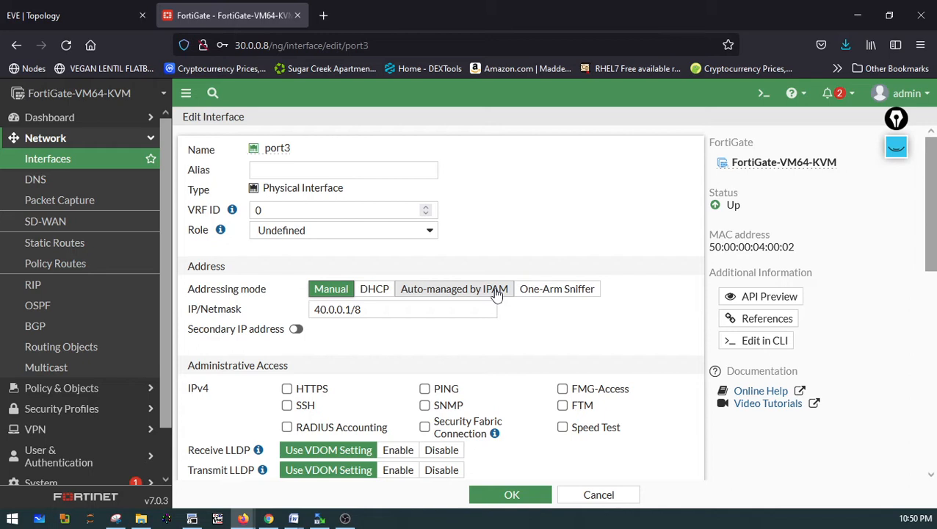
click(286, 389)
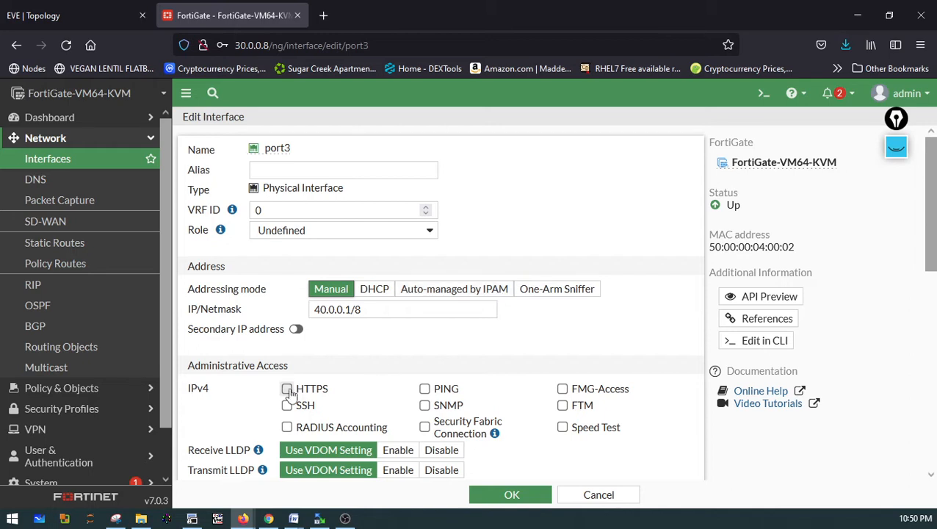
click(287, 389)
click(286, 405)
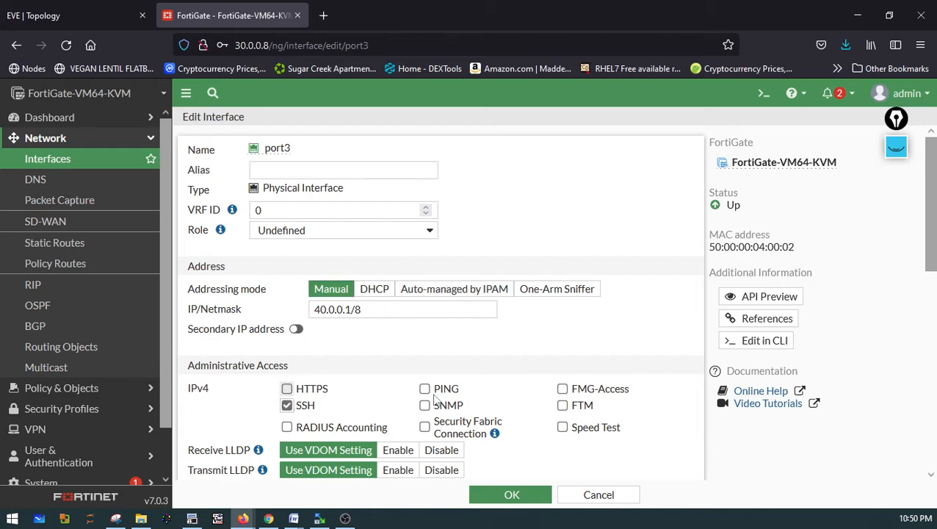
click(425, 389)
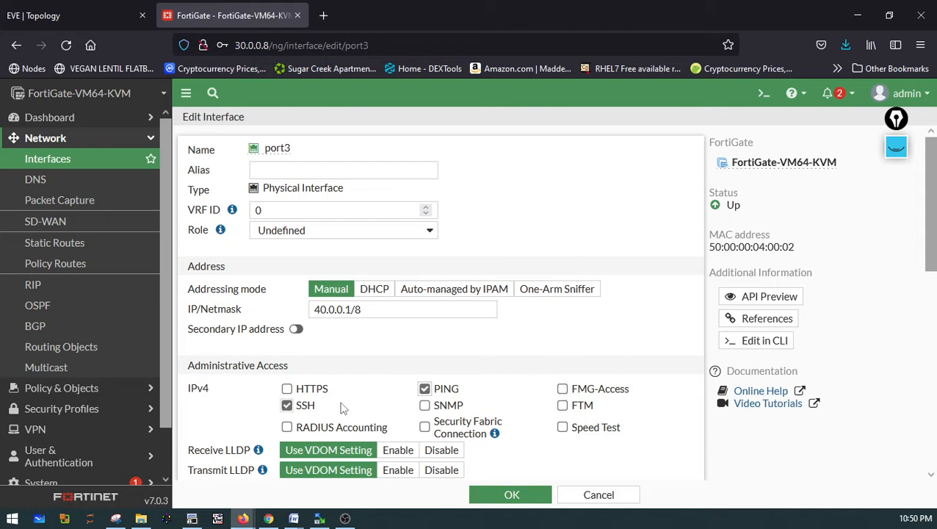
click(288, 405)
click(288, 405)
scroll(340, 342, down, 2)
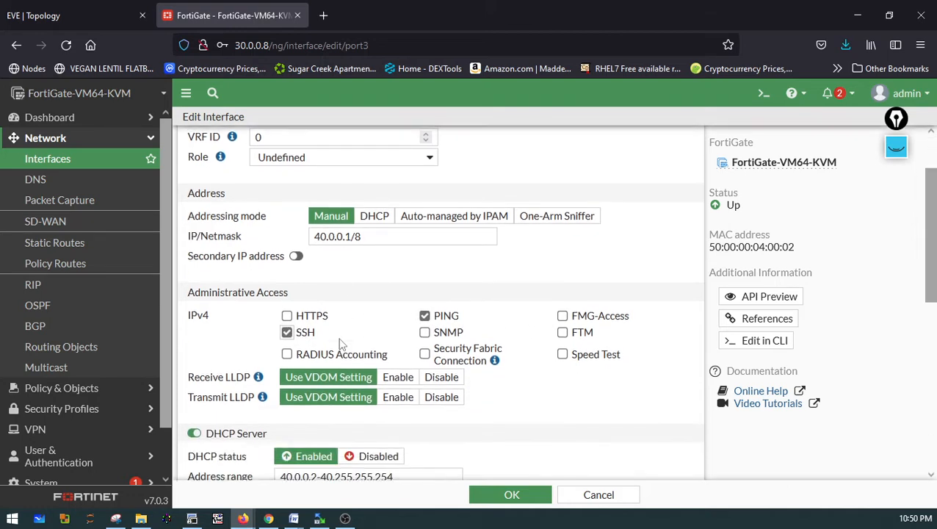
scroll(341, 342, down, 4)
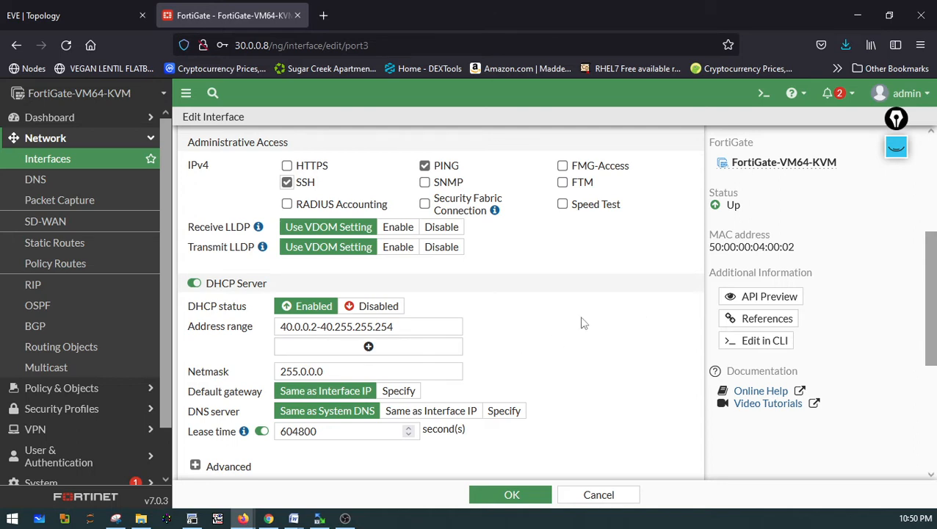
scroll(580, 323, down, 2)
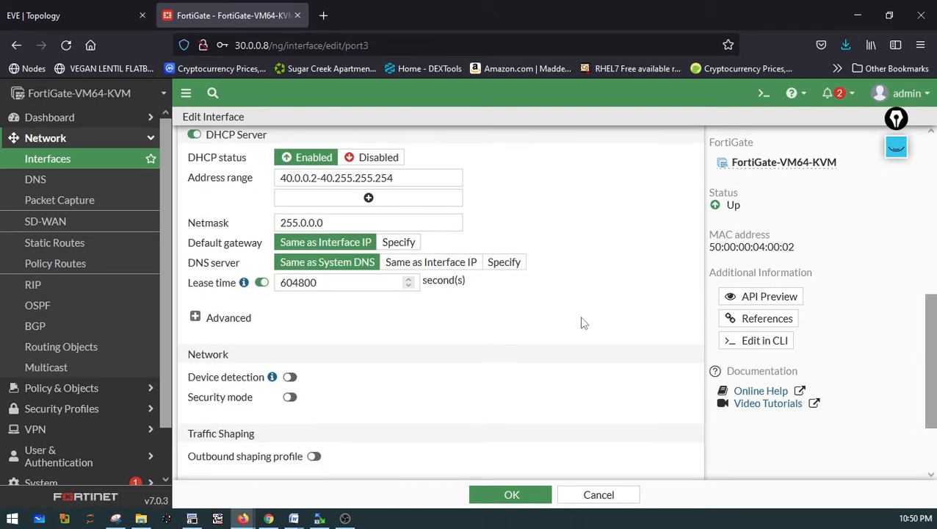
click(45, 18)
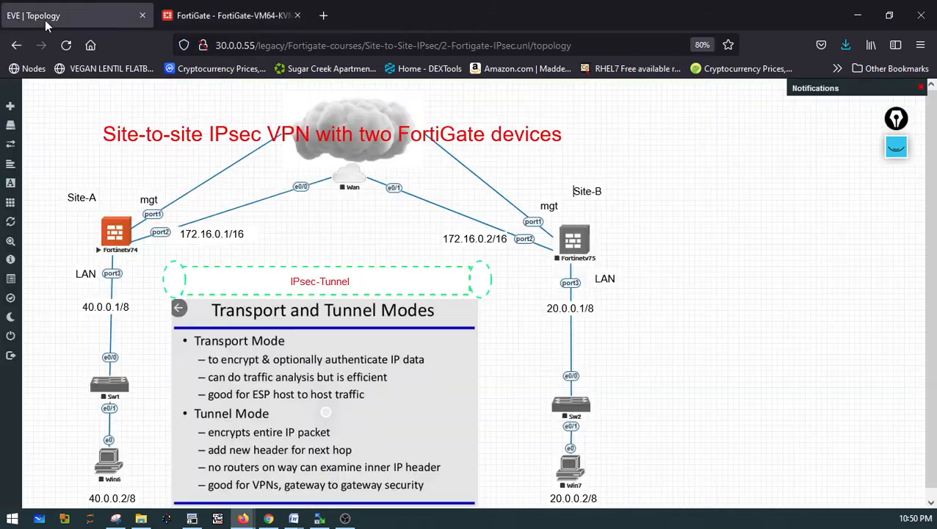
click(896, 147)
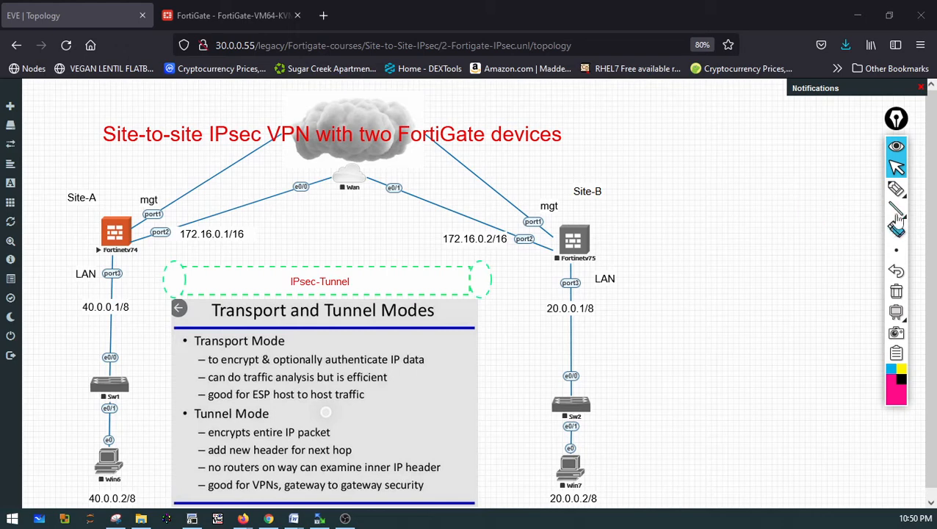
click(896, 188)
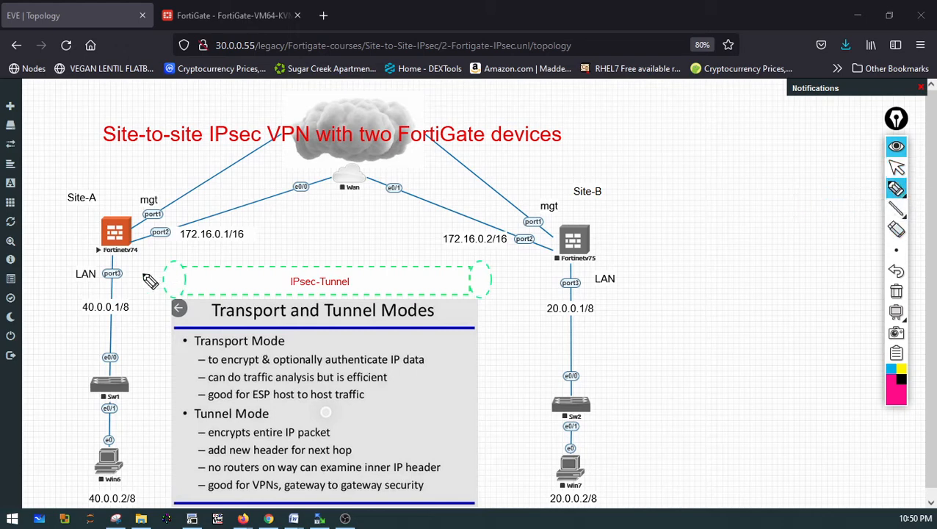
mouse_move(144, 255)
mouse_down()
mouse_move(140, 339)
mouse_move(144, 318)
mouse_up()
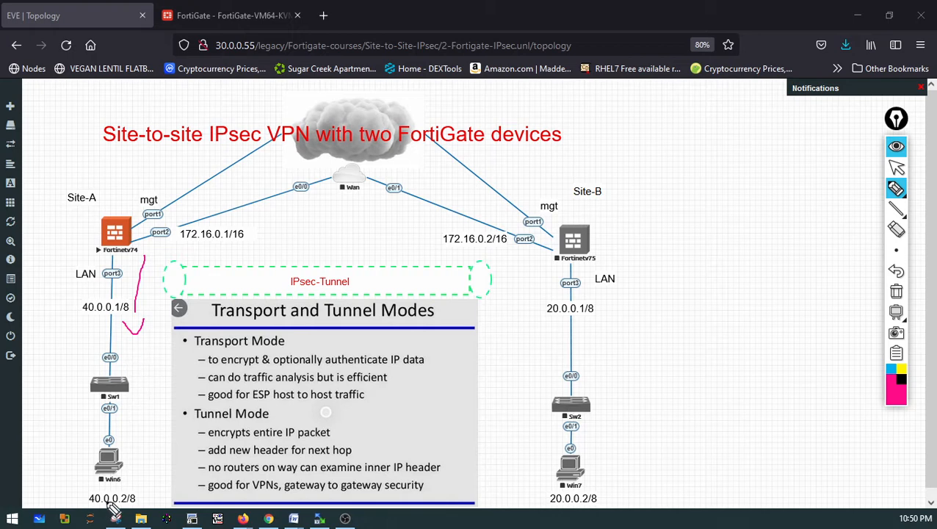
mouse_move(144, 449)
mouse_down()
mouse_move(85, 490)
mouse_move(132, 508)
mouse_move(129, 443)
mouse_up()
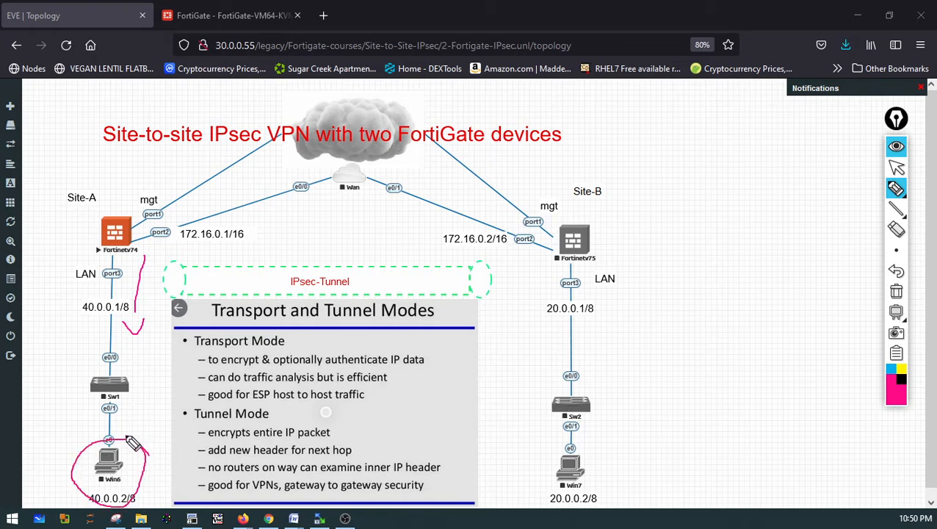
mouse_move(894, 315)
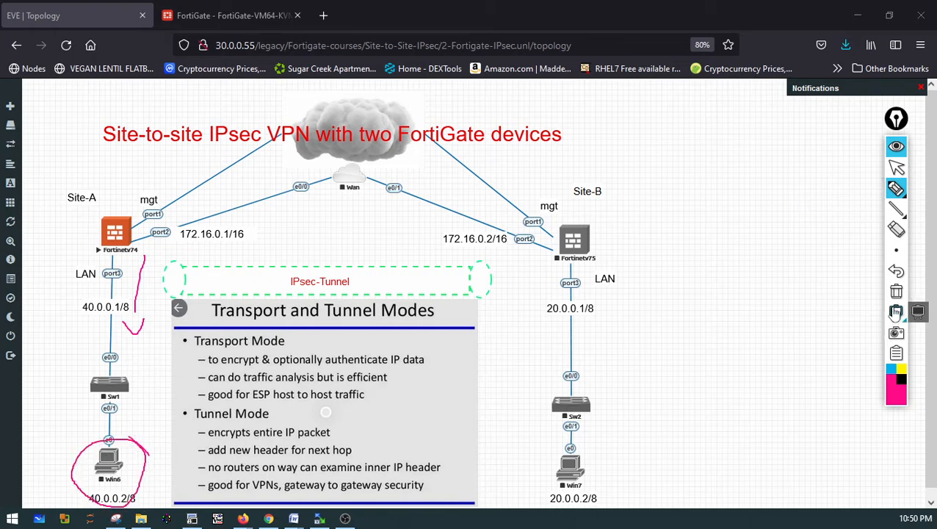
click(895, 291)
click(897, 167)
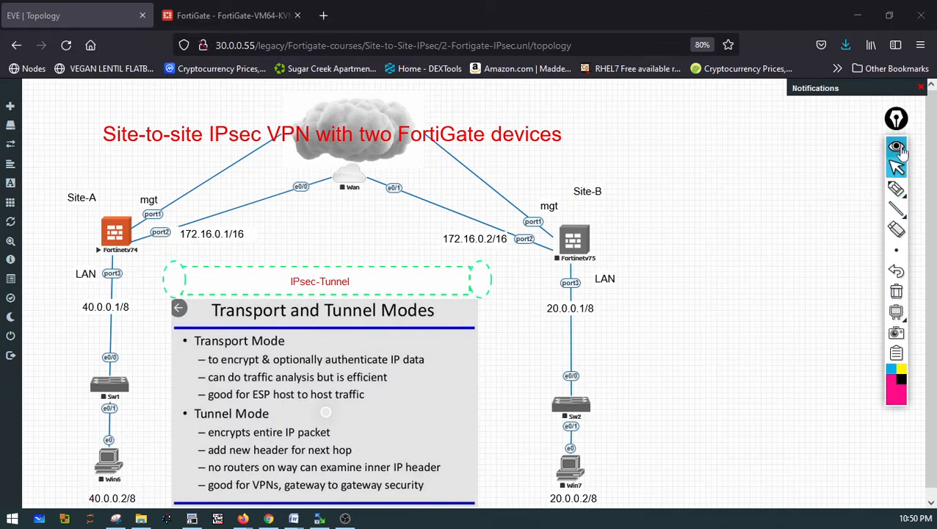
click(898, 148)
click(220, 16)
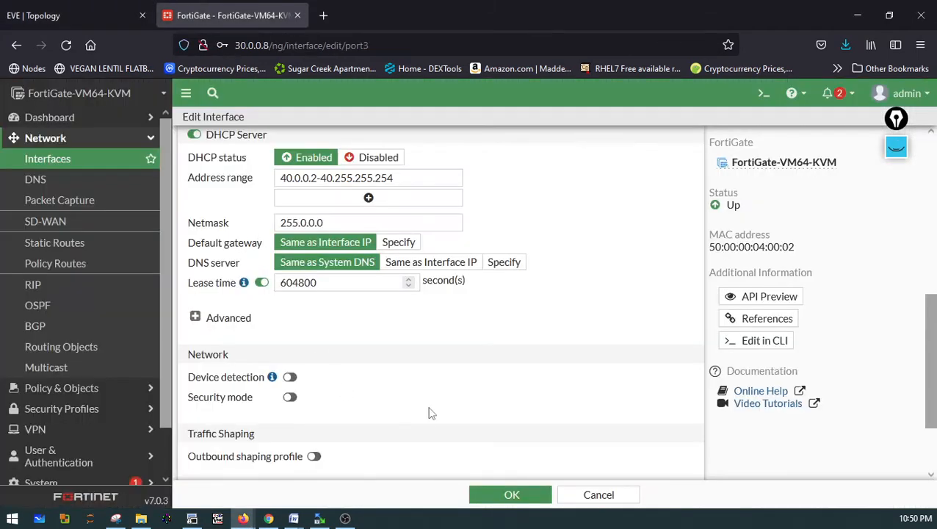
Save the port3 interface settings
scroll(430, 414, down, 2)
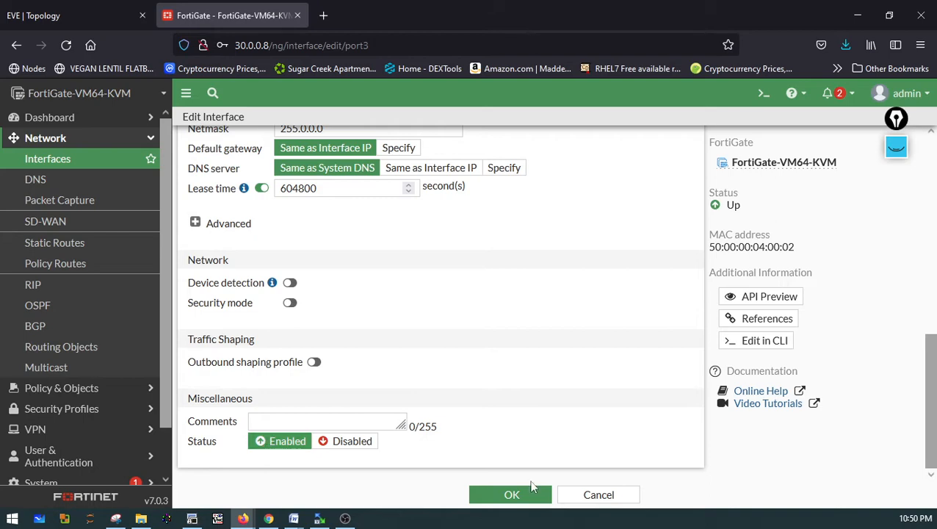
click(532, 496)
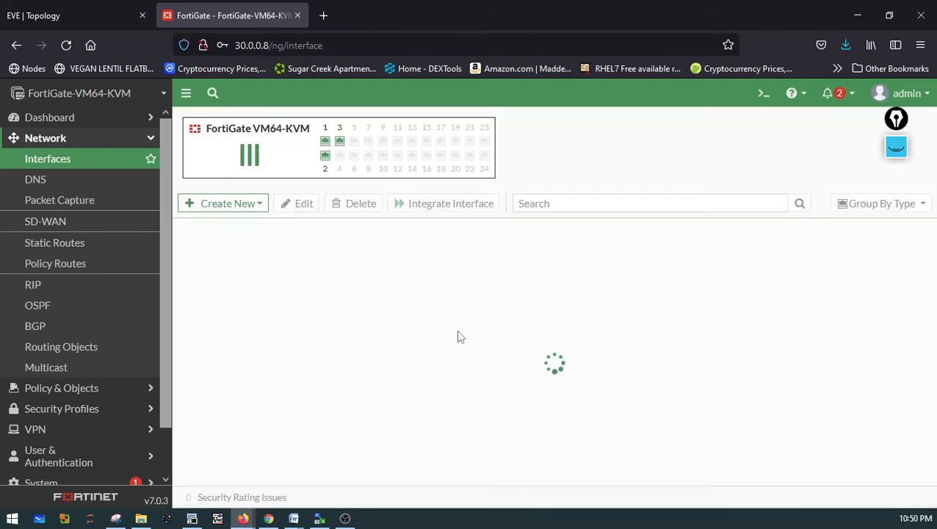
scroll(334, 388, down, 3)
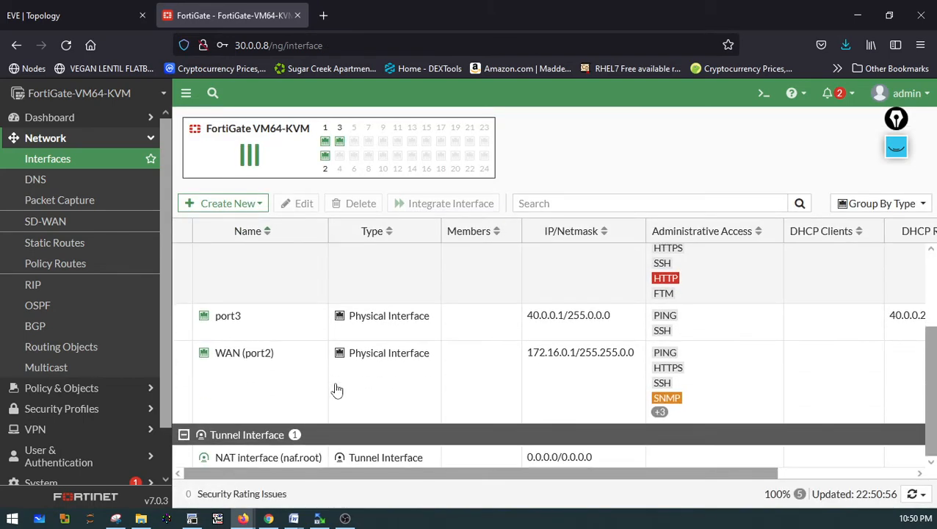
scroll(337, 390, up, 3)
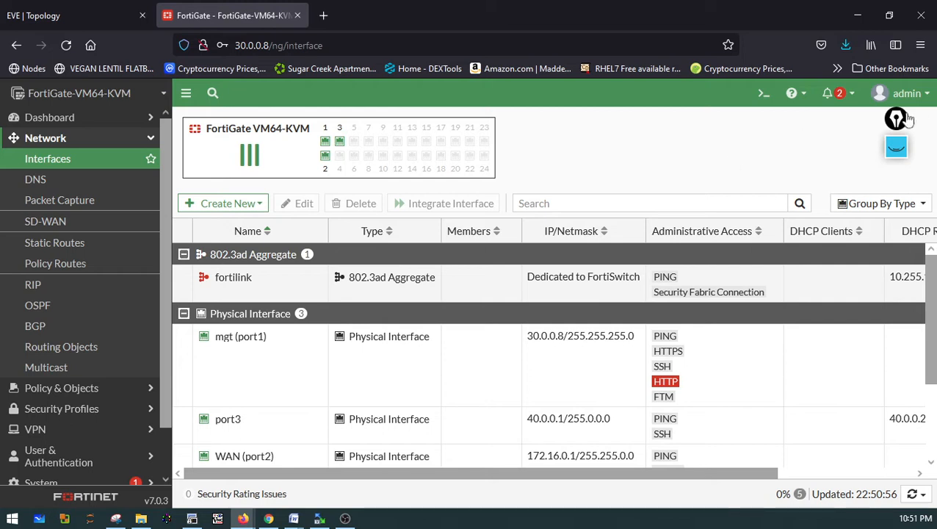
Reboot the FortiGate from the admin menu and confirm the reboot
click(927, 101)
mouse_move(837, 159)
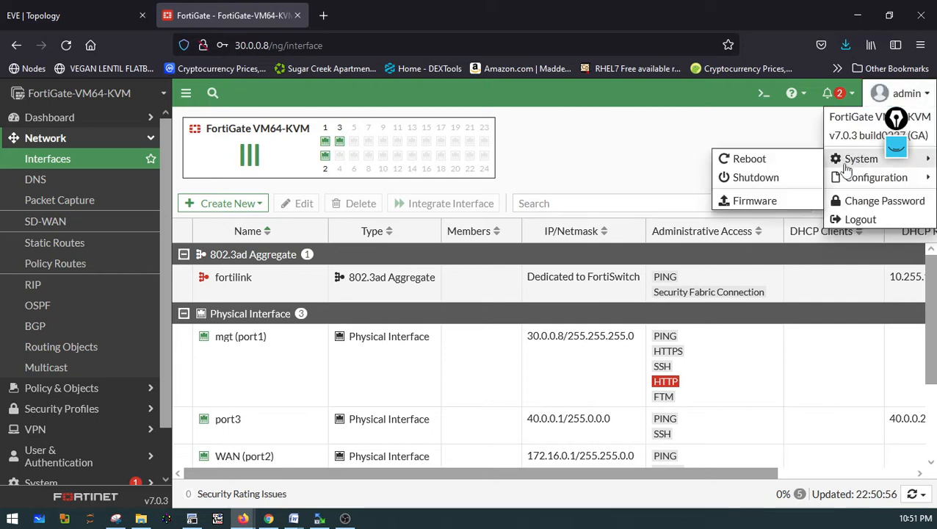
click(749, 160)
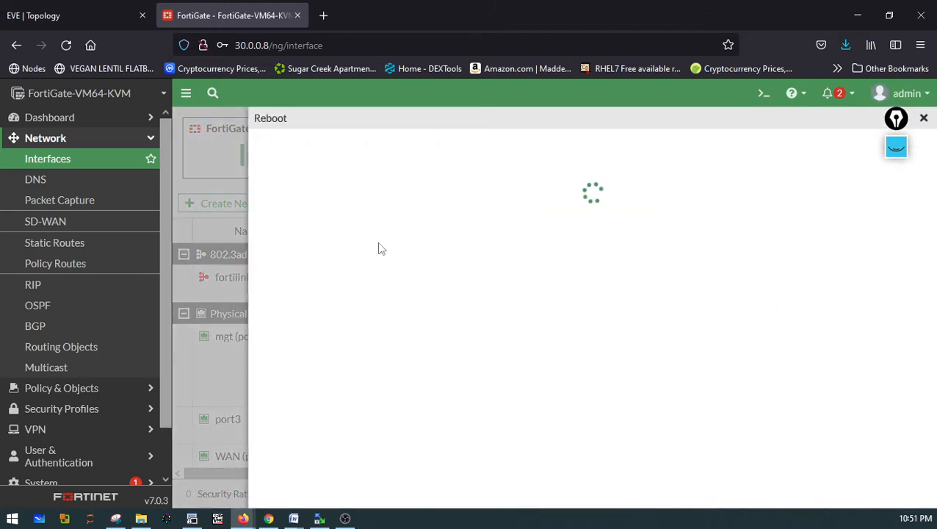
click(550, 250)
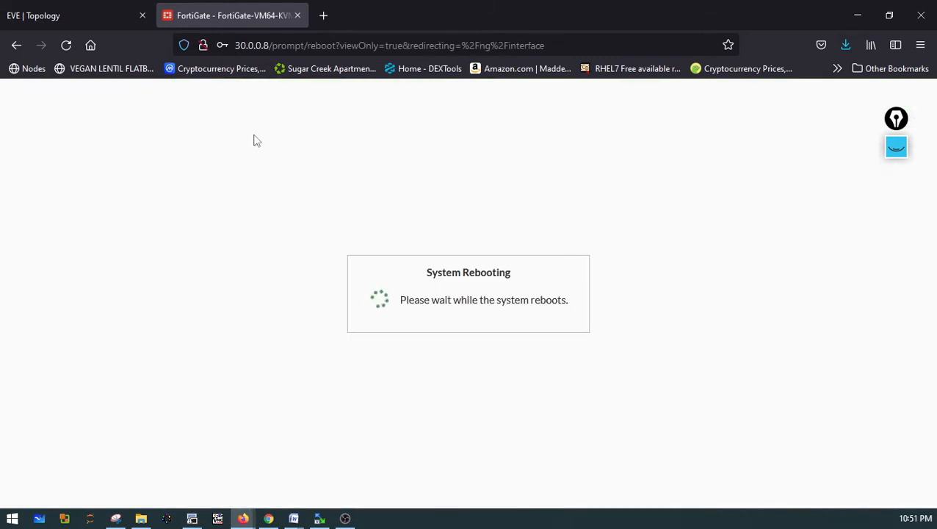
Start the Site-B FortiGate node Fortinetv75 in the lab topology and open its telnet console with SecureCRT
click(77, 11)
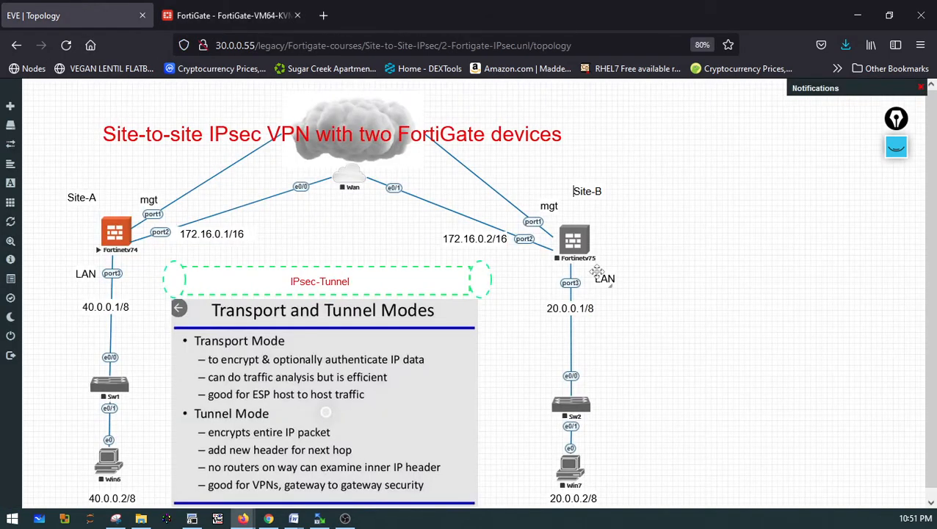
right_click(573, 248)
click(605, 269)
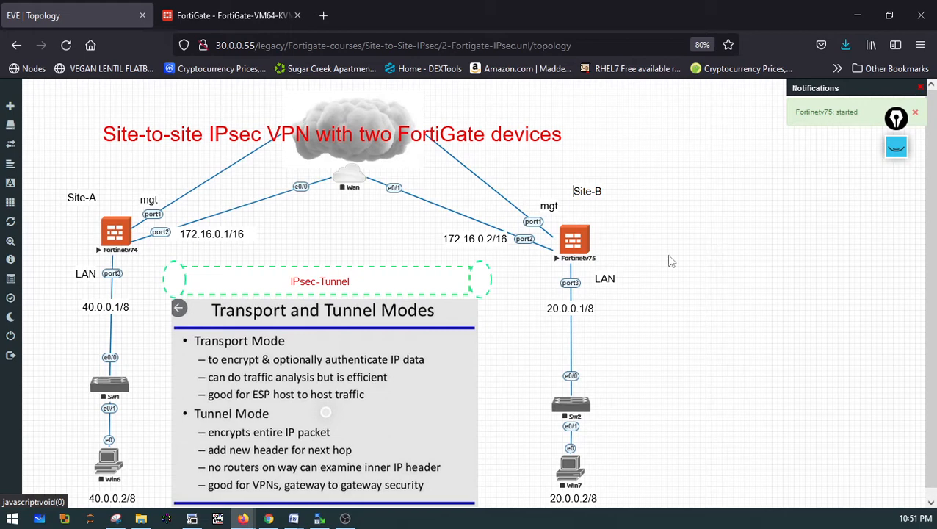
click(580, 241)
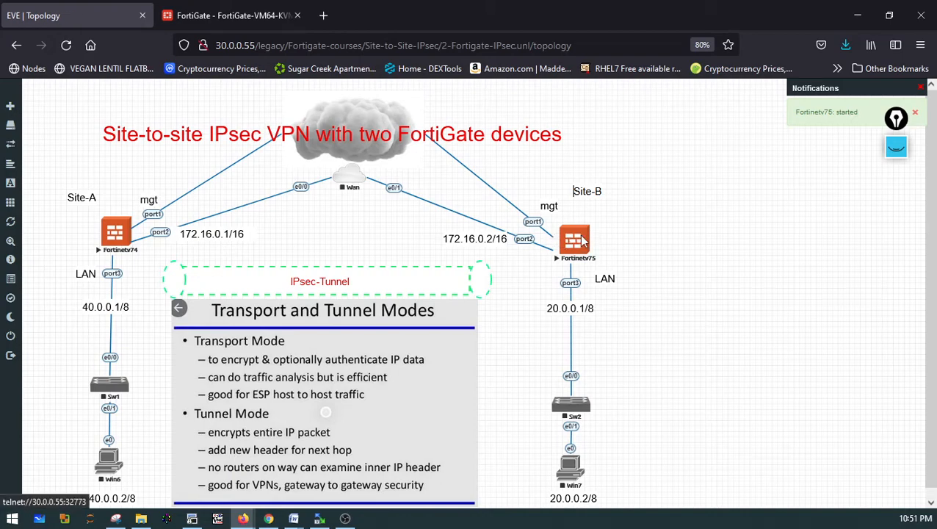
click(484, 168)
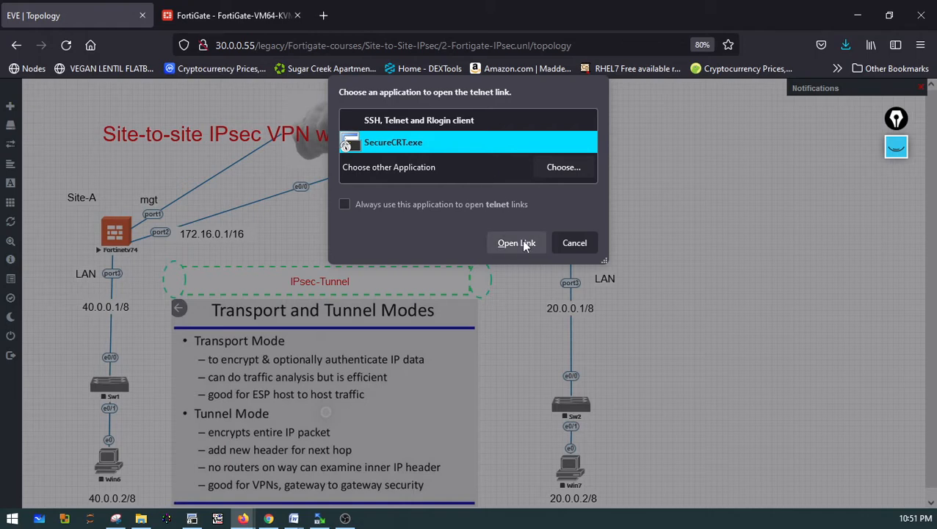
click(562, 244)
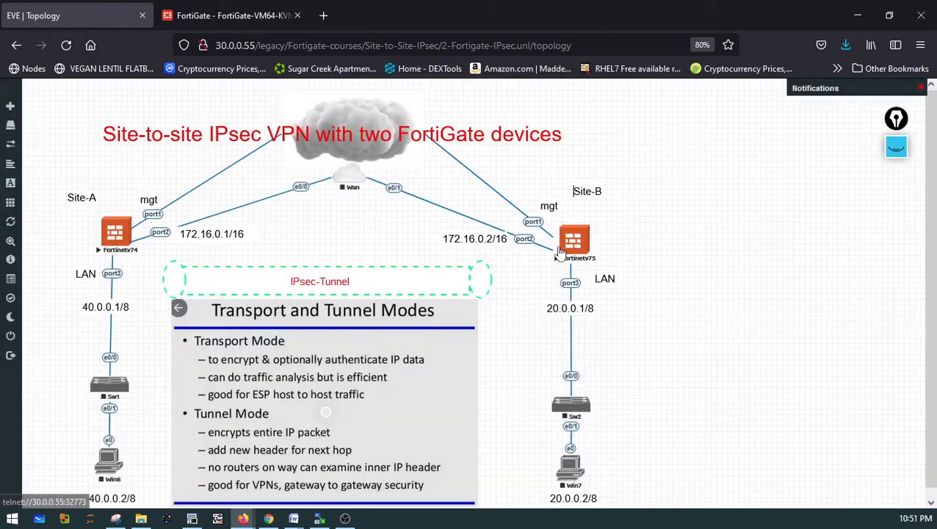
click(216, 17)
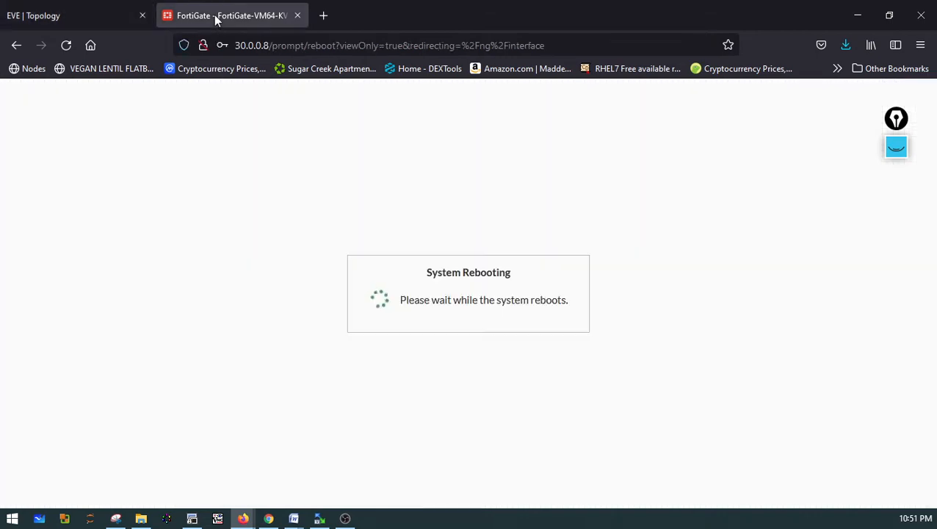
click(85, 16)
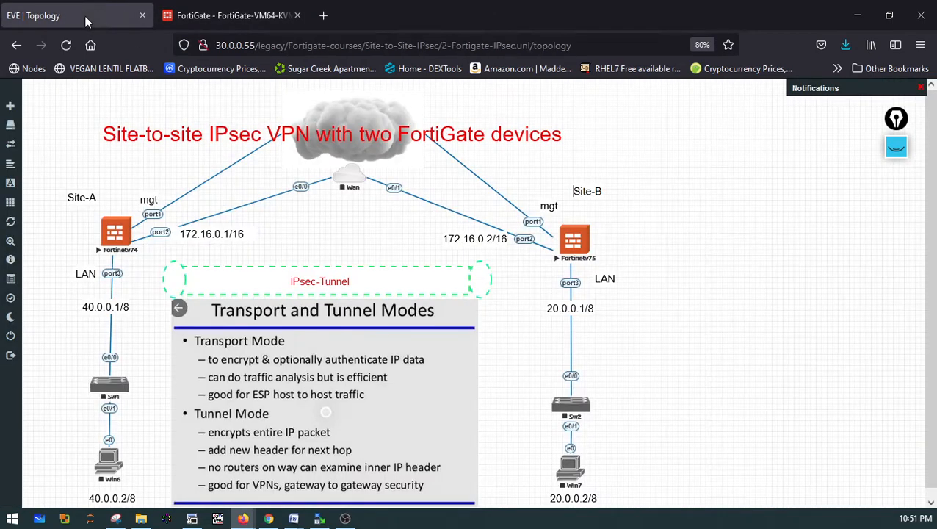
Edit the Site-A management label in the topology to read mgt-30.0.0.8
click(150, 204)
text(-30.0.0.8)
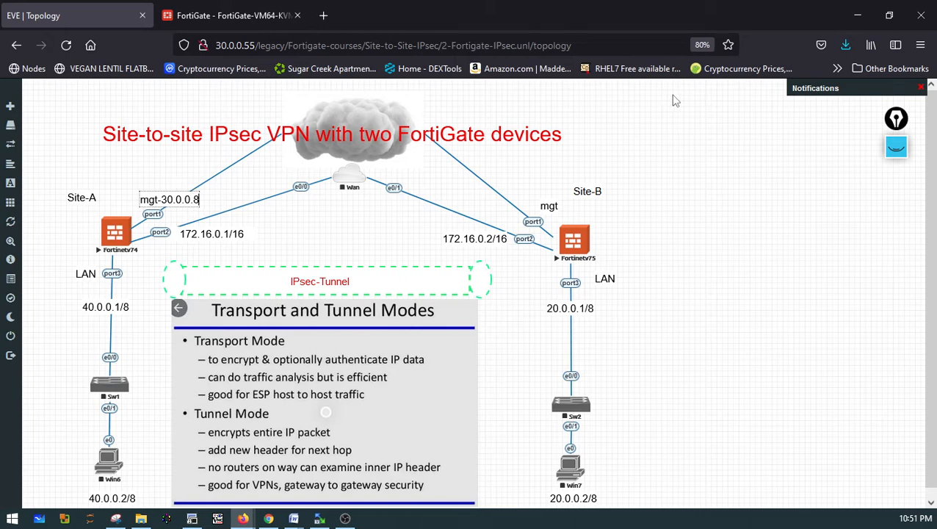
click(652, 140)
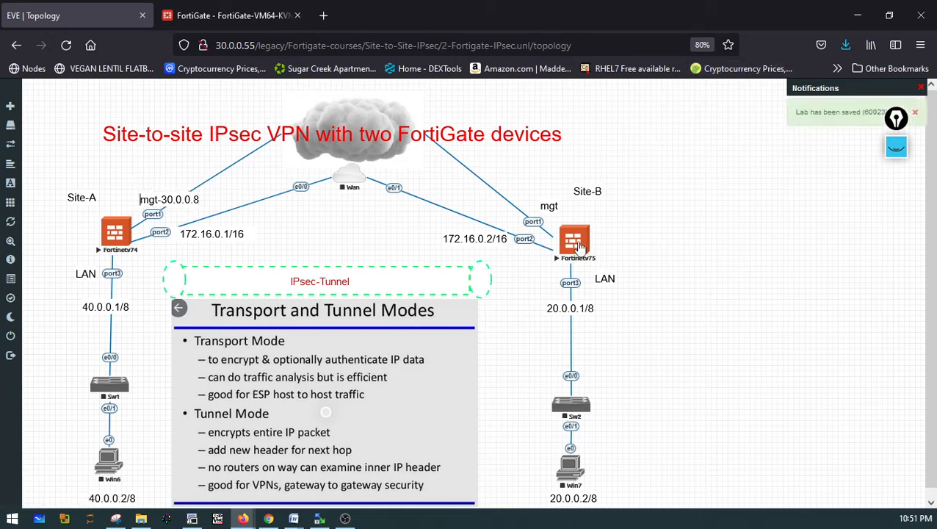
Open a telnet console to the Fortinetv75 node in SecureCRT and reposition the console window
click(579, 248)
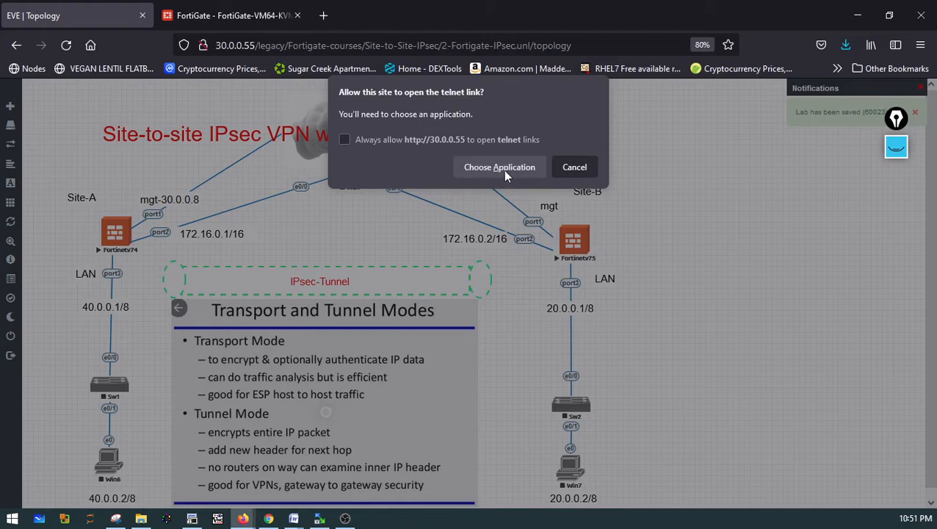
click(504, 172)
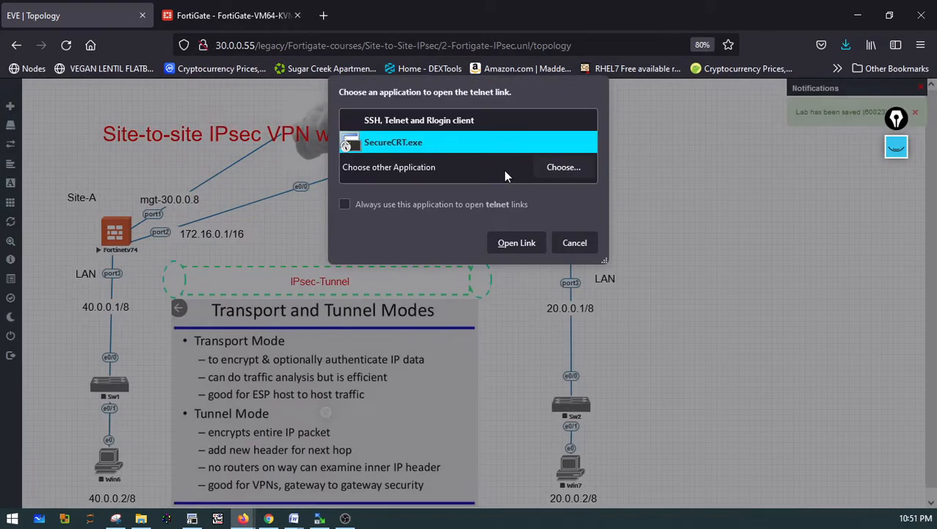
click(516, 243)
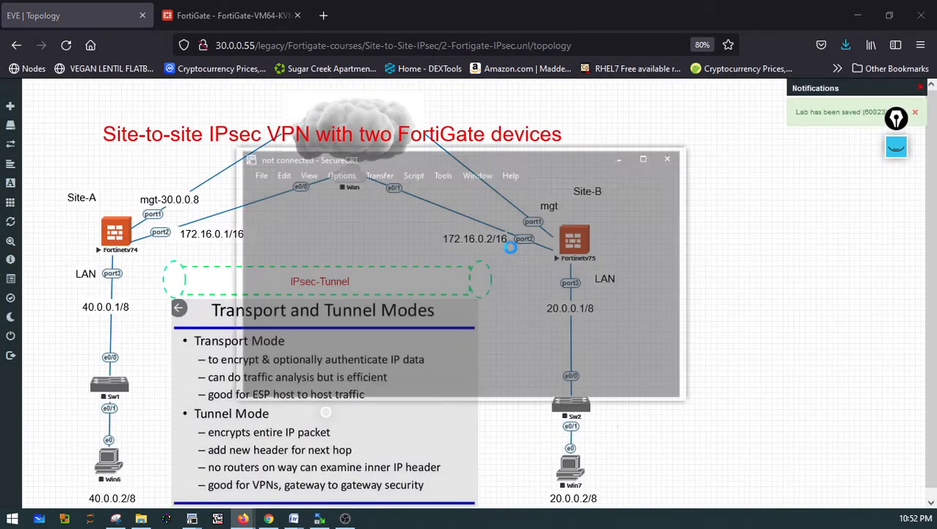
drag(488, 160, 690, 316)
drag(690, 317, 313, 171)
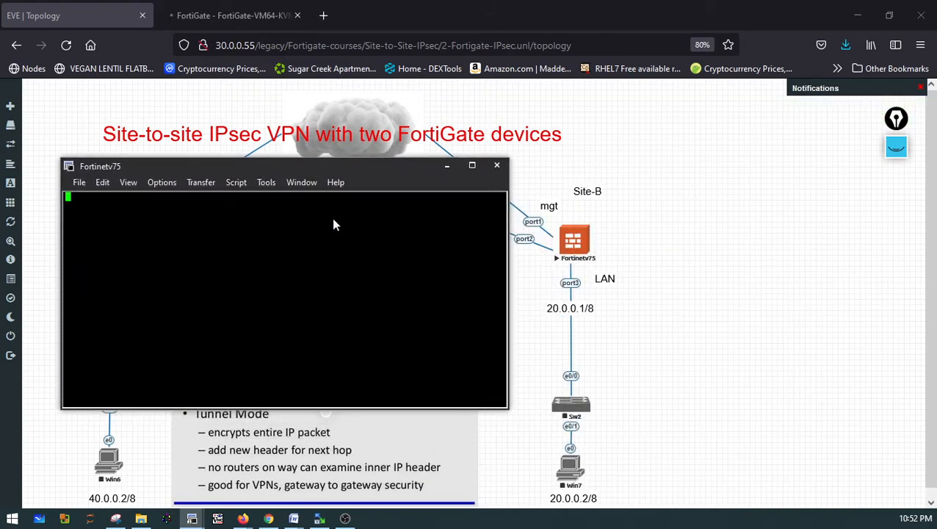
Log in to the Site-B FortiGate as admin and set and confirm a new admin password
key(Return)
key(Return)
key(Return)
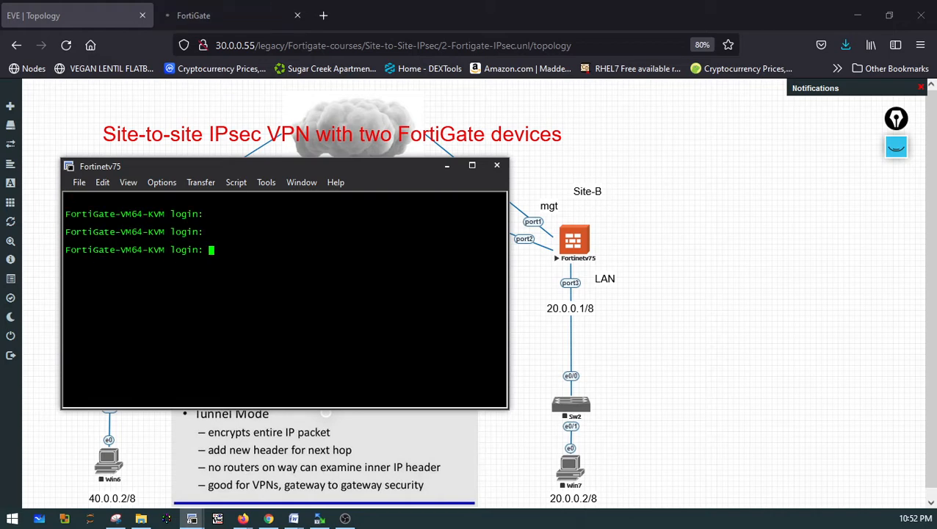
text(ADM)
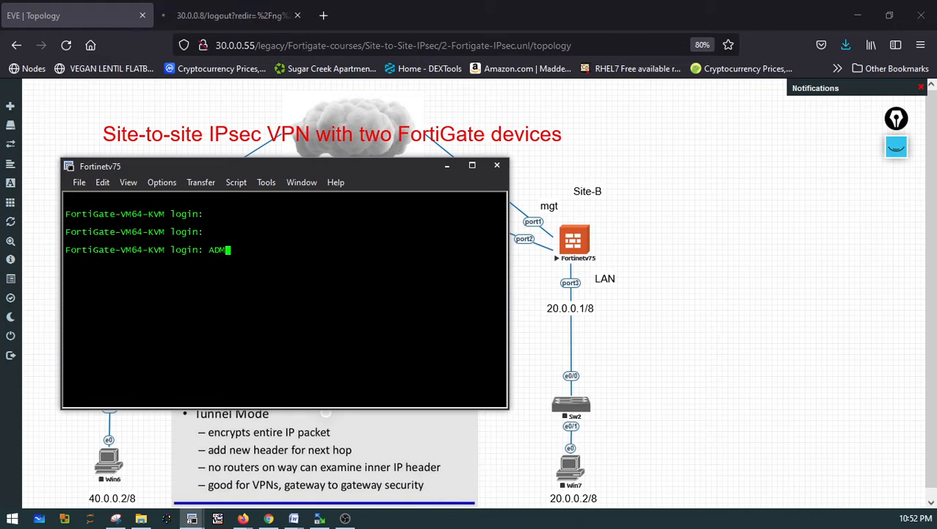
key(BackSpace)
key(BackSpace)
key(BackSpace)
text(admin)
key(Return)
key(Return)
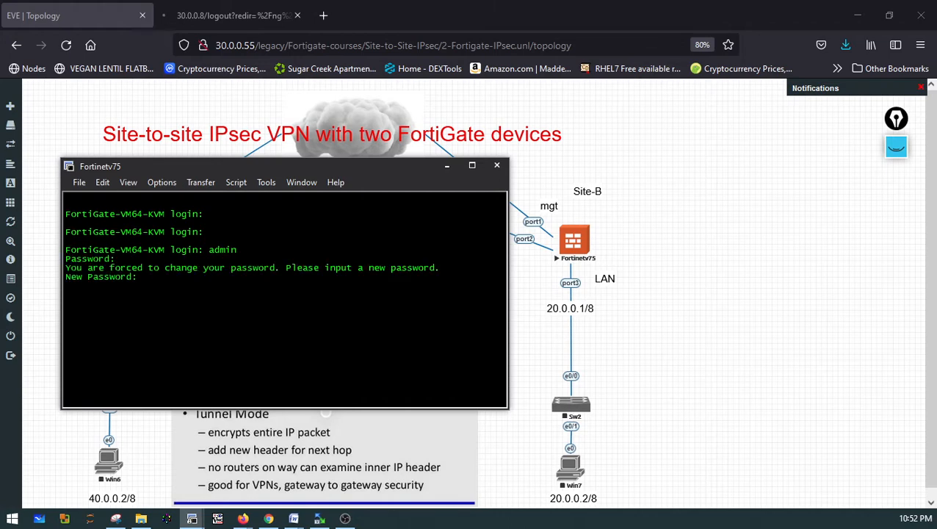
key(Return)
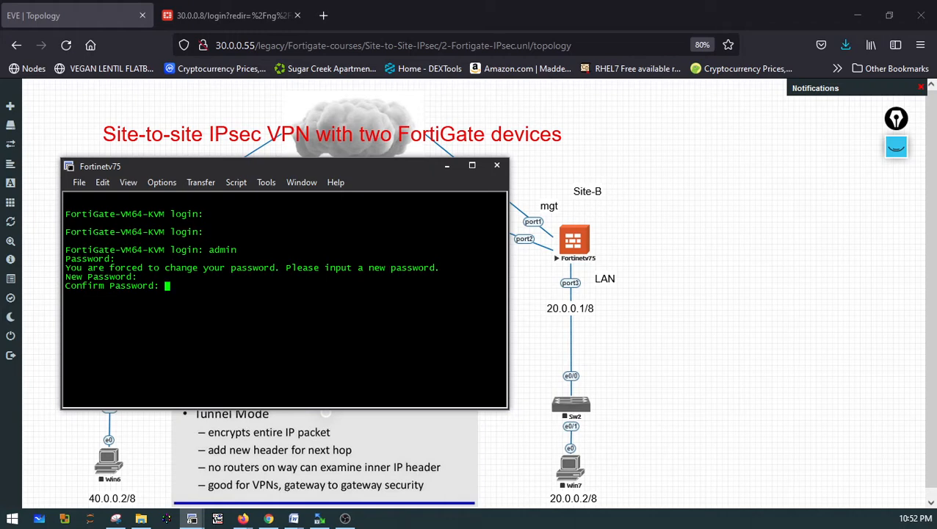
key(Return)
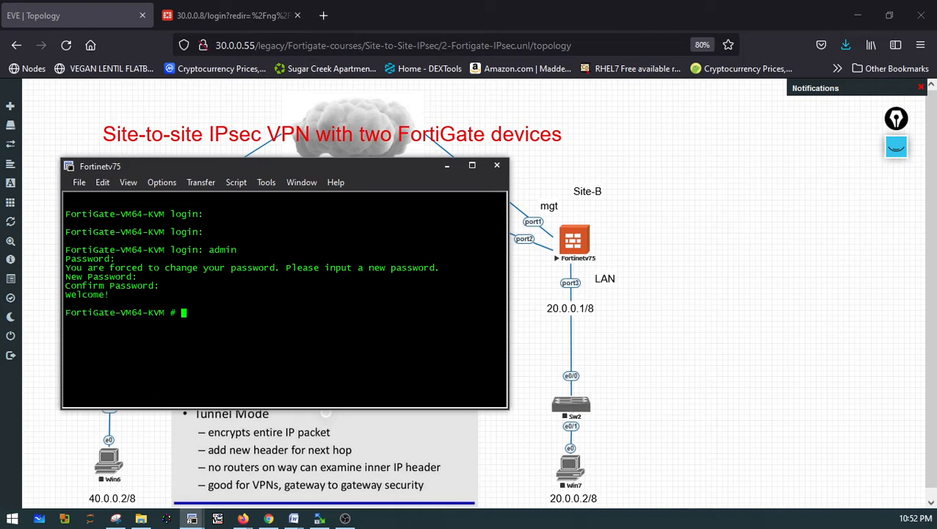
List the system interfaces and browse the command options to check their current addressing
text(show system  interface)
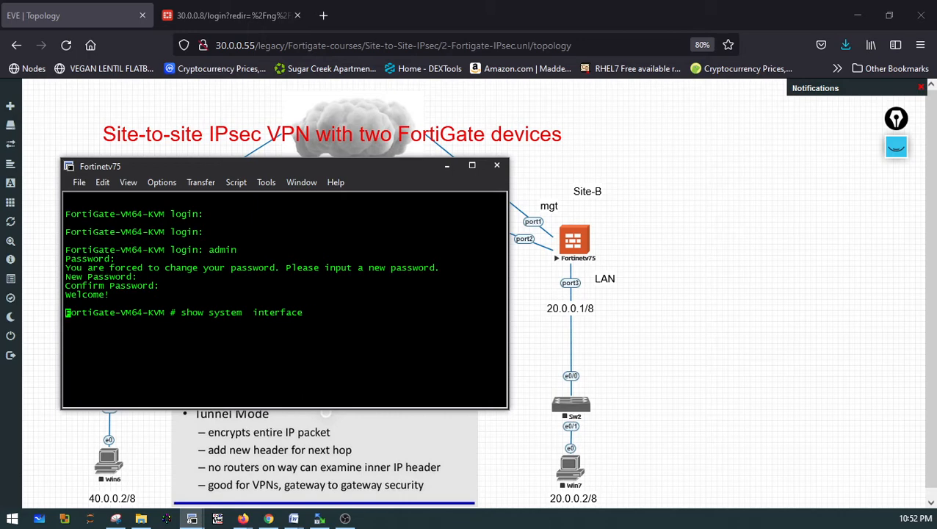
key(question)
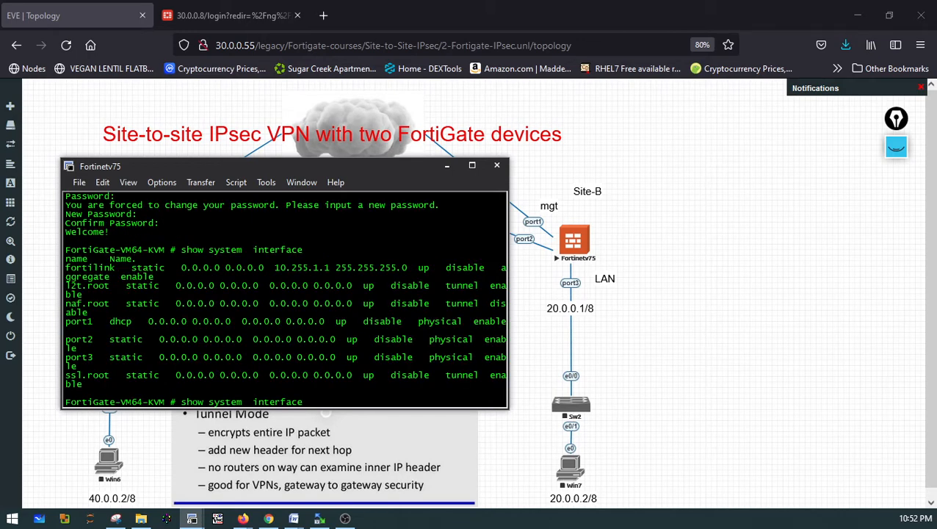
key(question)
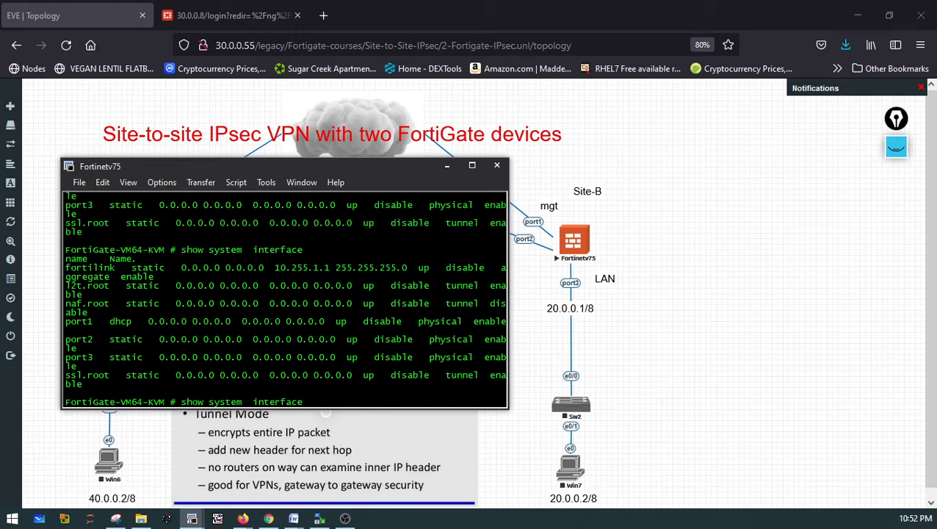
key(BackSpace)
key(BackSpace)
key(BackSpace)
key(BackSpace)
Enter the interface configuration for port1, switch it to static mode and clear its IP address
key(BackSpace)
key(BackSpace)
key(BackSpace)
key(BackSpace)
key(BackSpace)
key(BackSpace)
key(BackSpace)
key(BackSpace)
key(BackSpace)
key(BackSpace)
key(BackSpace)
key(BackSpace)
key(BackSpace)
key(BackSpace)
key(BackSpace)
key(BackSpace)
key(BackSpace)
key(BackSpace)
key(BackSpace)
key(BackSpace)
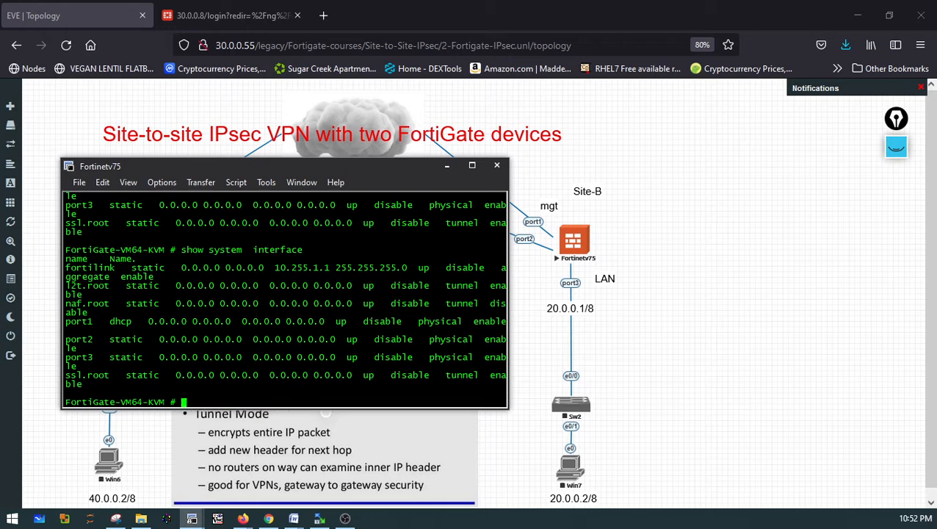
text(config system in)
key(Tab)
key(question)
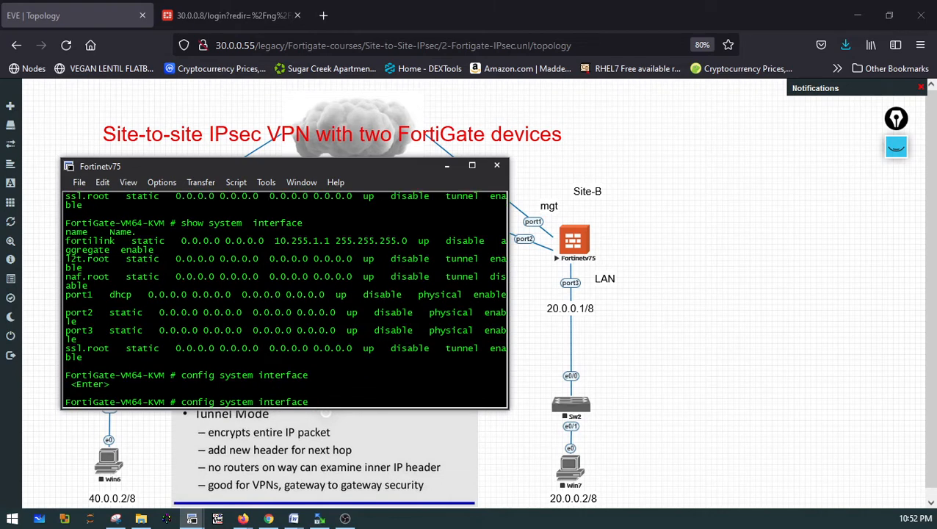
key(Return)
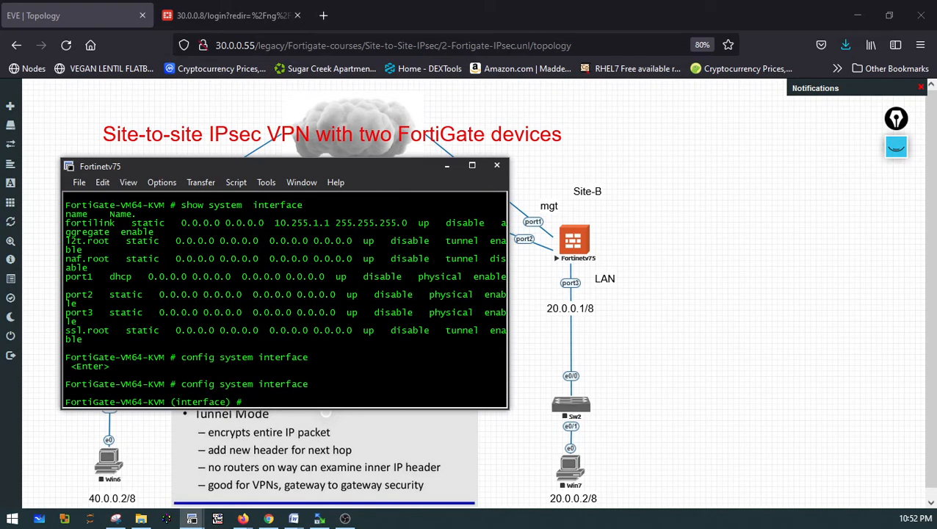
text(edit port1)
key(Return)
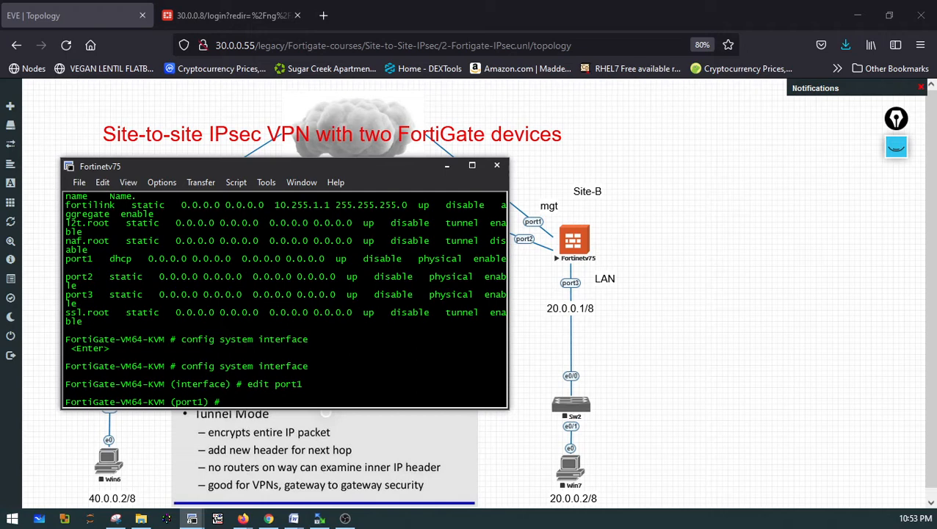
text(set mode static)
key(Return)
text(un )
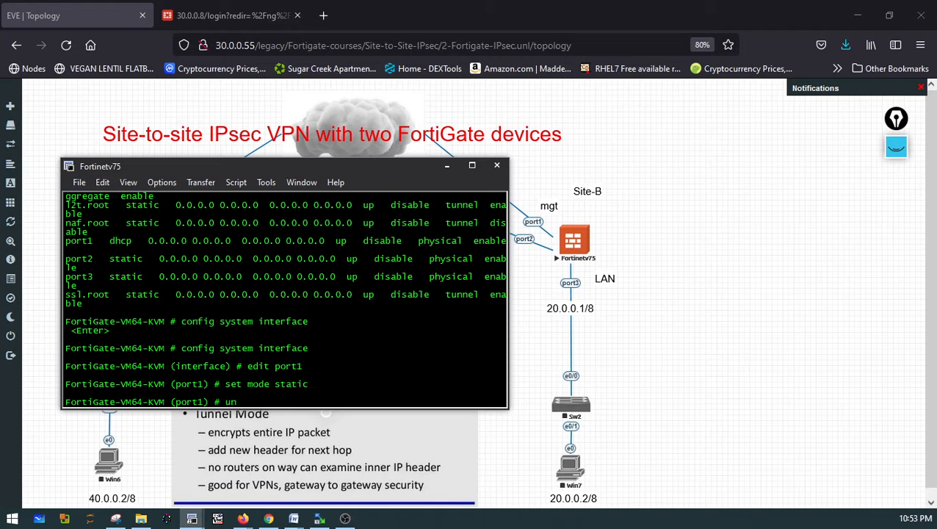
text(set ip)
key(Return)
Assign port1 the address 30.0.0.9 255.255.255.0 and end the interface configuration
text(set )
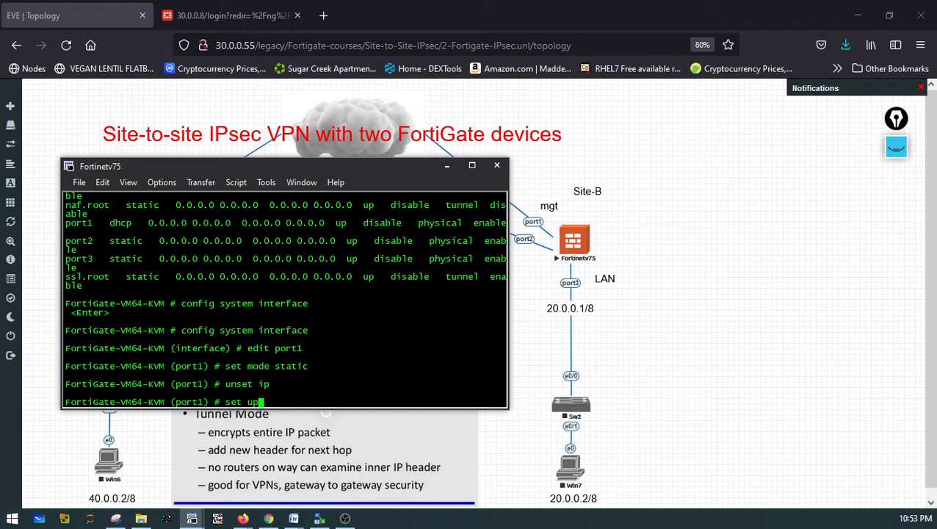
text(ip 30.0.0.9  255.255.)
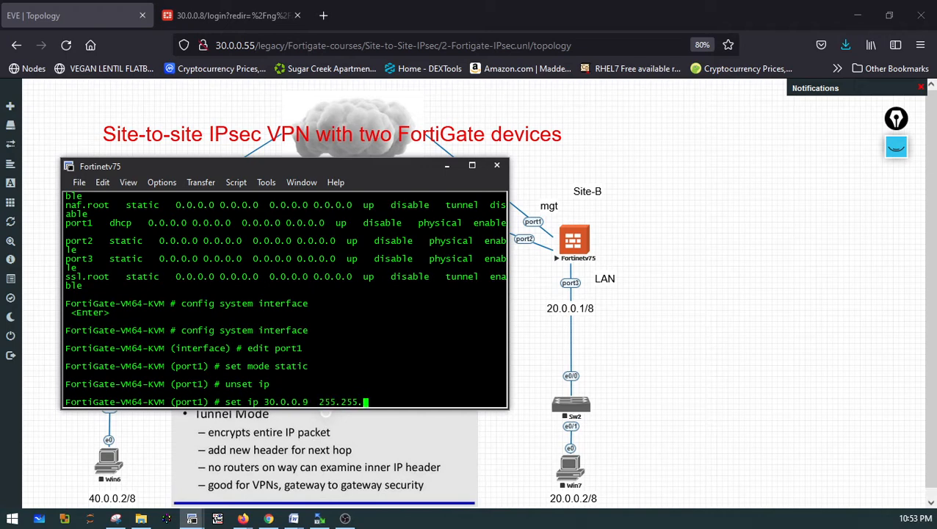
text(255.0)
key(Return)
text(end)
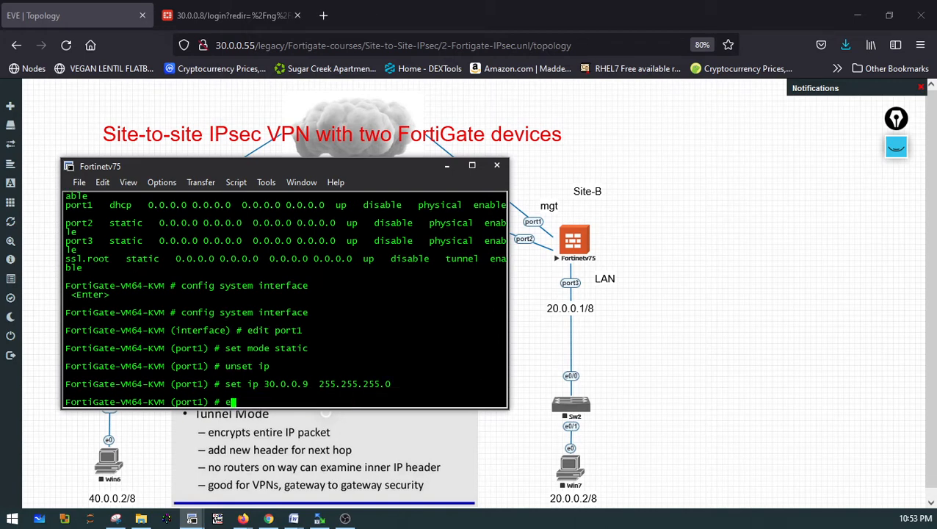
key(Return)
Display the interface list and the full interface configuration to verify port1's settings
text(show system  interface)
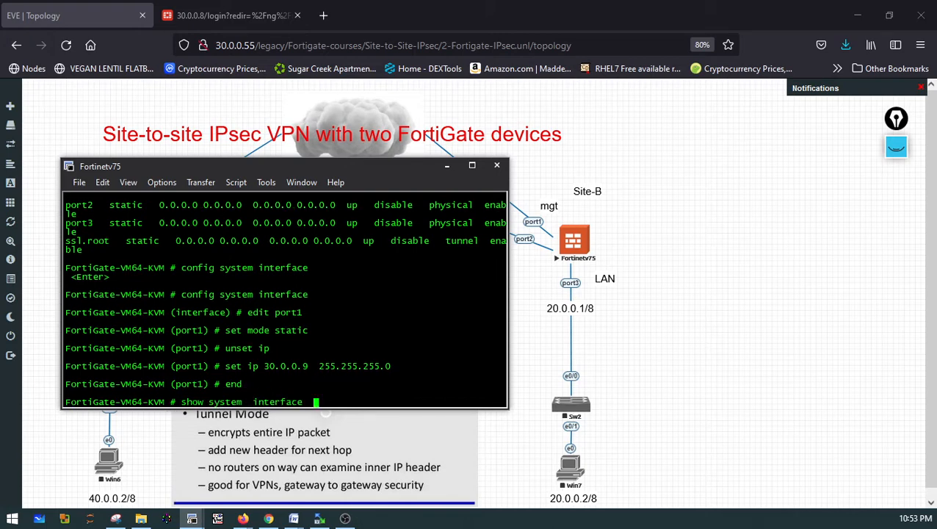
key(Return)
key(Up)
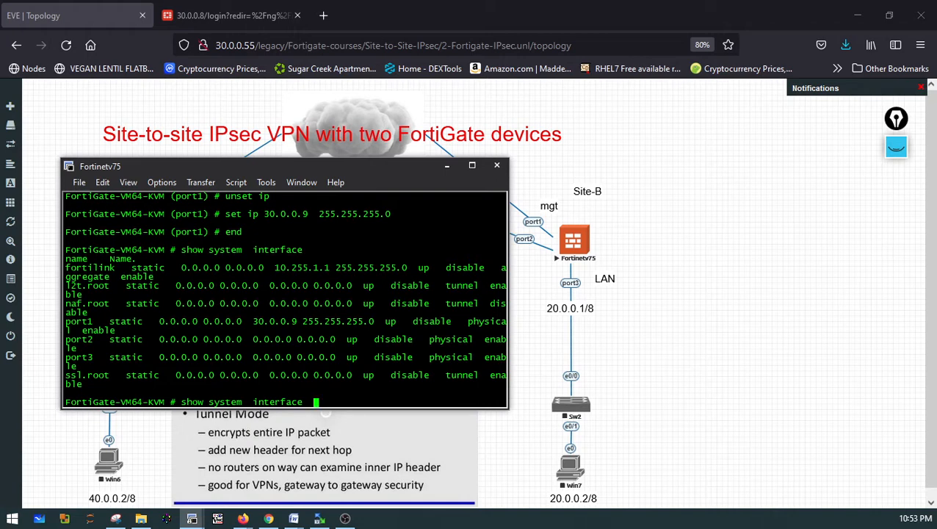
key(Return)
key(Up)
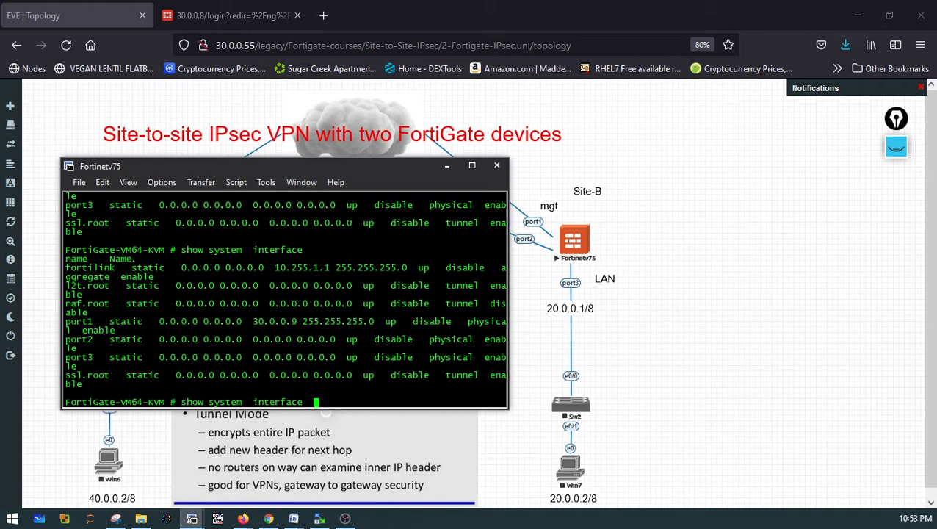
key(Return)
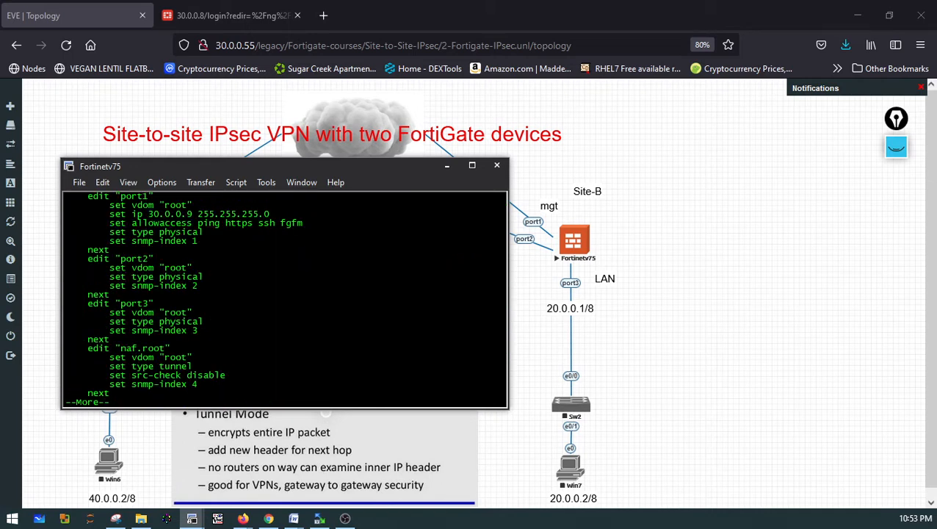
key(space)
Ping the Site-A management address 30.0.0.1 from the Site-B FortiGate, then stop the ping
text(pi)
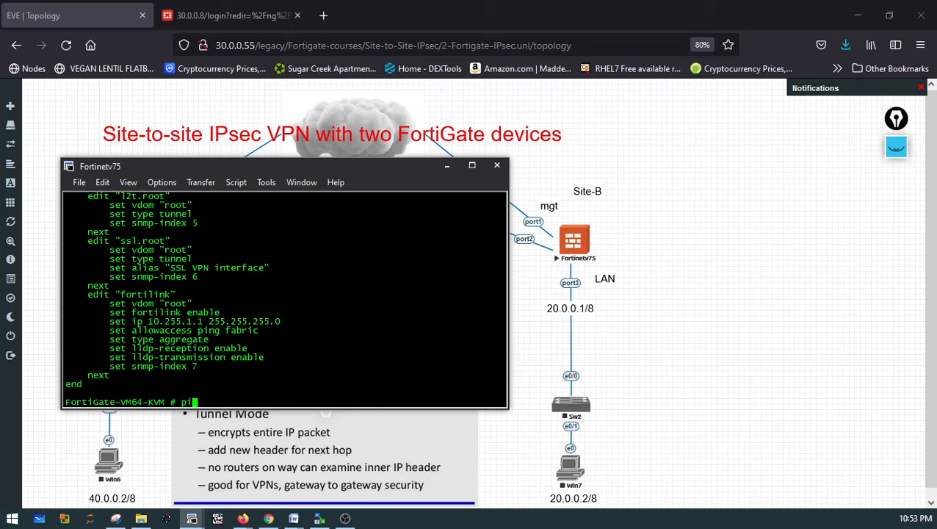
text(ng 30.0.0.1)
key(Return)
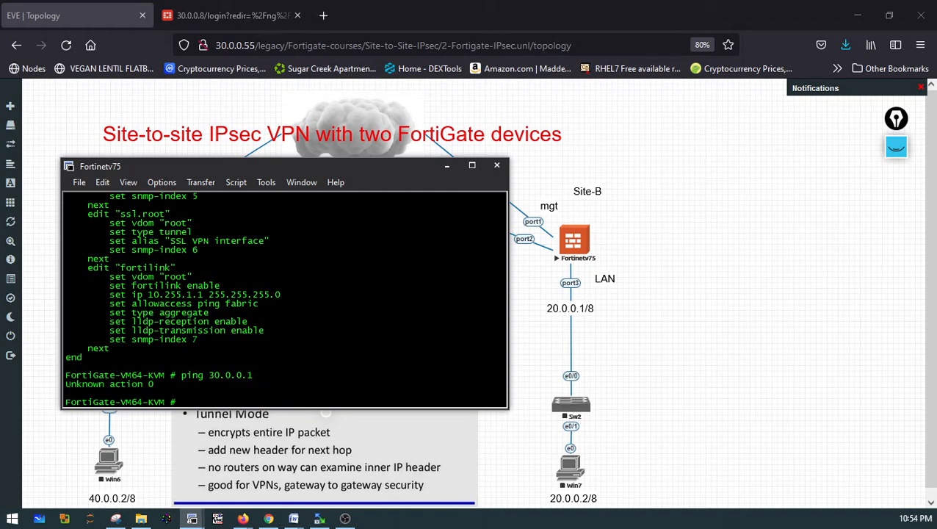
text(execute ping 30.0.0.1)
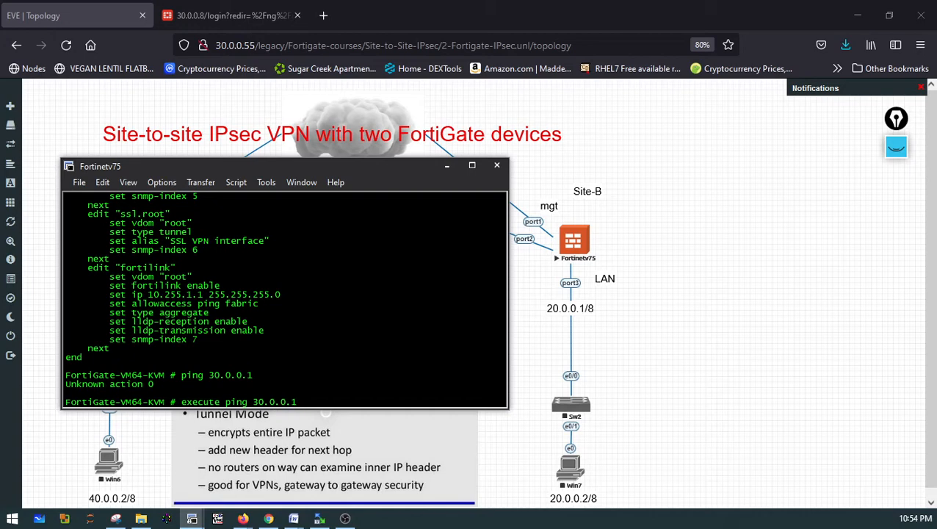
key(Return)
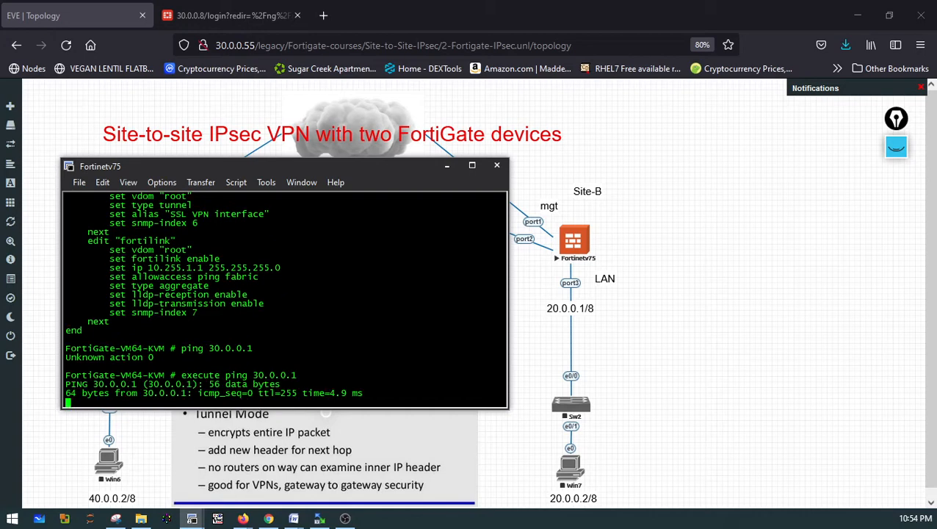
key(ctrl+z)
key(ctrl+c)
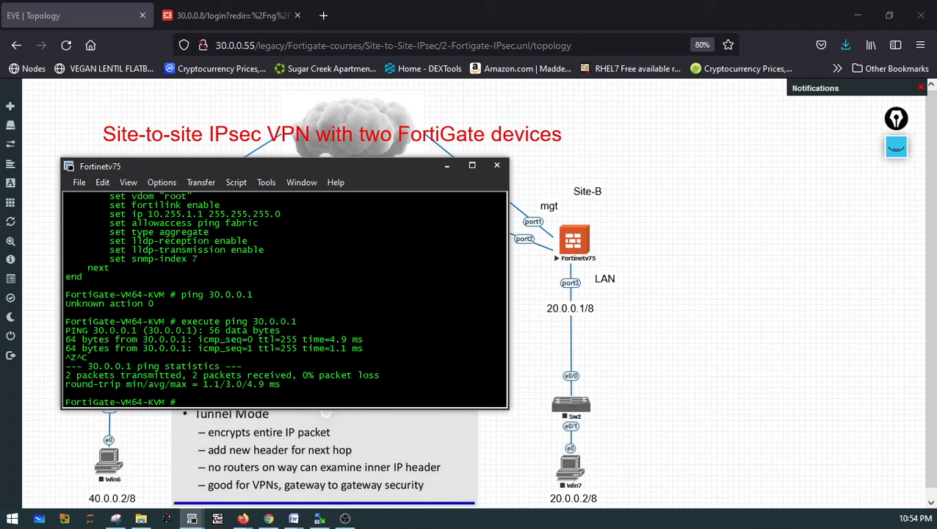
text(clear)
key(BackSpace)
key(BackSpace)
key(BackSpace)
key(BackSpace)
key(BackSpace)
Close the Fortinetv75 console window and confirm disconnecting the session
click(497, 166)
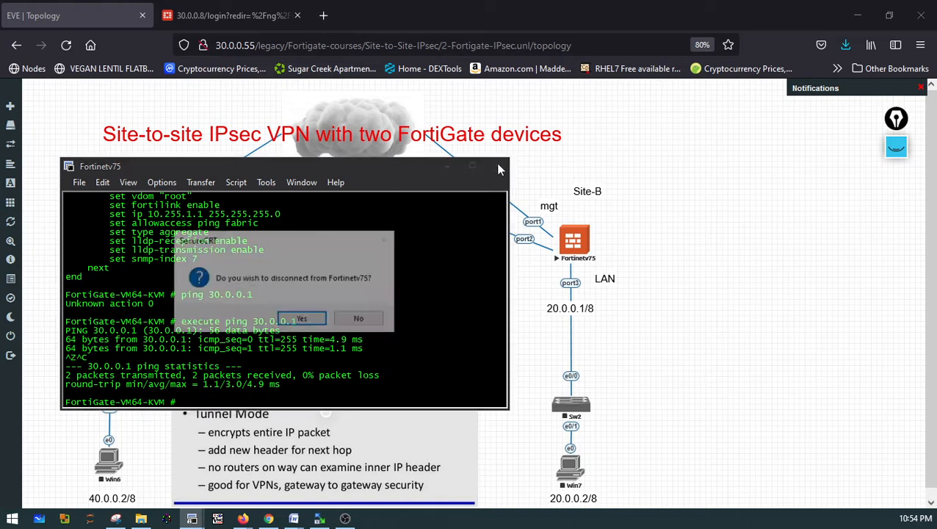
click(303, 323)
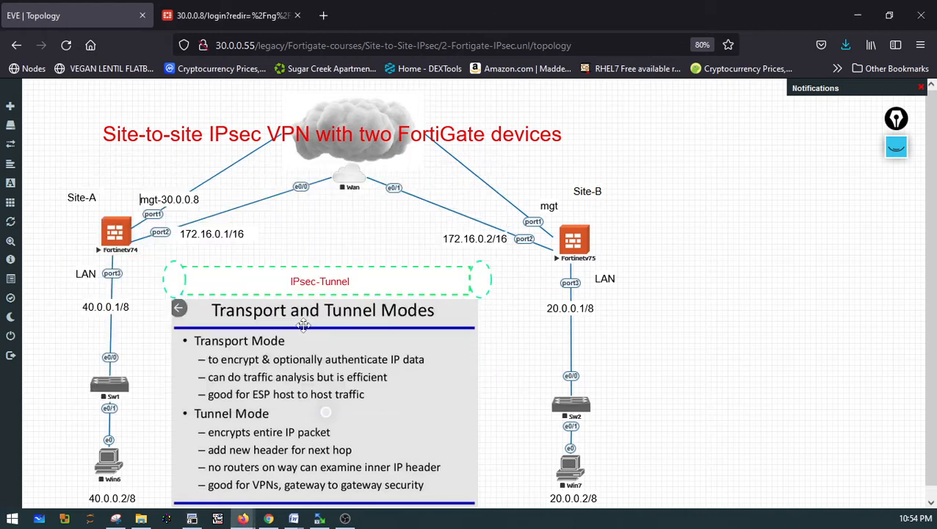
Open a new browser tab and browse to the Site-B FortiGate at 30.0.0.9
click(323, 15)
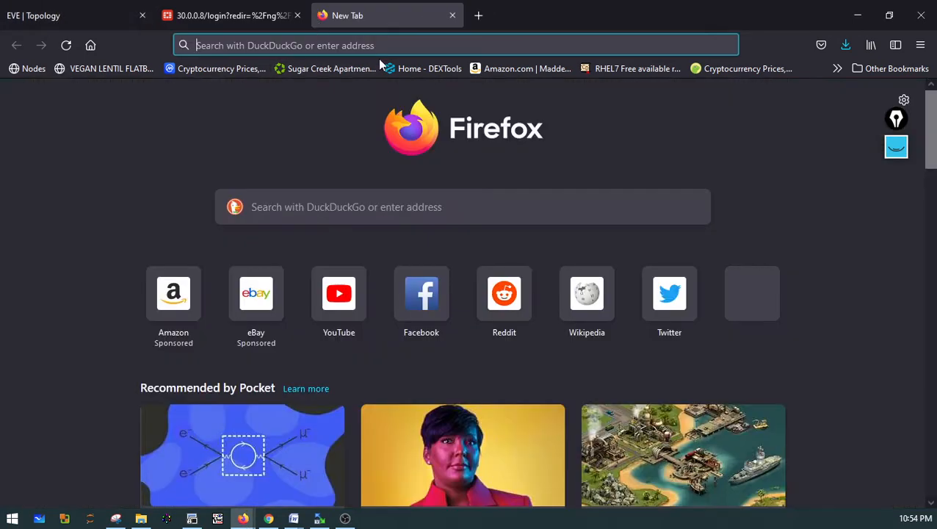
text(30.0.0.9)
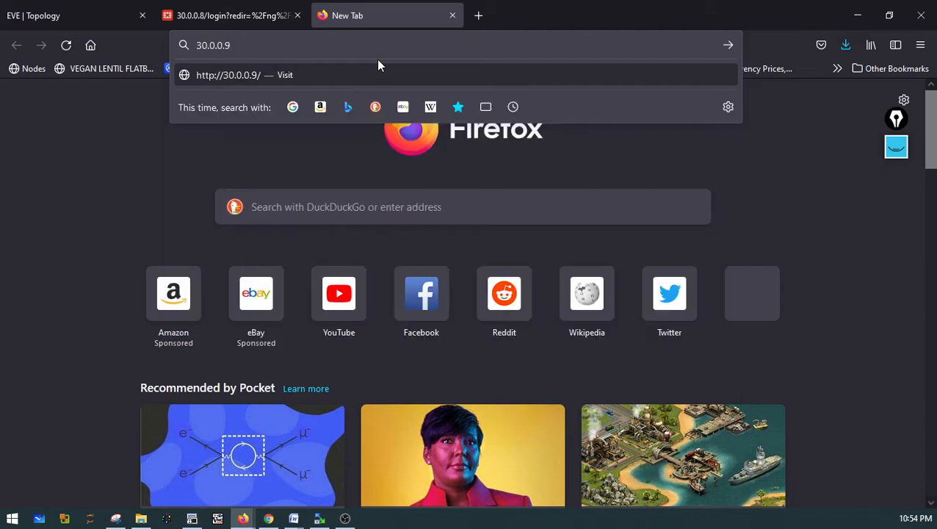
key(Return)
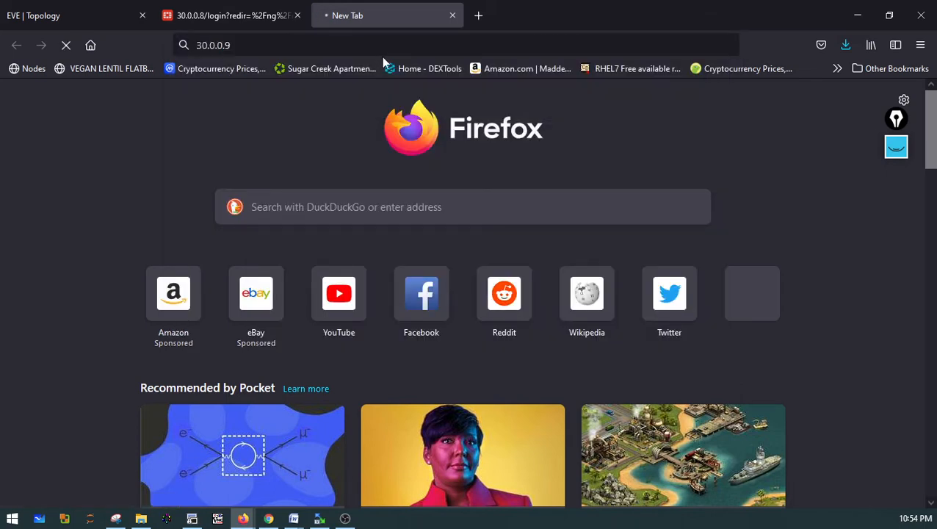
click(292, 48)
click(292, 48)
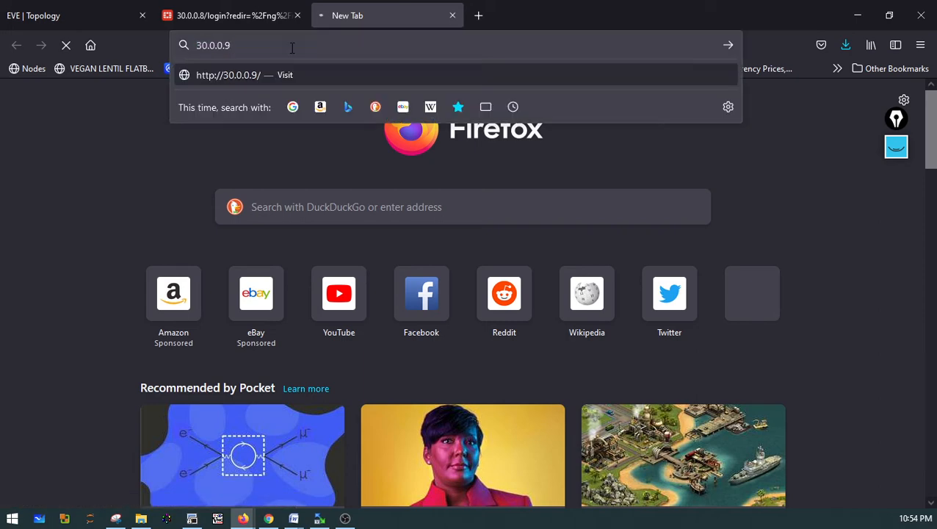
Return to the EVE topology and open the Fortinetv75 console with SecureCRT
click(235, 15)
click(385, 15)
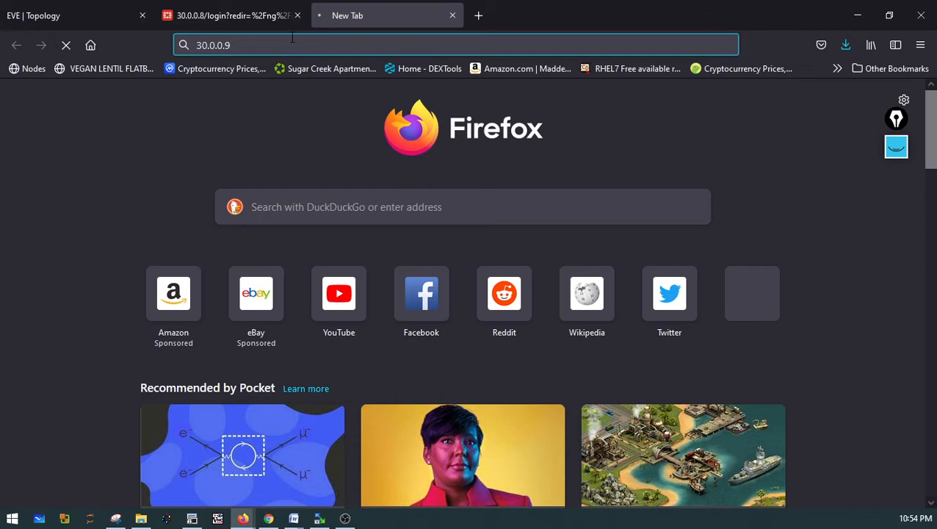
click(51, 12)
click(575, 246)
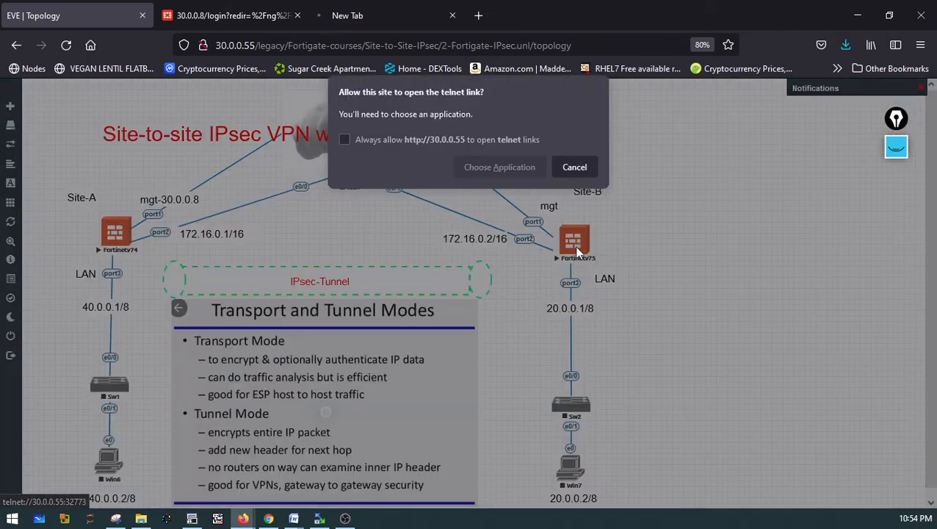
click(497, 166)
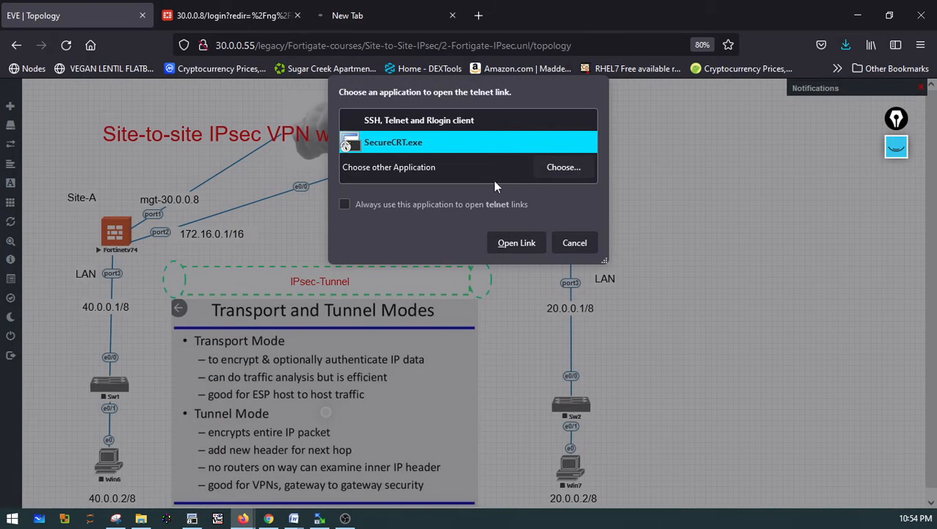
click(514, 242)
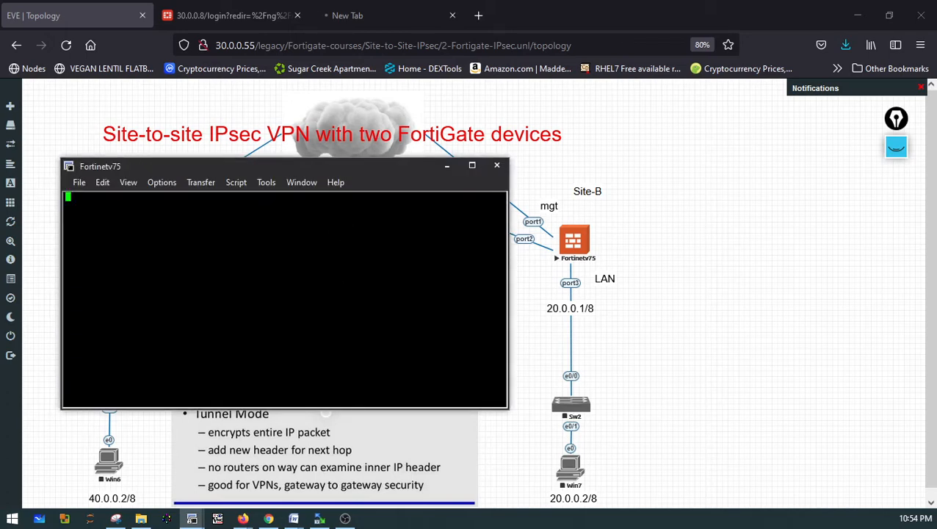
On the Site-B console, set port1's allowed access to http, https, ssh, ping and fgfm, then end the configuration
key(Return)
key(Return)
key(Return)
key(Return)
text(a)
key(BackSpace)
text(conf a)
key(Tab)
key(BackSpace)
key(BackSpace)
key(BackSpace)
key(BackSpace)
key(BackSpace)
key(BackSpace)
key(BackSpace)
key(BackSpace)
key(BackSpace)
key(BackSpace)
key(BackSpace)
text(sy)
key(Tab)
text(system  int)
key(Tab)
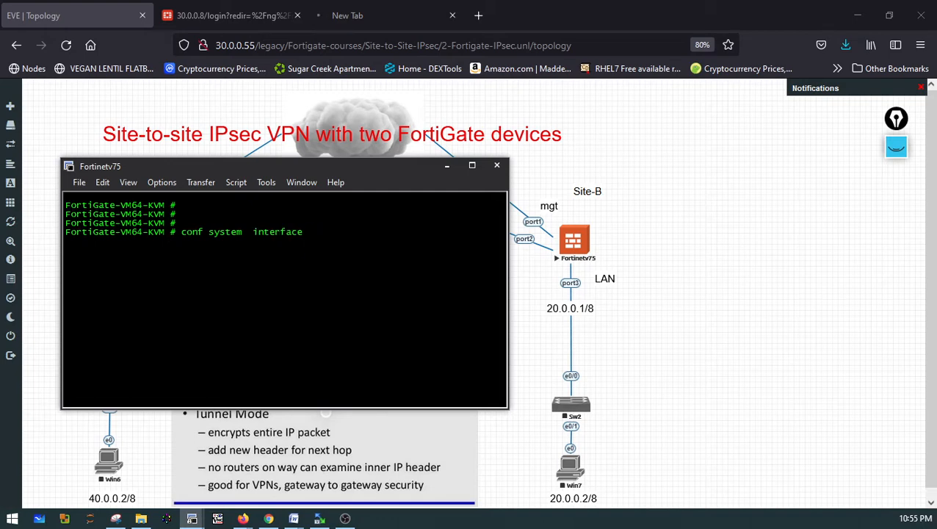
key(Return)
text(ei)
key(BackSpace)
text(dit port1)
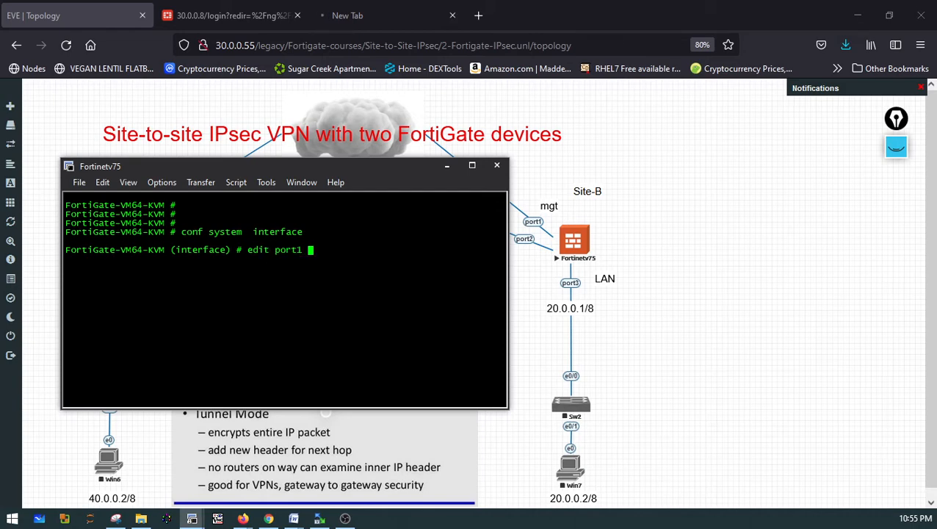
key(Return)
text(set allowaccess)
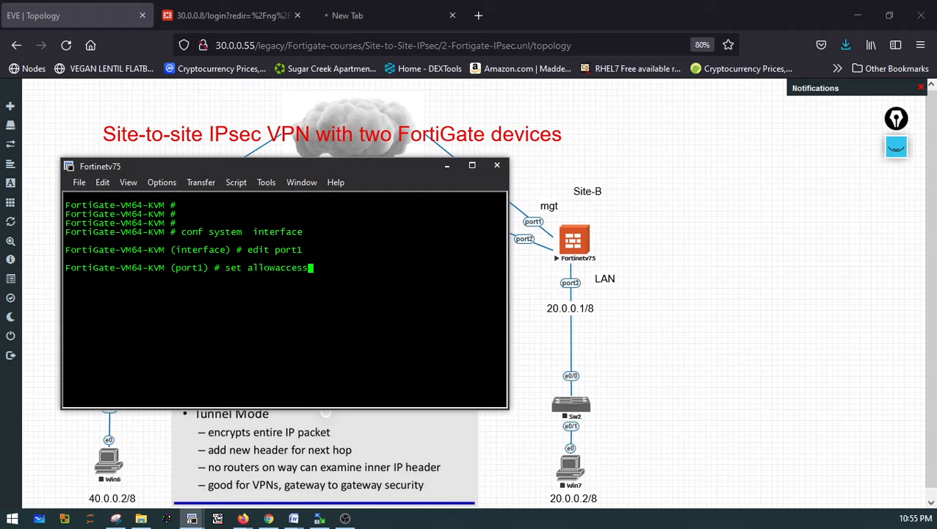
text( http h)
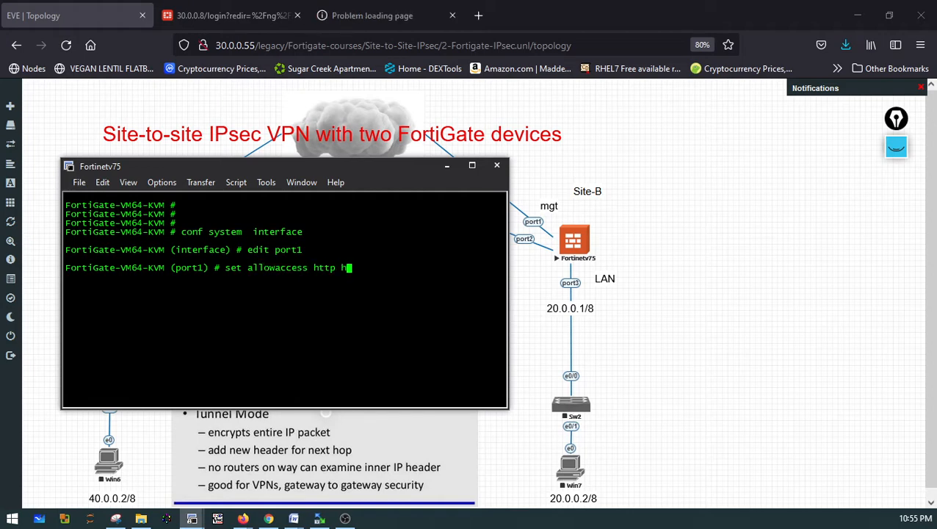
text(ttps  ssh  ping fgfm)
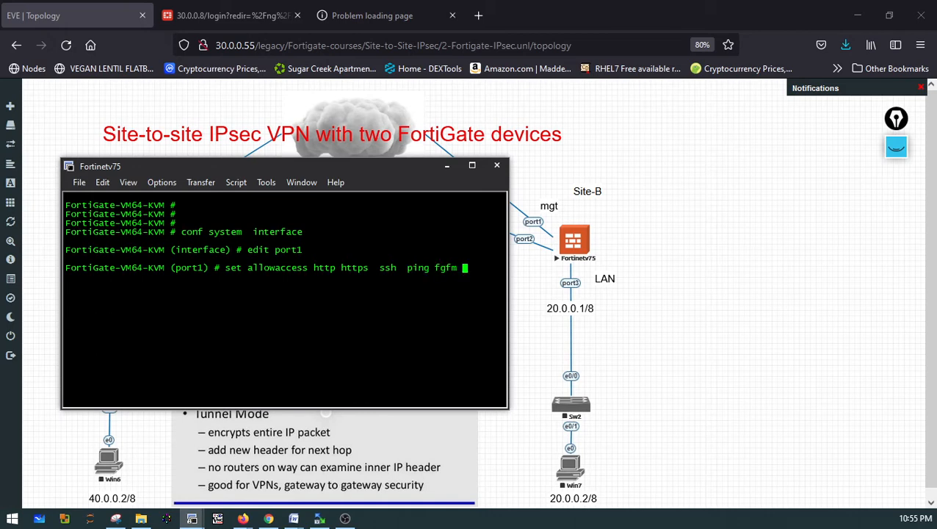
key(Return)
text(end)
key(Return)
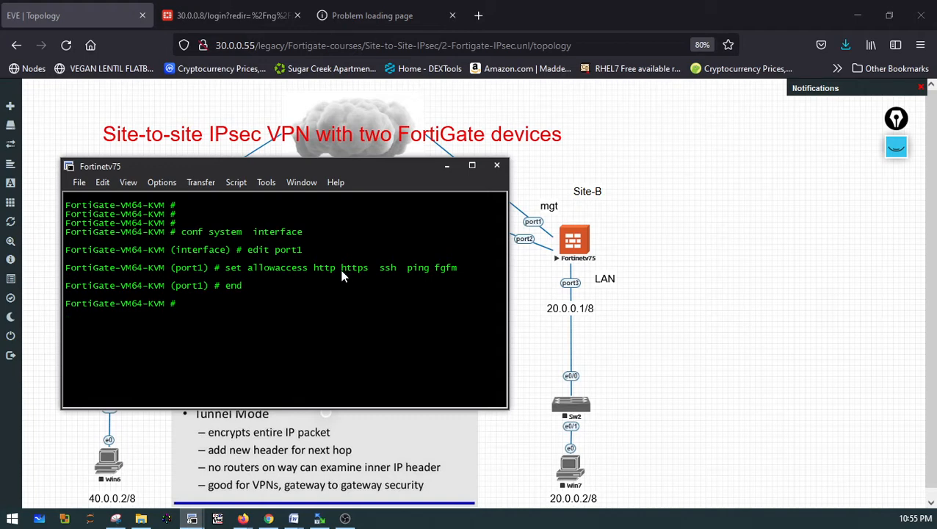
Minimize the console and reload the 30.0.0.9 page in the browser tab
click(449, 166)
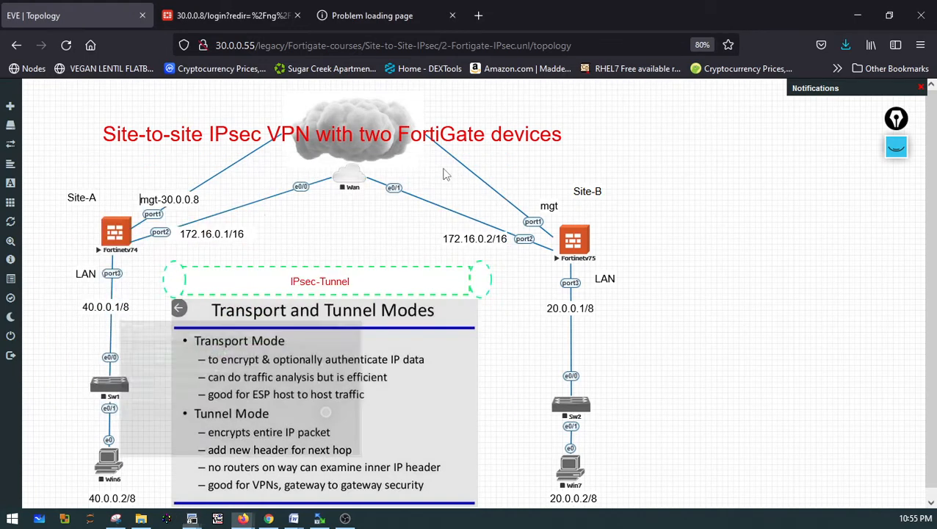
click(365, 19)
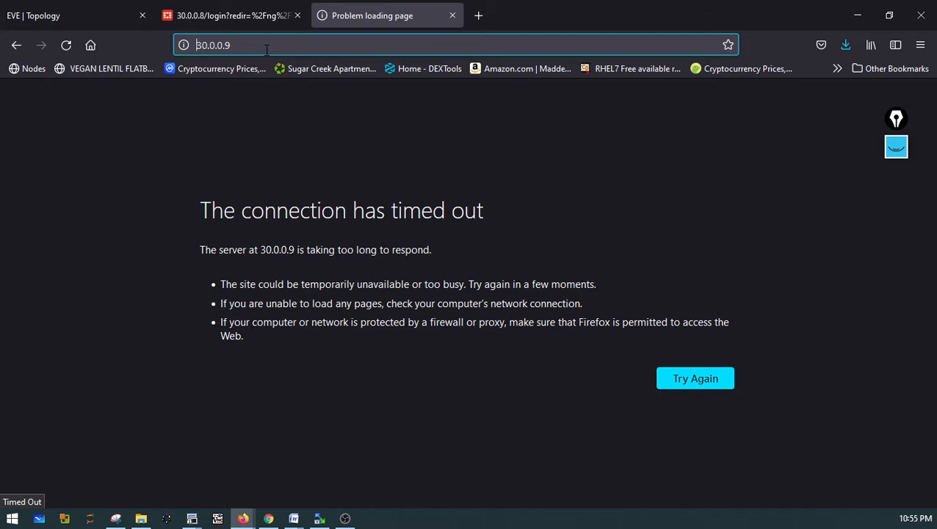
click(258, 53)
key(Return)
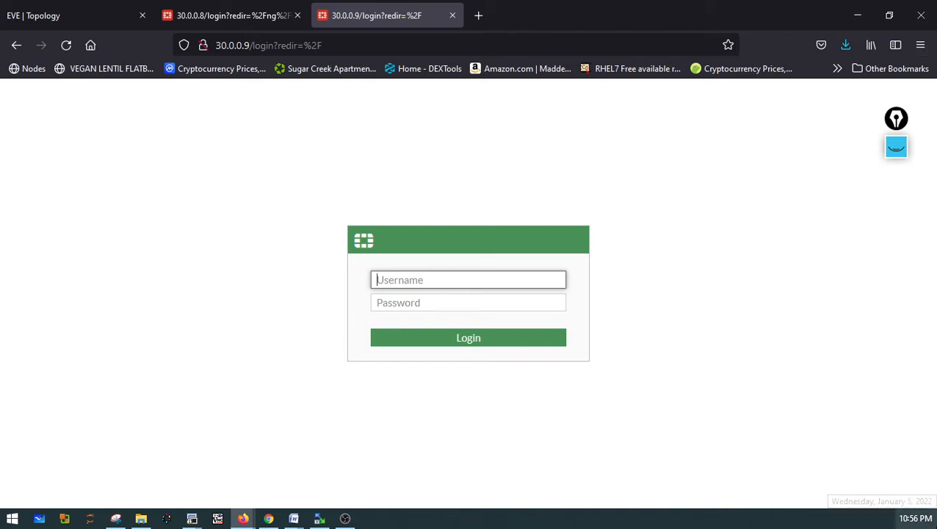
Log in to the Site-B FortiGate web interface as admin with the account password
mouse_move(915, 518)
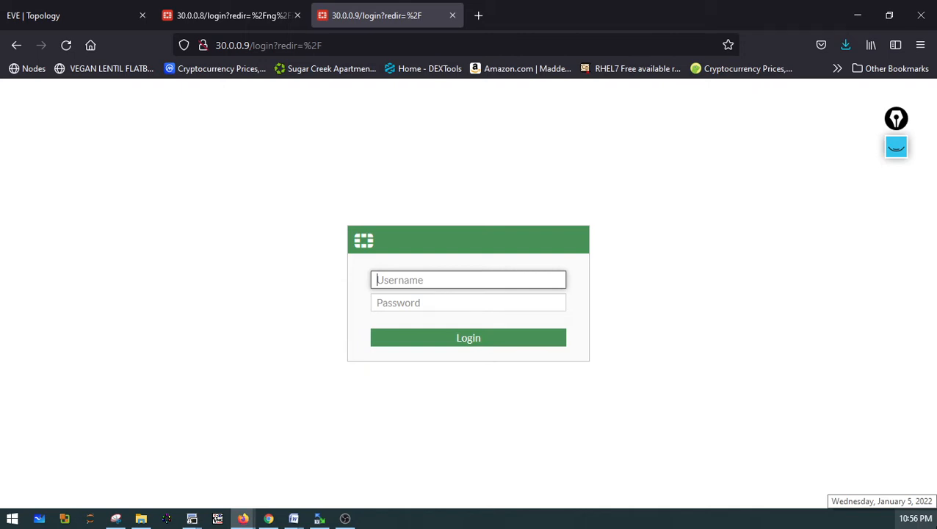
text(admin)
key(Tab)
text(a)
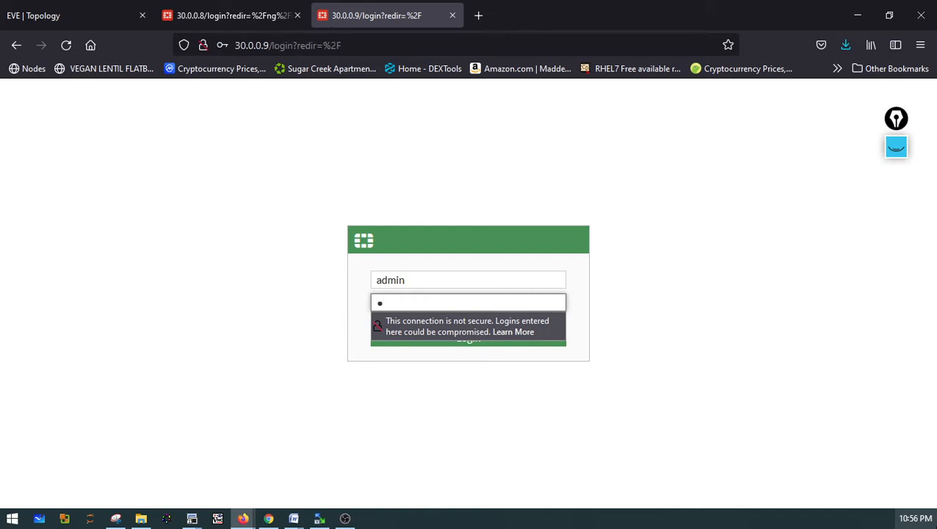
text(3)
key(Return)
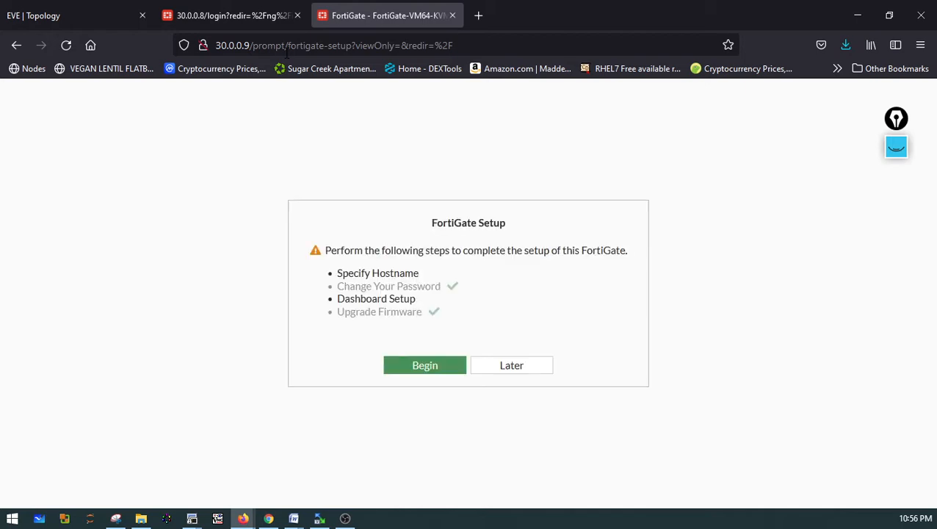
Postpone the FortiGate setup wizard and dismiss the FortiOS 7.0.0 overview
click(527, 369)
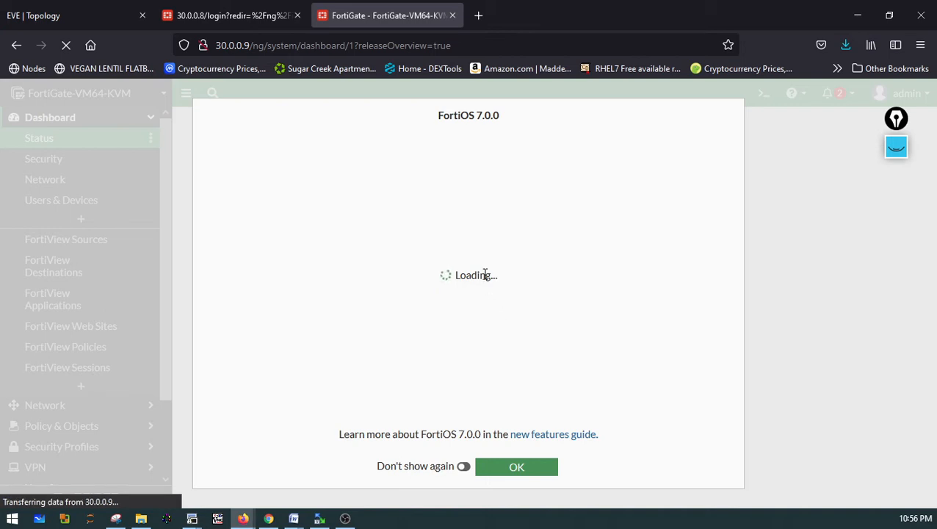
click(521, 466)
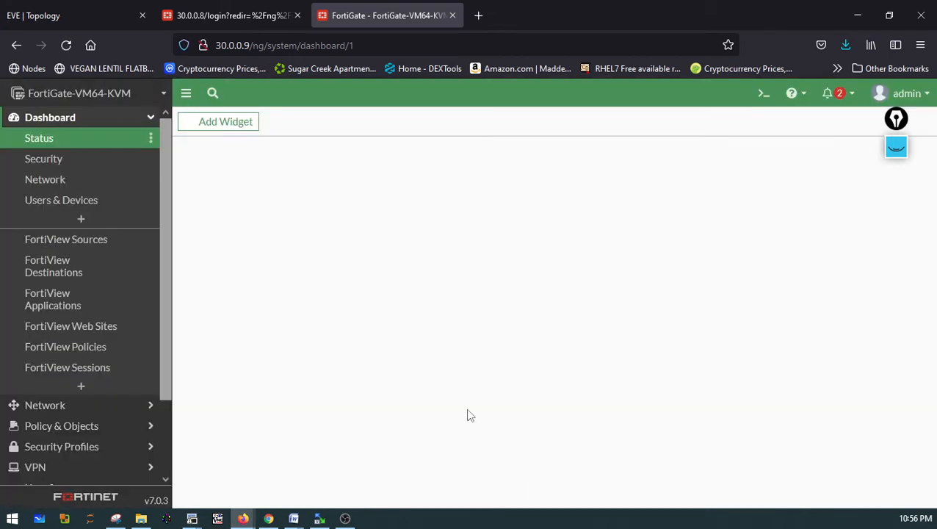
Open System Settings and set the time zone to (GMT-6:00) Central Time (US & Canada)
click(44, 145)
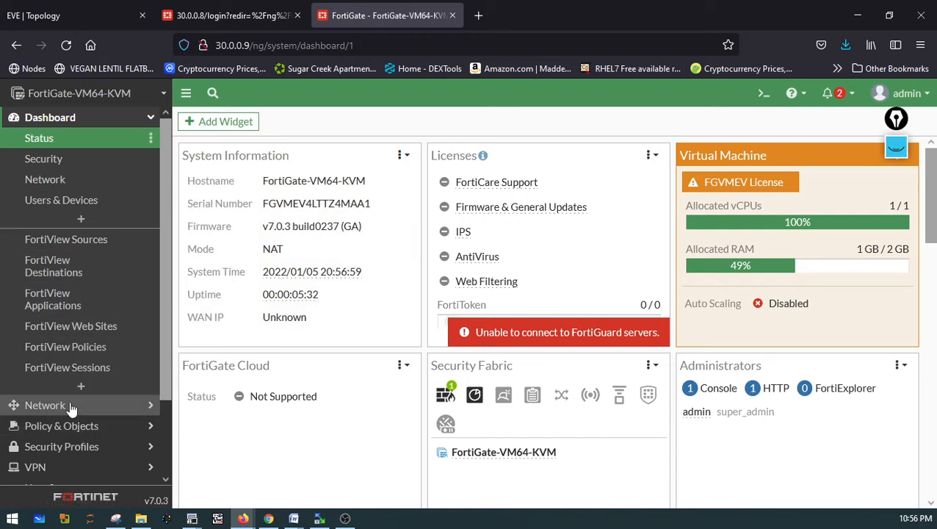
scroll(74, 414, down, 2)
click(65, 436)
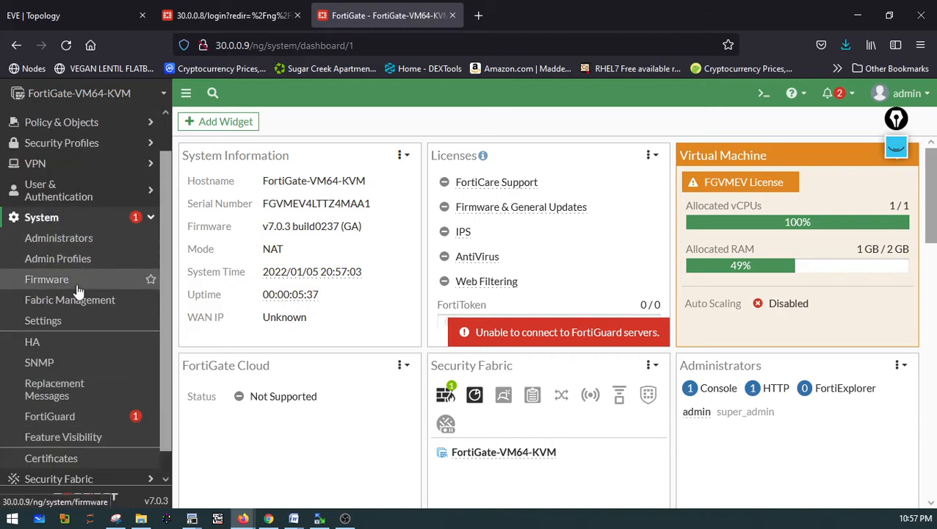
click(63, 325)
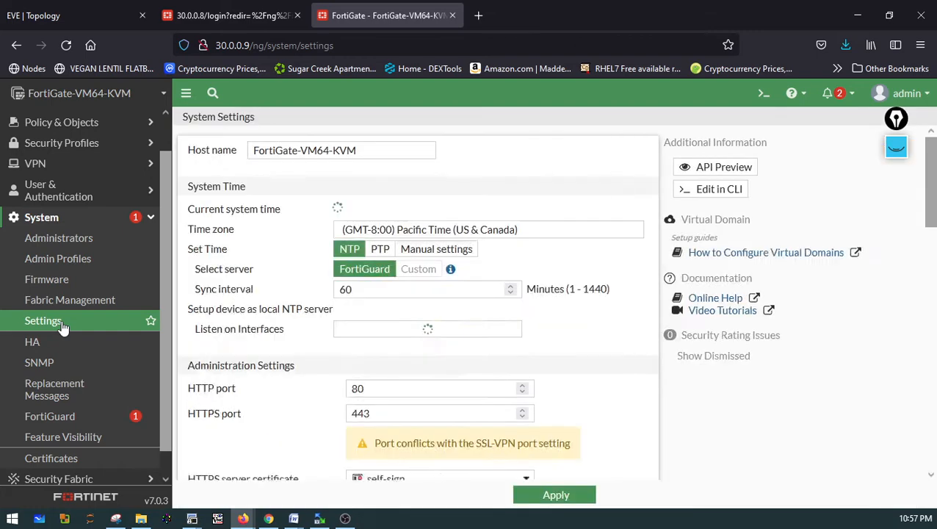
click(383, 232)
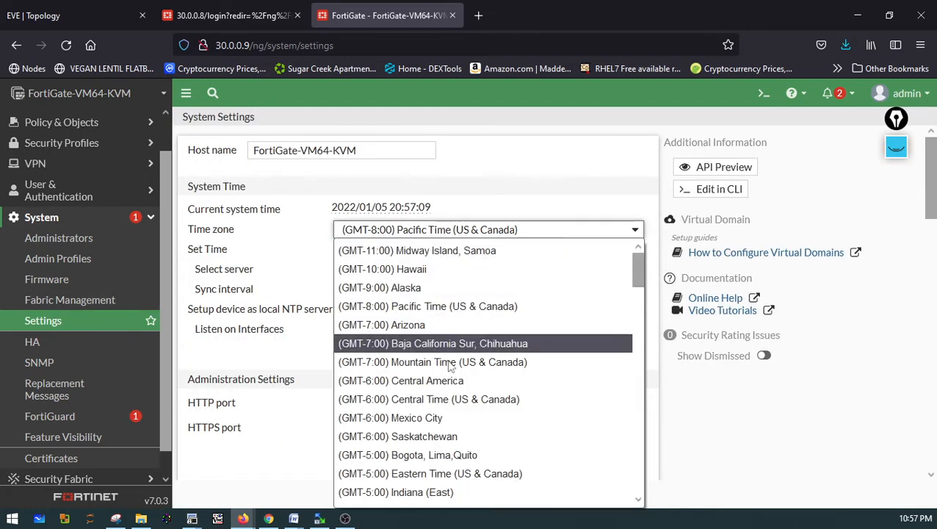
click(441, 400)
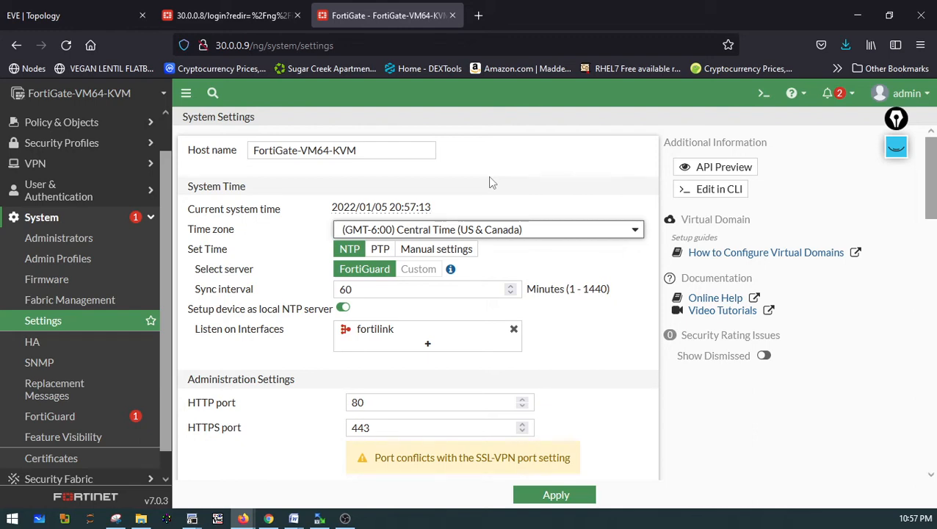
Switch the NGFW mode to Policy-based and apply the system settings
scroll(547, 402, down, 3)
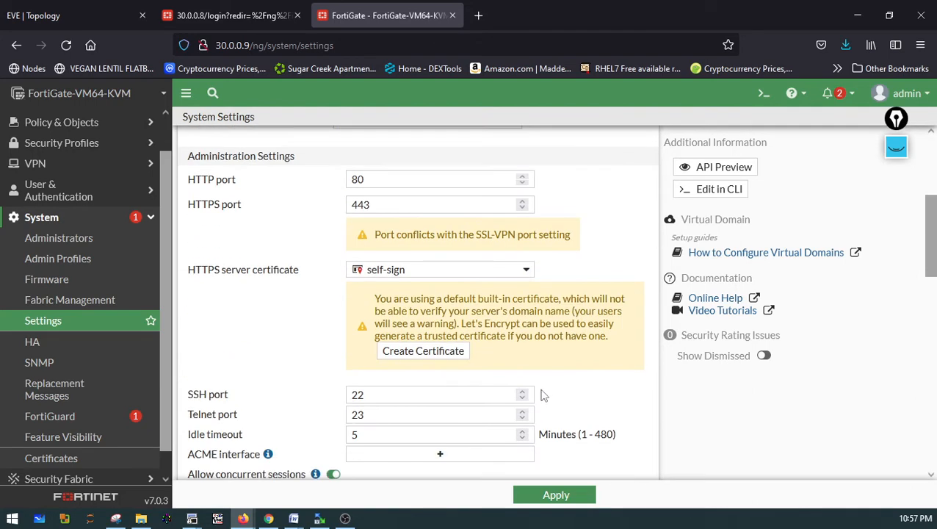
scroll(544, 395, down, 3)
scroll(543, 395, down, 3)
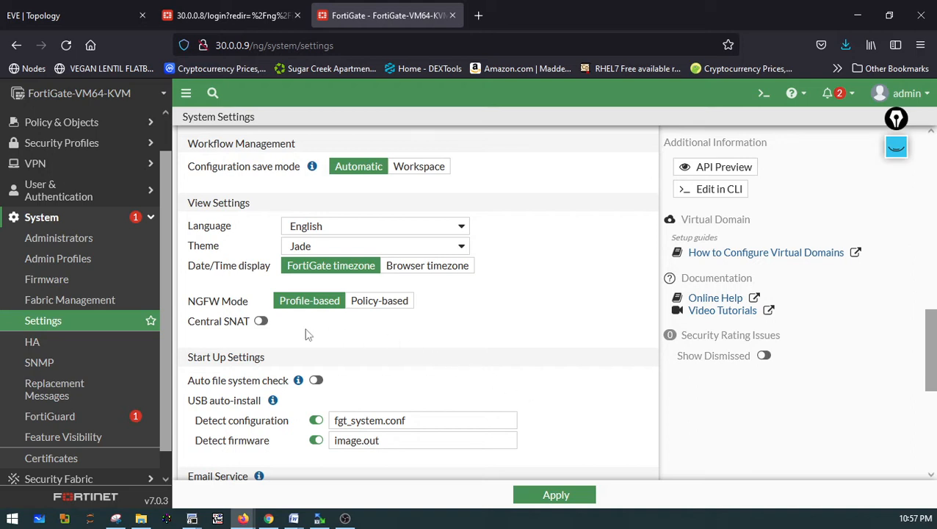
click(385, 306)
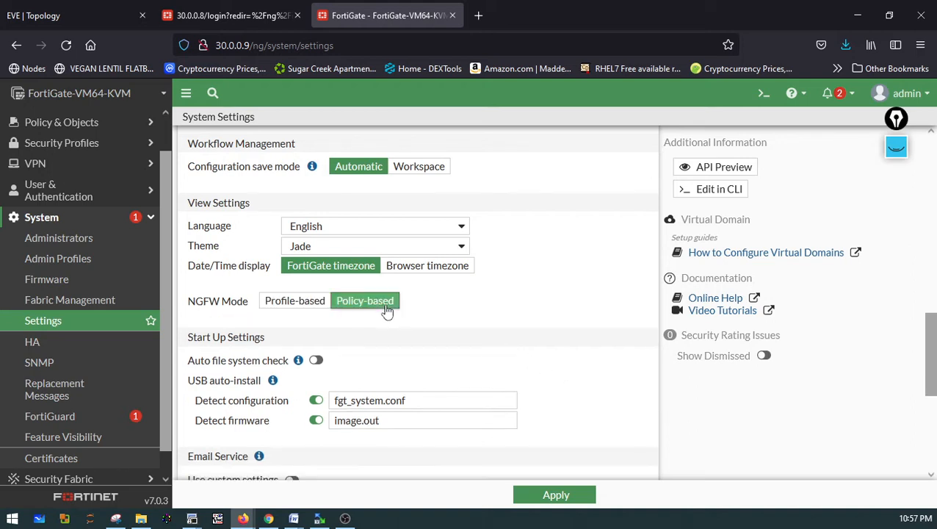
click(560, 494)
click(717, 495)
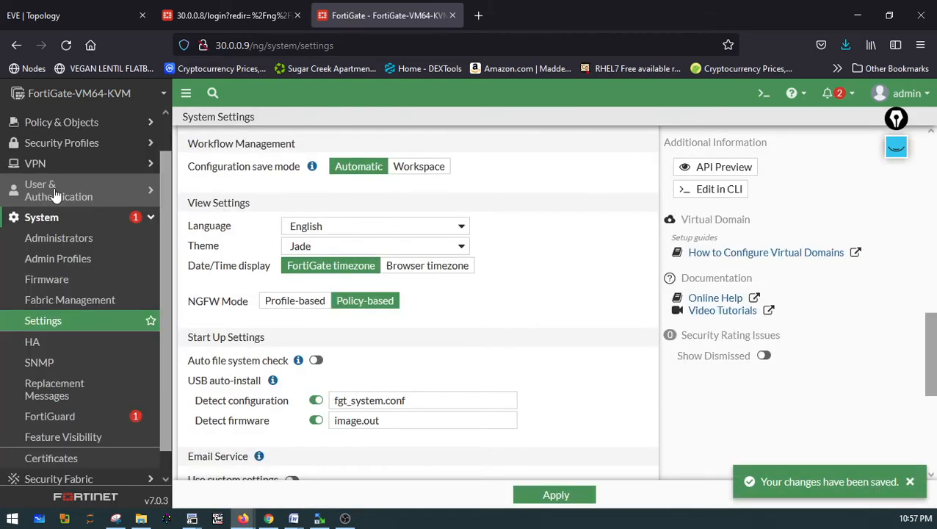
Open the Network interfaces list to review port1's address and administrative access
scroll(55, 189, up, 1)
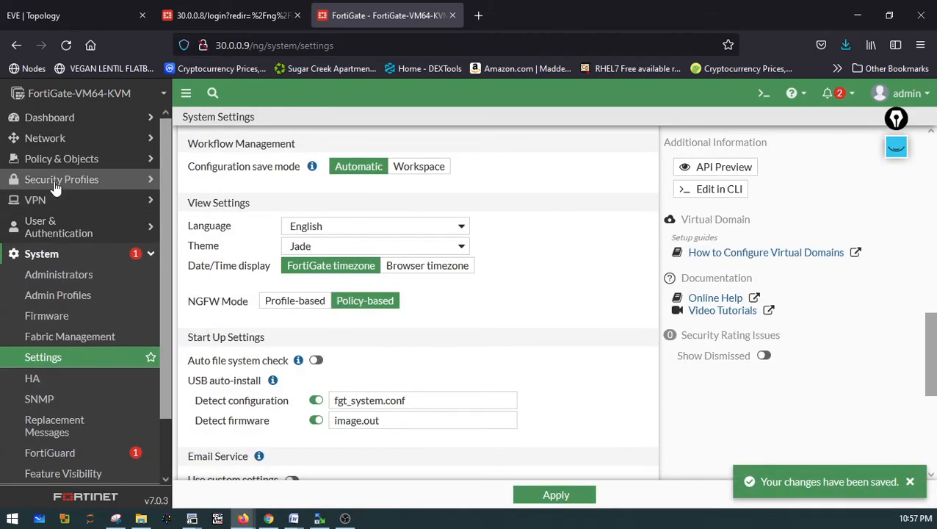
click(48, 141)
click(47, 159)
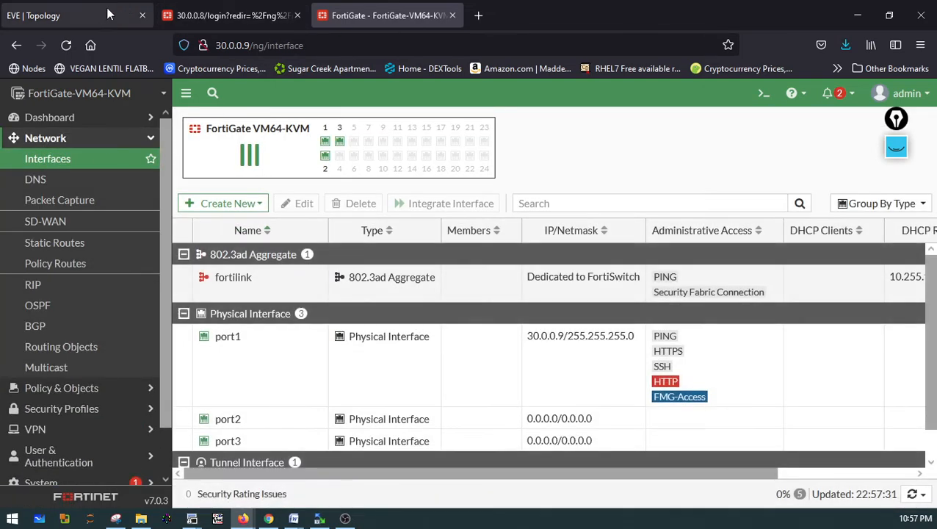
click(99, 15)
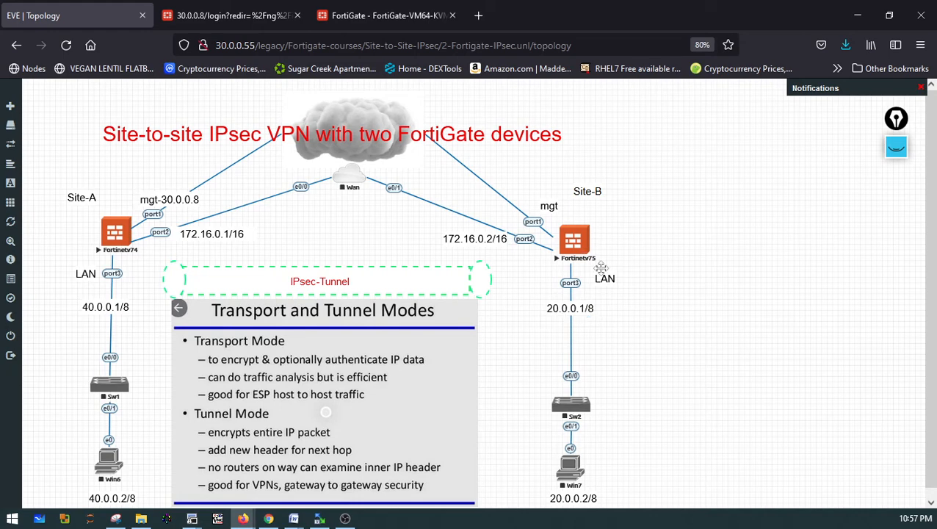
click(347, 21)
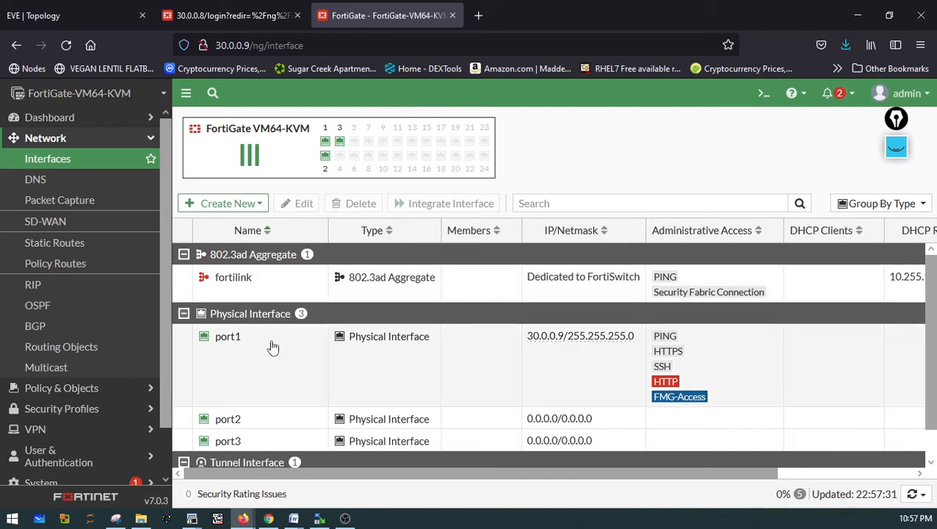
Edit port1 and give it the alias mgt, then save the interface
click(244, 345)
click(299, 204)
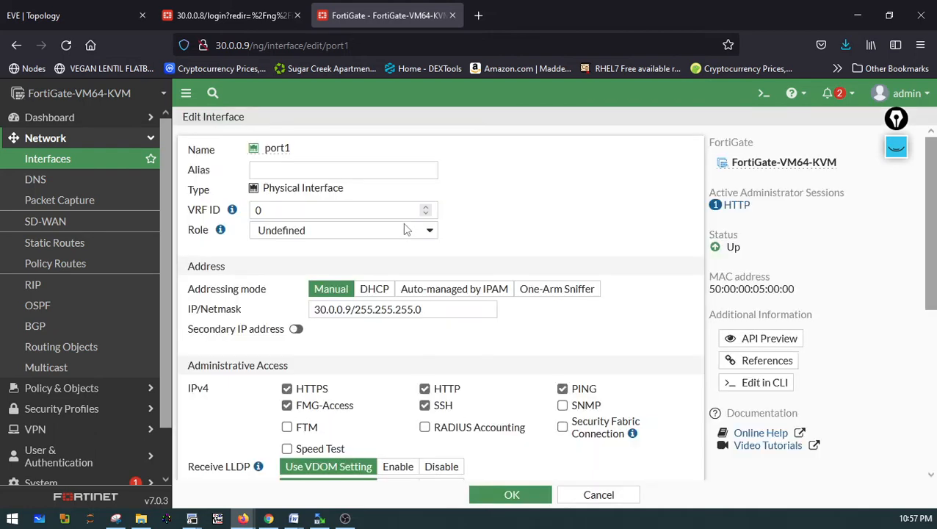
click(264, 171)
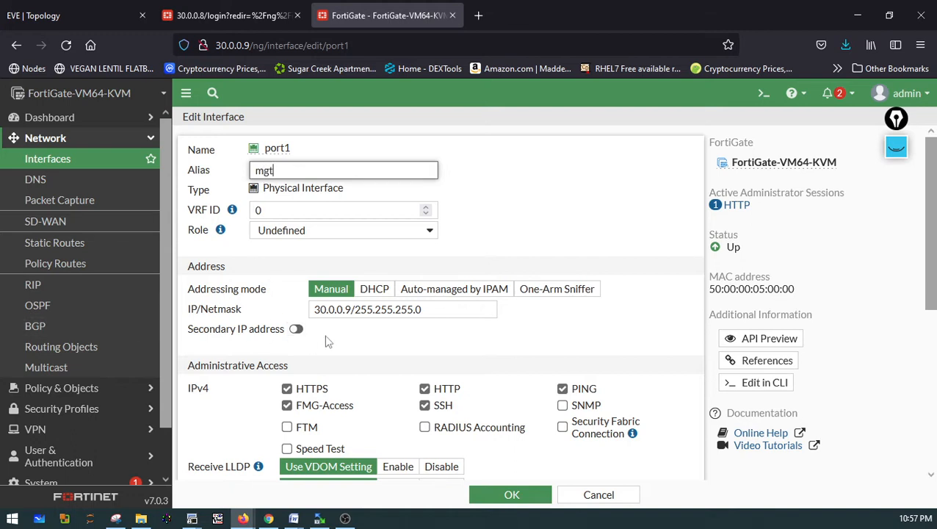
scroll(369, 381, down, 3)
click(538, 495)
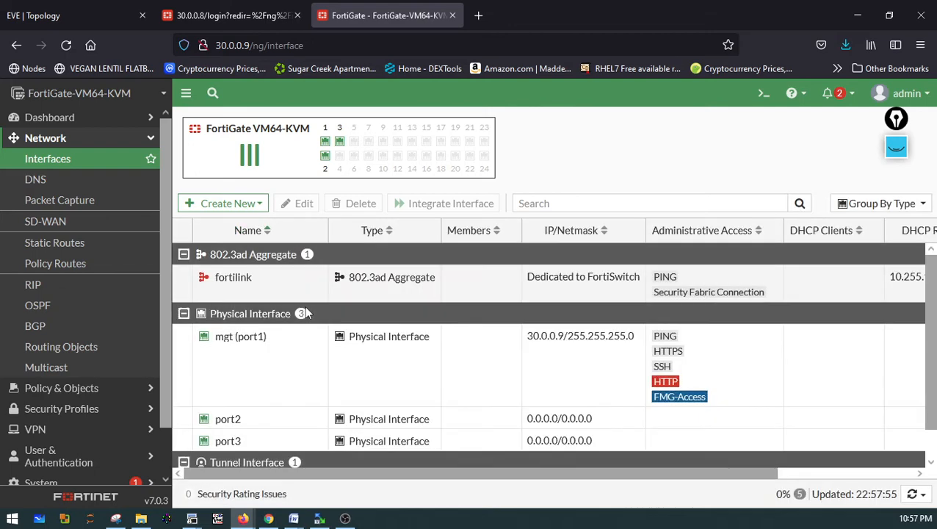
Edit port2, checking the lab topology for its addressing, and set its alias and role to WAN
click(259, 418)
click(300, 203)
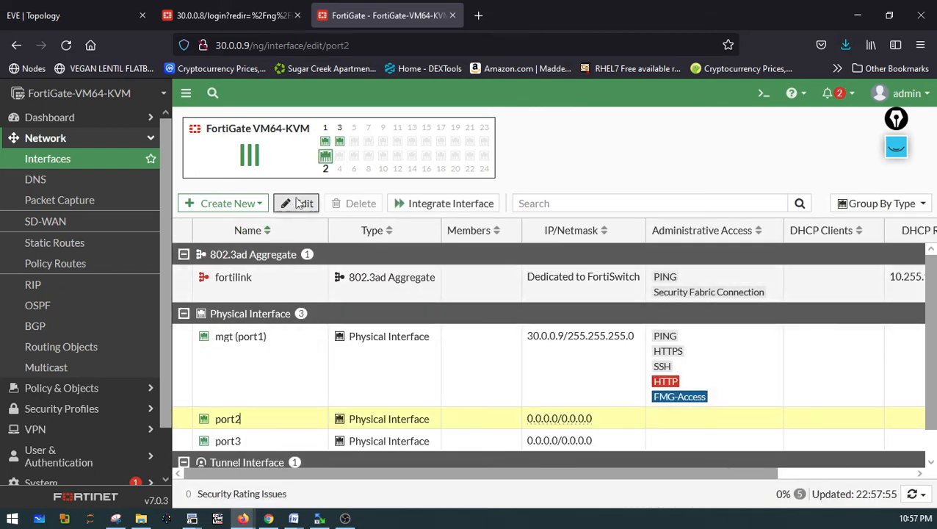
click(62, 18)
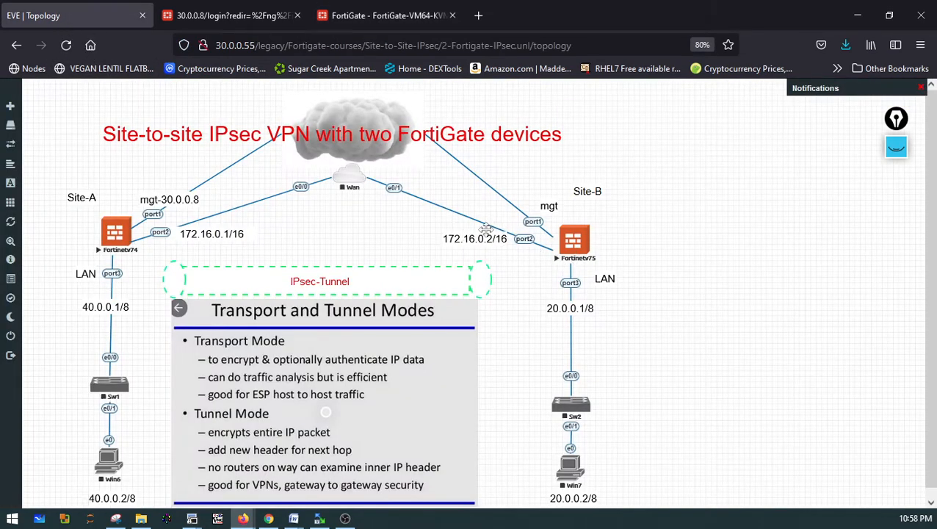
click(372, 17)
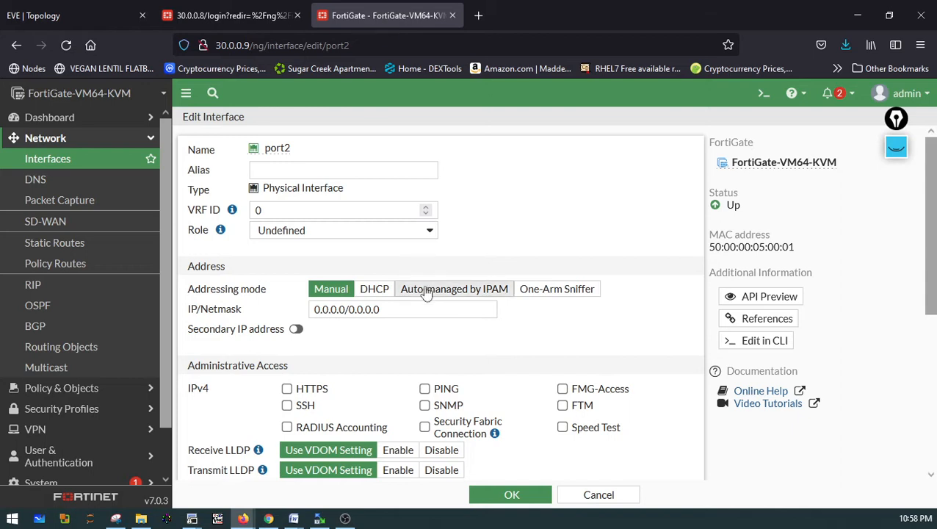
click(273, 170)
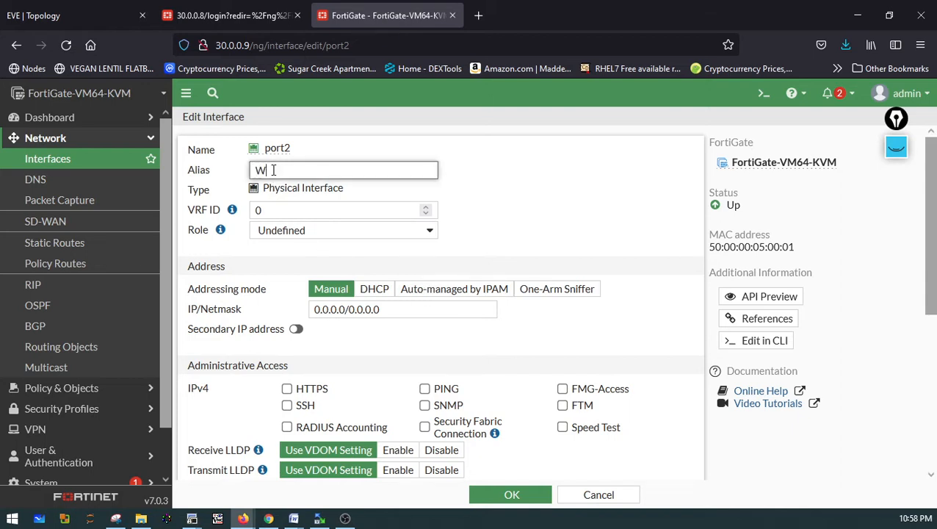
text(WAN)
click(293, 230)
click(270, 269)
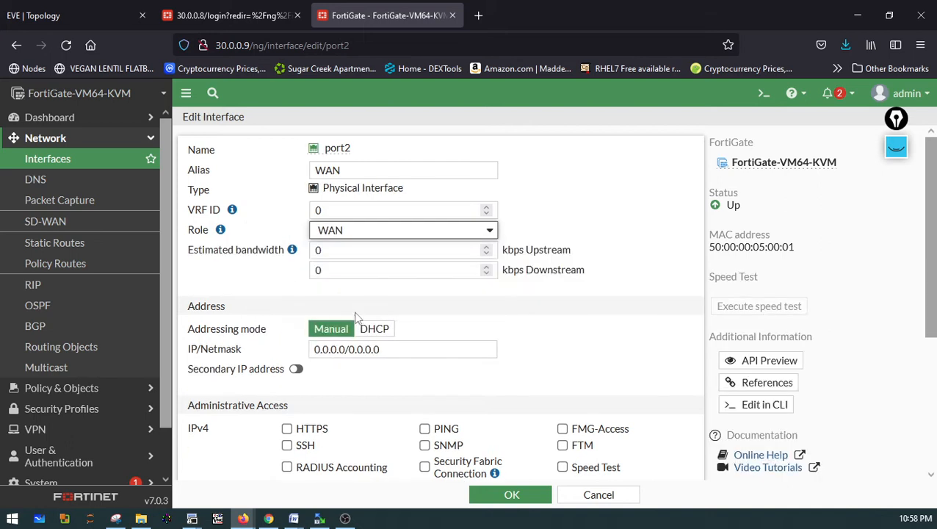
Set port2's IP/Netmask to 172.16.0.2/16
drag(347, 351, 278, 375)
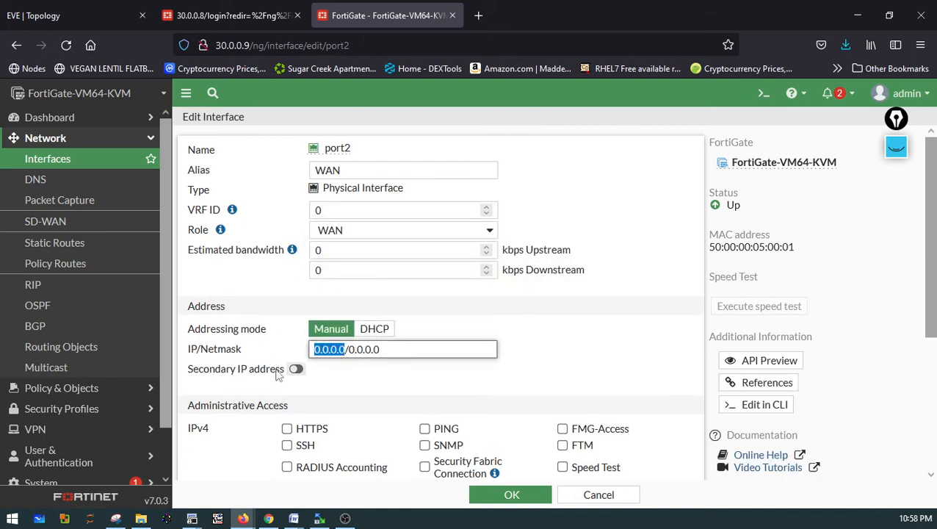
text(172.16.0)
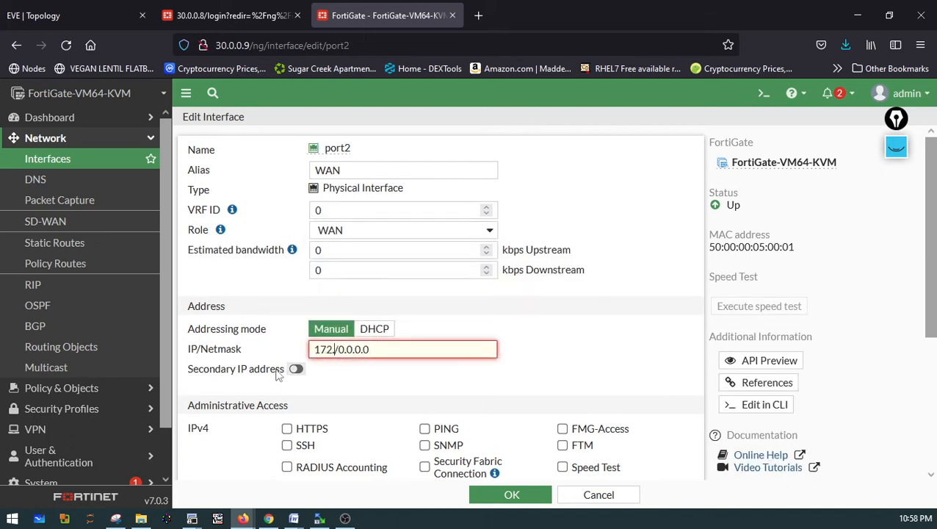
text(.2)
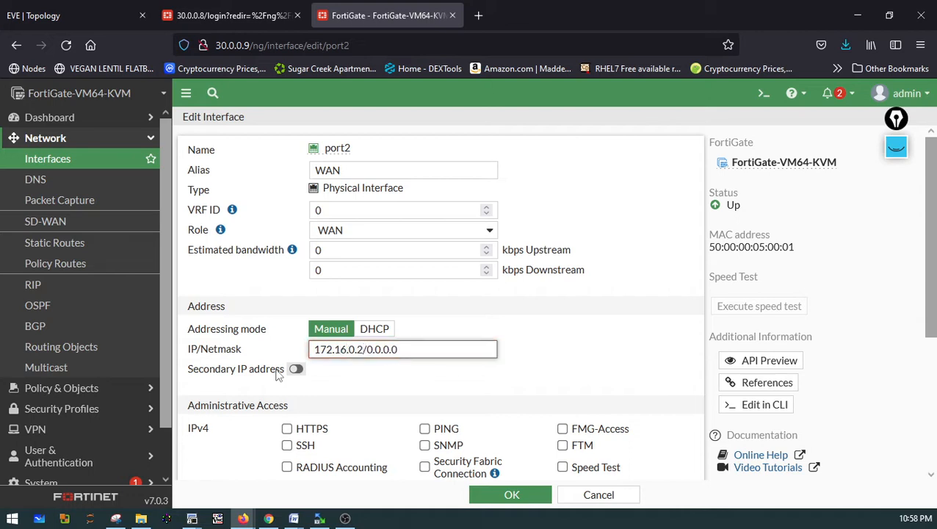
text(/16)
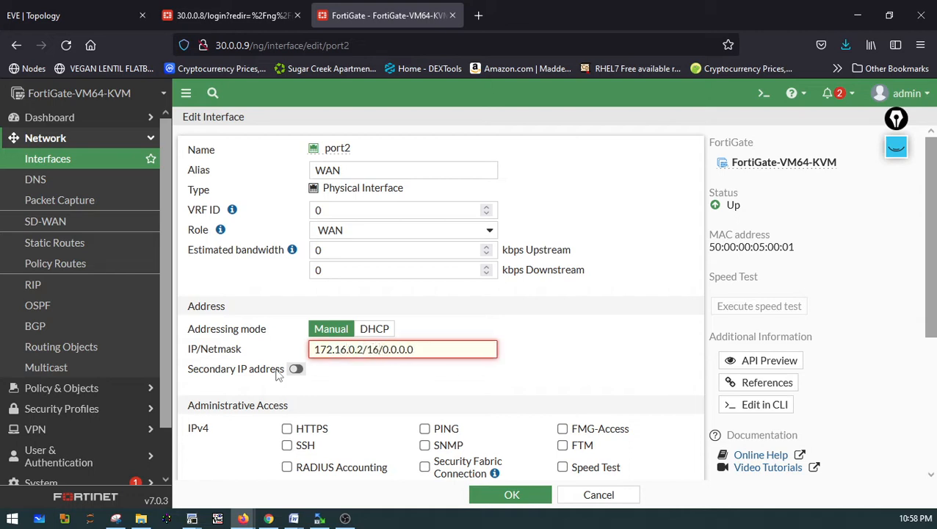
key(shift+End)
key(Delete)
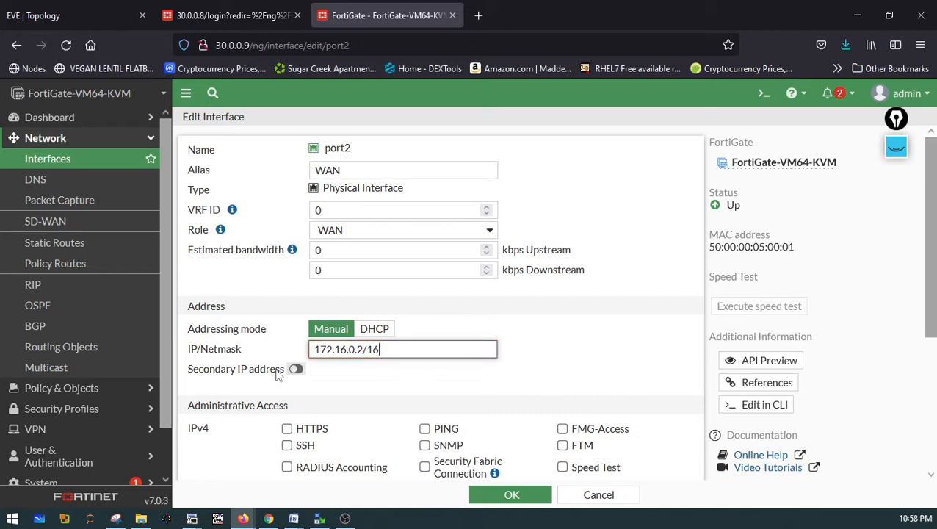
Enable HTTPS, SSH, PING, SNMP, FMG-Access and FTM administrative access on port2 and save it
click(287, 429)
click(286, 445)
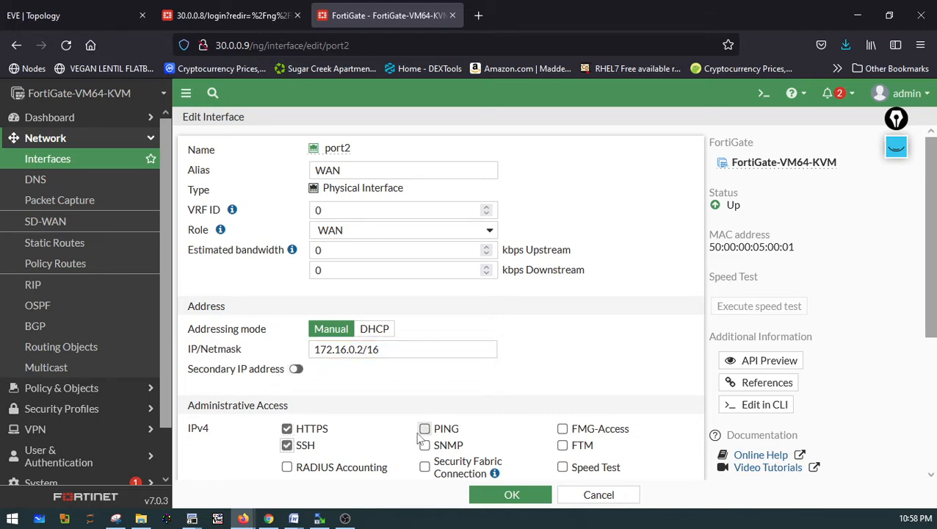
click(424, 431)
click(424, 445)
click(561, 430)
click(563, 445)
scroll(565, 448, down, 5)
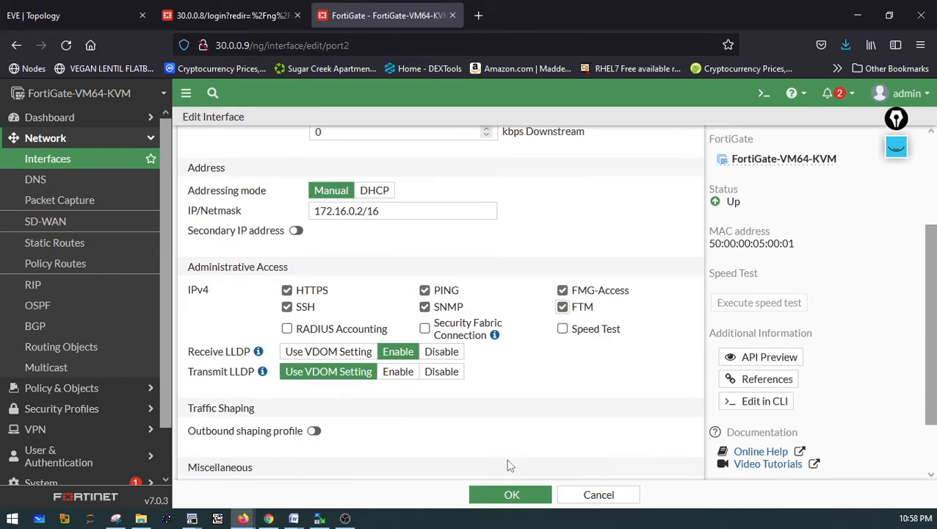
click(508, 494)
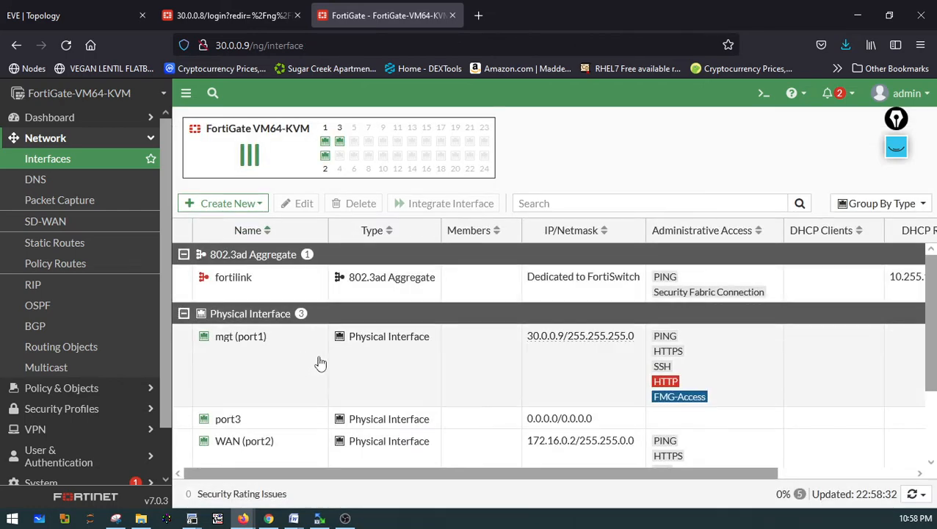
Edit port3, checking the topology, and set its alias to LAN and its role to LAN
scroll(368, 393, down, 2)
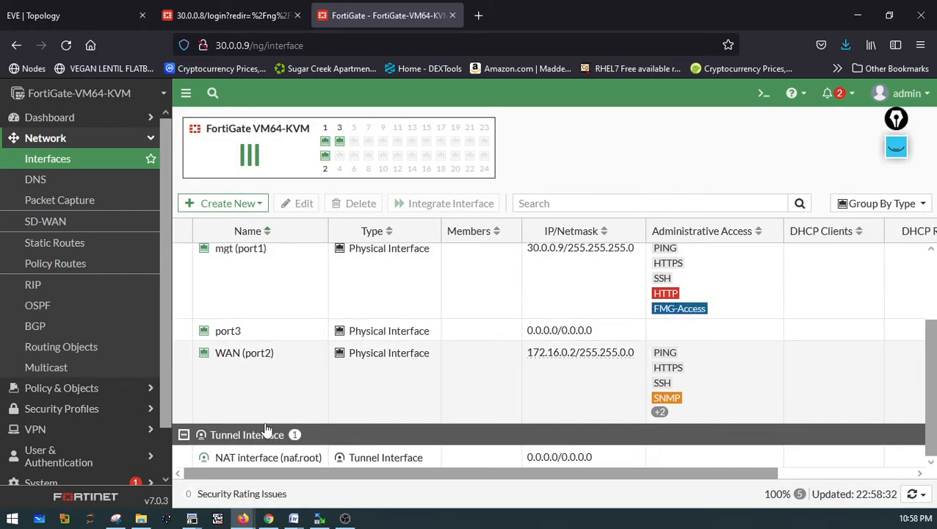
click(226, 337)
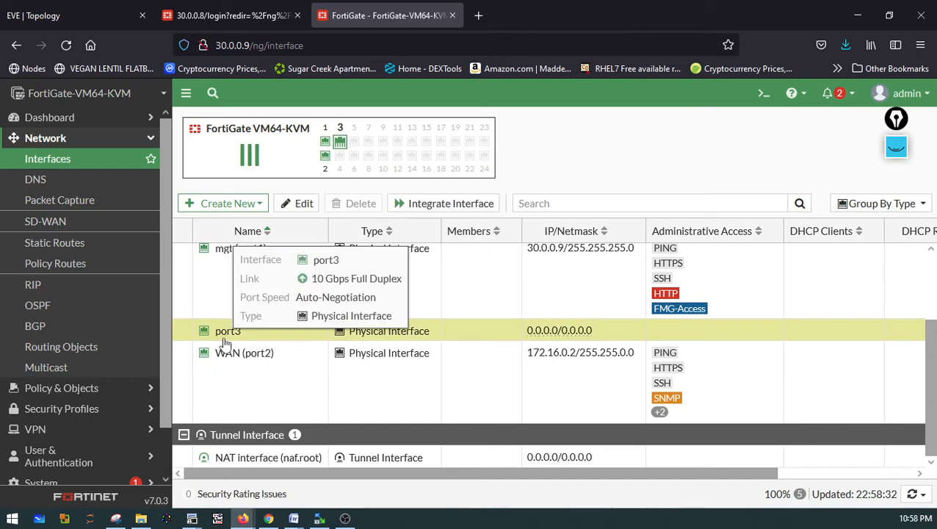
click(301, 204)
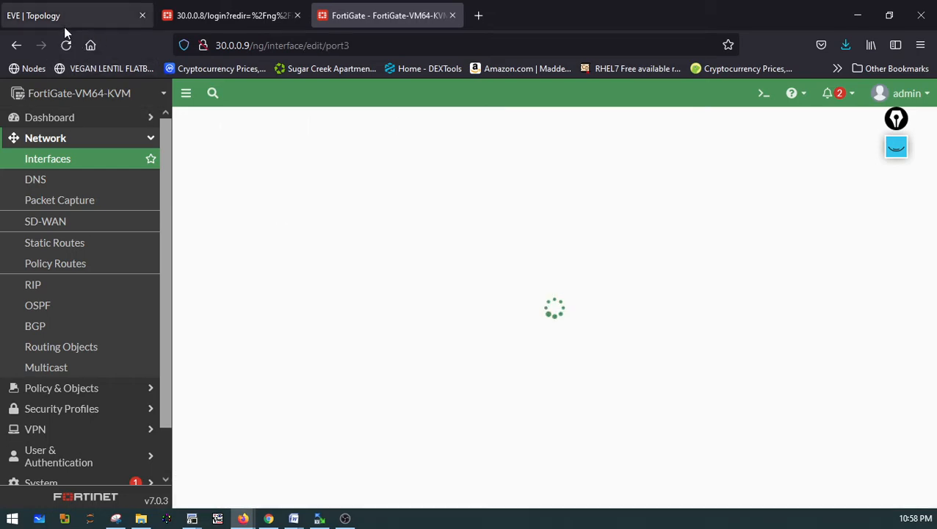
click(58, 21)
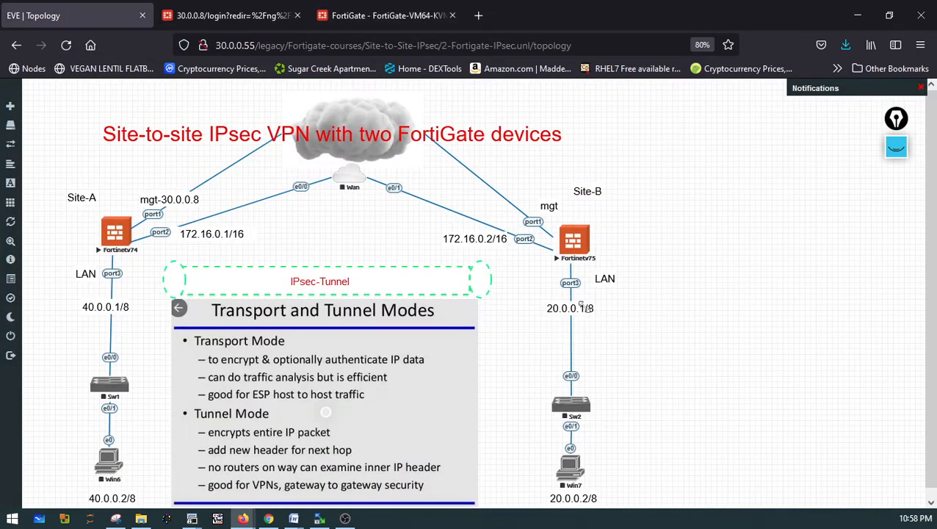
click(389, 16)
click(314, 170)
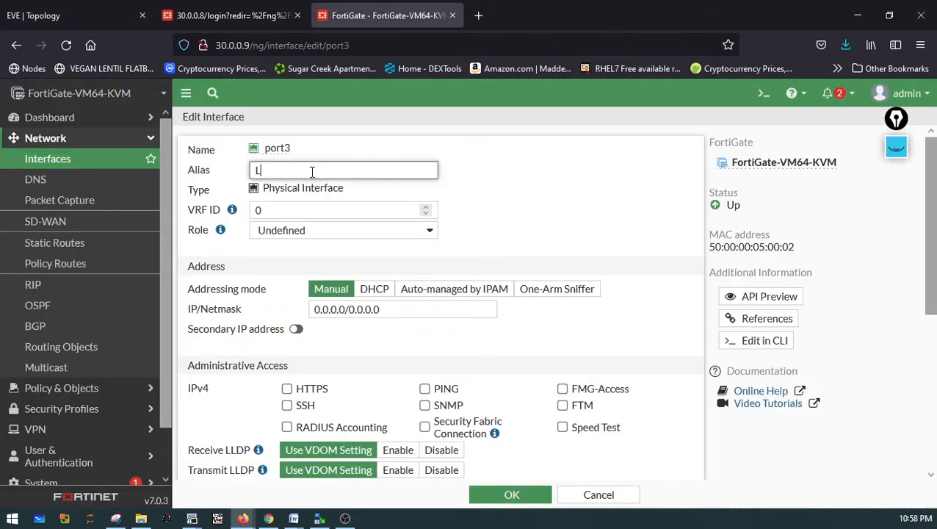
click(303, 232)
click(272, 251)
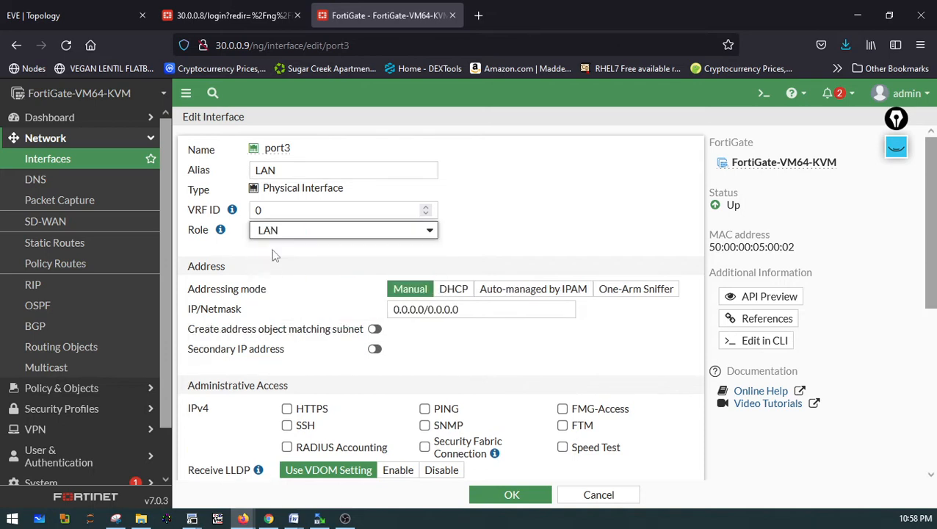
Set port3's IP/Netmask to 20.0.0.1/8
click(424, 309)
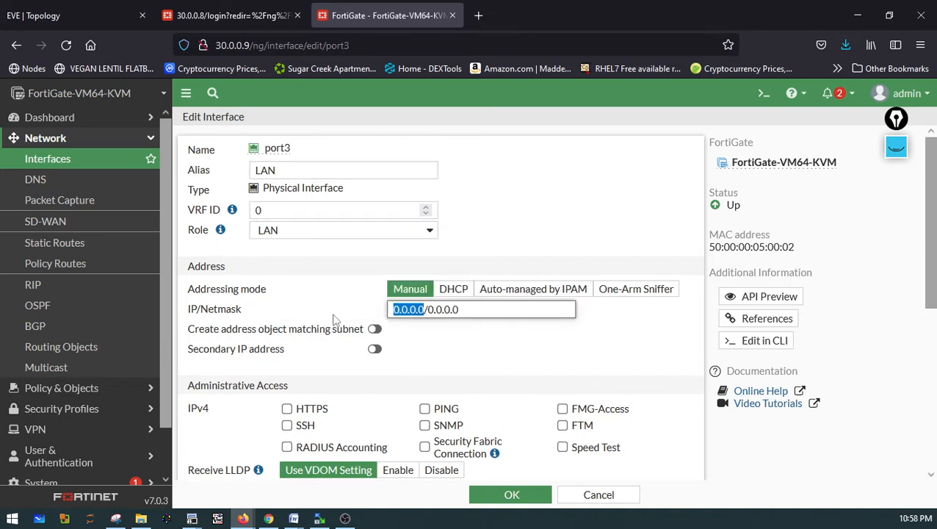
text(20.0.0.1)
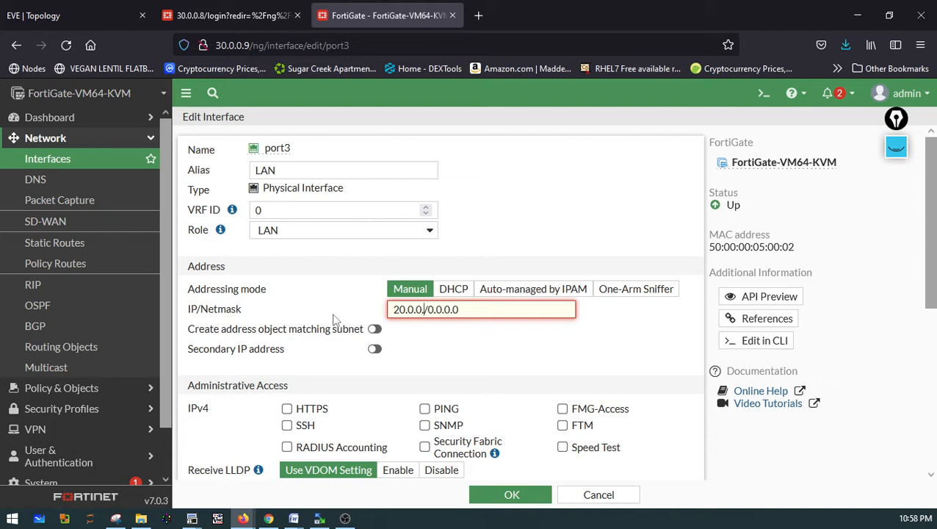
key(Right)
text(8)
key(Delete)
key(Delete)
key(Delete)
key(Delete)
key(Delete)
key(Delete)
key(Delete)
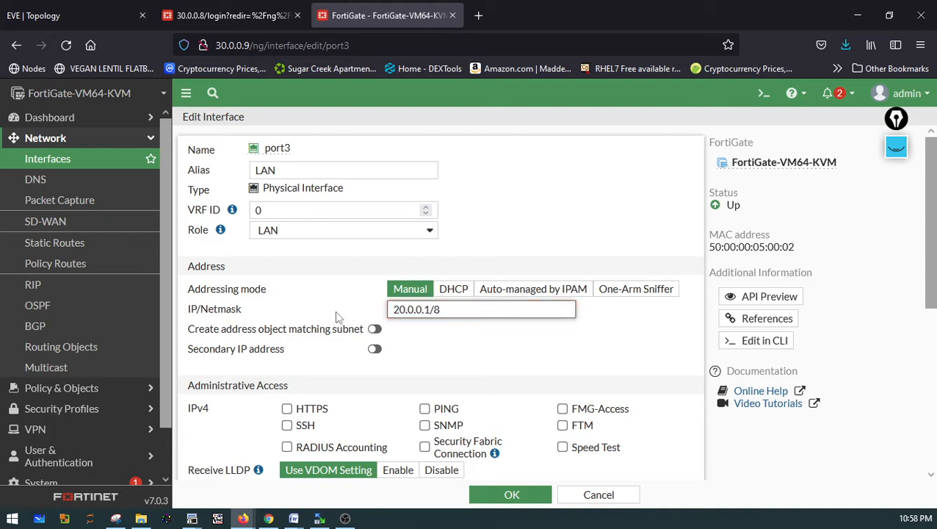
Enable SSH and PING administrative access on port3 and save the interface
scroll(417, 381, down, 1)
click(287, 351)
click(426, 334)
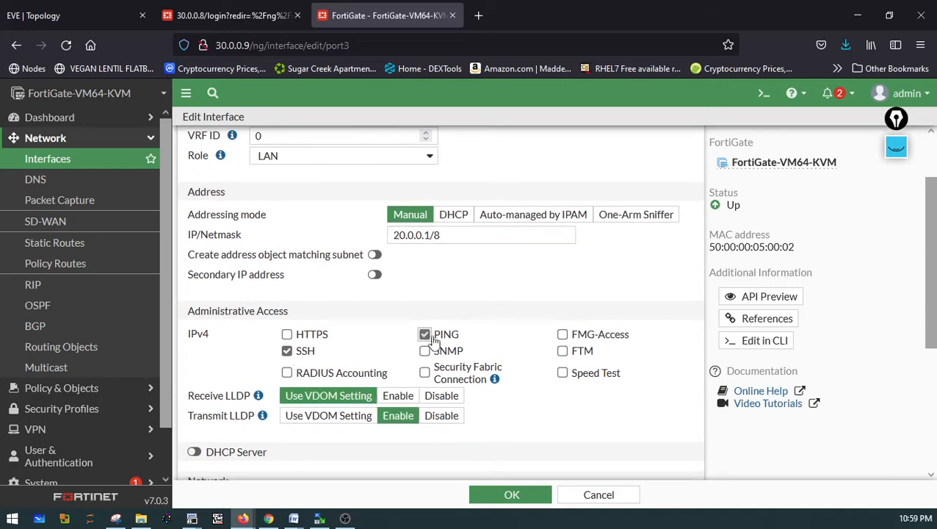
scroll(535, 427, down, 1)
click(508, 494)
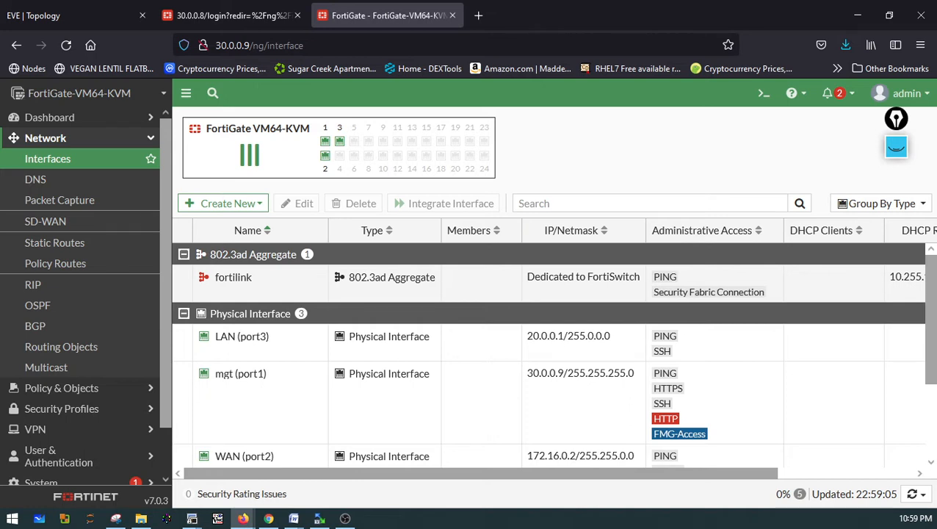
Open the CLI console, run execute ping 172.16.0.1 to test the peer WAN address, and close the console
click(761, 96)
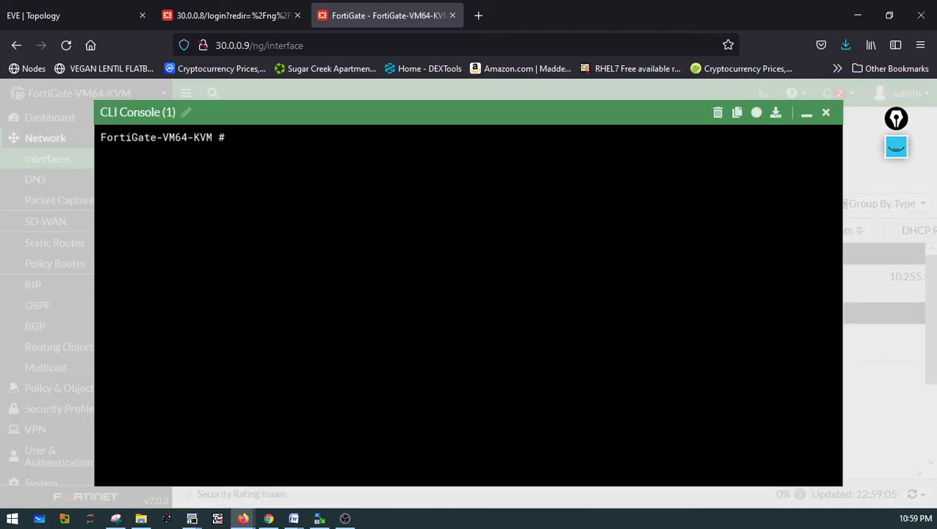
text(PING)
key(BackSpace)
key(BackSpace)
key(BackSpace)
key(BackSpace)
text(execute ping )
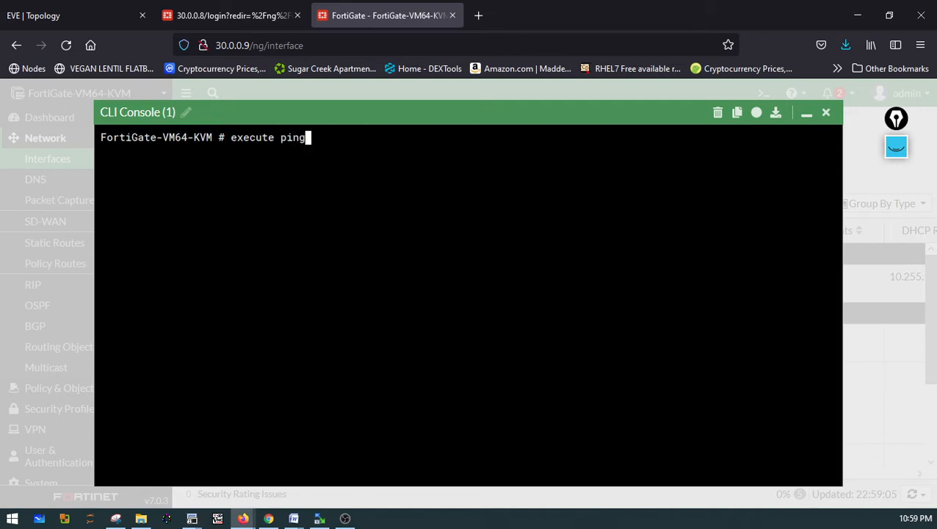
text(172.16.0.1)
key(Return)
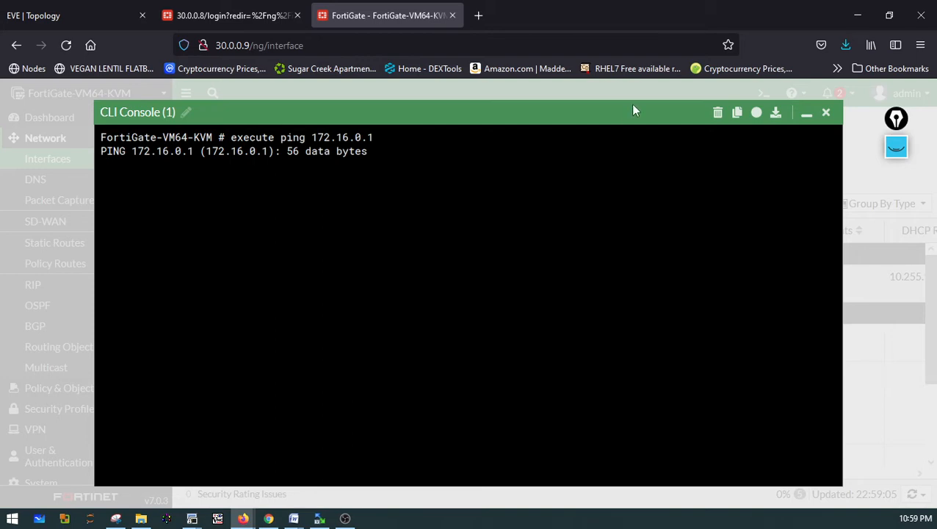
click(825, 114)
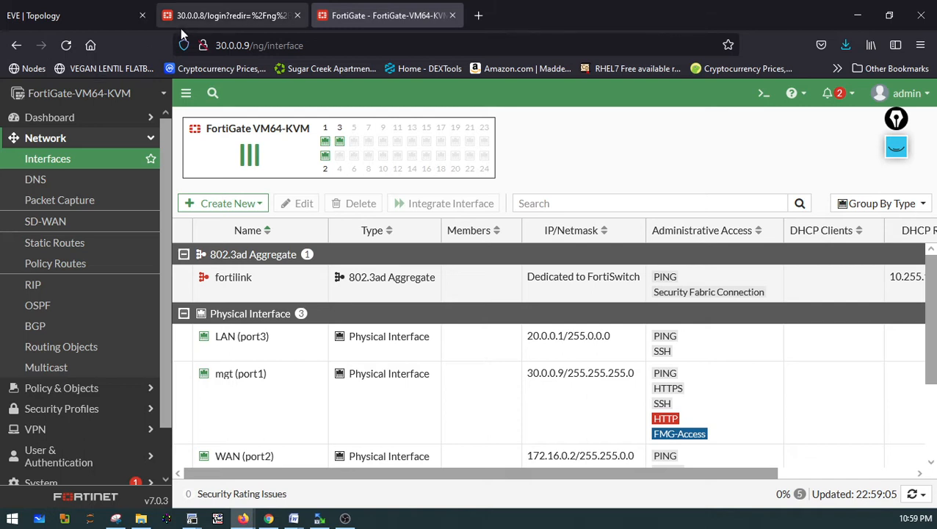
Browse Policy Routes and Central SNAT, then open the Security Policy list
click(76, 272)
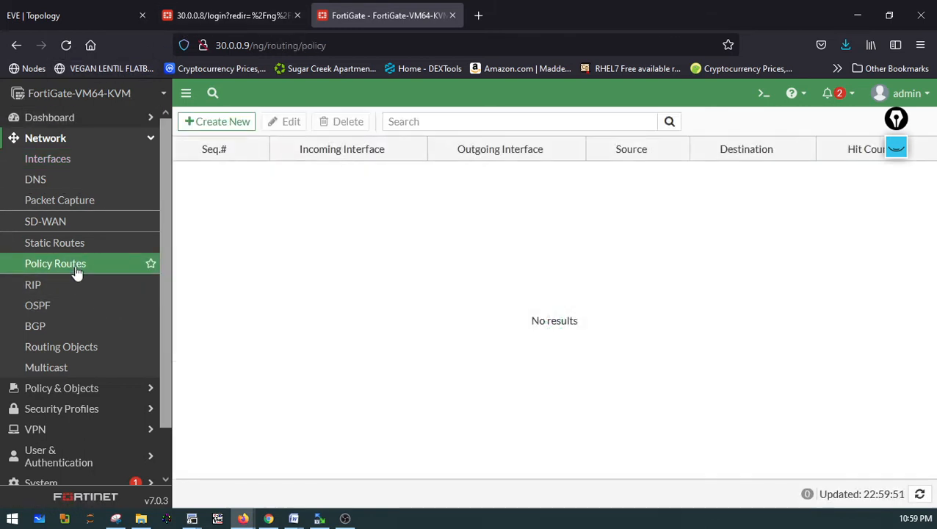
click(126, 393)
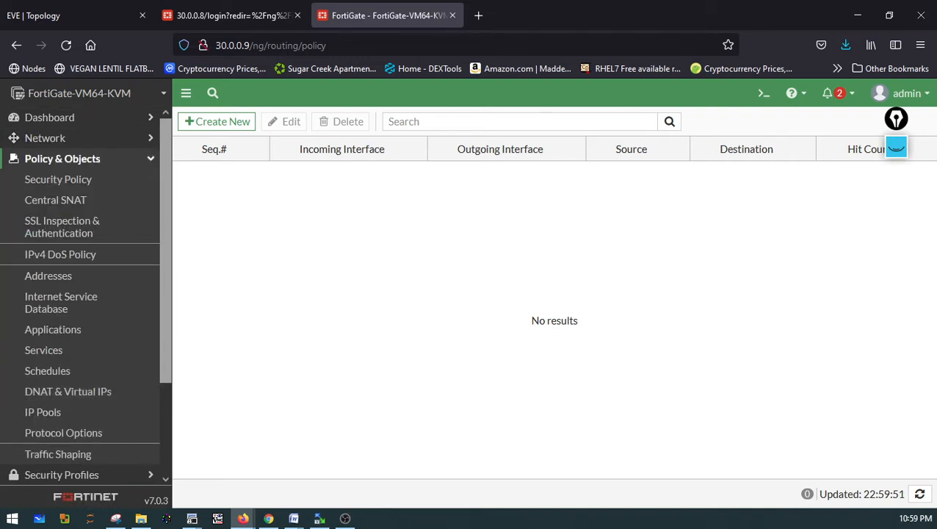
click(88, 210)
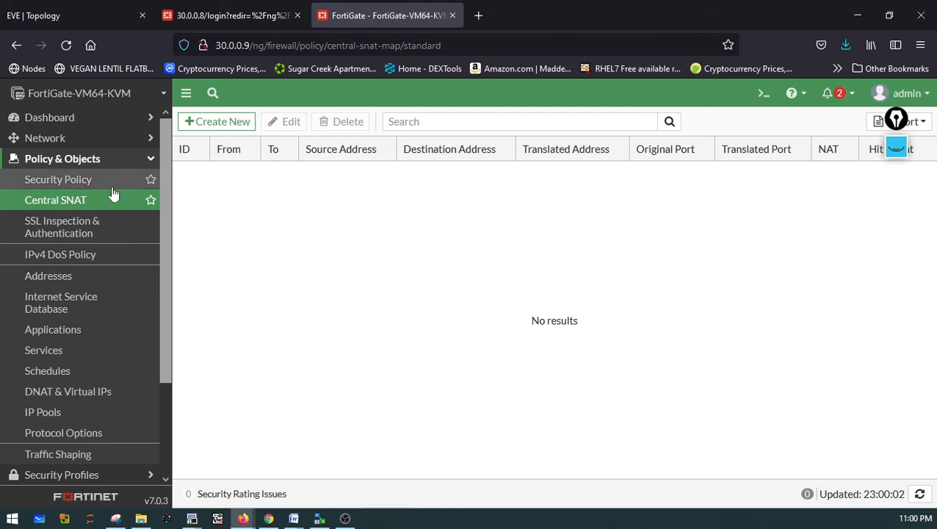
click(86, 187)
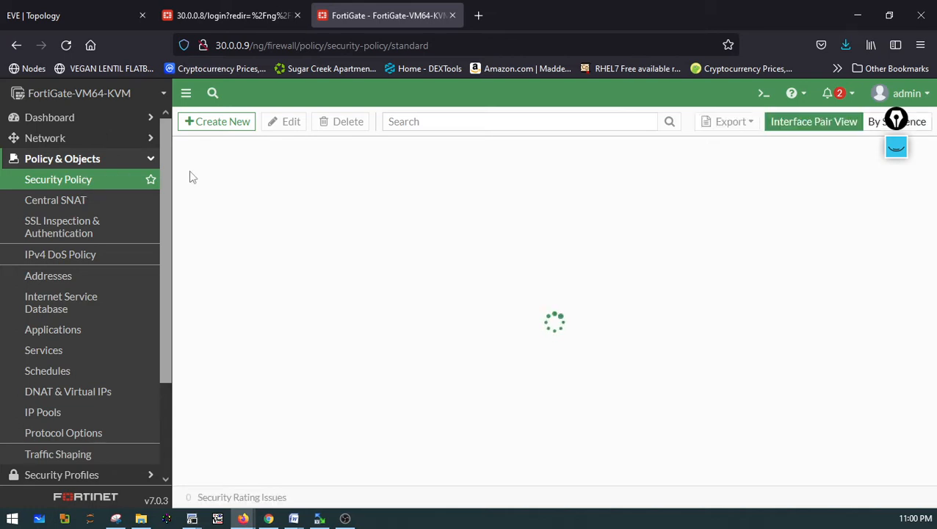
Create a new security policy named LAN-TO-WAN with incoming interface LAN (port3) and outgoing interface WAN (port2)
click(202, 127)
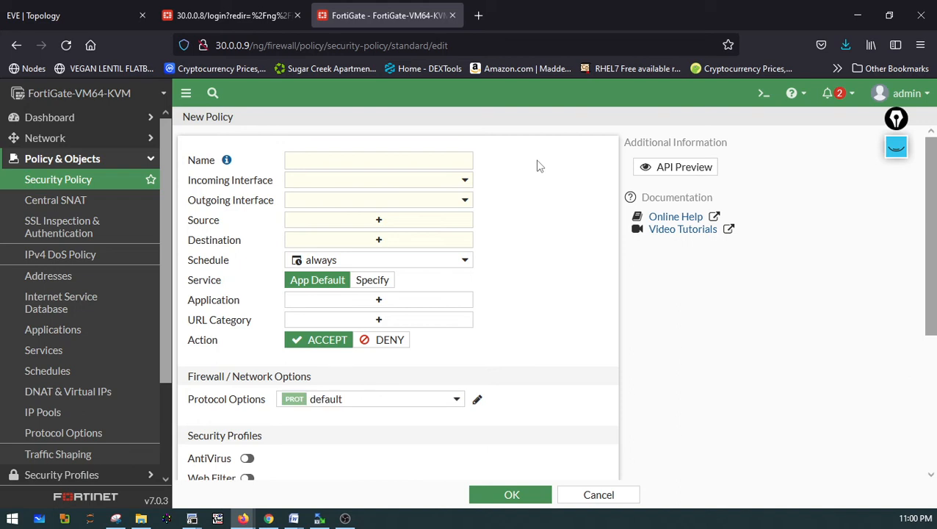
click(409, 162)
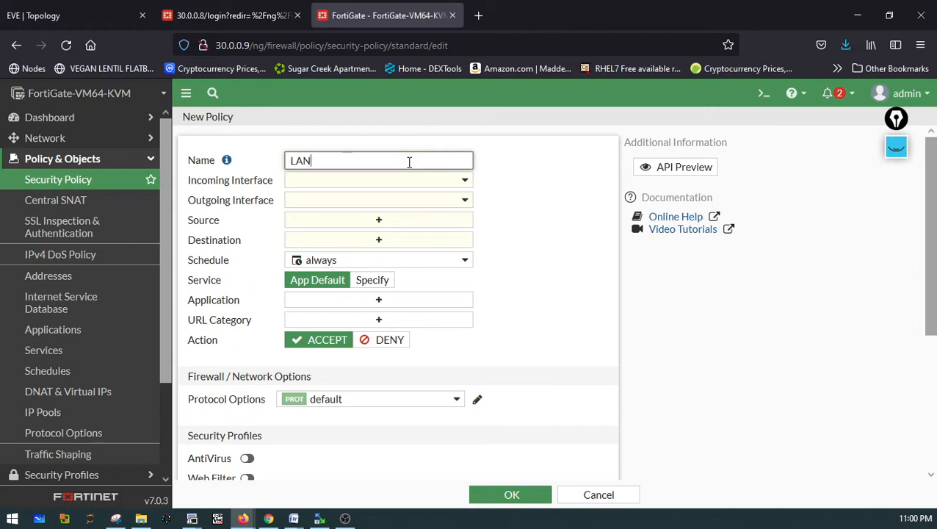
text(LAN-TO-WAN)
click(367, 184)
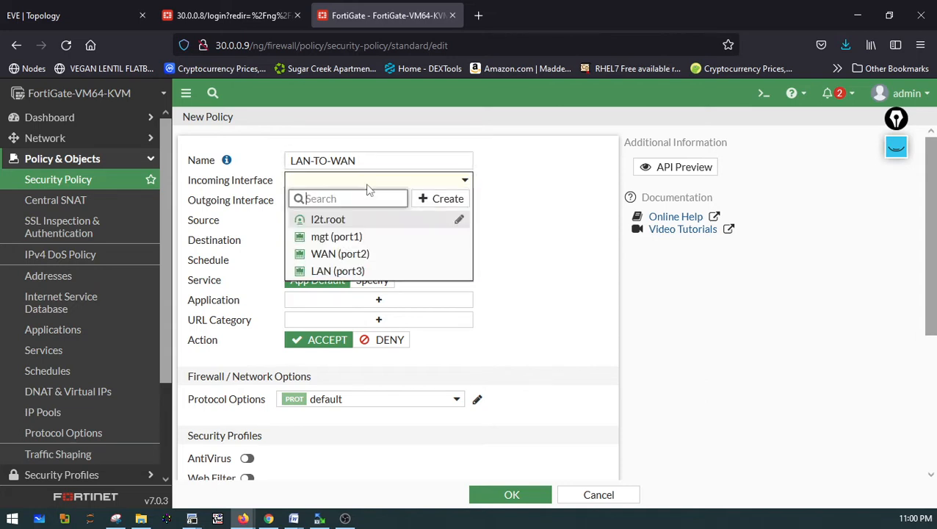
click(339, 271)
click(301, 204)
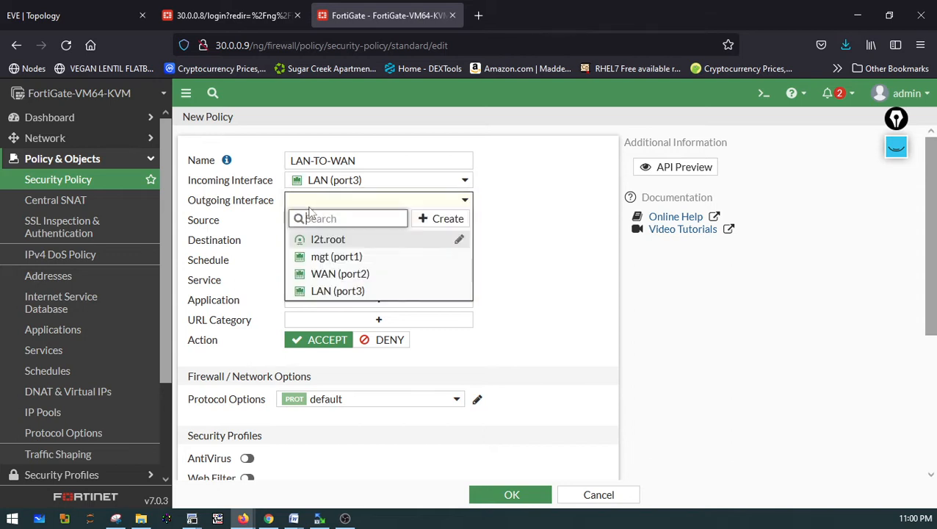
click(340, 274)
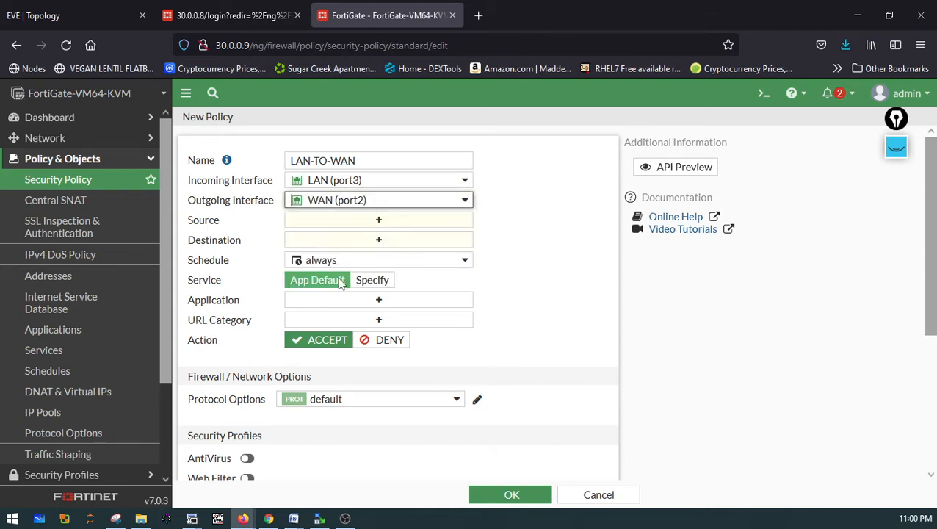
Set the policy's source and destination addresses to all and save the policy
click(316, 222)
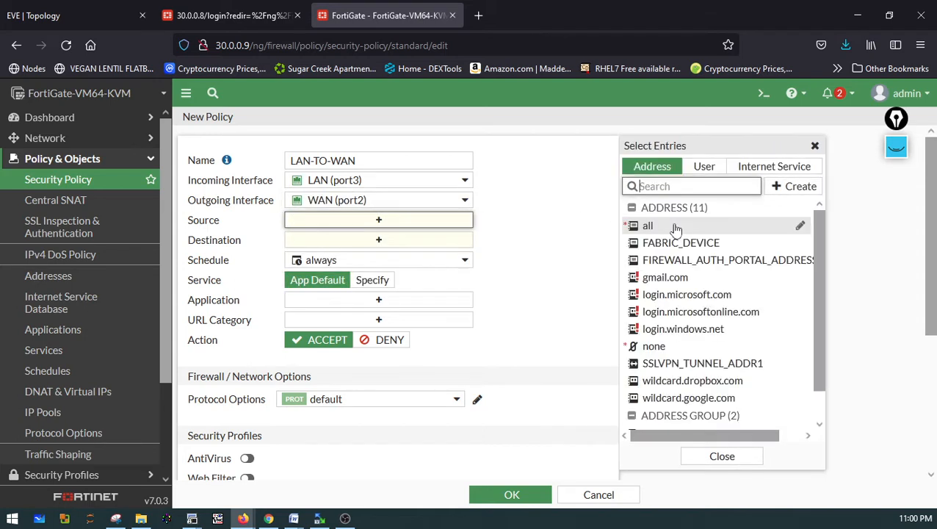
click(675, 230)
click(425, 255)
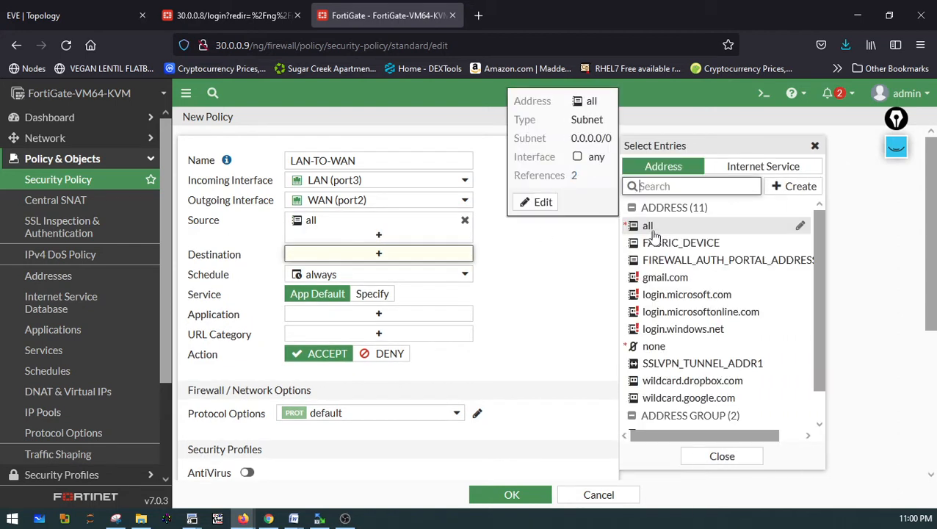
click(652, 229)
click(553, 272)
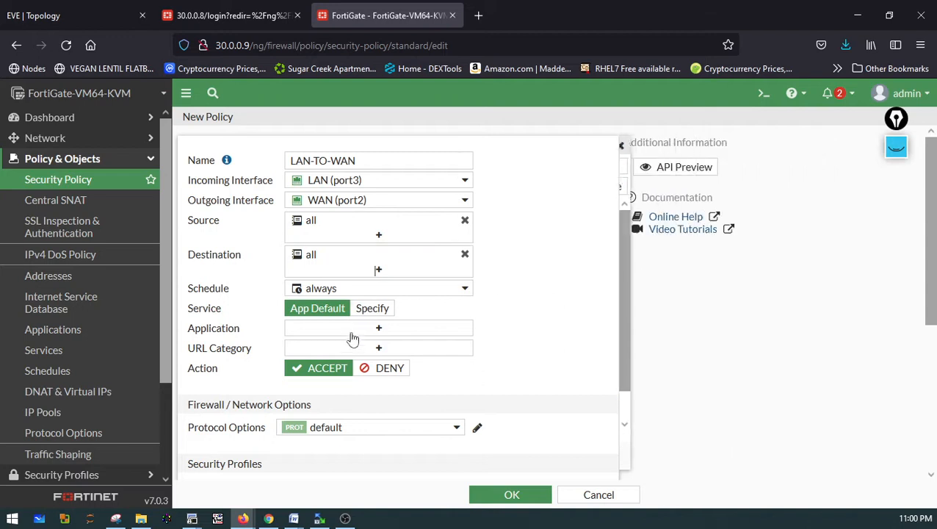
scroll(452, 342, down, 2)
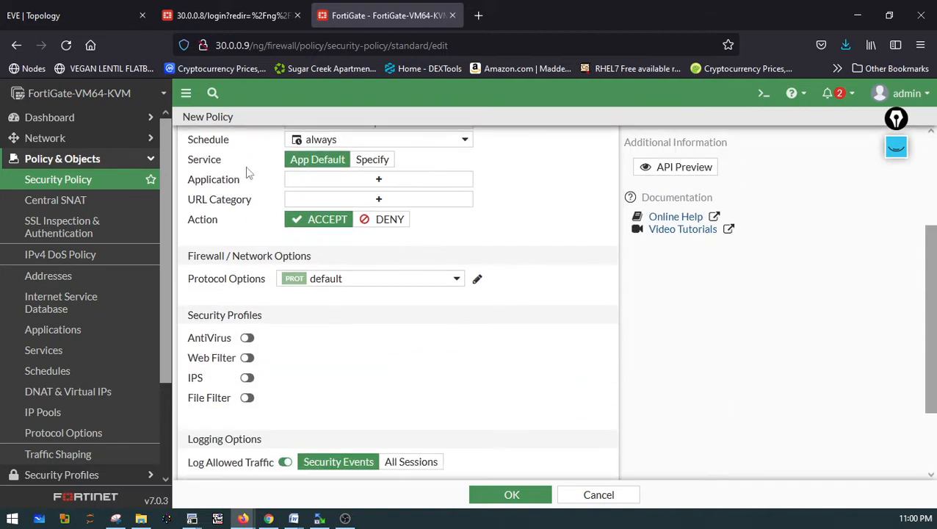
scroll(476, 307, down, 2)
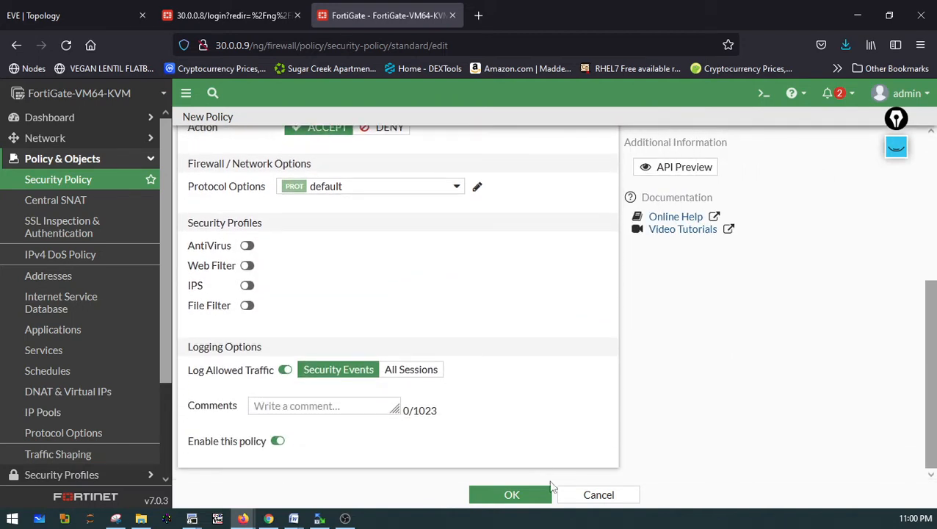
click(535, 496)
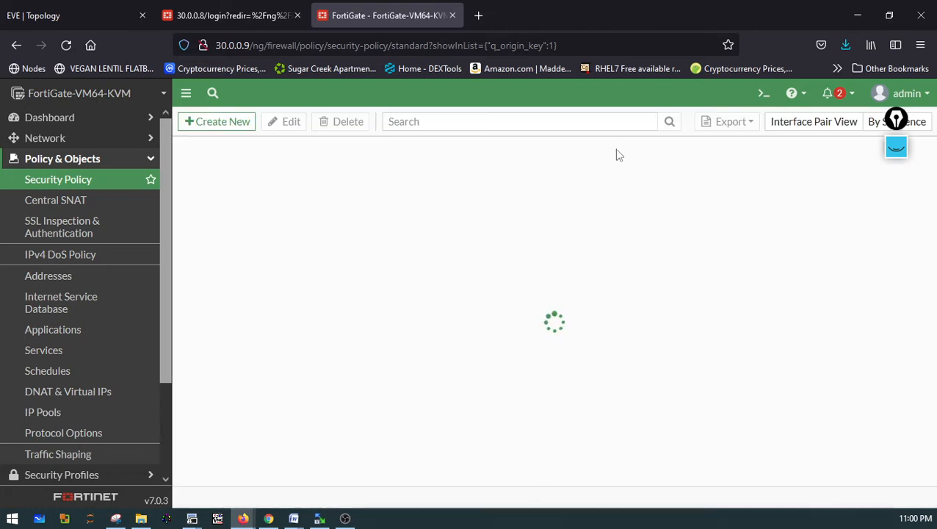
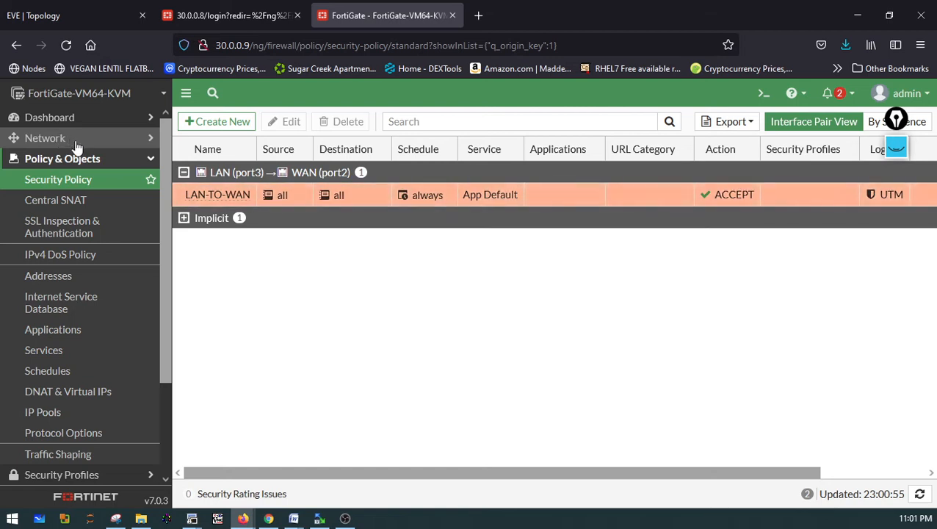
Create a default static route 0.0.0.0/0 with gateway 172.16.0.1 through the WAN (port2) interface
click(74, 143)
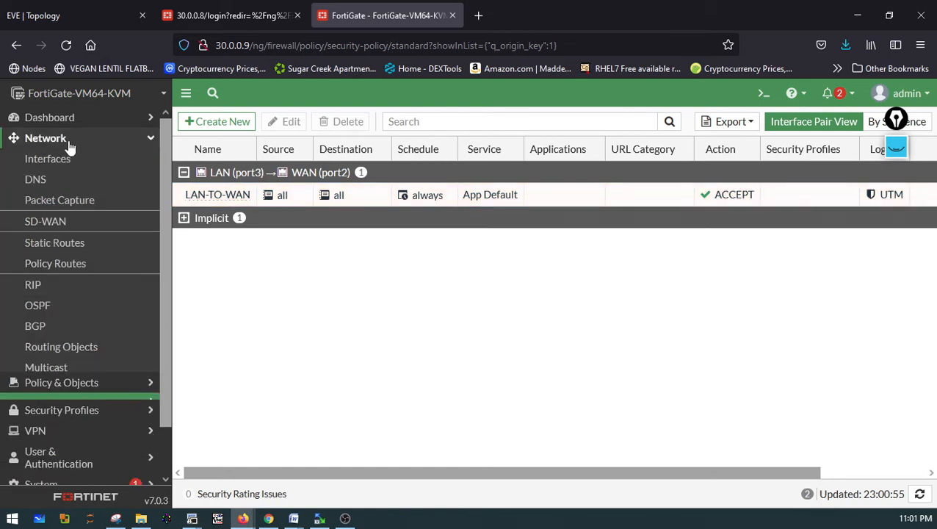
click(64, 252)
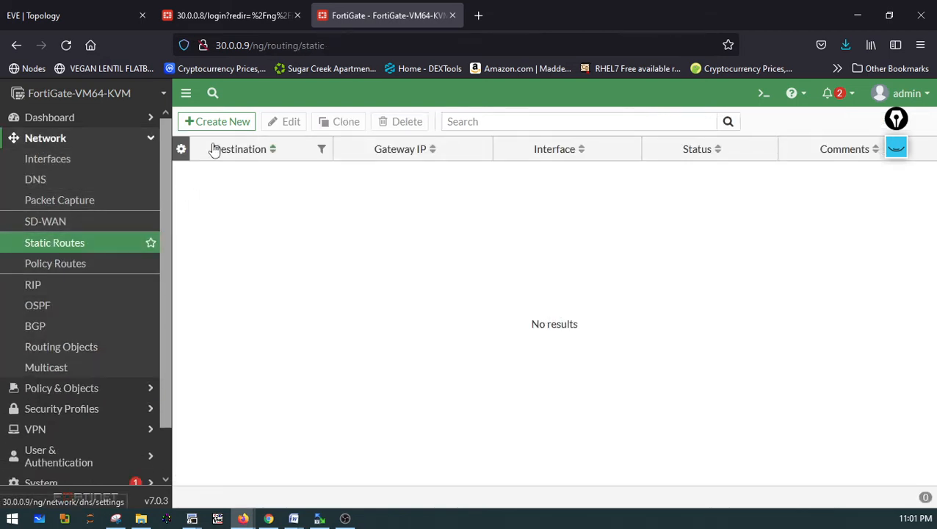
click(207, 123)
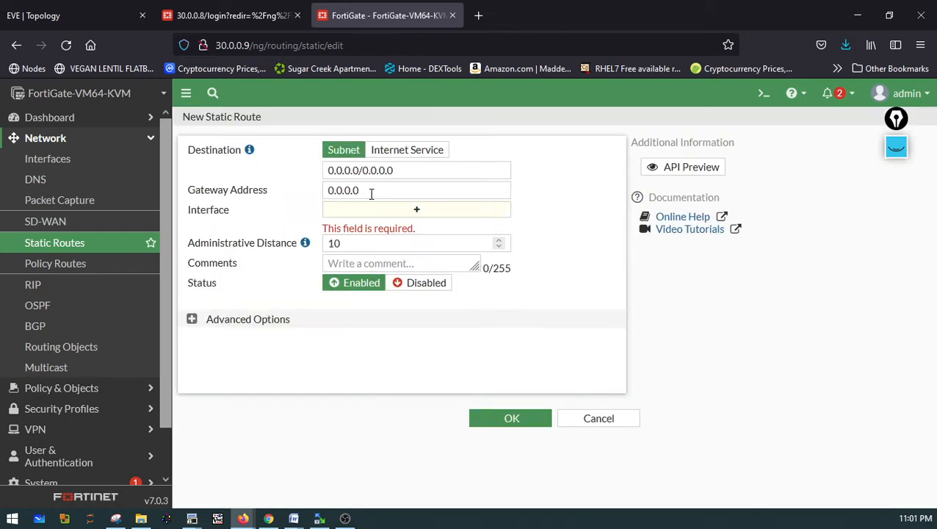
drag(360, 190, 308, 190)
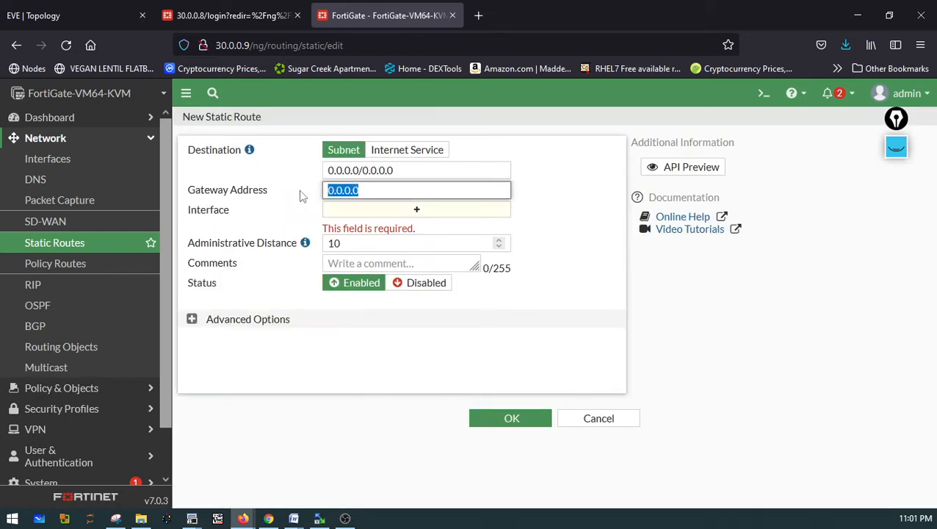
text(1)
click(419, 217)
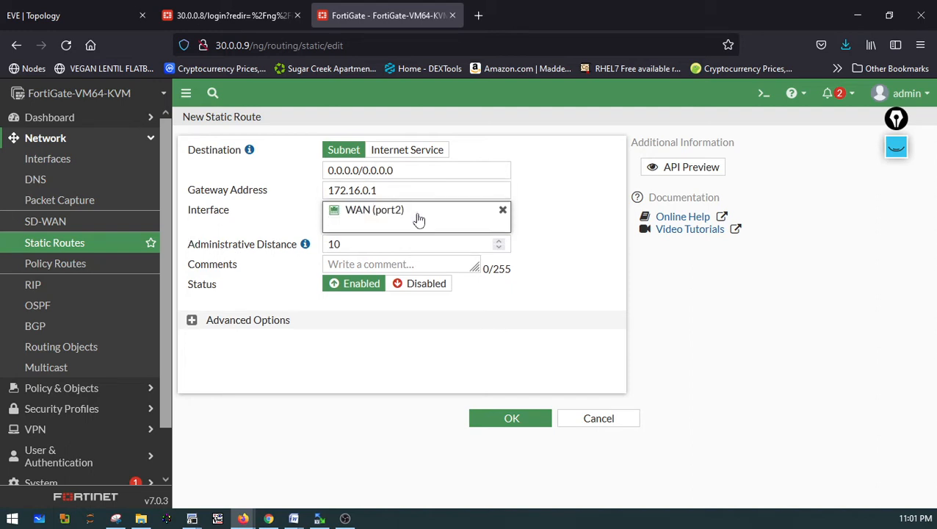
click(418, 217)
mouse_move(388, 219)
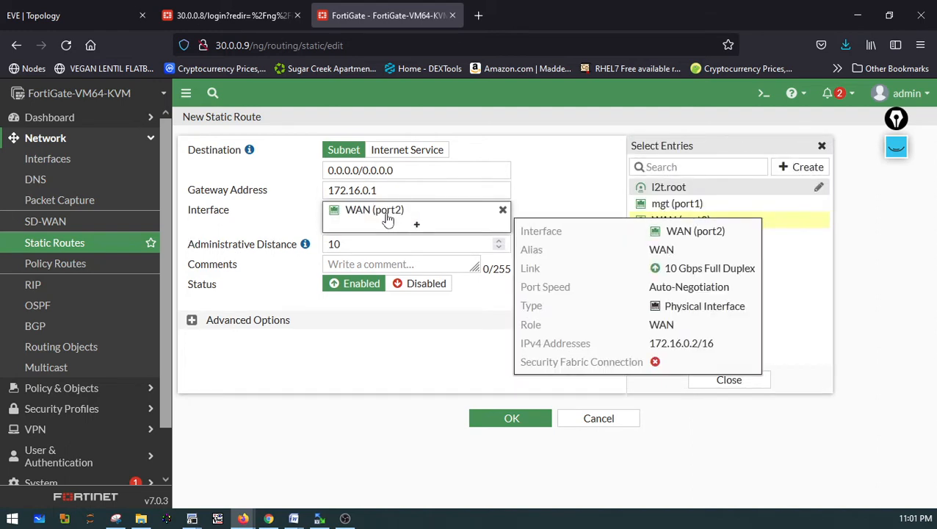
click(485, 378)
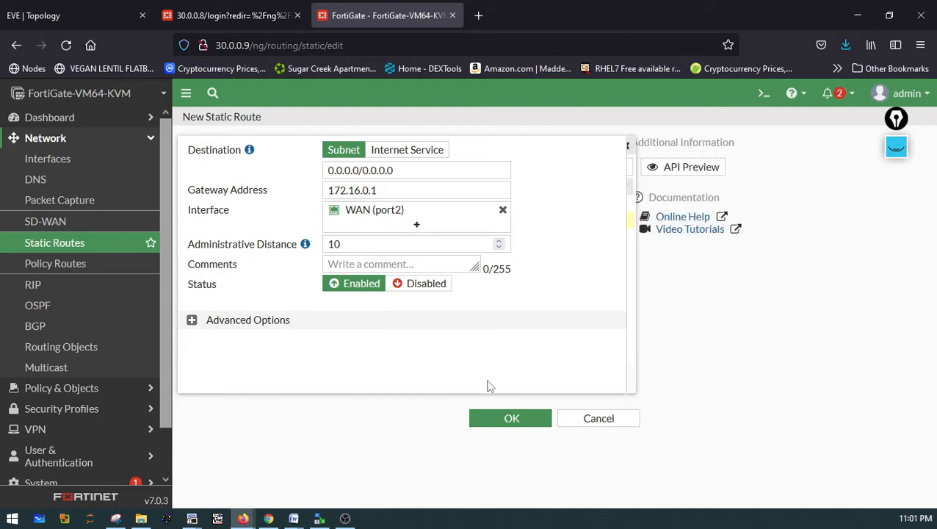
click(511, 420)
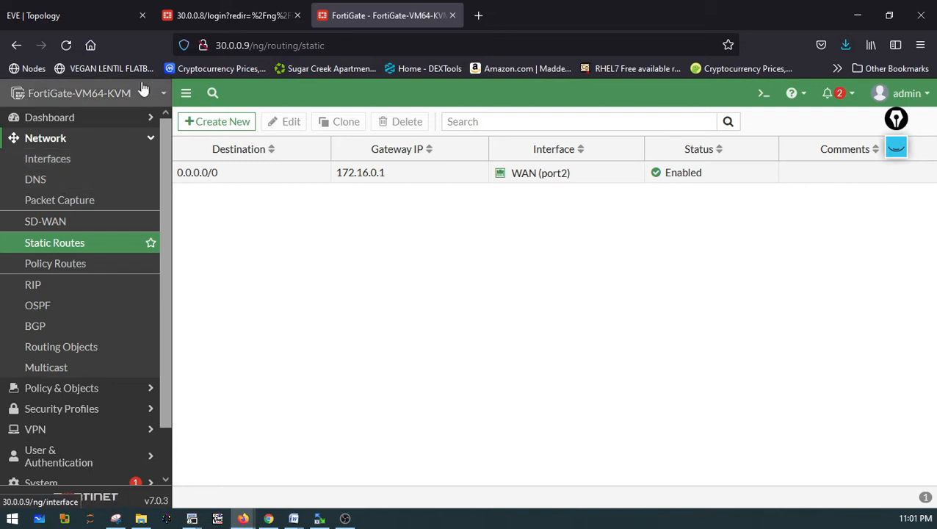
Switch to the second FortiGate tab and log in as admin with the account password
click(180, 16)
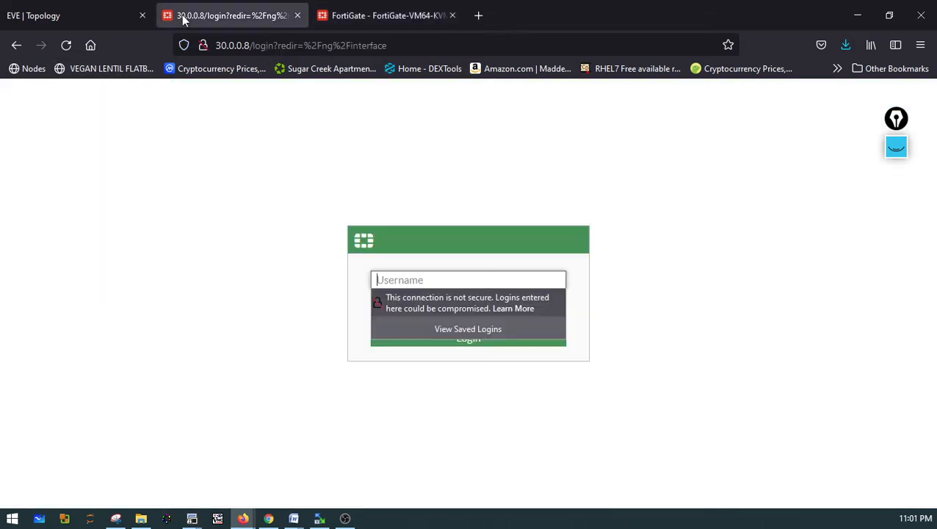
click(490, 278)
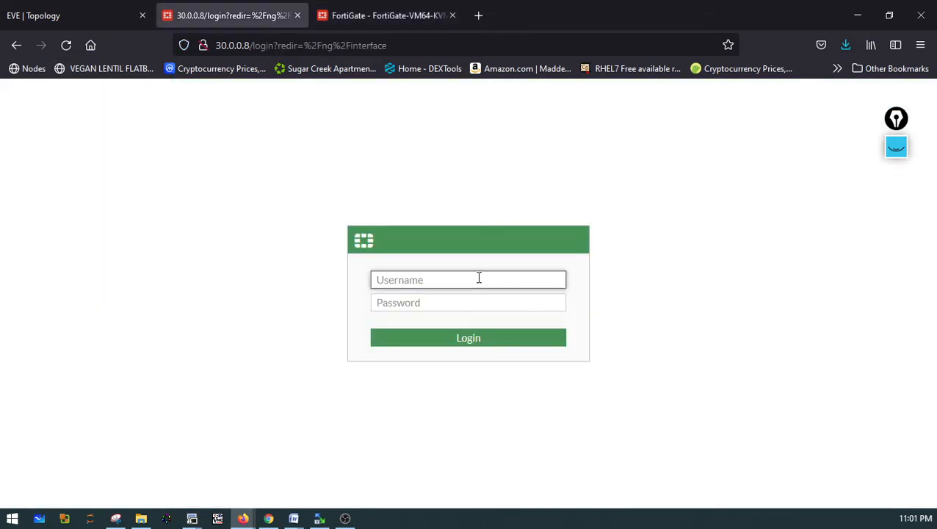
text(admin)
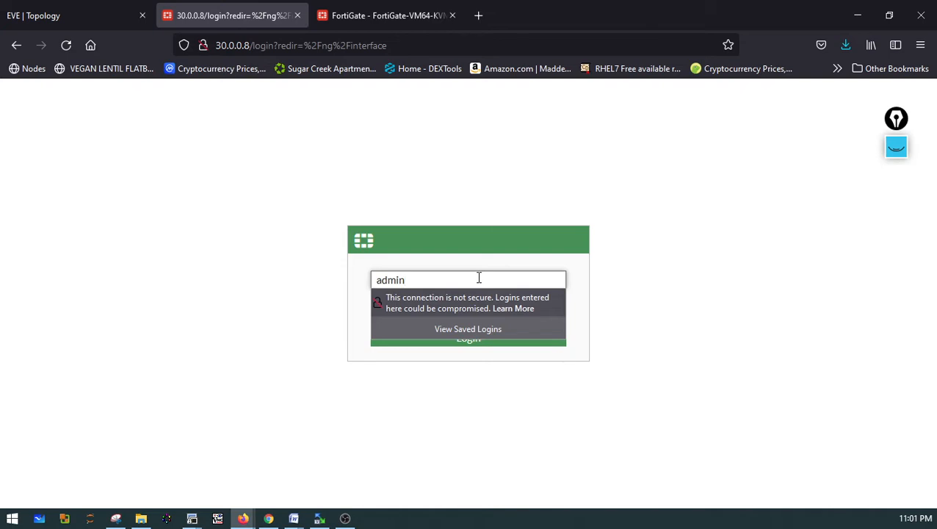
key(Tab)
text(admin)
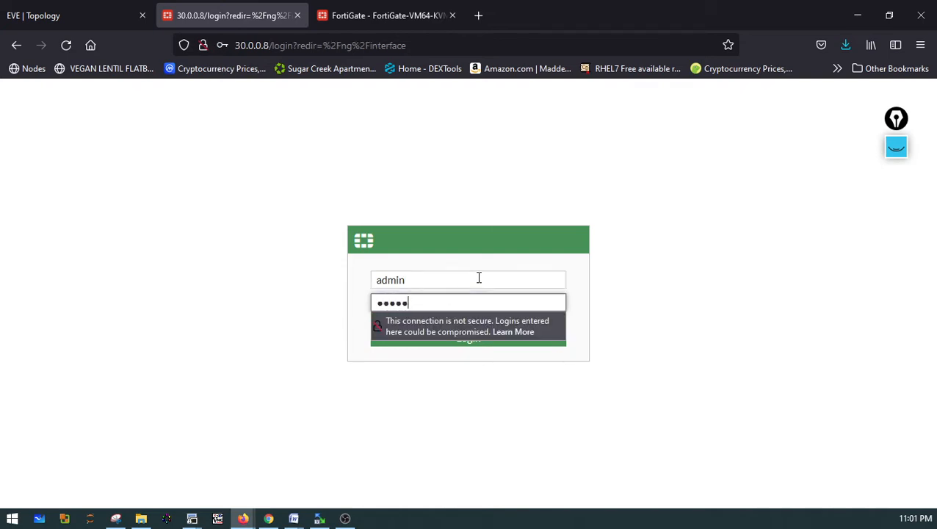
key(Return)
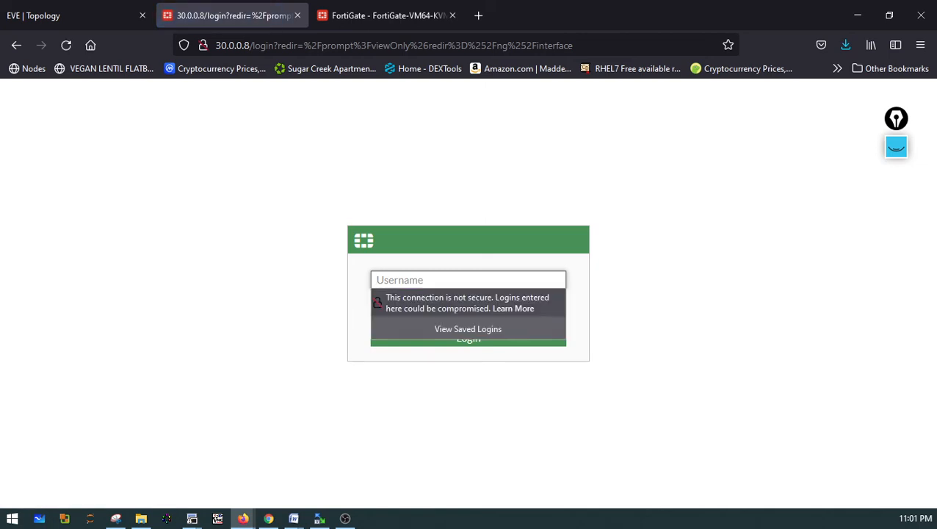
text(admin)
key(Tab)
text(admin12)
key(Return)
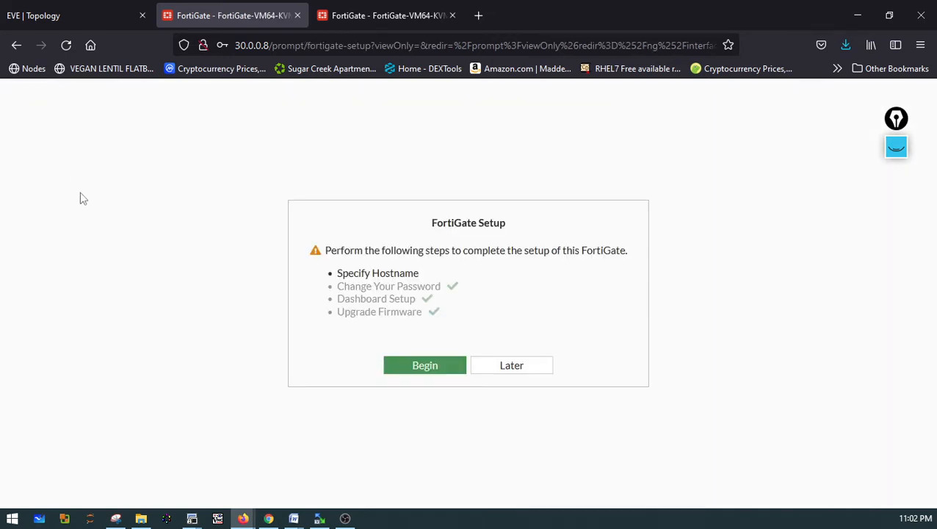
Postpone the setup prompt and expand the Routing widget on the Network dashboard to review routes
click(519, 367)
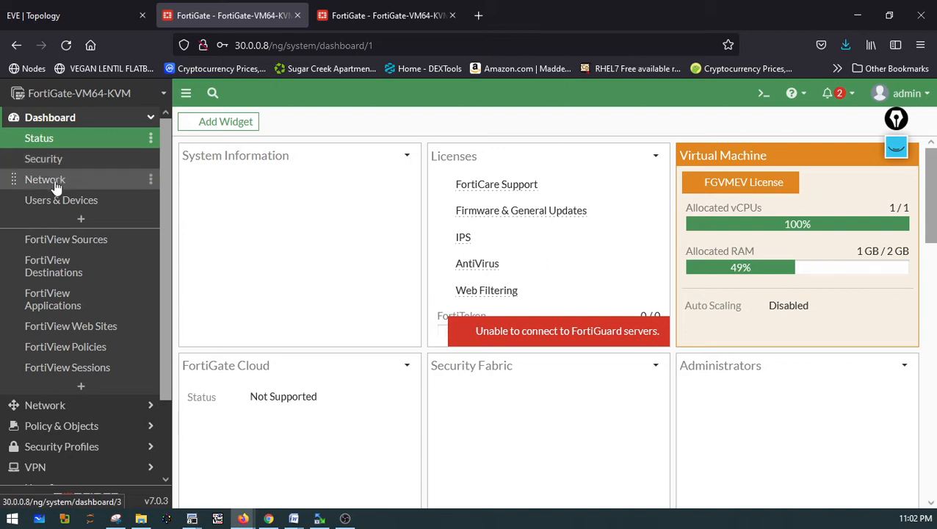
click(56, 188)
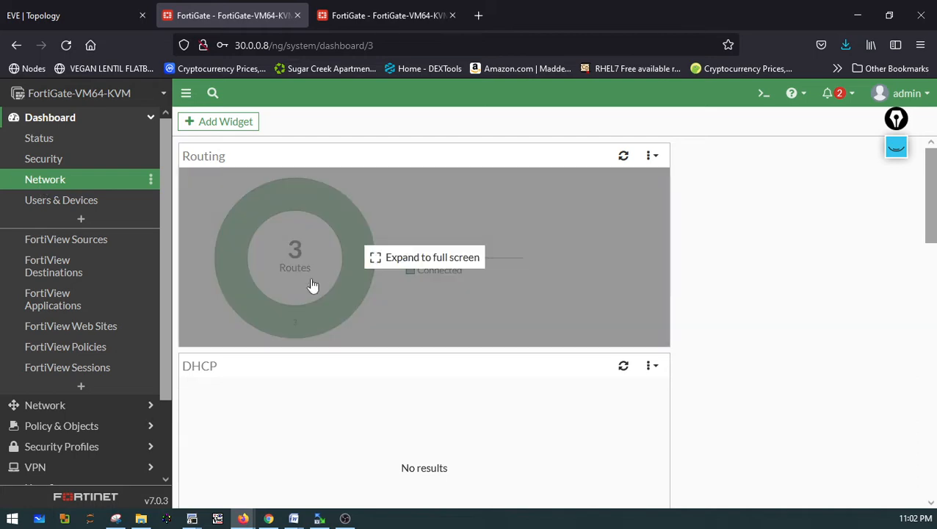
click(309, 273)
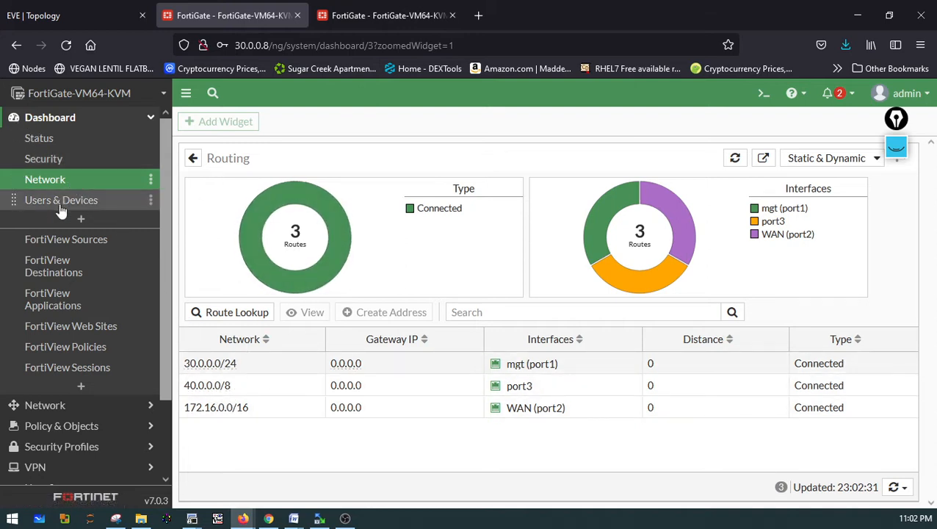
Create a default static route 0.0.0.0/0 with gateway 172.16.0.2 through the WAN (port2) interface
click(47, 127)
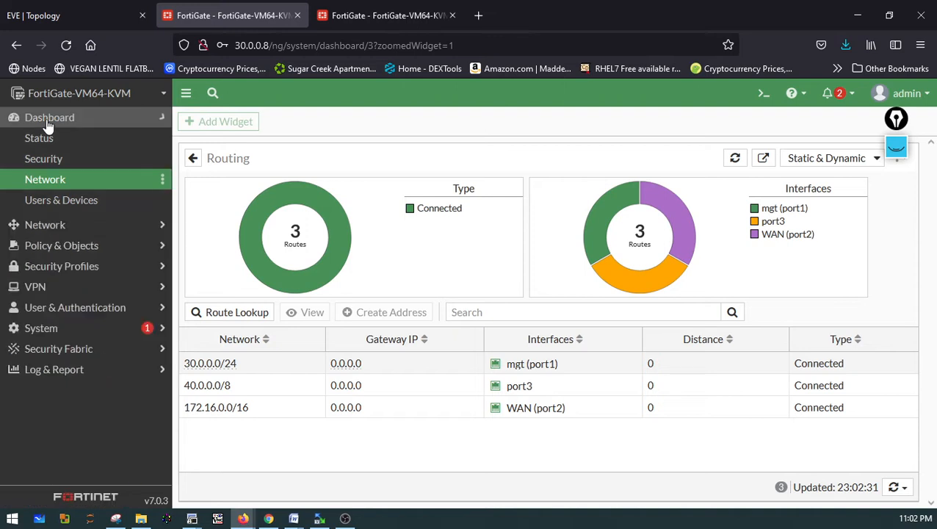
click(56, 146)
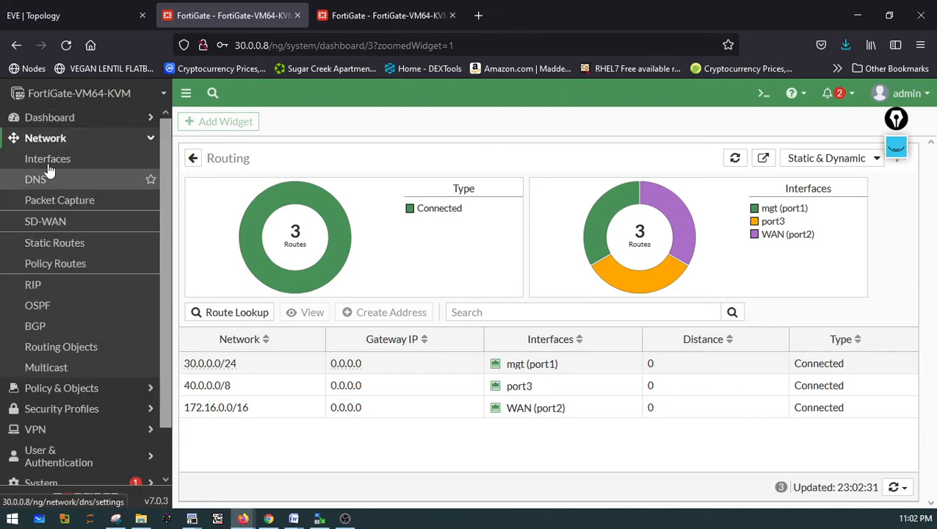
click(53, 252)
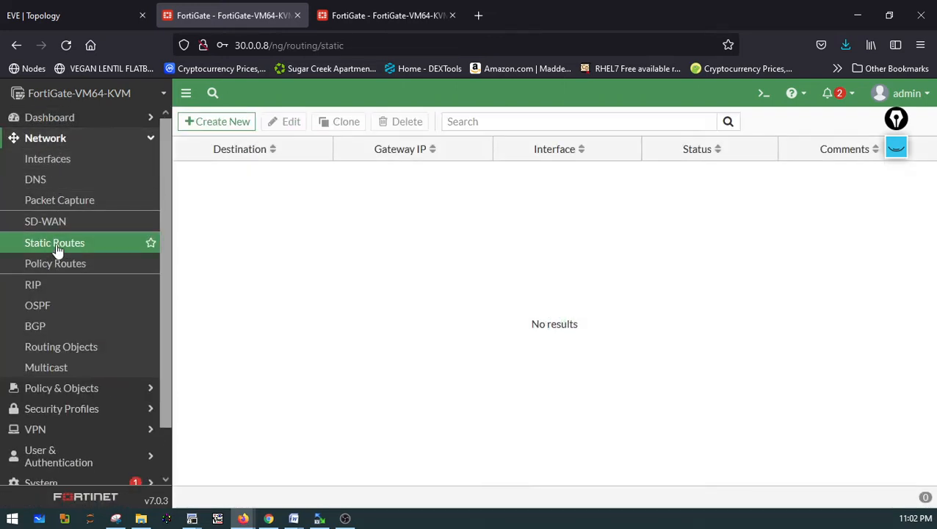
click(192, 126)
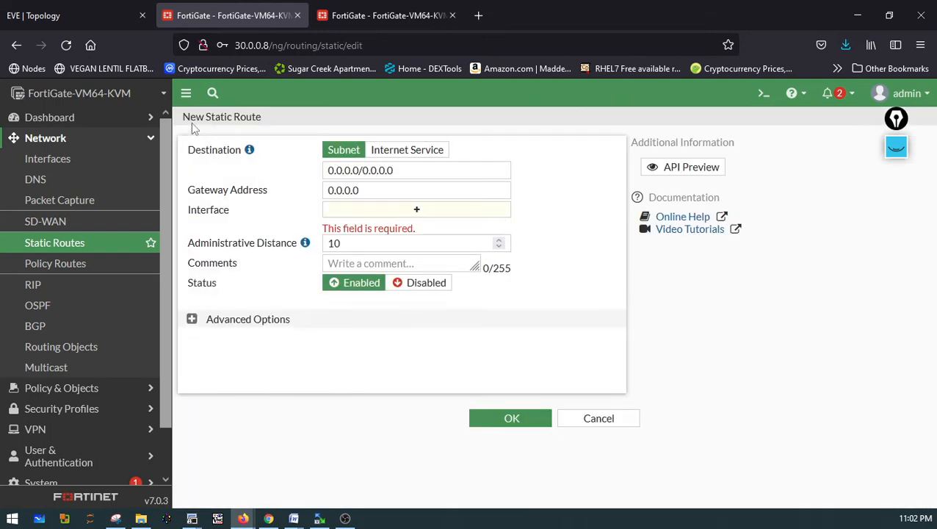
click(369, 190)
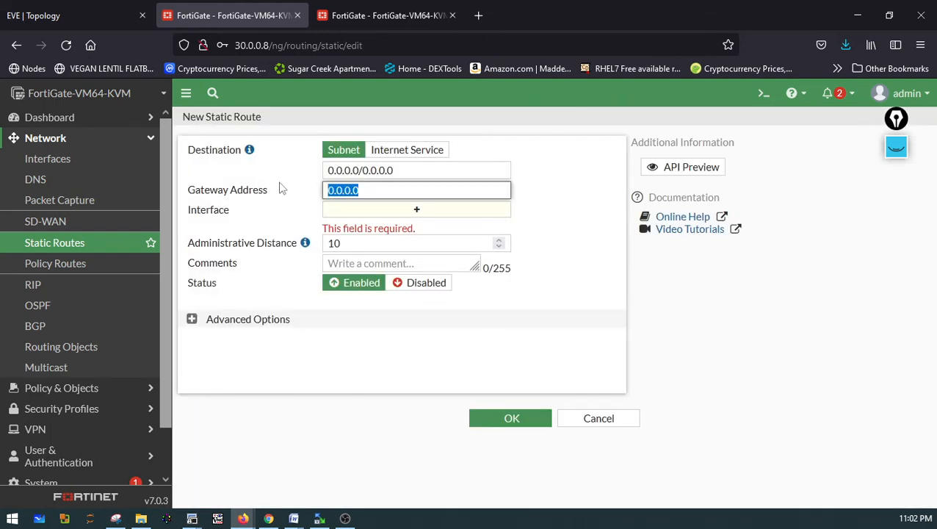
text(172.16.0.2)
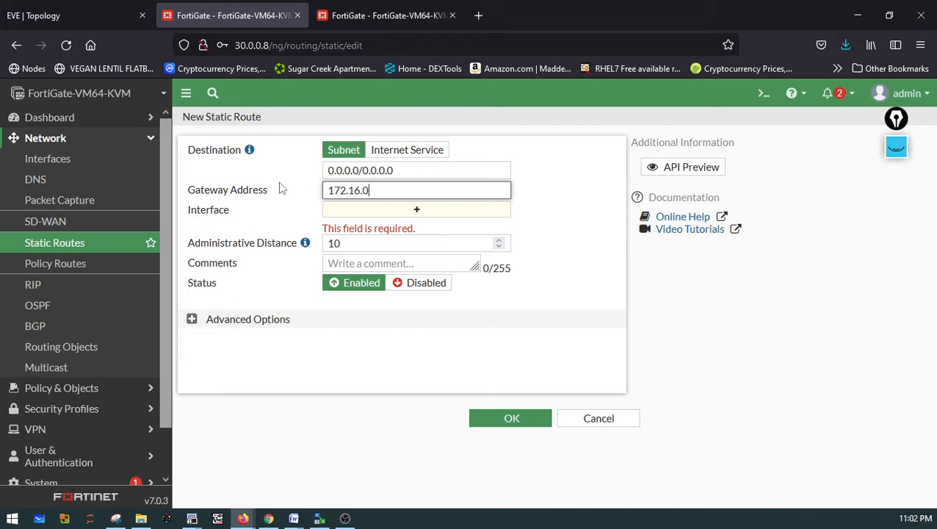
click(337, 213)
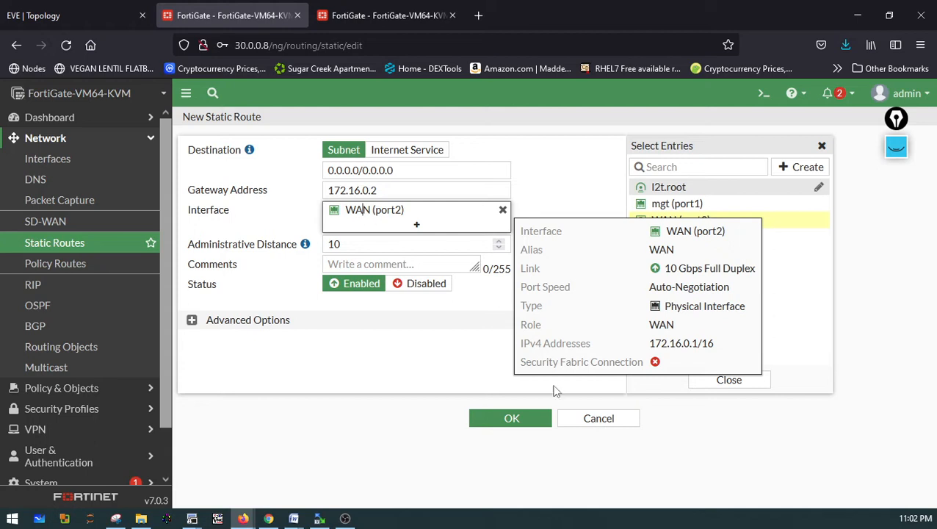
click(540, 419)
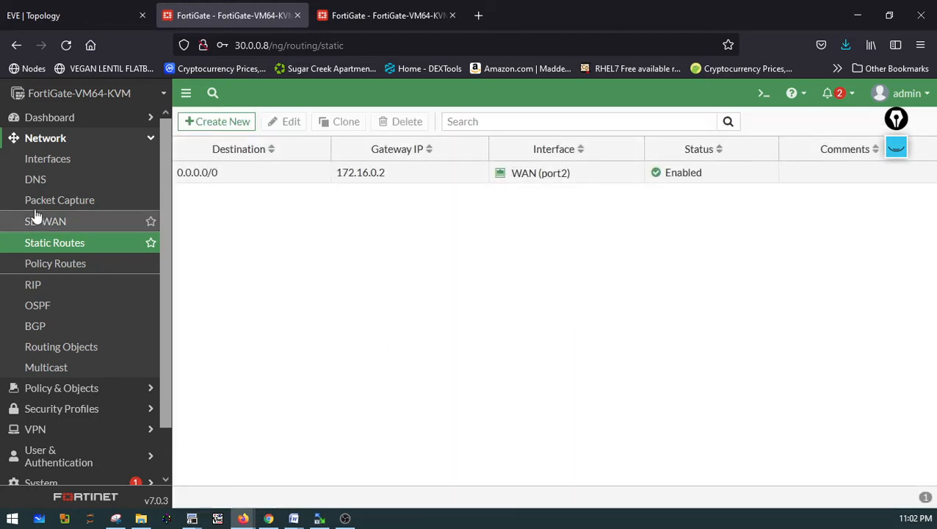
Open the CLI console, run execute ping 172.16.0.2 to test the peer WAN address, and close the console
click(48, 141)
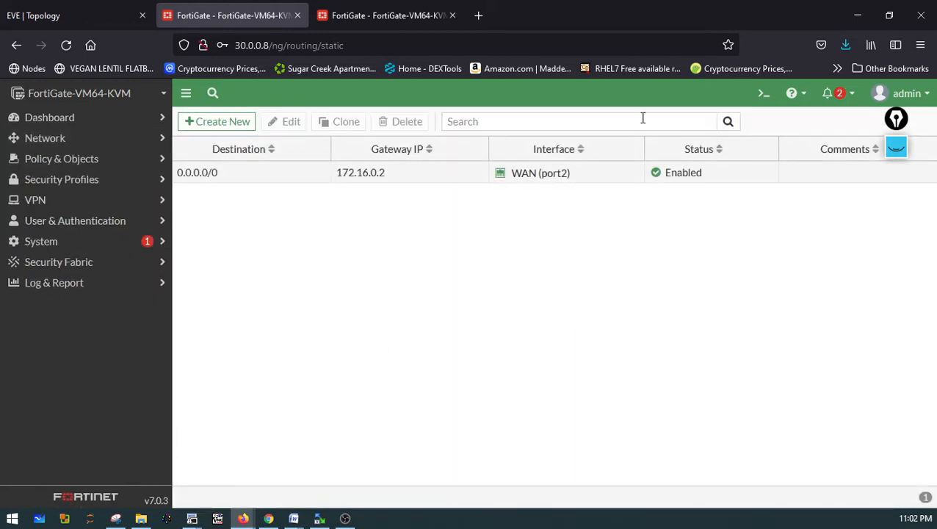
click(763, 93)
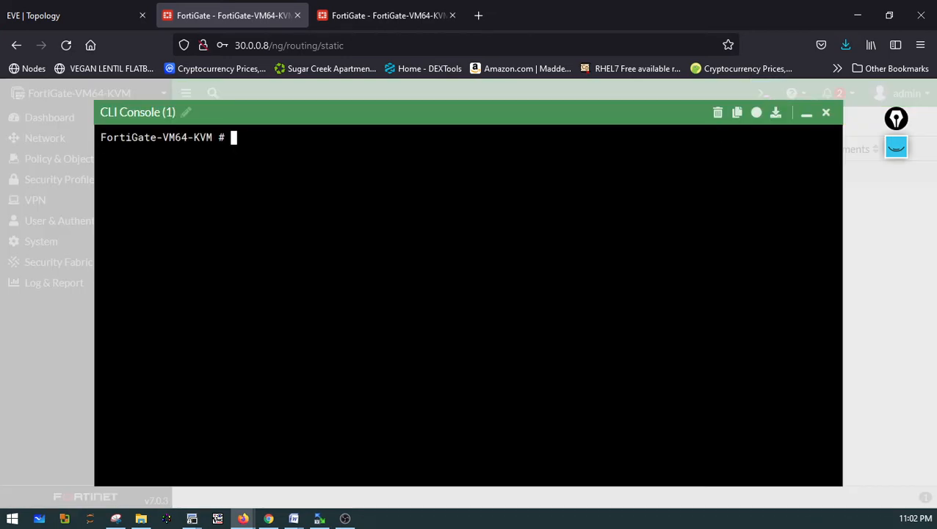
text(execute ping)
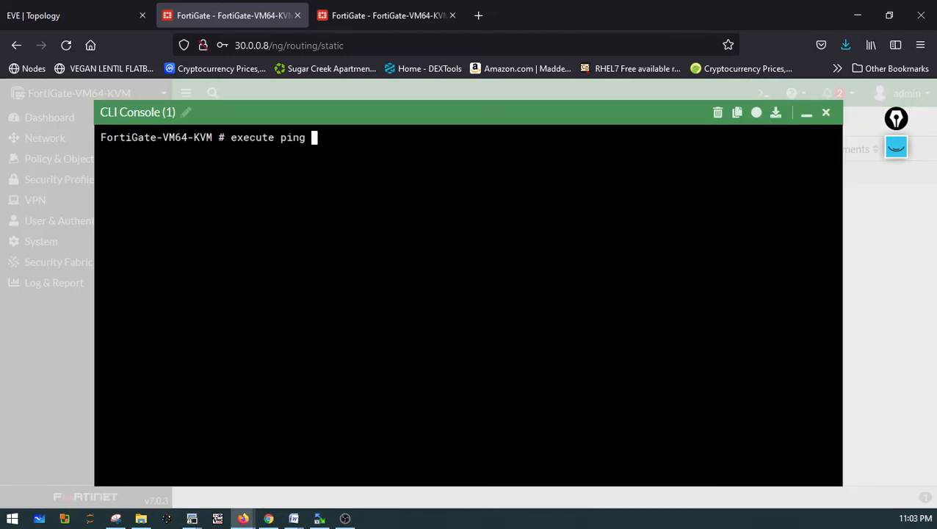
text( 172.16.0.2)
key(Return)
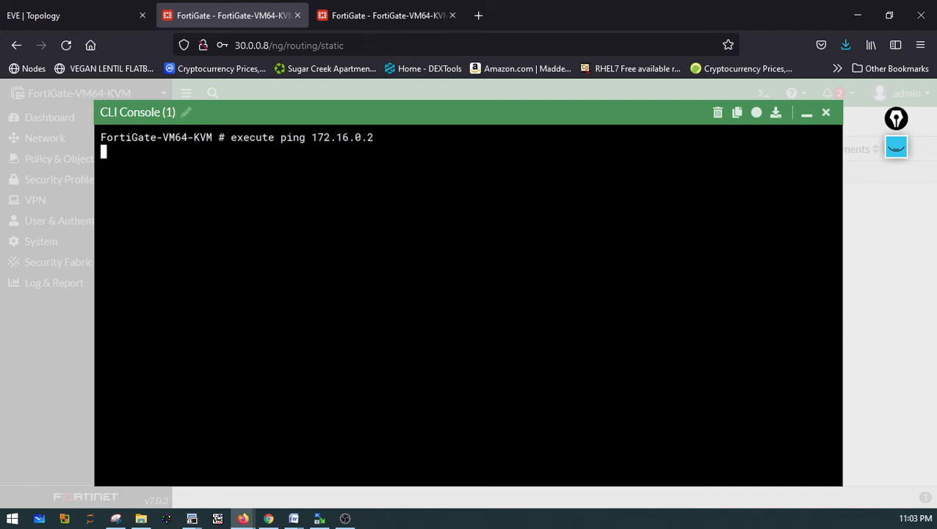
click(825, 114)
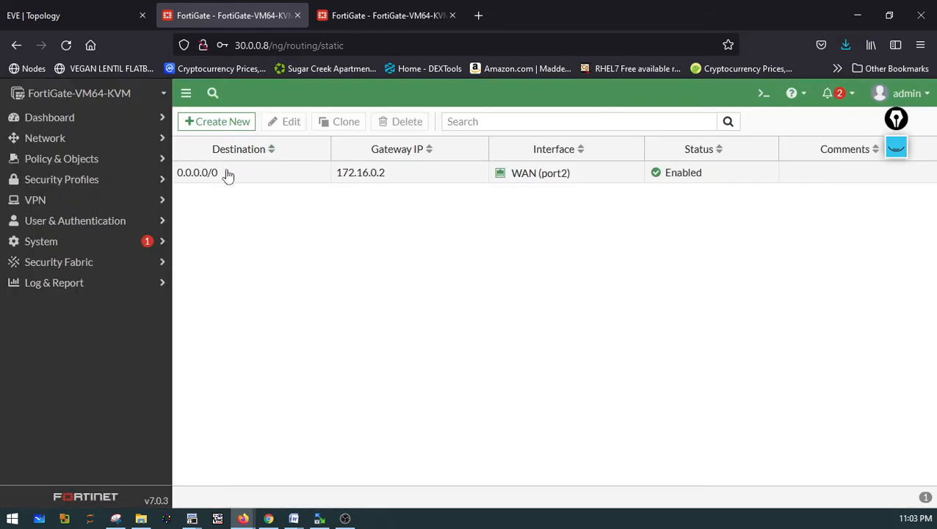
click(44, 164)
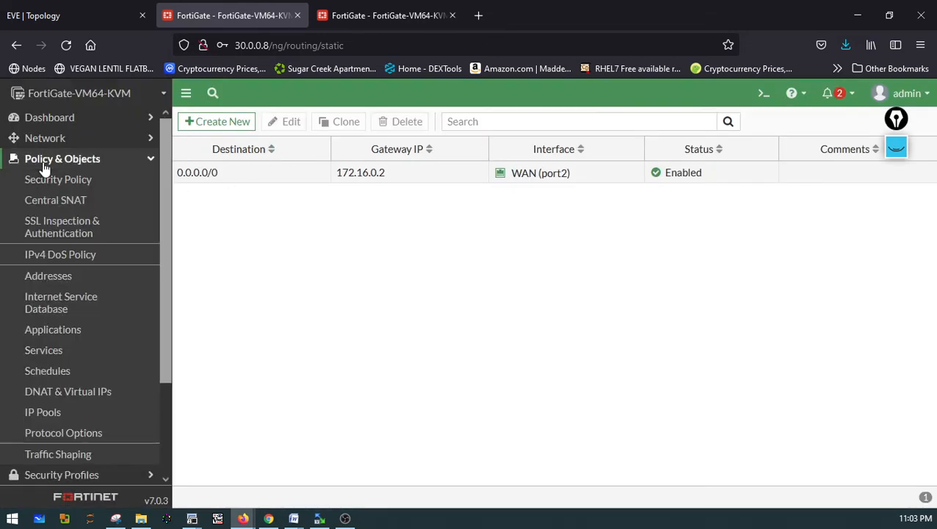
click(52, 182)
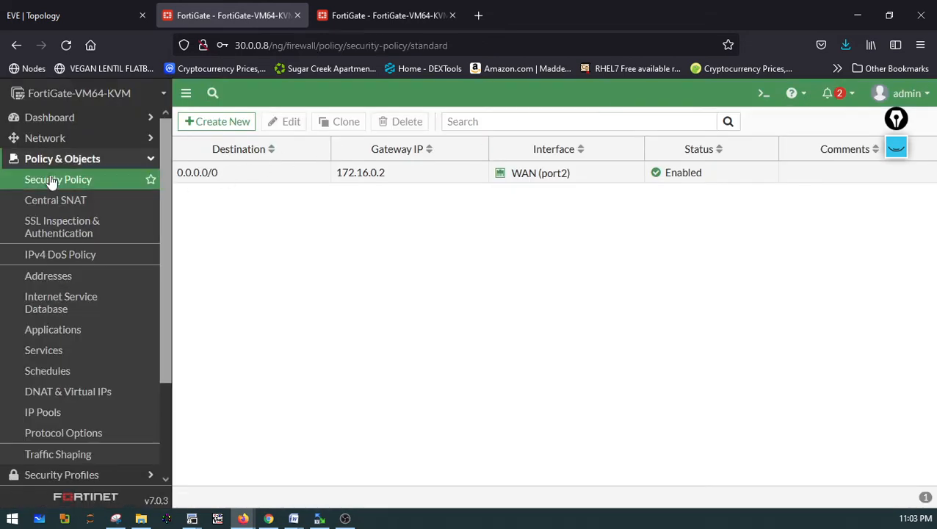
click(224, 132)
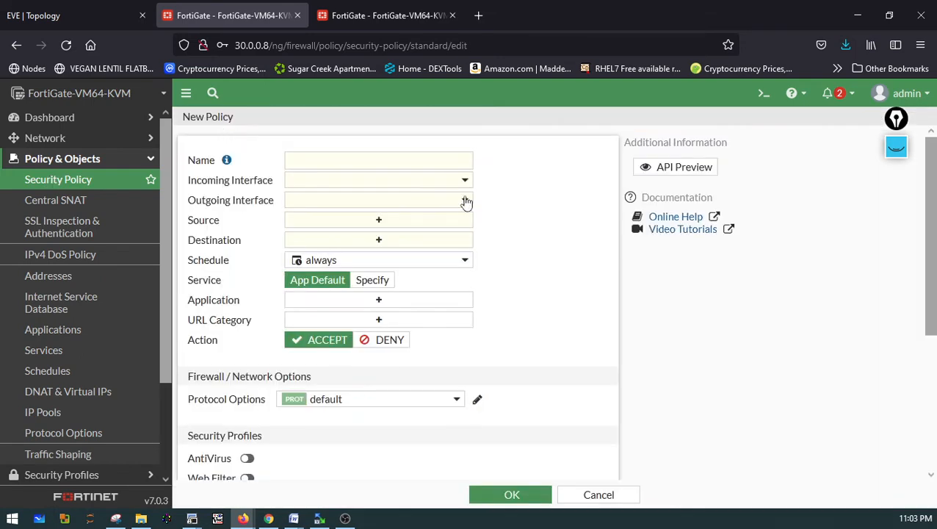
click(383, 159)
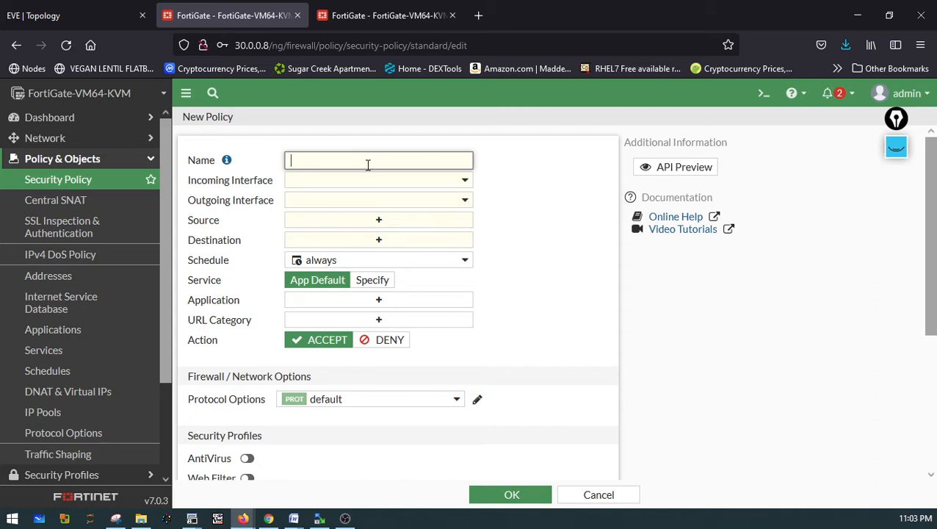
click(49, 208)
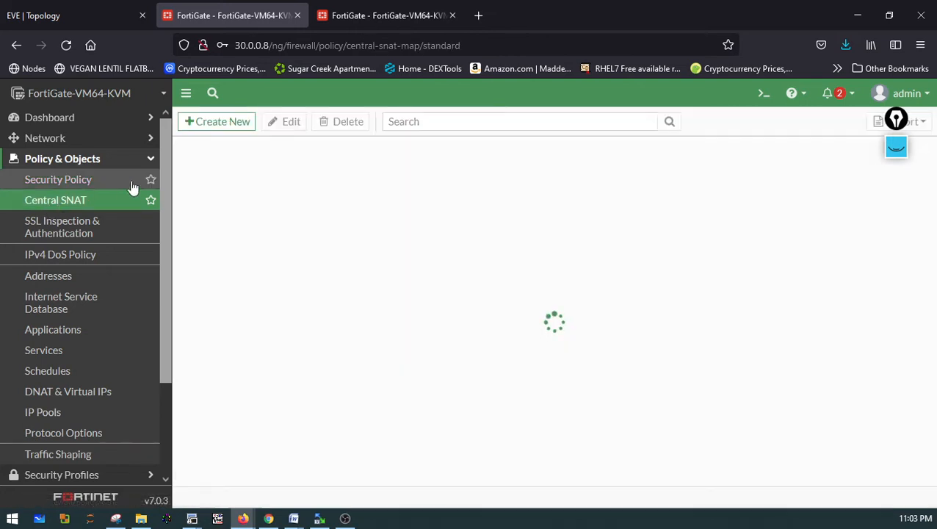
click(204, 123)
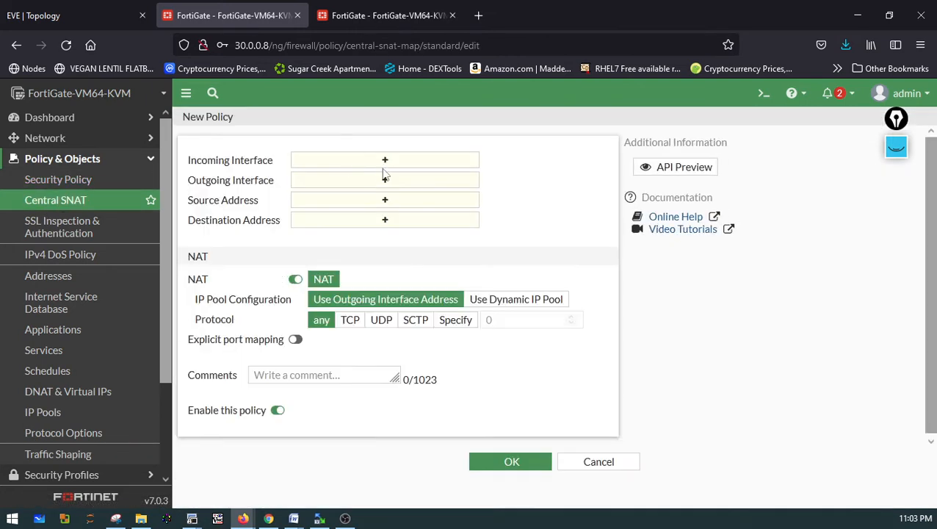
click(381, 167)
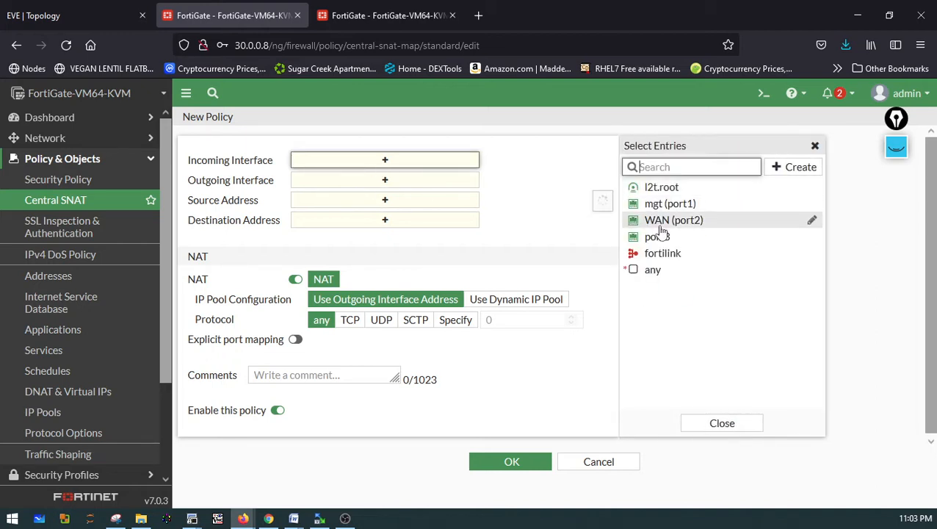
mouse_move(684, 249)
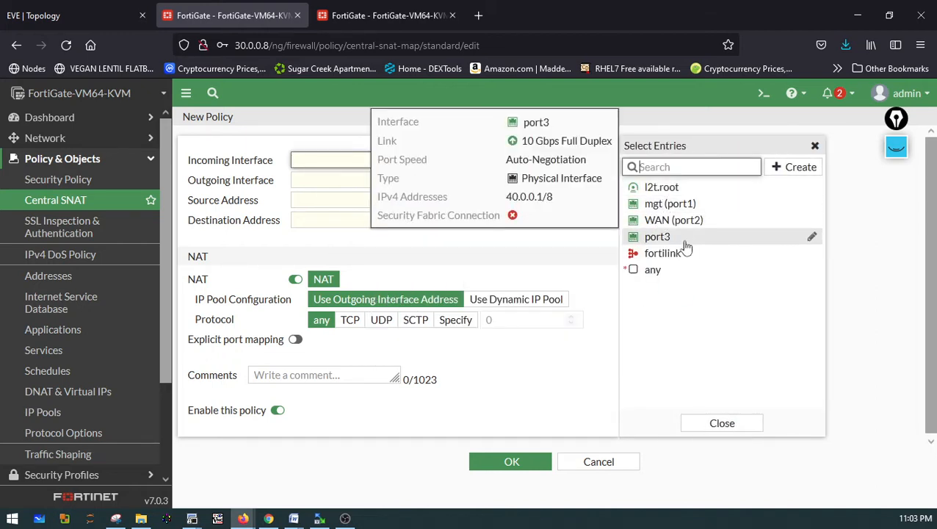
Edit the port3 interface, setting its alias to LAN and its role to LAN, and save
click(37, 144)
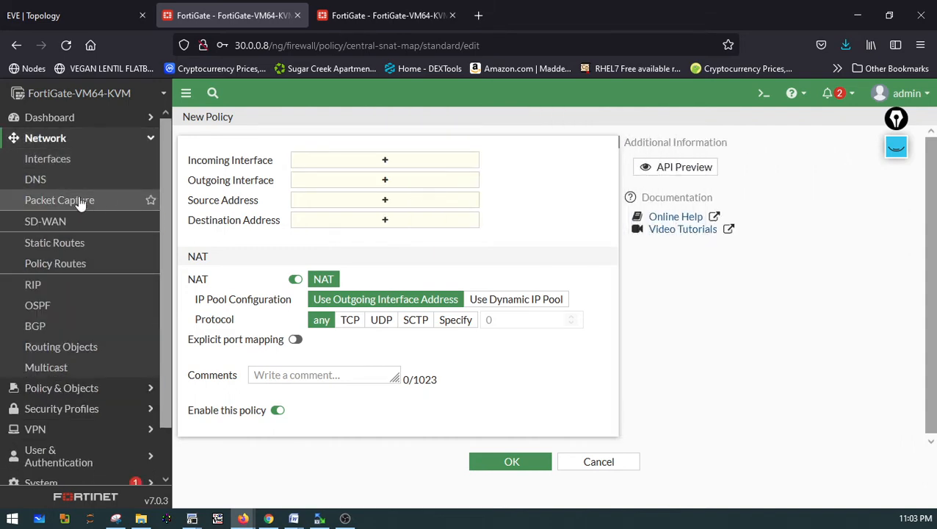
click(49, 160)
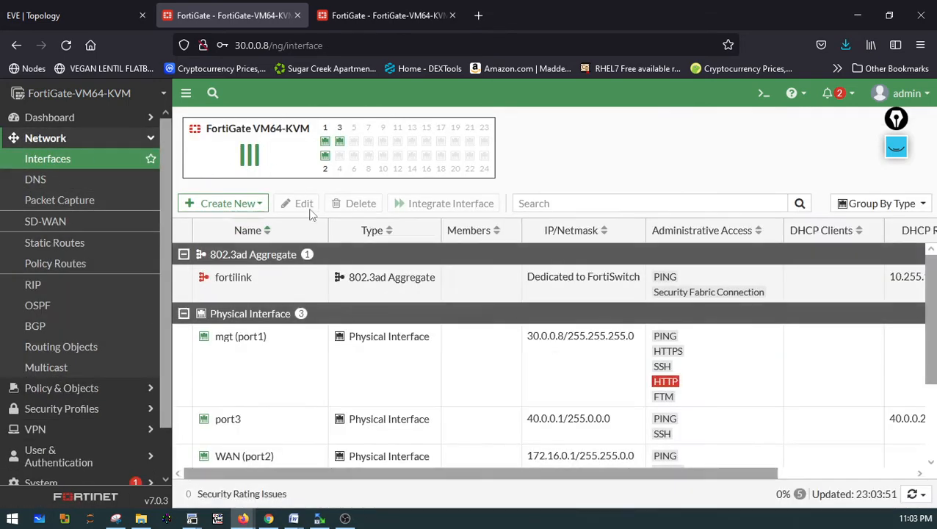
click(209, 423)
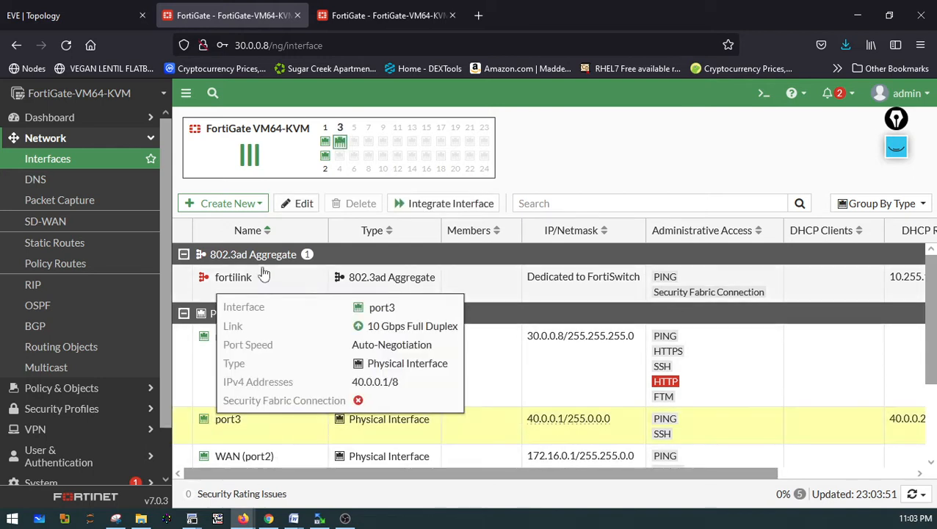
click(280, 207)
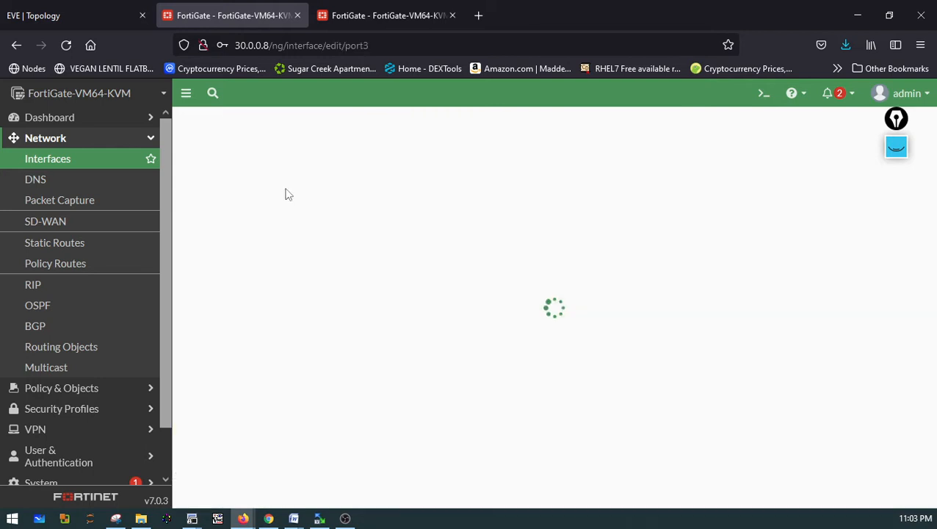
click(282, 174)
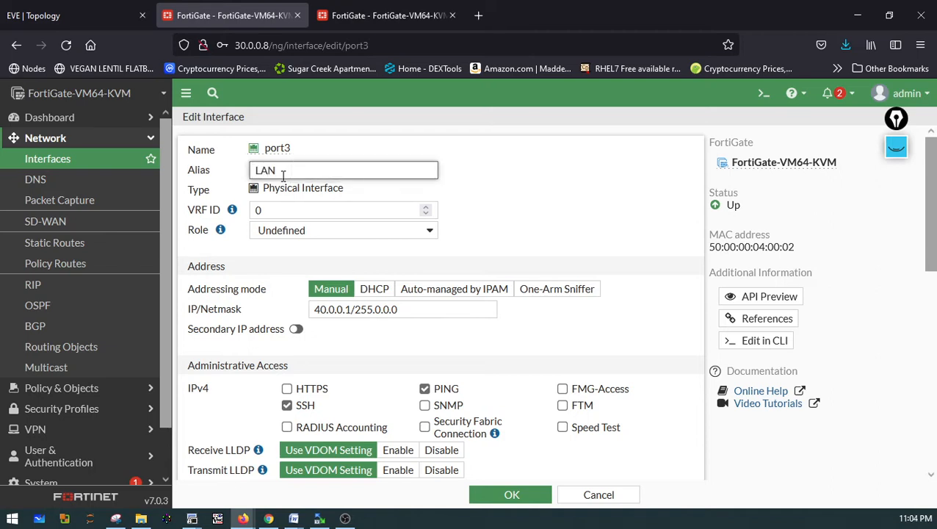
click(272, 229)
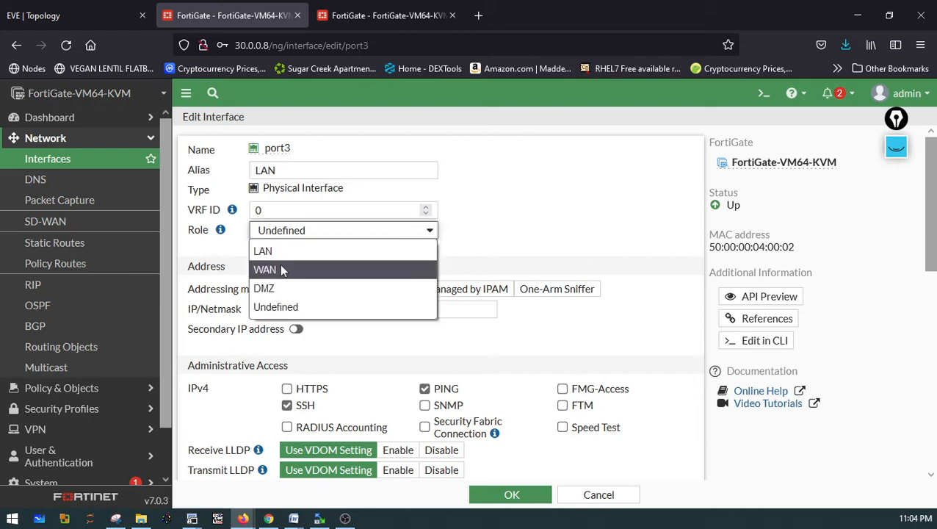
click(270, 250)
scroll(507, 470, down, 4)
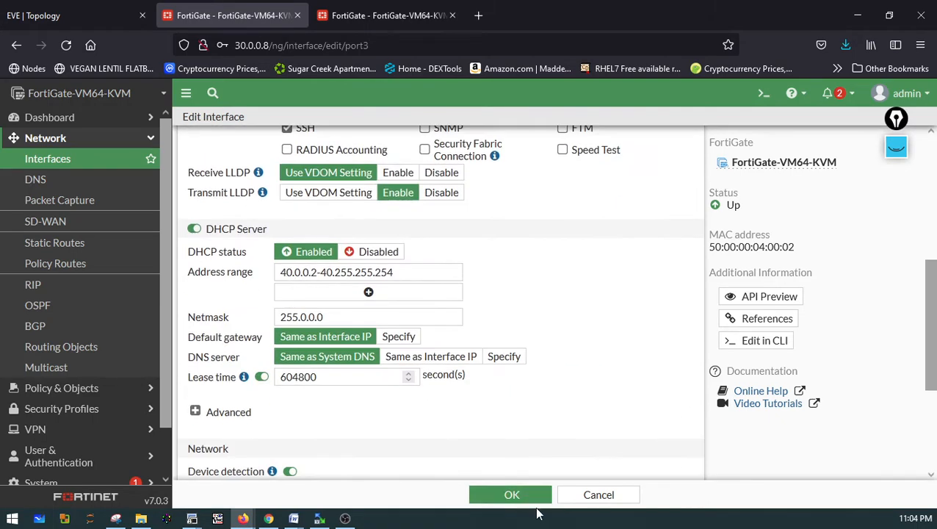
click(532, 503)
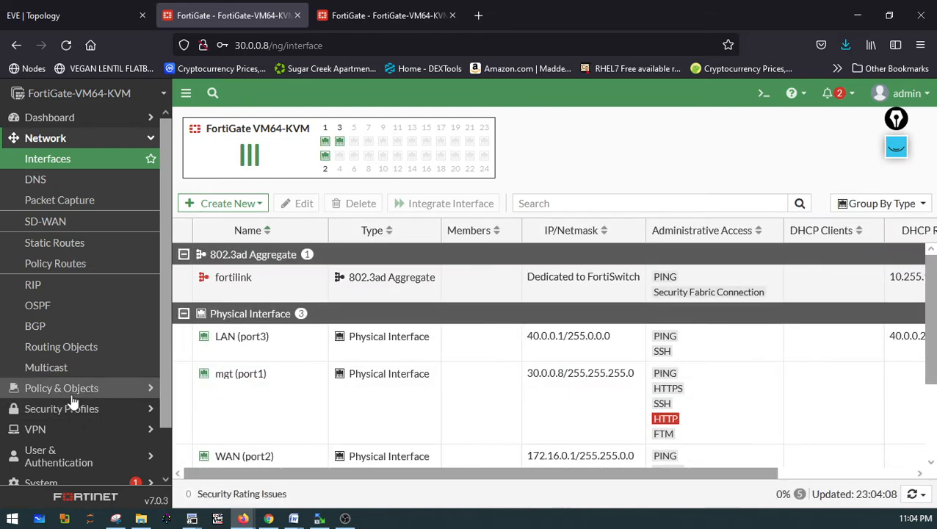
Create a Central SNAT policy from LAN (port3) to WAN (port2) with source and destination addresses all
click(69, 389)
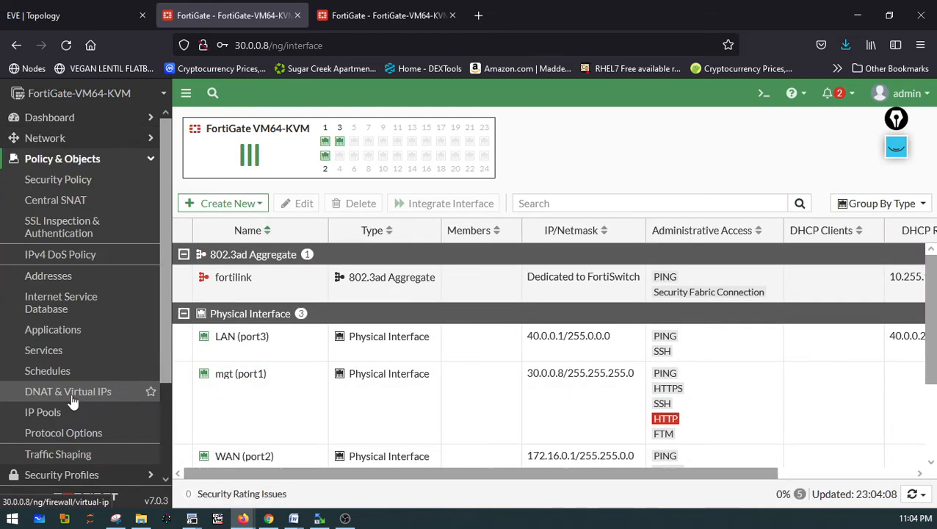
click(53, 206)
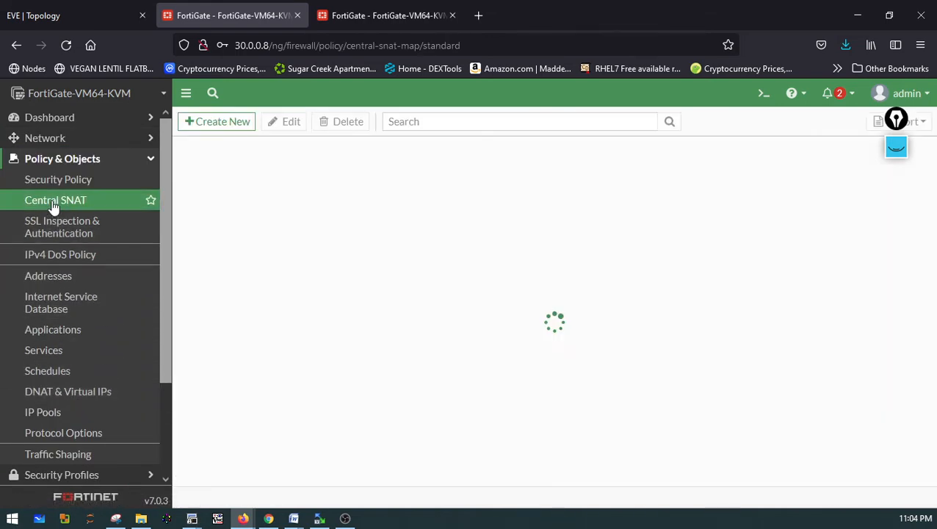
click(208, 122)
click(329, 163)
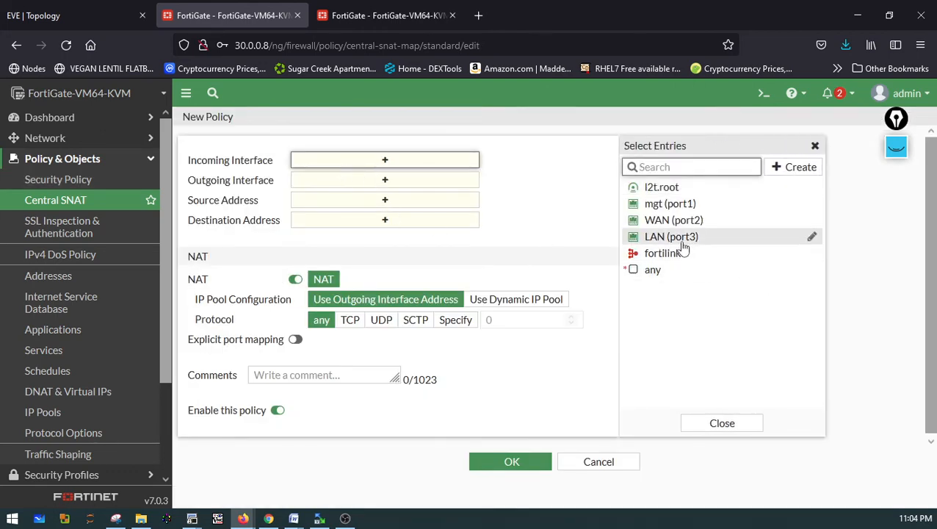
click(665, 237)
click(402, 193)
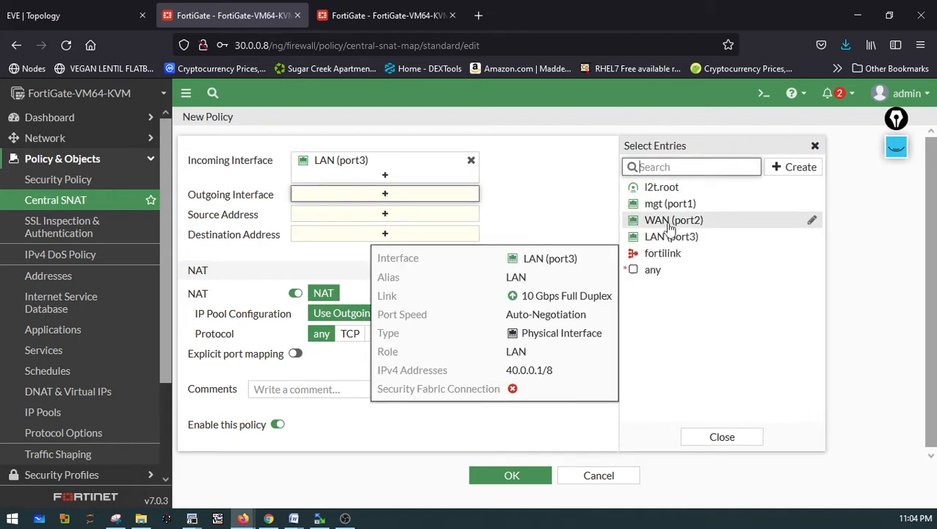
click(672, 219)
click(356, 230)
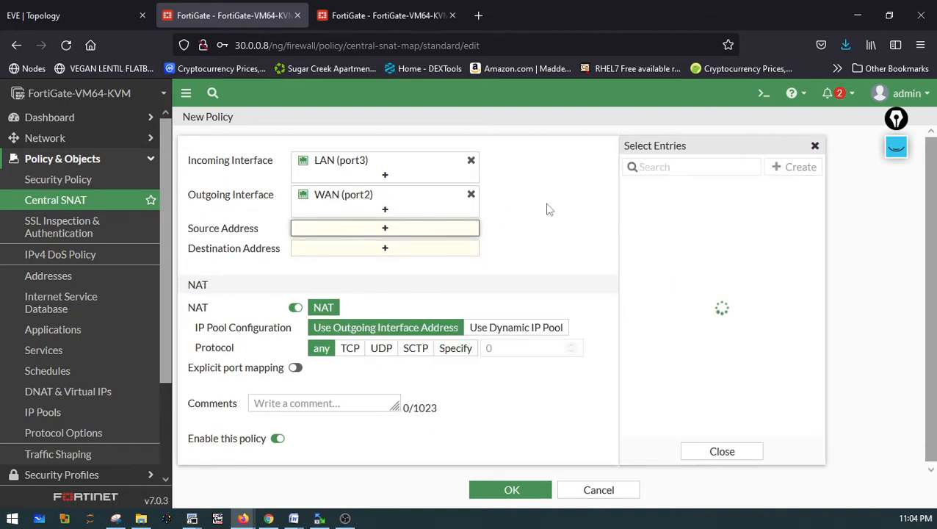
click(650, 207)
click(360, 263)
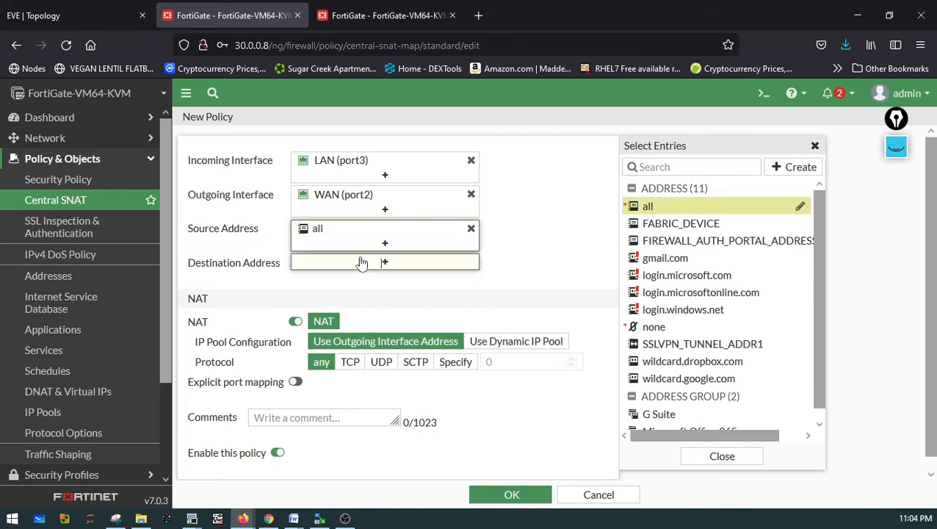
click(649, 206)
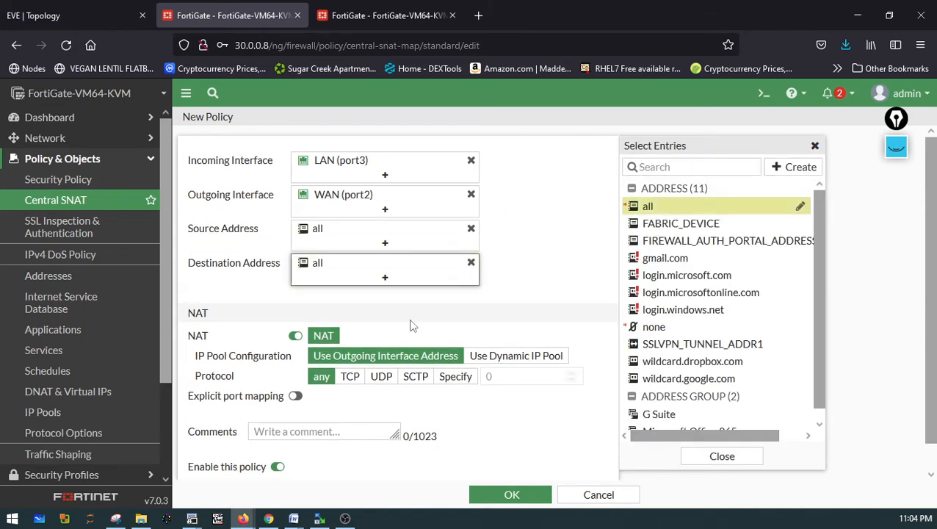
click(514, 494)
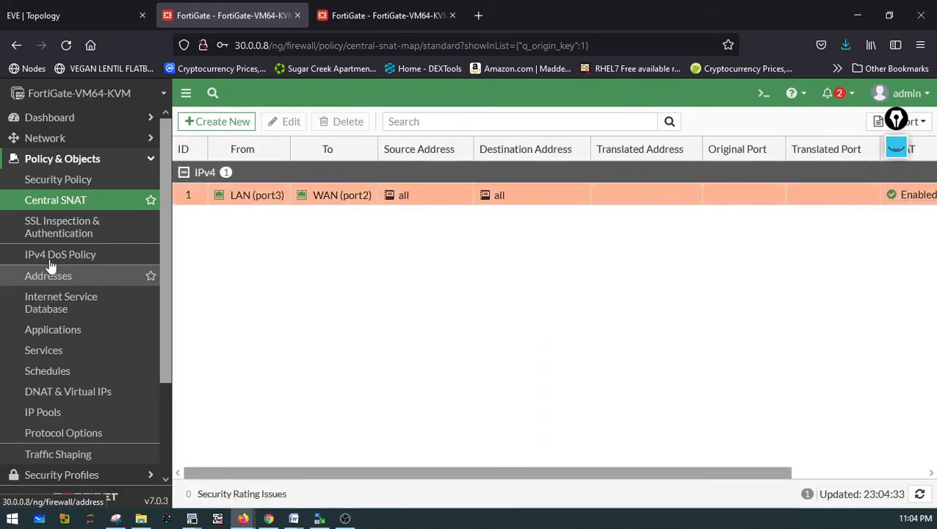
Switch to the second FortiGate, open the CLI console and run execute ping 172.16.0.1
click(344, 25)
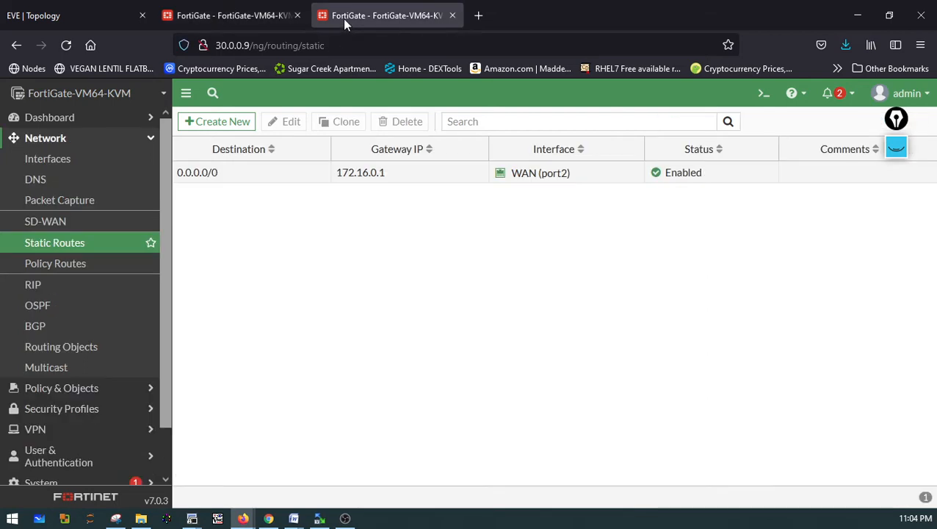
click(763, 94)
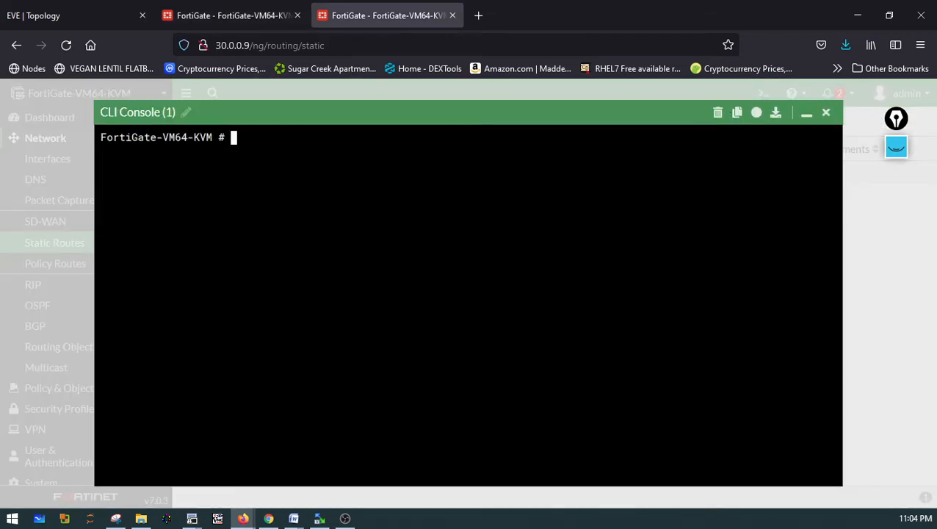
text(execute ping 172.16.0.1)
key(Return)
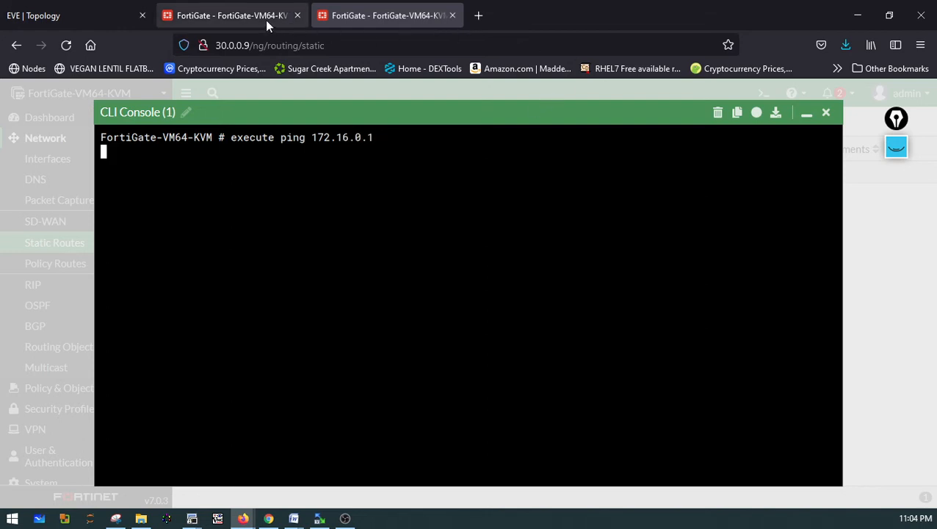
On the first FortiGate, create security policy LAN-TO-WAN from LAN (port3) to WAN (port2) with source and destination all
click(231, 20)
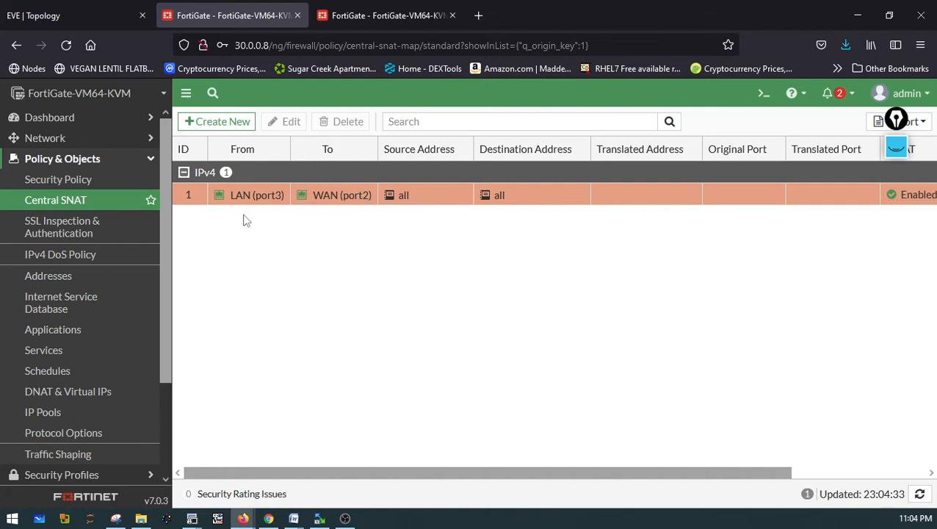
click(53, 181)
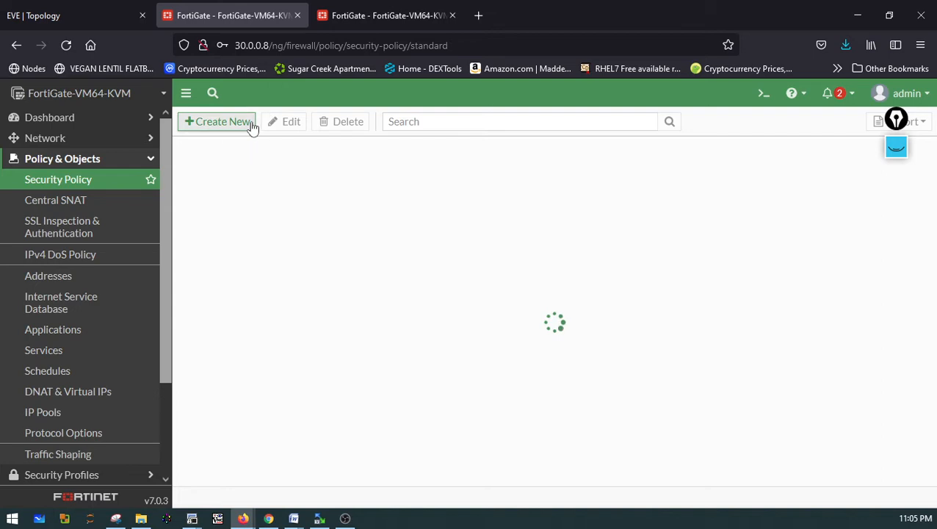
click(249, 124)
click(338, 163)
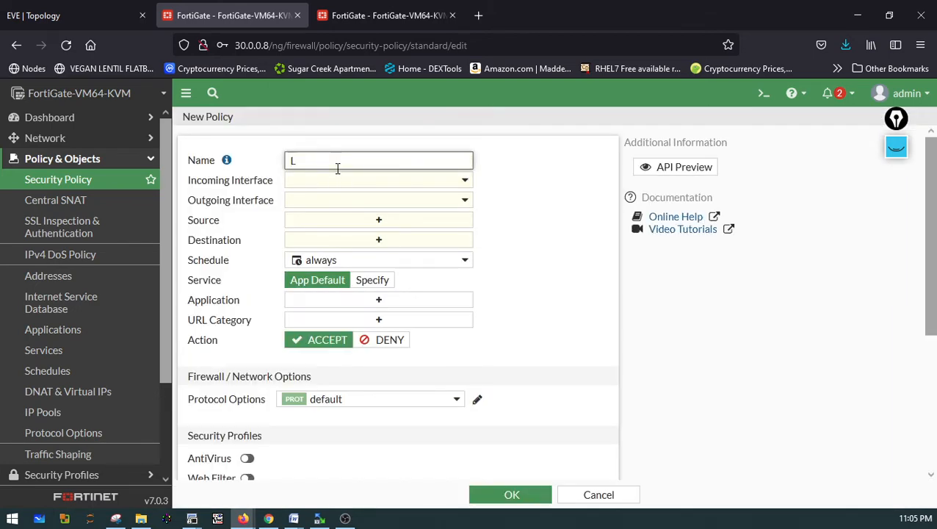
text(LAN-TO-WAN)
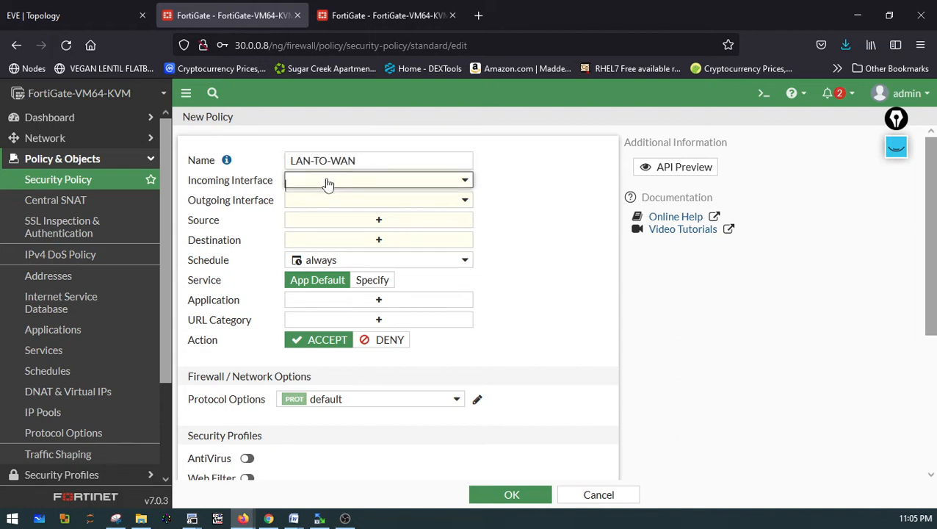
click(324, 180)
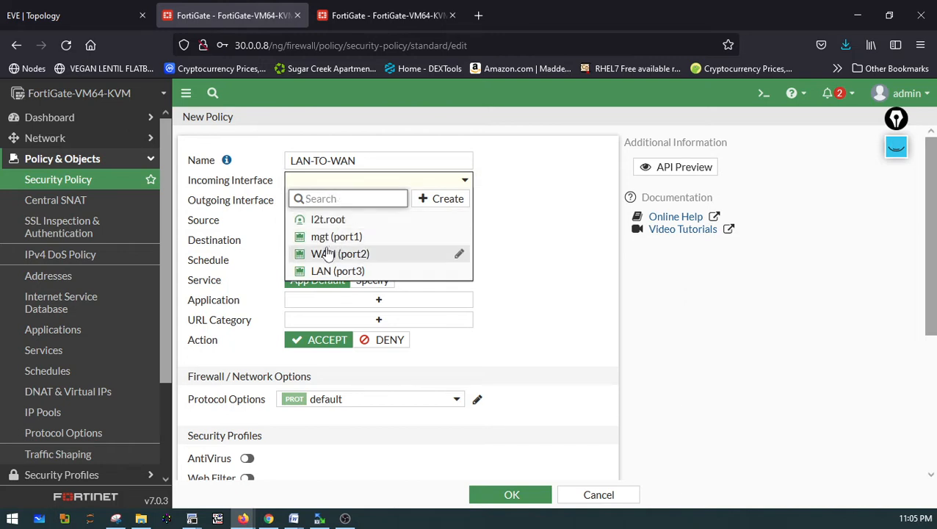
click(334, 272)
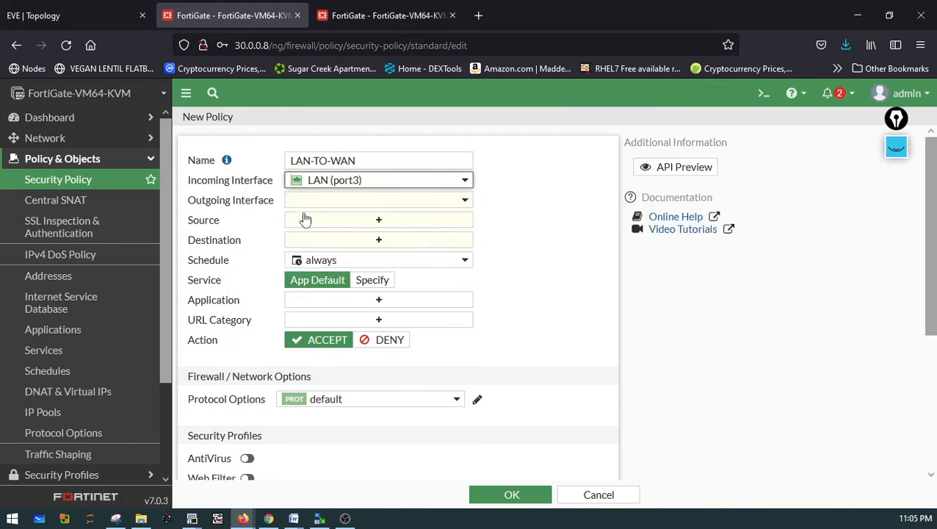
click(309, 201)
click(319, 274)
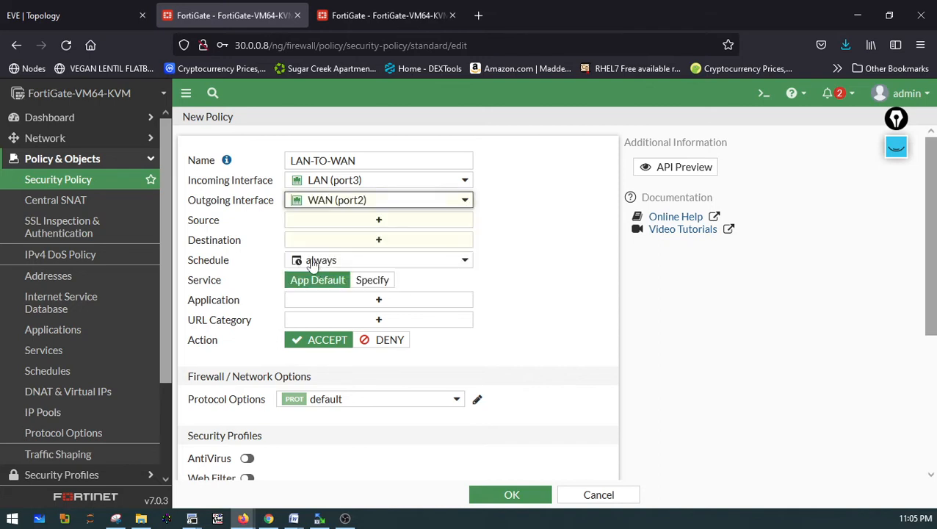
click(354, 222)
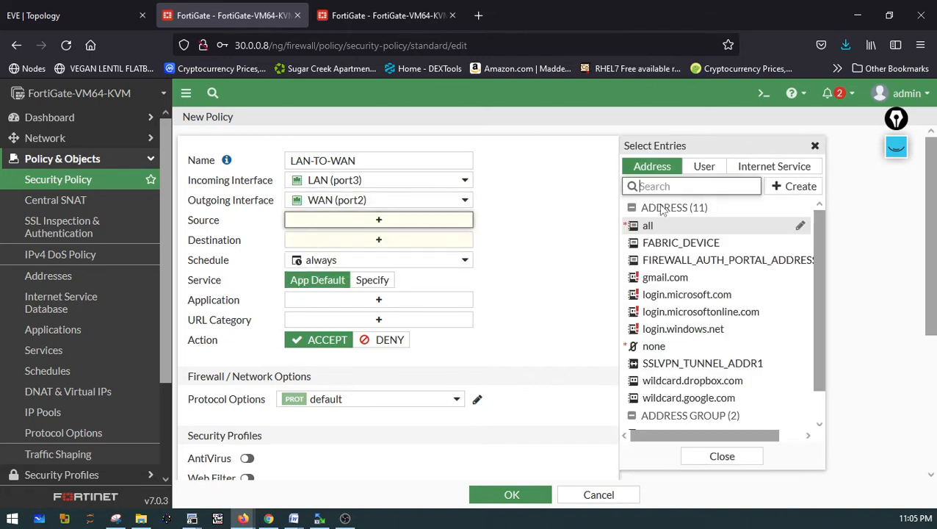
click(646, 227)
click(378, 254)
click(642, 225)
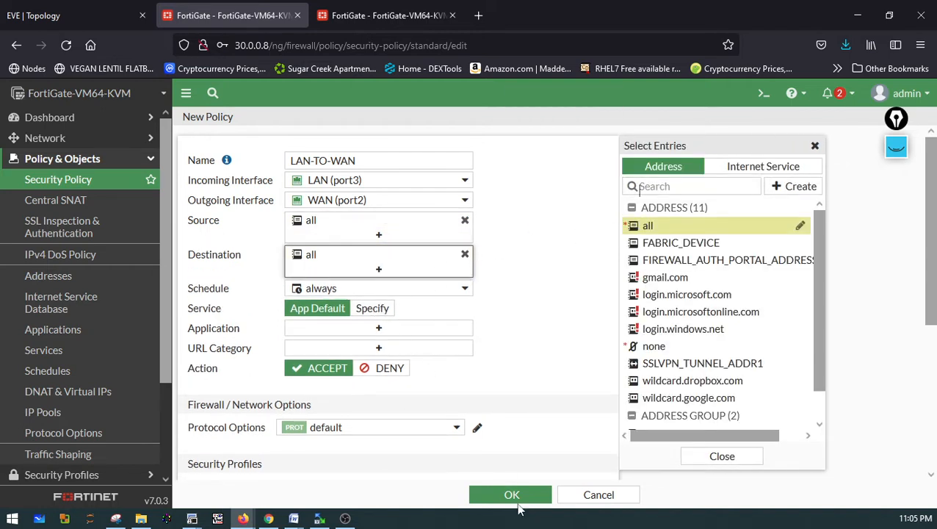
click(512, 495)
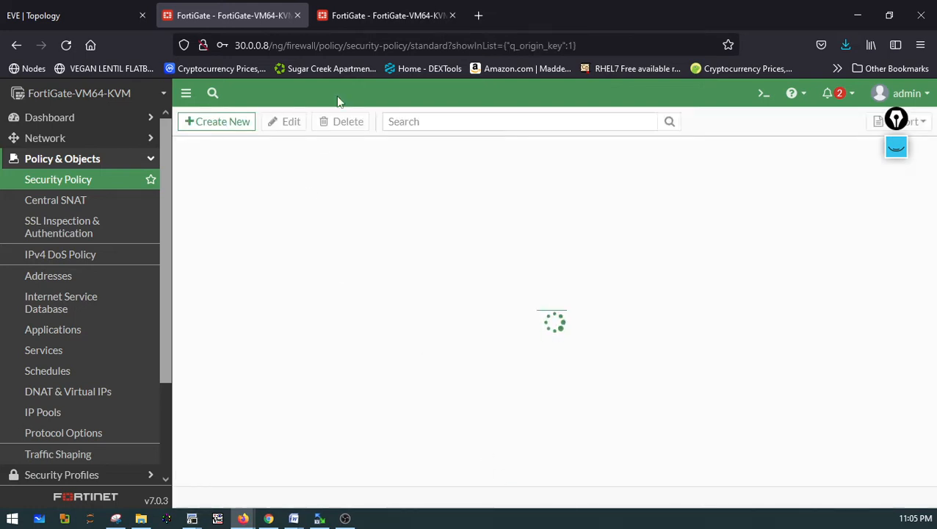
Return to the second FortiGate's console and rerun the ping to 172.16.0.1
click(355, 16)
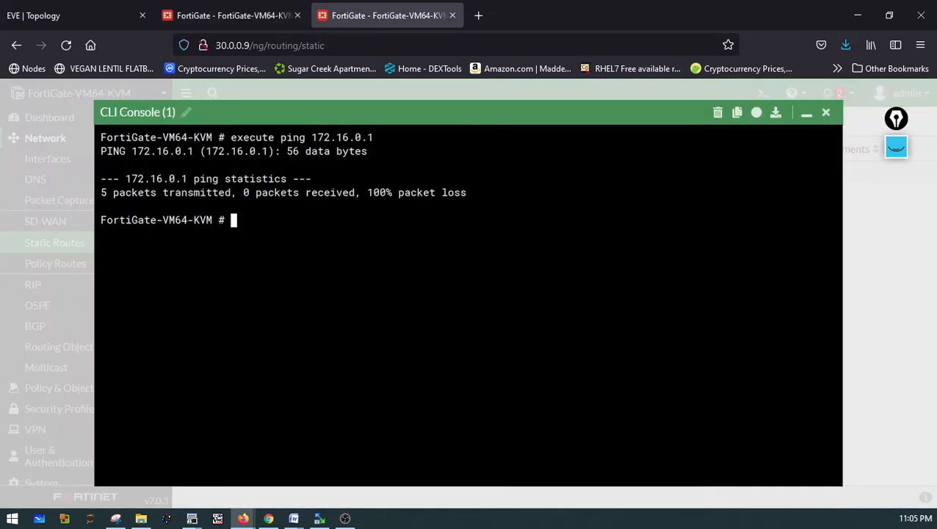
key(Up)
key(Return)
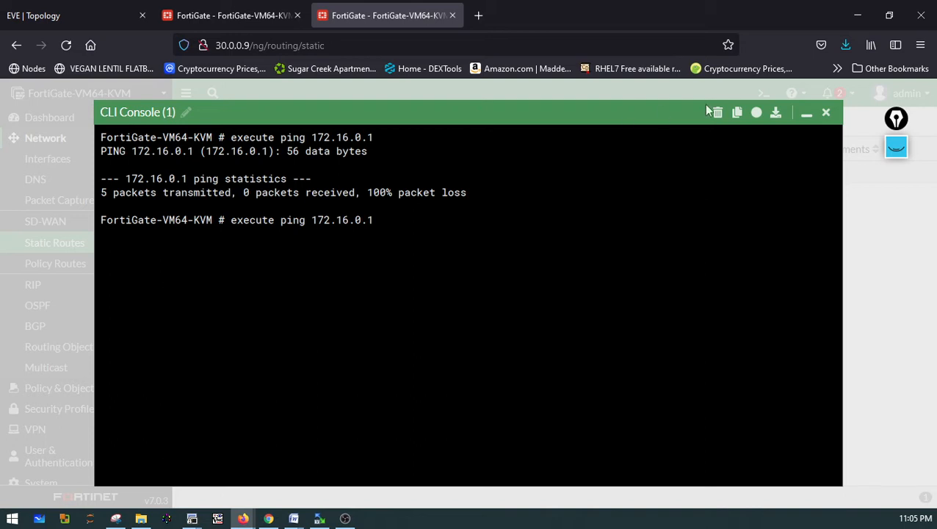
On the second FortiGate, create a Central SNAT policy from LAN (port3) to WAN (port2) with source and destination all
click(825, 113)
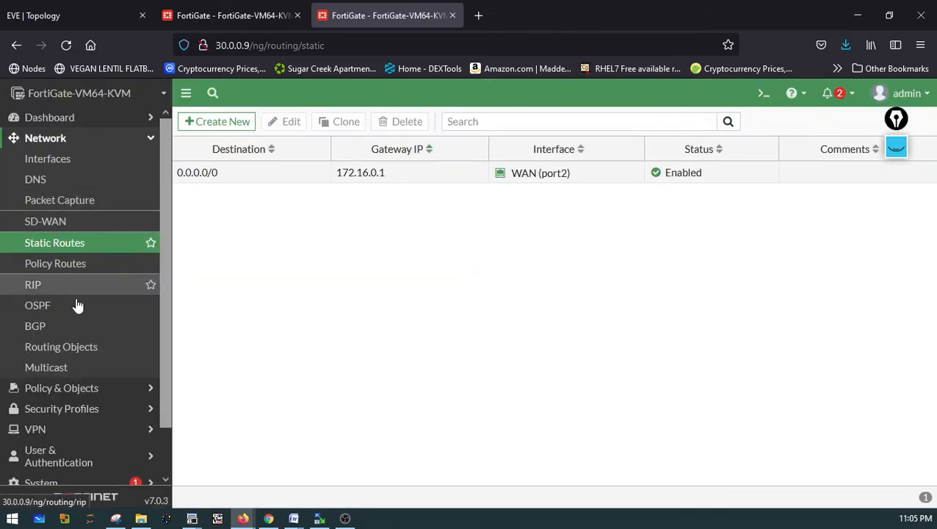
click(73, 388)
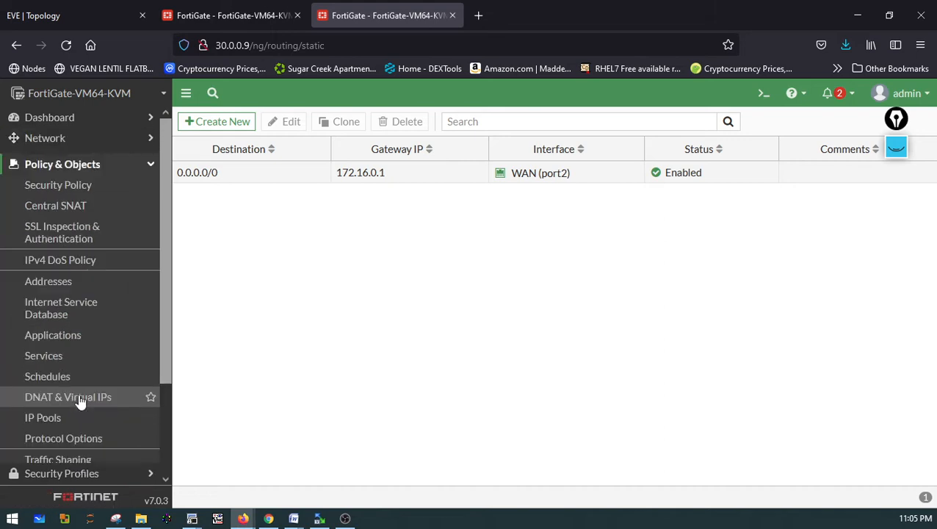
click(41, 190)
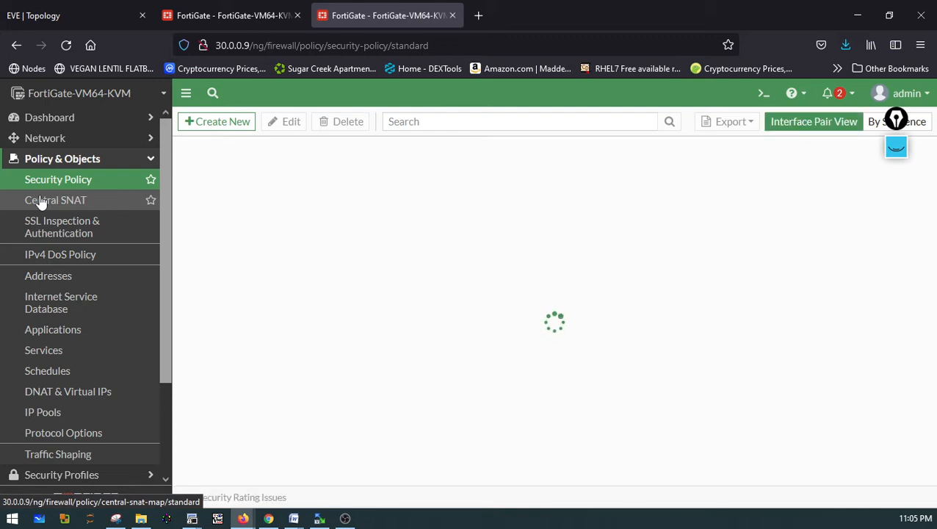
click(42, 201)
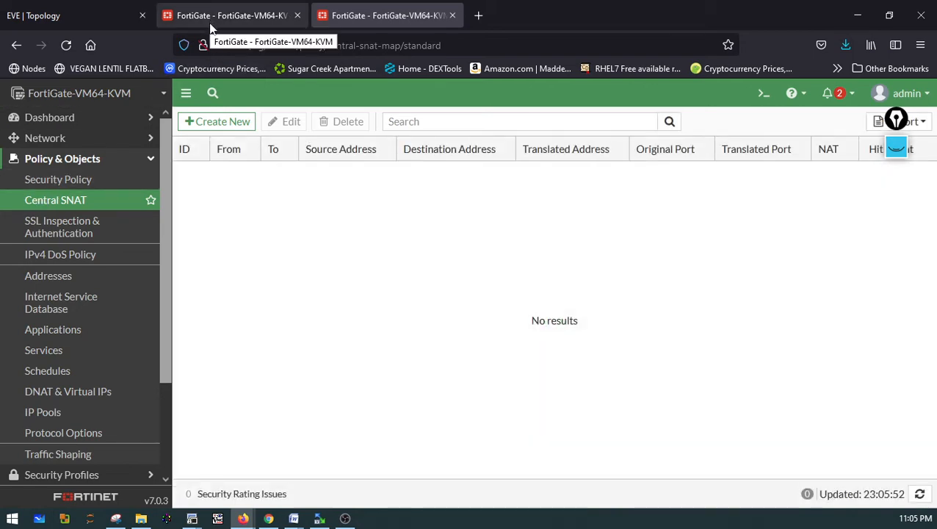
click(203, 124)
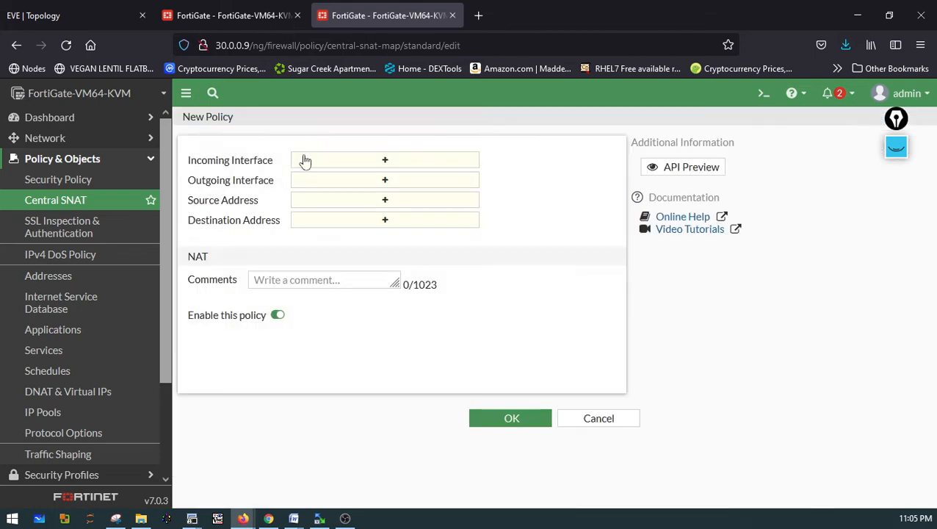
click(355, 162)
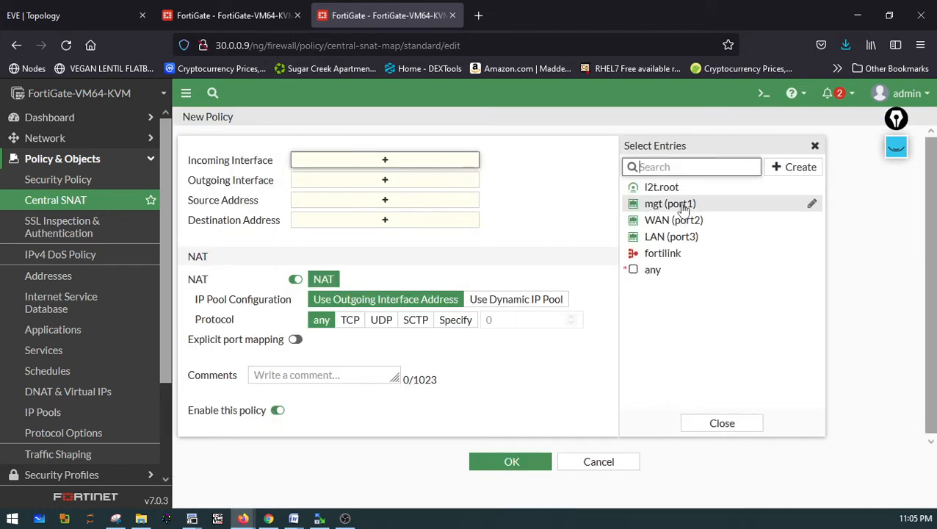
click(658, 237)
click(404, 196)
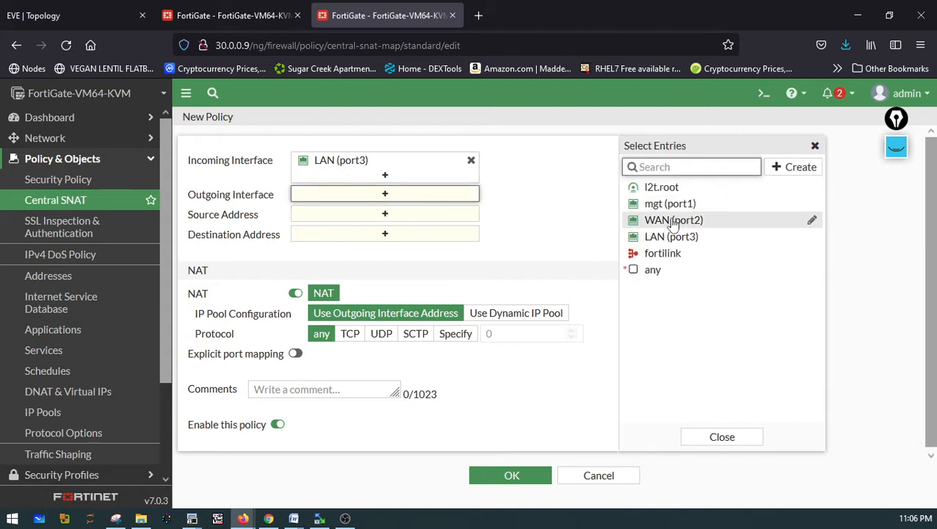
click(672, 219)
click(438, 229)
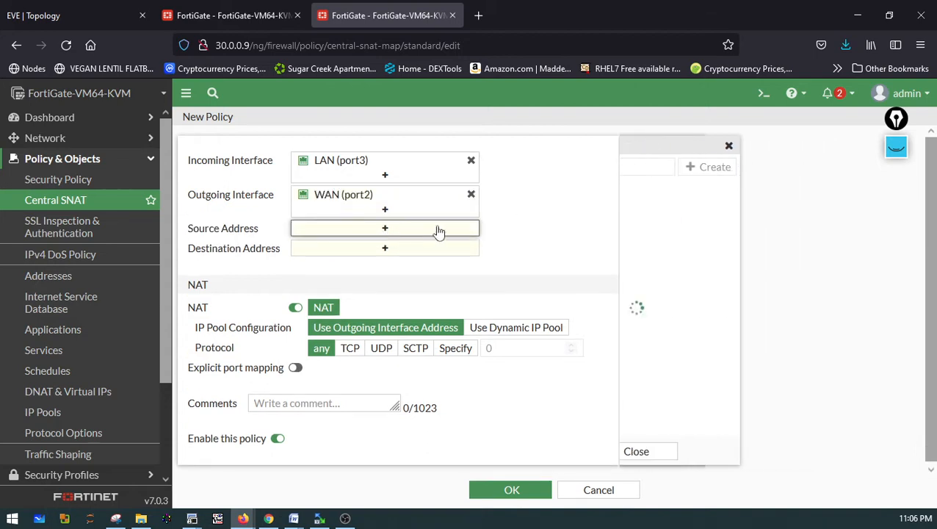
click(648, 206)
click(408, 262)
click(649, 207)
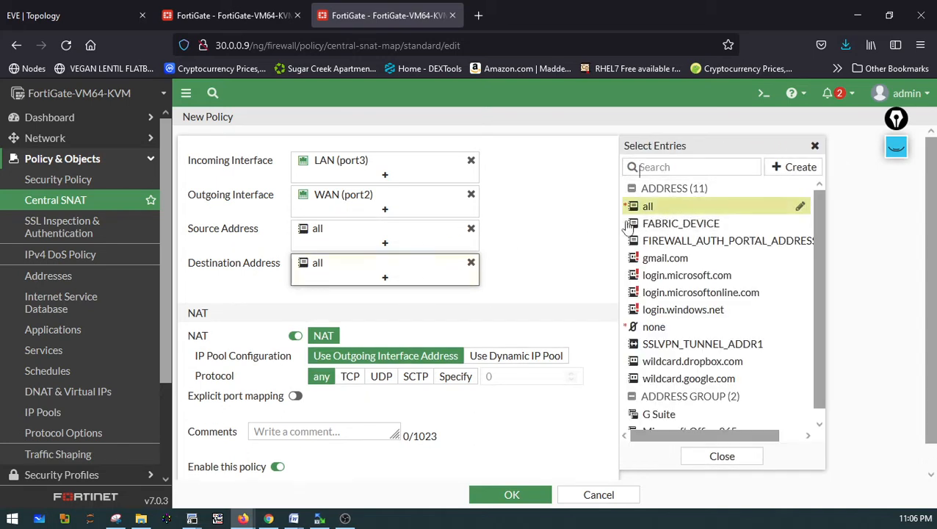
click(511, 495)
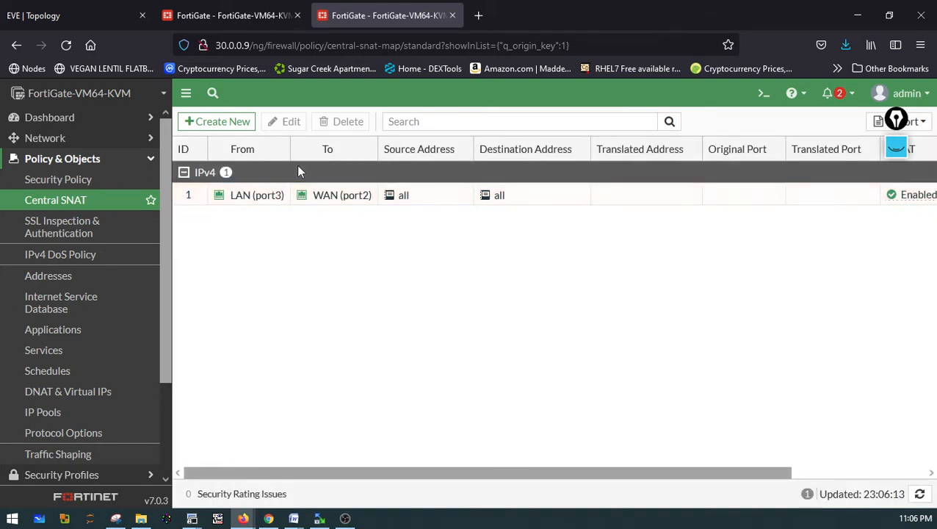
Review the security policies and Central SNAT policies on both FortiGates
click(198, 15)
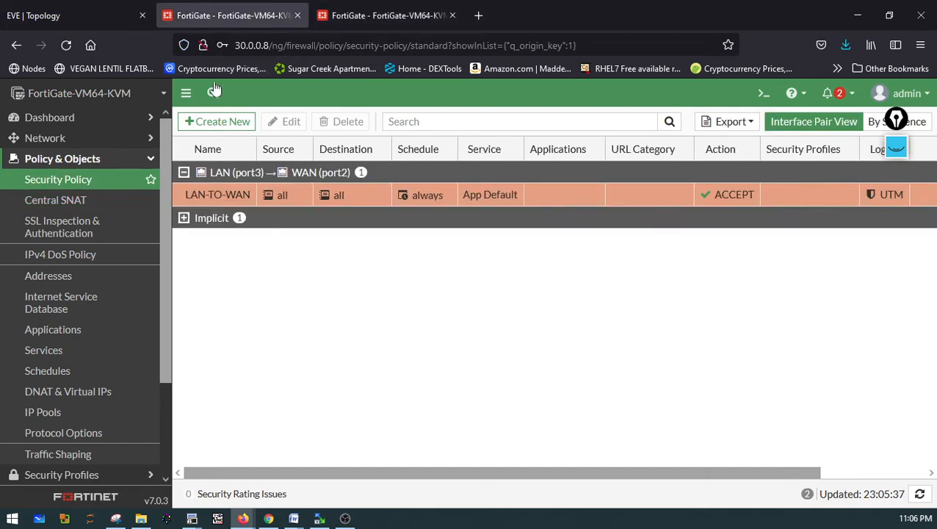
click(341, 16)
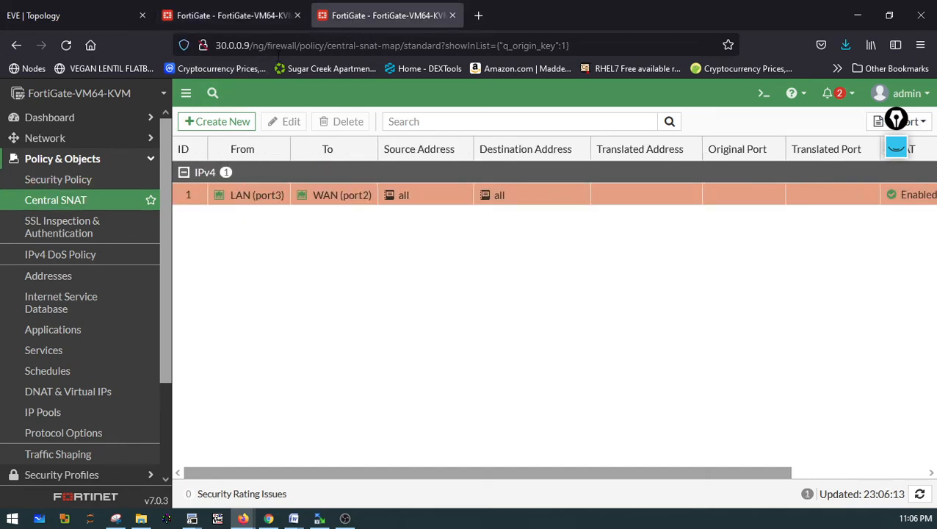
click(65, 188)
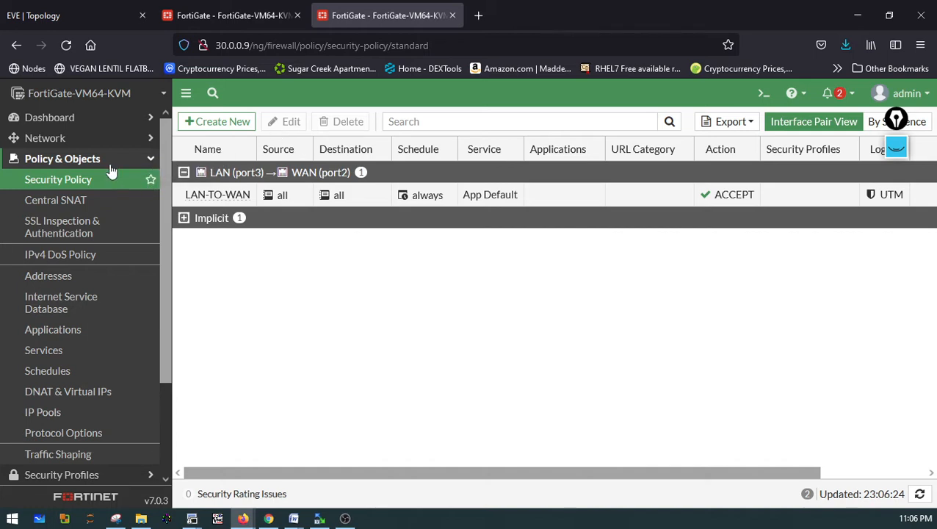
click(200, 20)
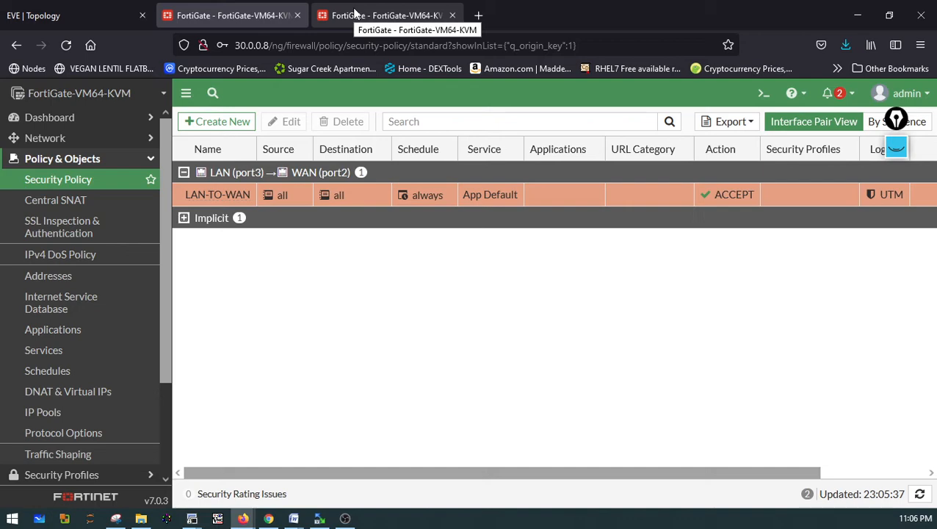
click(33, 199)
click(351, 24)
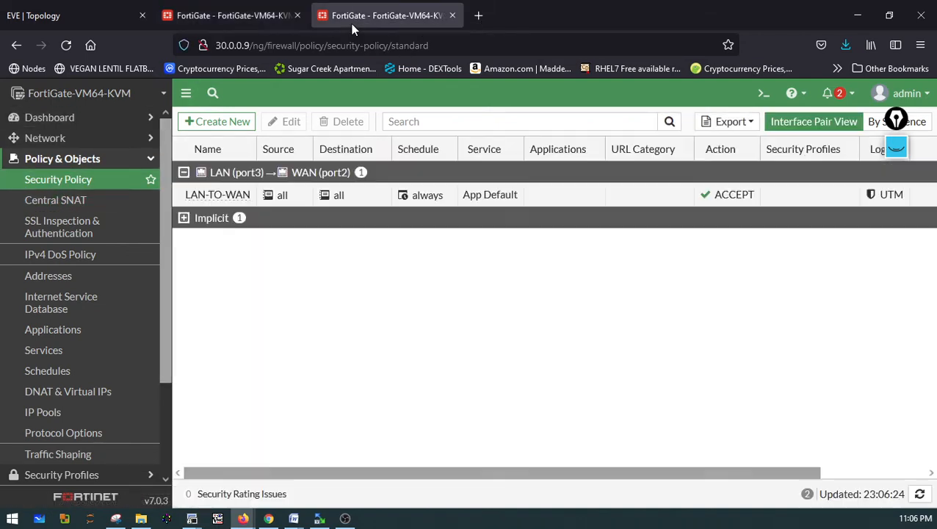
Switch to the EVE topology and start the Wan cloud node
click(90, 16)
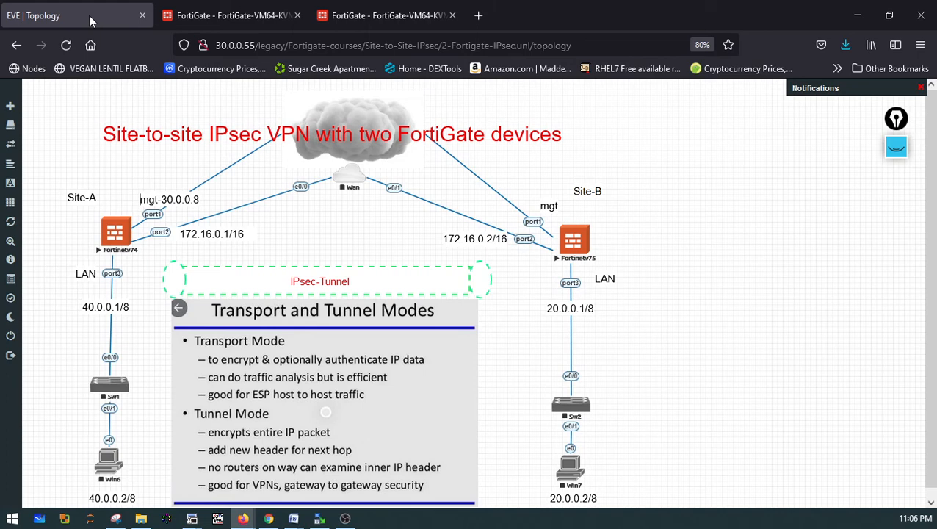
right_click(109, 391)
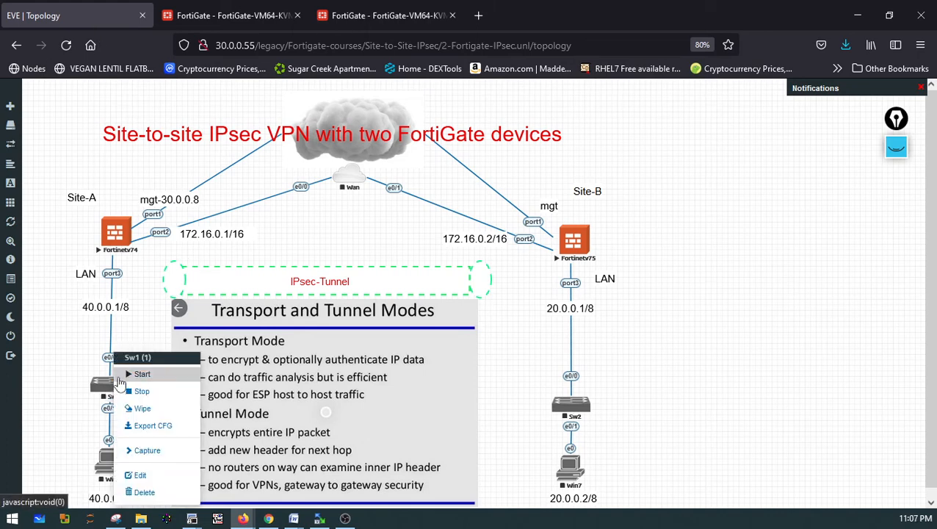
click(341, 234)
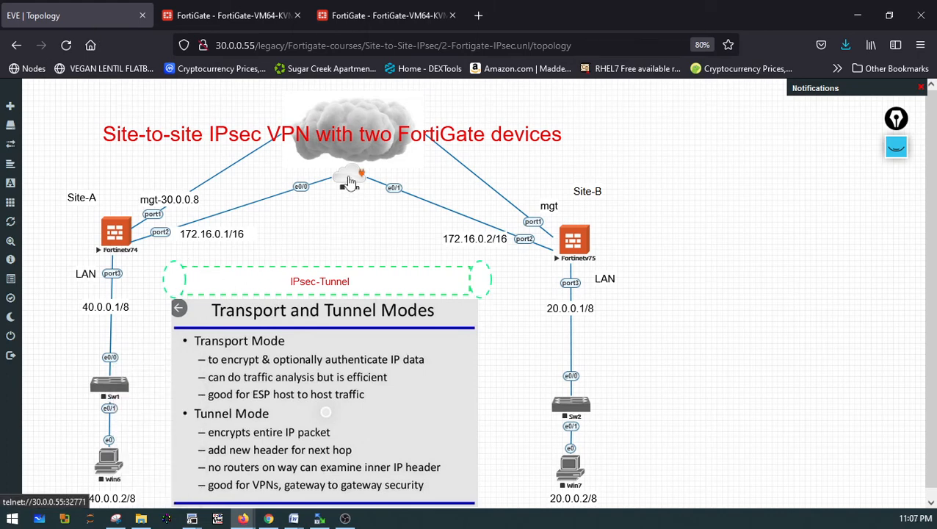
right_click(349, 181)
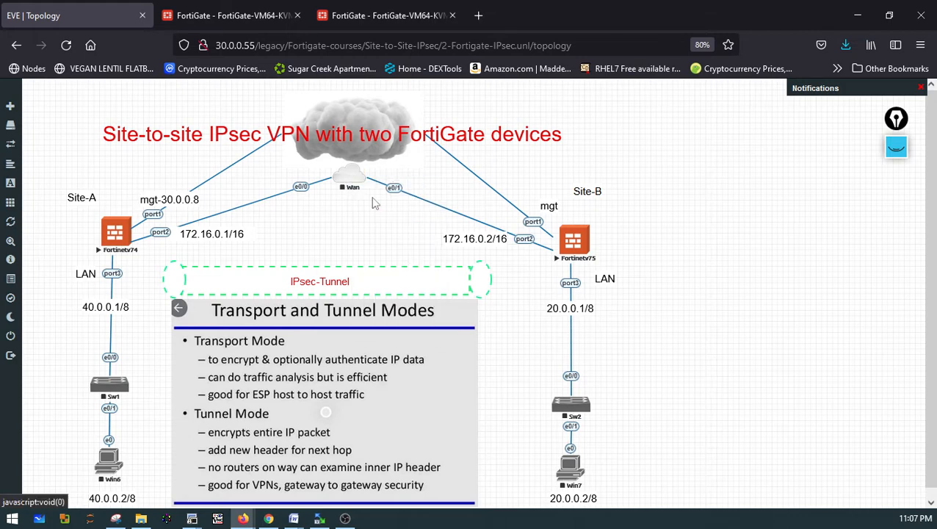
click(380, 200)
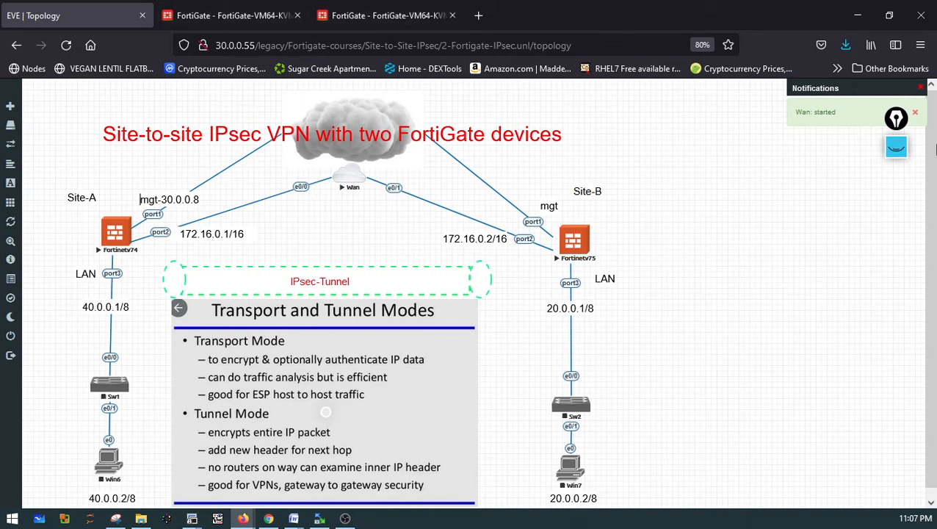
click(896, 147)
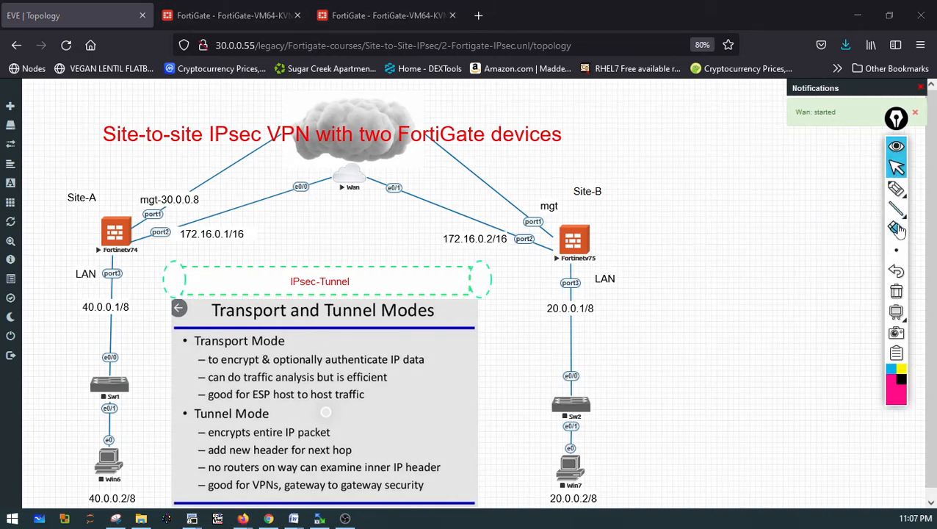
click(896, 189)
mouse_move(538, 232)
mouse_down()
mouse_move(524, 253)
mouse_move(514, 232)
mouse_up()
mouse_move(160, 234)
mouse_down()
mouse_move(151, 224)
mouse_move(170, 235)
mouse_move(324, 239)
mouse_move(491, 260)
mouse_move(268, 247)
mouse_move(411, 248)
mouse_move(297, 240)
mouse_move(499, 250)
mouse_move(279, 239)
mouse_move(347, 243)
mouse_up()
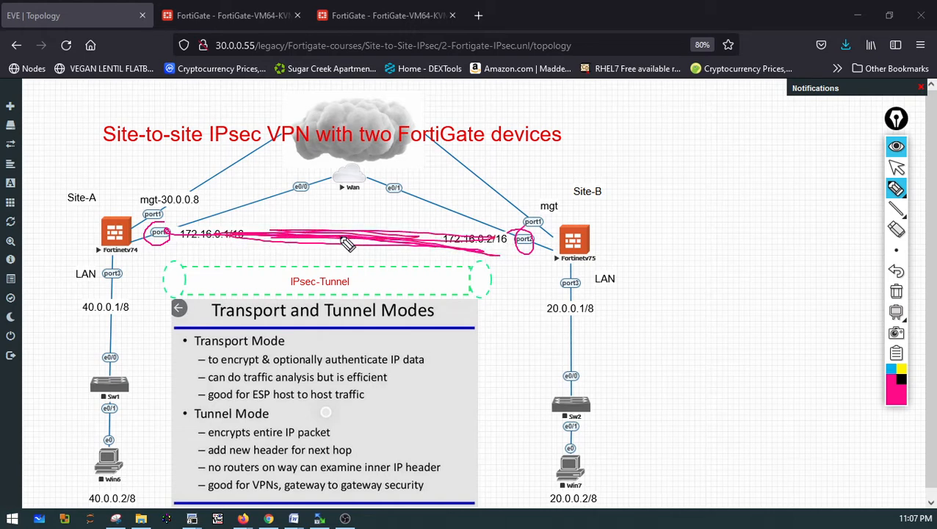
mouse_move(108, 442)
mouse_down()
mouse_move(103, 254)
mouse_move(213, 220)
mouse_move(160, 205)
mouse_move(131, 345)
mouse_move(157, 418)
mouse_up()
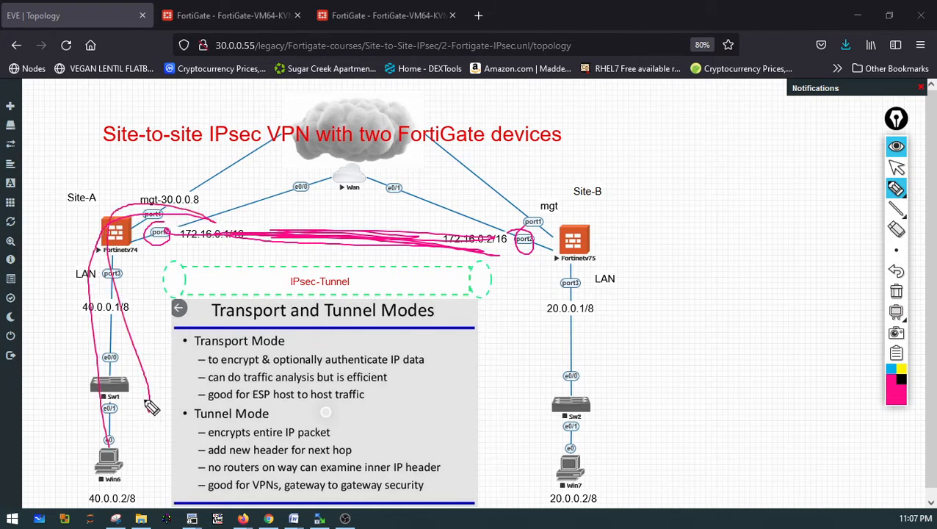
mouse_move(579, 440)
mouse_down()
mouse_move(591, 424)
mouse_move(563, 229)
mouse_move(525, 213)
mouse_move(595, 414)
mouse_move(613, 334)
mouse_move(543, 234)
mouse_up()
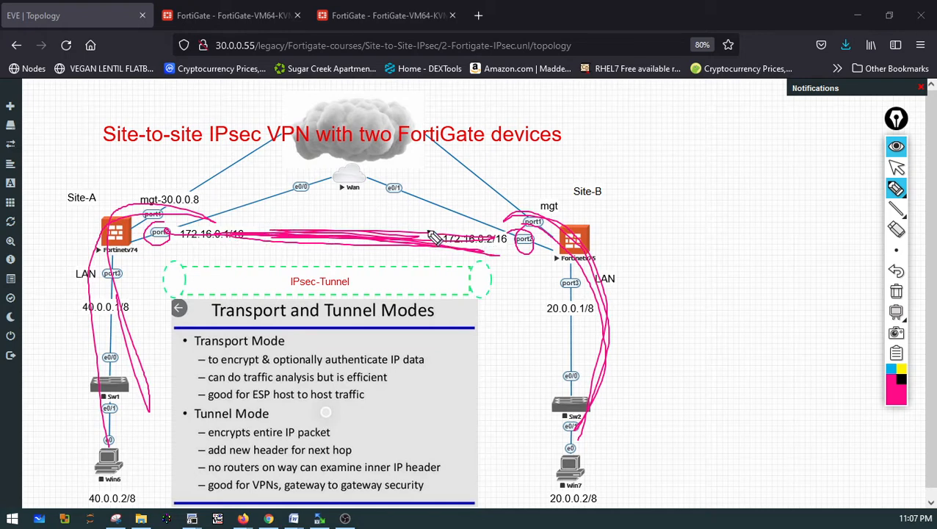
mouse_move(126, 428)
mouse_down()
mouse_move(136, 342)
mouse_move(334, 288)
mouse_move(585, 332)
mouse_move(604, 373)
mouse_move(339, 259)
mouse_move(163, 357)
mouse_up()
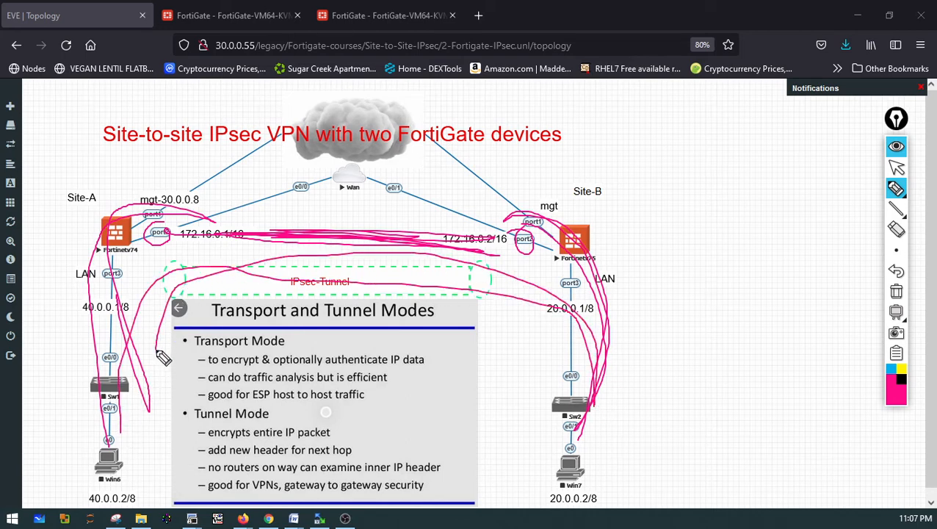
click(896, 291)
mouse_move(588, 215)
mouse_down()
mouse_move(560, 279)
mouse_move(514, 239)
mouse_up()
mouse_move(591, 386)
mouse_down()
mouse_move(619, 491)
mouse_move(570, 413)
mouse_up()
mouse_move(125, 386)
mouse_down()
mouse_move(70, 400)
mouse_move(71, 340)
mouse_up()
drag(93, 218, 60, 209)
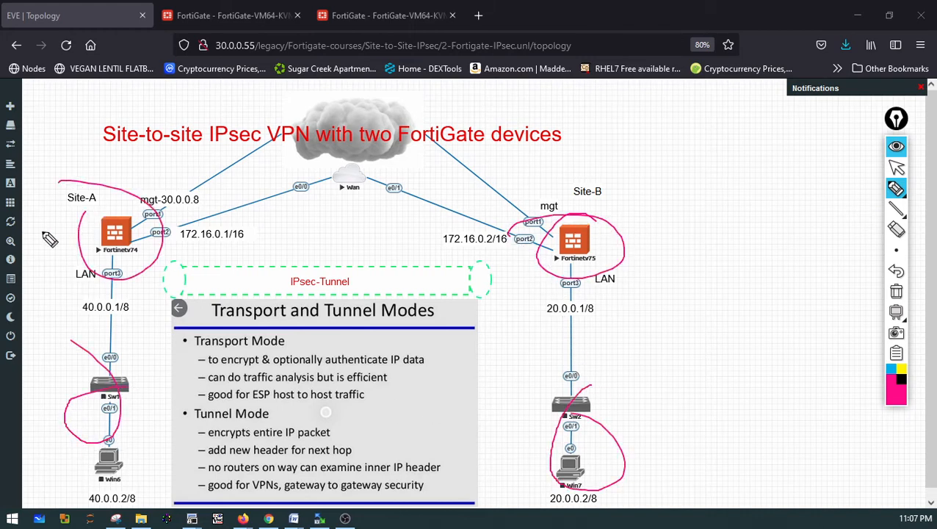
drag(161, 231, 601, 195)
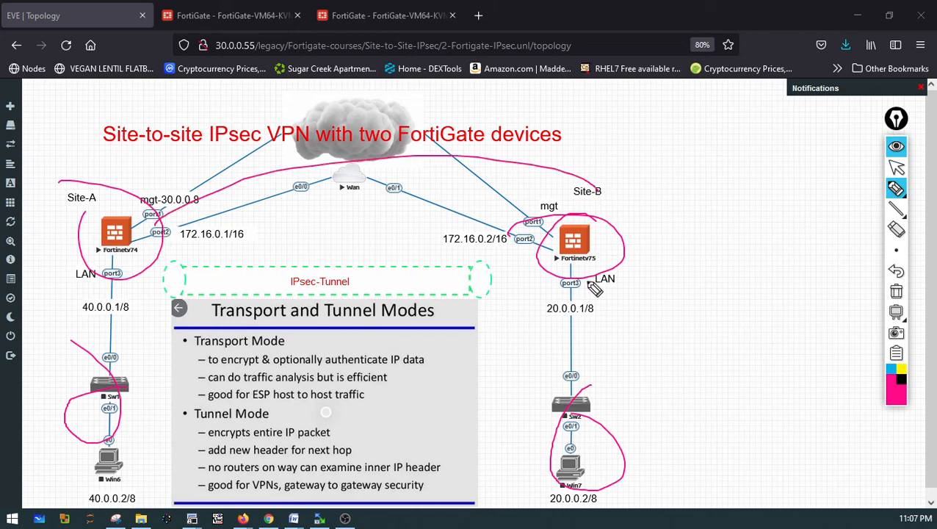
click(896, 293)
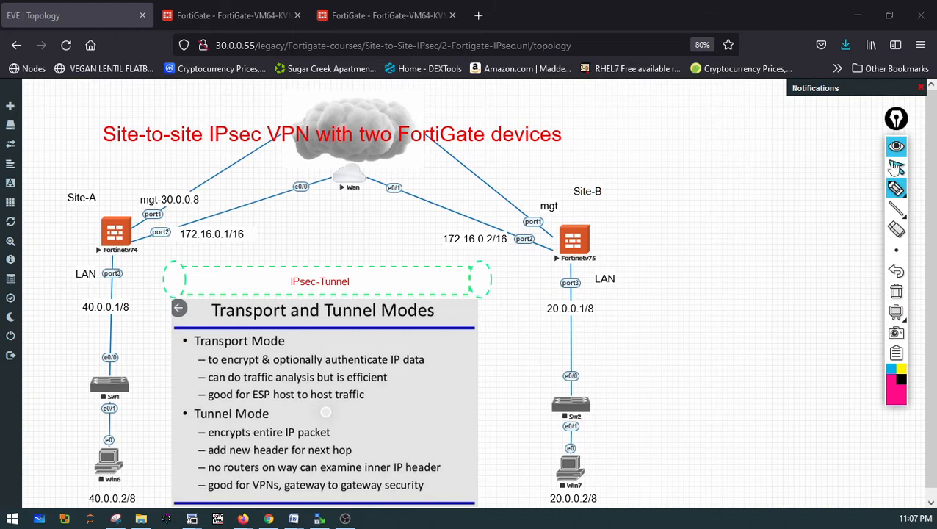
click(898, 167)
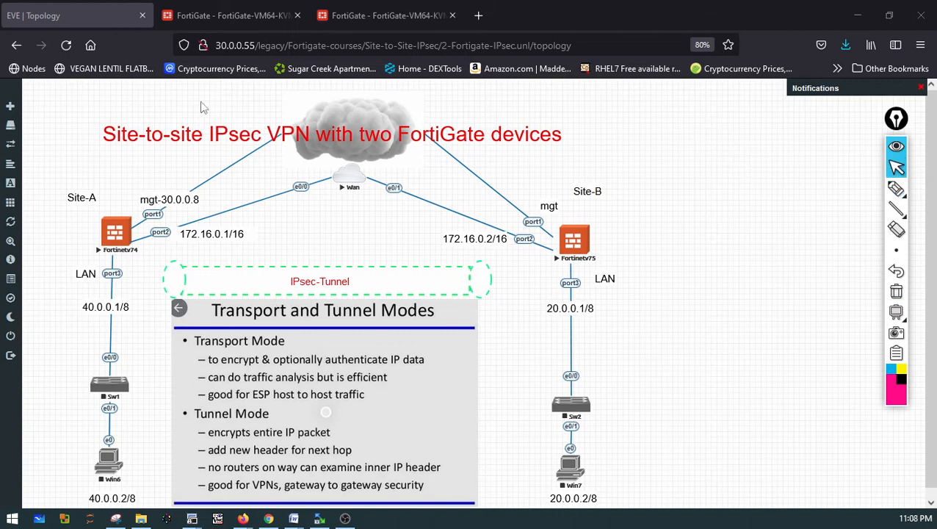
On the first FortiGate, open the CLI console and run execute ping 172.16.0.2
click(253, 15)
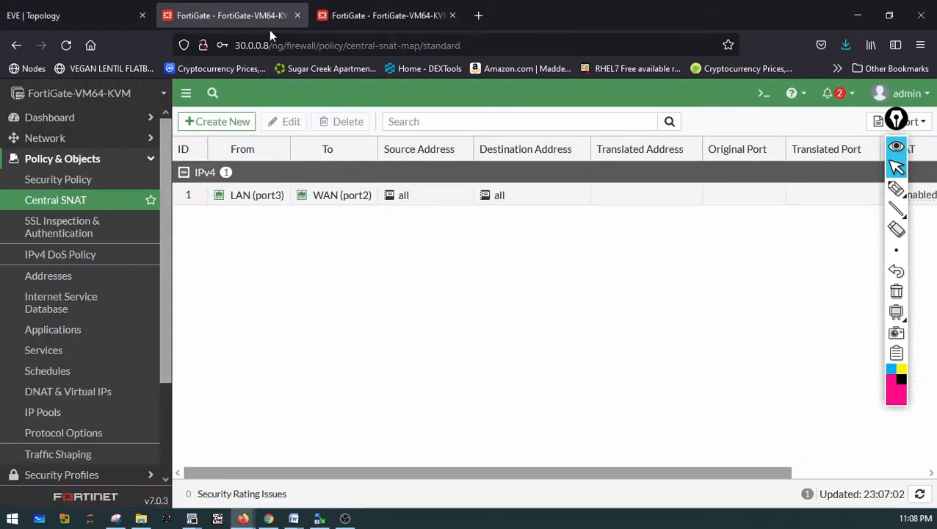
click(763, 94)
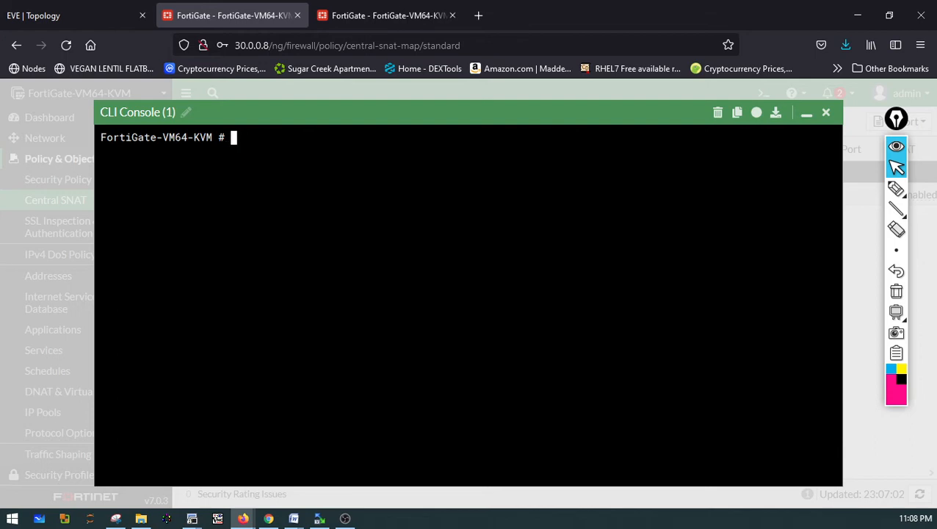
text(execute ping)
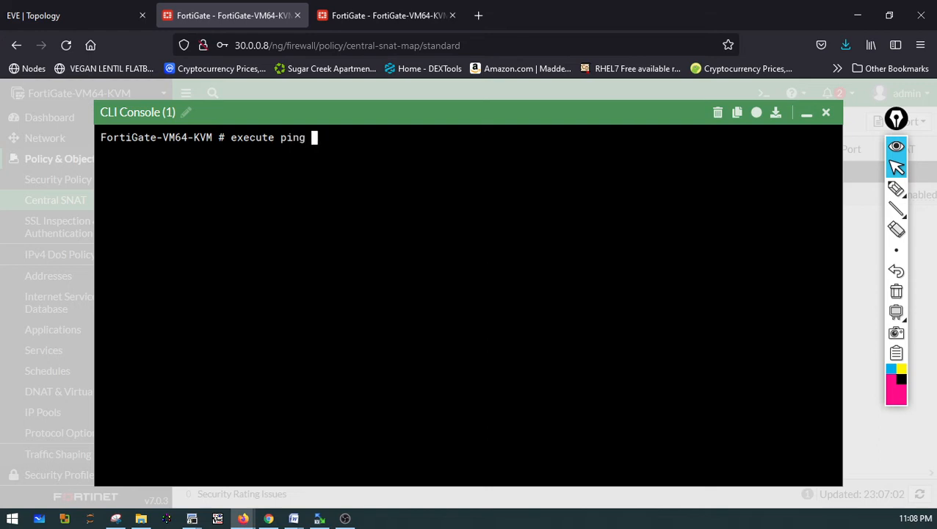
text( 172.16.0.2)
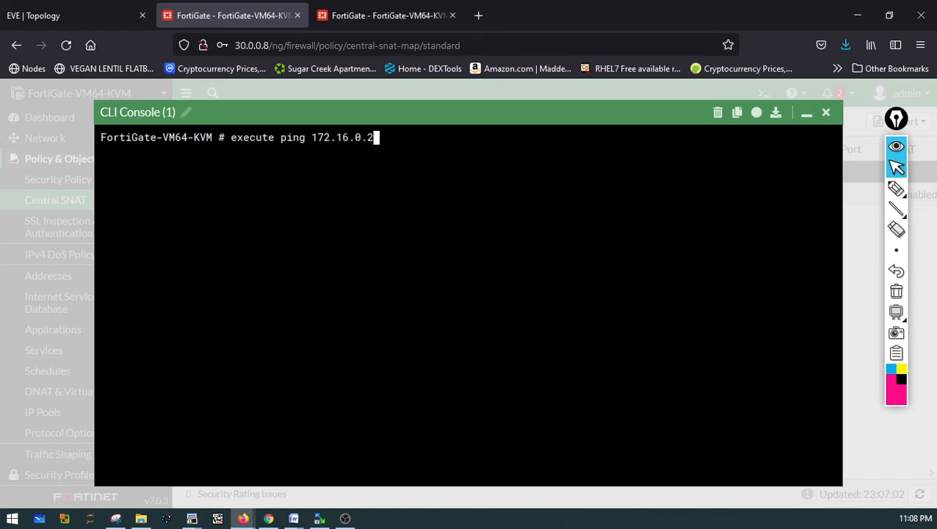
key(Return)
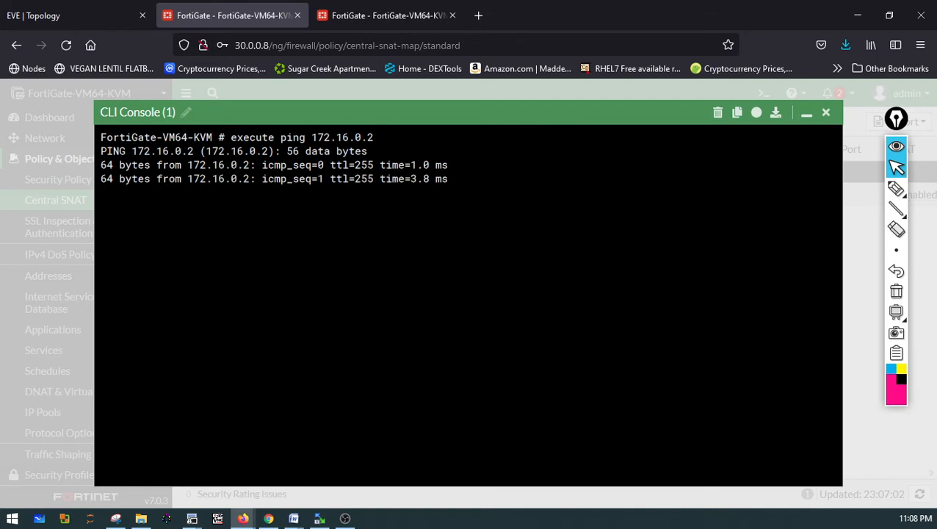
On the second FortiGate, open the CLI console and run execute ping 172.16.0.1, then close the console
click(825, 112)
click(396, 15)
click(763, 93)
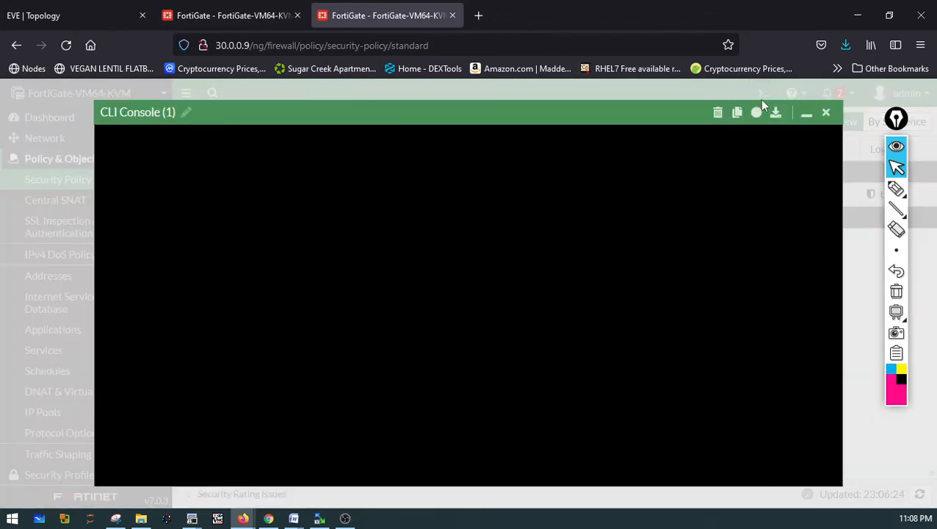
text(execute oubg)
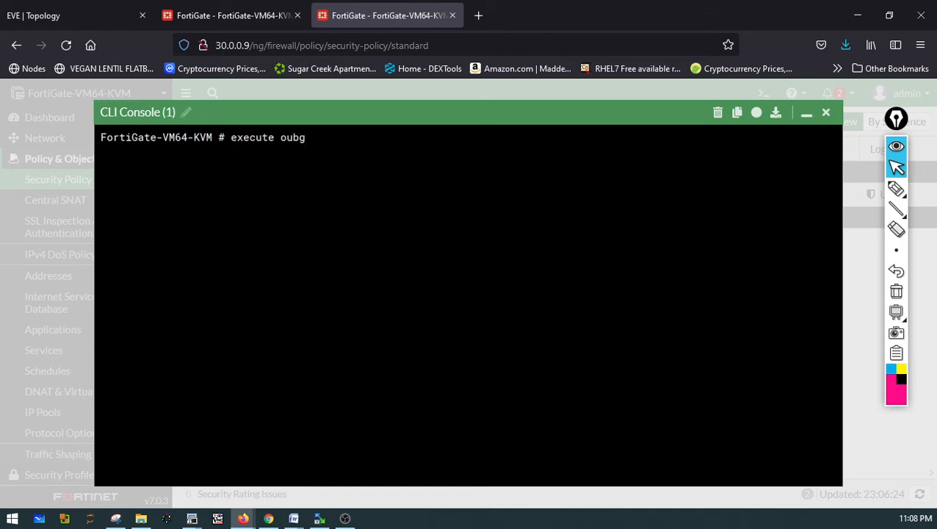
key(BackSpace)
key(BackSpace)
key(BackSpace)
key(BackSpace)
text(ping 172.16.0.1)
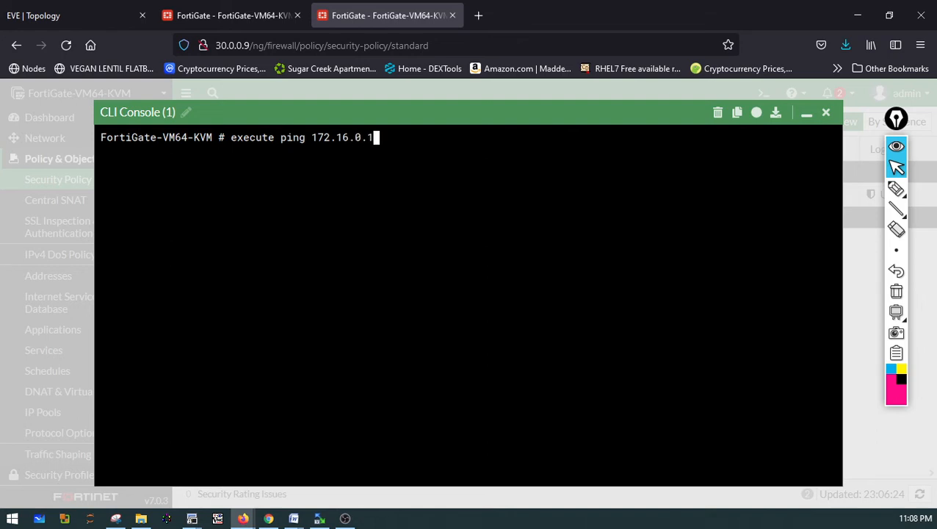
key(Return)
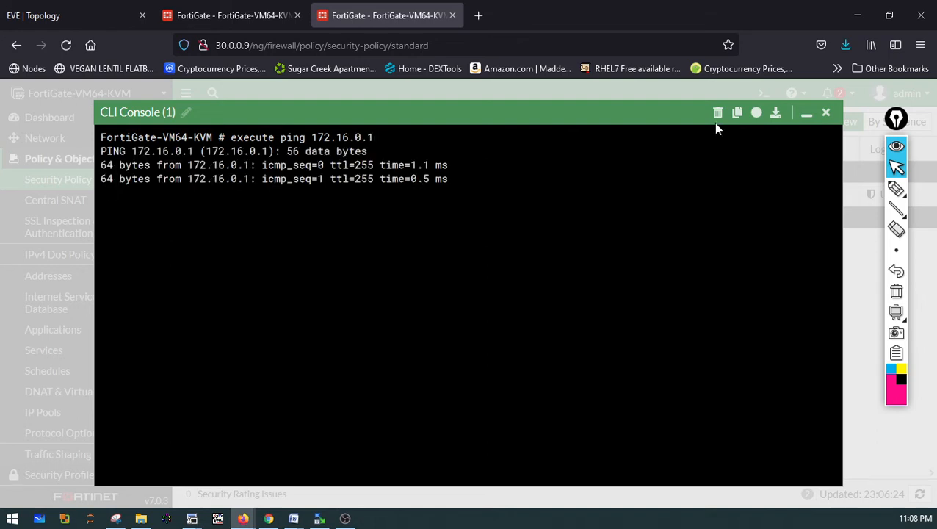
click(826, 113)
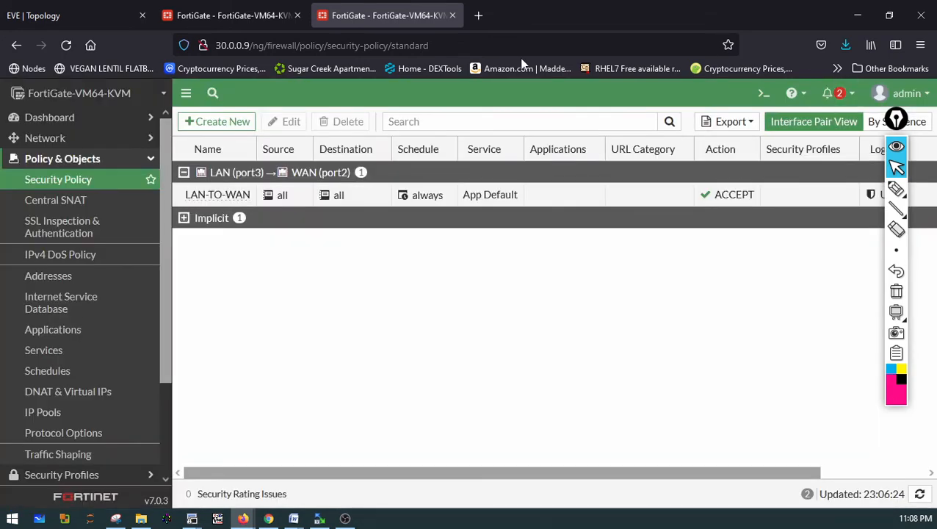
Switch to the EVE topology and start the Sw1 and Sw2 switch nodes
click(179, 22)
click(378, 16)
click(87, 16)
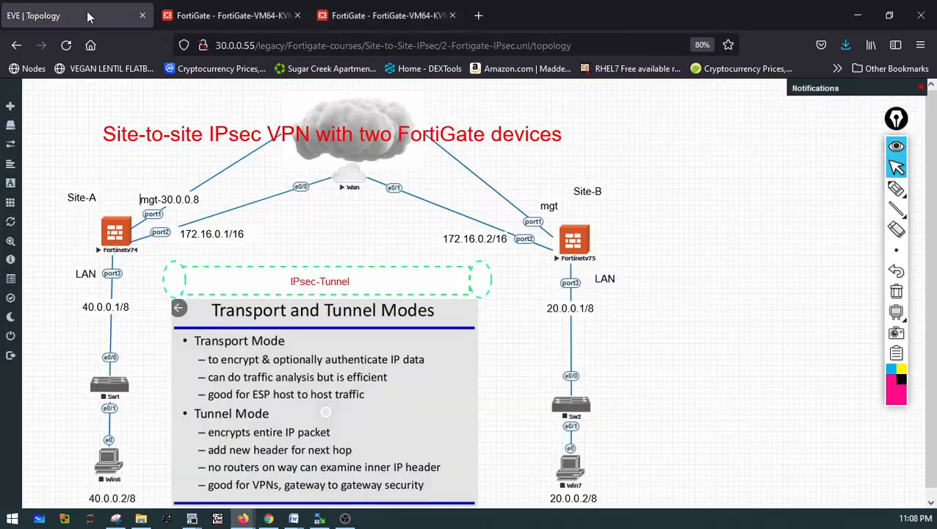
click(108, 387)
click(134, 375)
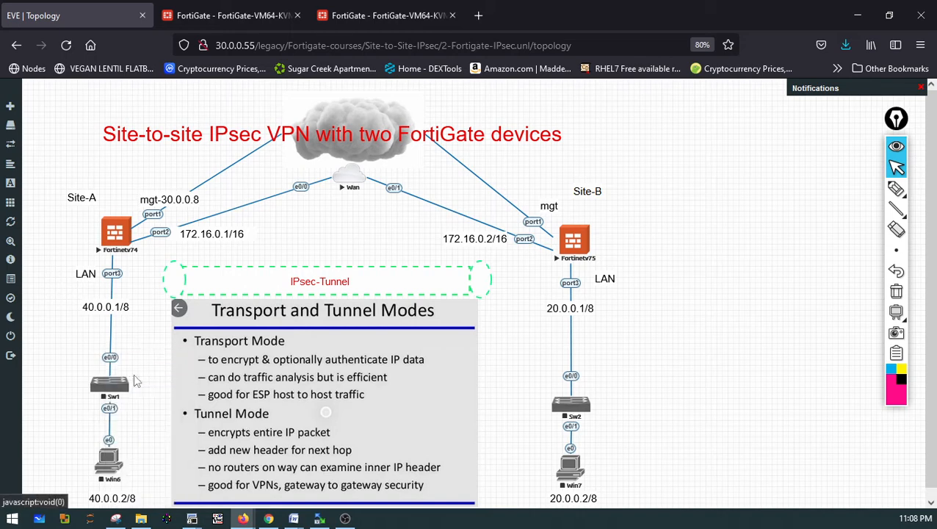
right_click(567, 415)
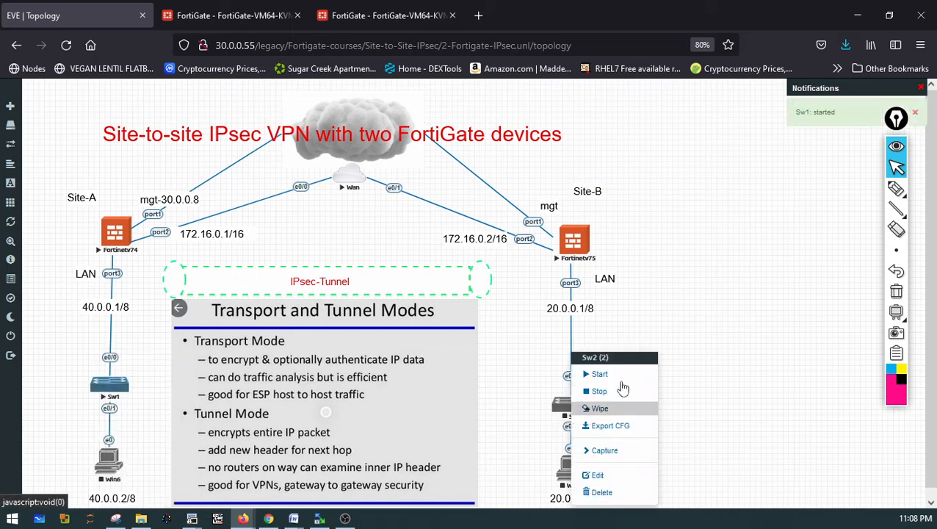
click(622, 376)
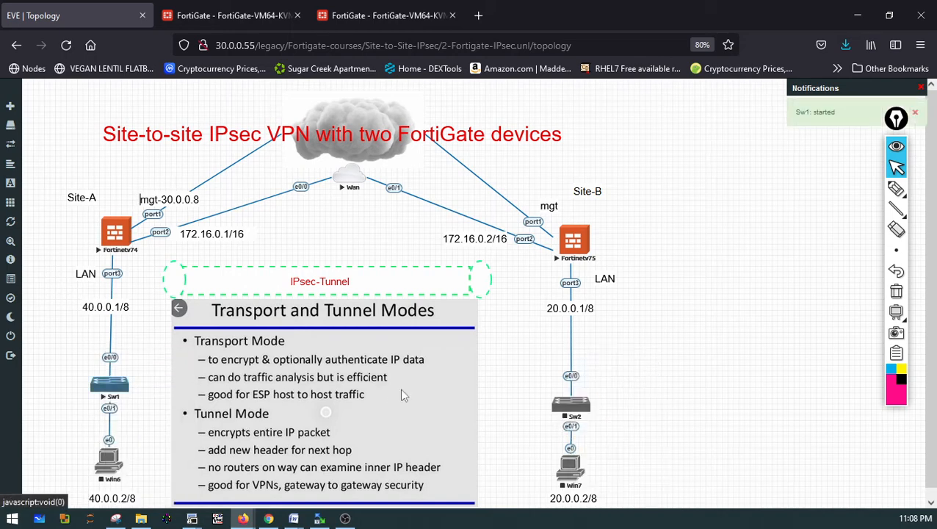
Start the Win6 and Win7 host nodes in the topology
right_click(108, 457)
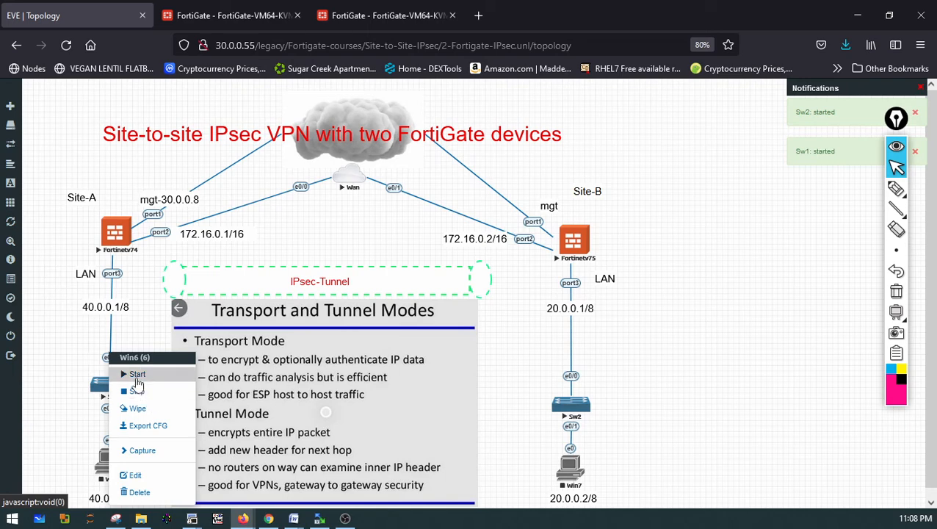
click(137, 378)
right_click(573, 472)
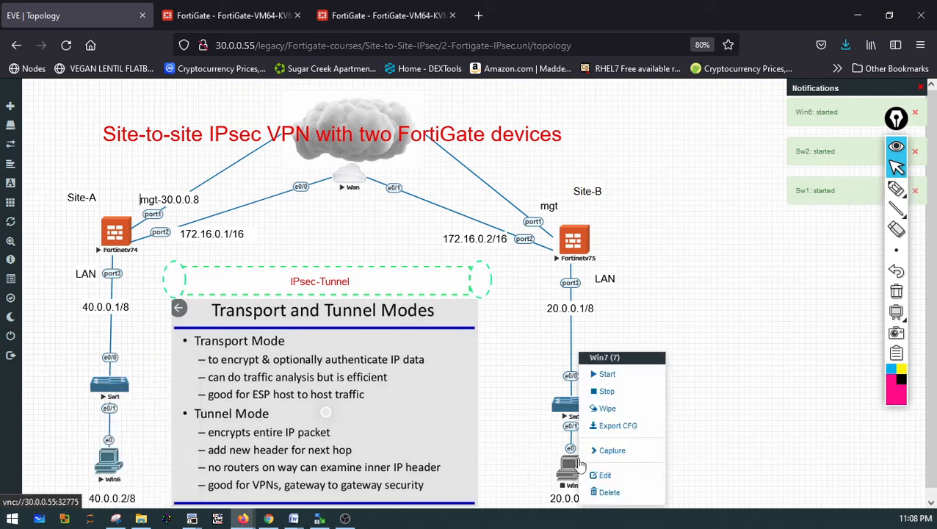
click(598, 378)
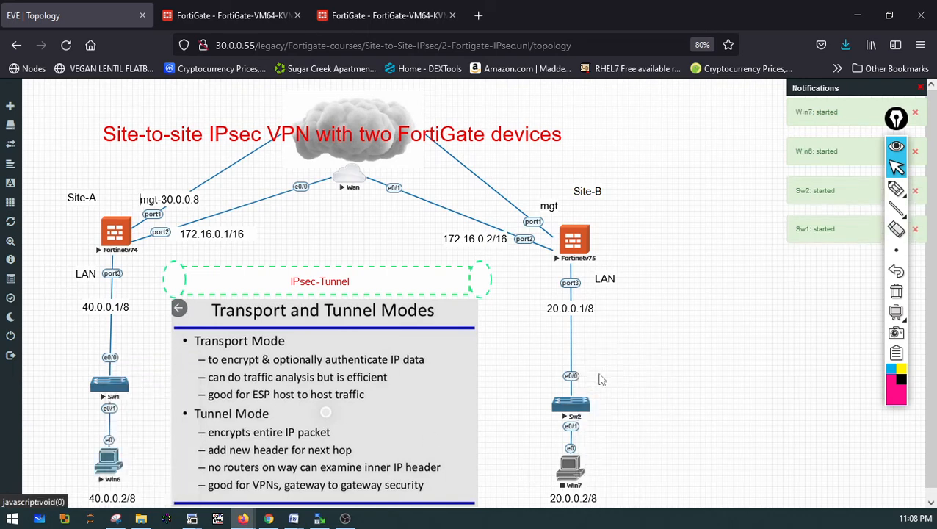
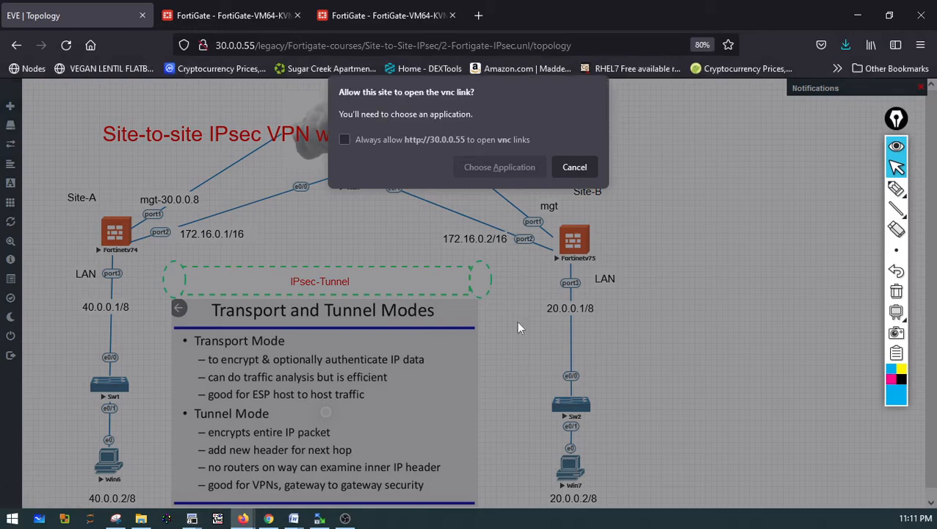
Open the Win7 node's console with the VNC viewer, log in with the user's password, then minimize it
click(480, 166)
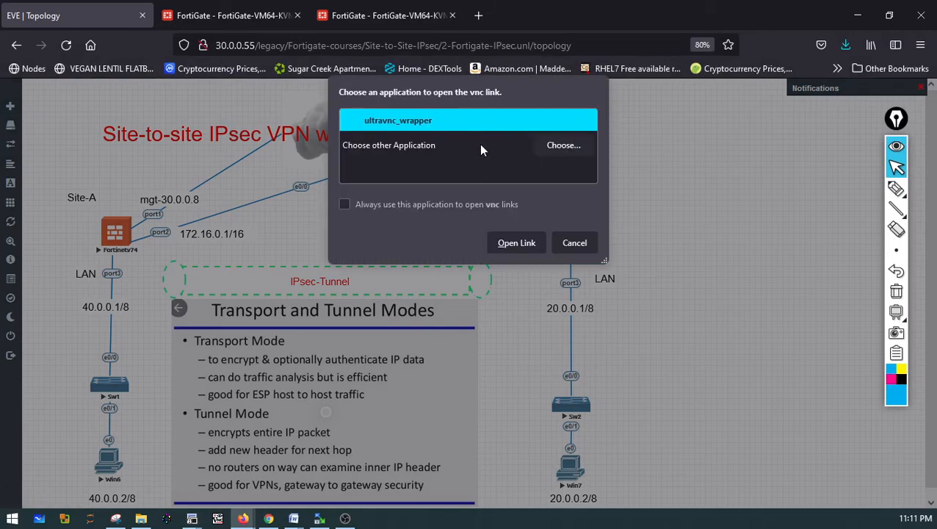
click(523, 242)
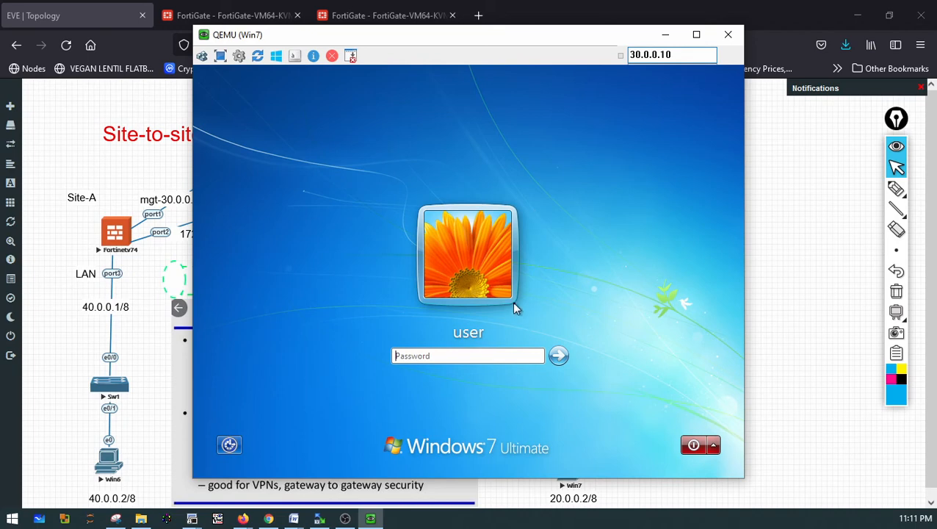
text(Te)
key(Return)
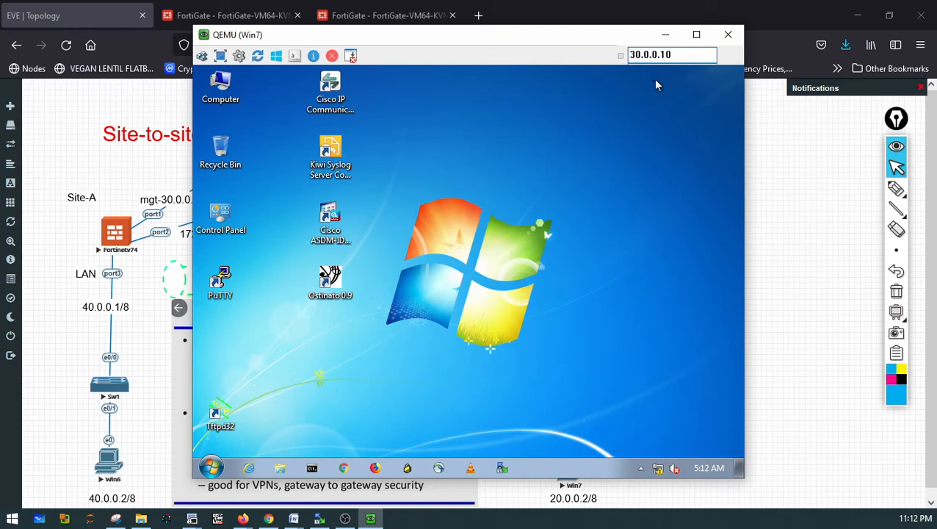
click(665, 35)
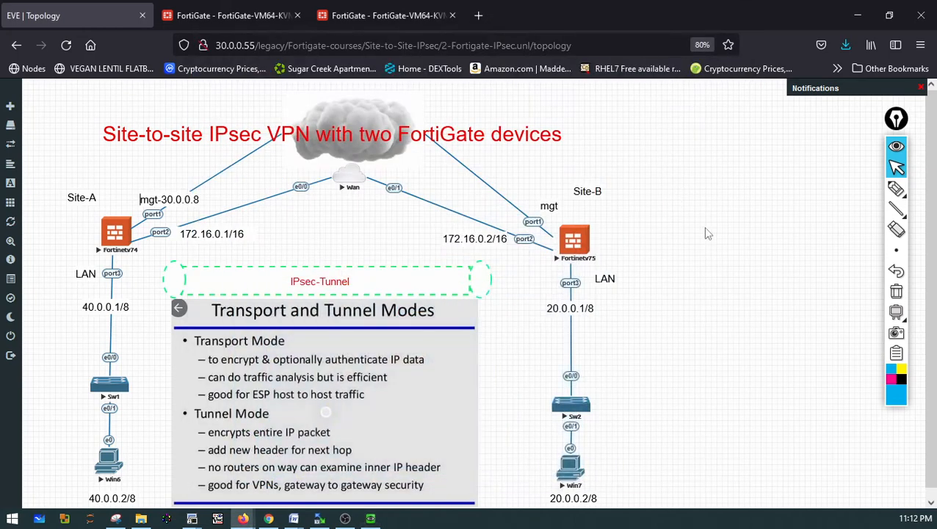
mouse_move(911, 253)
click(897, 190)
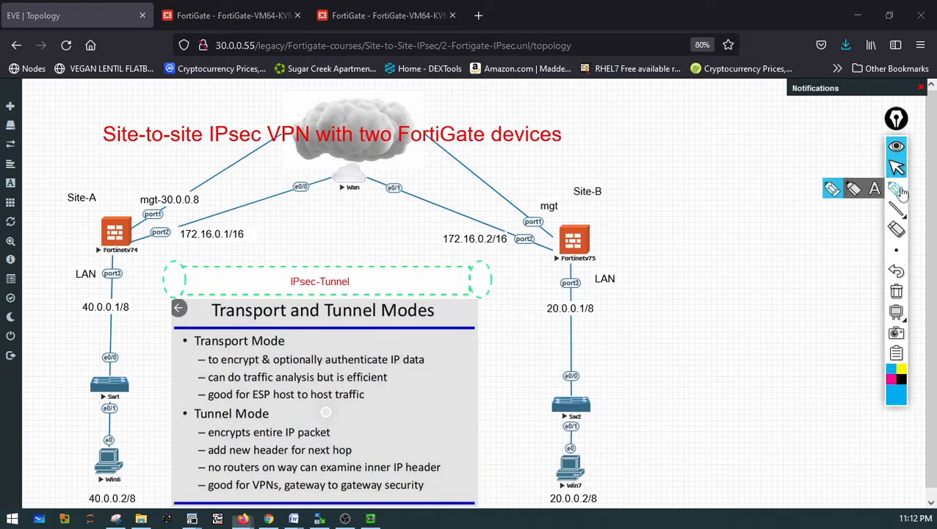
drag(687, 350, 624, 435)
drag(680, 319, 606, 259)
drag(636, 204, 665, 238)
mouse_move(649, 204)
mouse_down()
mouse_move(694, 207)
mouse_move(688, 197)
mouse_move(721, 198)
mouse_move(721, 188)
mouse_up()
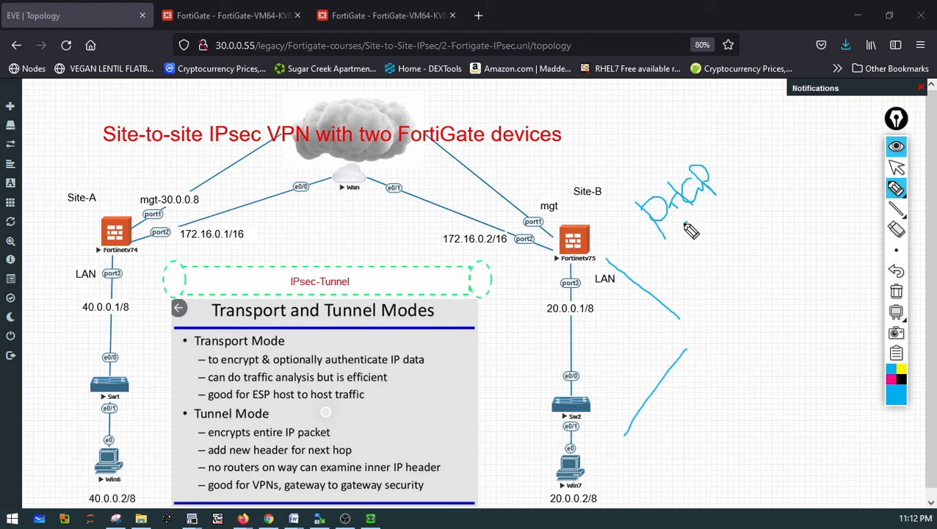
mouse_move(685, 225)
mouse_down()
mouse_move(683, 241)
mouse_move(695, 246)
mouse_move(710, 221)
mouse_move(740, 217)
mouse_move(749, 189)
mouse_up()
mouse_move(643, 254)
mouse_down()
mouse_move(697, 297)
mouse_move(687, 311)
mouse_up()
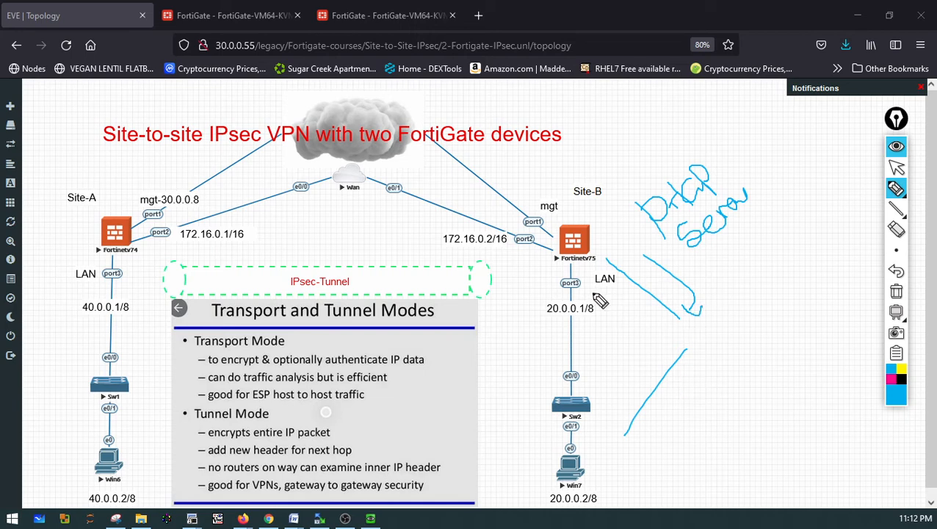
mouse_move(592, 301)
mouse_down()
mouse_move(541, 303)
mouse_move(606, 304)
mouse_up()
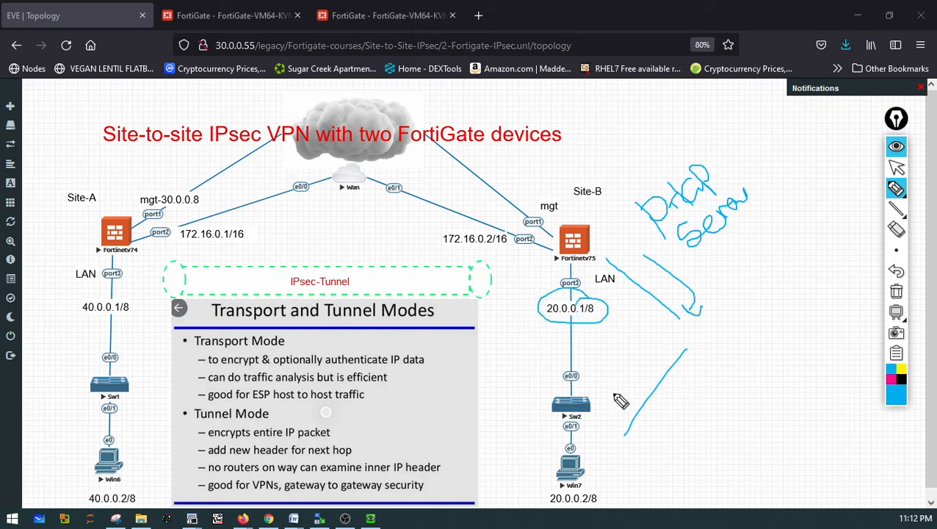
mouse_move(739, 351)
mouse_down()
mouse_move(782, 321)
mouse_move(819, 268)
mouse_up()
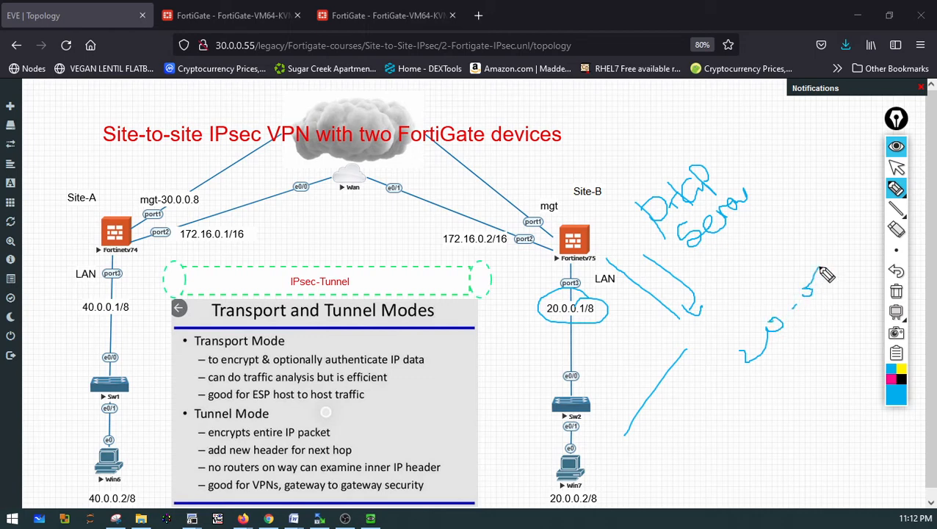
mouse_move(811, 221)
mouse_down()
mouse_move(852, 223)
mouse_move(855, 239)
mouse_up()
mouse_move(612, 351)
mouse_down()
mouse_move(620, 415)
mouse_move(600, 427)
mouse_up()
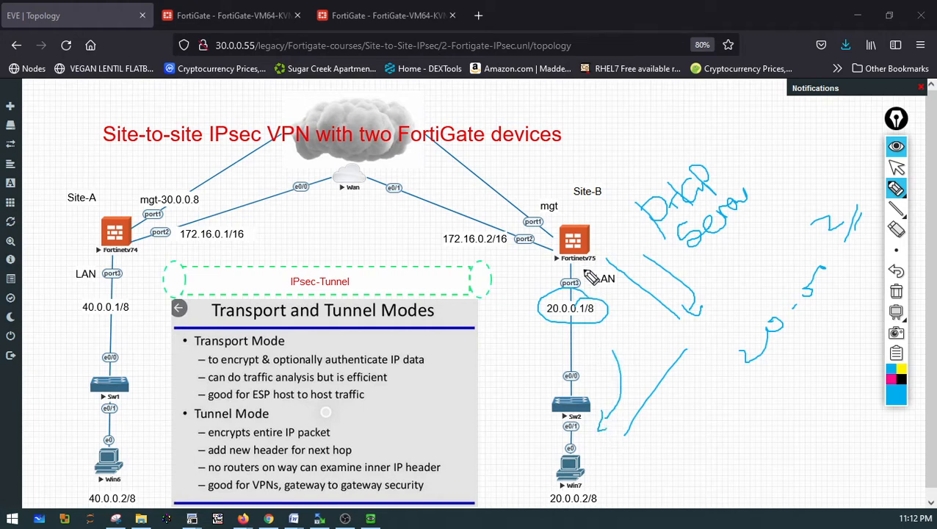
drag(549, 270, 529, 344)
drag(596, 249, 648, 210)
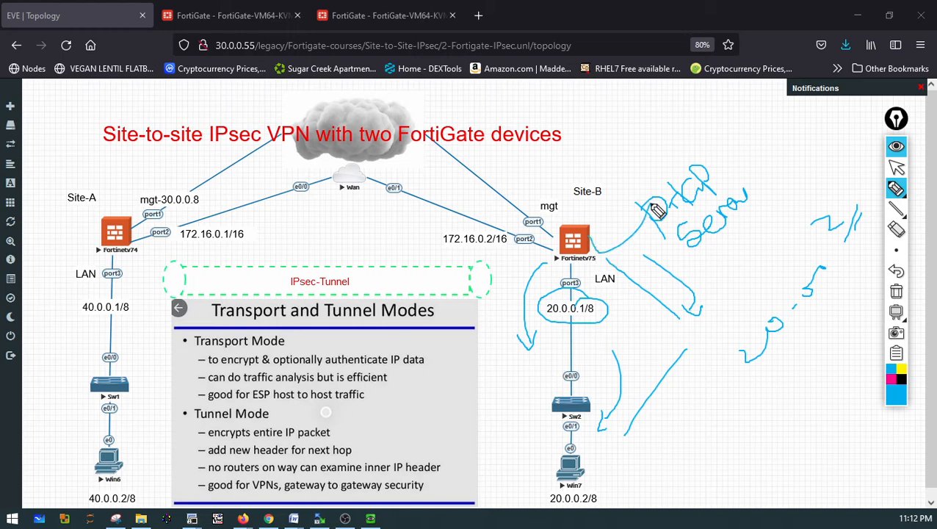
click(895, 292)
click(896, 168)
On the second FortiGate, enable the DHCP server on the LAN (port3) interface and save it
click(328, 22)
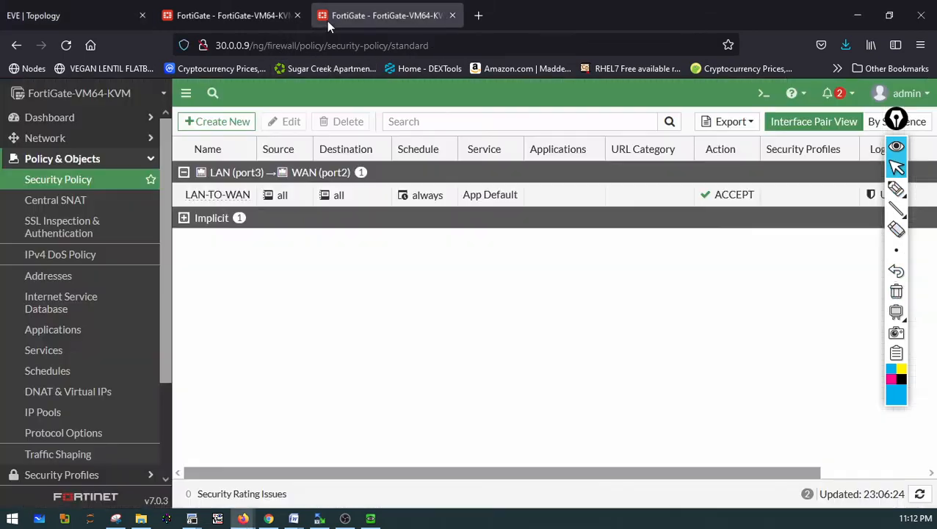
click(53, 139)
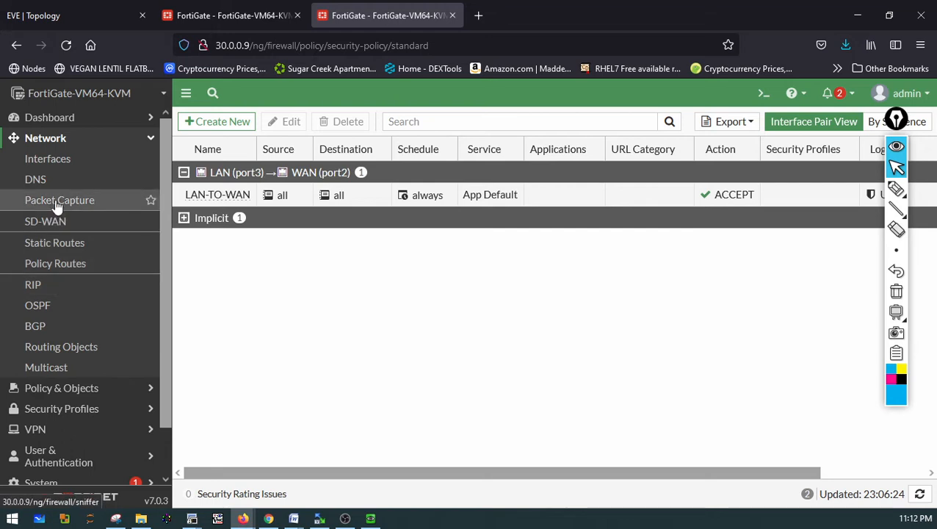
click(50, 164)
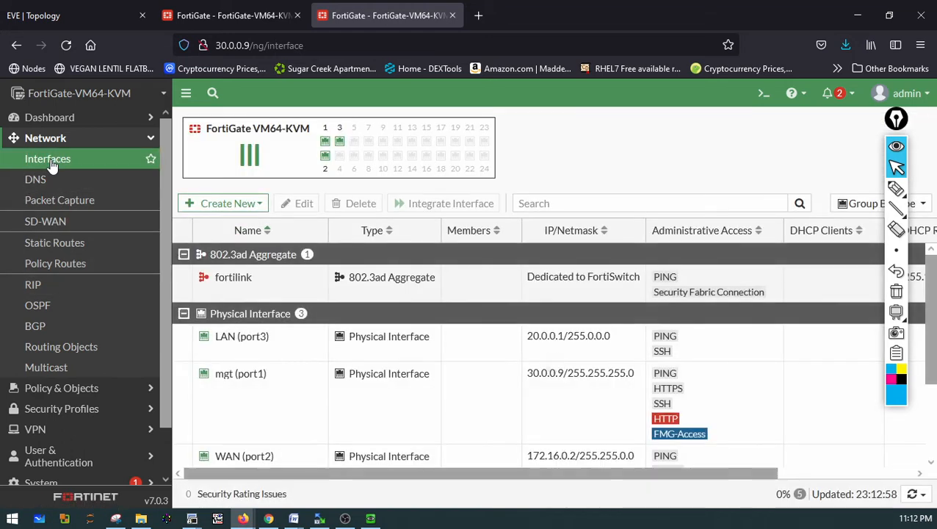
click(242, 349)
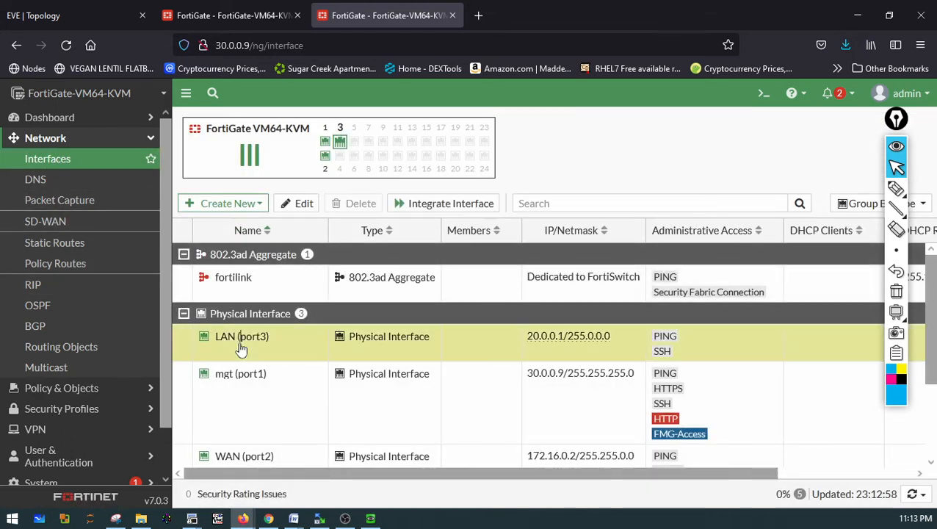
double_click(236, 342)
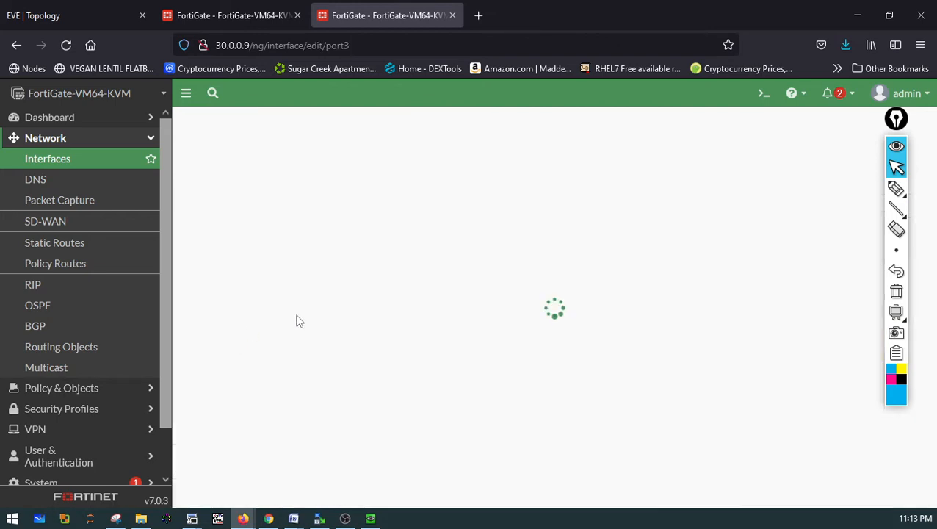
scroll(523, 334, down, 3)
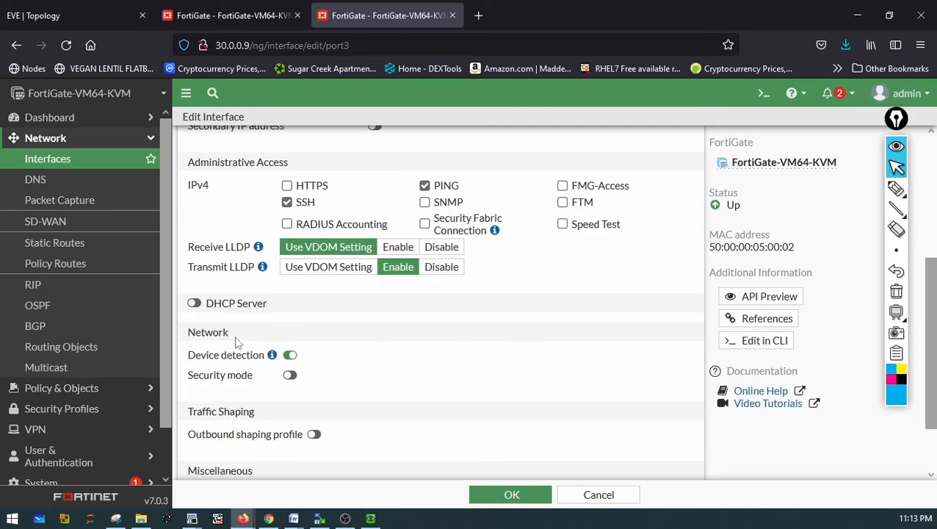
scroll(309, 316, up, 2)
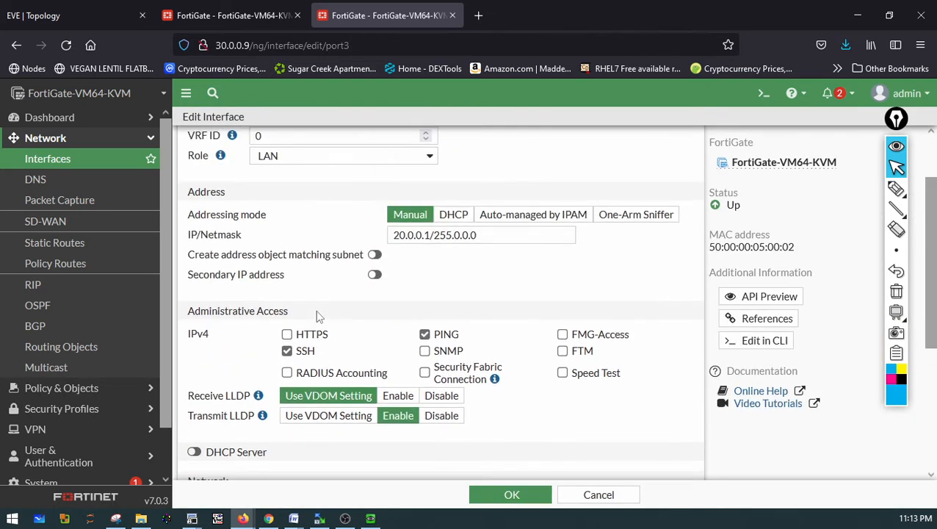
scroll(330, 303, down, 2)
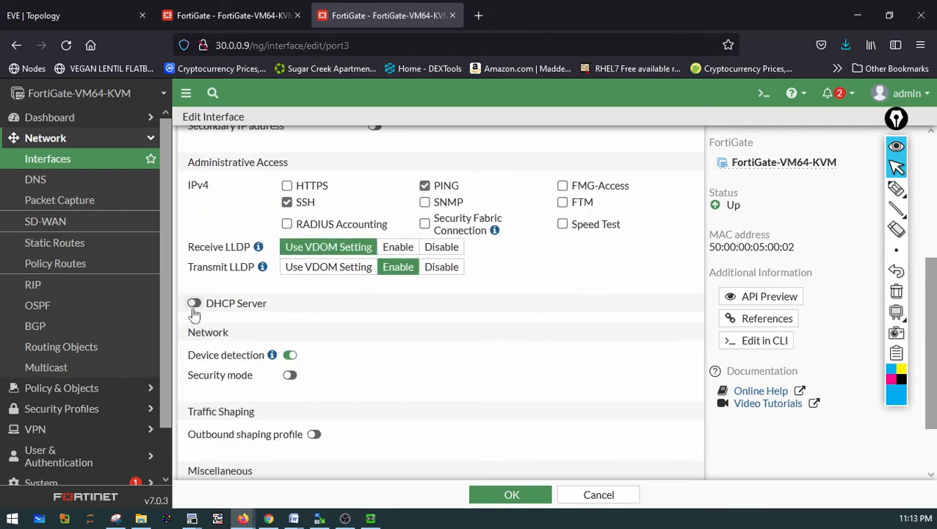
click(194, 304)
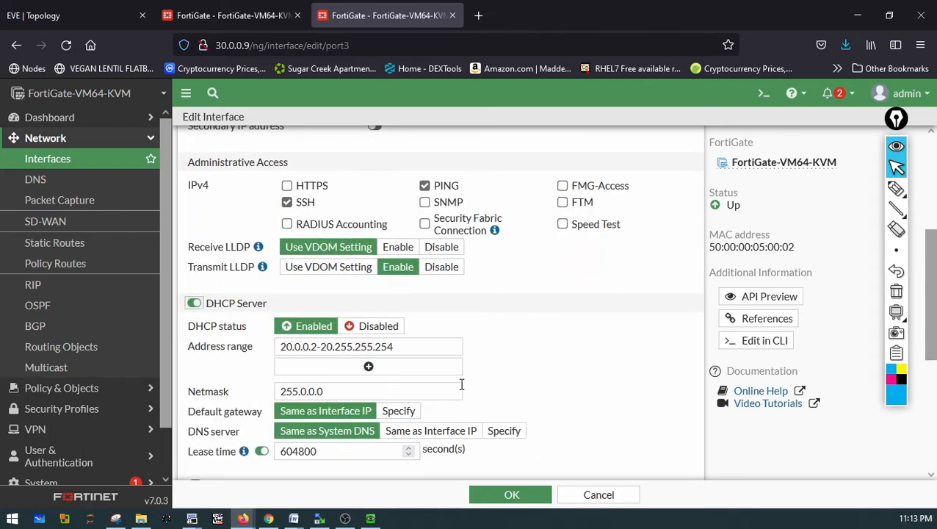
scroll(460, 382, down, 3)
click(511, 495)
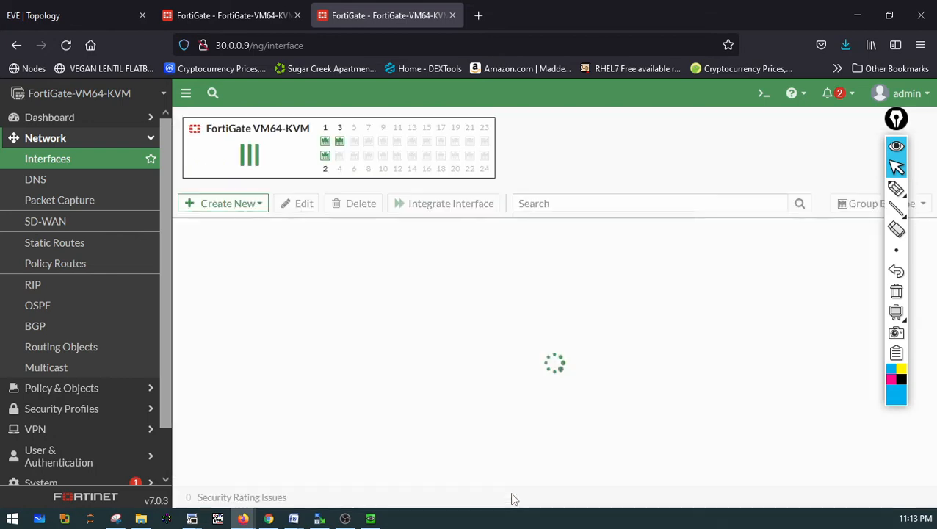
On Win7, open a command prompt and run ipconfig to check the assigned address
click(371, 519)
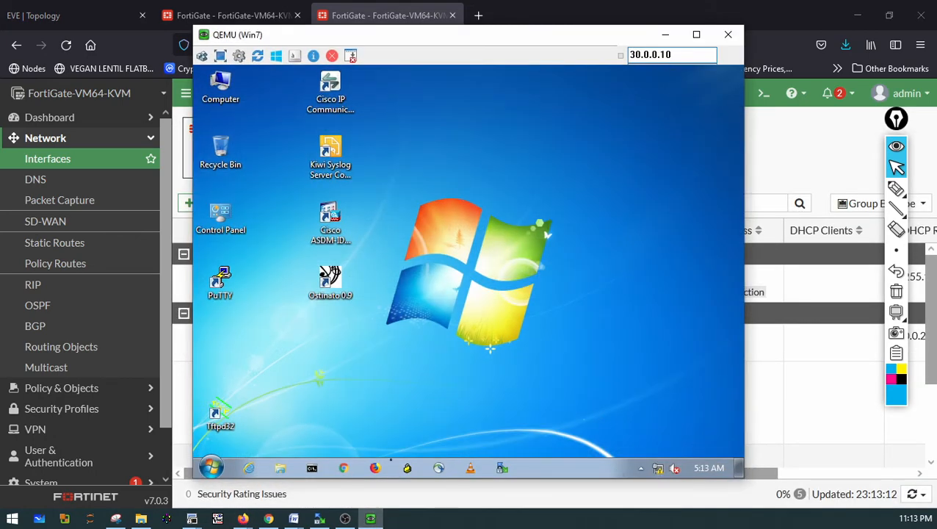
click(311, 469)
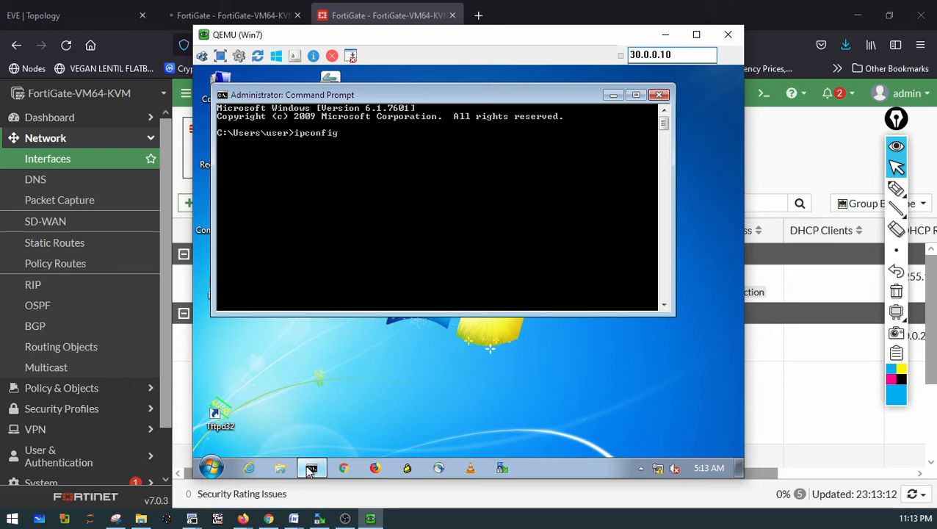
key(Return)
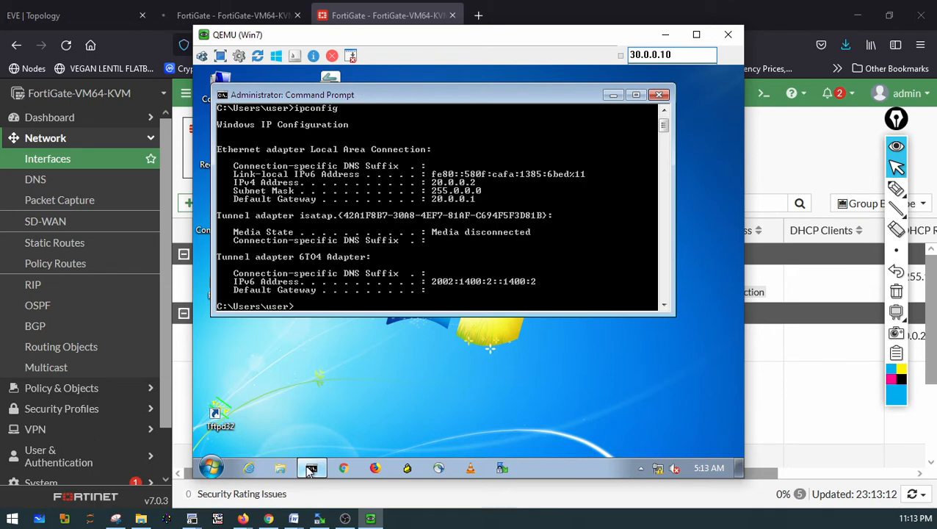
click(895, 189)
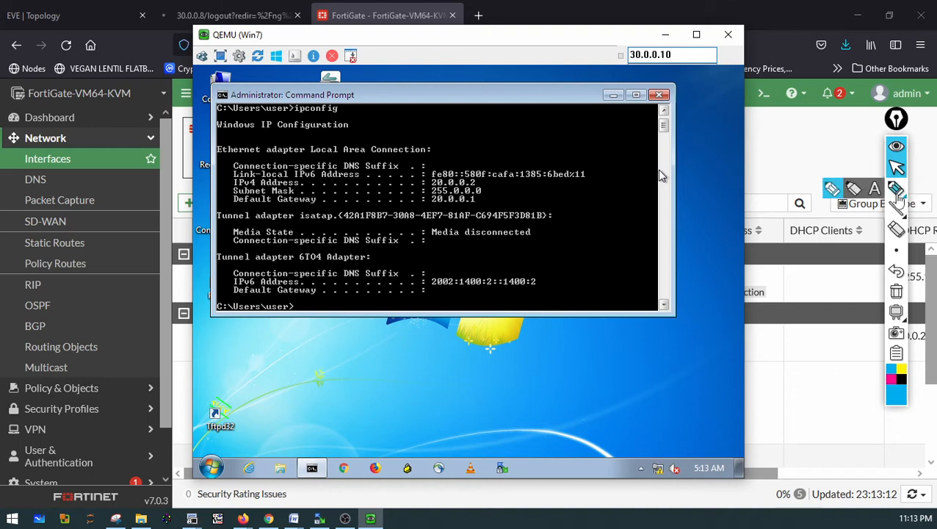
mouse_move(496, 167)
mouse_down()
mouse_move(413, 172)
mouse_move(496, 169)
mouse_up()
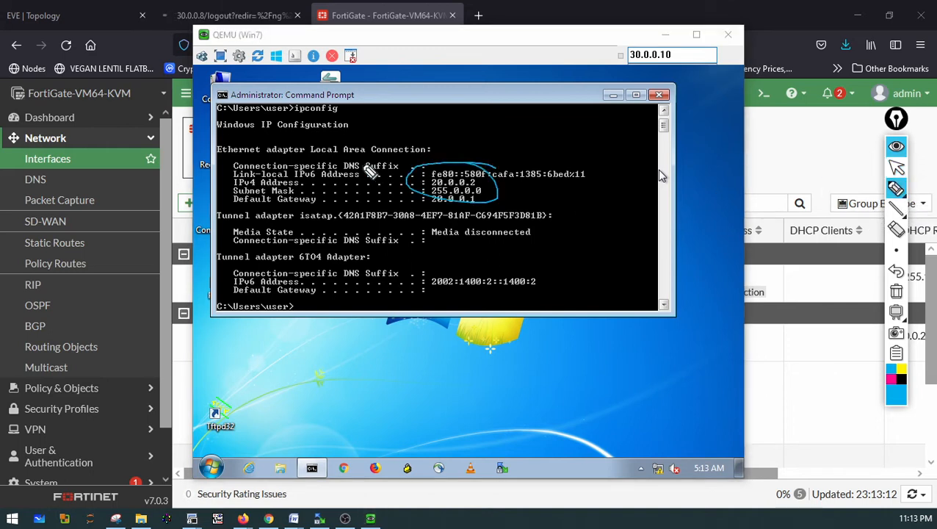
mouse_move(530, 130)
mouse_down()
mouse_move(550, 178)
mouse_move(620, 137)
mouse_up()
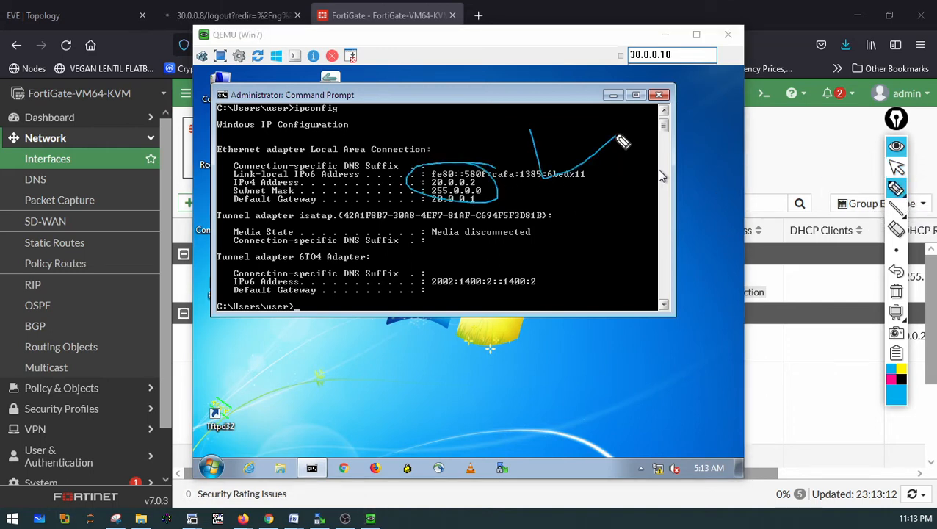
click(893, 251)
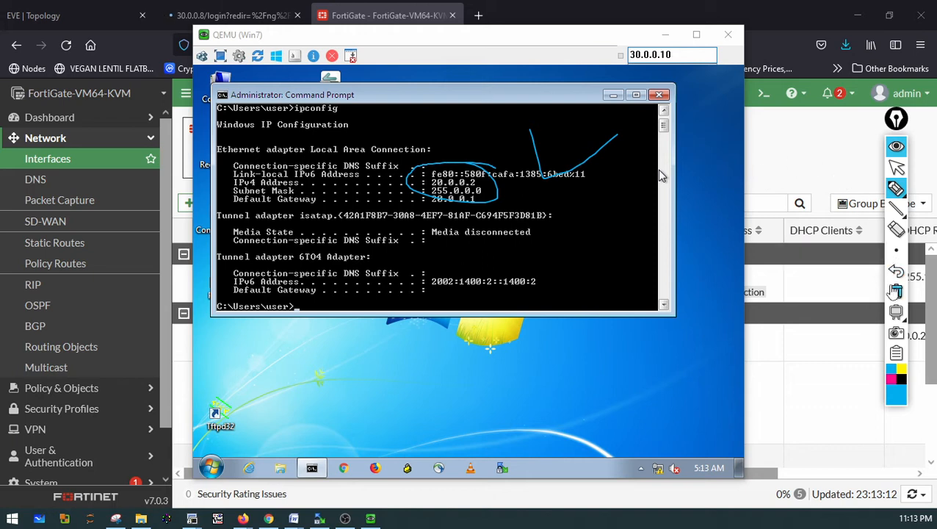
click(896, 290)
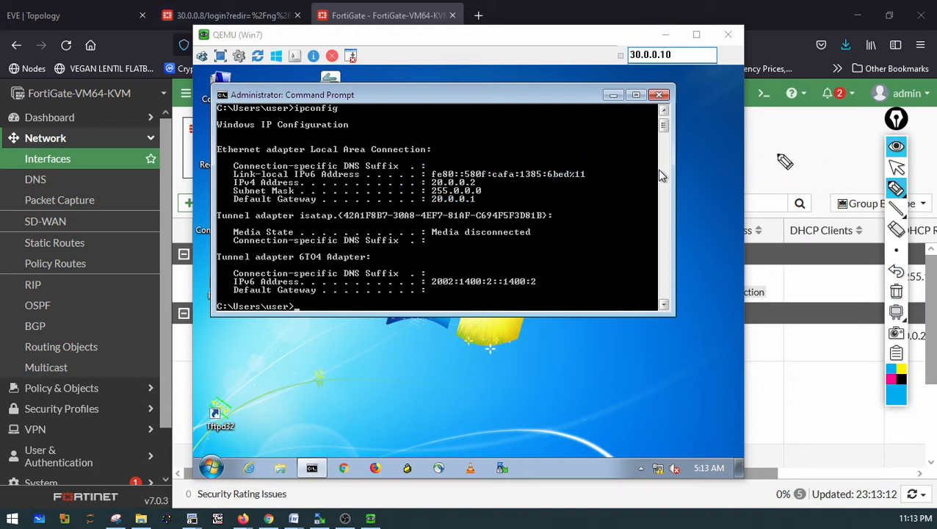
click(895, 169)
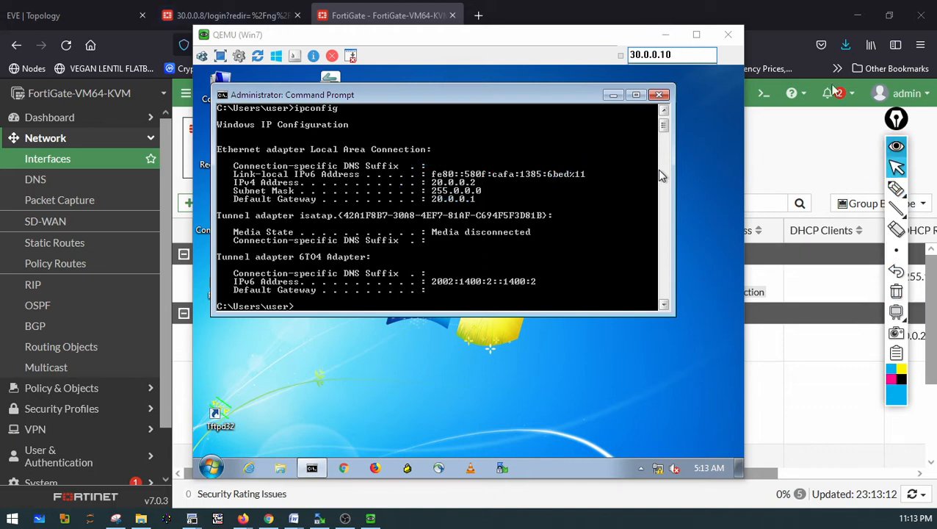
Add a DHCP widget to the second FortiGate's status dashboard
click(665, 35)
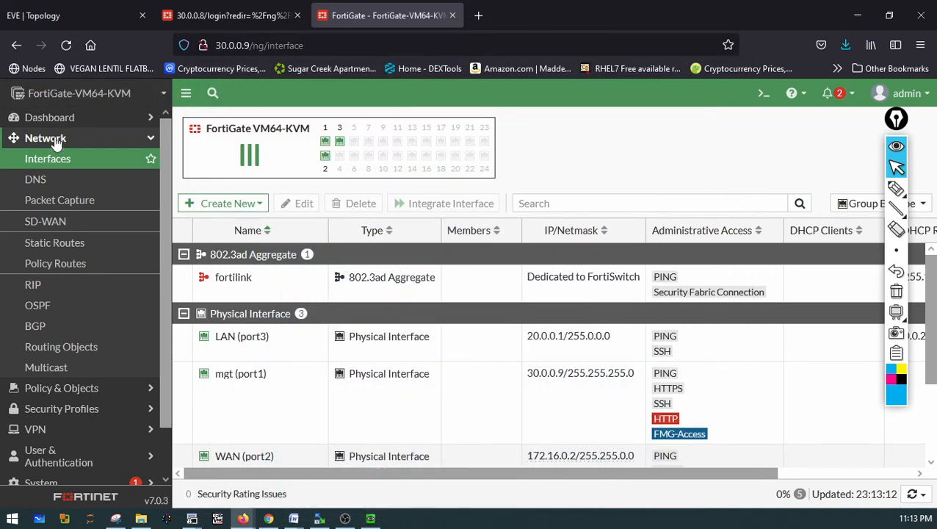
click(41, 120)
click(51, 144)
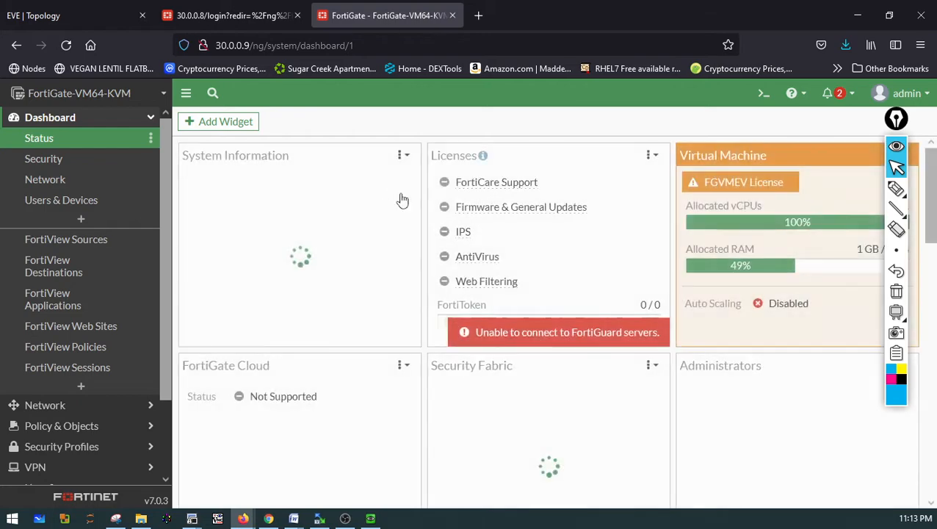
click(237, 124)
scroll(423, 345, down, 5)
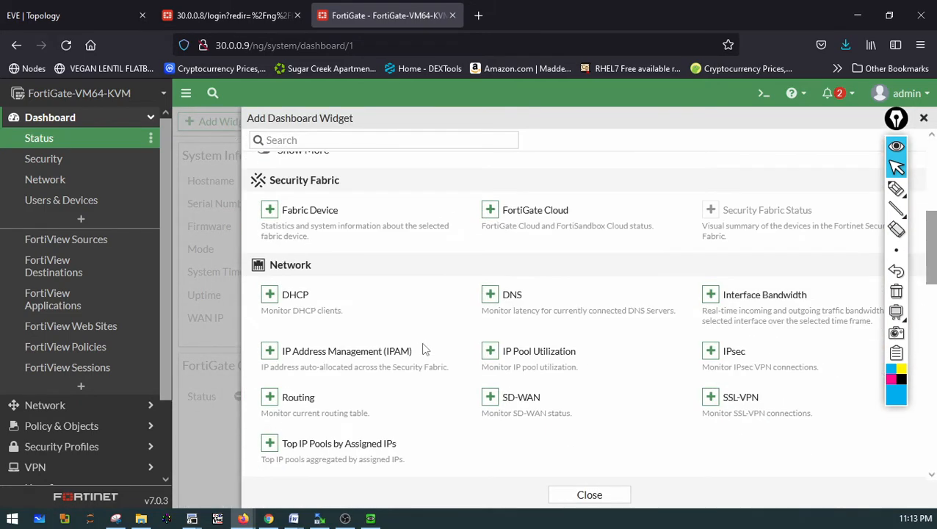
click(269, 294)
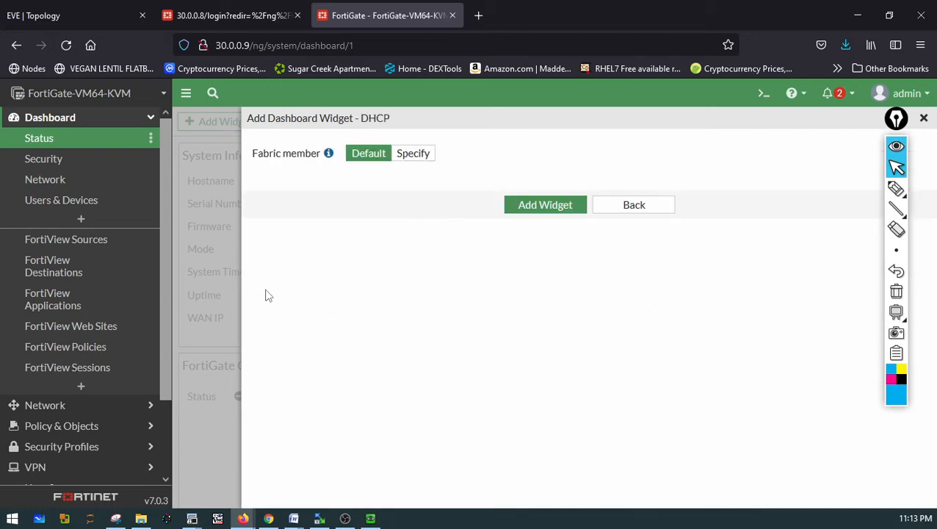
click(543, 210)
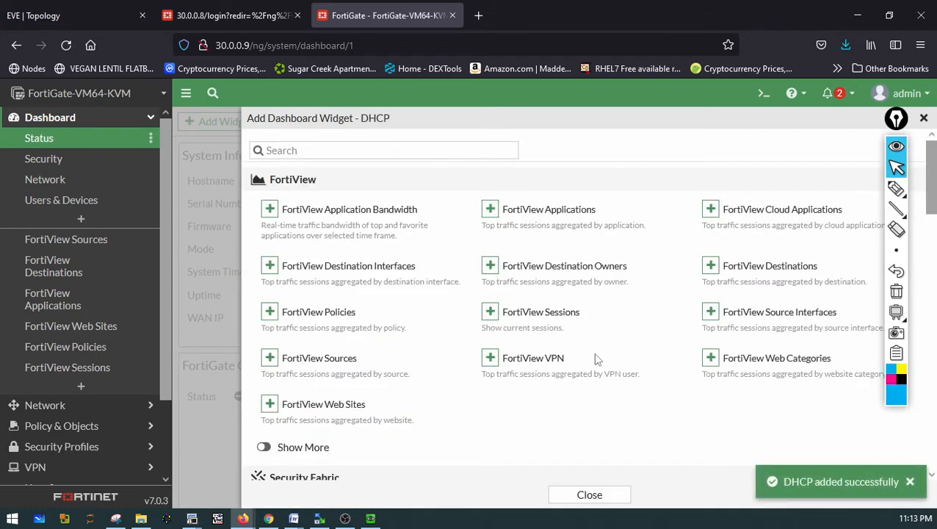
Close the widget dialog, expand the DHCP widget to full screen and choose its auto-refresh interval
scroll(561, 352, down, 2)
click(578, 490)
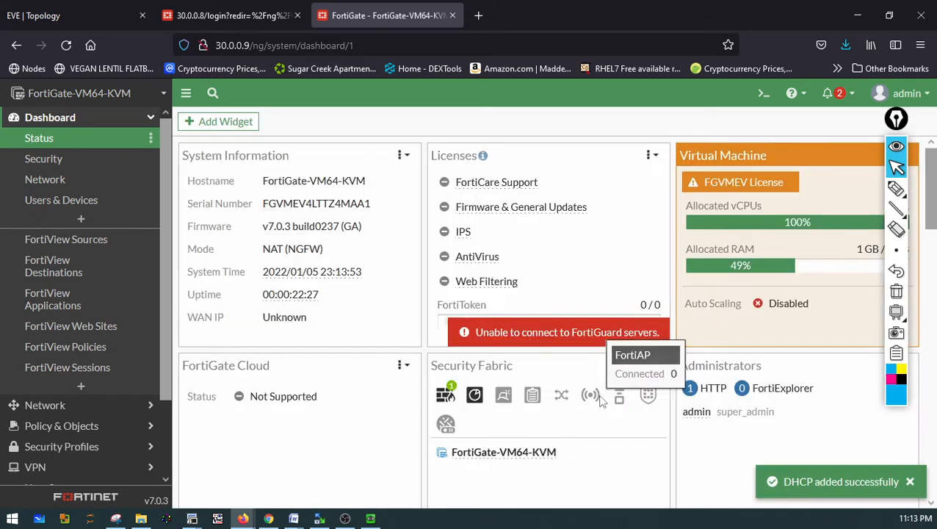
scroll(620, 389, down, 4)
scroll(617, 420, down, 9)
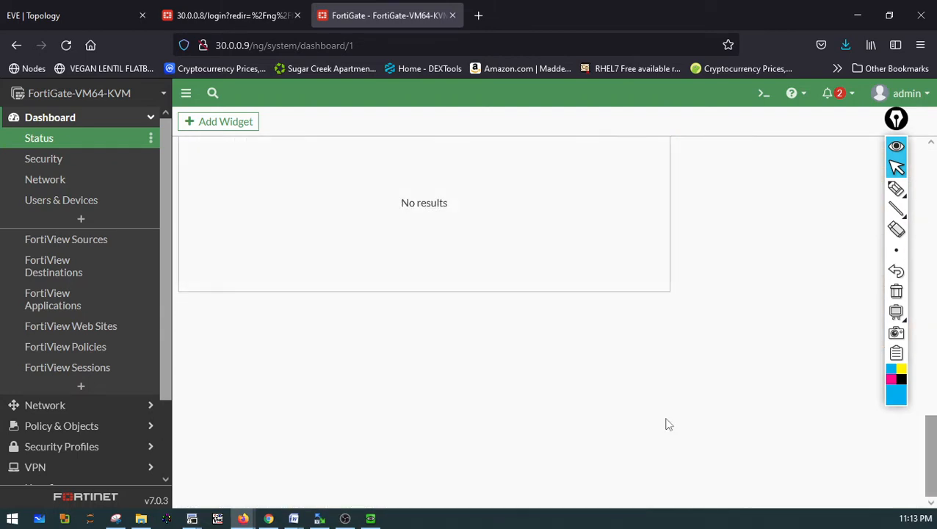
scroll(667, 424, up, 1)
mouse_move(667, 426)
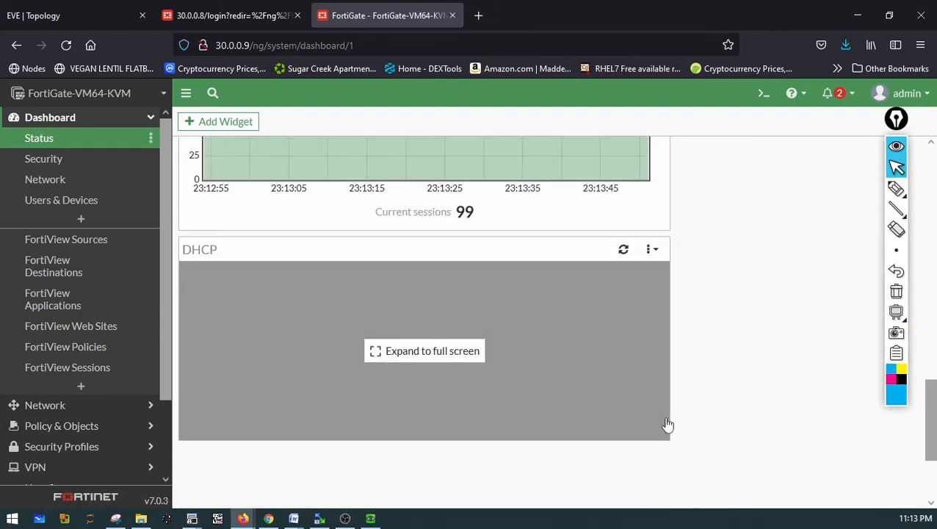
click(558, 353)
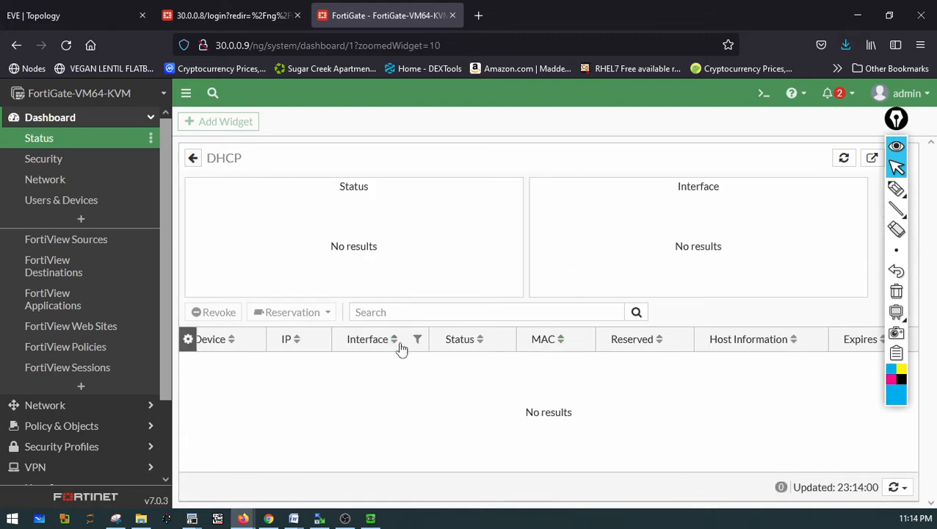
click(895, 491)
click(851, 475)
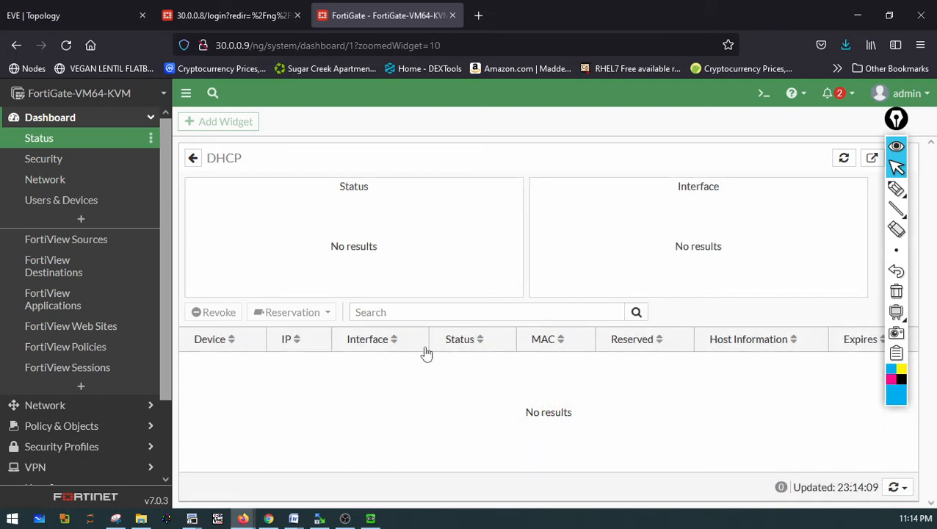
Return to the Status dashboard and reopen the DHCP widget in full screen
click(57, 144)
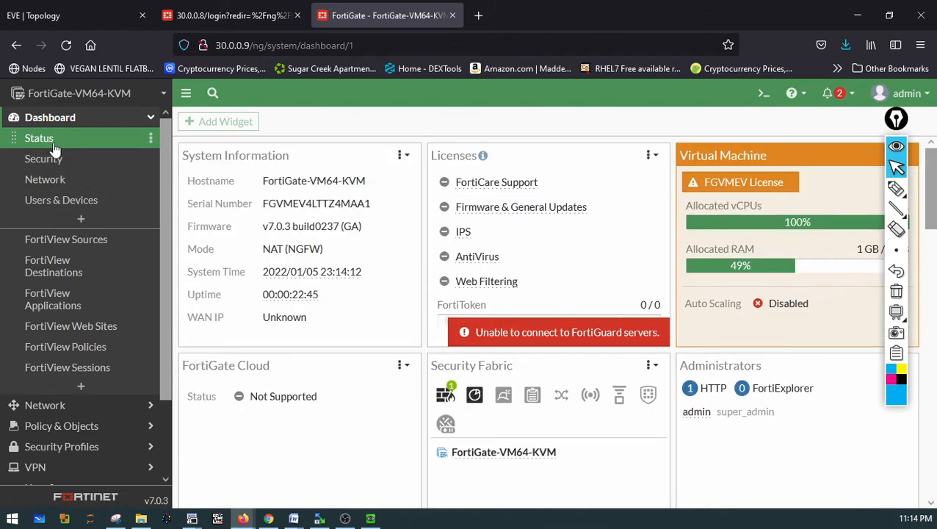
scroll(426, 360, down, 15)
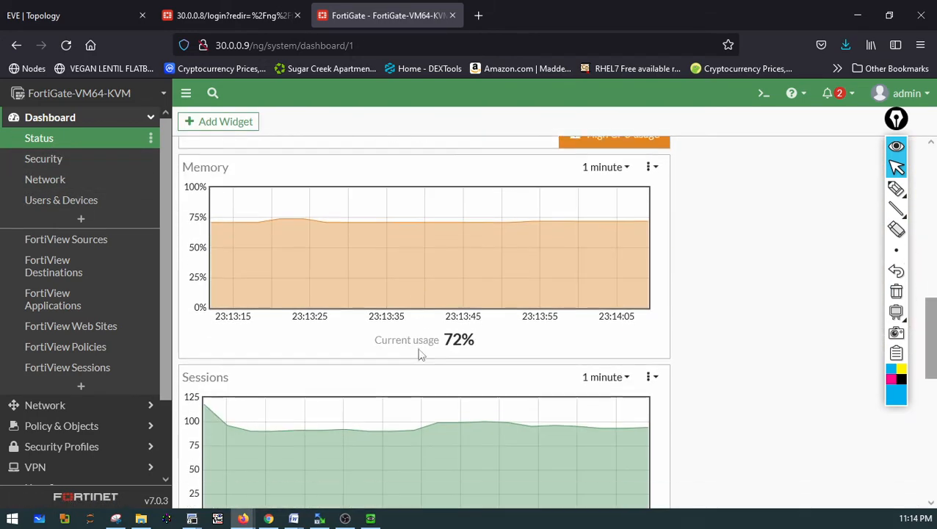
scroll(433, 342, up, 2)
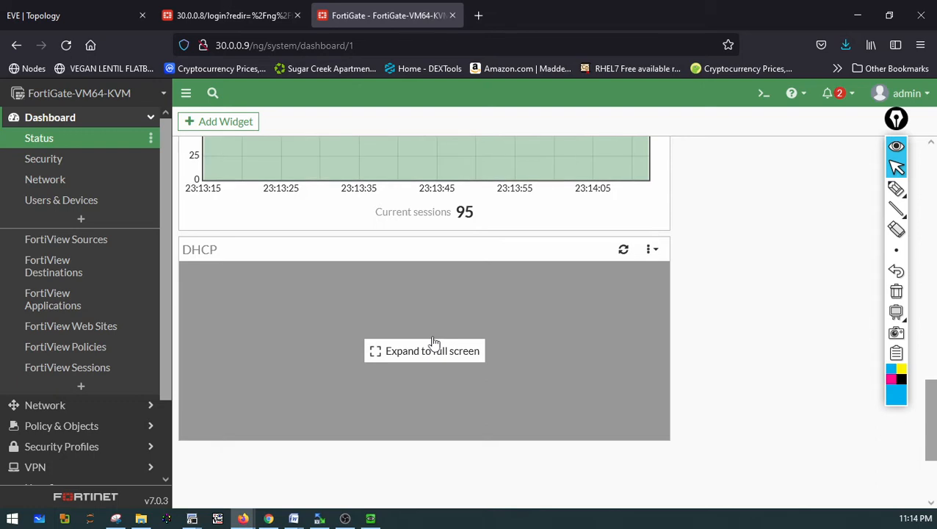
click(433, 347)
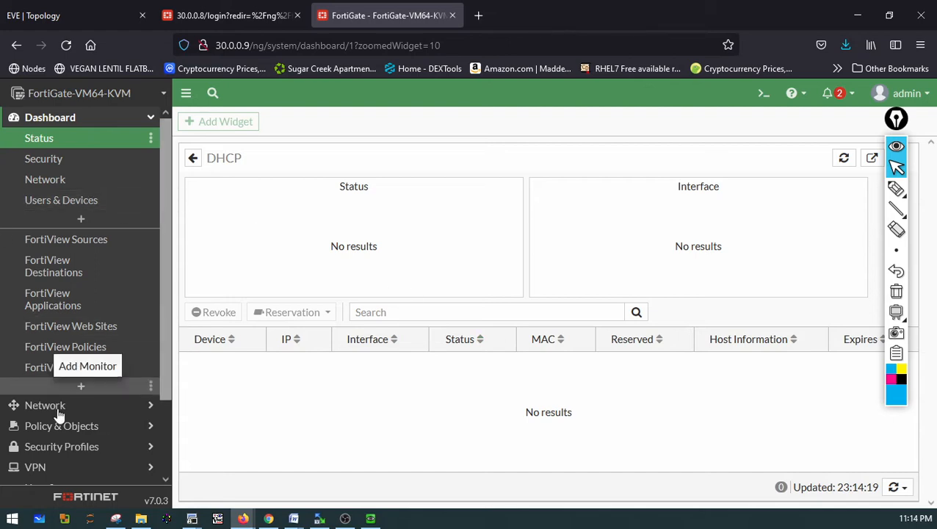
Browse the Log & Report event categories, threat weight and log settings pages
scroll(41, 458, down, 3)
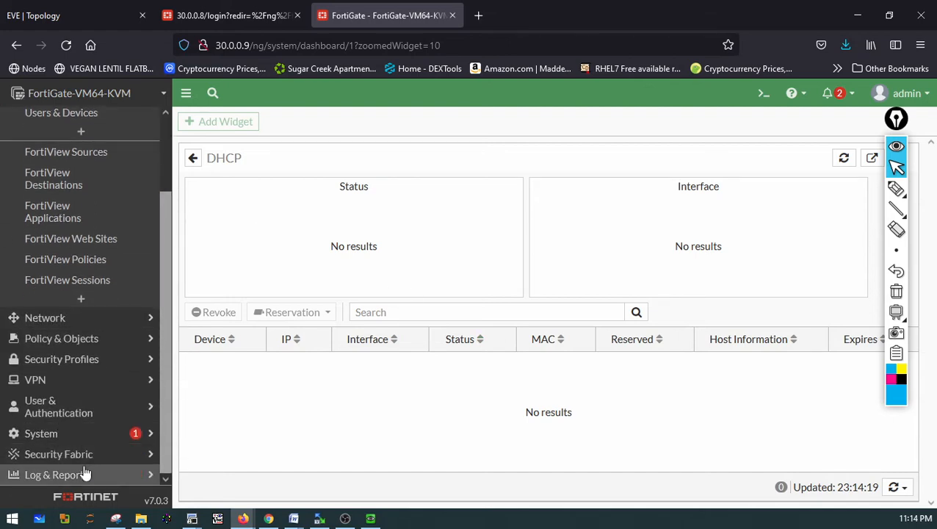
click(84, 474)
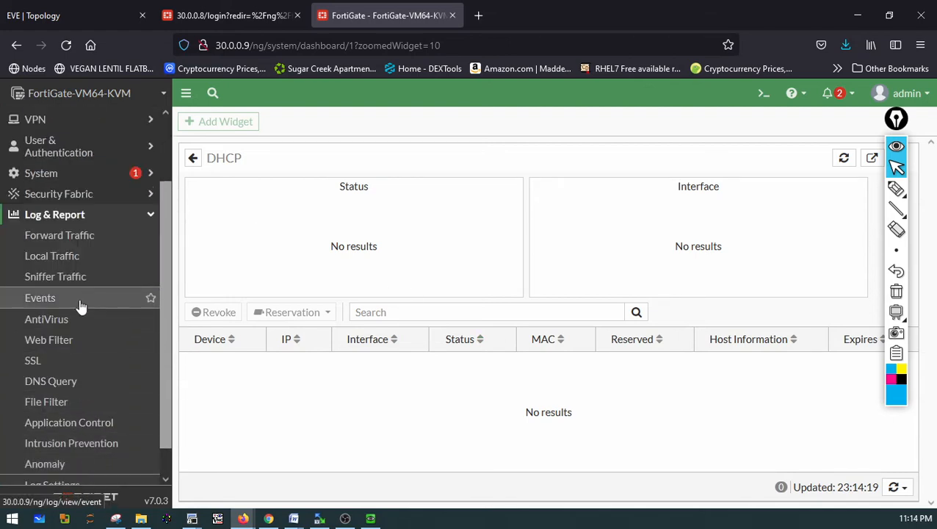
click(53, 301)
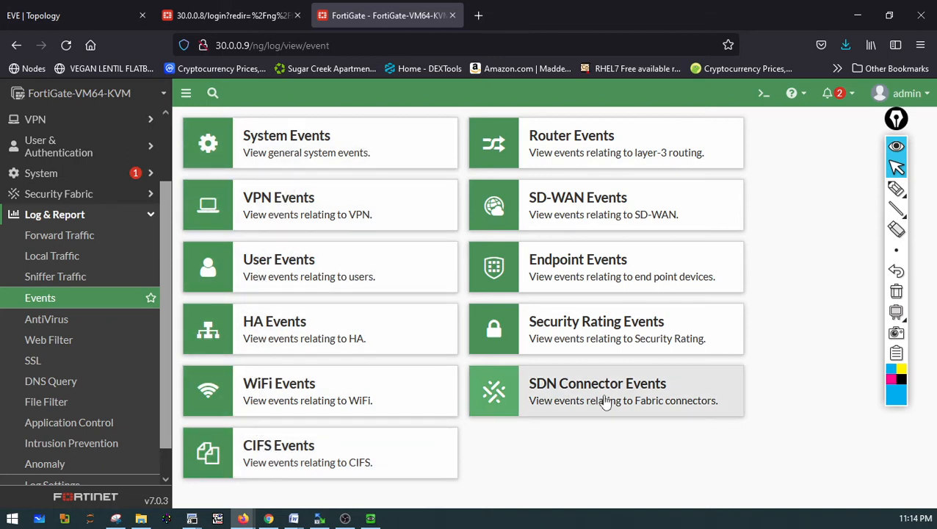
click(321, 451)
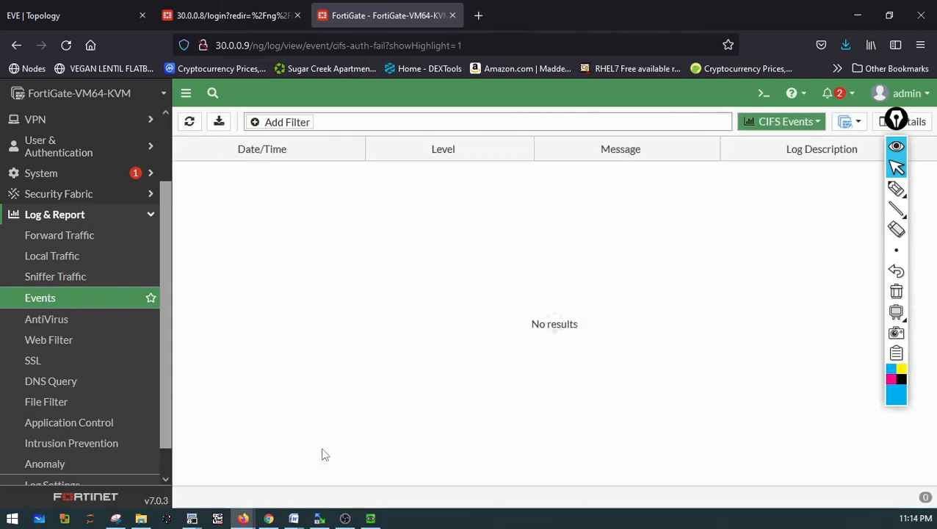
click(38, 297)
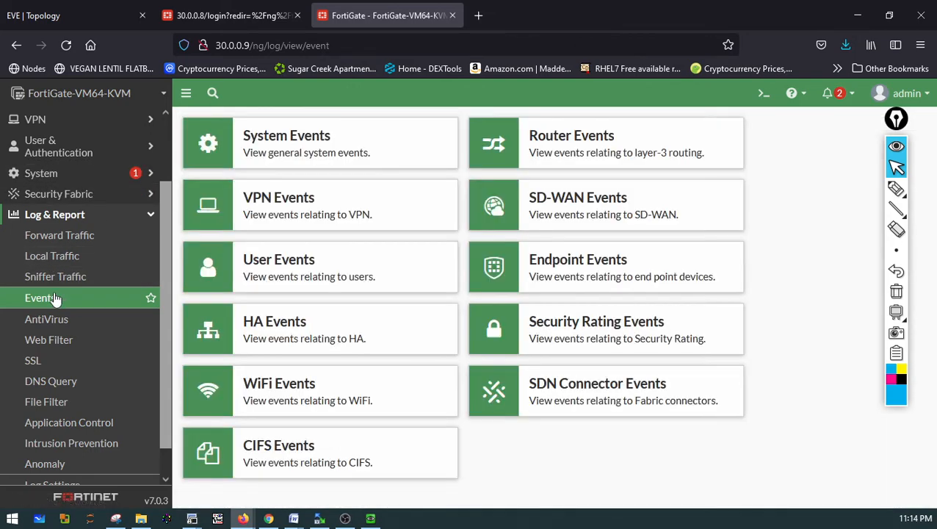
click(268, 196)
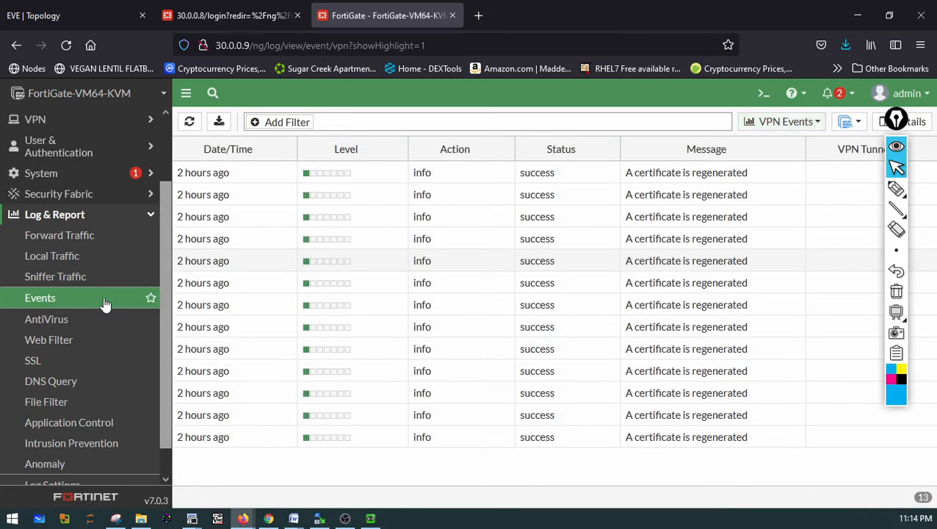
click(105, 303)
click(294, 287)
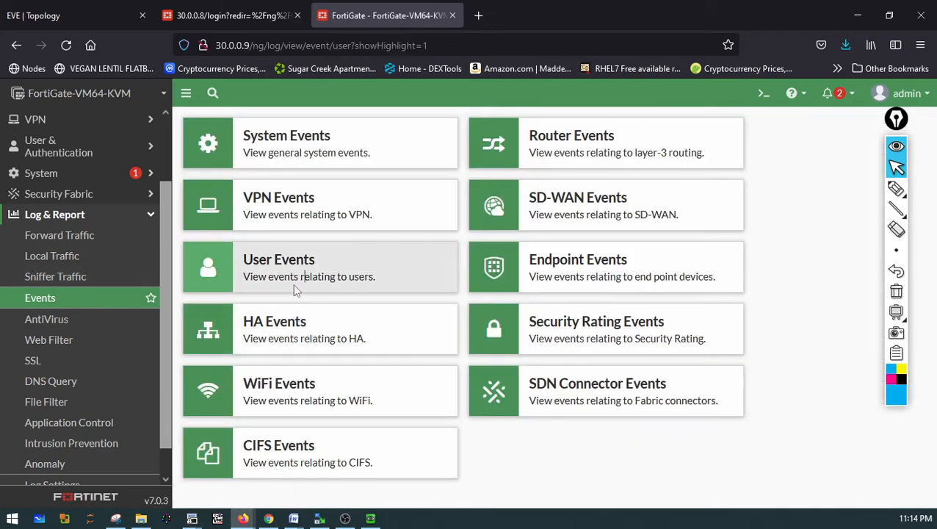
click(73, 305)
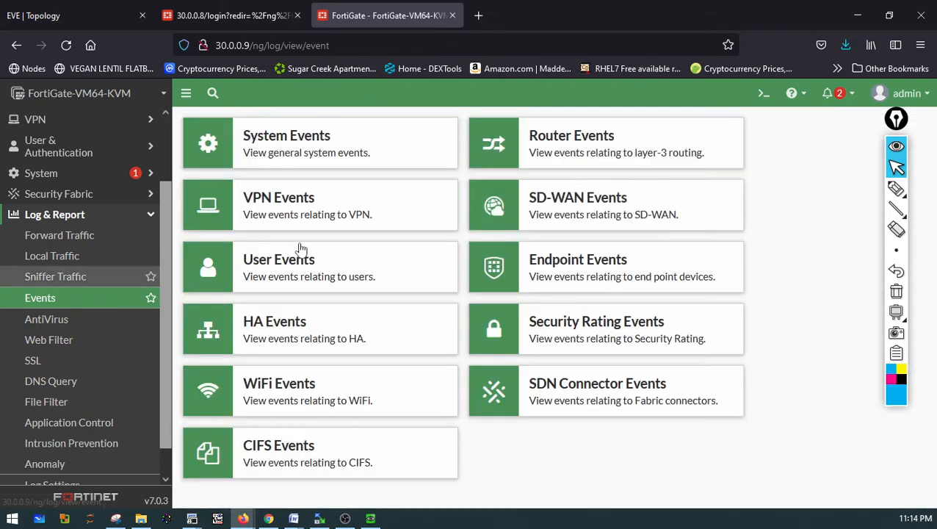
click(638, 147)
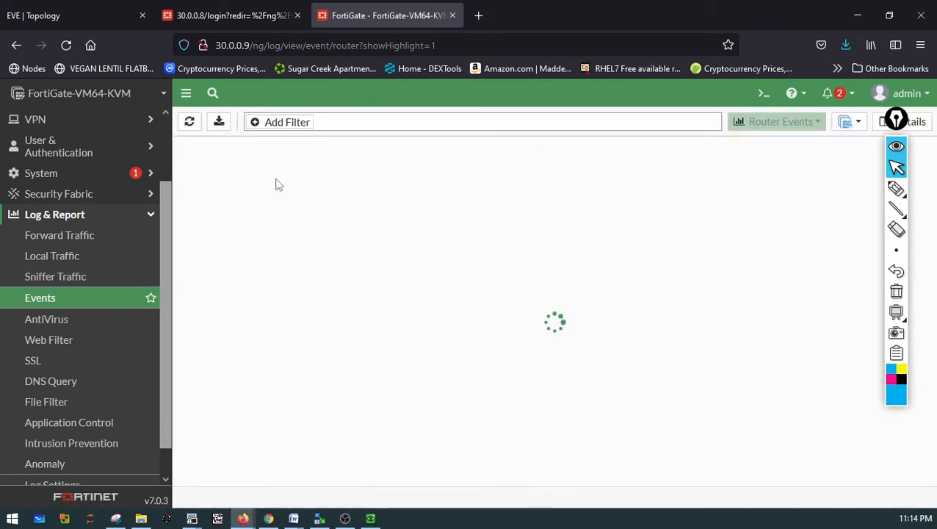
click(72, 305)
scroll(110, 411, down, 1)
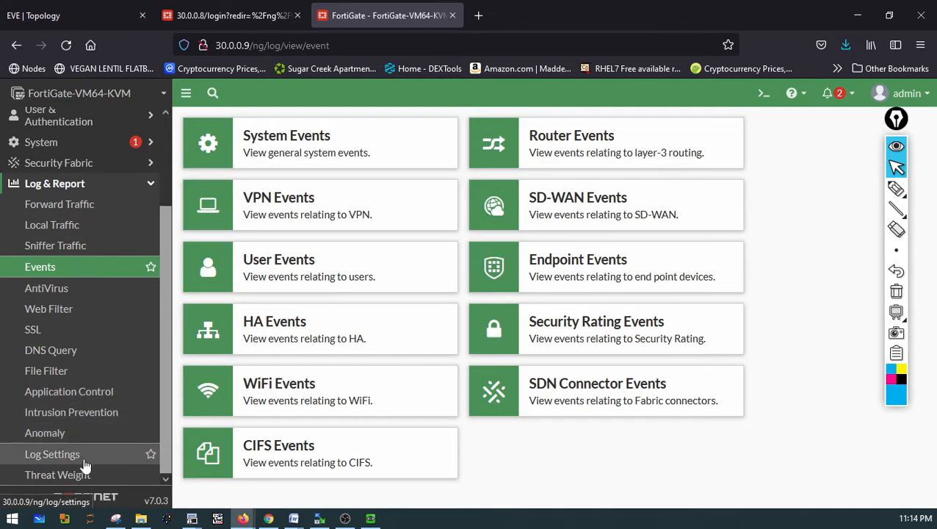
click(58, 475)
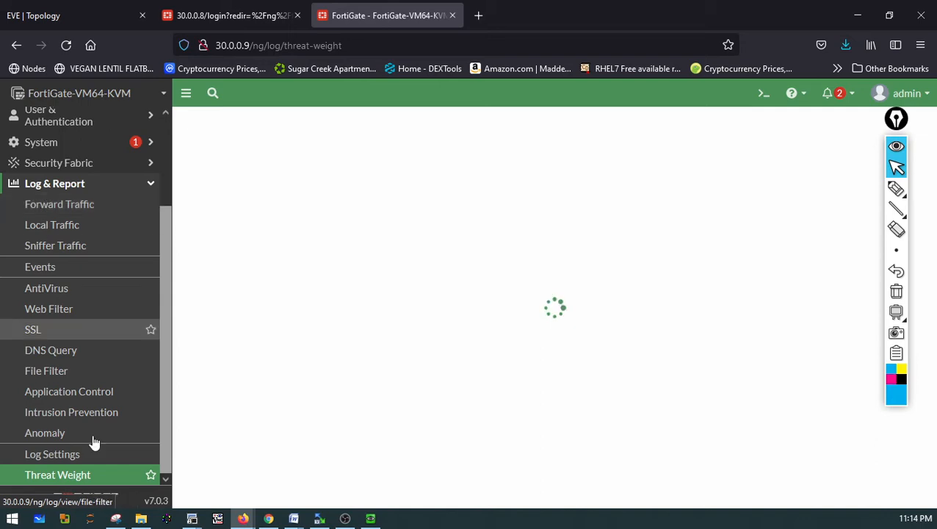
click(83, 458)
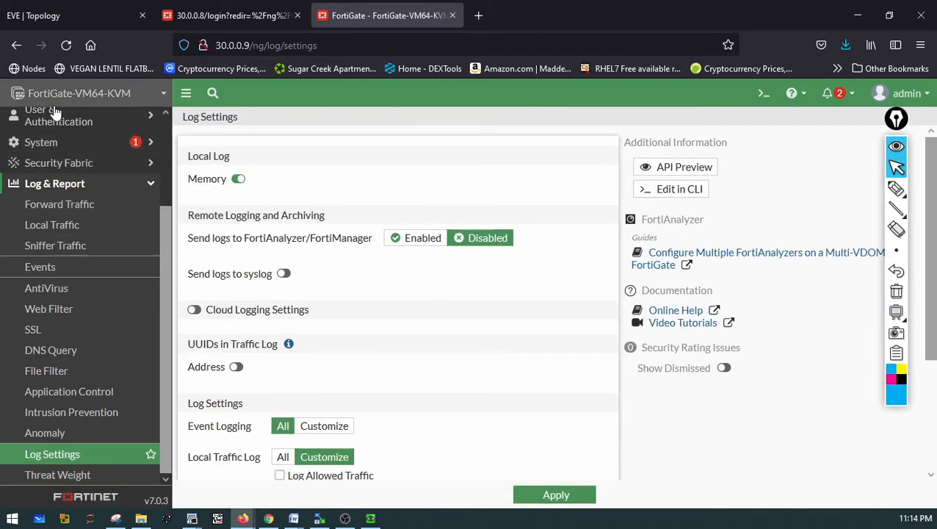
scroll(77, 161, up, 3)
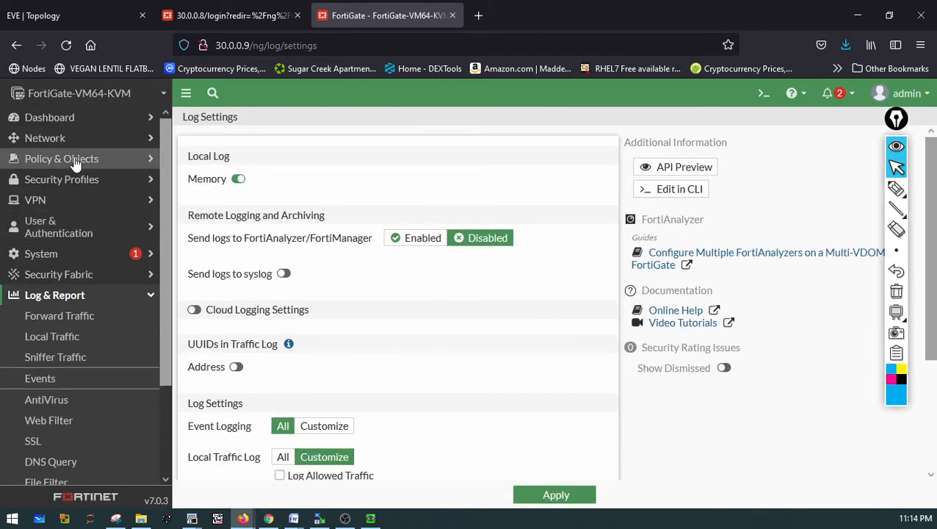
Go back to the Status dashboard and expand the DHCP widget to full screen again
click(35, 125)
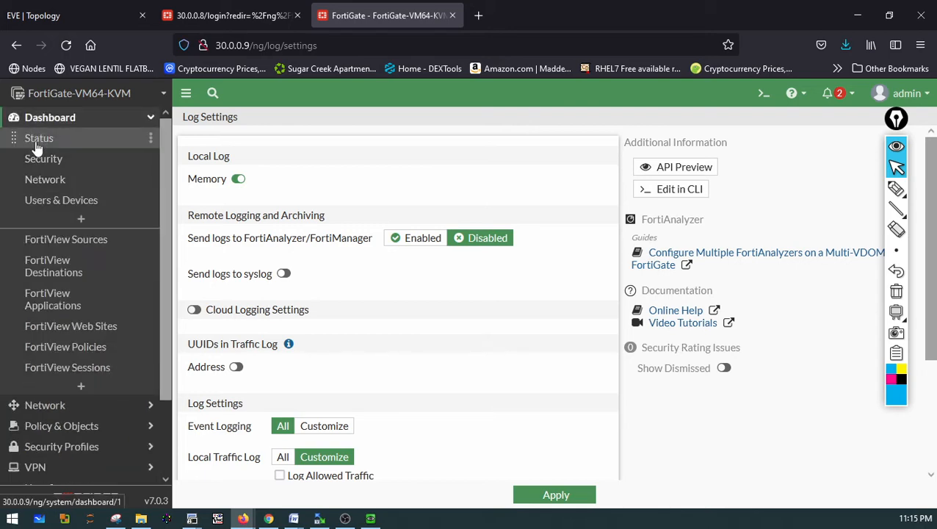
click(38, 139)
scroll(523, 331, down, 15)
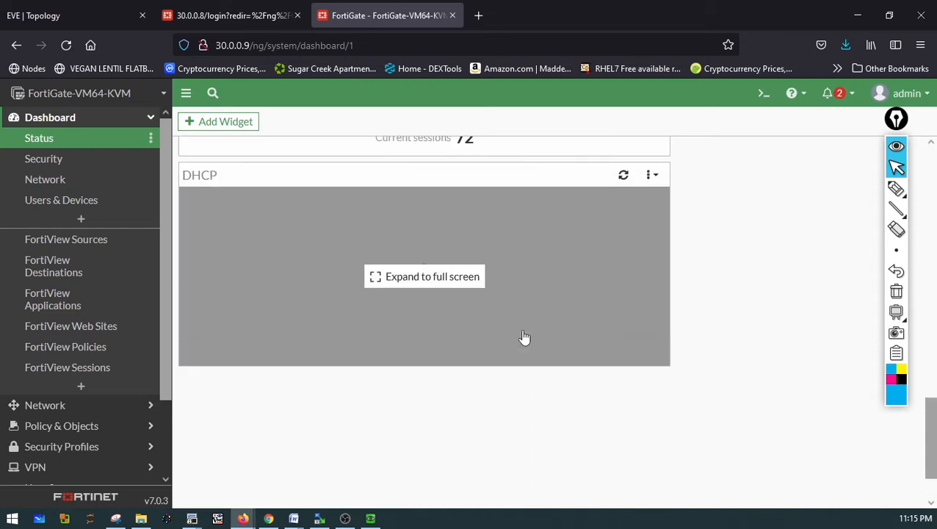
click(433, 297)
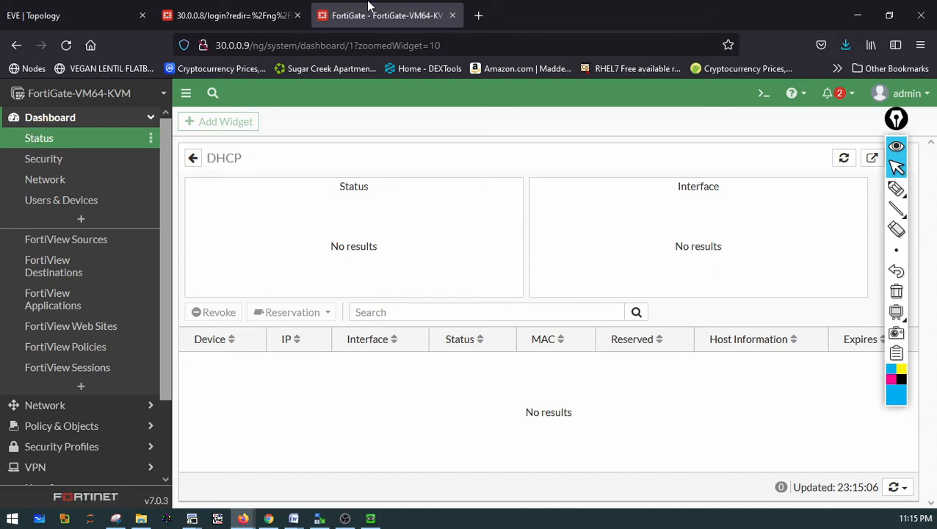
From the Win7 console's command prompt, ping the second FortiGate's WAN address 172.16.0.2
click(221, 16)
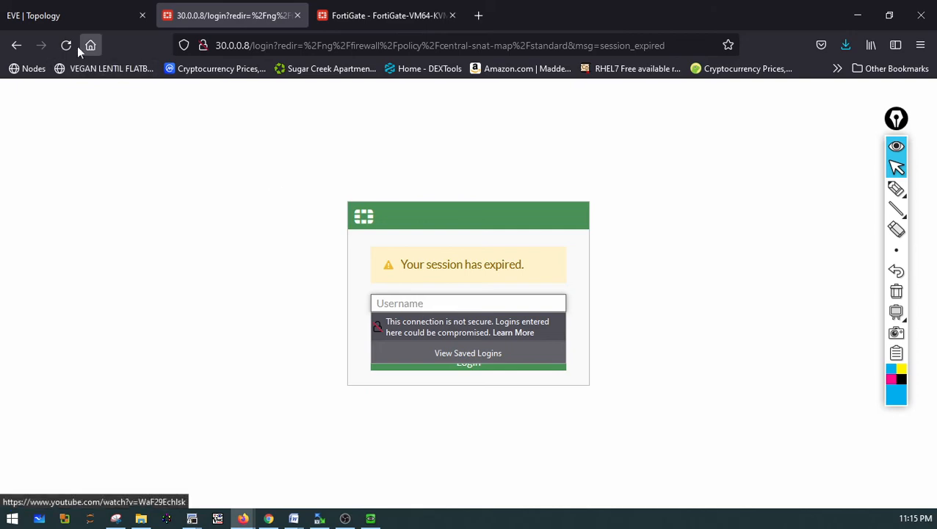
click(52, 20)
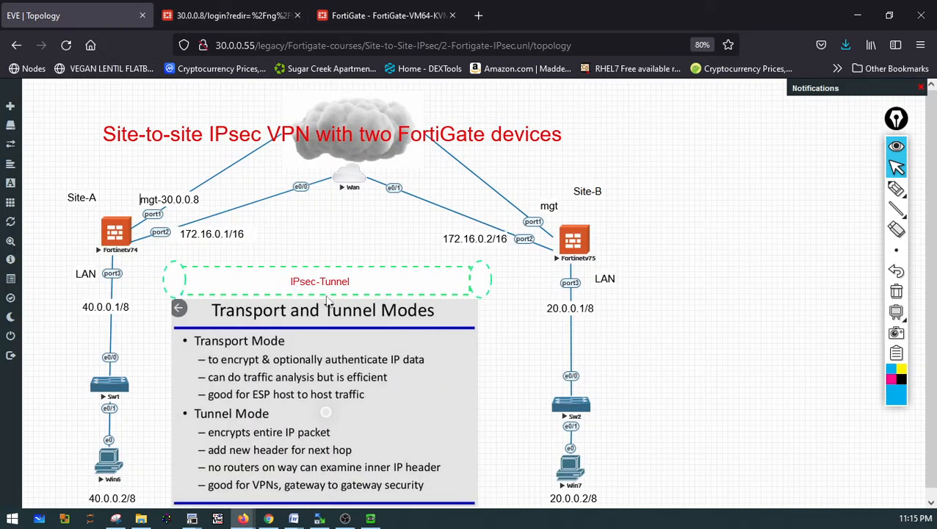
click(370, 519)
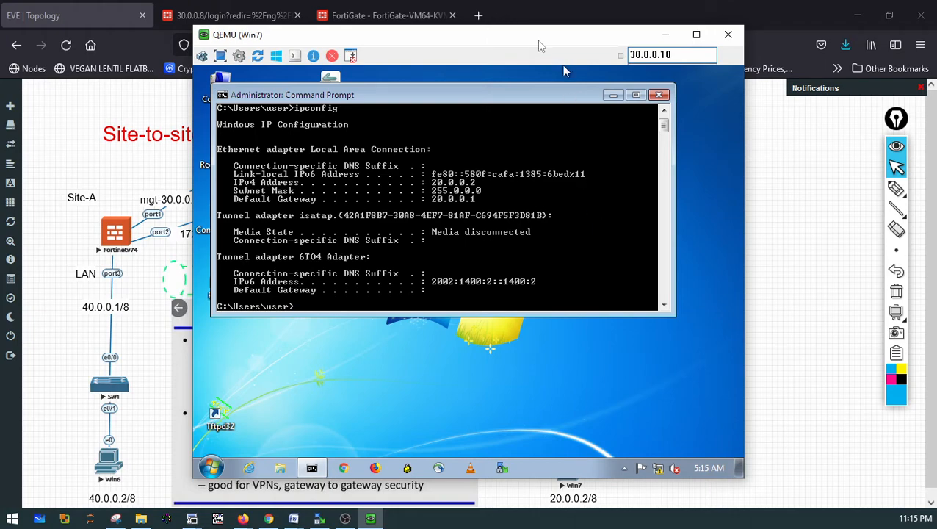
drag(538, 43, 408, 43)
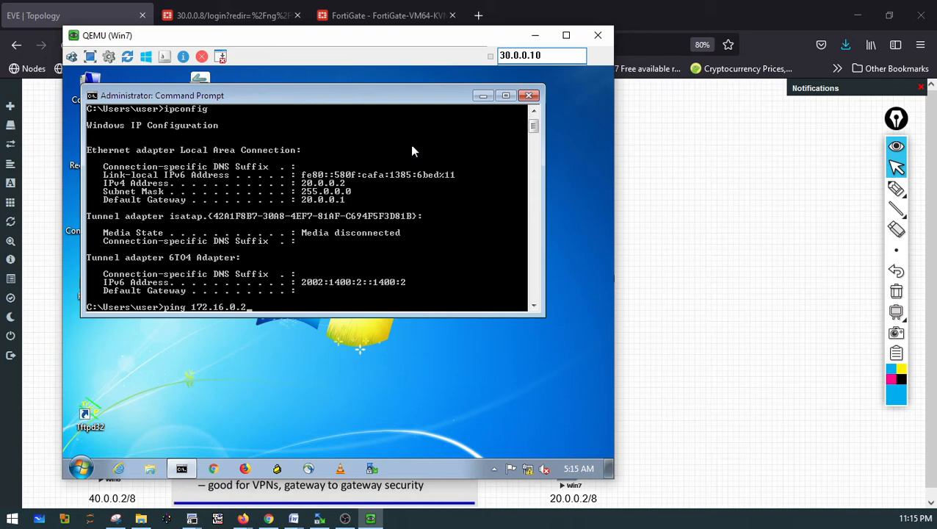
key(Return)
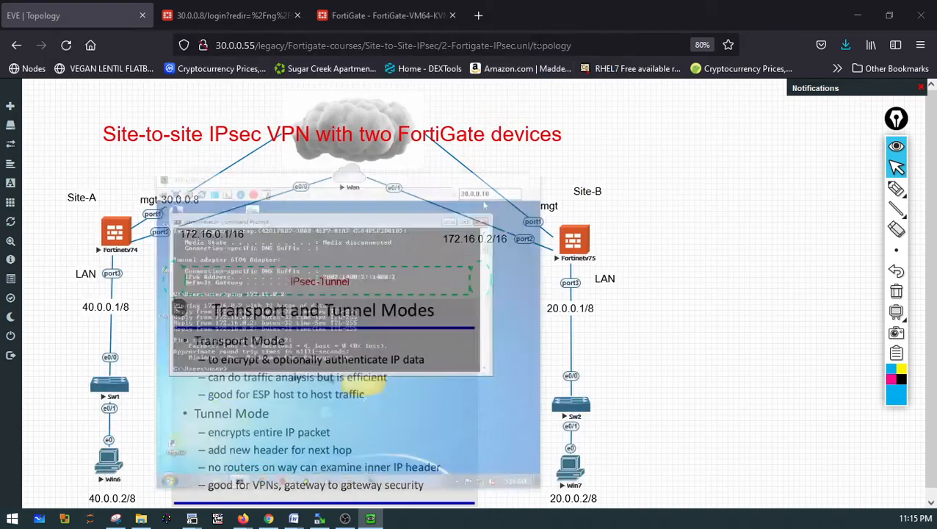
click(534, 36)
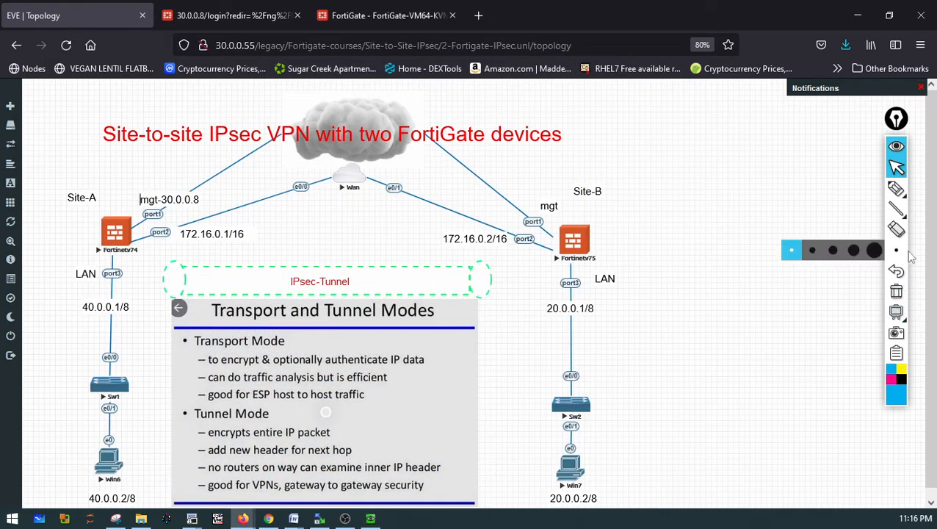
click(895, 189)
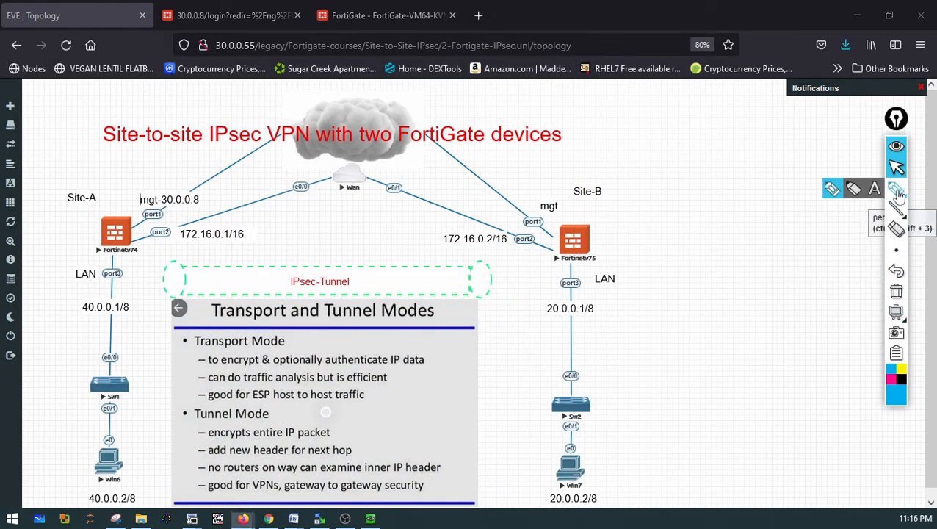
mouse_move(576, 463)
mouse_down()
mouse_move(608, 450)
mouse_move(619, 402)
mouse_move(615, 239)
mouse_move(561, 217)
mouse_move(514, 244)
mouse_up()
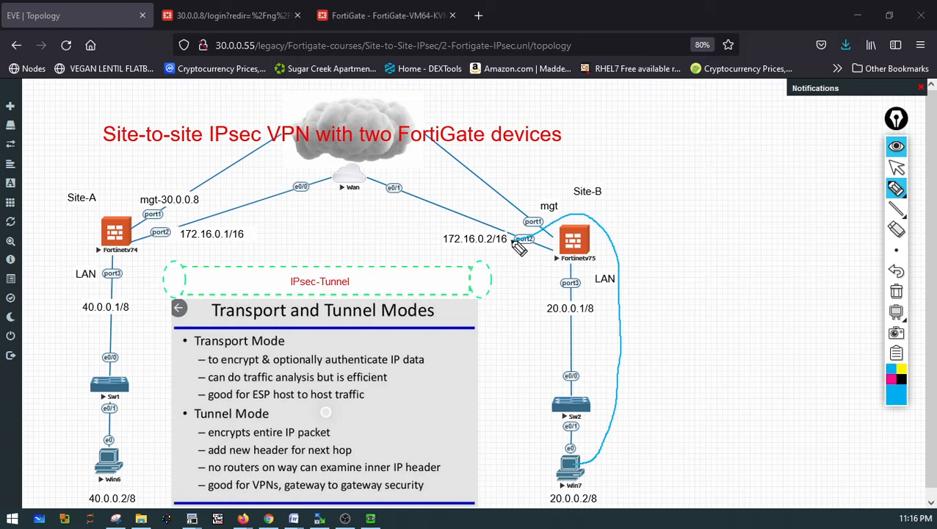
mouse_move(213, 211)
mouse_down()
mouse_move(156, 248)
mouse_move(242, 214)
mouse_move(507, 241)
mouse_up()
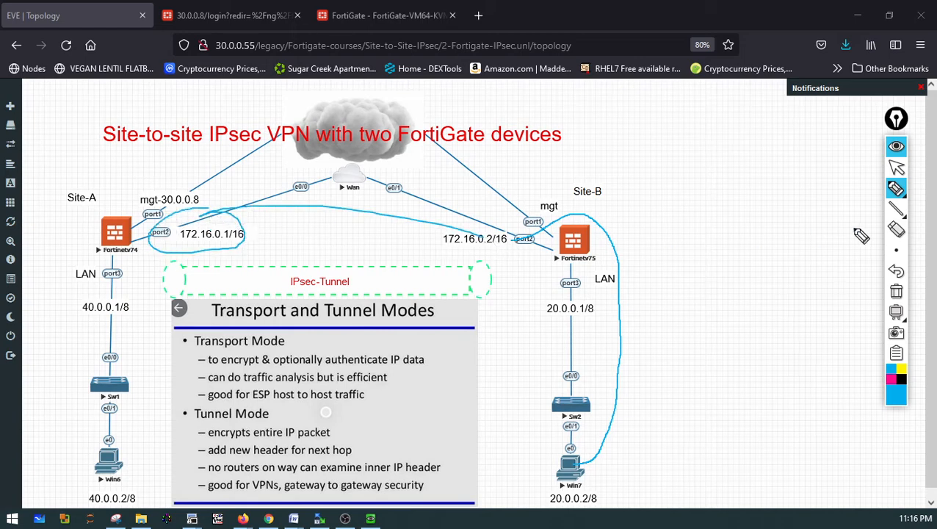
click(896, 291)
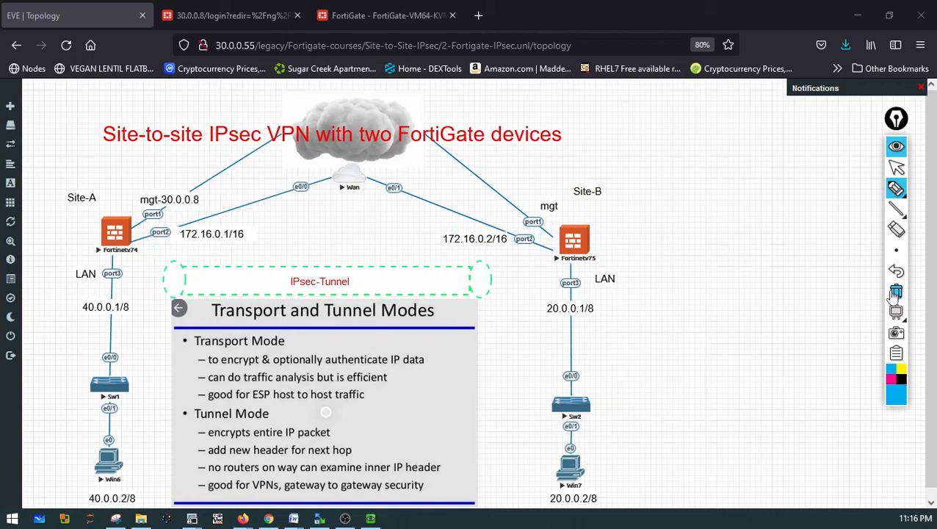
From the Win7 console's command prompt, ping the Site-A FortiGate's WAN address 172.16.0.1
click(894, 168)
click(370, 518)
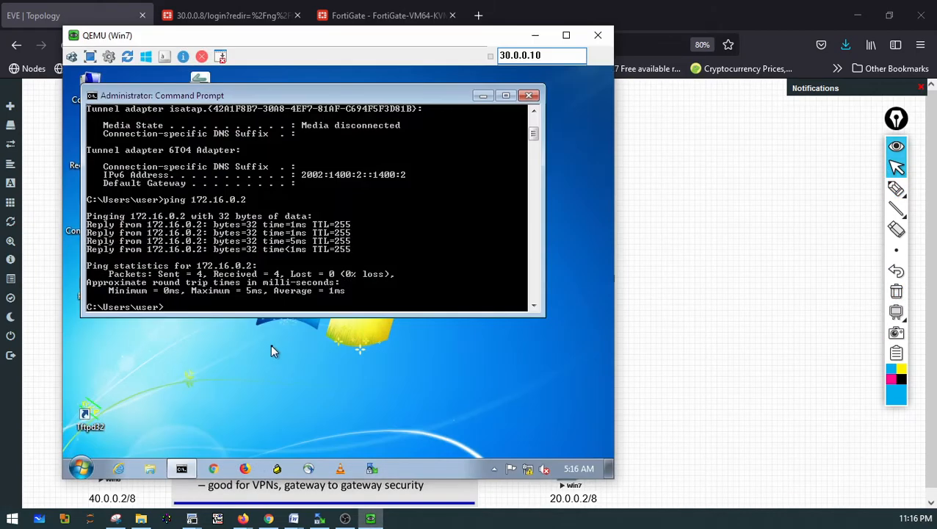
click(271, 288)
key(Up)
key(Return)
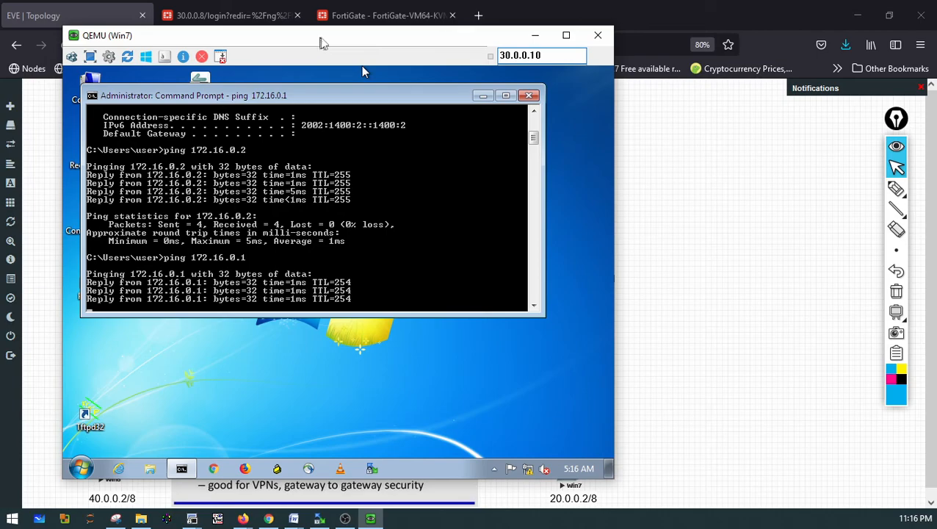
Ping the Site-A LAN gateway 40.0.0.1 from Win7, running the test twice
drag(320, 42, 621, 37)
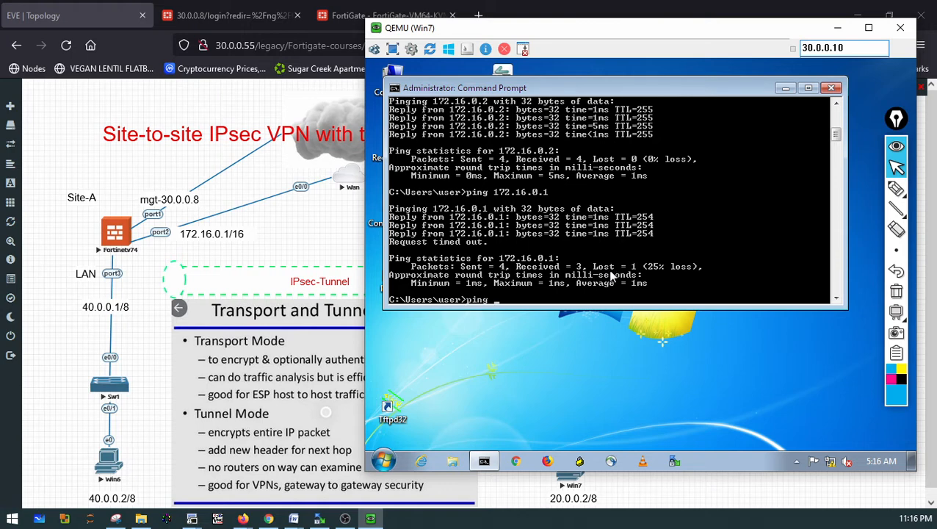
text(0.0.0.1)
key(Return)
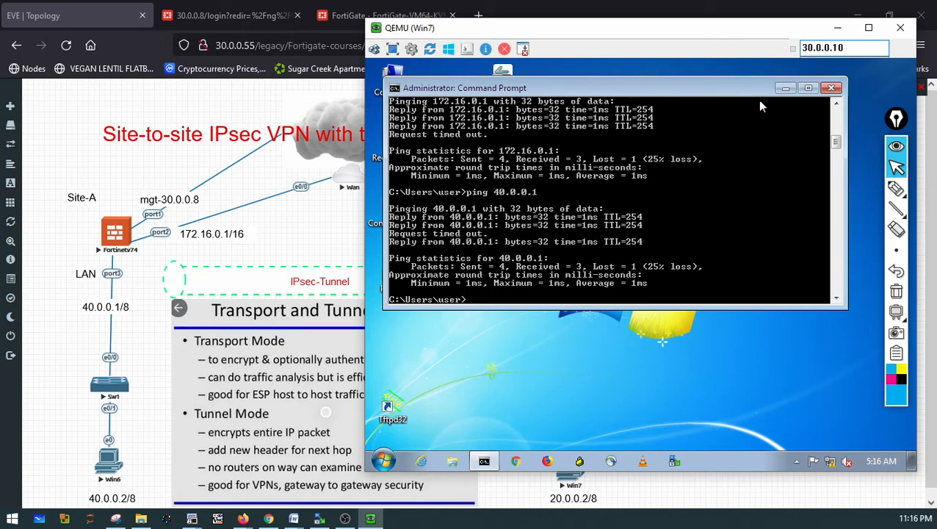
text(ping 40.0.0.1)
key(Return)
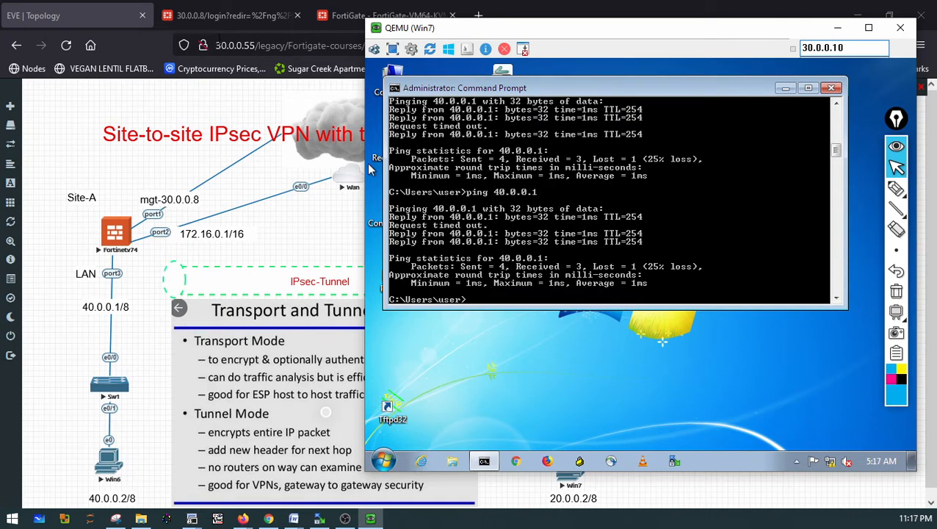
Log back in to the Site-A FortiGate web interface as admin with the account password
click(210, 19)
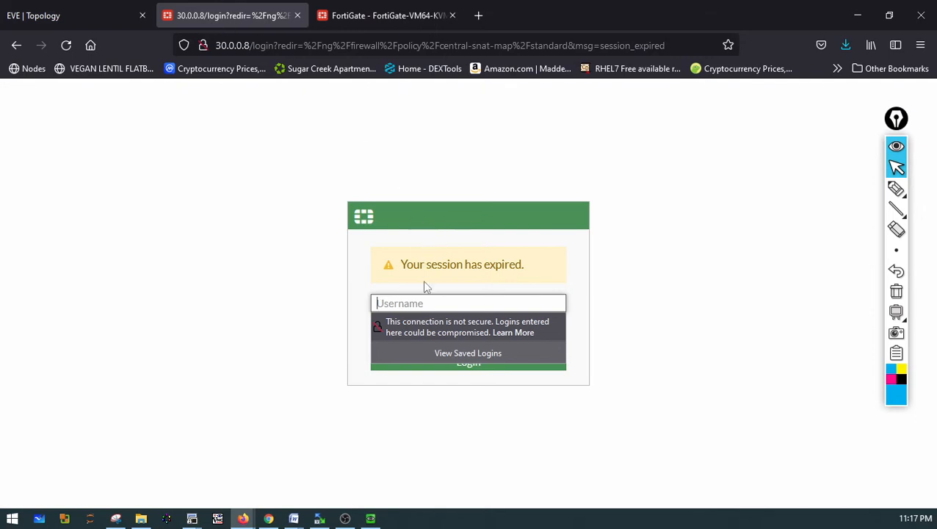
text(admin)
key(Tab)
text(adm)
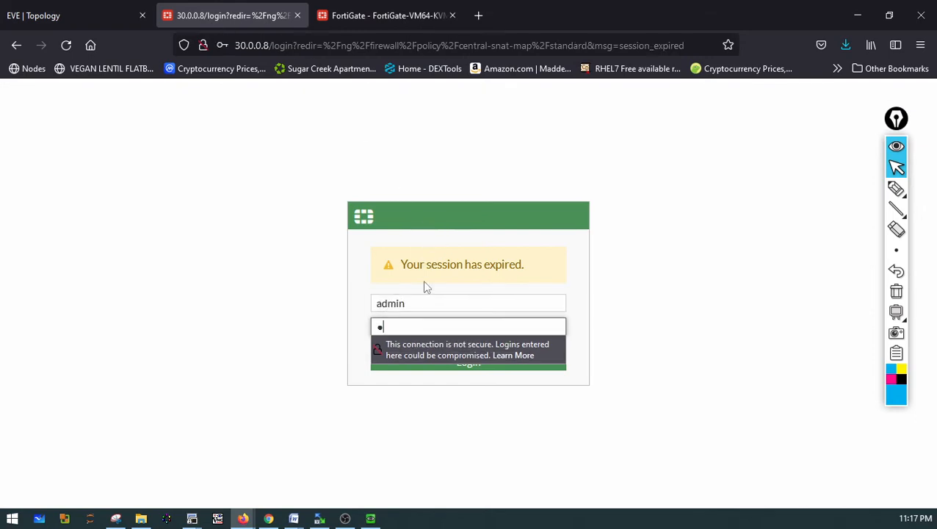
text(in123)
key(Return)
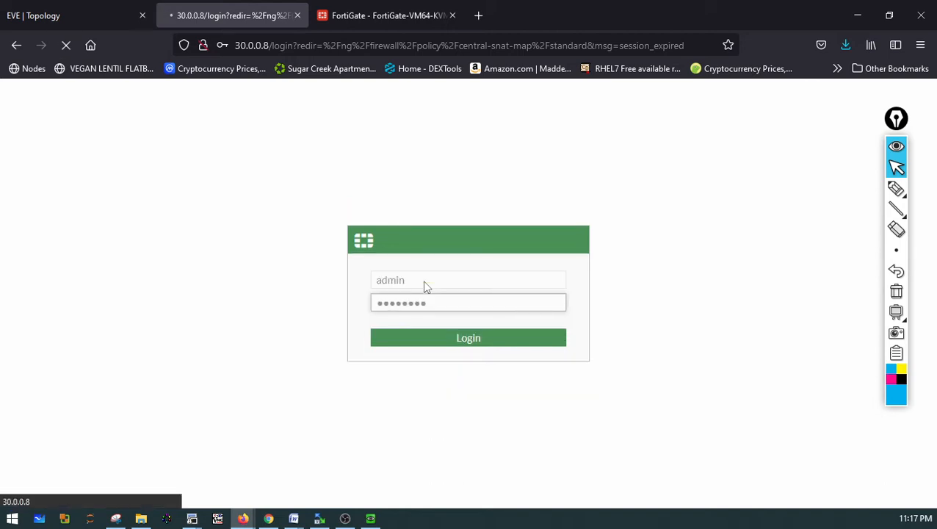
On the Site-B FortiGate, return to the Status dashboard and view the Central SNAT and Security Policy pages
click(398, 22)
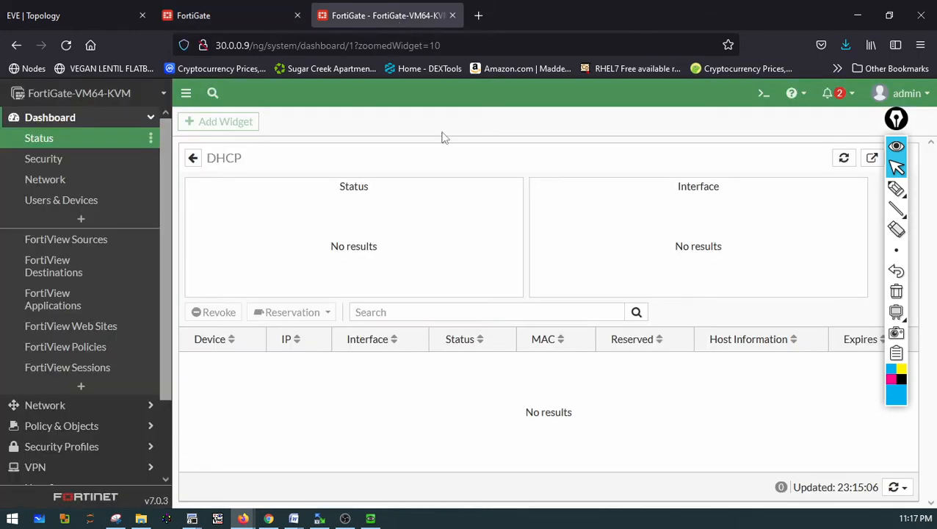
click(42, 142)
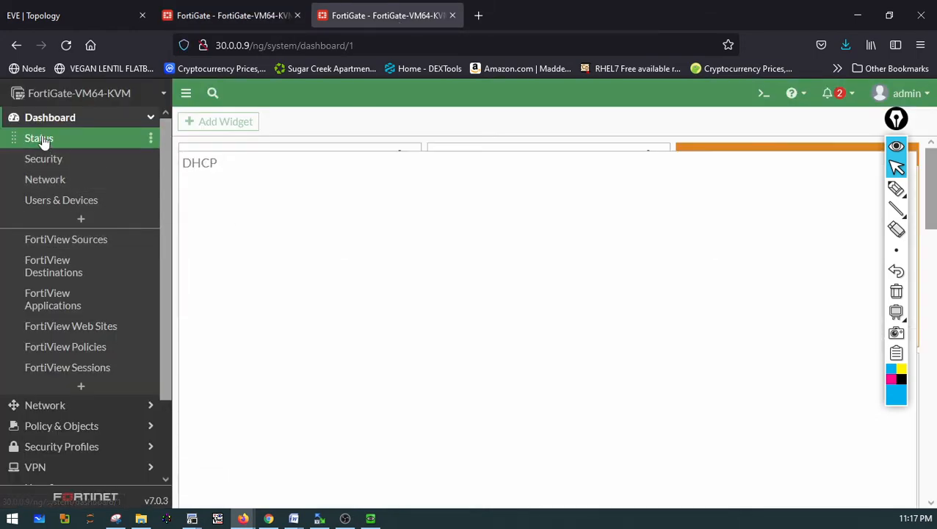
click(67, 426)
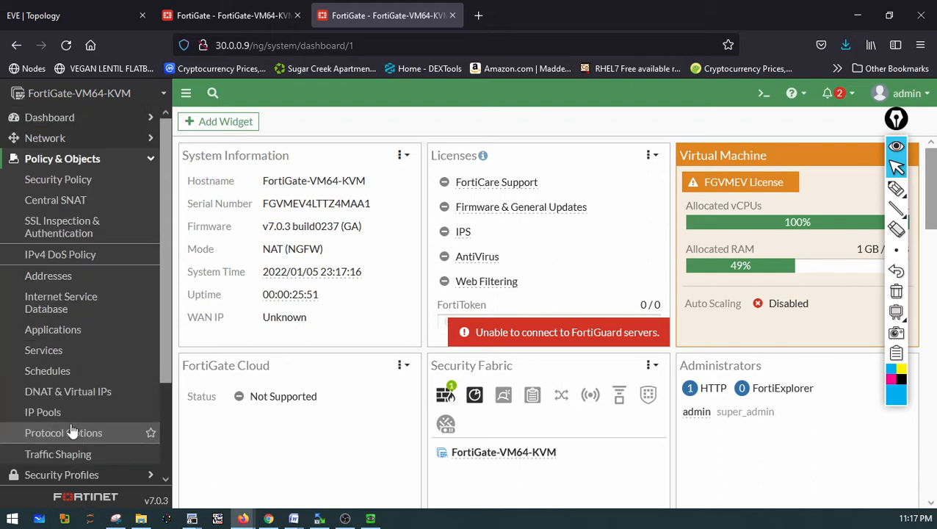
click(62, 202)
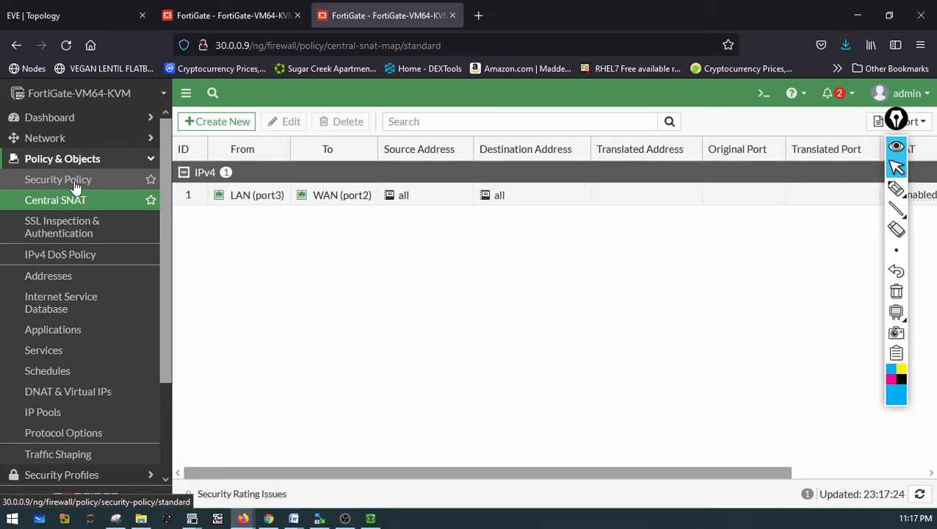
click(75, 188)
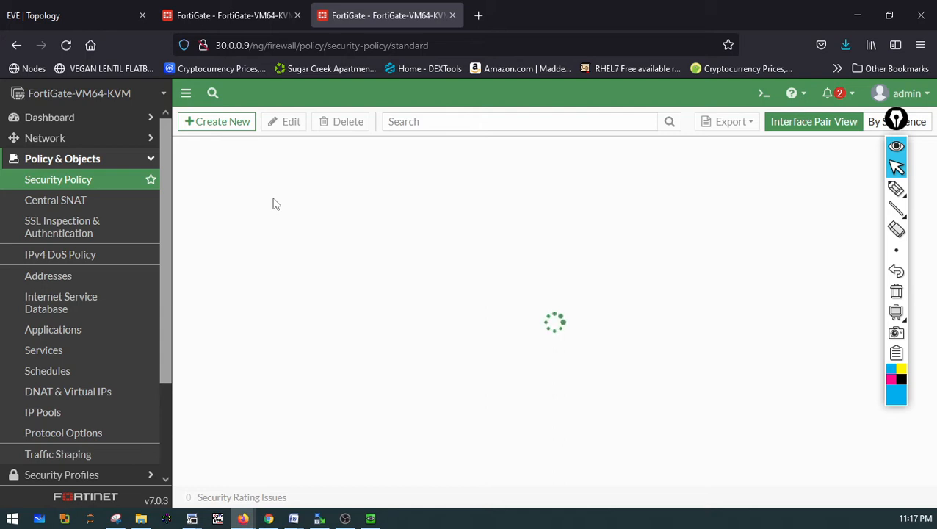
On the Site-A FortiGate, open the LAN (port3) interface and review its DHCP server settings
click(230, 22)
click(496, 370)
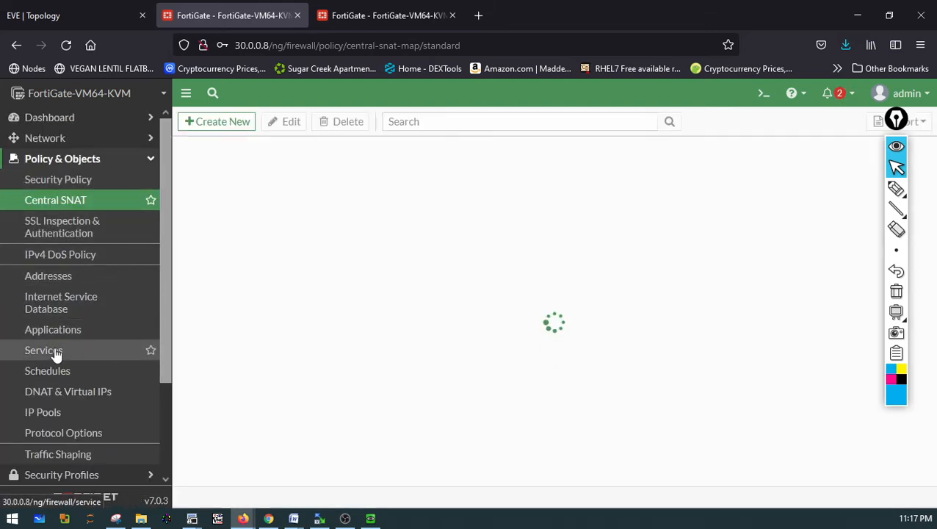
click(44, 139)
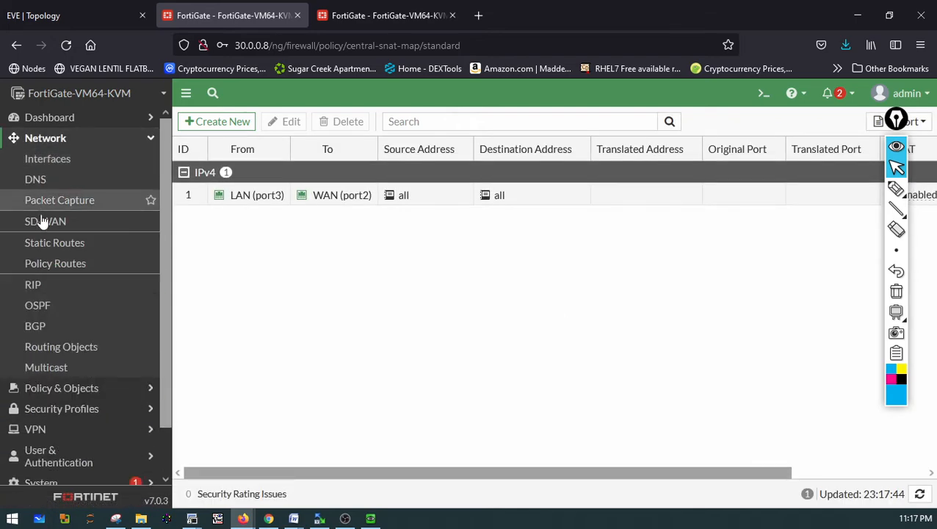
click(46, 160)
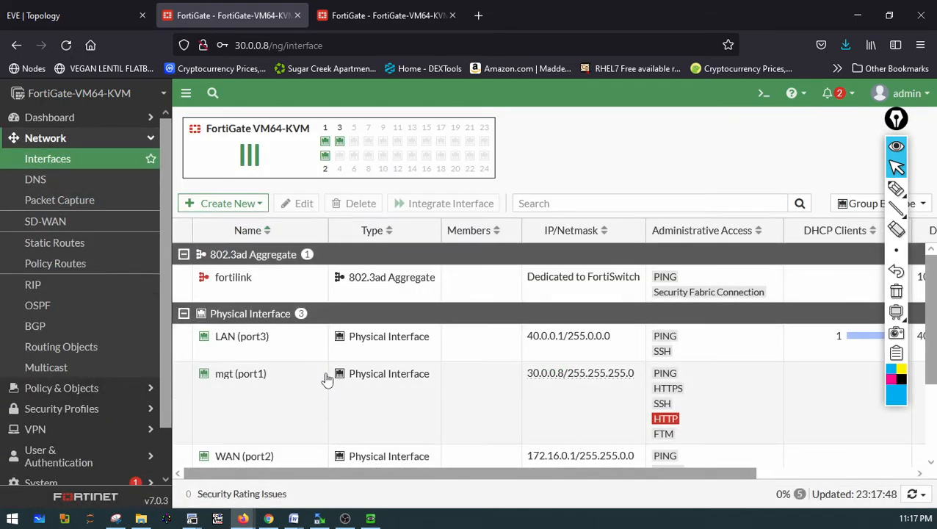
double_click(242, 337)
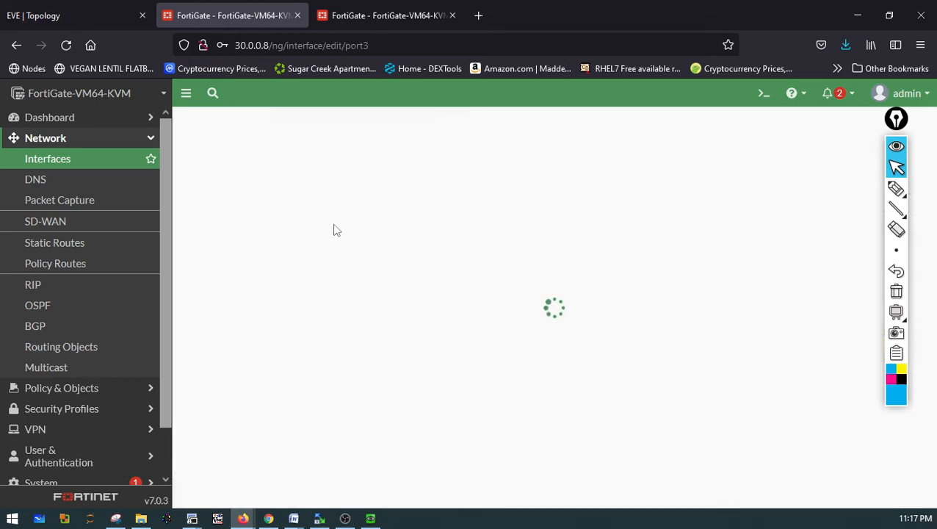
scroll(293, 294, down, 4)
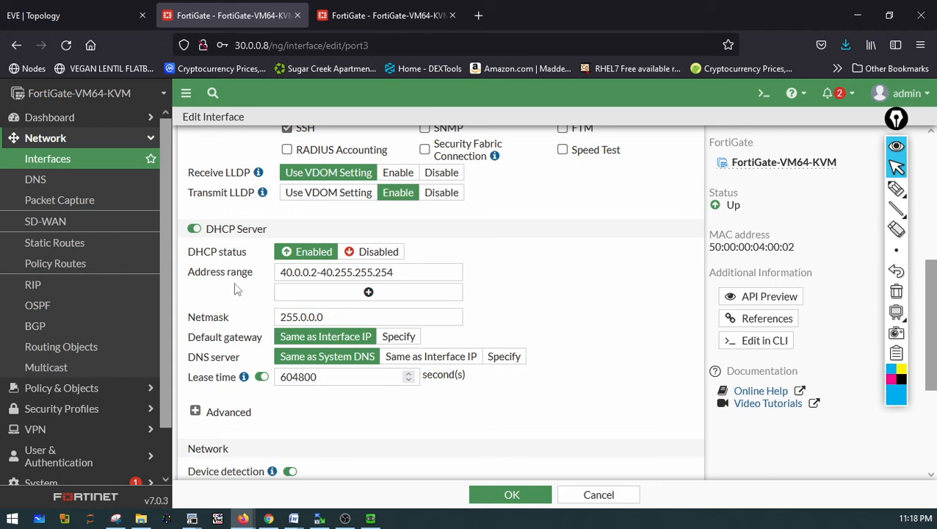
scroll(80, 337, down, 2)
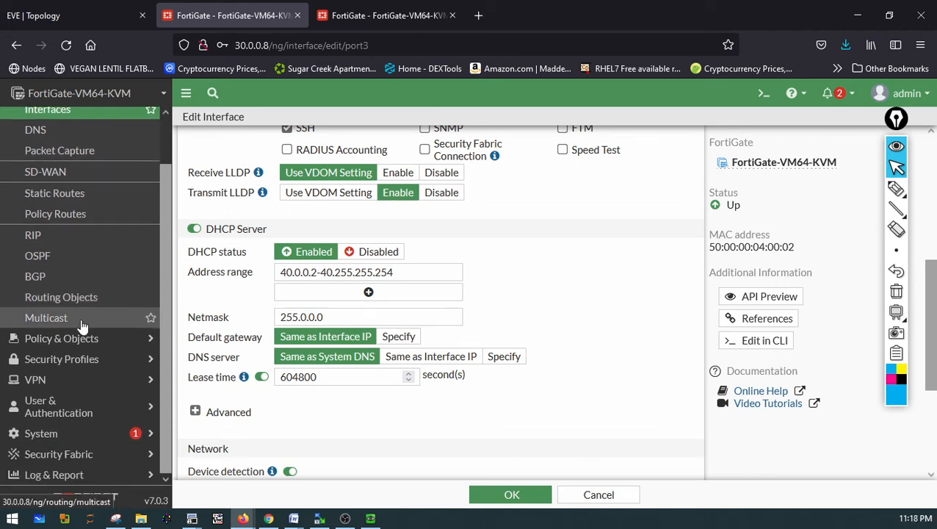
scroll(79, 324, up, 2)
Add a DHCP widget with the default fabric member to the Site-A Status dashboard
click(42, 118)
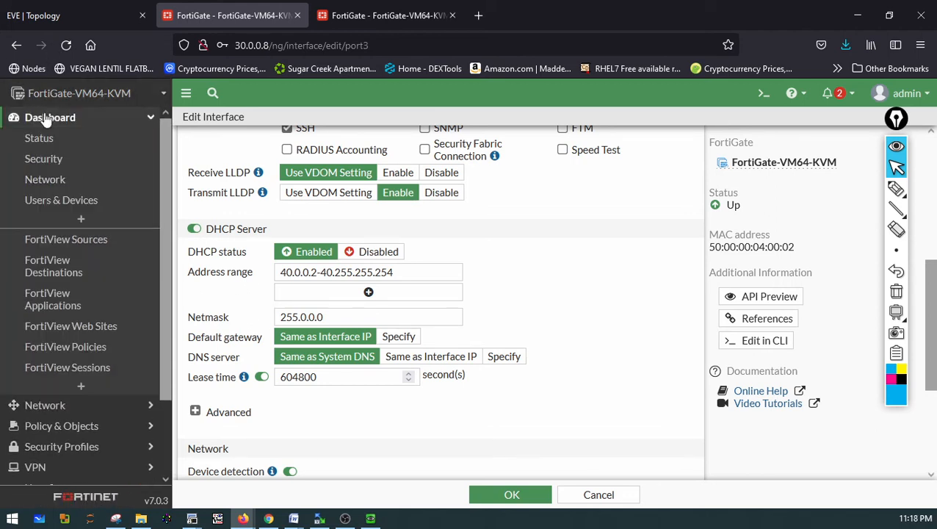
click(39, 144)
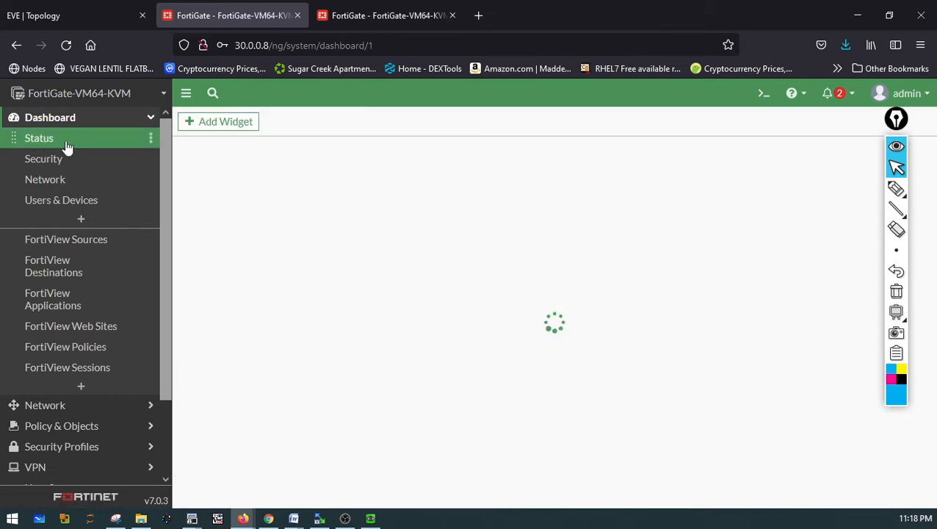
click(222, 128)
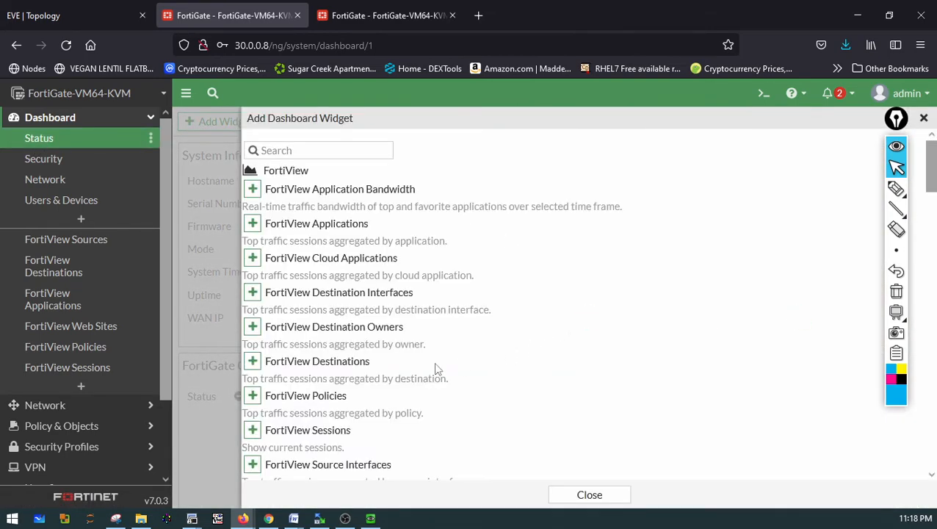
scroll(345, 387, down, 2)
scroll(314, 397, down, 3)
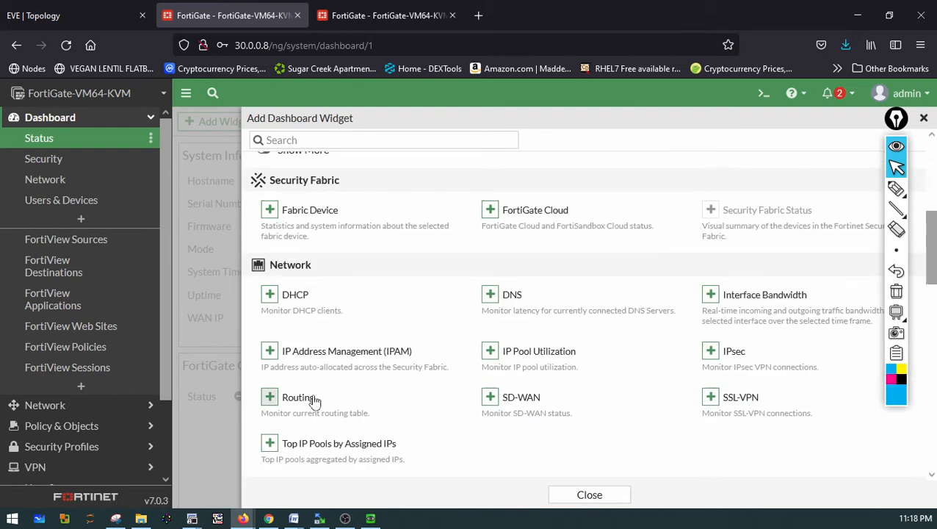
click(269, 294)
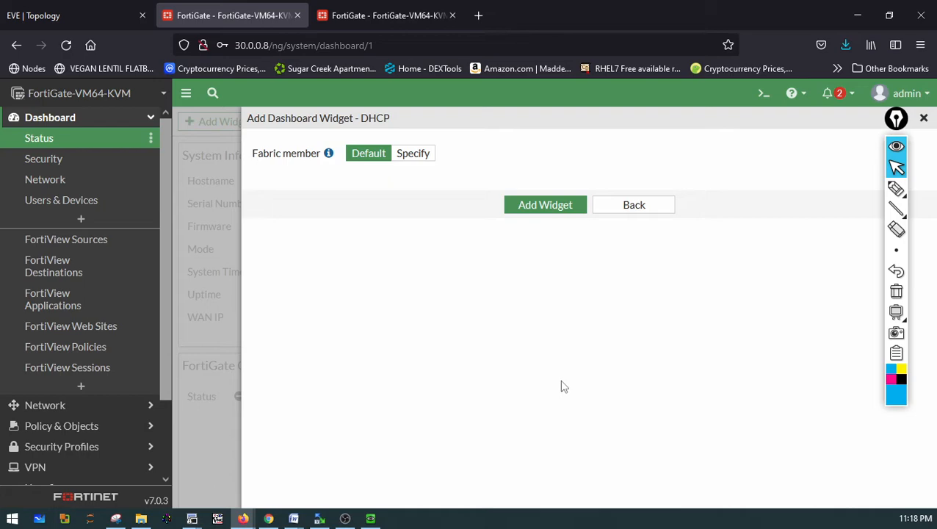
click(554, 207)
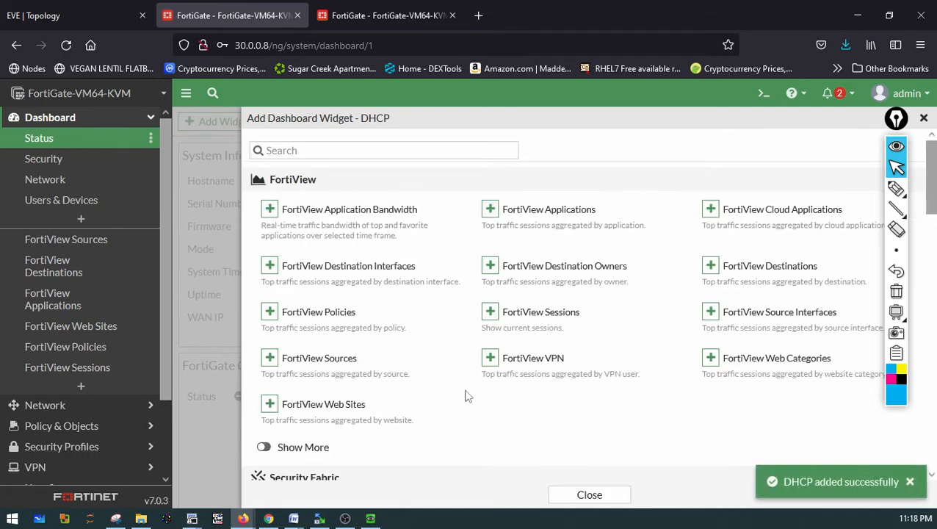
click(572, 494)
Expand the new DHCP widget to full screen to inspect the leased clients
scroll(426, 383, down, 3)
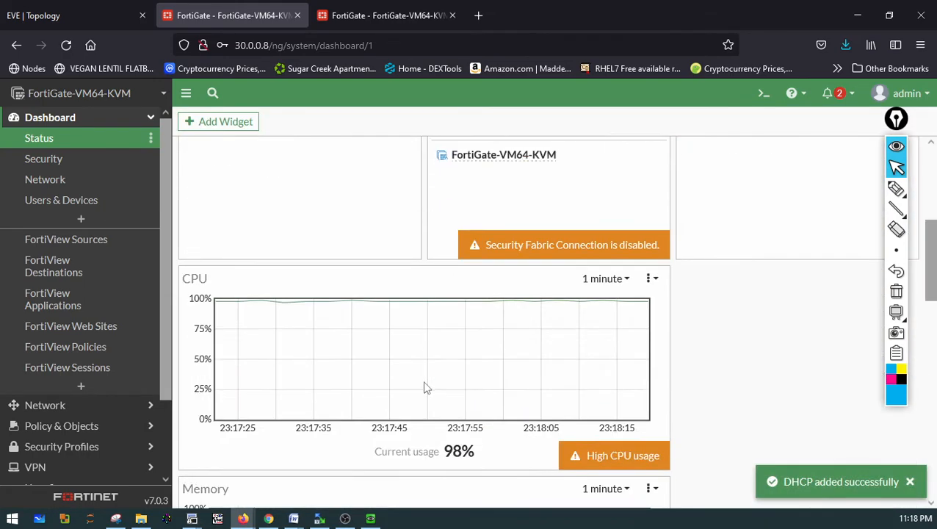
scroll(424, 382, down, 10)
scroll(425, 382, up, 2)
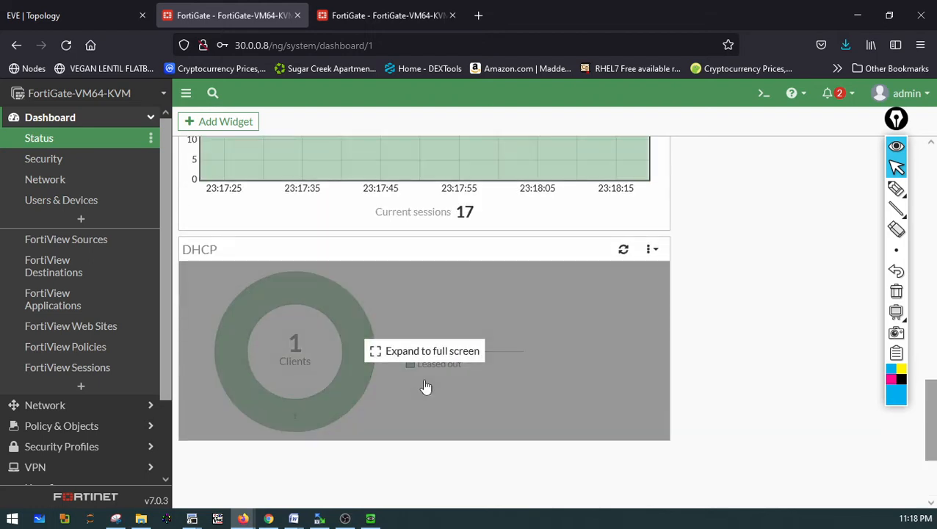
click(297, 341)
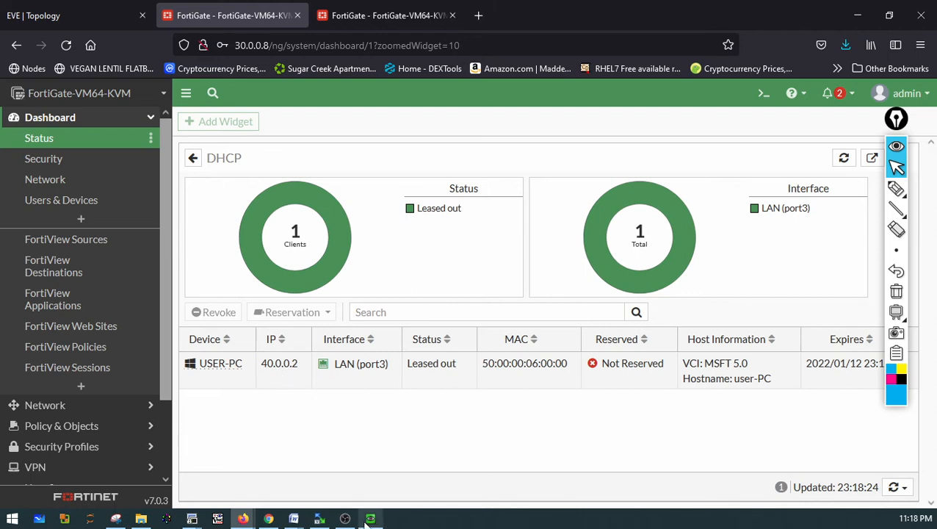
Return to the topology and open the Win6 host's console through the VNC link
click(11, 11)
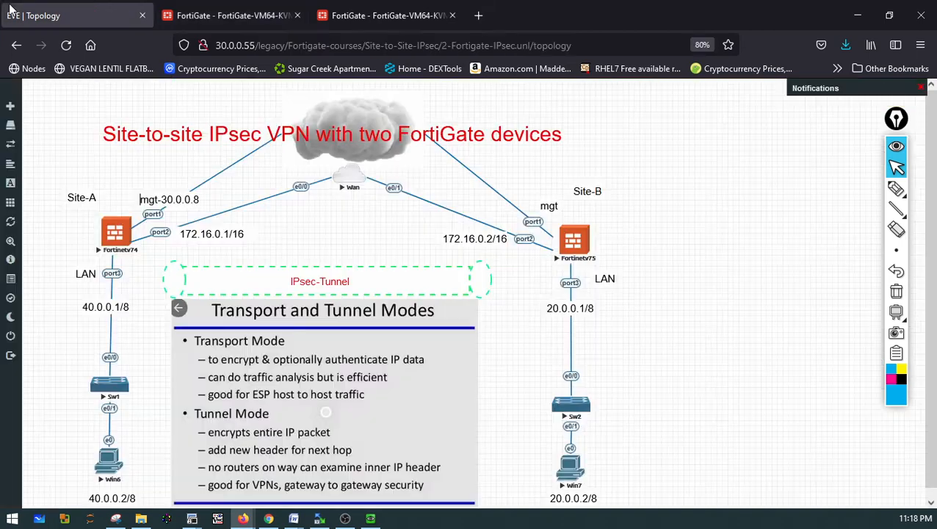
click(107, 476)
click(465, 167)
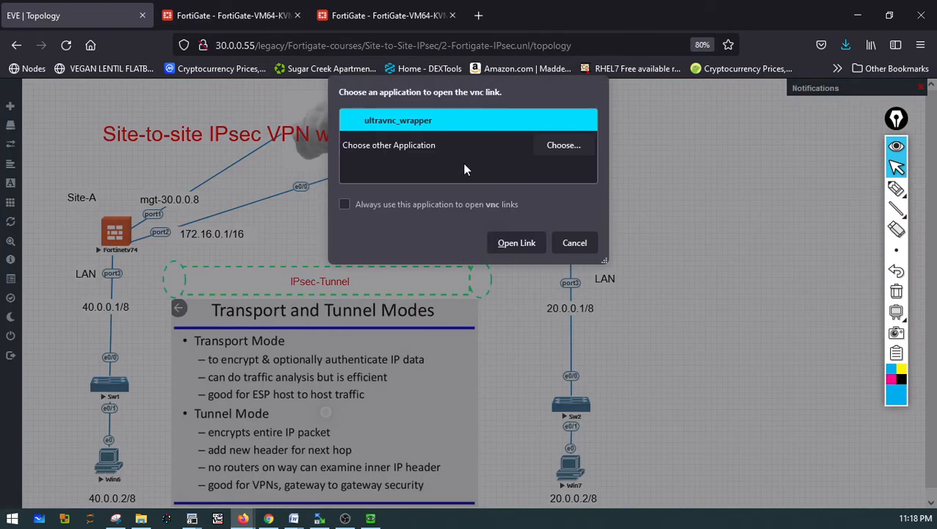
click(504, 246)
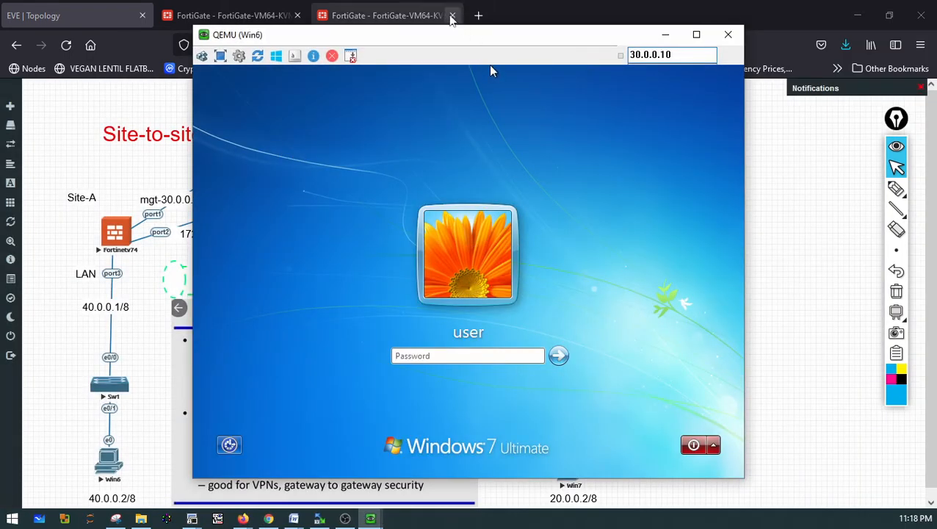
Log in to Win6 by entering the user account password
drag(431, 37, 561, 32)
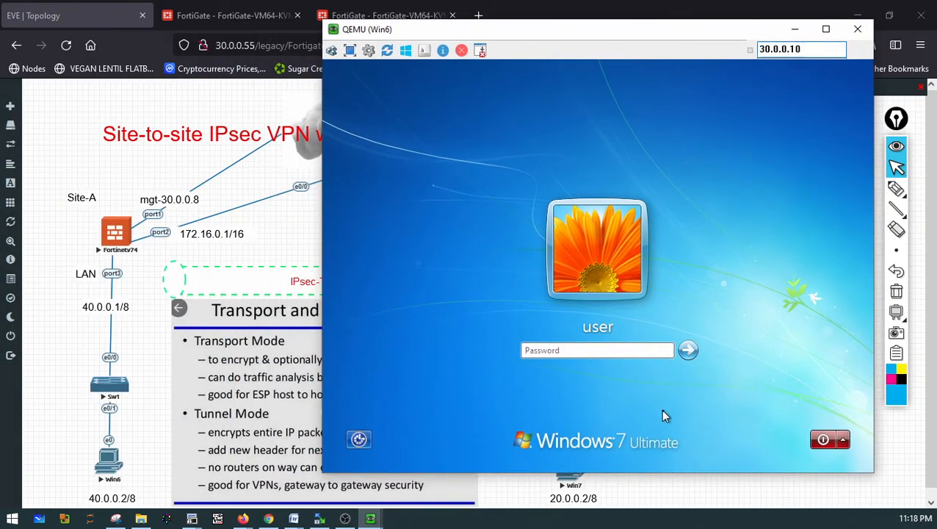
text(Te)
key(Return)
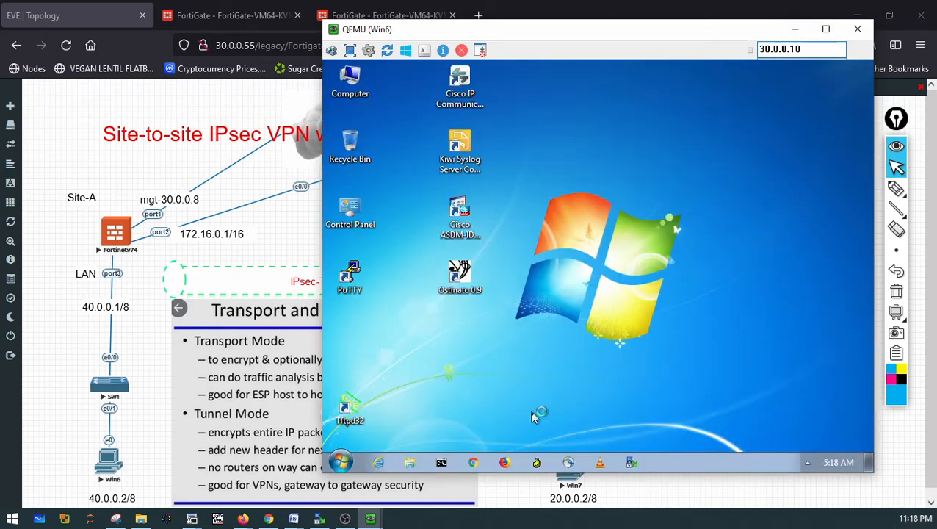
Open a command prompt on Win6 and display its IP configuration with ipconfig
click(441, 462)
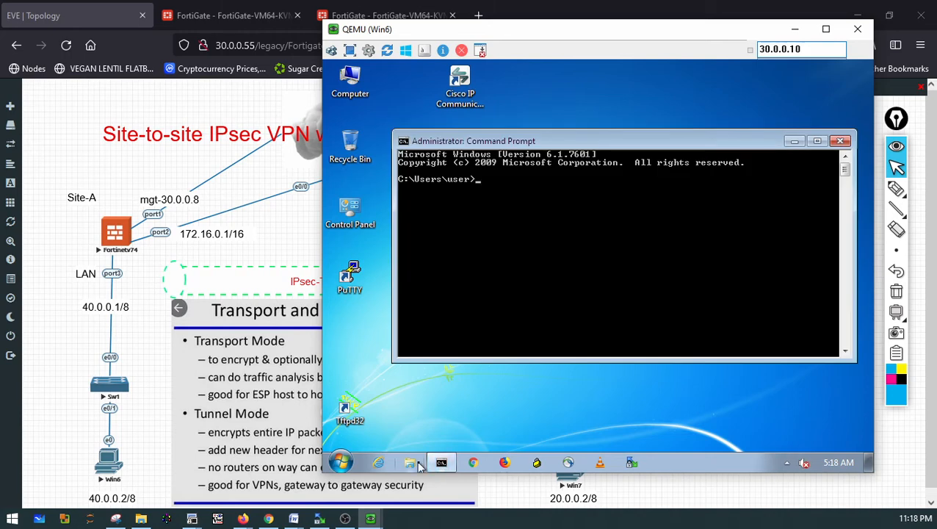
text(ipconfig)
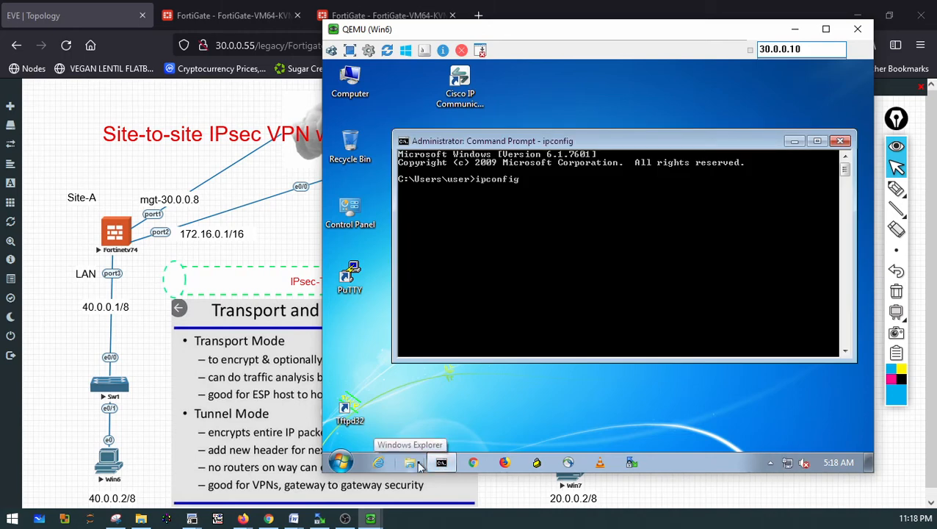
key(Return)
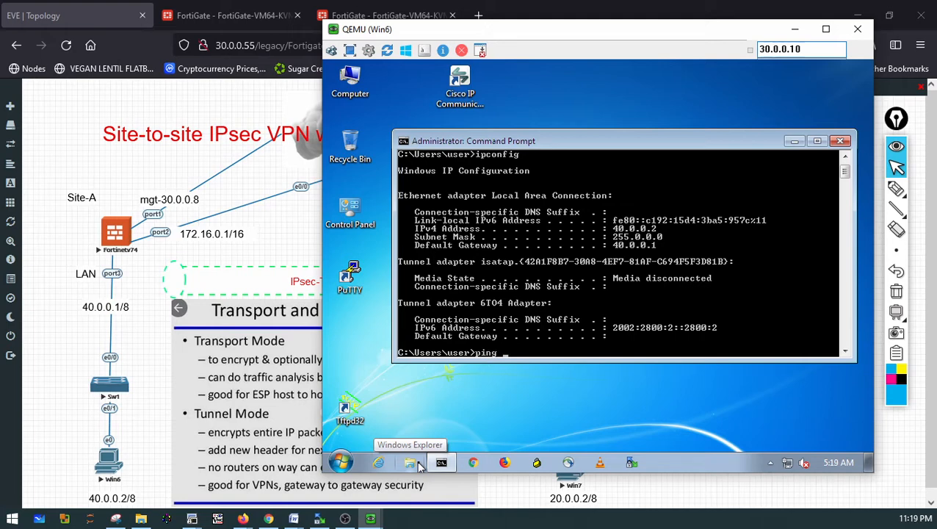
Ping 172.16.0.1 and then 172.16.0.2 from Win6 to test reachability of both WAN addresses
text(ping 172.16.0.1)
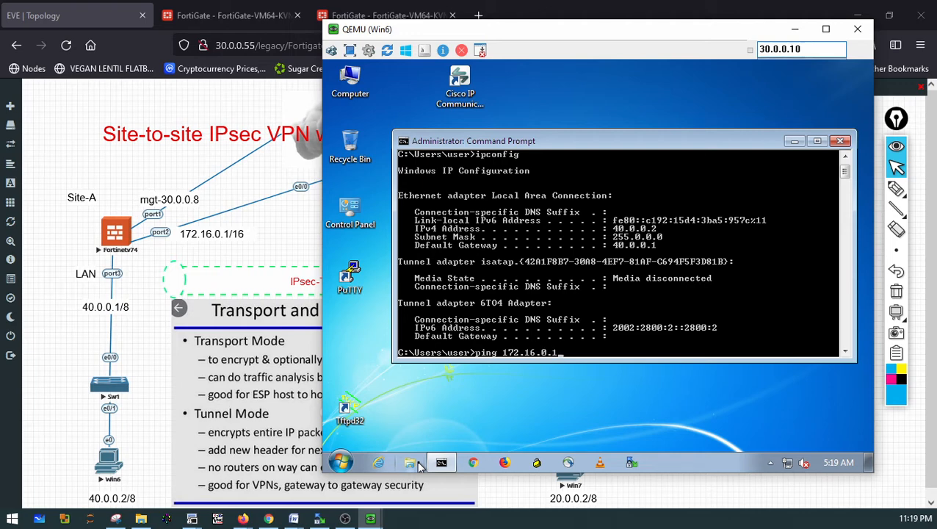
key(Return)
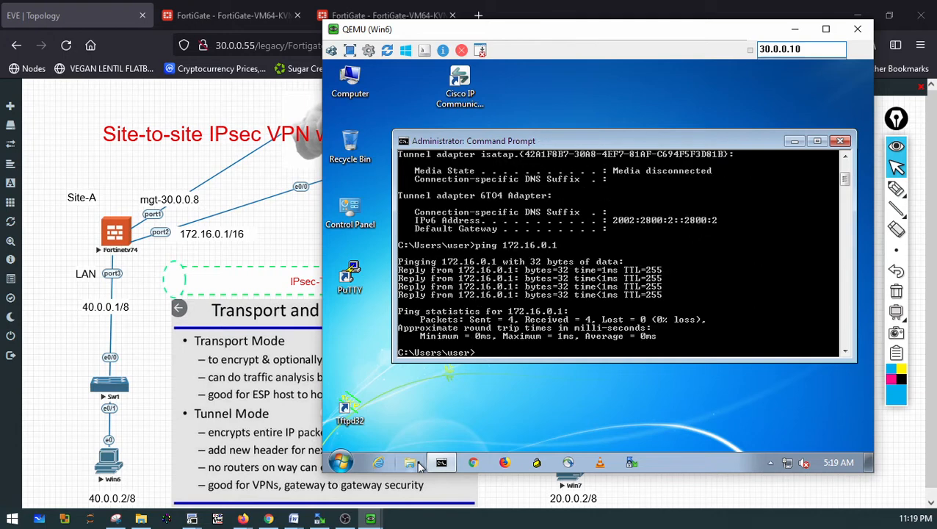
key(Up)
text(2)
key(Return)
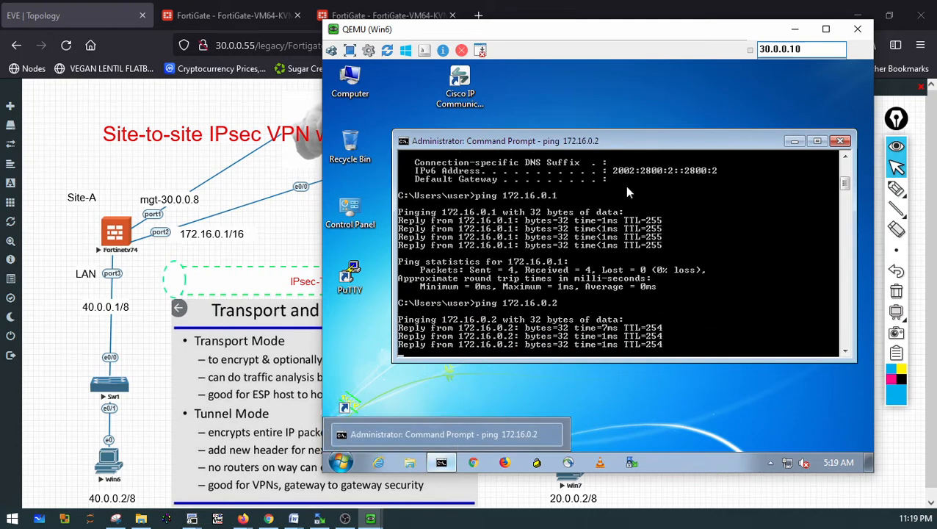
Review the Security Policy and Central SNAT pages on both FortiGates
click(220, 17)
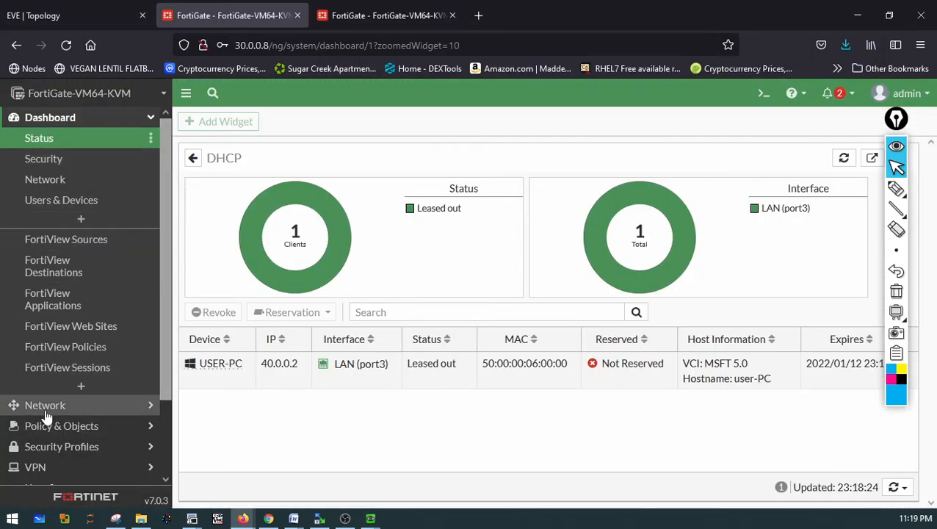
click(57, 431)
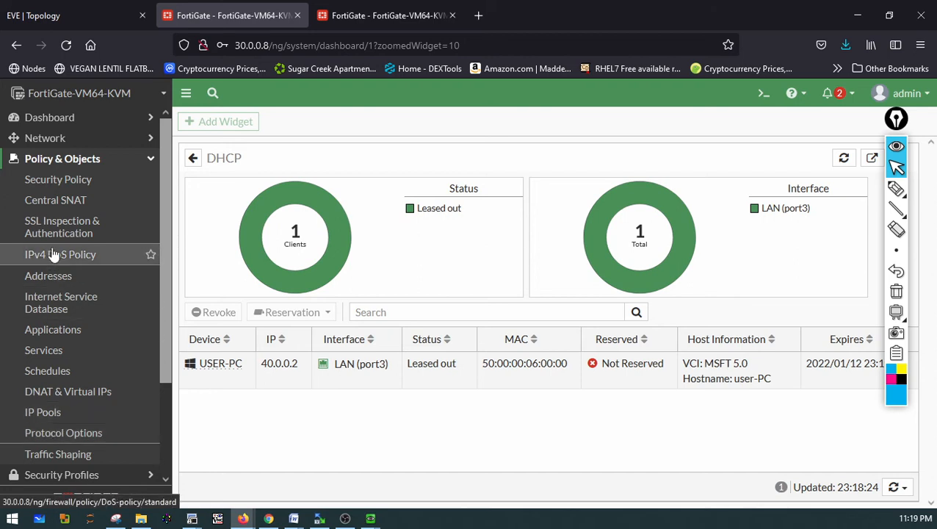
click(48, 187)
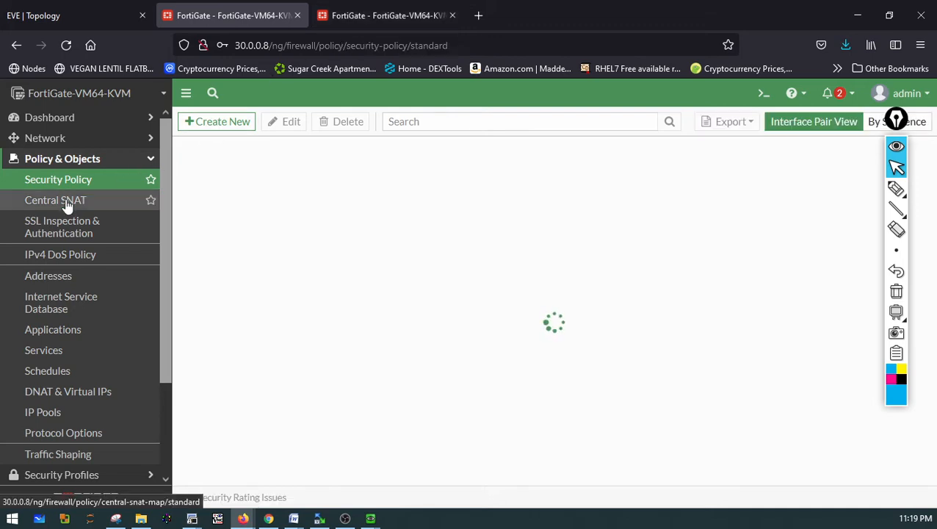
click(332, 22)
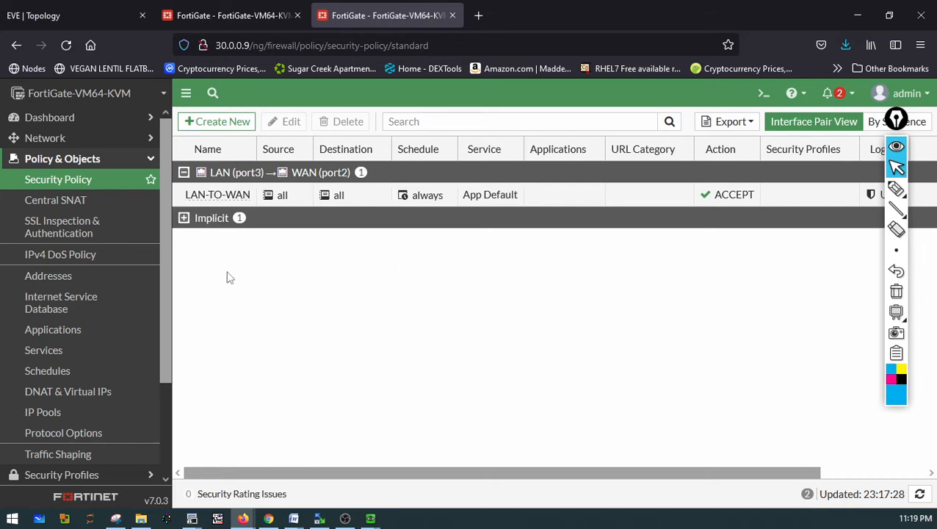
click(77, 209)
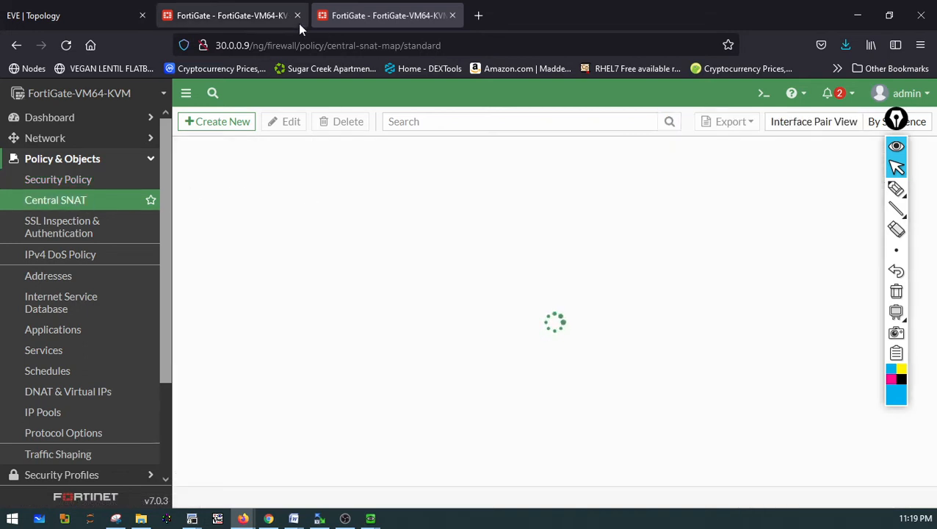
click(265, 16)
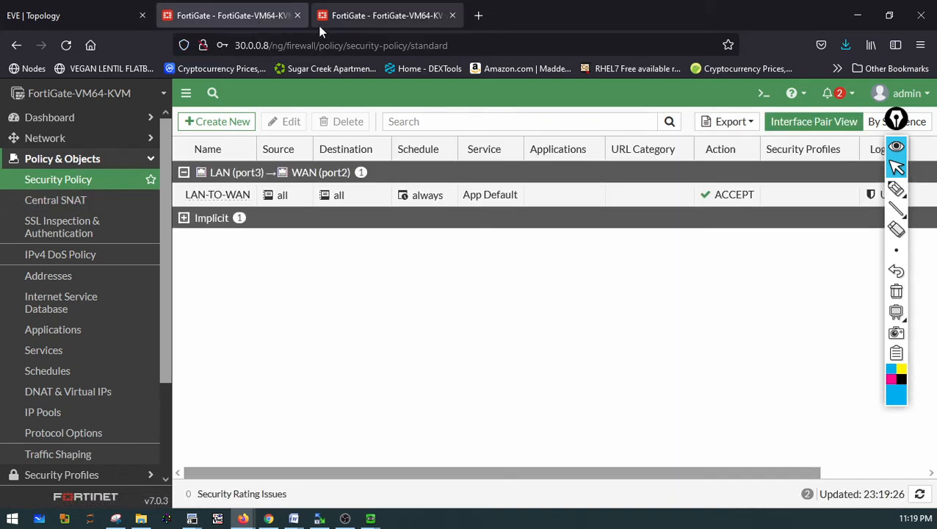
click(55, 200)
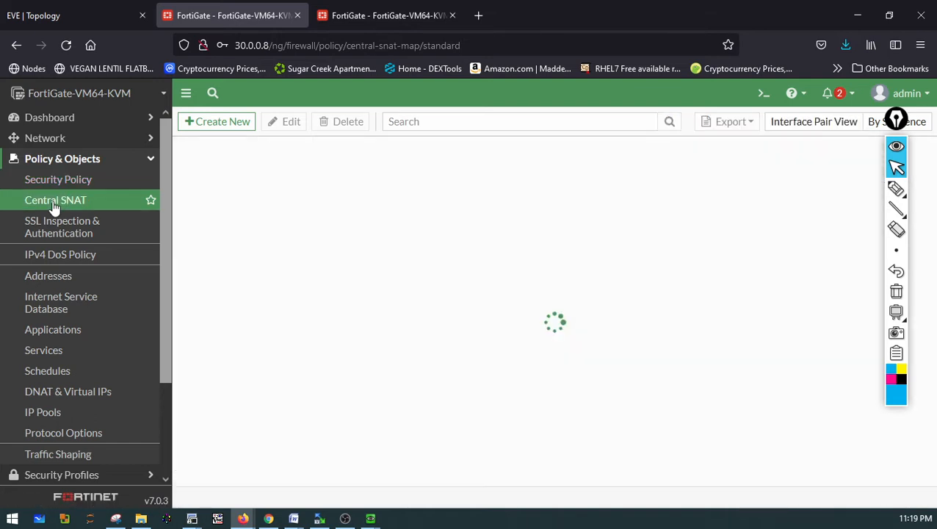
Delete the LAN-to-WAN Central SNAT rule on the FortiGate at 30.0.0.9
click(362, 20)
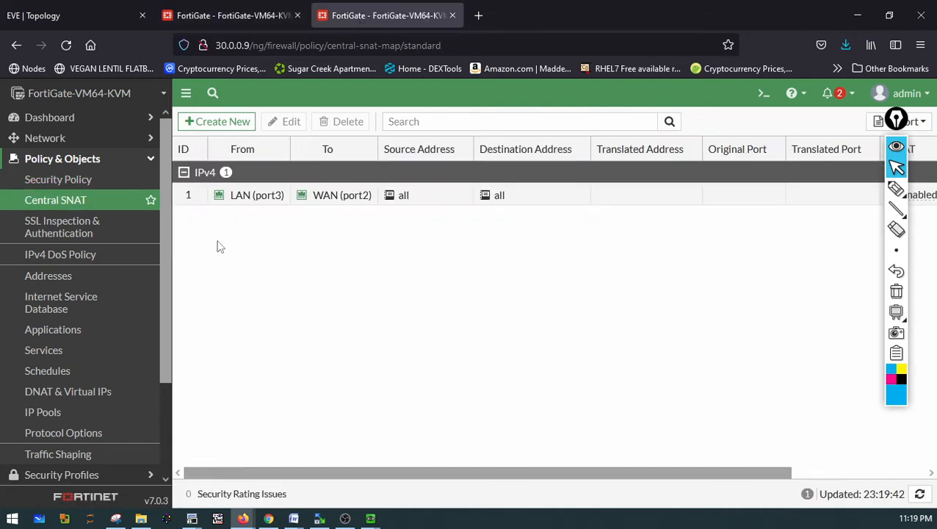
click(243, 194)
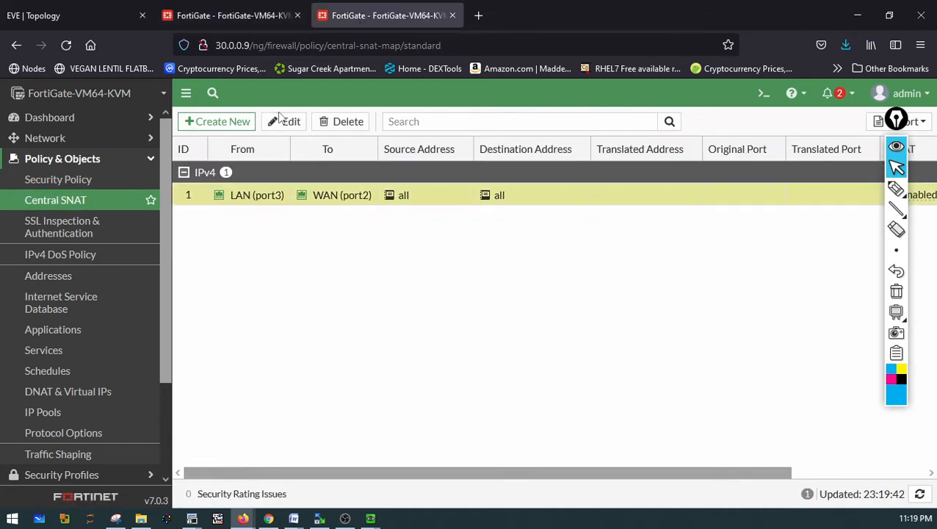
click(330, 127)
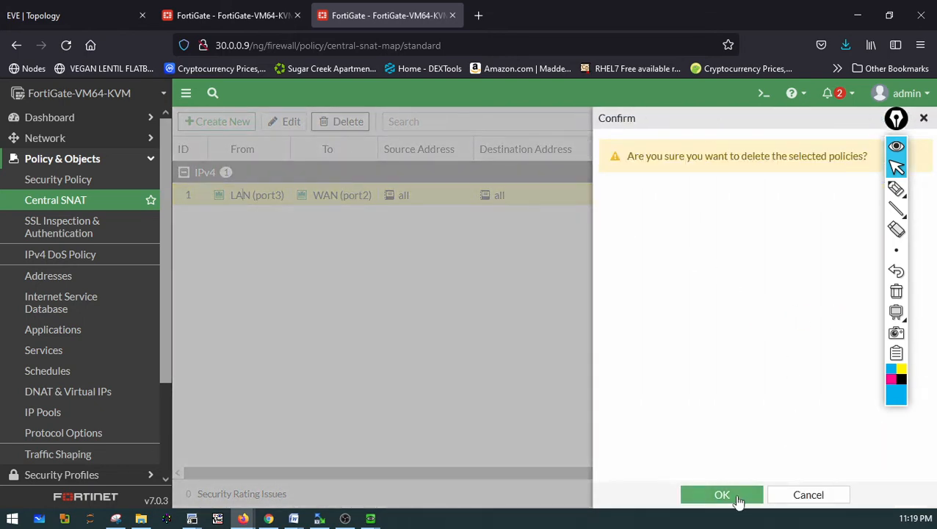
click(723, 494)
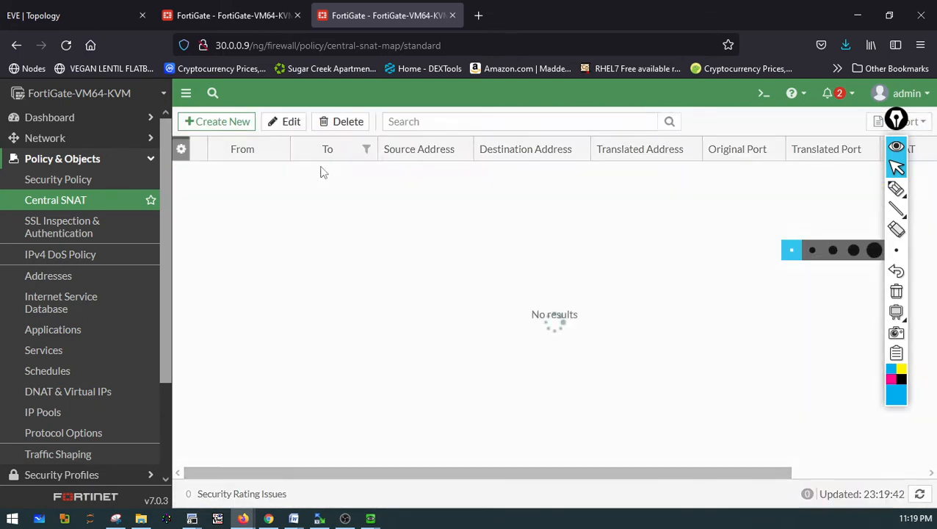
Delete the LAN-to-WAN Central SNAT rule on the FortiGate at 30.0.0.8
click(234, 18)
click(246, 196)
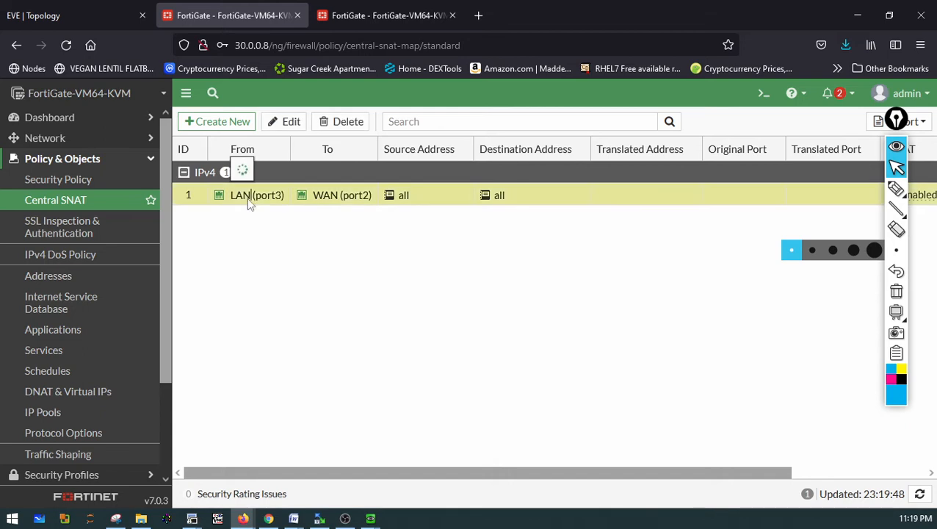
click(332, 122)
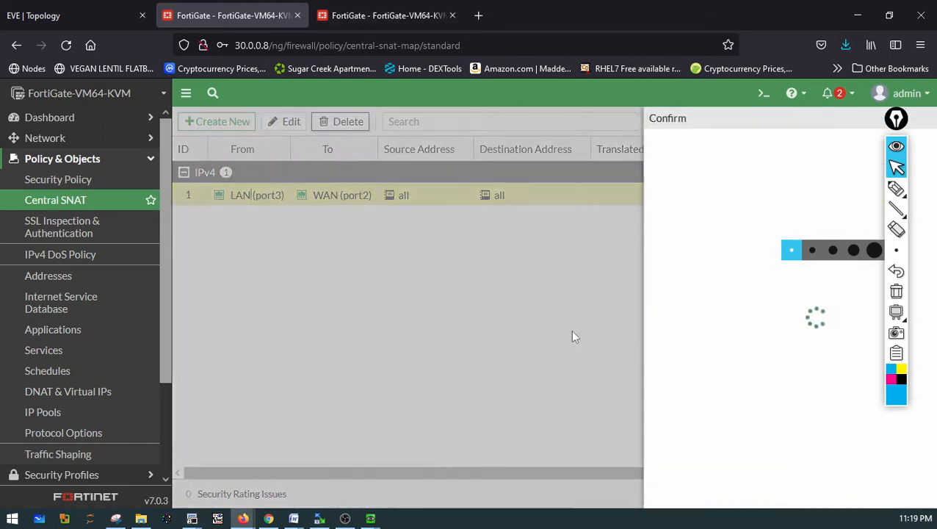
click(720, 496)
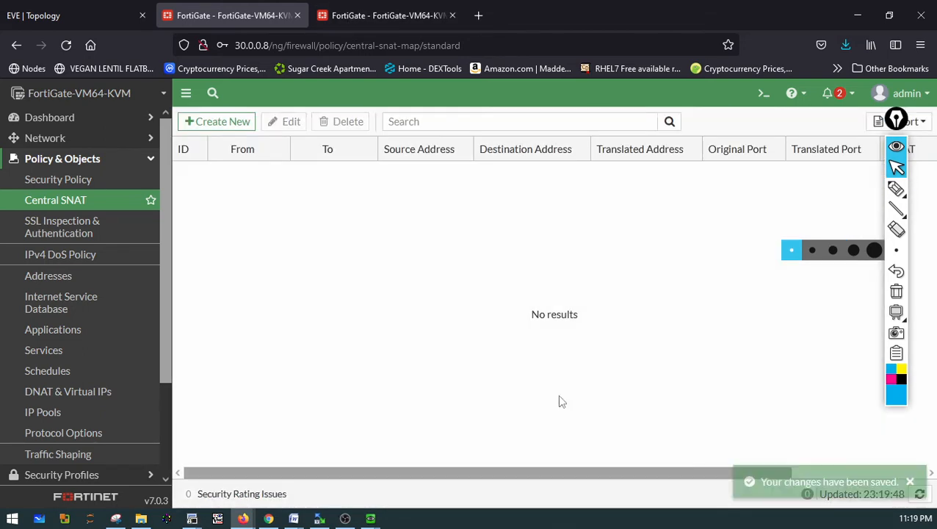
Re-run the pings from Win6 to 172.16.0.2 and to 20.0.0.1
click(852, 20)
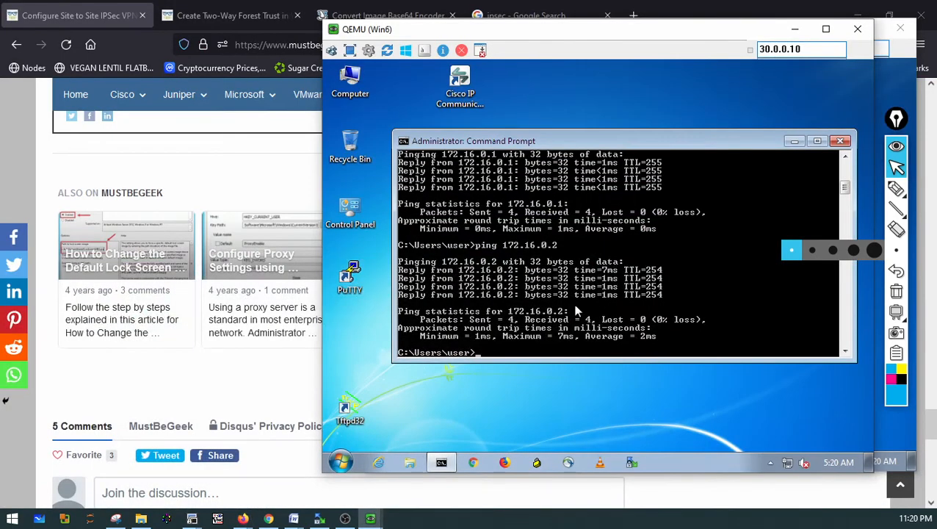
key(Up)
key(Return)
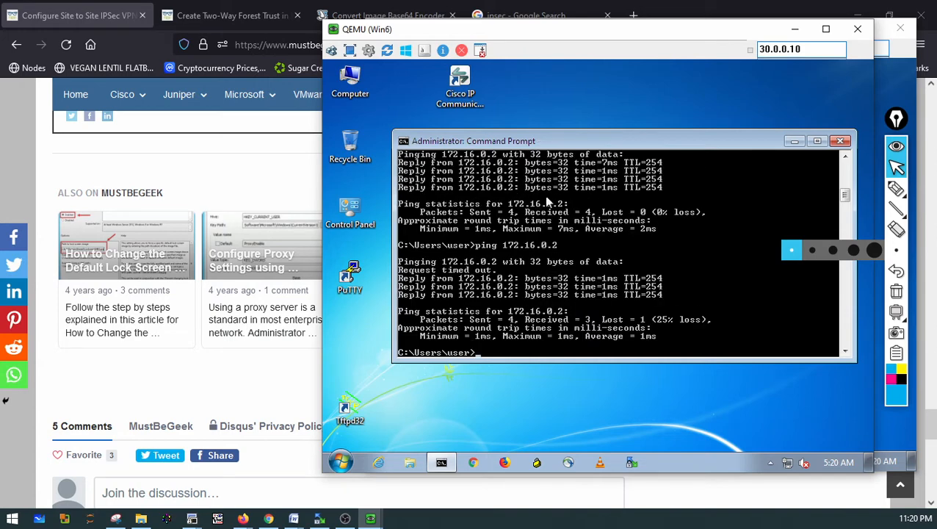
key(Up)
key(Return)
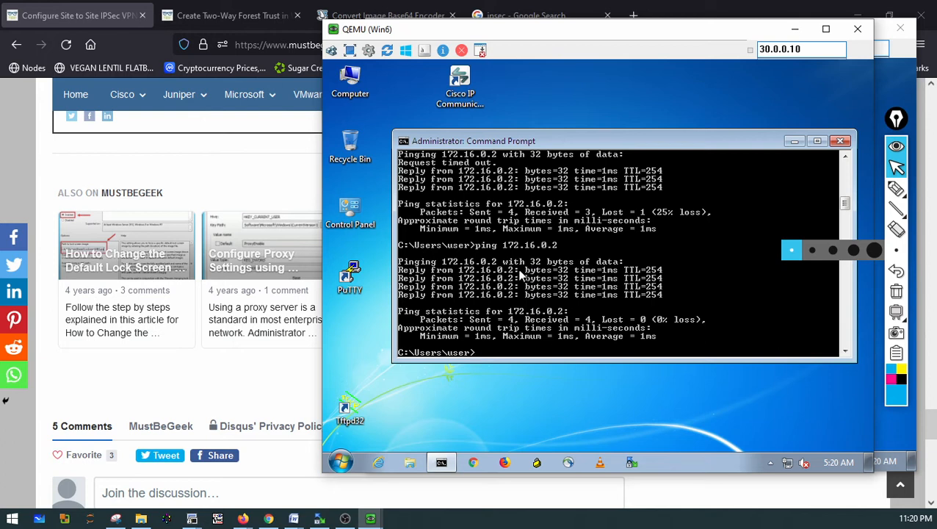
key(Up)
key(Return)
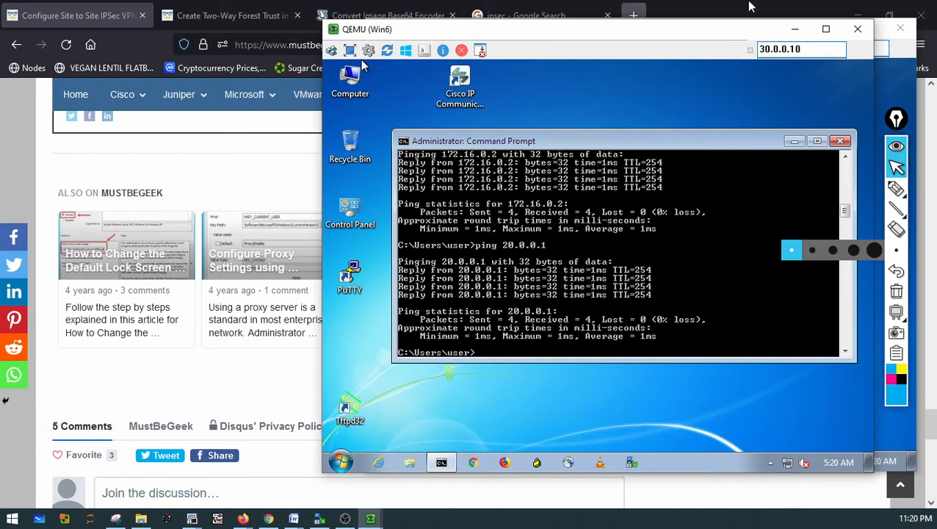
Return to both FortiGates and open their Security Policy pages
click(858, 15)
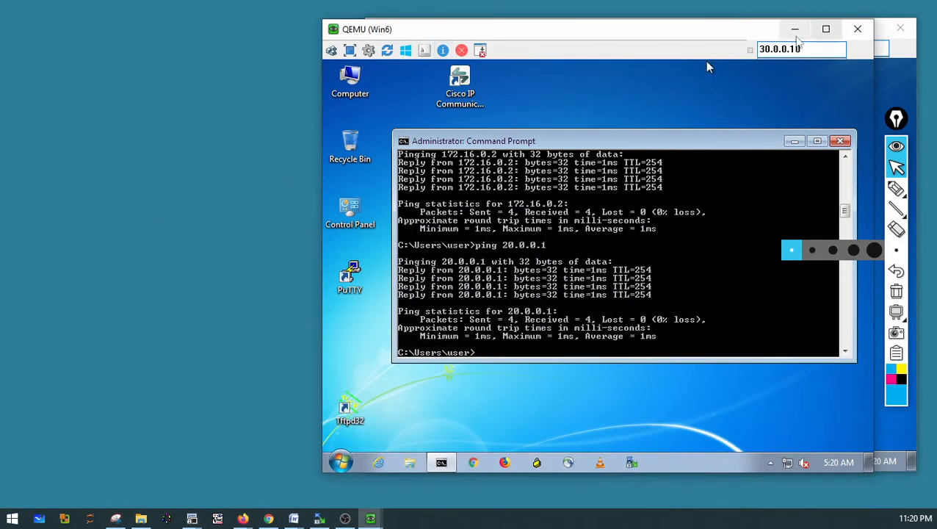
mouse_move(230, 508)
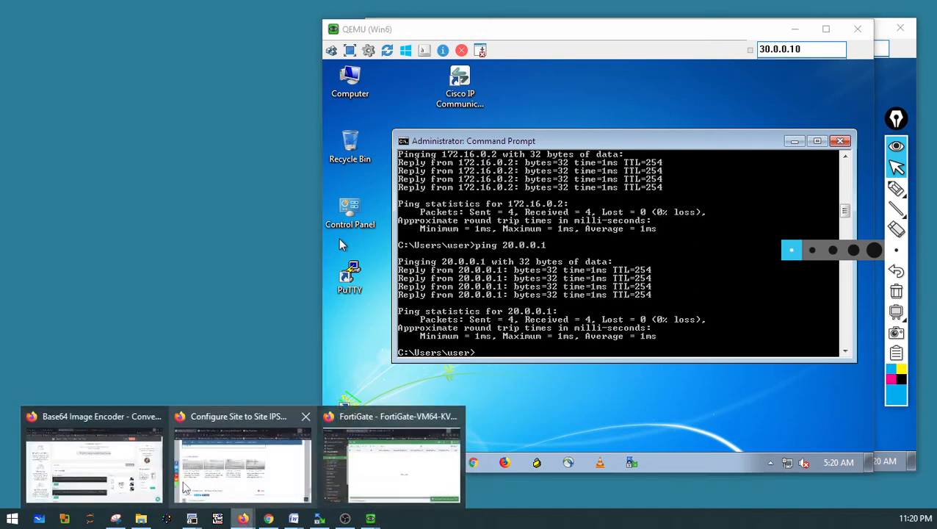
click(378, 469)
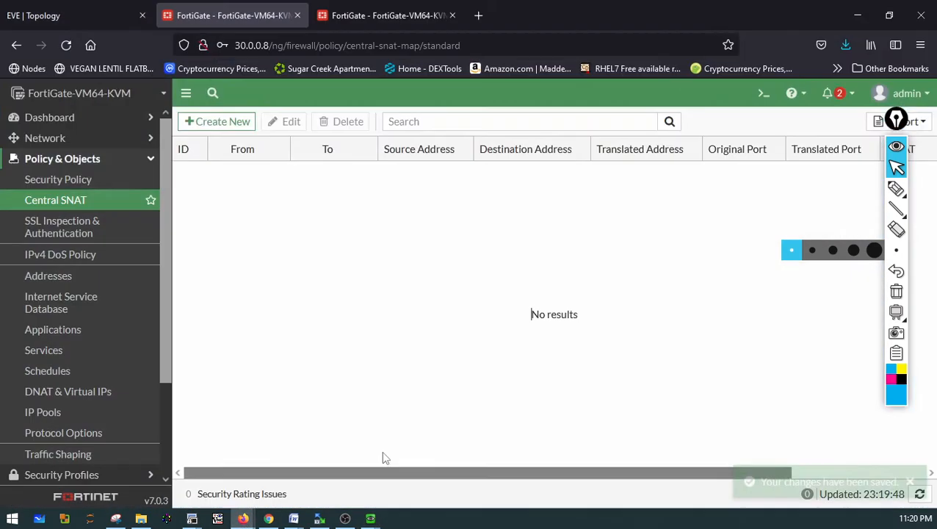
click(59, 180)
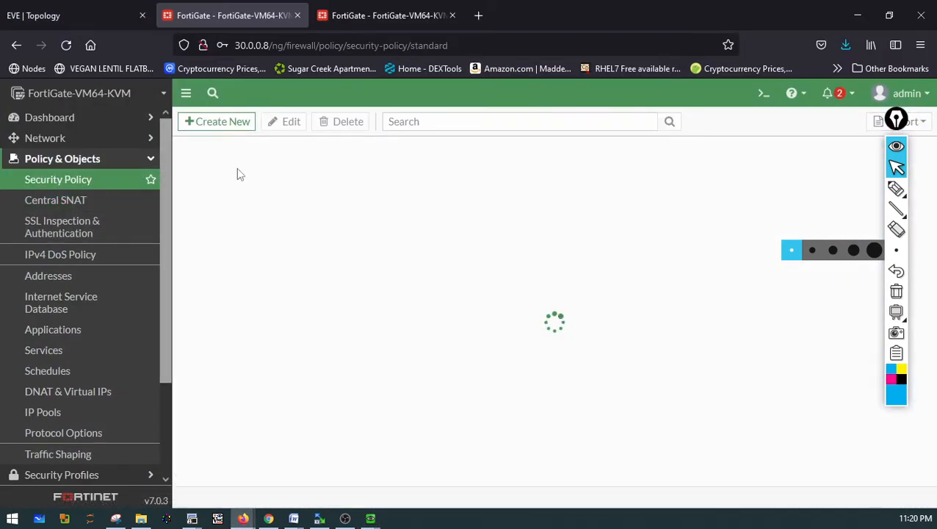
click(368, 17)
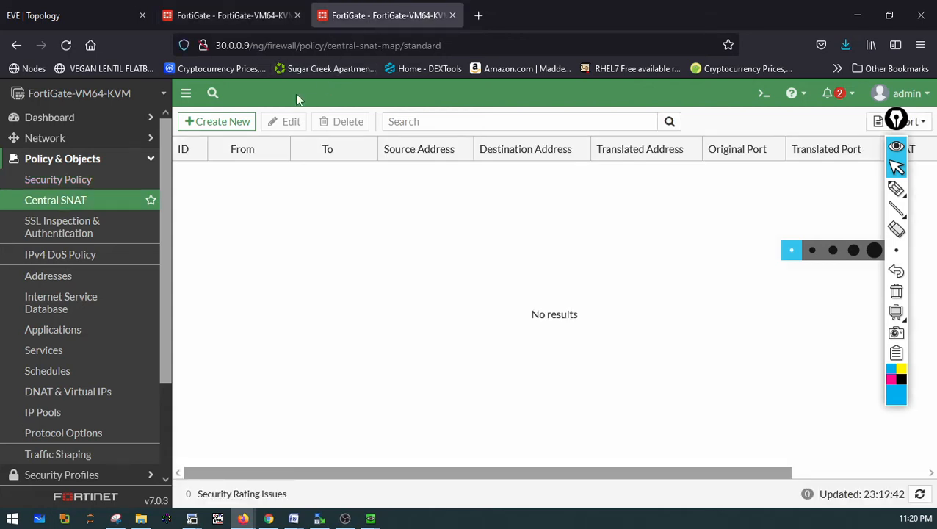
click(55, 160)
click(51, 182)
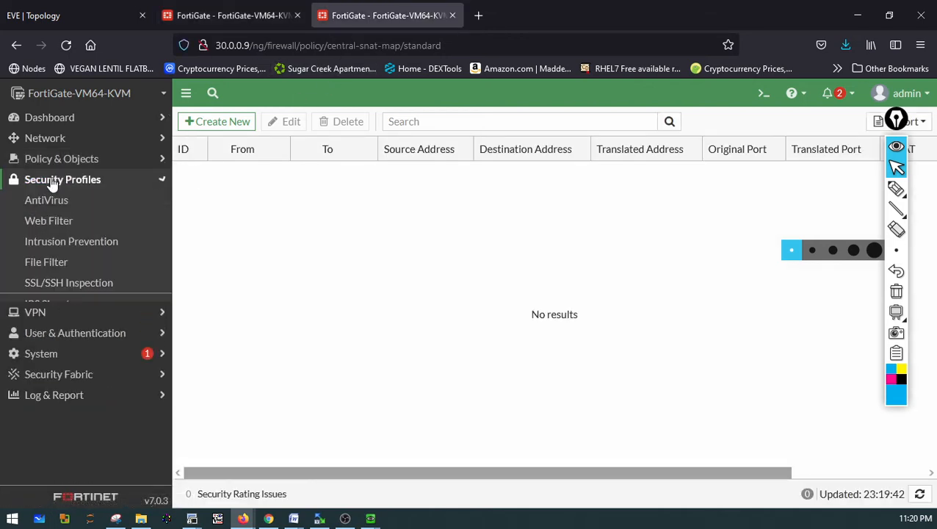
click(27, 160)
click(62, 183)
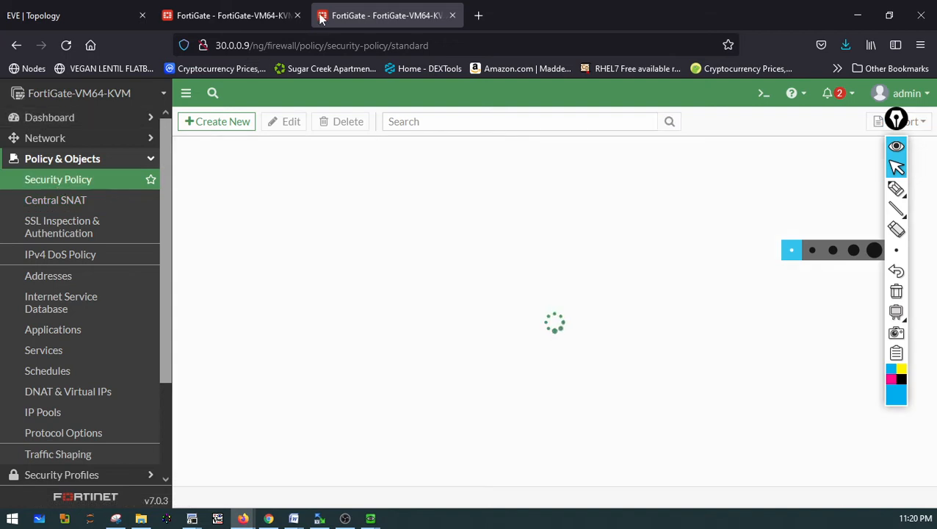
click(250, 14)
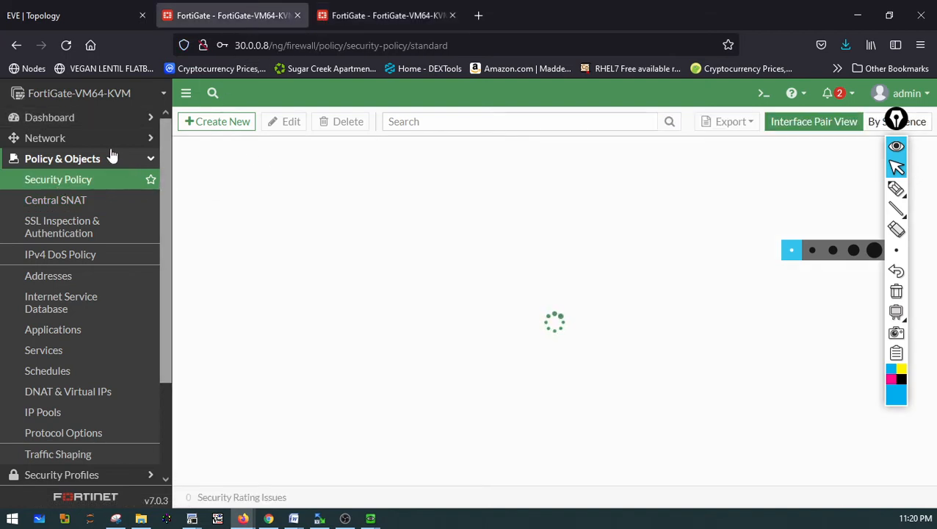
click(368, 22)
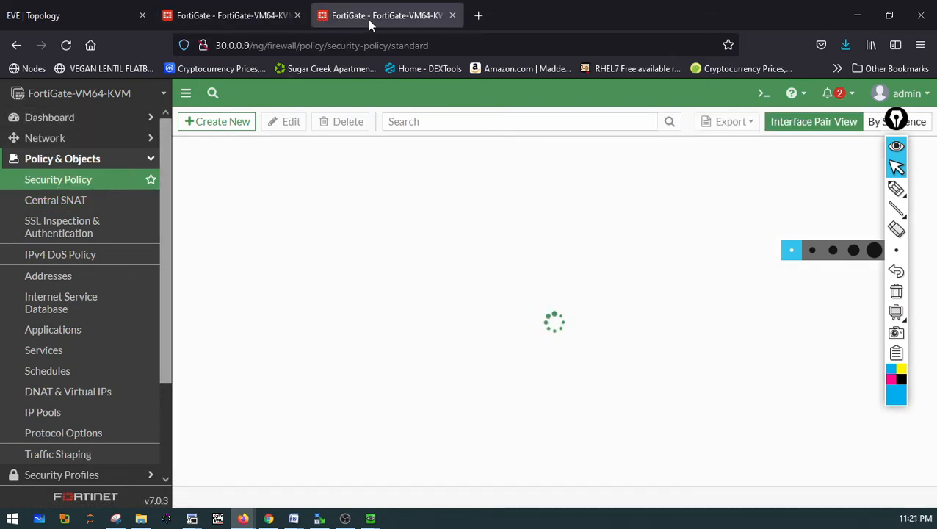
click(262, 20)
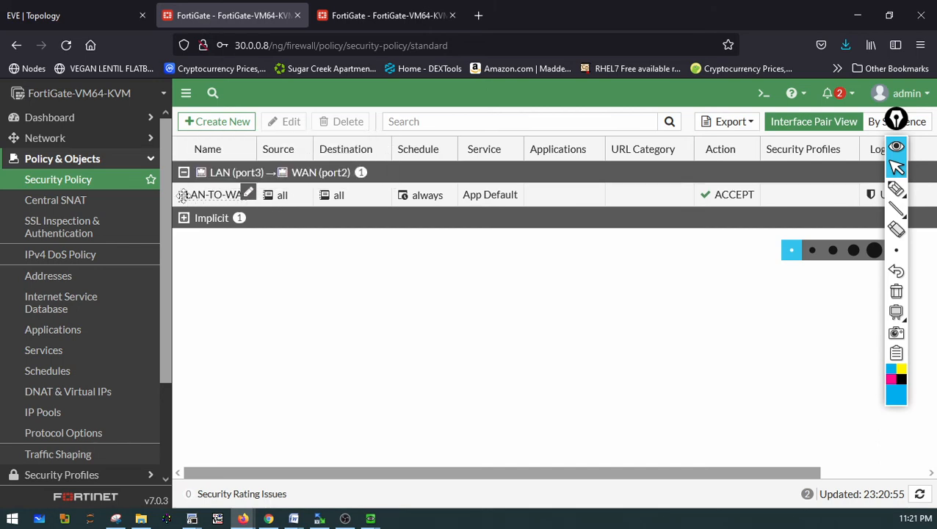
Delete the LAN-TO-WAN security policy on the FortiGate at 30.0.0.9
double_click(214, 196)
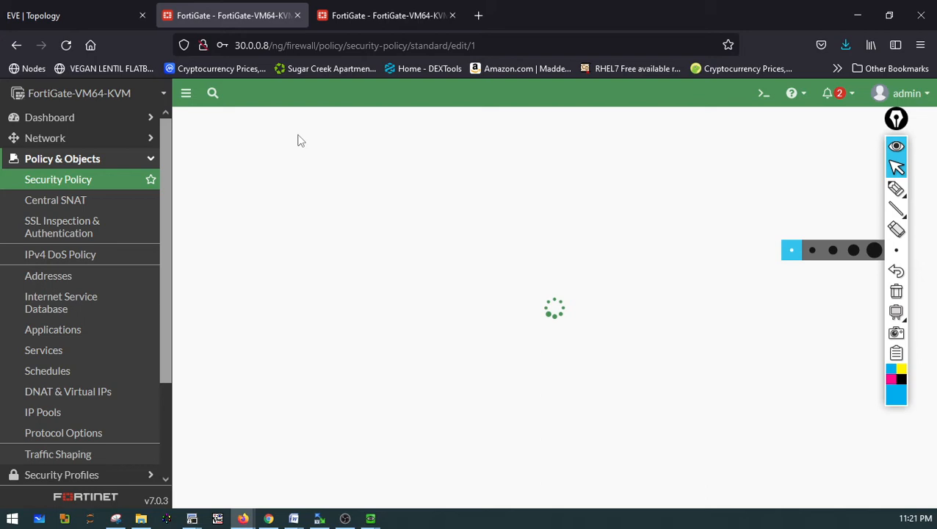
click(121, 184)
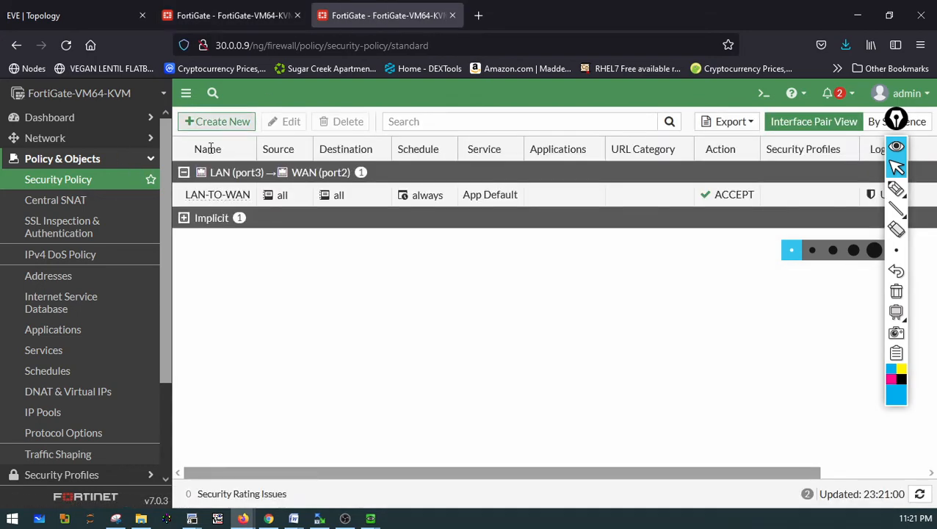
click(244, 190)
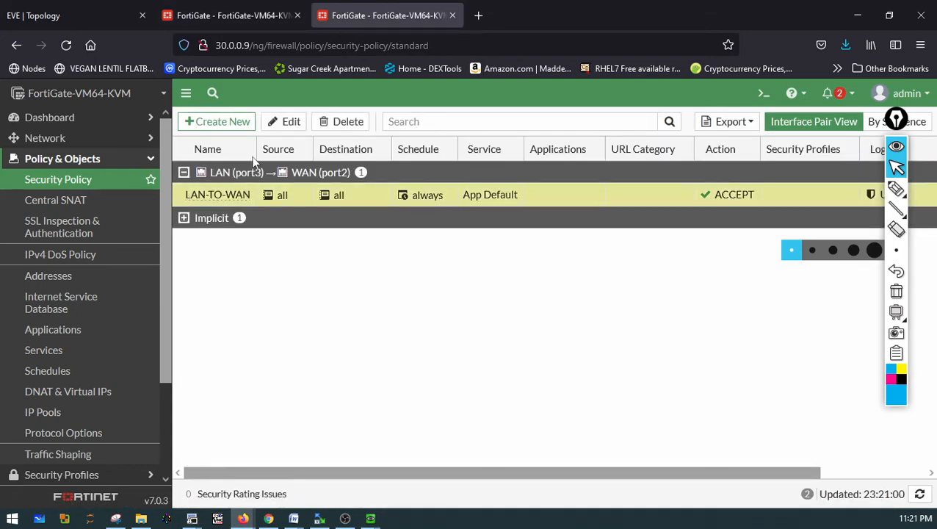
click(325, 124)
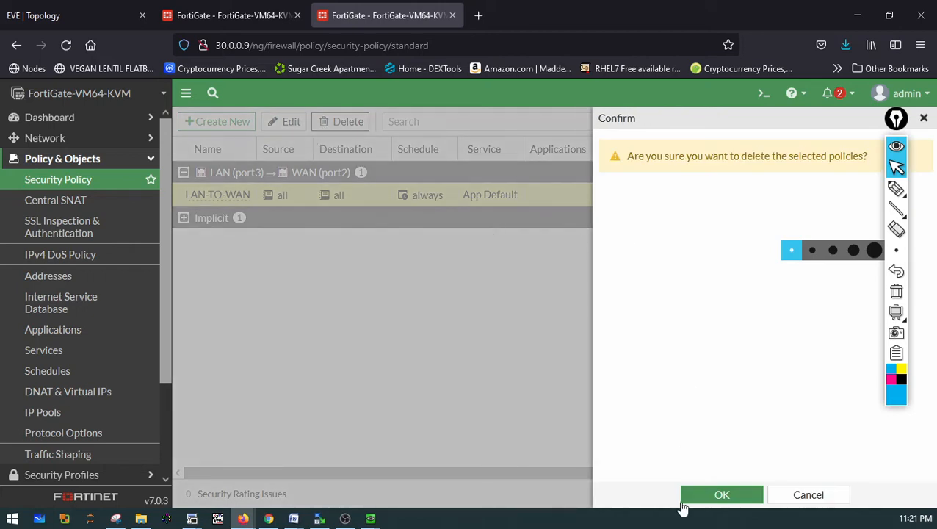
click(722, 494)
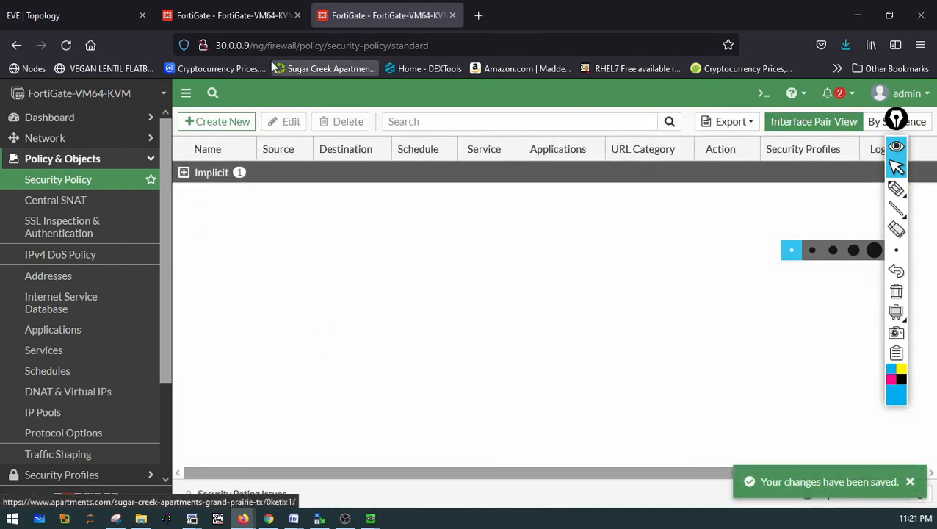
Open the Win7 console and ping the 172.16.0.1 gateway
click(241, 18)
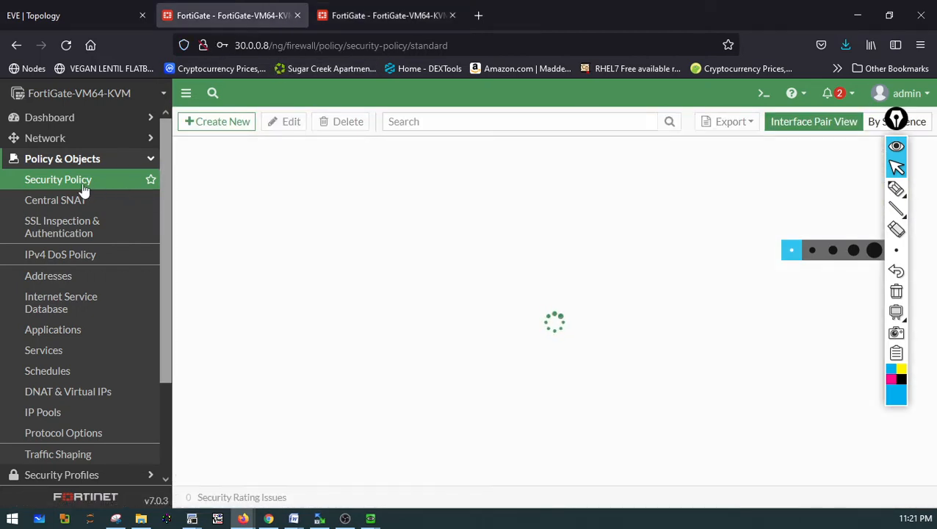
click(367, 14)
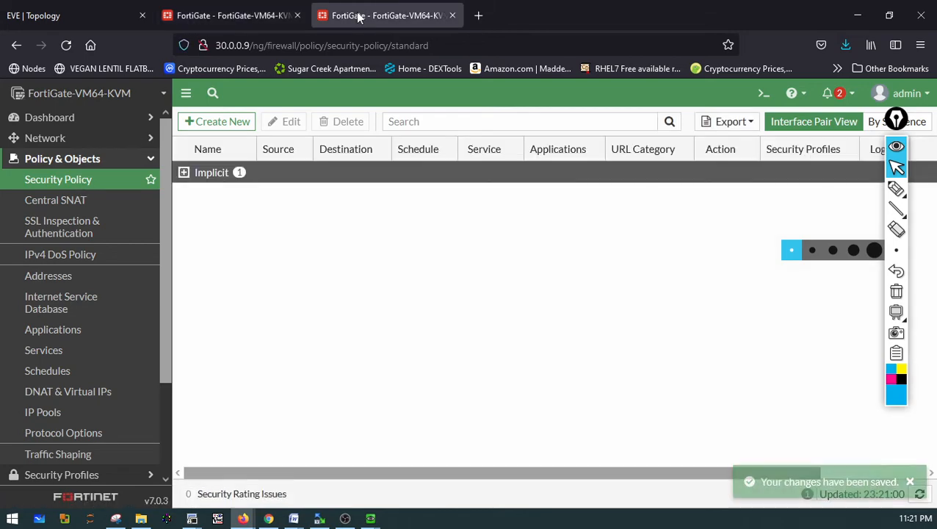
mouse_move(370, 518)
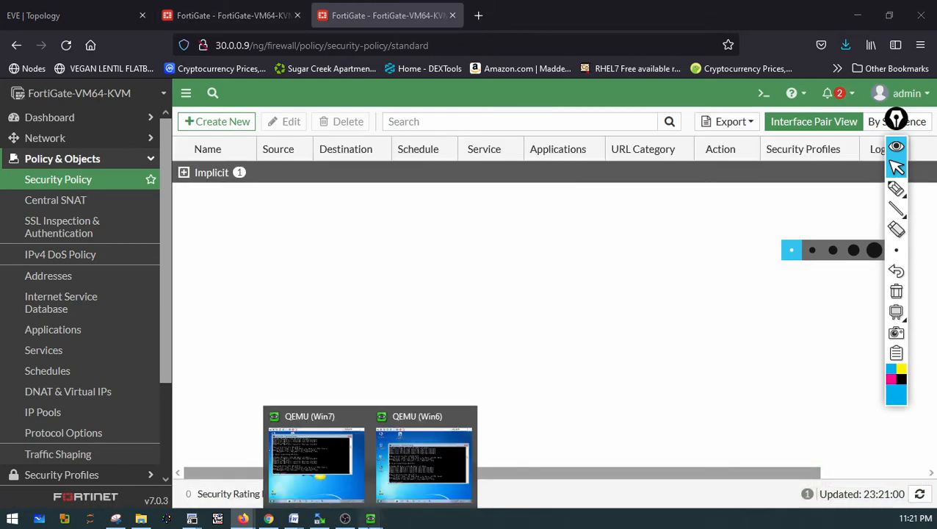
click(350, 492)
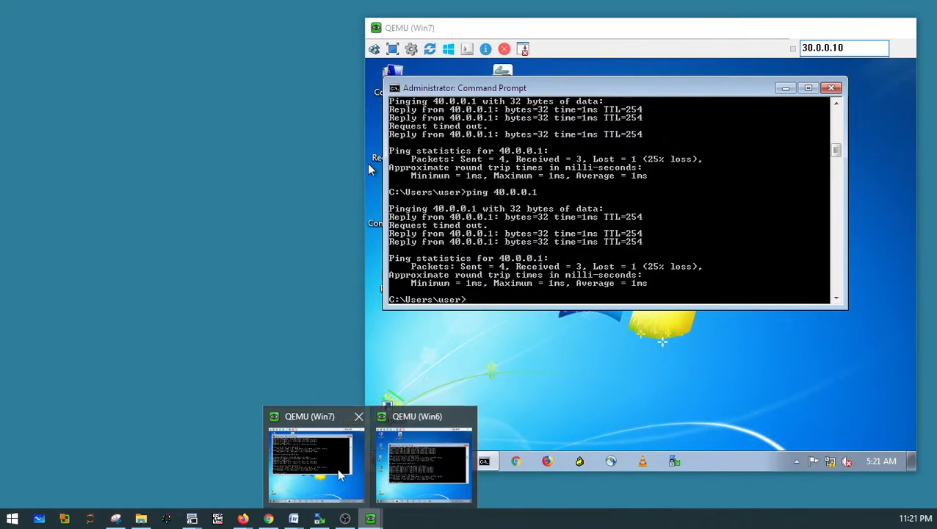
click(345, 485)
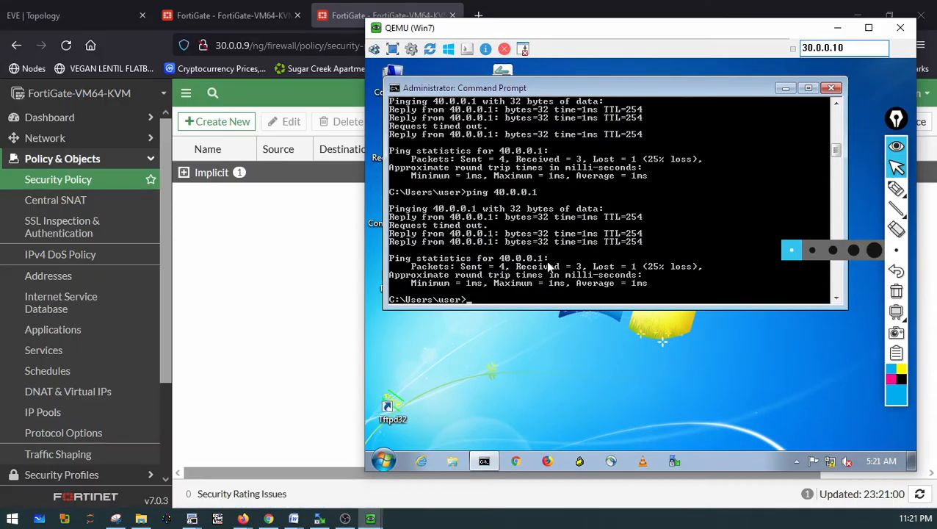
key(Up)
key(BackSpace)
key(BackSpace)
key(BackSpace)
key(BackSpace)
key(BackSpace)
key(BackSpace)
key(BackSpace)
key(BackSpace)
text(172.16.0.1)
key(Return)
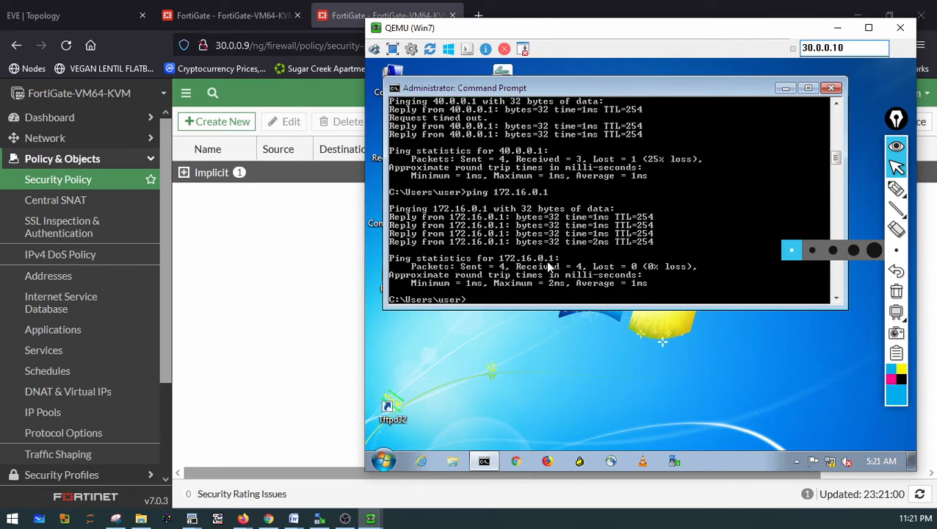
Ping 172.16.0.2 from Win7 and display its IP configuration with ipconfig
text(ping 172.16.0.2)
key(Return)
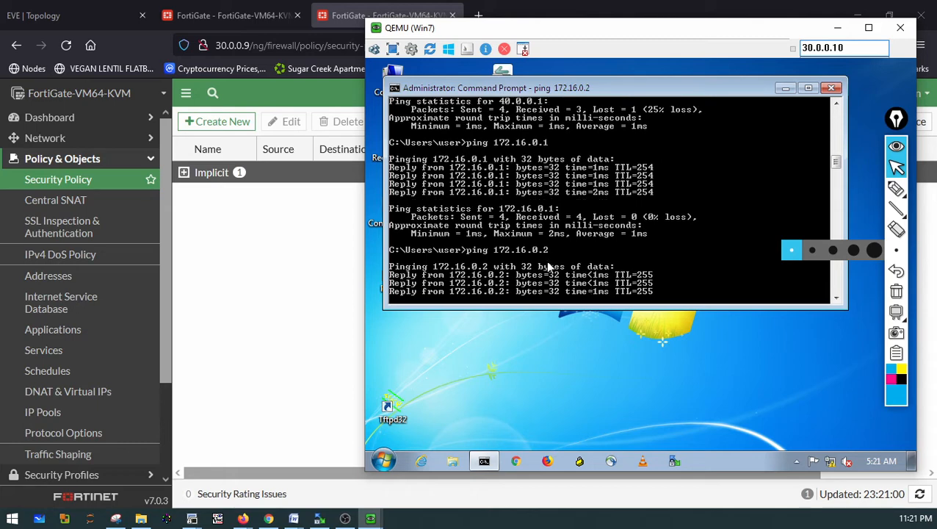
text(ipconfig)
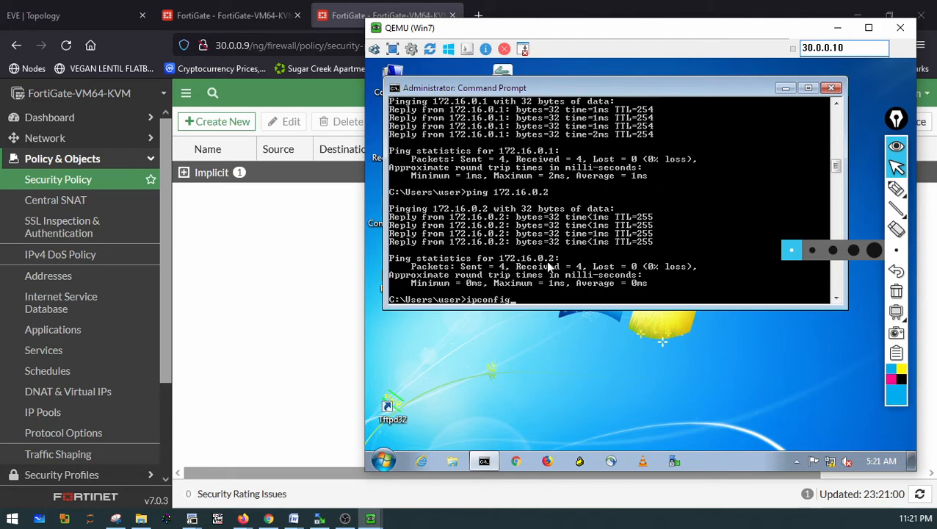
key(Return)
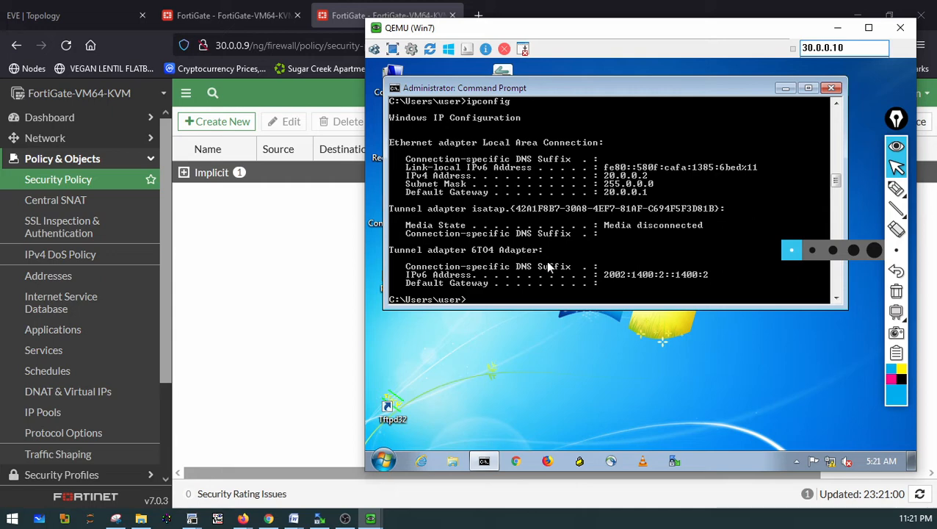
Repeat the ping to 172.16.0.1 from Win7
key(Up)
key(Return)
key(Up)
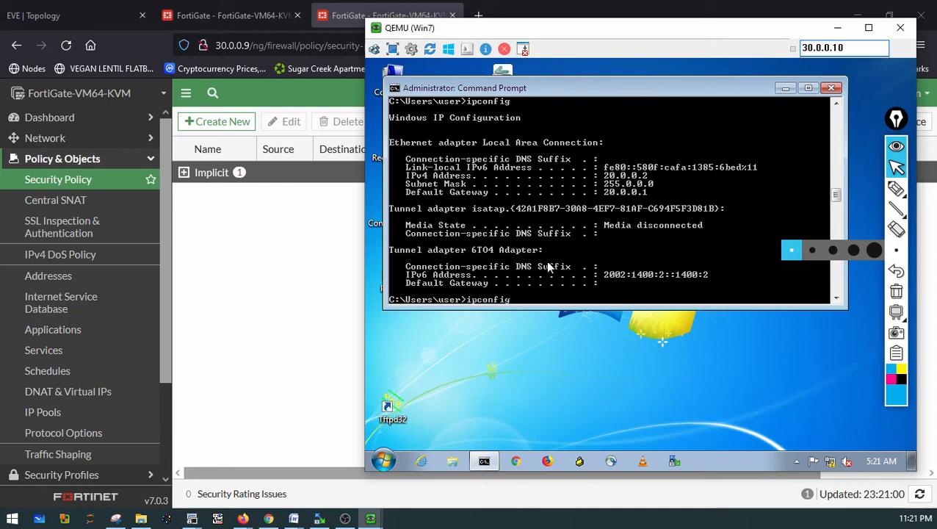
key(Up)
key(Return)
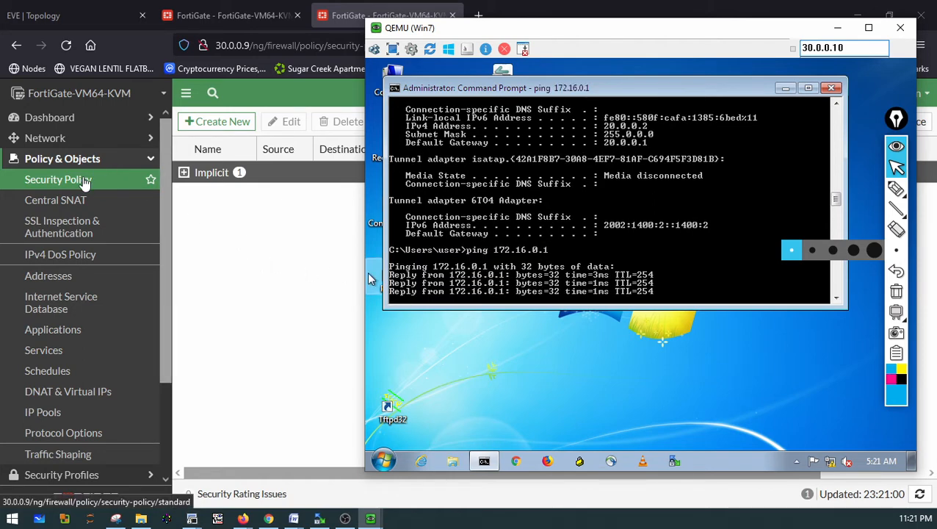
Delete the LAN-TO-WAN security policy on the FortiGate at 30.0.0.8
click(208, 12)
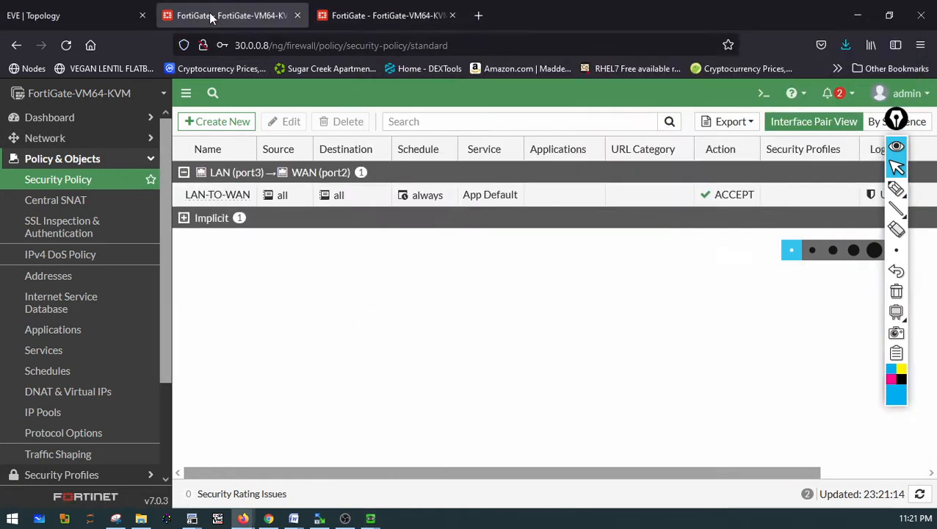
click(196, 201)
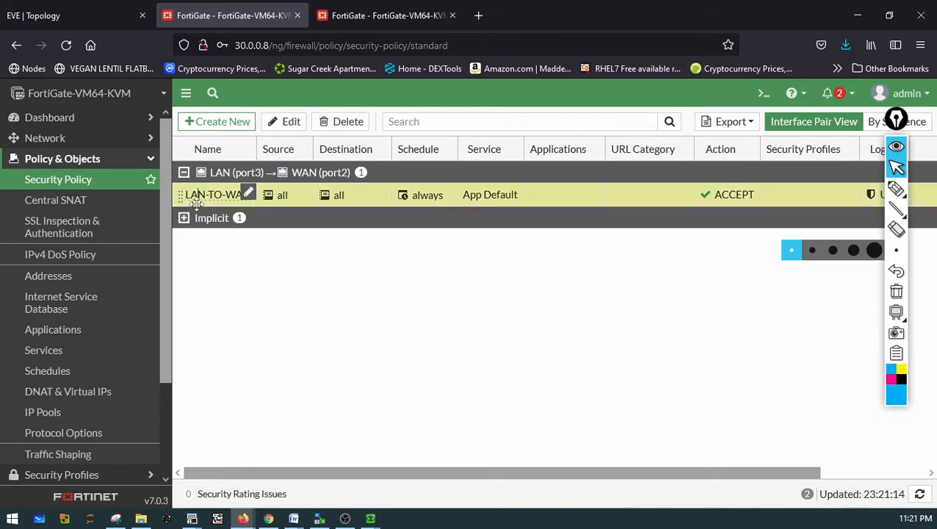
click(341, 122)
click(719, 494)
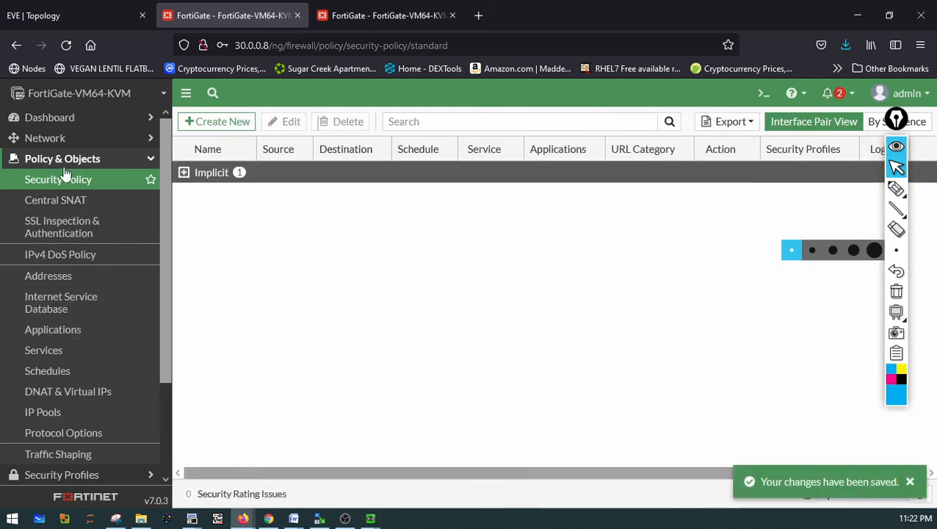
Open the Central SNAT pages on both FortiGates
click(71, 210)
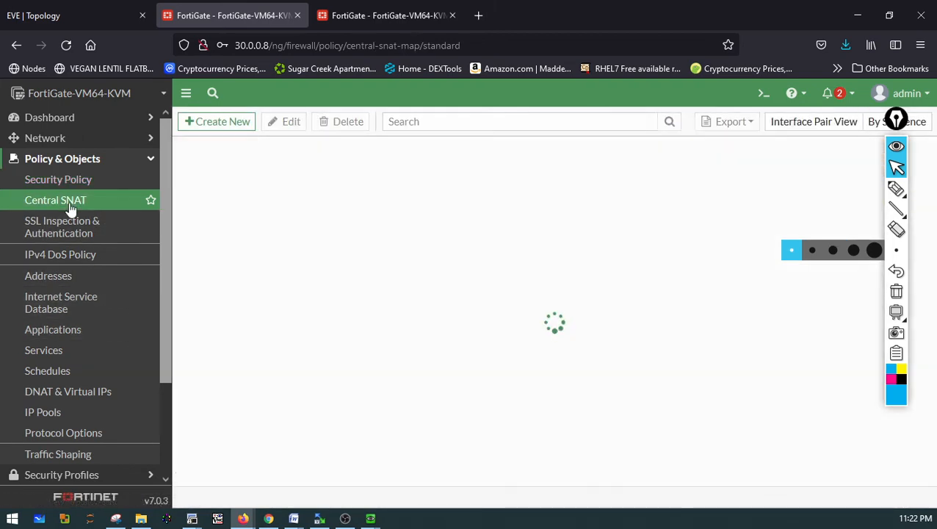
click(351, 16)
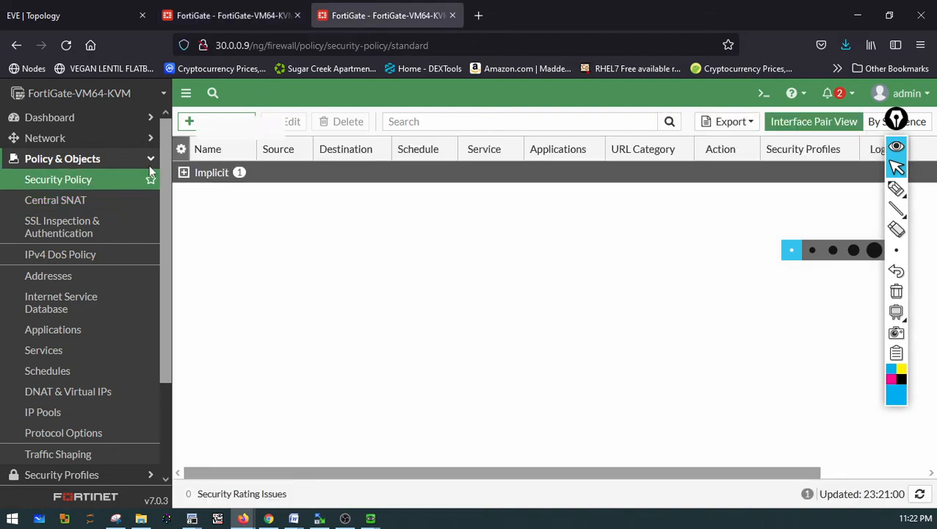
click(56, 207)
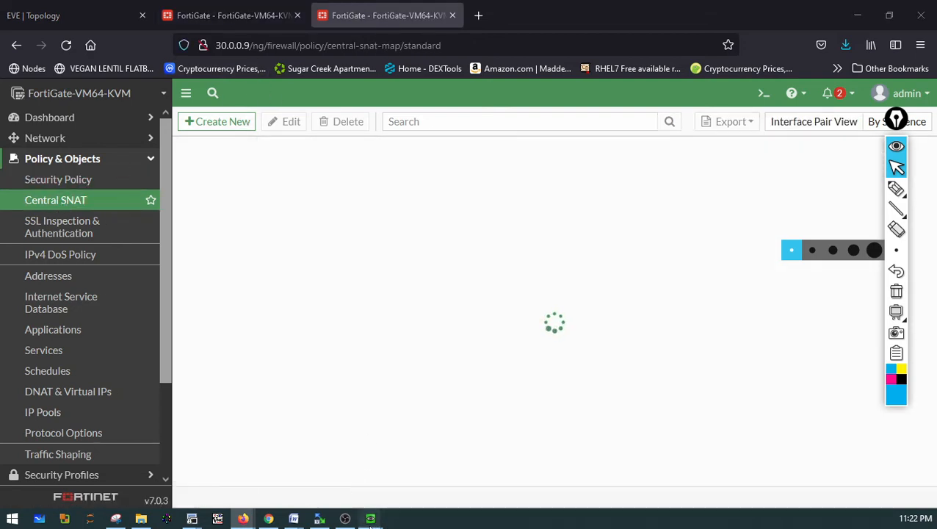
Bring up the Win7 console and run the ping to 172.16.0.1 again
mouse_move(371, 519)
click(356, 467)
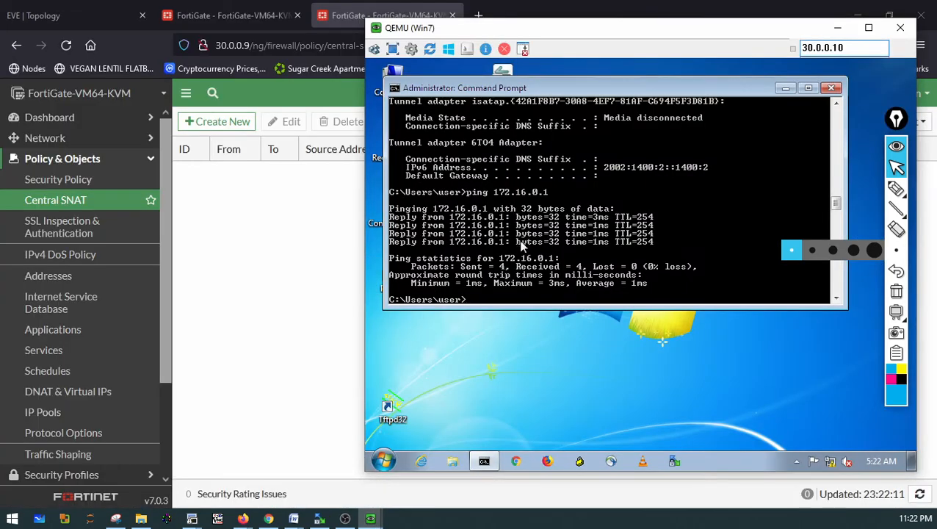
key(Up)
key(Return)
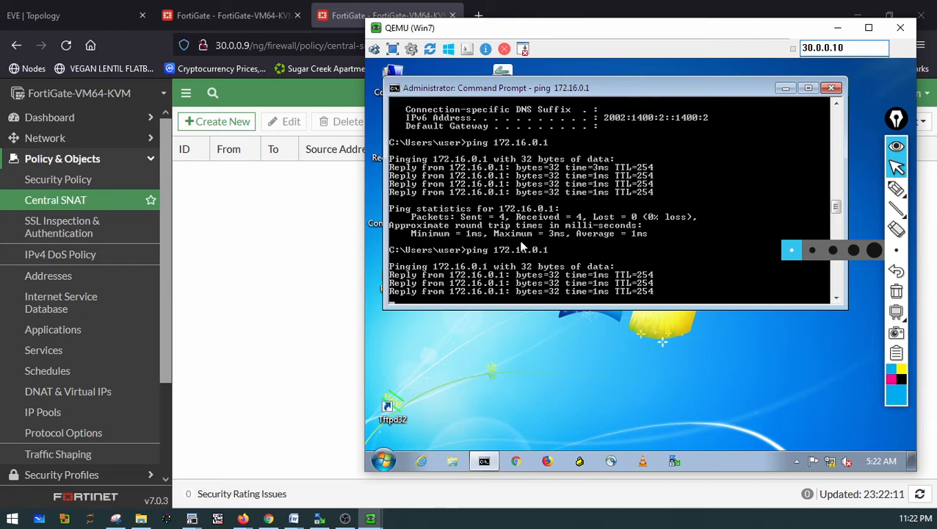
Reboot the FortiGate at 30.0.0.9
click(237, 249)
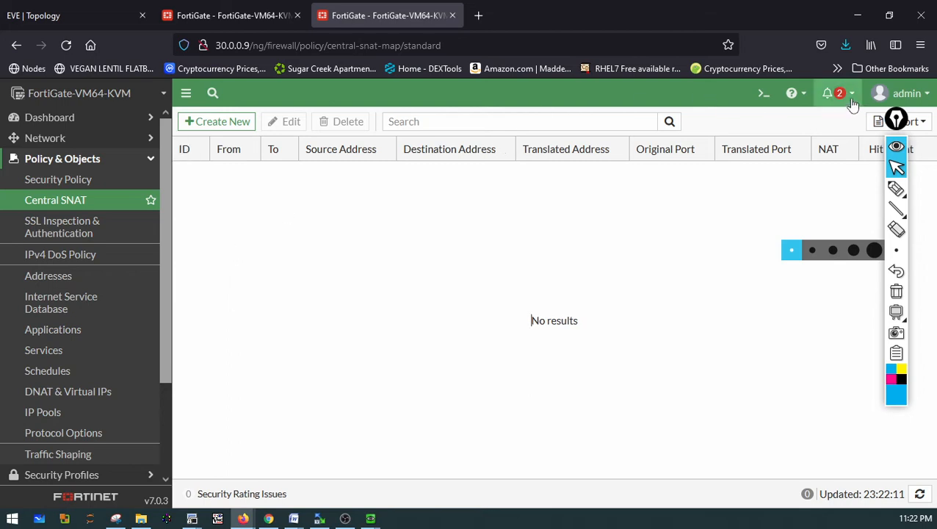
click(878, 94)
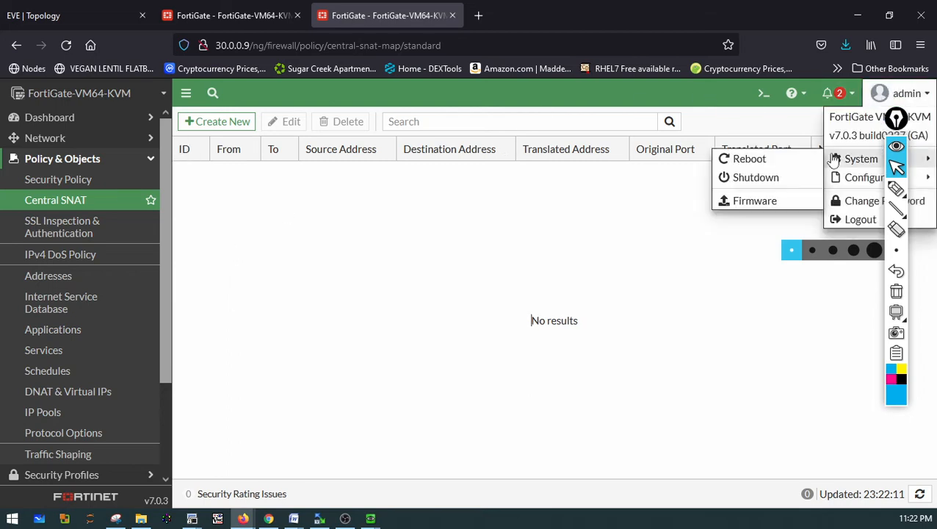
mouse_move(846, 160)
click(764, 161)
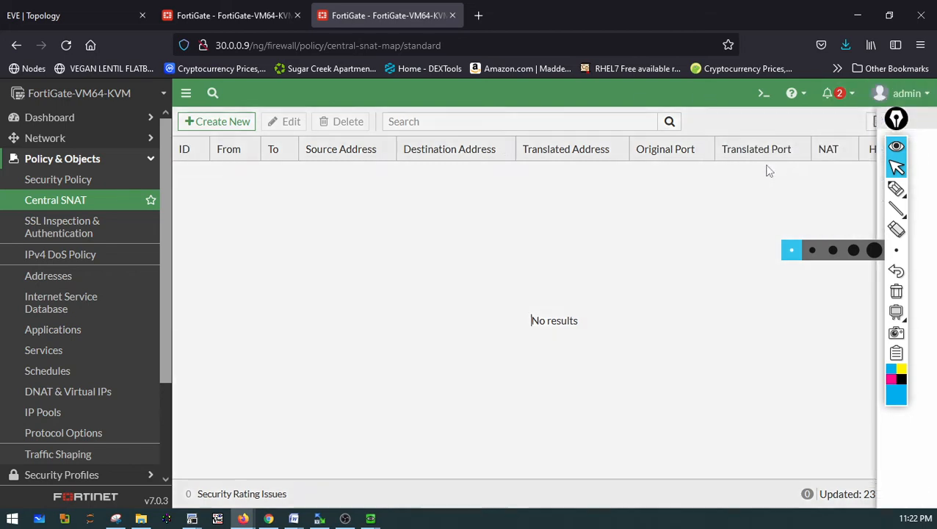
click(544, 244)
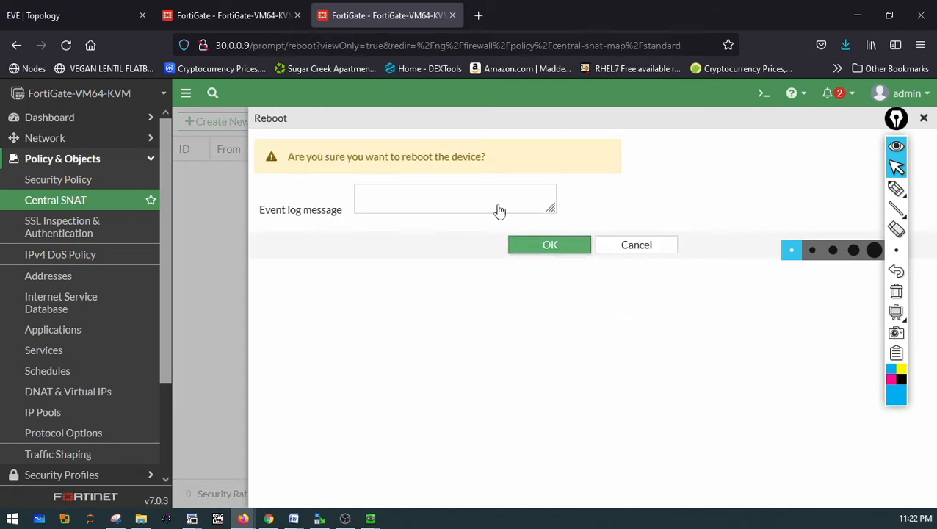
Reboot the FortiGate at 30.0.0.8
click(263, 15)
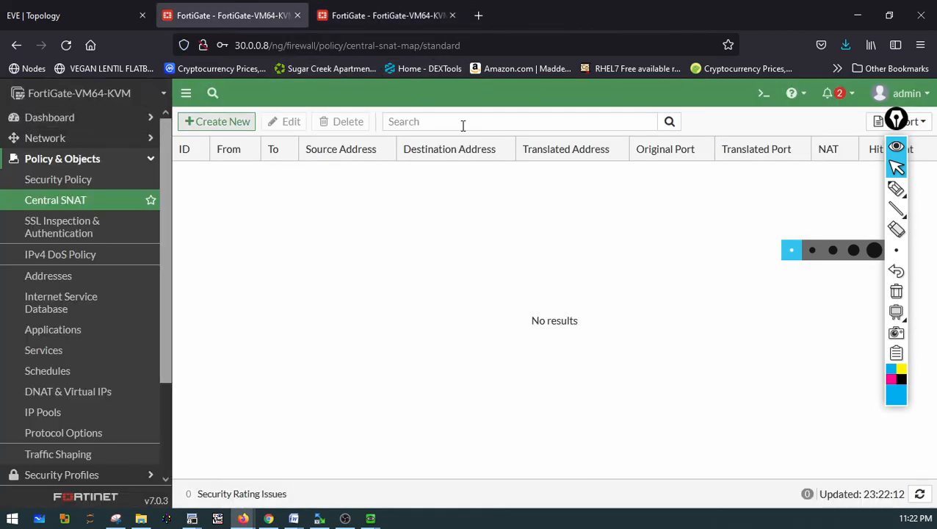
click(881, 94)
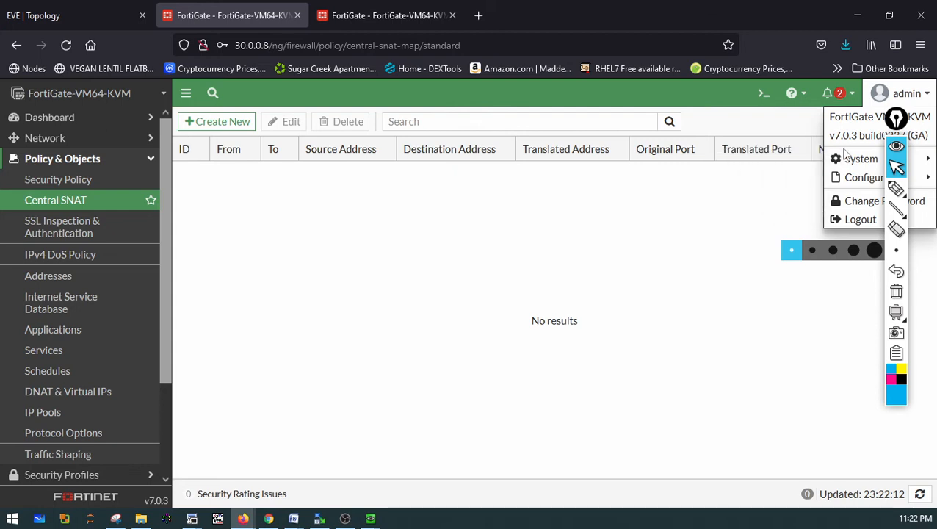
mouse_move(860, 163)
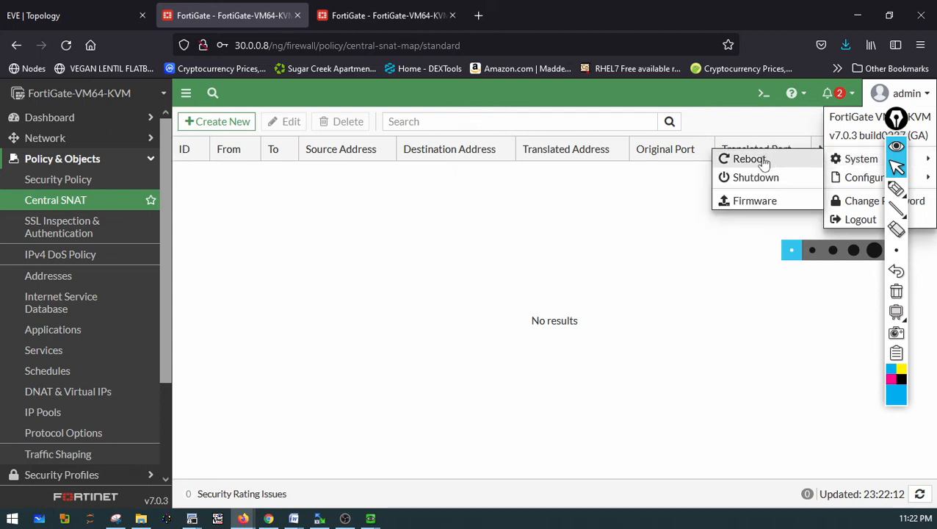
click(738, 159)
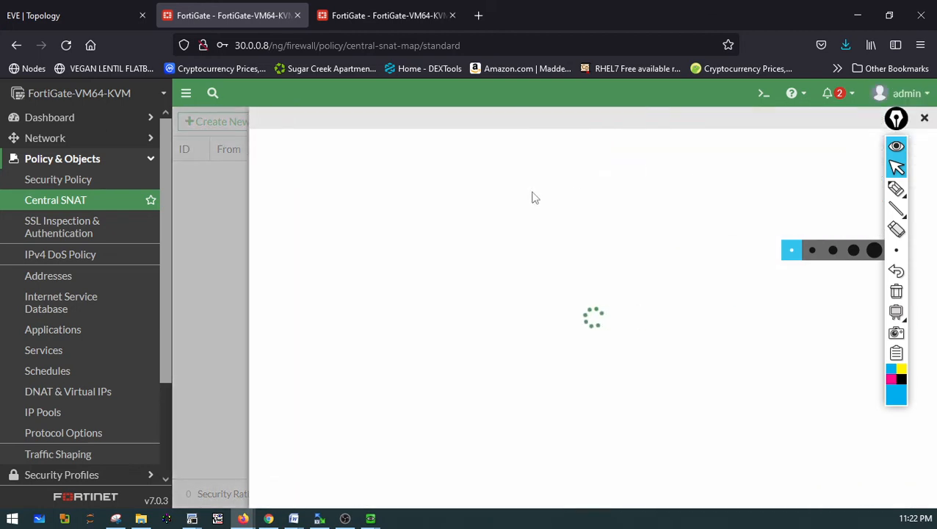
click(547, 242)
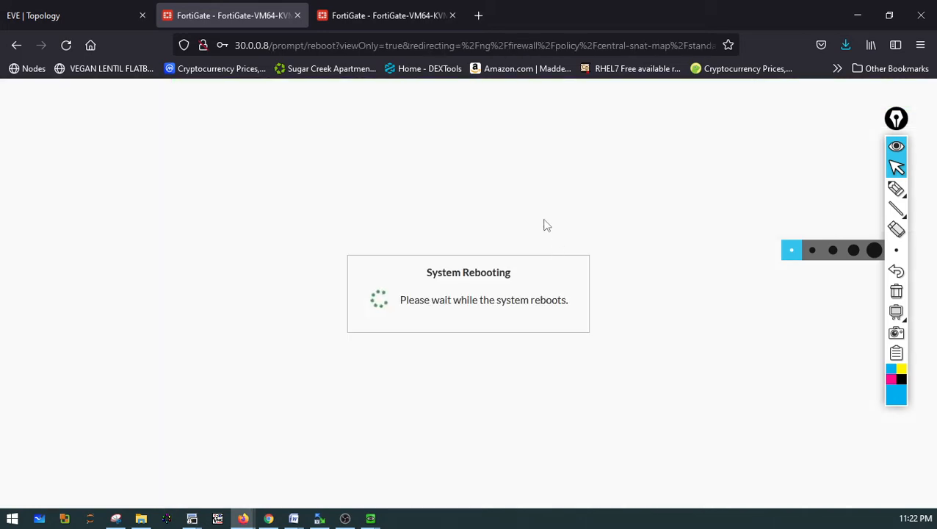
Bring up the Win6 console and run the ping to 20.0.0.1 again
click(351, 19)
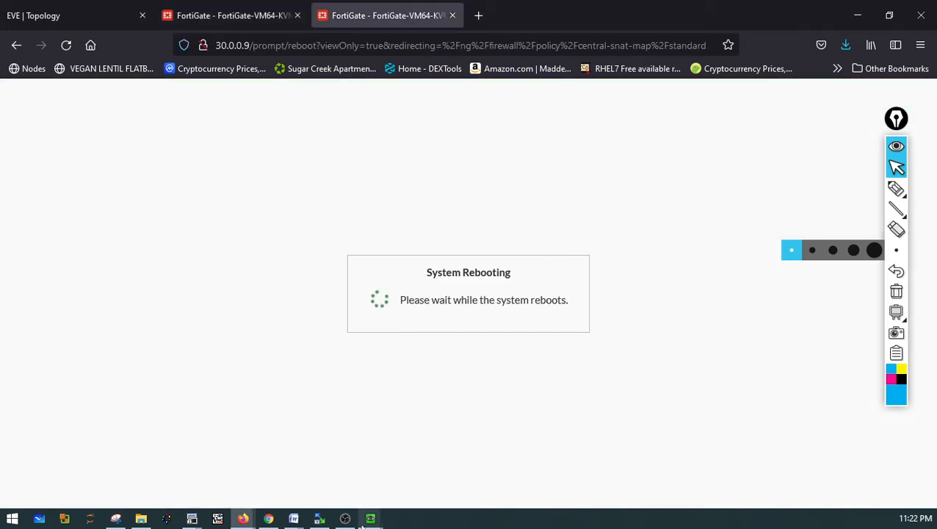
mouse_move(367, 520)
click(422, 470)
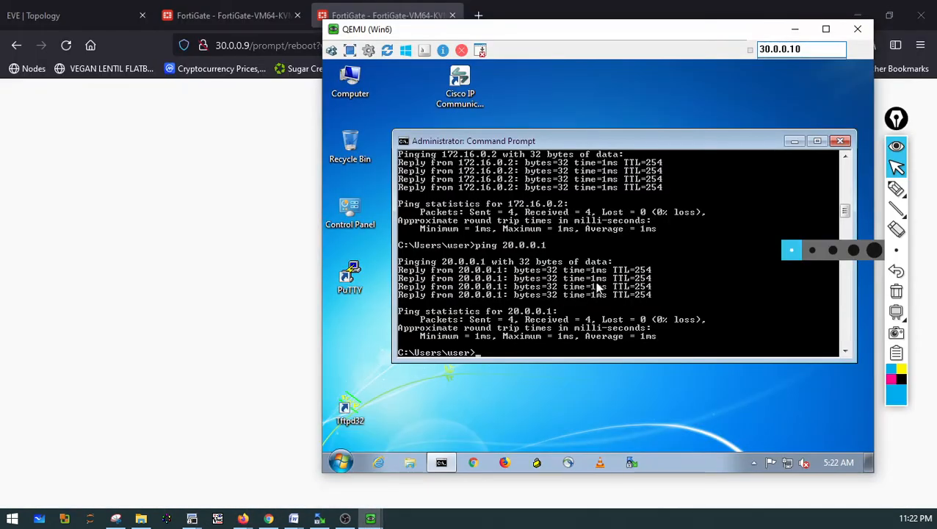
key(Up)
key(Return)
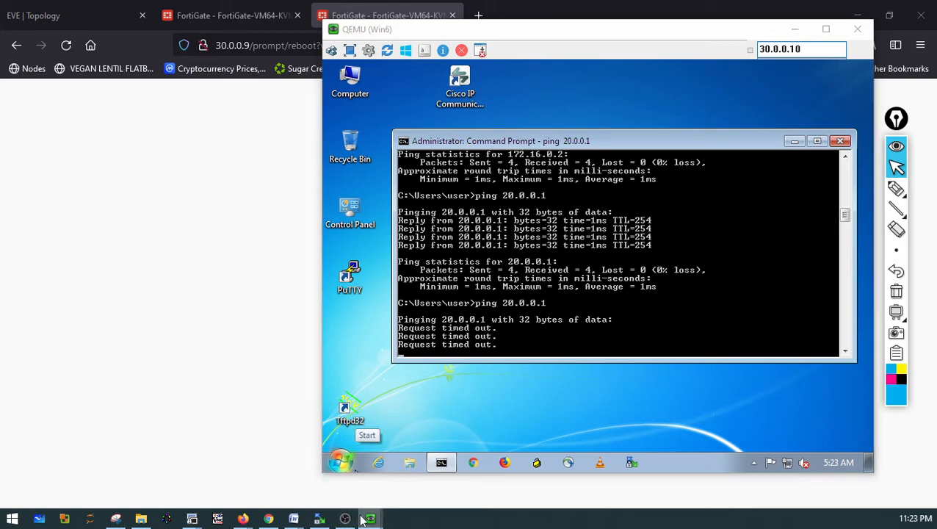
Place the Win6 and Win7 consoles side by side and ping 172.16.0.2 from Win6
mouse_move(370, 519)
mouse_move(356, 470)
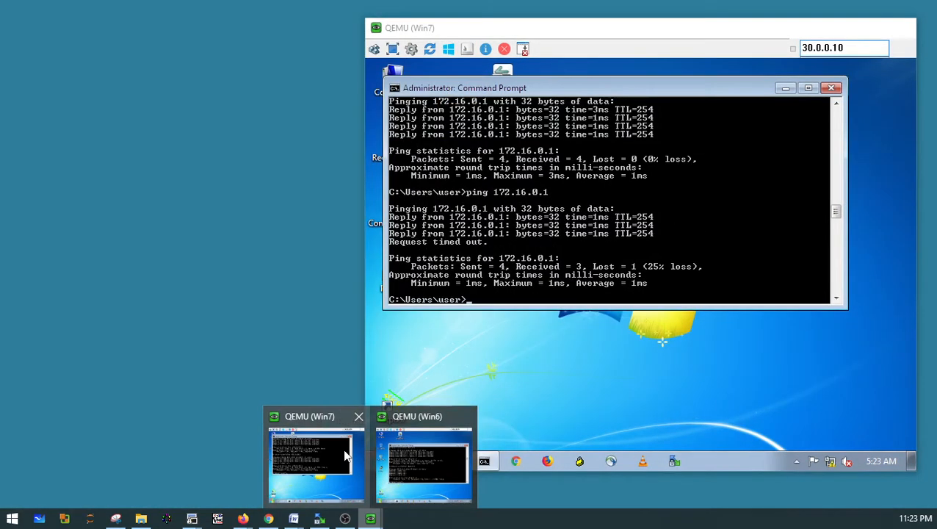
click(344, 449)
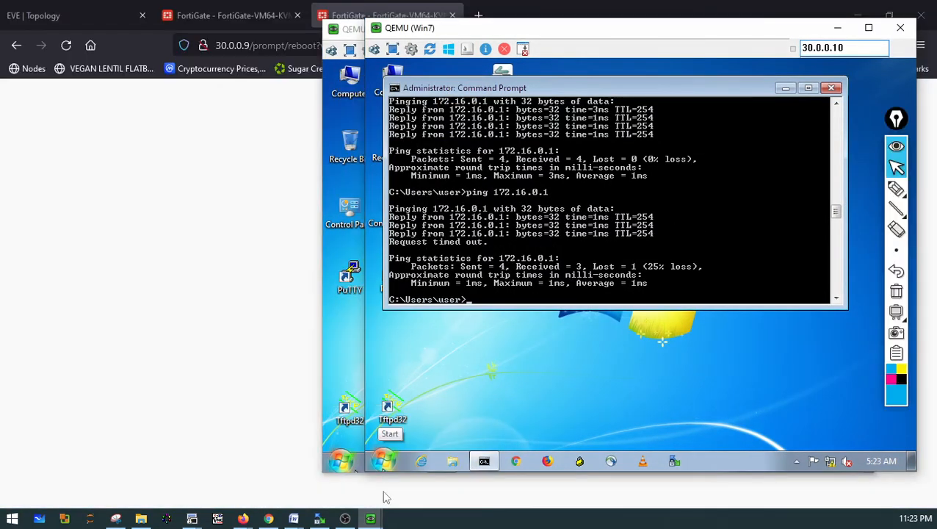
drag(345, 28, 69, 46)
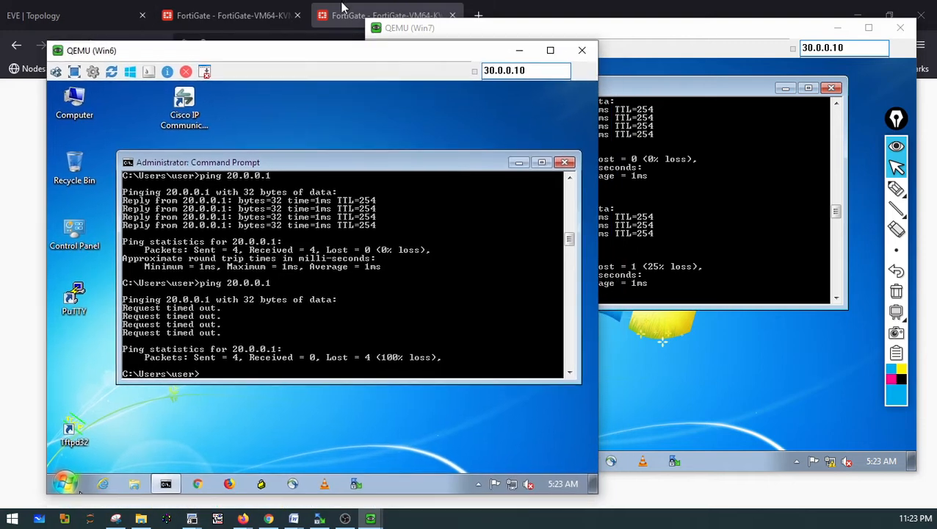
click(442, 31)
click(227, 305)
key(Up)
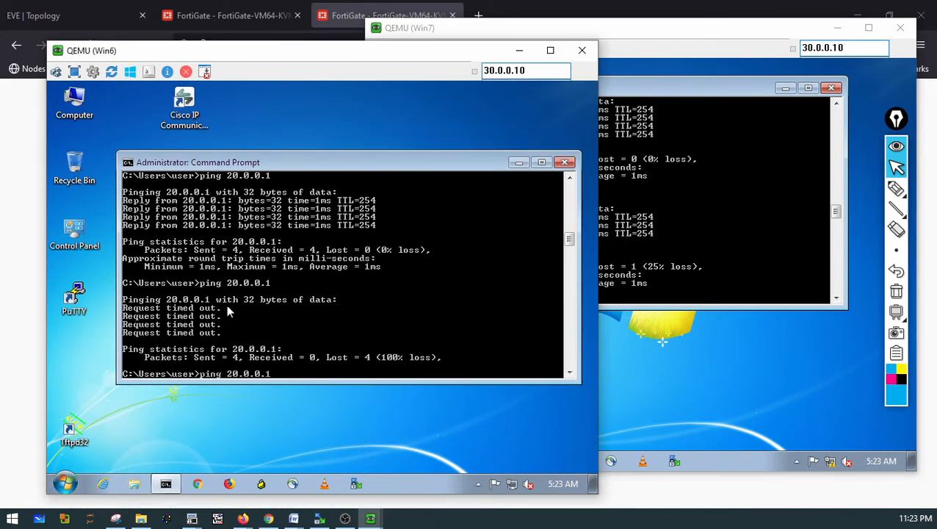
key(Up)
key(Return)
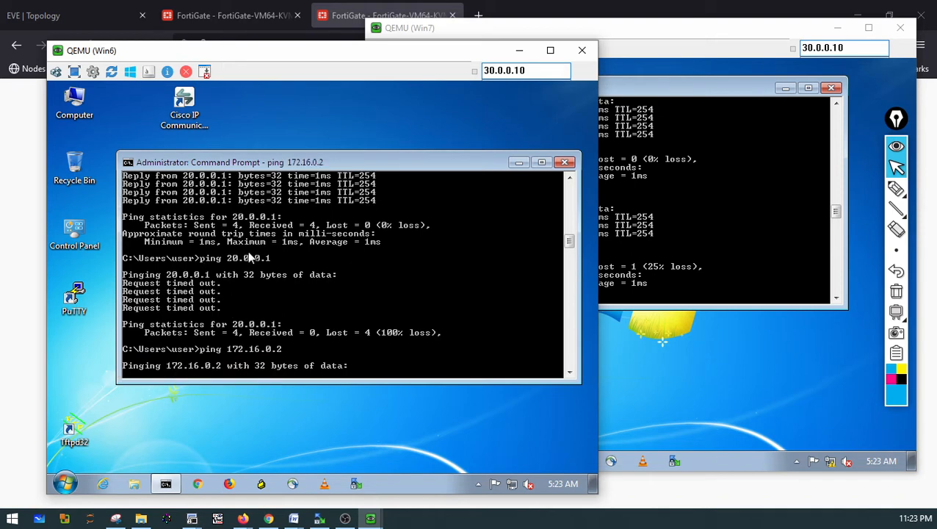
From the Win7 command prompt, ping 172.16.0.2 and then 172.16.0.1
click(779, 275)
key(Up)
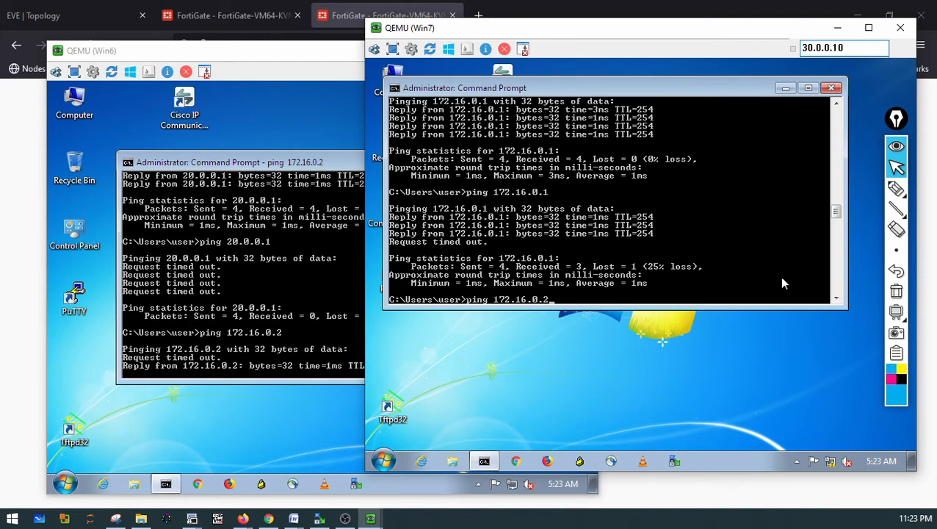
key(Return)
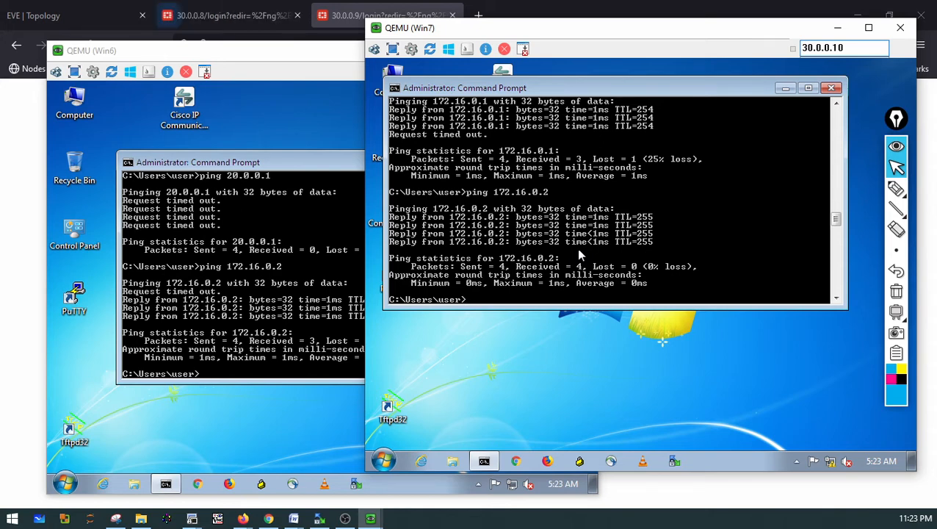
key(Up)
key(BackSpace)
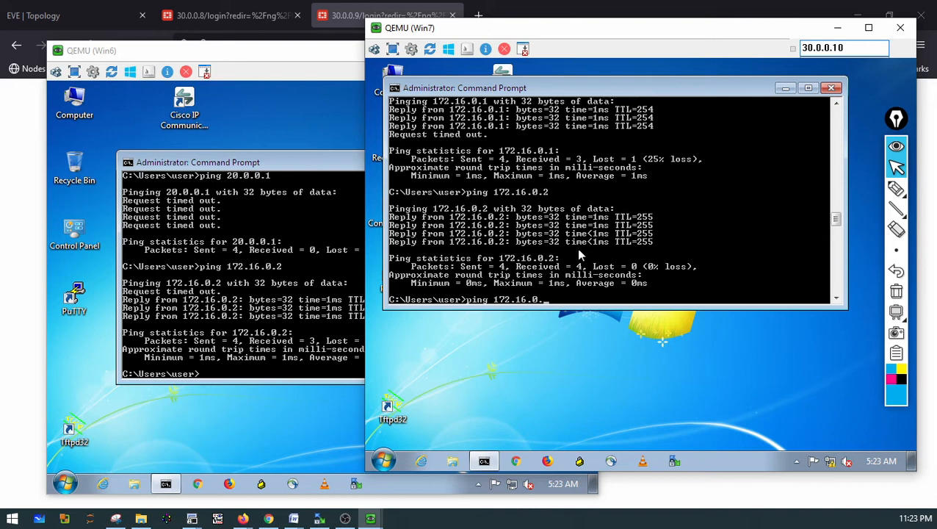
text(1)
key(Return)
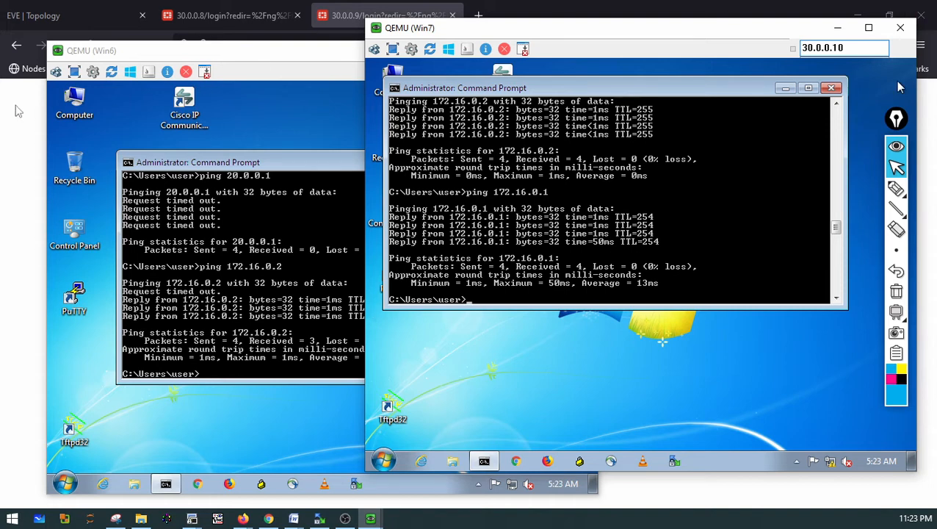
key(alt+Tab)
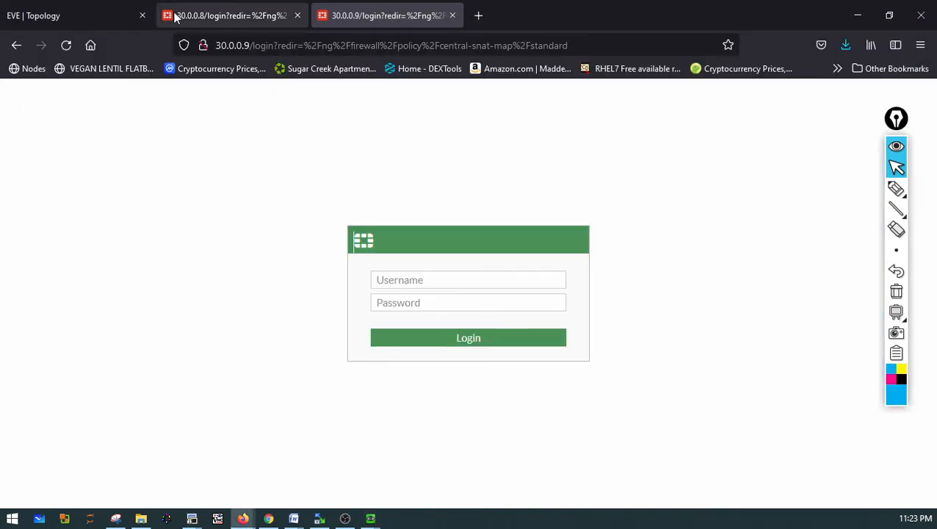
click(94, 11)
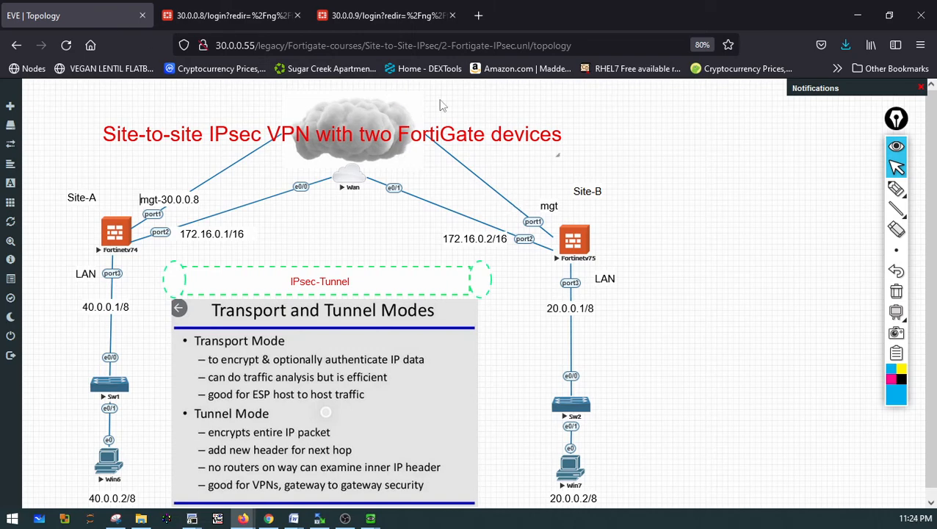
click(365, 27)
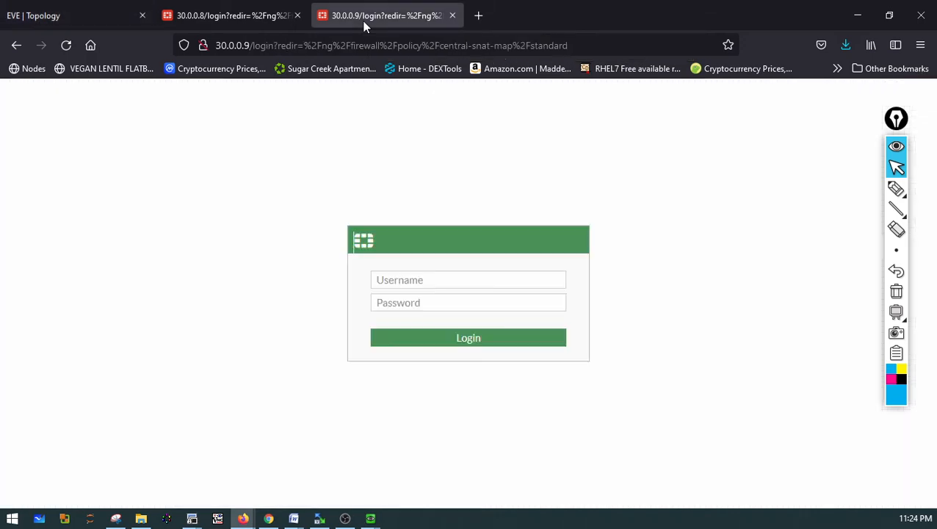
click(264, 21)
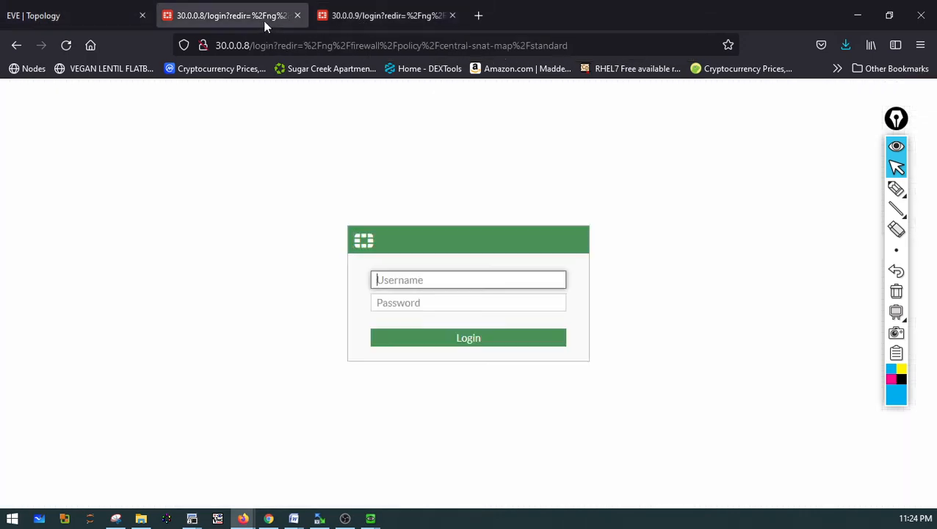
click(79, 15)
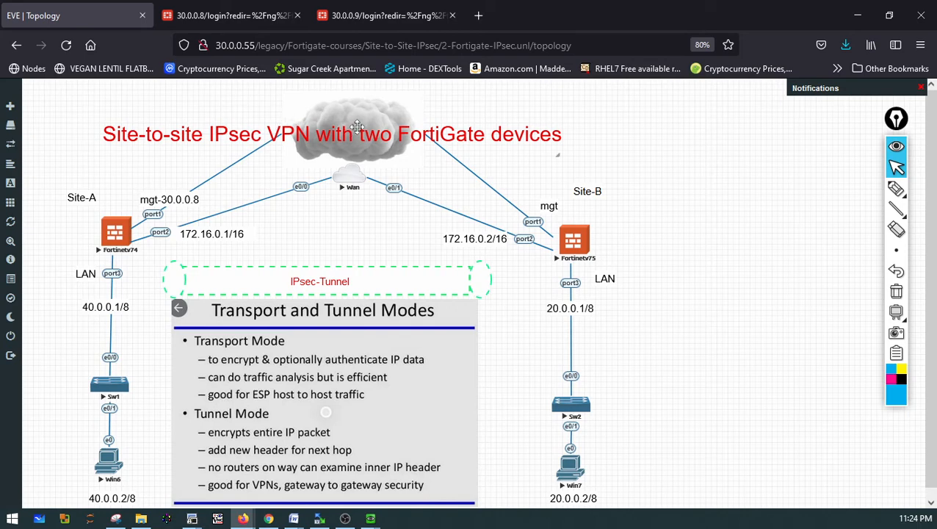
click(379, 19)
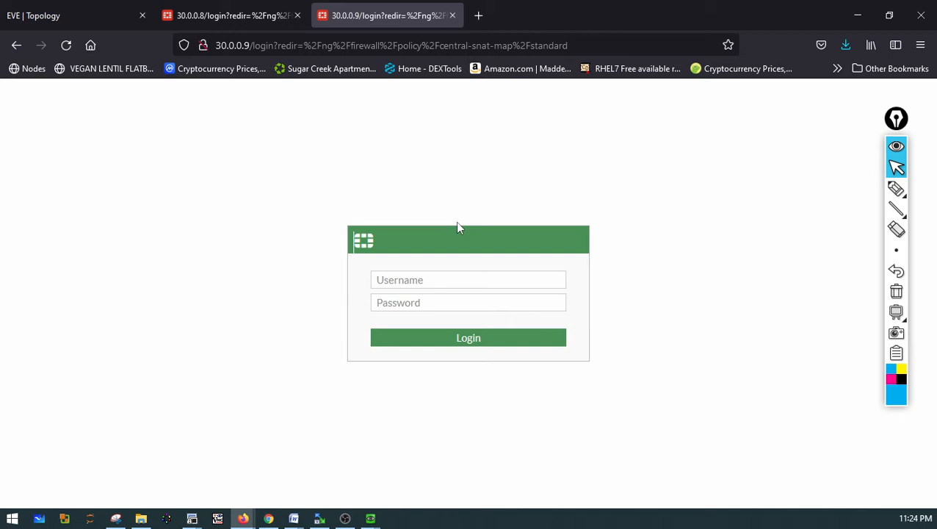
Log in to the FortiGate at 30.0.0.9 as admin with the account password
click(399, 281)
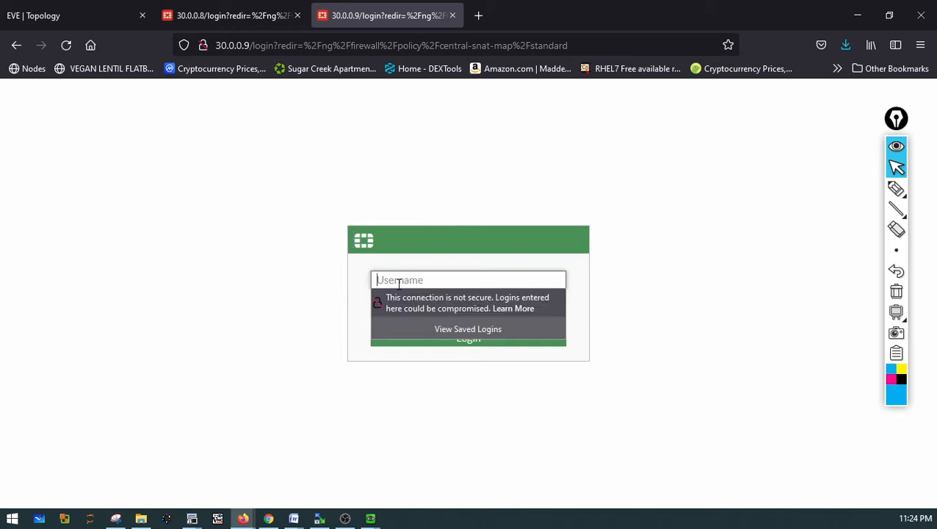
text(admin)
key(Tab)
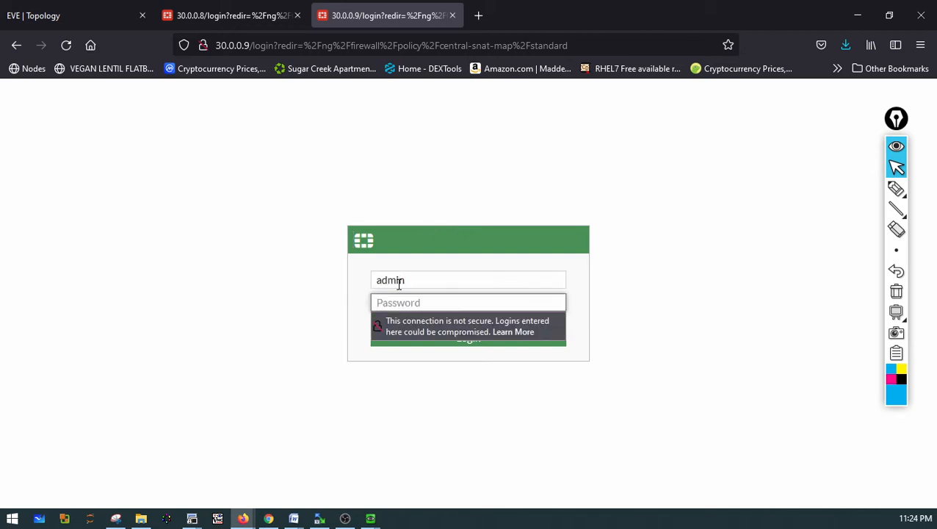
text(********)
key(Return)
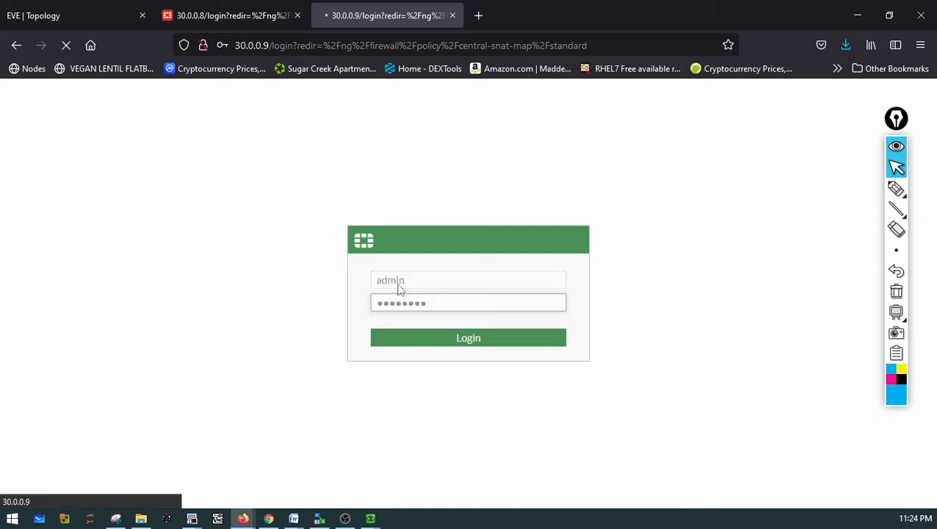
Log in to the FortiGate at 30.0.0.8 as admin with the account password
click(255, 8)
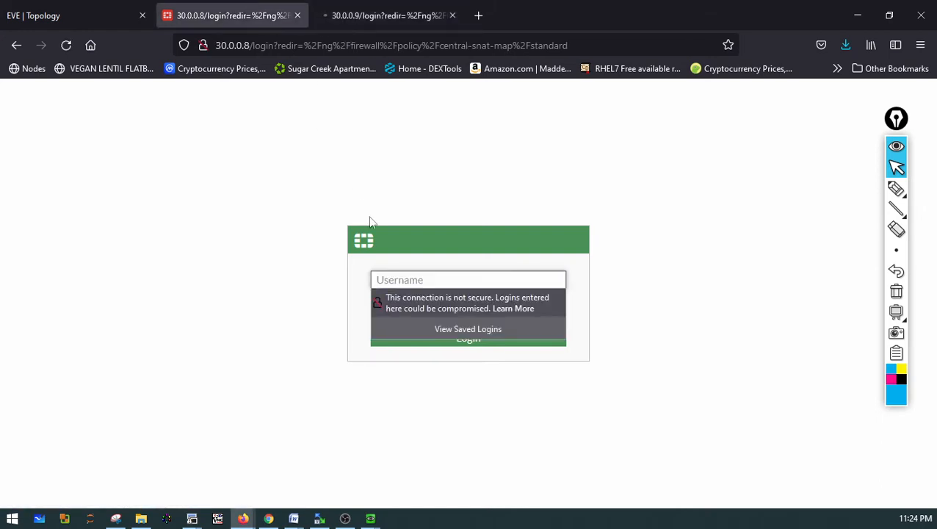
text(amin)
key(Tab)
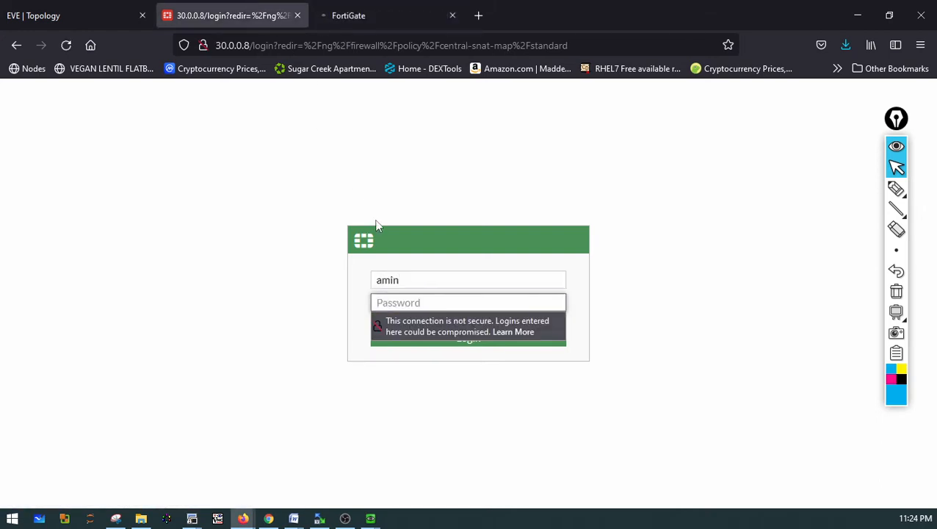
key(shift+Tab)
text(amin)
key(Tab)
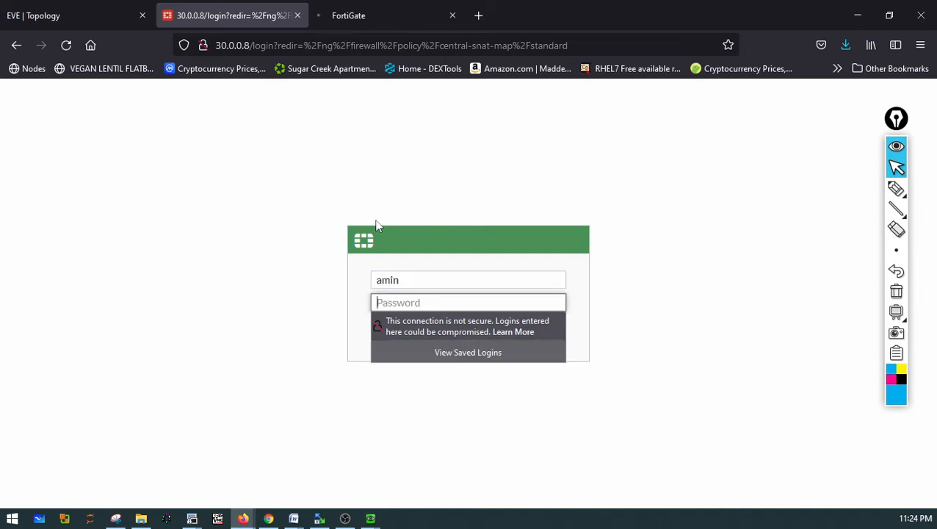
key(shift+Tab)
text(admin)
key(Tab)
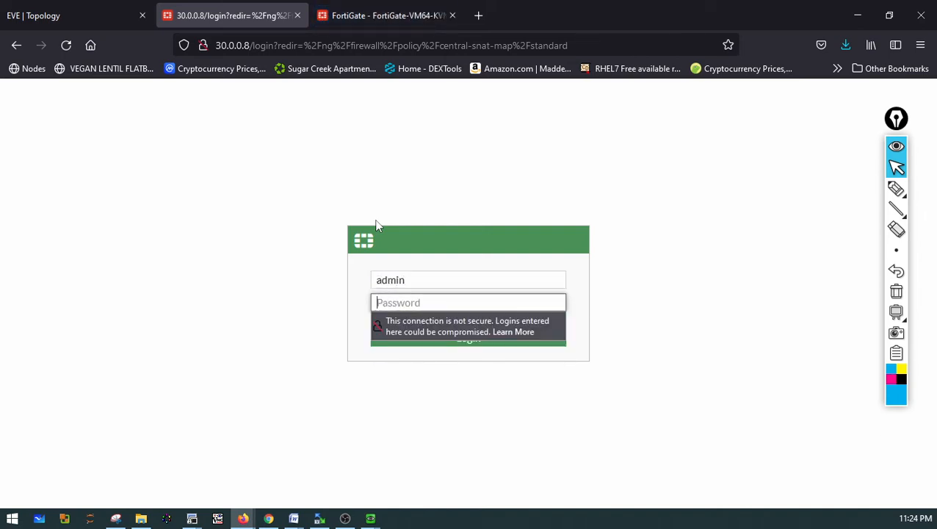
text(••••••)
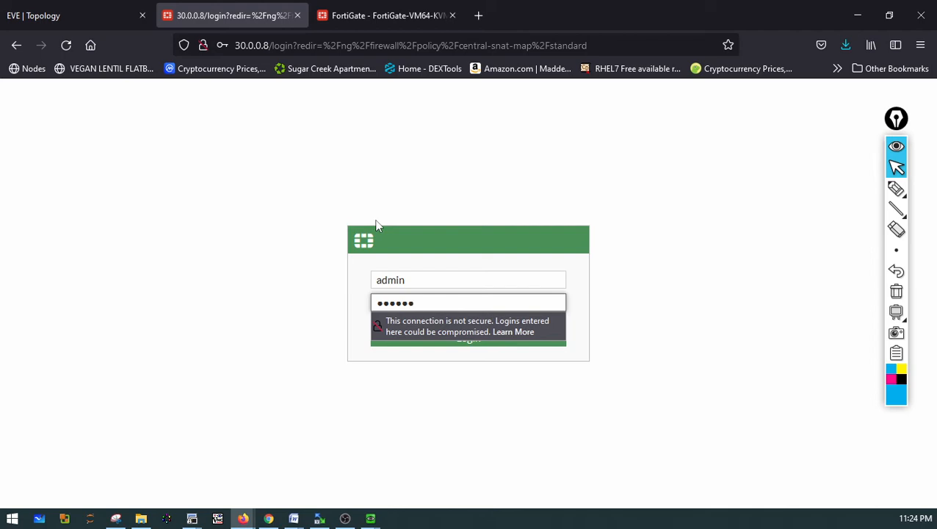
key(ctrl+a)
key(BackSpace)
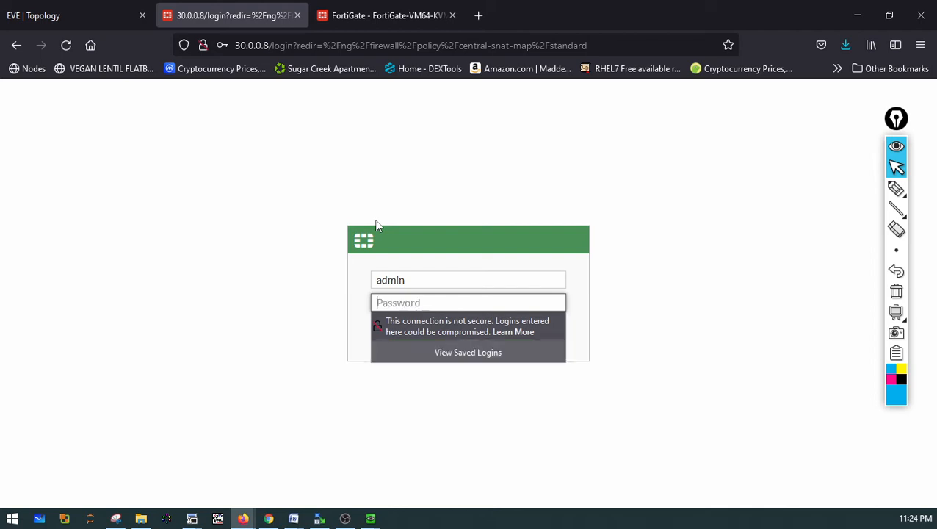
text(••••••••)
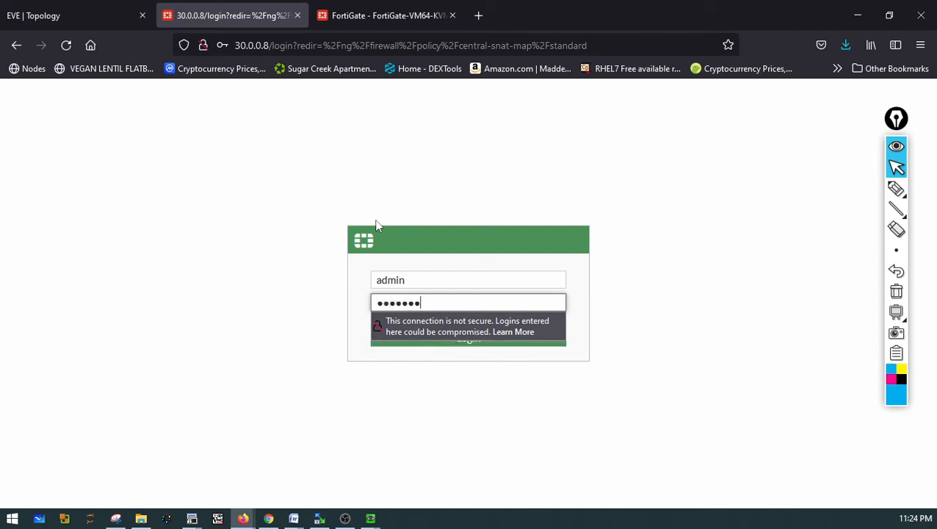
key(Return)
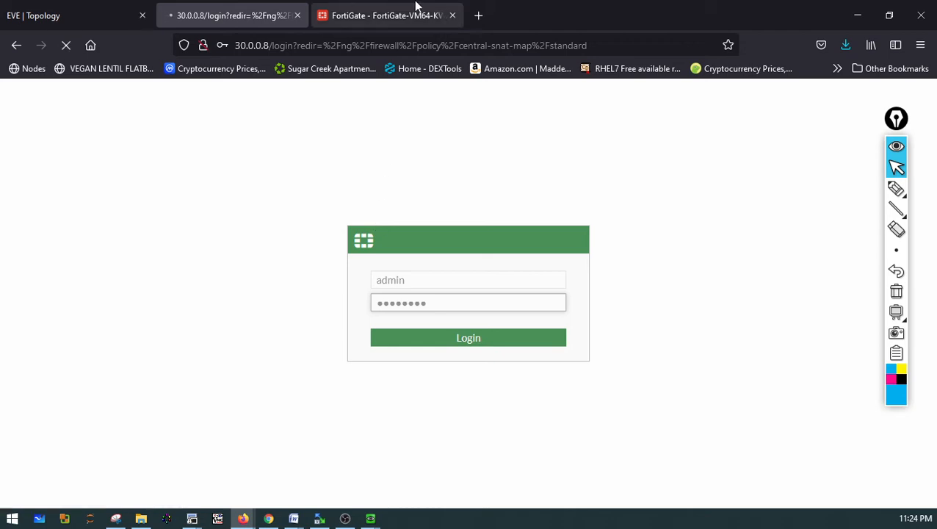
Dismiss the FortiOS 7.0.0 overview on 30.0.0.9 and open the network interfaces list
click(396, 11)
click(513, 365)
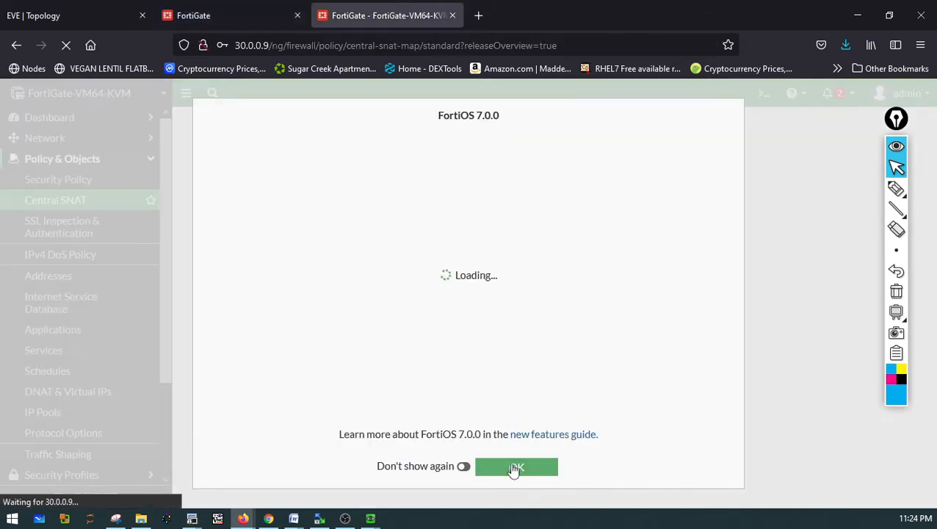
click(516, 467)
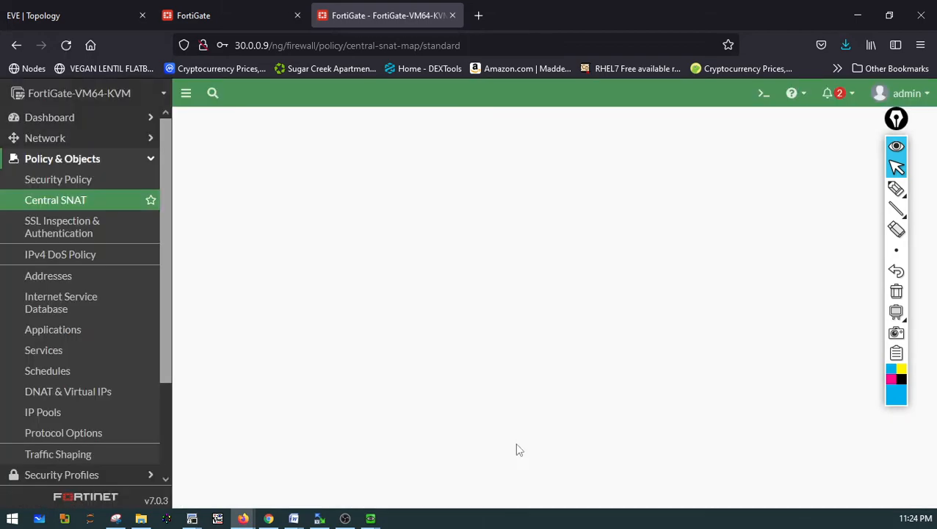
click(56, 138)
click(49, 159)
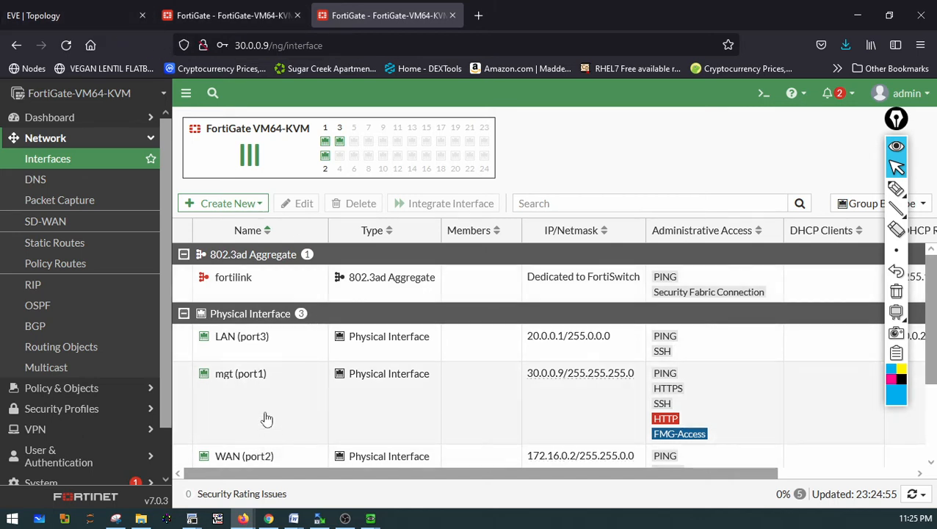
On the 30.0.0.9 FortiGate, restrict the mgt (port1) interface's administrative access to HTTP only and confirm
click(267, 419)
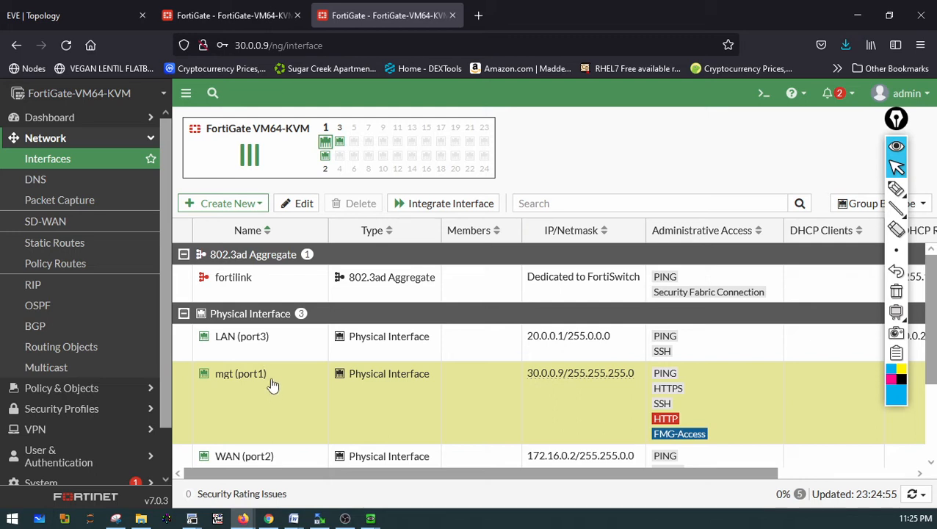
double_click(272, 383)
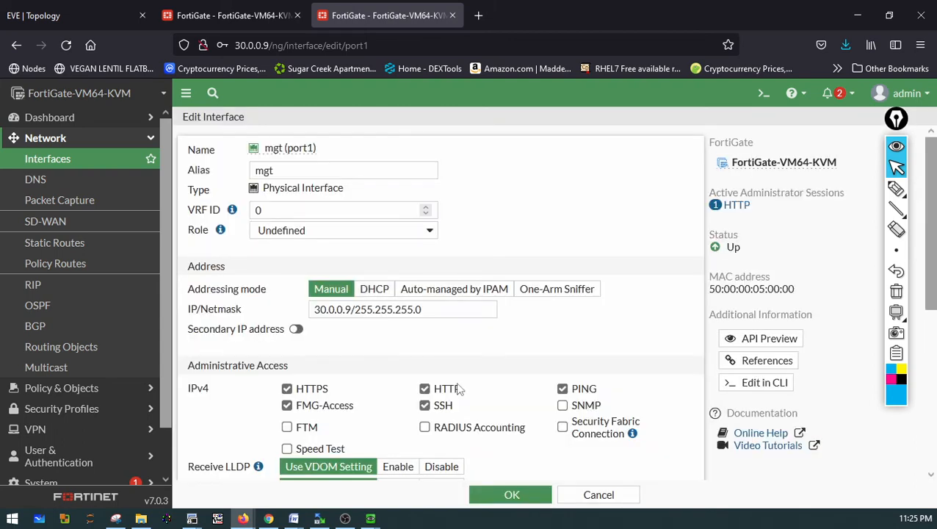
click(426, 404)
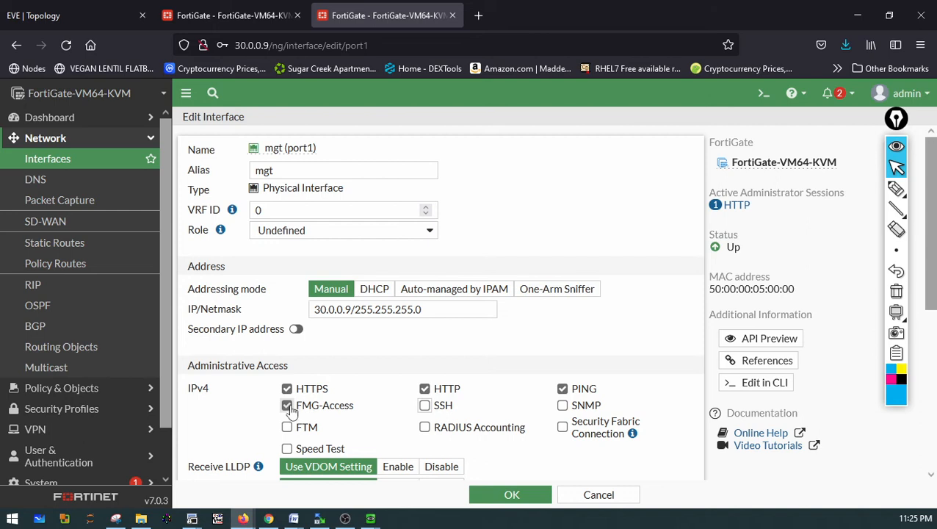
click(290, 410)
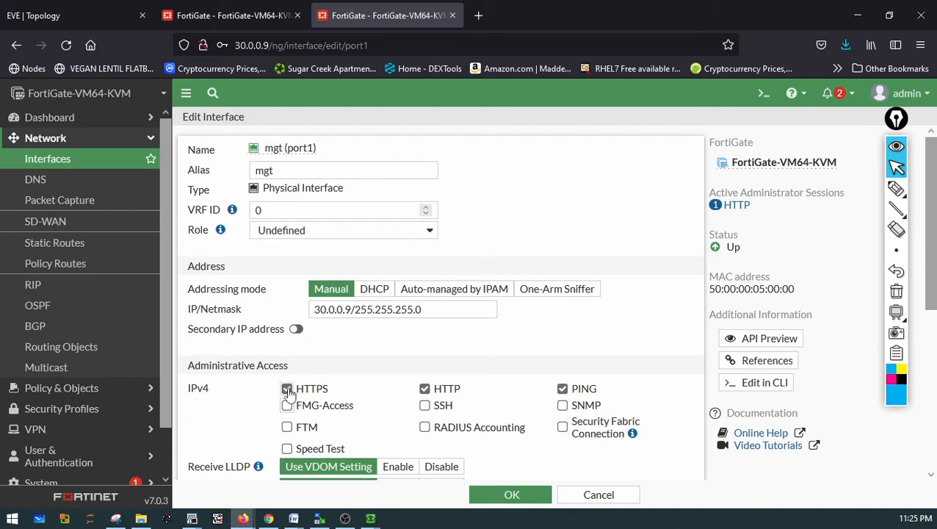
click(288, 390)
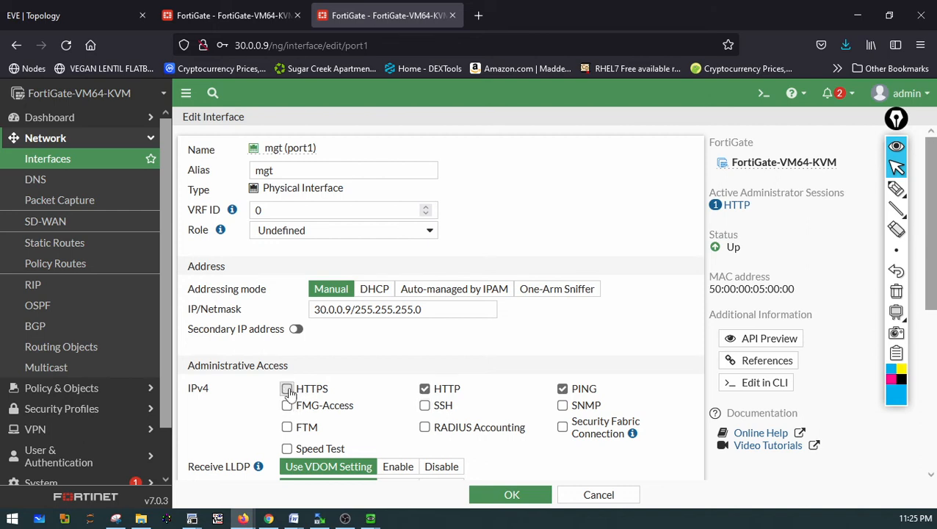
click(564, 392)
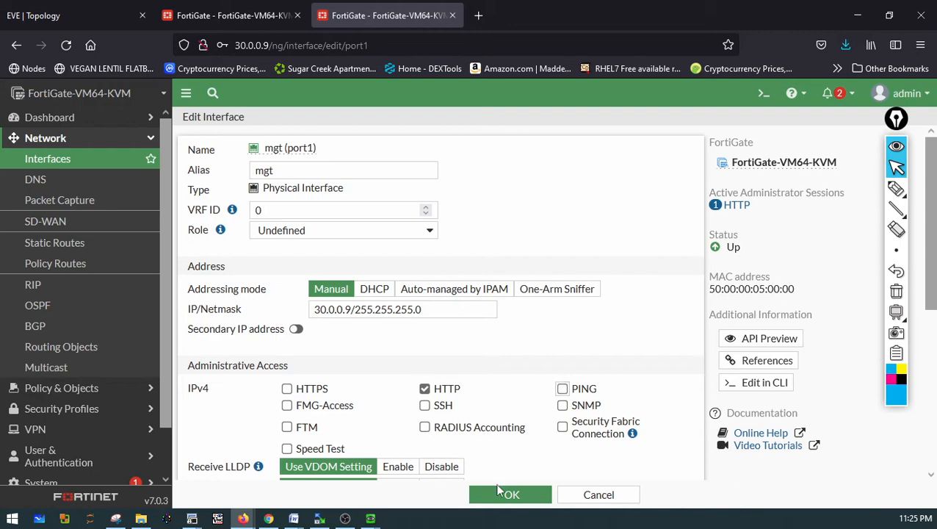
click(499, 492)
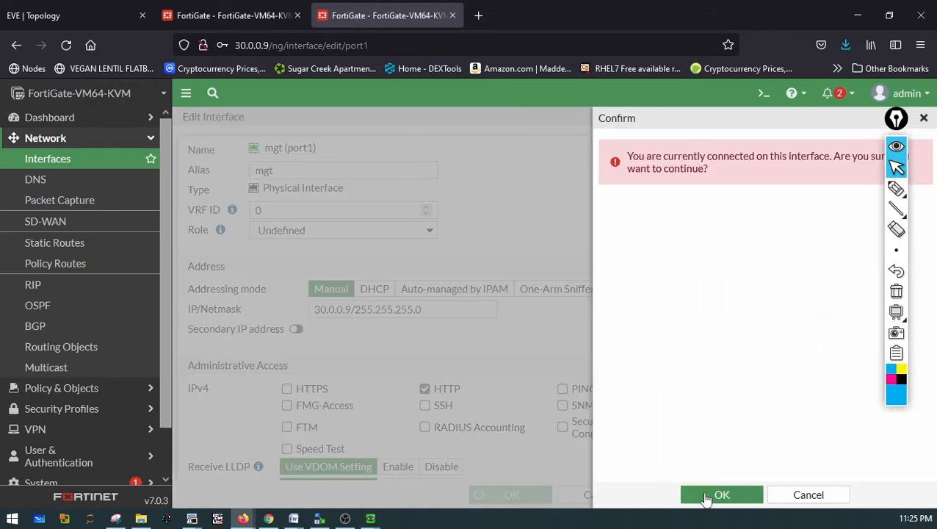
click(705, 496)
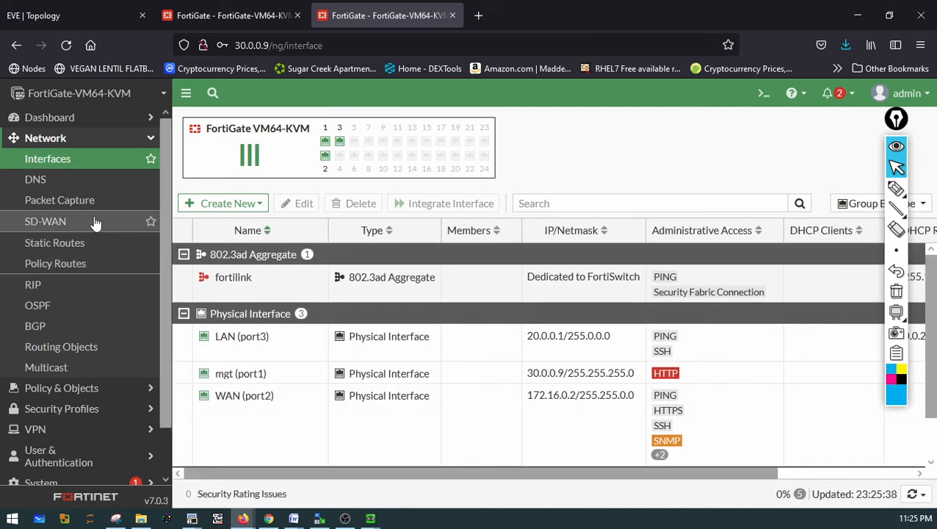
Postpone the FortiGate Setup prompt on the 30.0.0.8 FortiGate
click(209, 22)
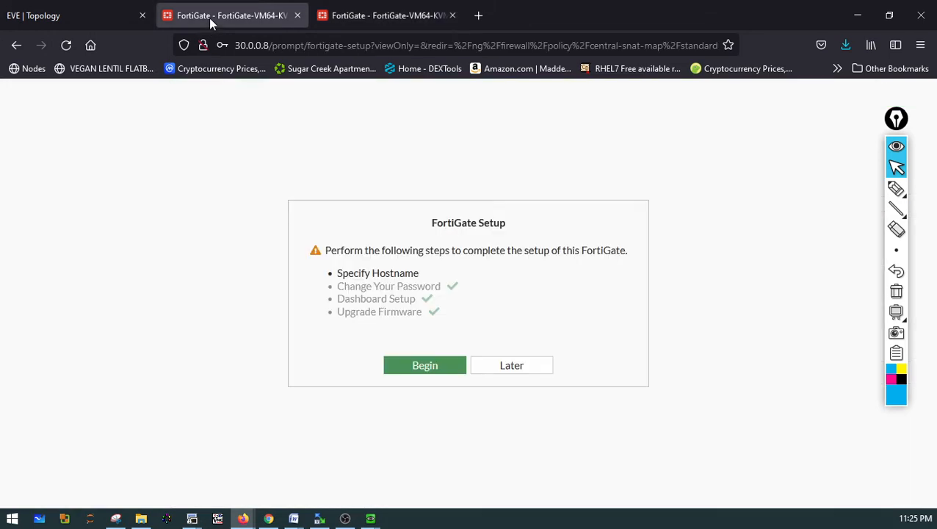
click(513, 370)
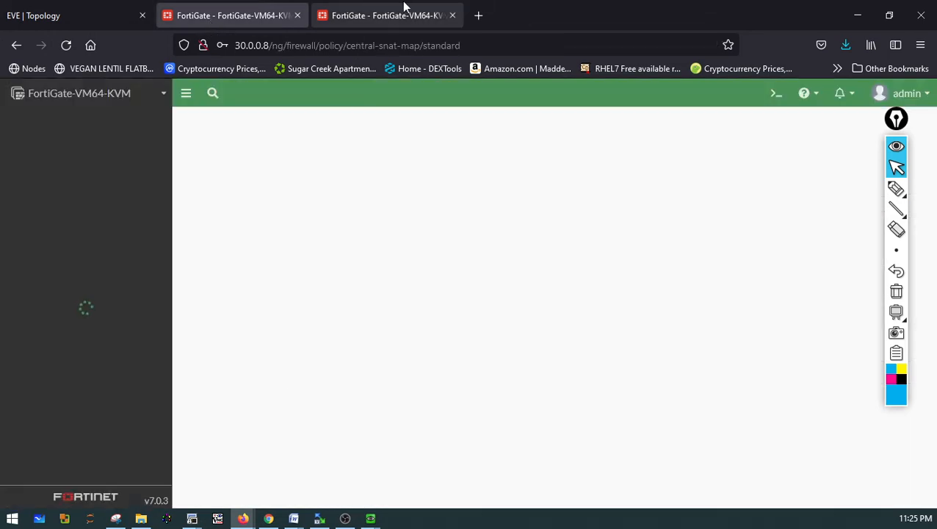
click(391, 6)
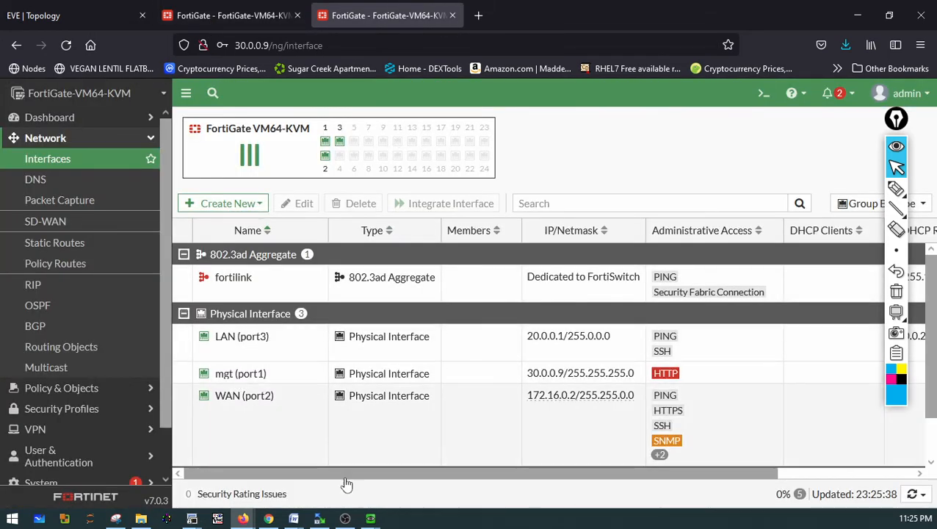
From the Win7 command prompt, ping 172.16.0.2 again
click(370, 519)
click(431, 484)
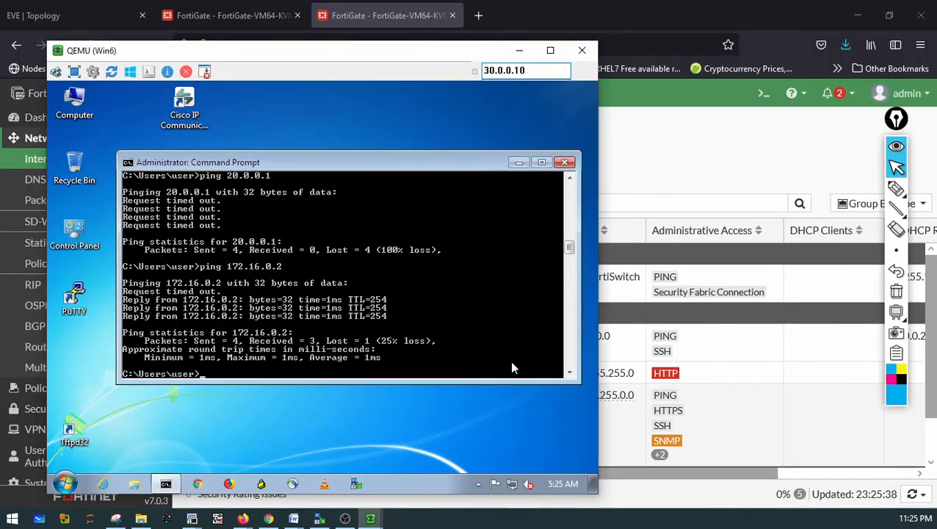
key(Up)
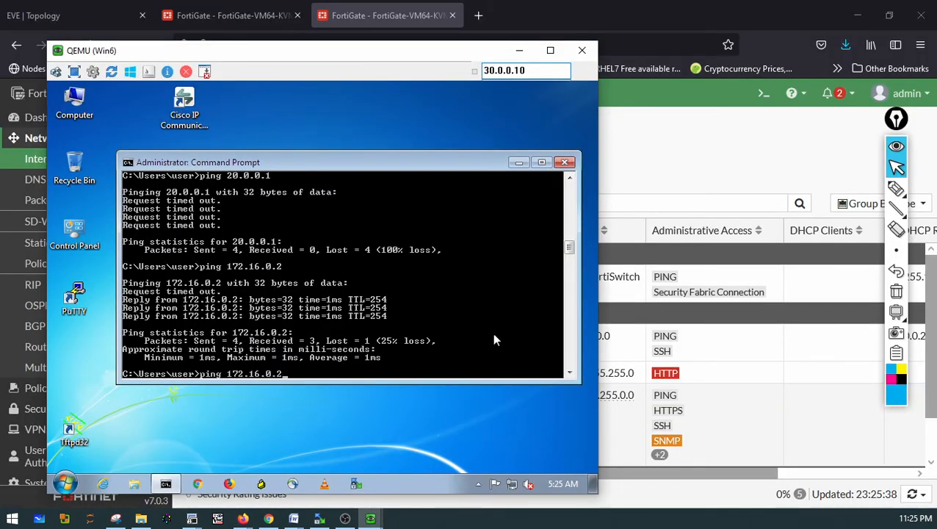
key(Return)
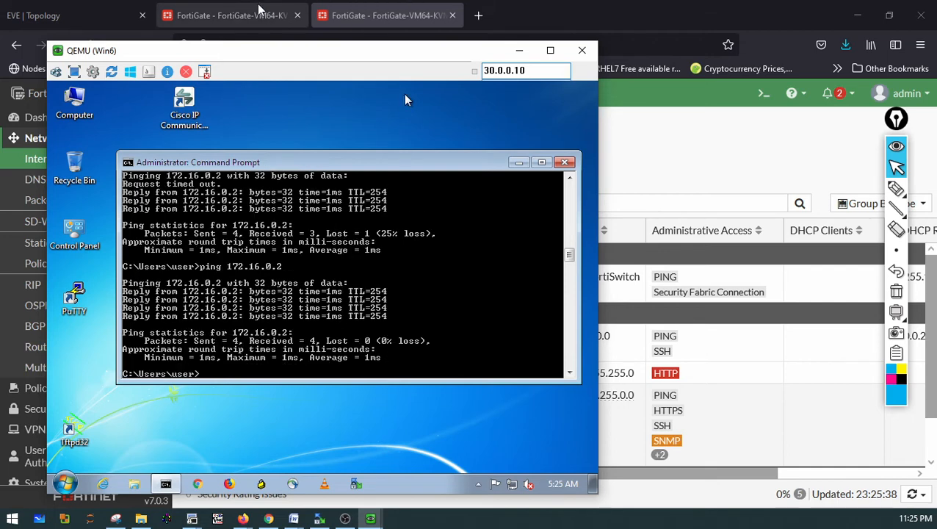
On the 30.0.0.8 FortiGate, restrict the mgt (port1) interface's administrative access to HTTP only and confirm
click(235, 15)
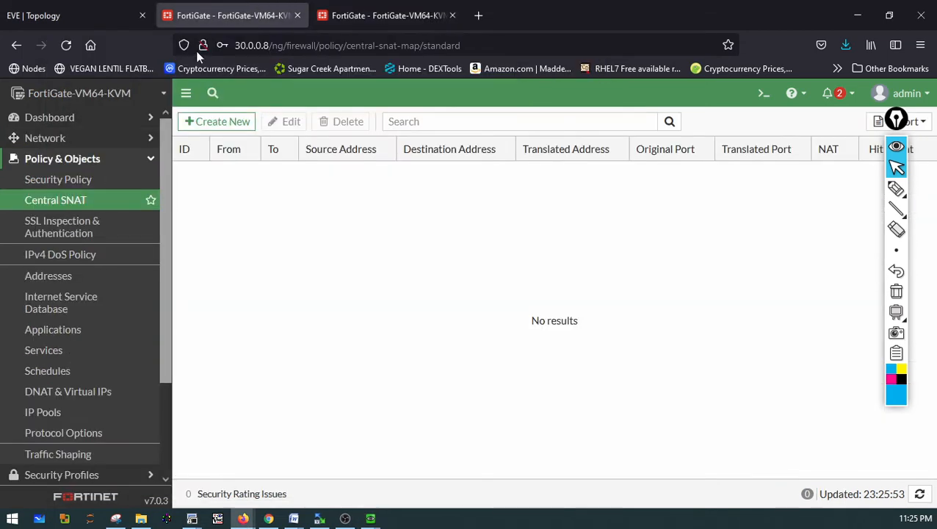
click(51, 138)
click(59, 166)
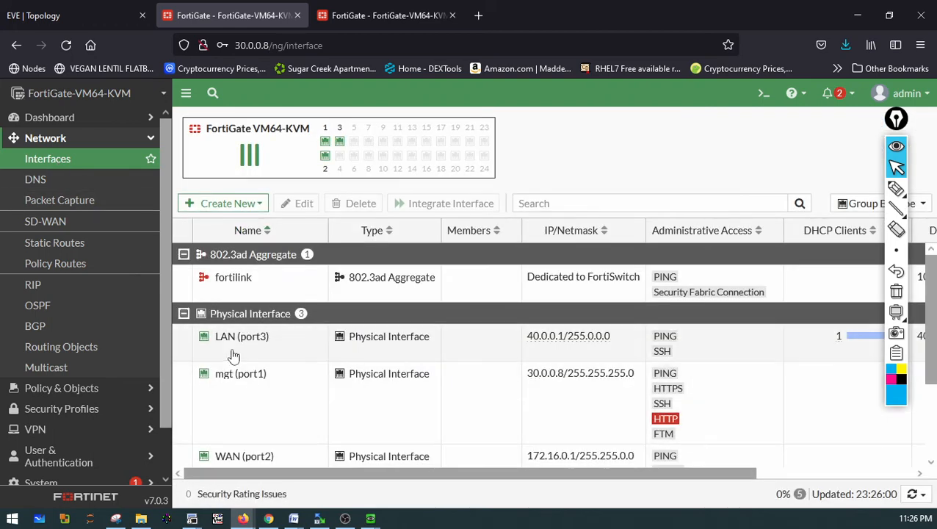
double_click(259, 374)
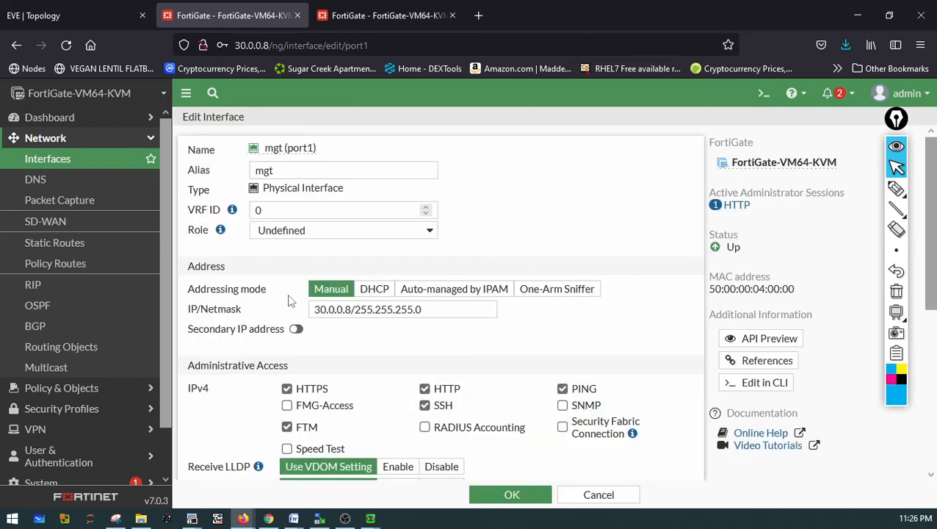
click(424, 388)
click(425, 405)
click(286, 426)
click(286, 388)
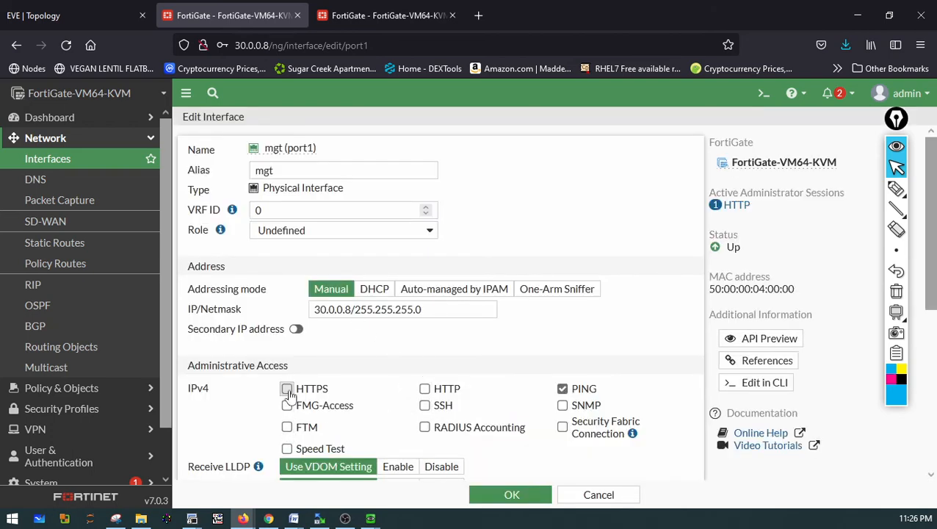
click(424, 389)
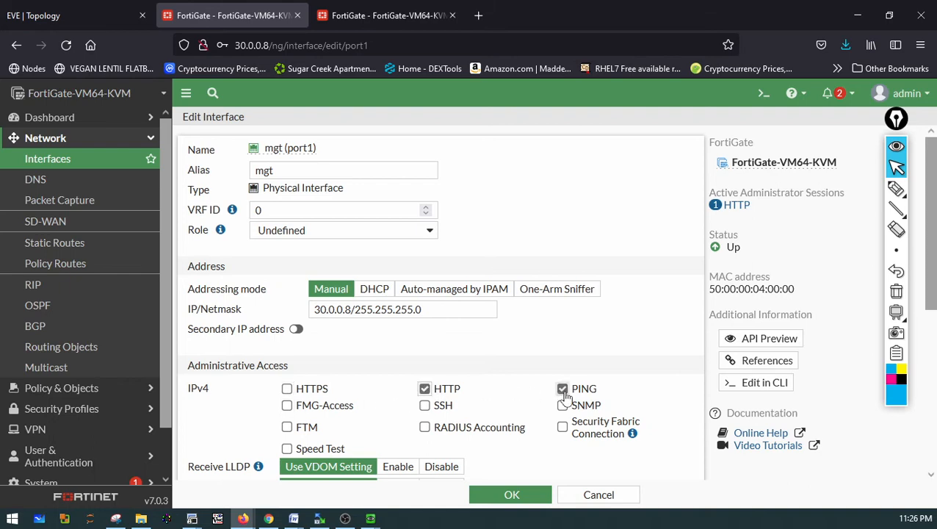
click(562, 389)
click(526, 496)
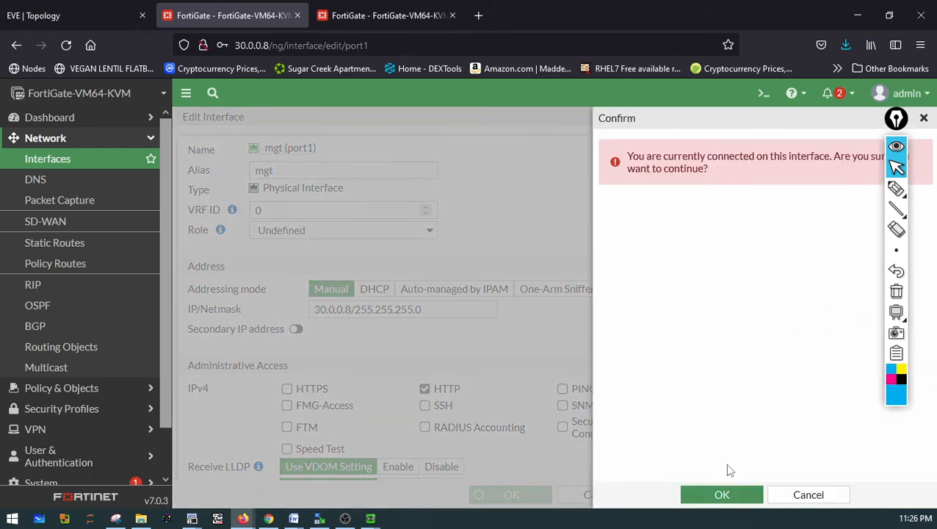
click(716, 493)
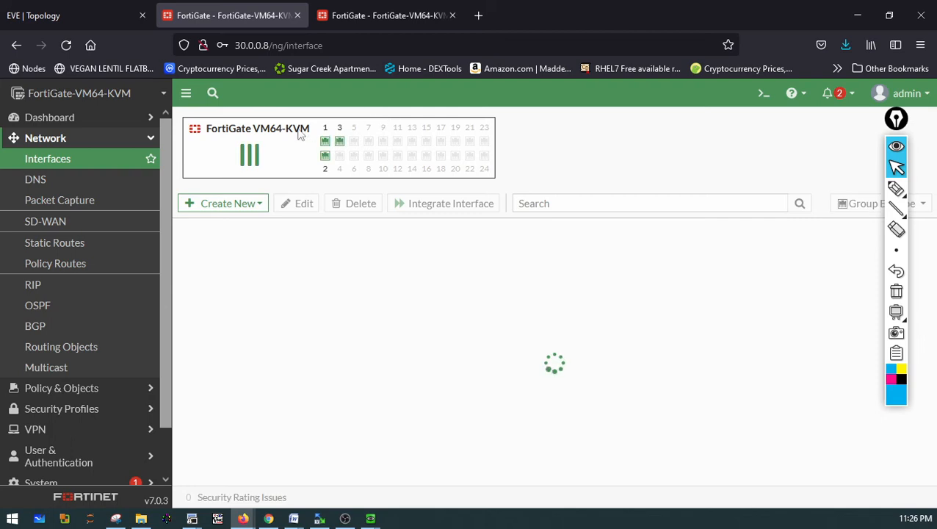
On the 30.0.0.9 FortiGate, remove SSH from the LAN (port3) interface, leaving only PING access
click(351, 16)
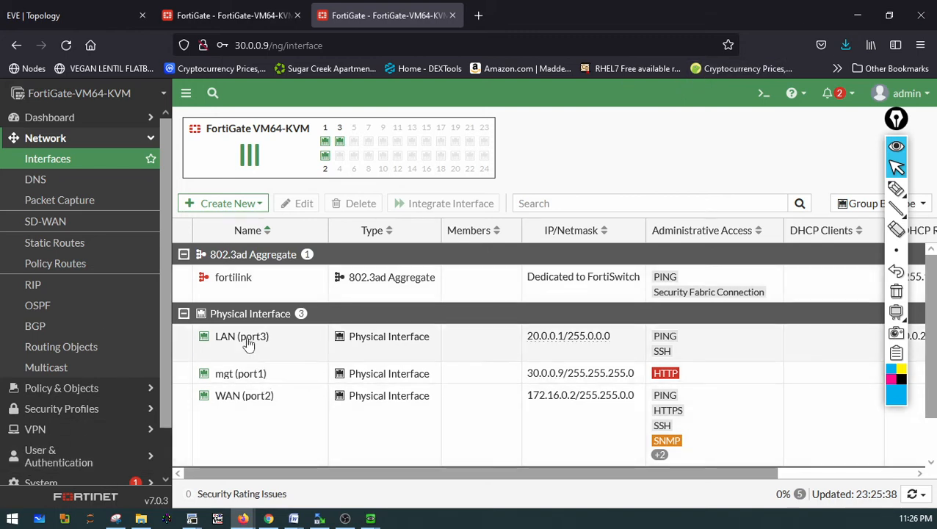
click(248, 343)
double_click(248, 343)
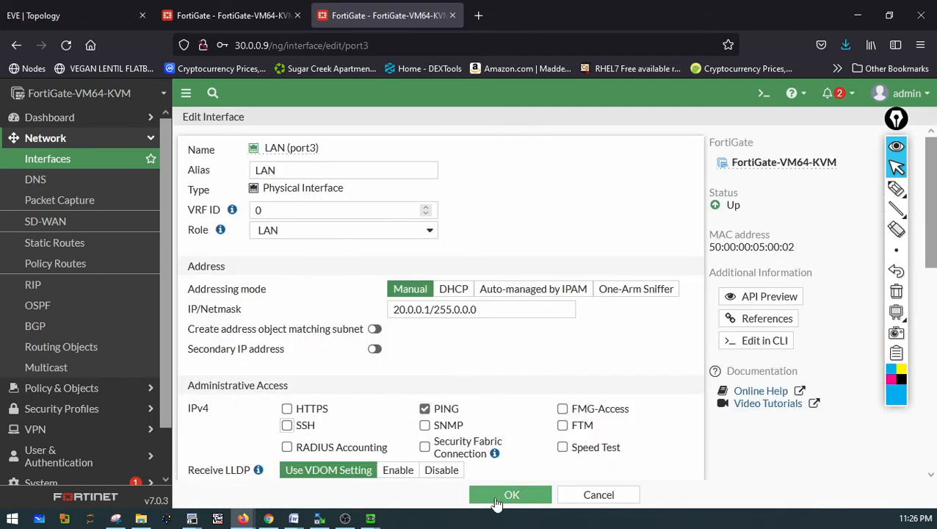
click(505, 495)
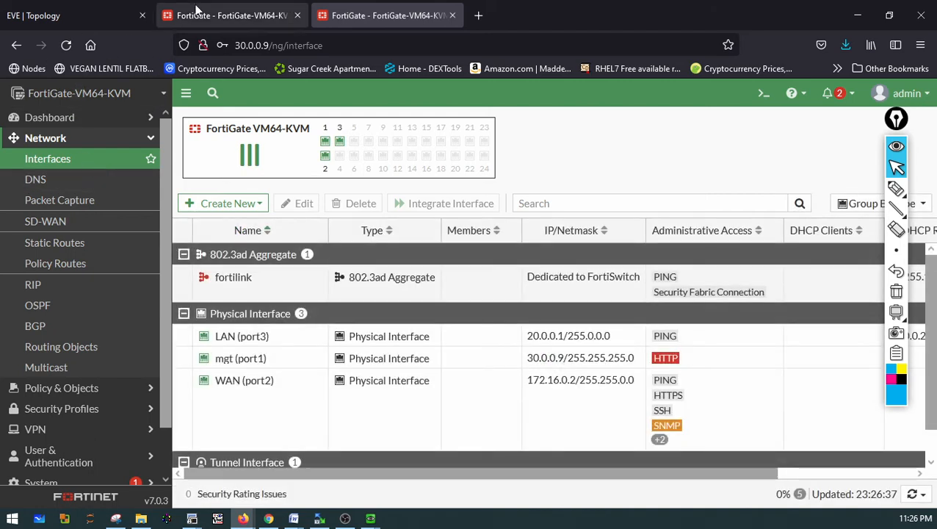
On the 30.0.0.8 FortiGate, limit the WAN (port2) interface's administrative access to PING only
click(215, 19)
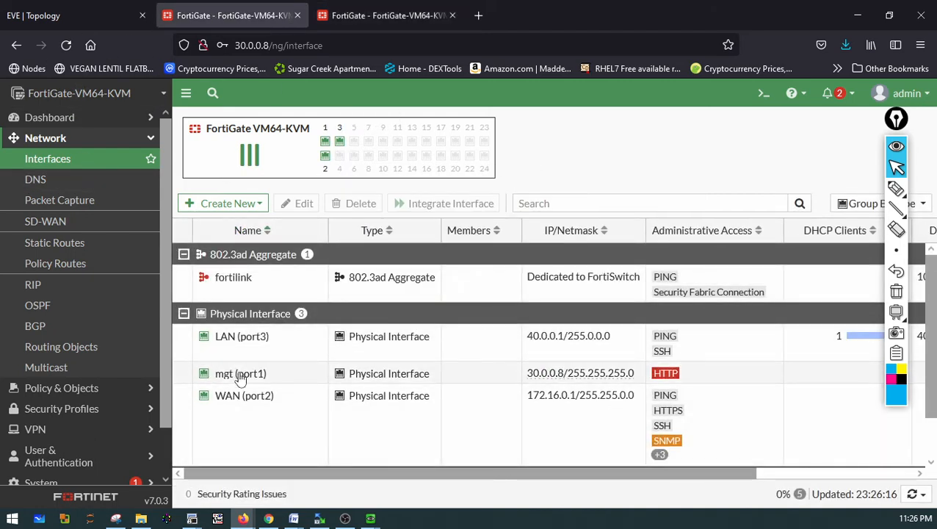
double_click(256, 400)
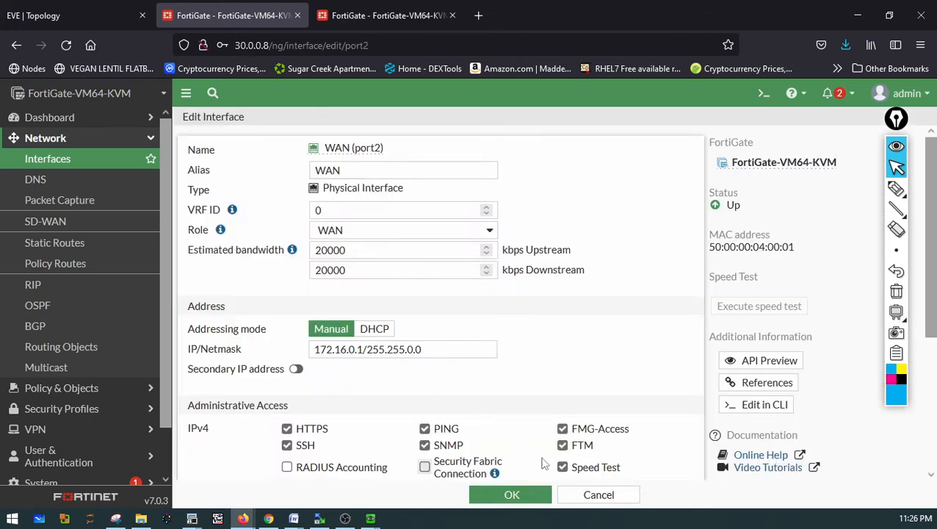
click(423, 445)
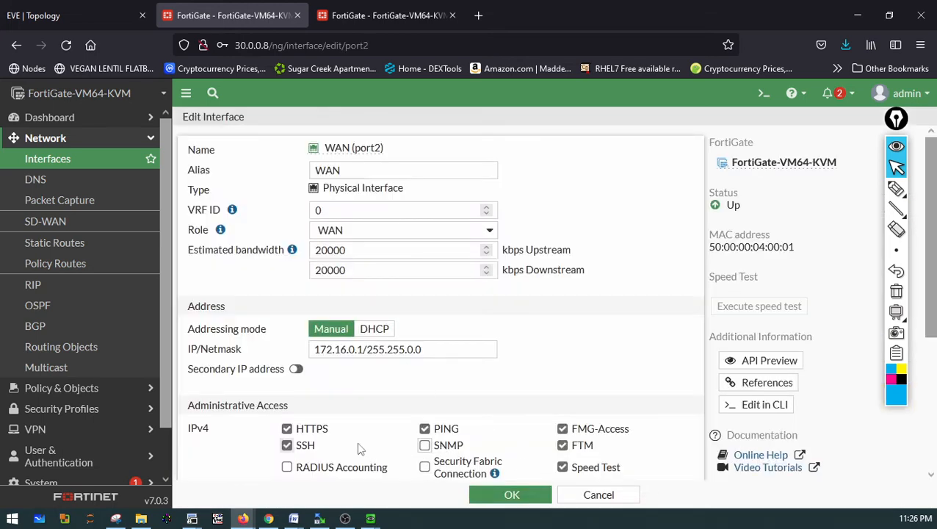
click(287, 447)
click(287, 428)
click(562, 467)
click(562, 428)
click(563, 446)
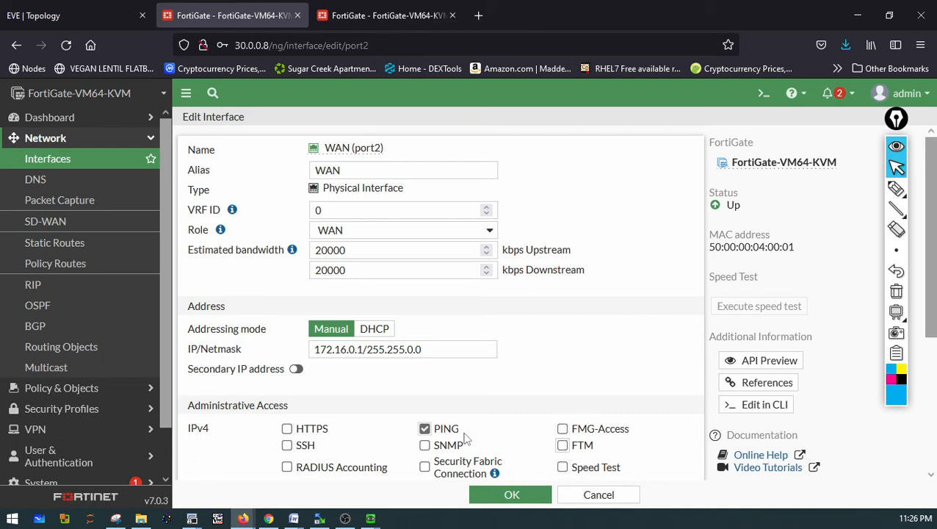
click(495, 504)
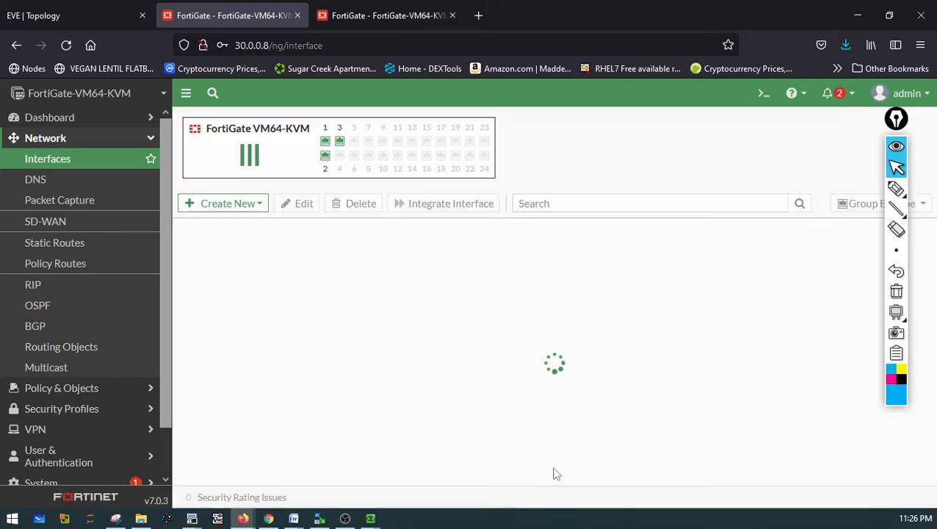
On the 30.0.0.9 FortiGate, limit the WAN (port2) interface's administrative access to PING only
click(382, 15)
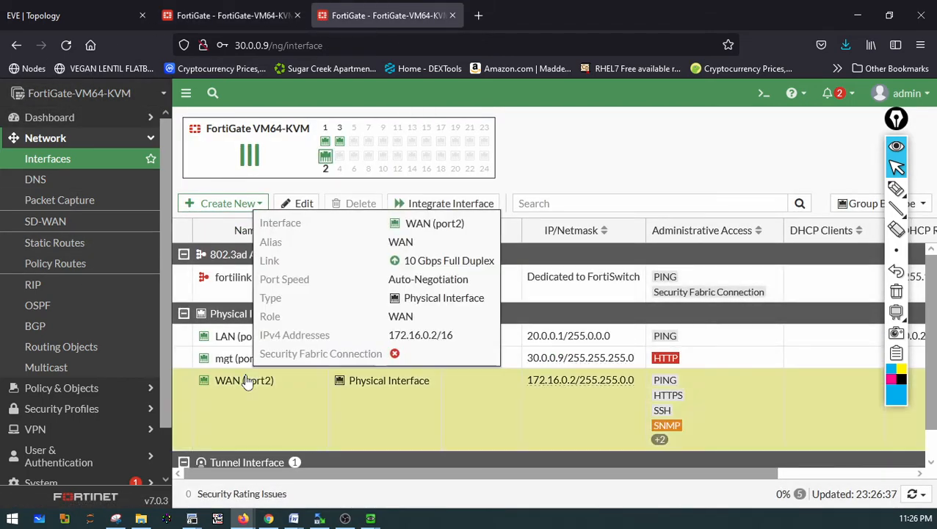
double_click(246, 380)
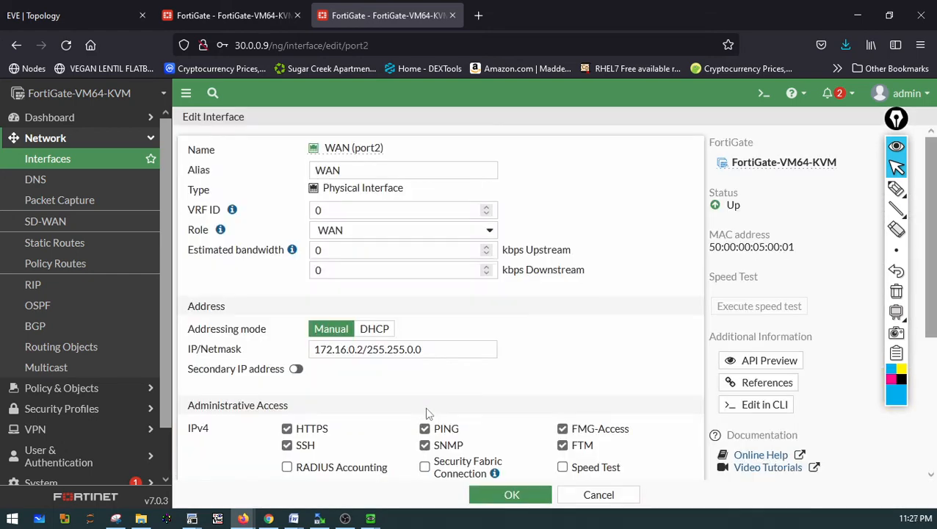
click(563, 445)
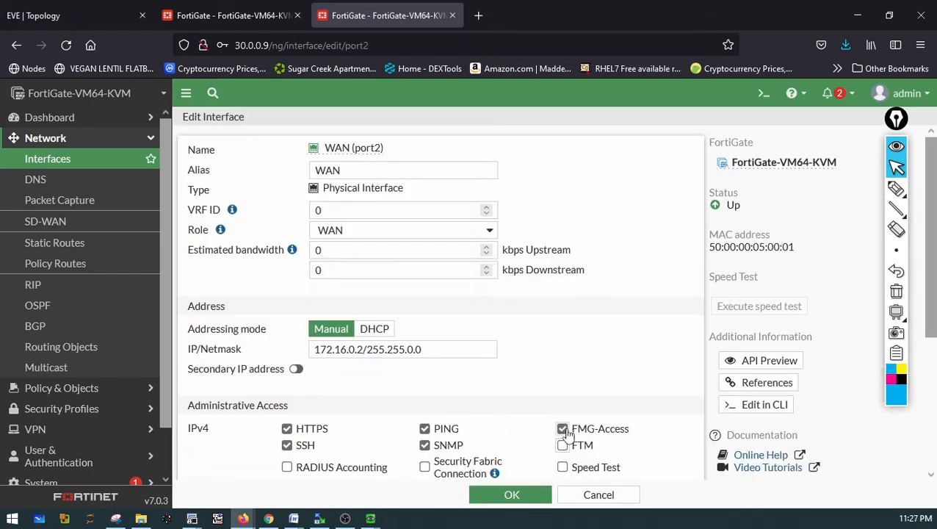
click(424, 445)
click(286, 445)
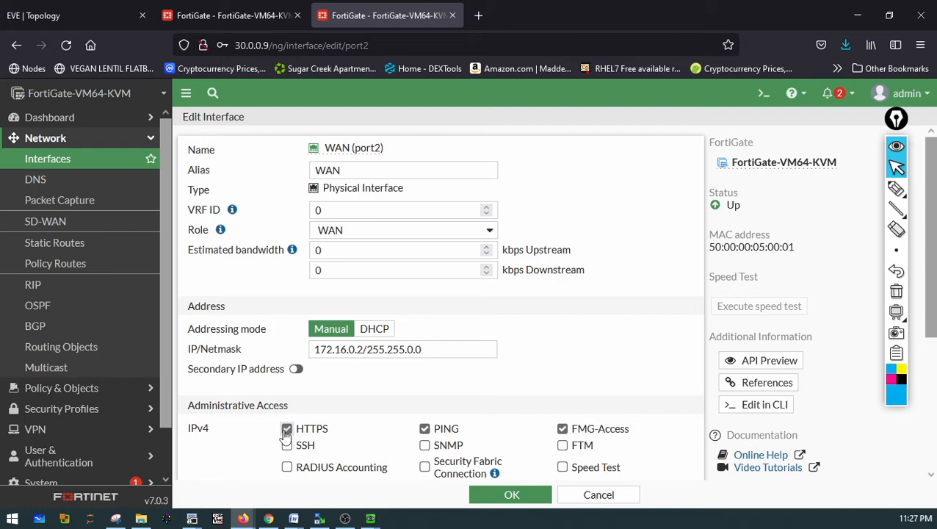
click(286, 429)
click(511, 494)
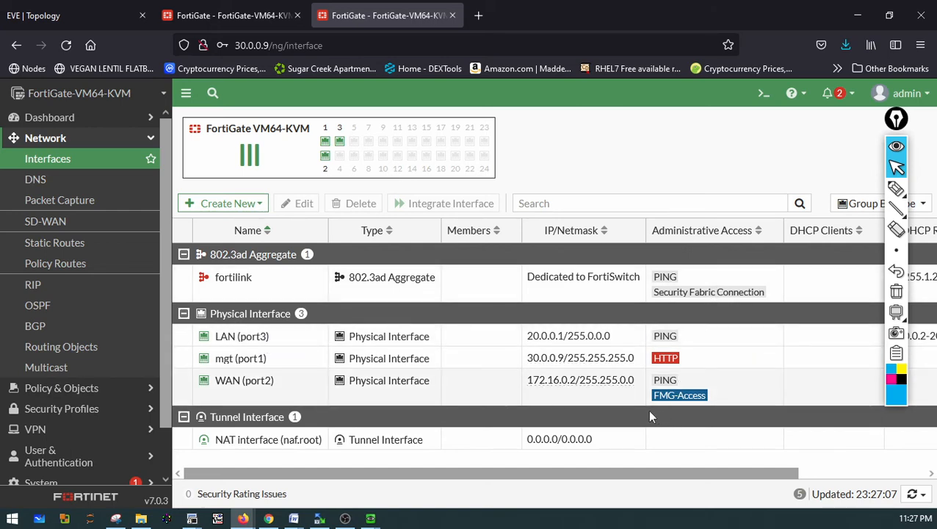
double_click(264, 380)
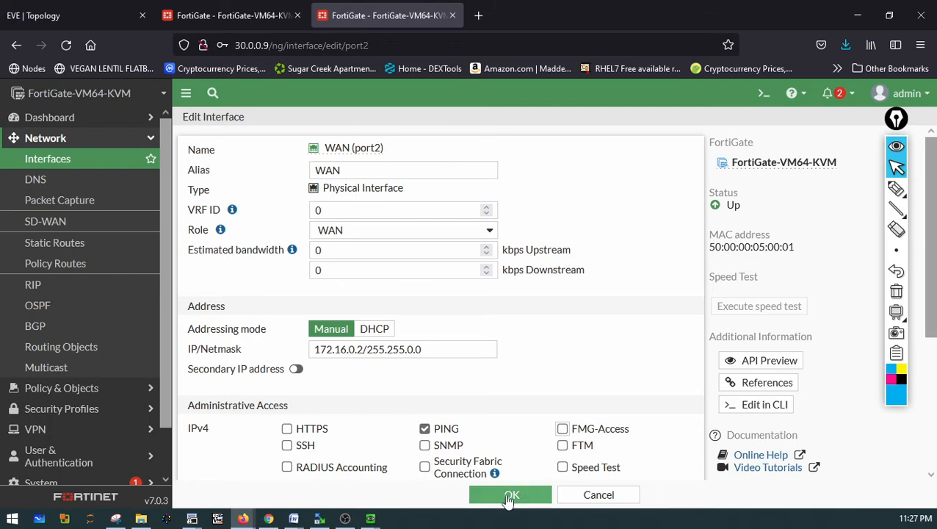
click(511, 494)
On the 30.0.0.8 FortiGate, remove SSH from the LAN (port3) interface's administrative access, leaving only PING
click(253, 15)
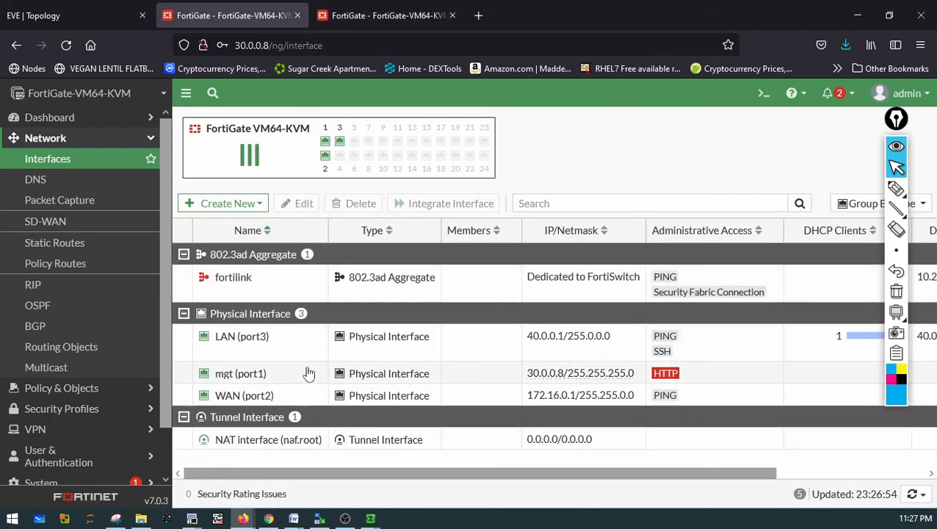
double_click(271, 354)
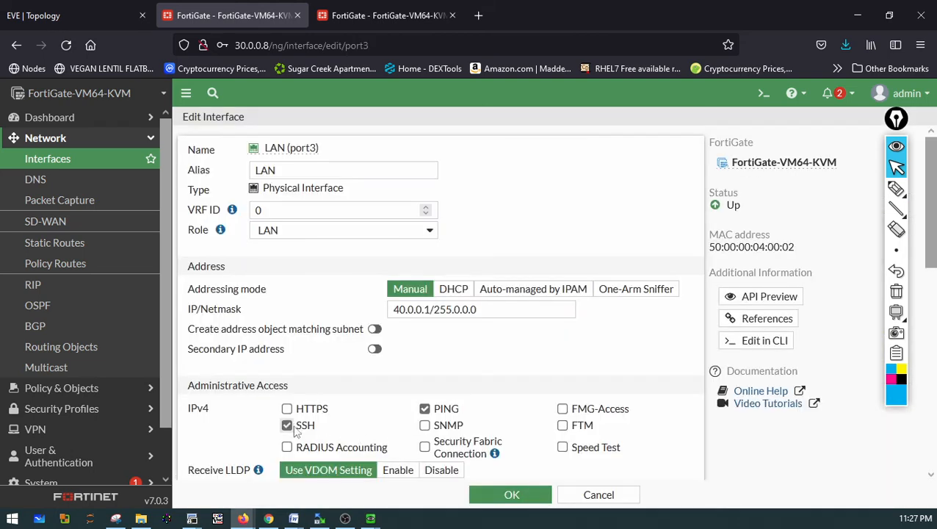
click(287, 426)
click(511, 494)
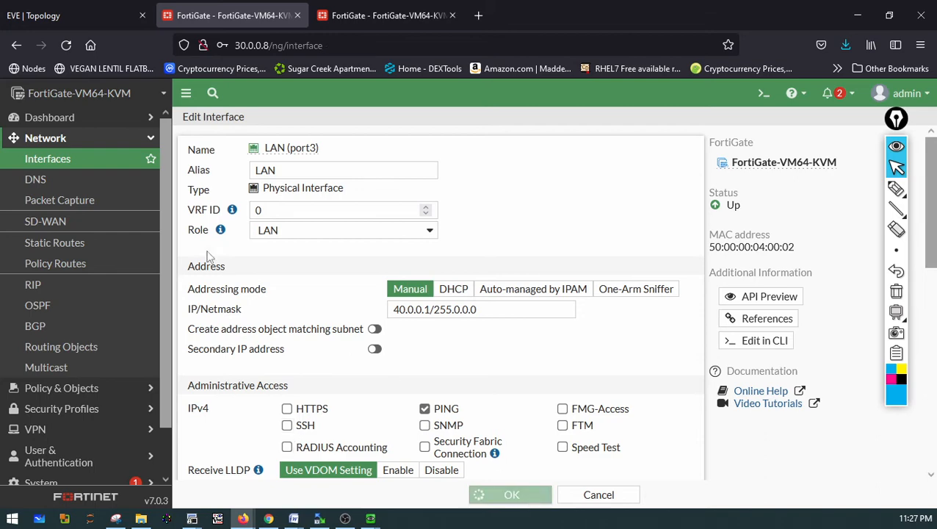
From the Win6 PC's command prompt, ping 172.16.0.2 and then 172.16.0.1 again
click(47, 159)
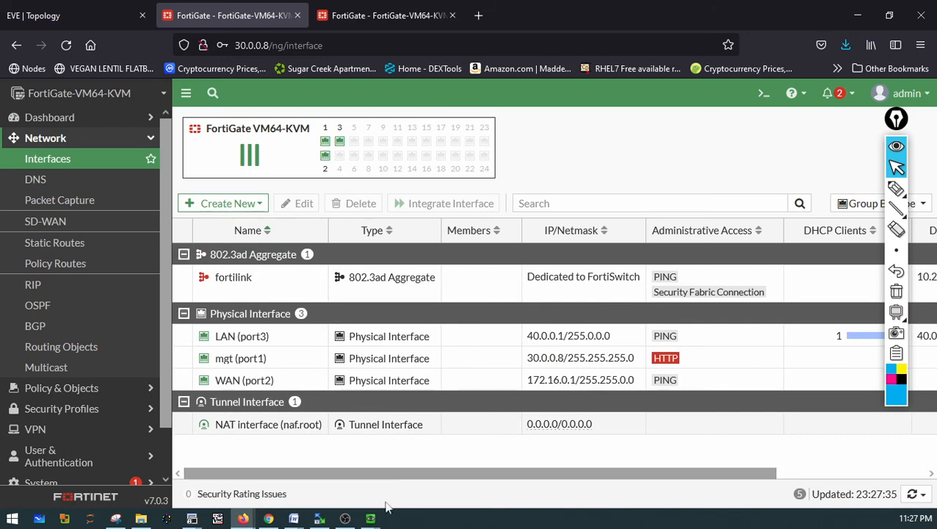
mouse_move(370, 519)
click(402, 469)
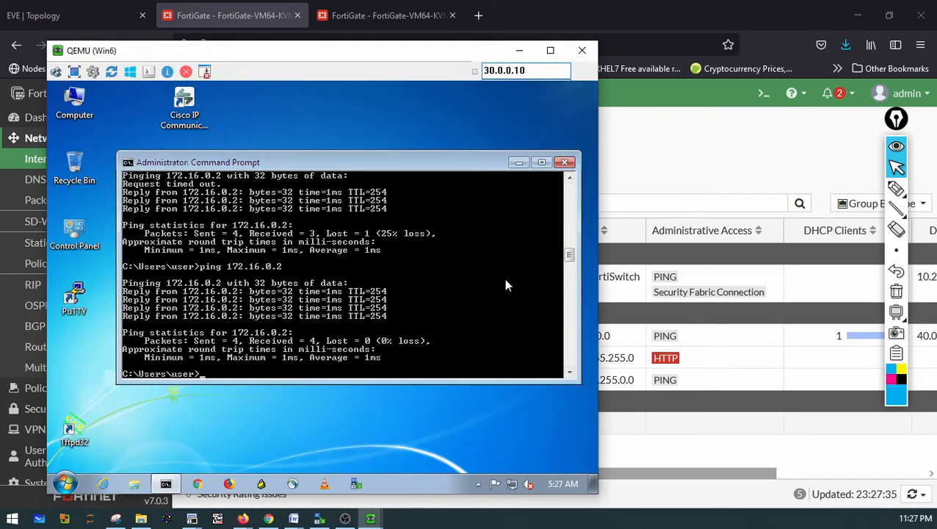
key(Up)
key(Return)
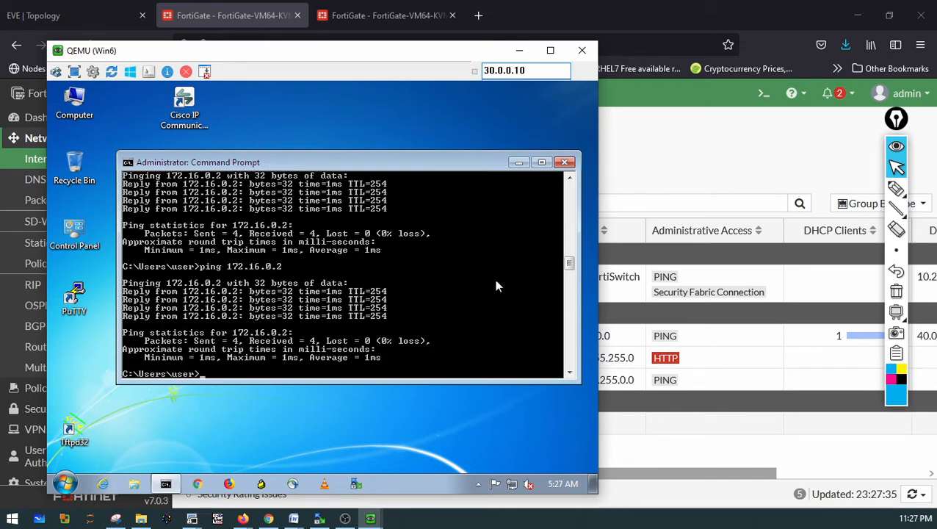
key(Up)
key(Return)
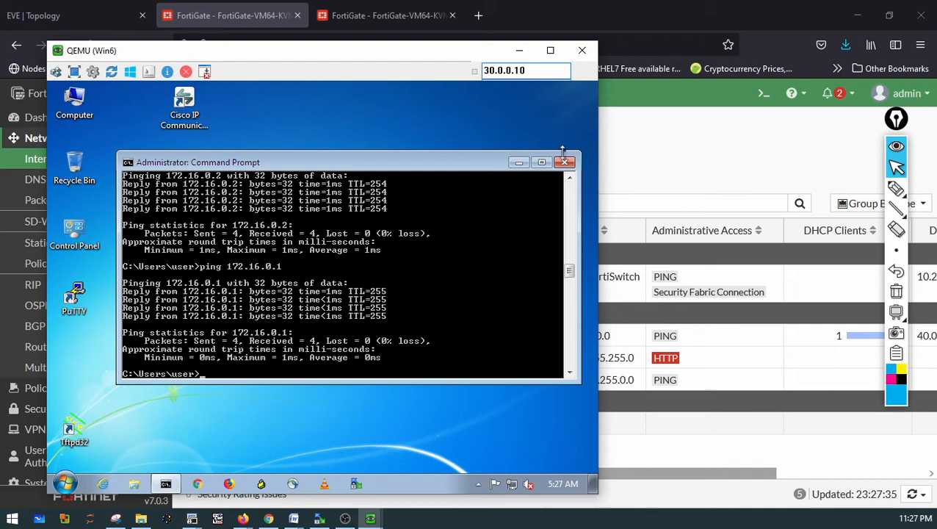
Return to the EVE topology diagram to review the site-to-site IPsec tunnel layout between both sites
click(519, 50)
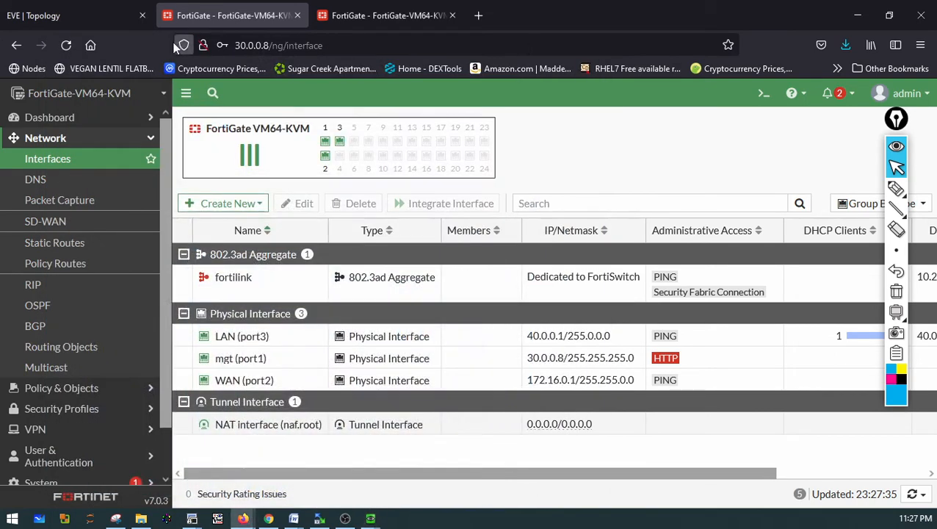
click(109, 16)
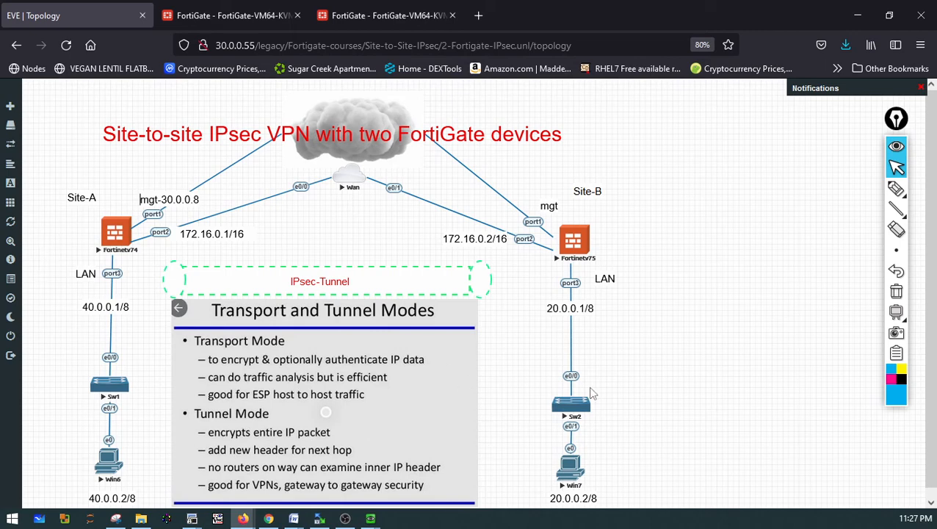
click(895, 189)
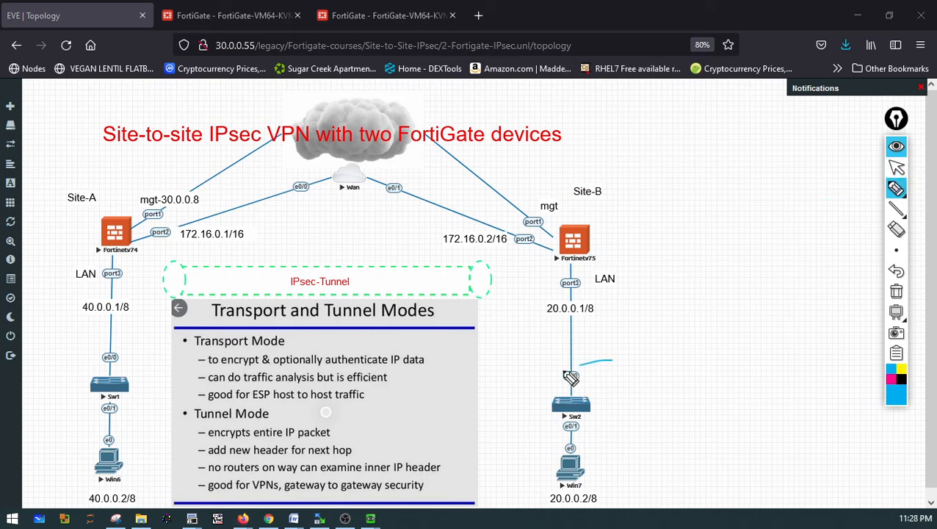
mouse_move(572, 365)
mouse_down()
mouse_move(652, 412)
mouse_move(601, 369)
mouse_move(573, 175)
mouse_move(189, 183)
mouse_move(136, 382)
mouse_move(163, 523)
mouse_move(73, 378)
mouse_up()
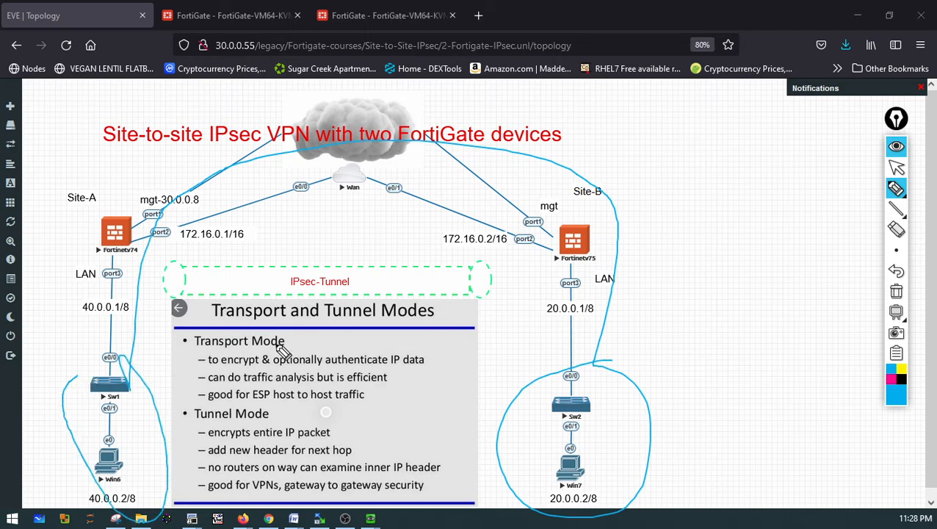
drag(163, 279, 638, 317)
mouse_move(367, 297)
mouse_down()
mouse_move(200, 288)
mouse_move(323, 289)
mouse_up()
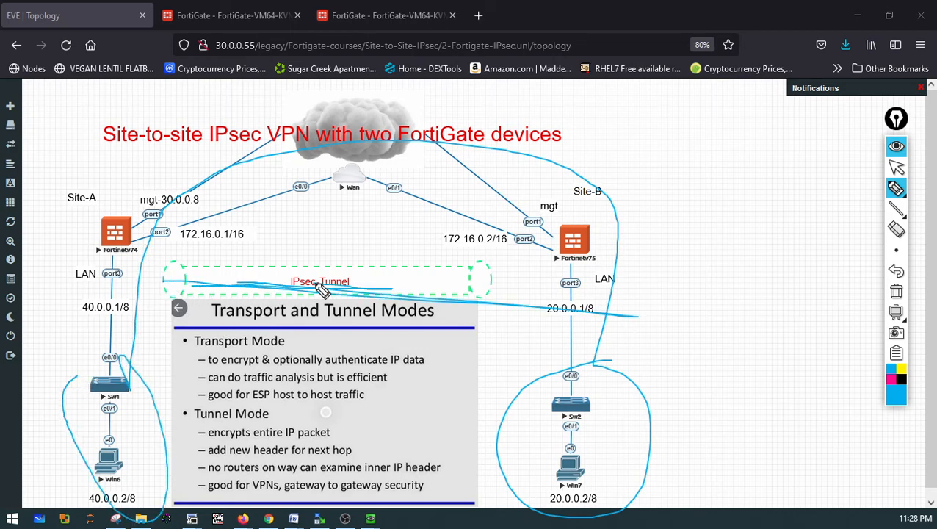
click(896, 294)
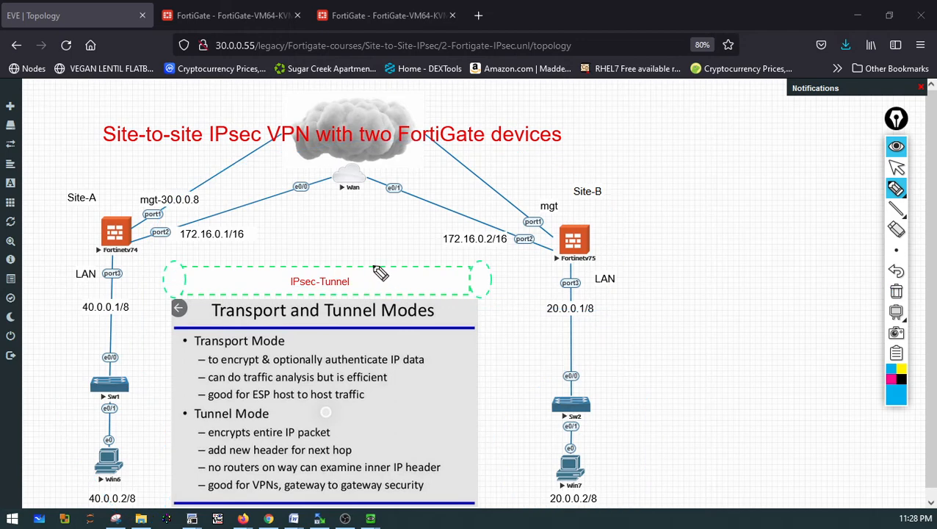
click(896, 167)
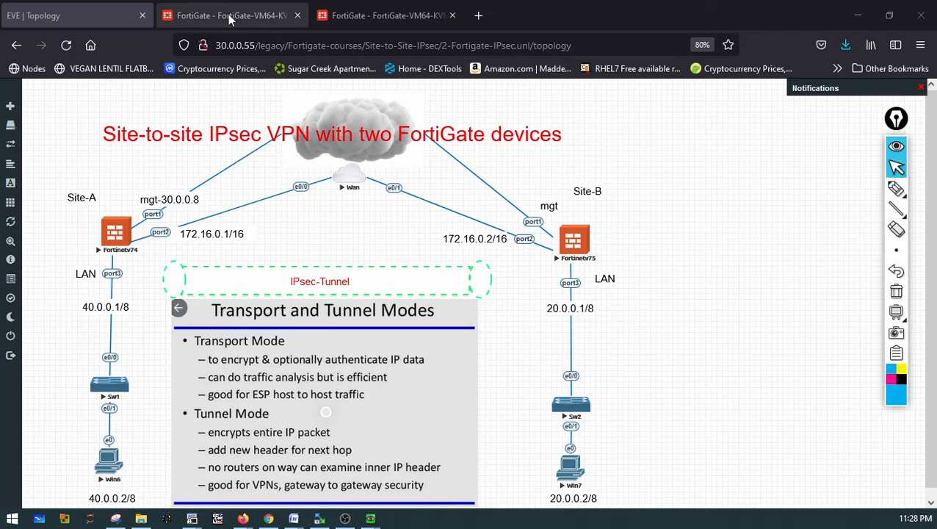
On the 30.0.0.8 FortiGate, try to change the default static route's gateway address to 172.16.0.1, then cancel
click(182, 19)
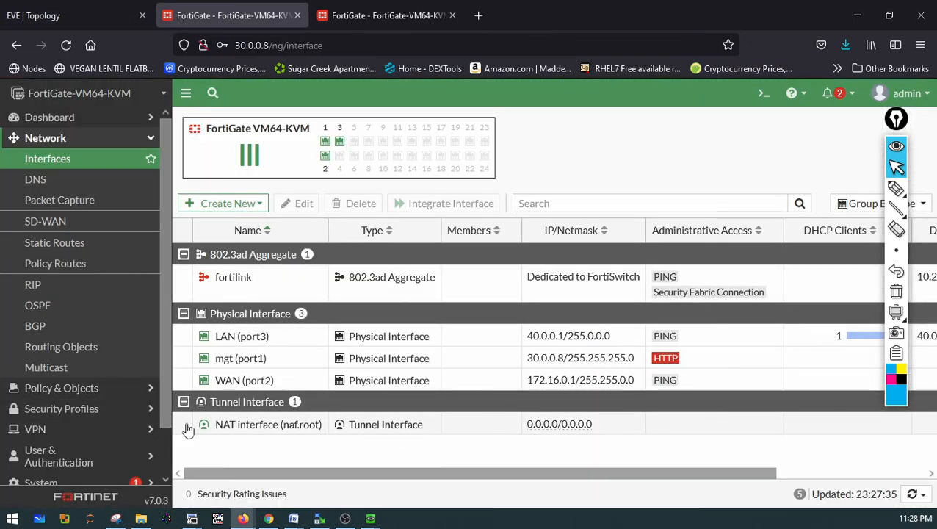
mouse_move(276, 433)
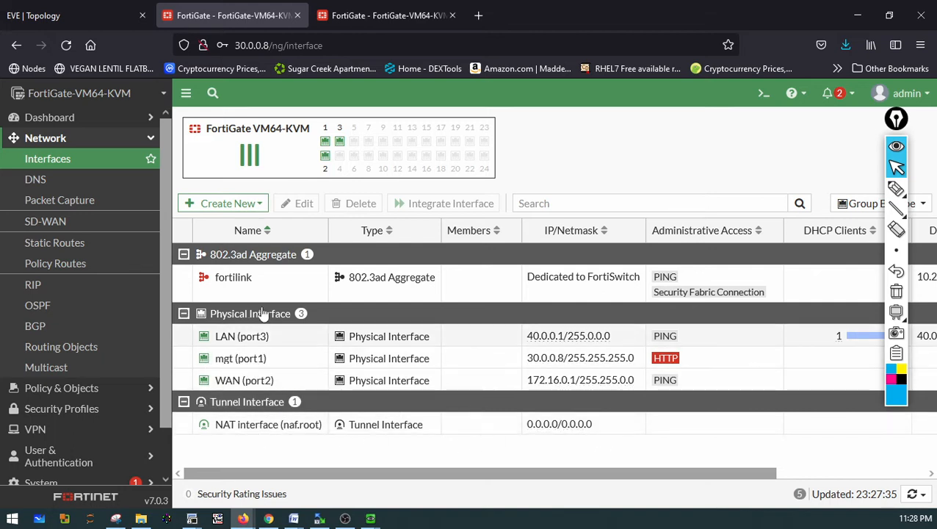
click(48, 250)
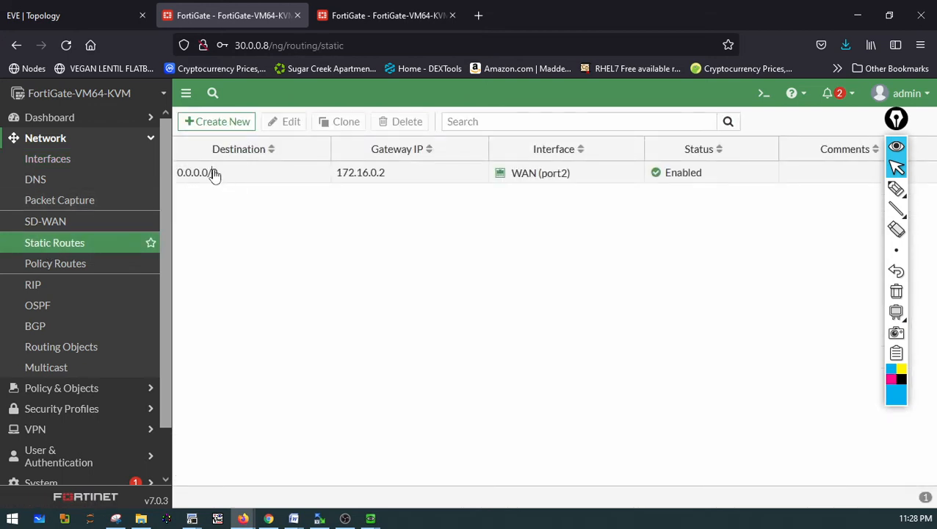
click(213, 173)
click(289, 121)
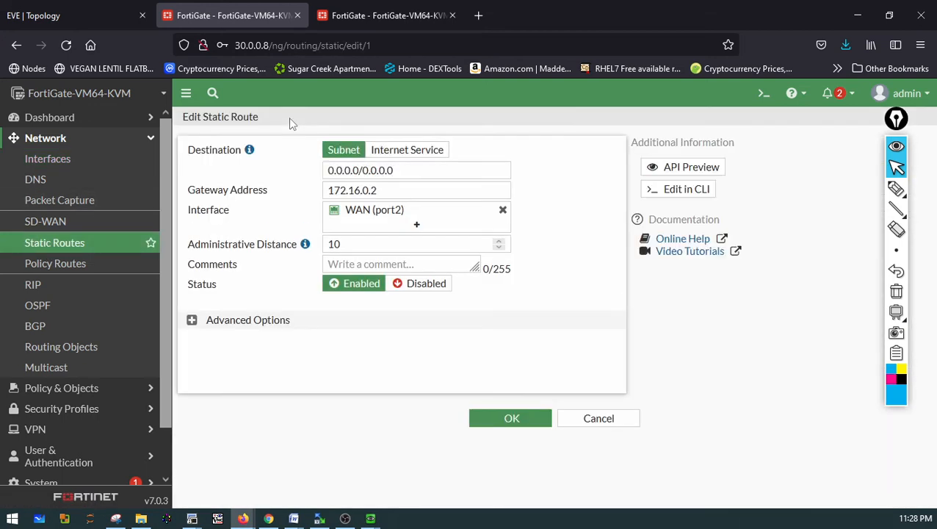
click(383, 191)
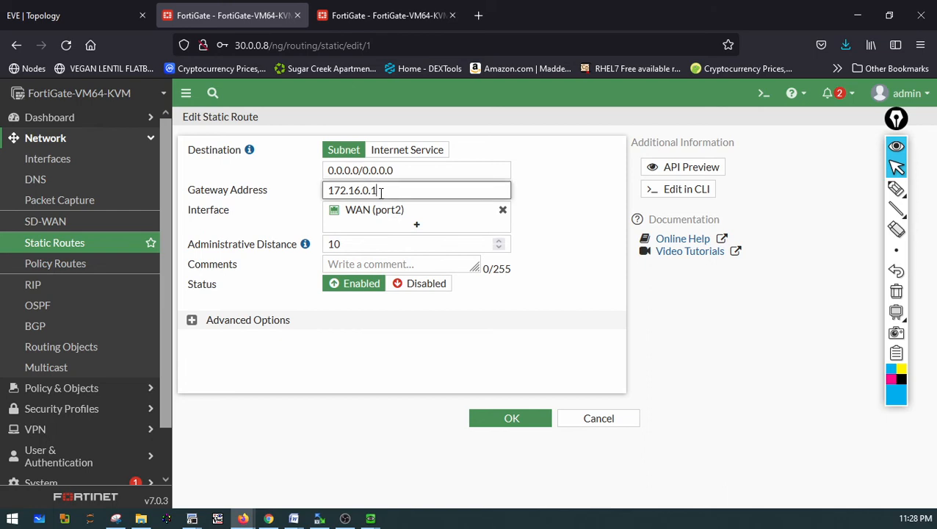
click(478, 417)
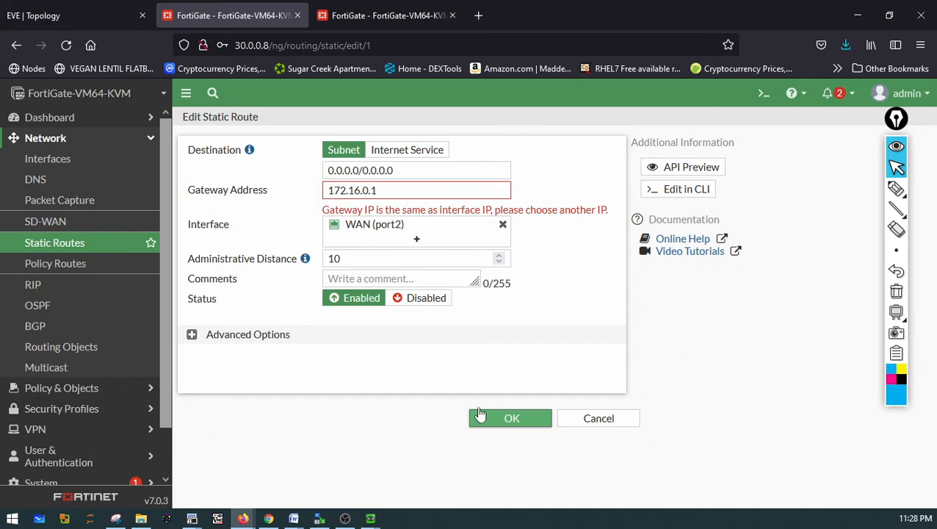
click(596, 419)
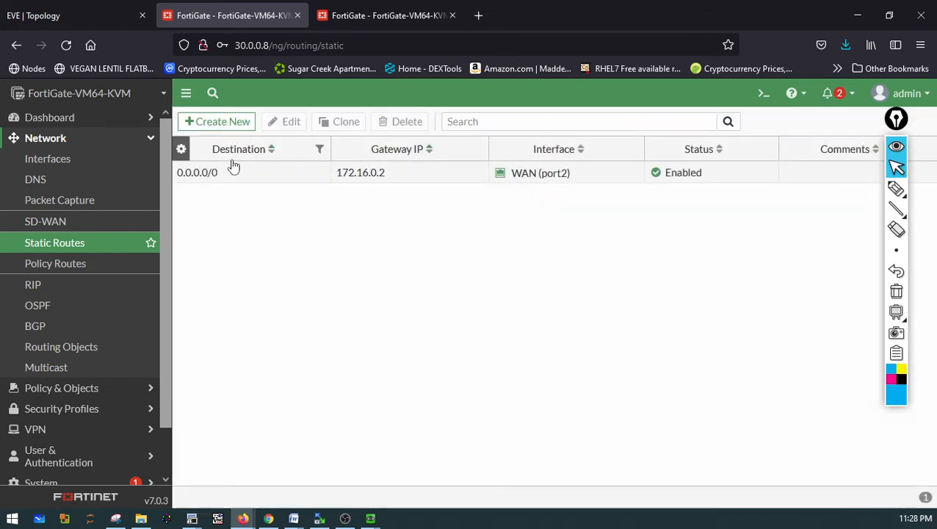
Delete the 0.0.0.0/0 default static route on the 30.0.0.8 FortiGate and confirm
click(233, 172)
click(400, 121)
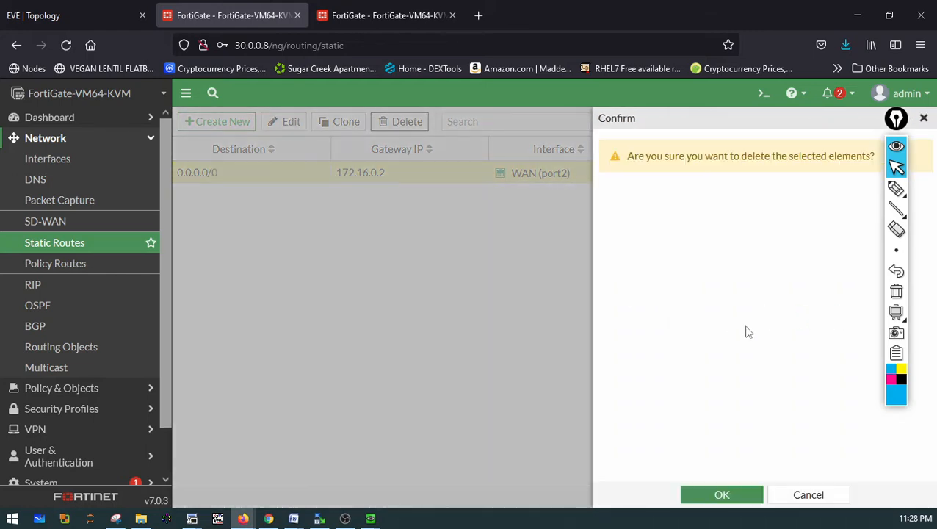
click(703, 495)
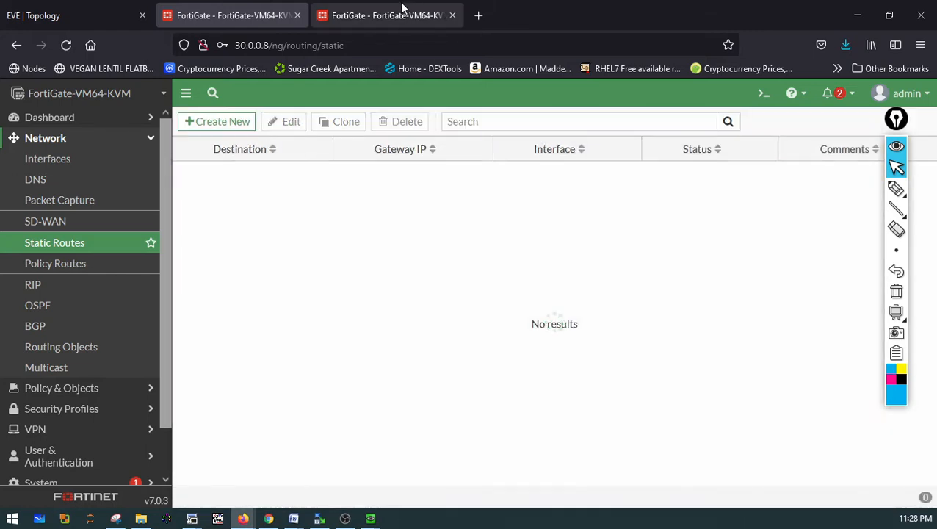
On the 30.0.0.9 FortiGate, delete the 0.0.0.0/0 default static route and confirm
click(382, 14)
click(68, 244)
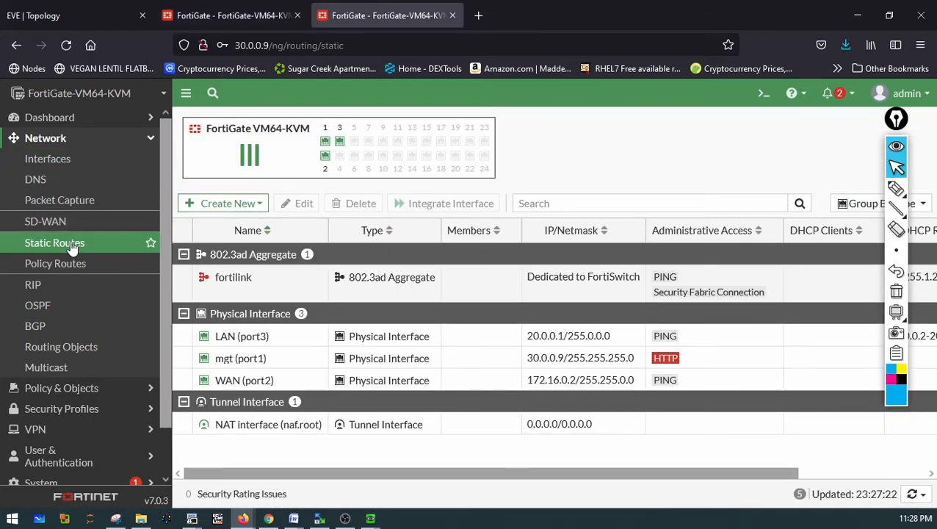
click(272, 173)
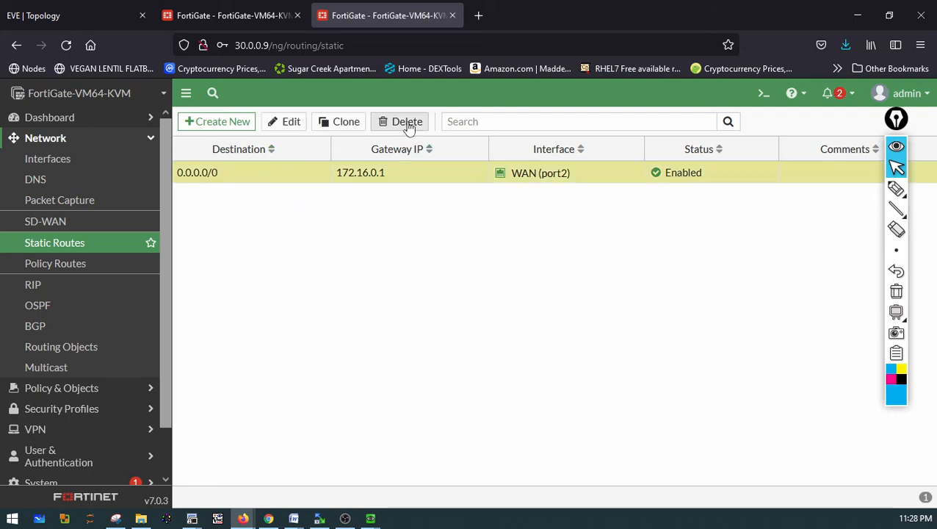
click(405, 122)
click(702, 494)
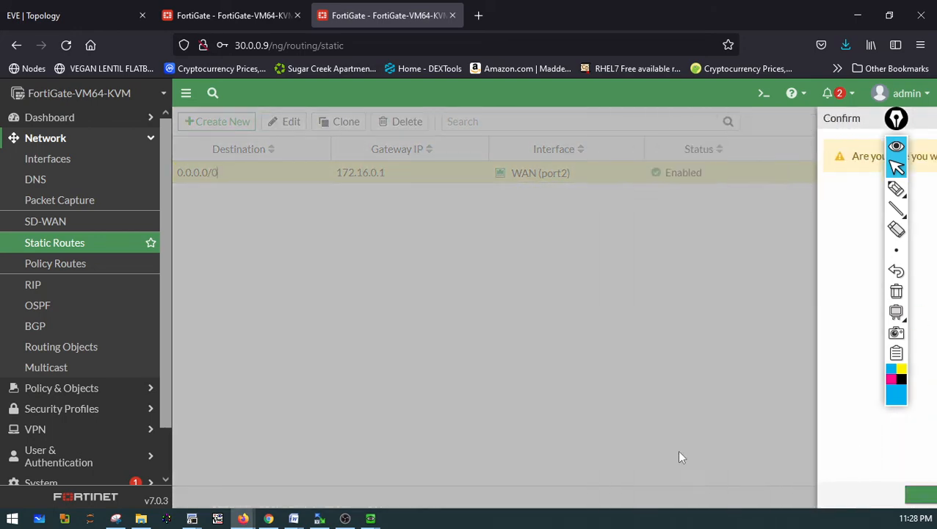
From the Win7 PC's command prompt, rerun the ping to 172.16.0.1
click(370, 518)
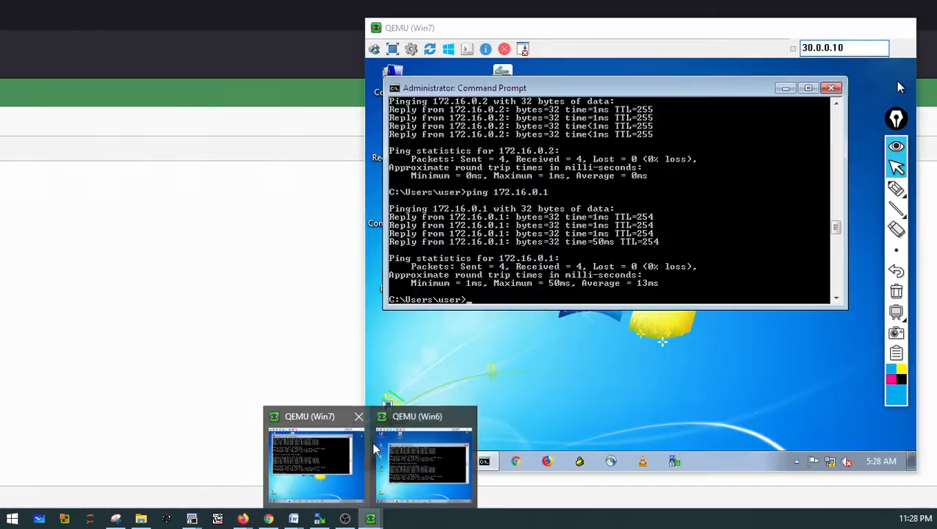
click(309, 450)
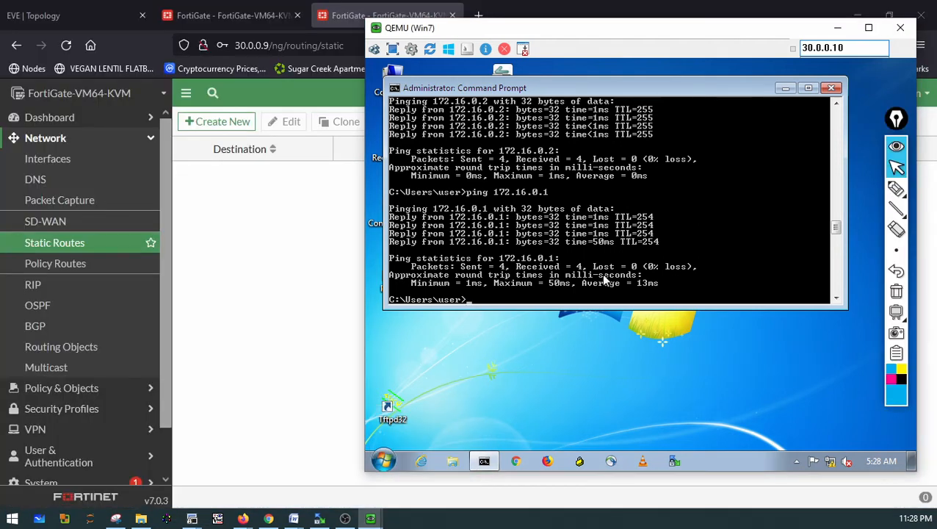
key(Up)
key(Return)
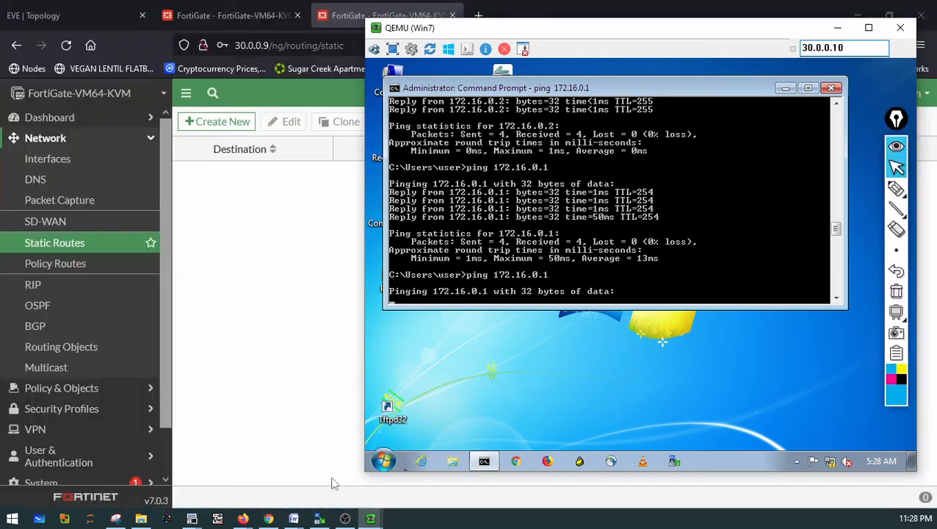
Rerun the ping to 172.16.0.1 from the Win6 PC, then ping 172.16.0.2 from the Win7 PC
mouse_move(370, 519)
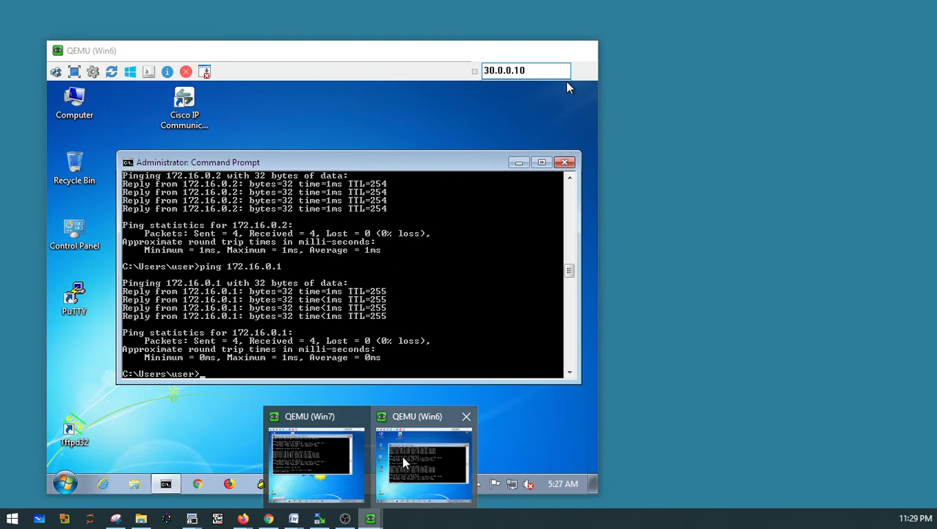
click(403, 461)
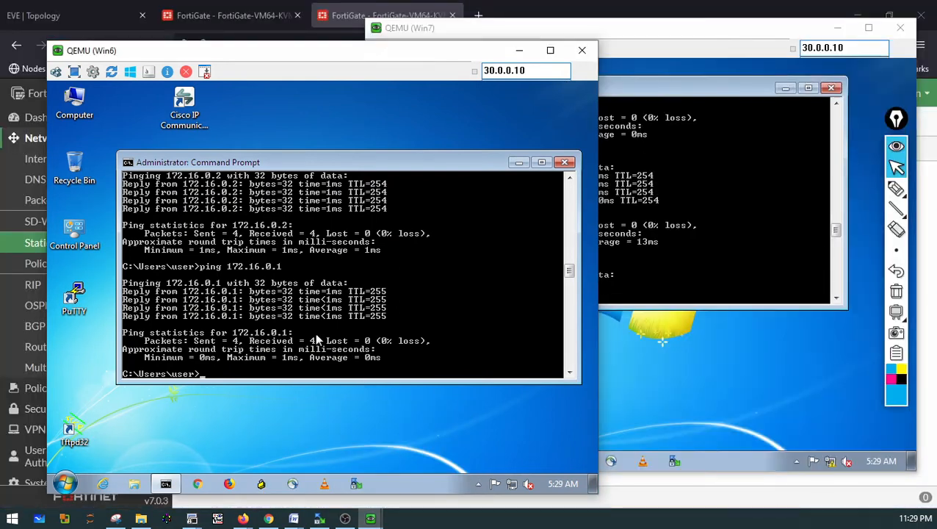
key(Up)
key(Return)
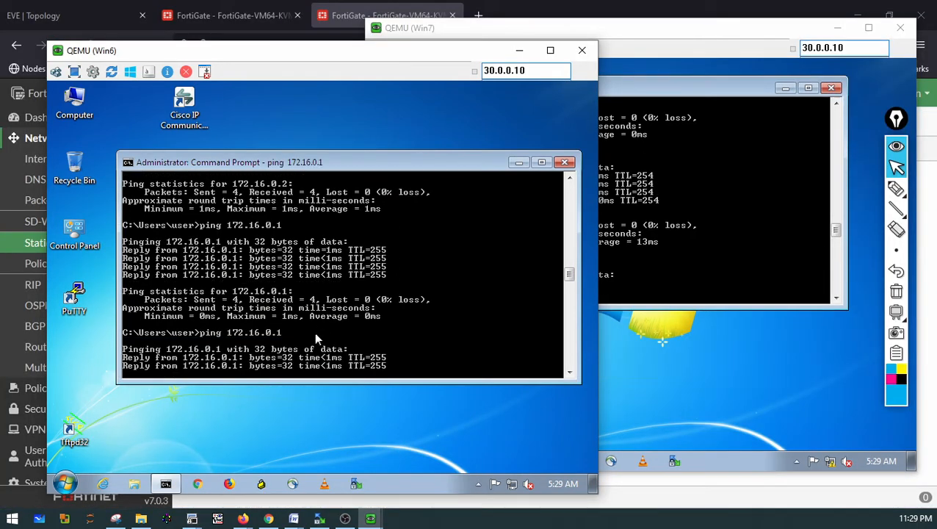
click(688, 277)
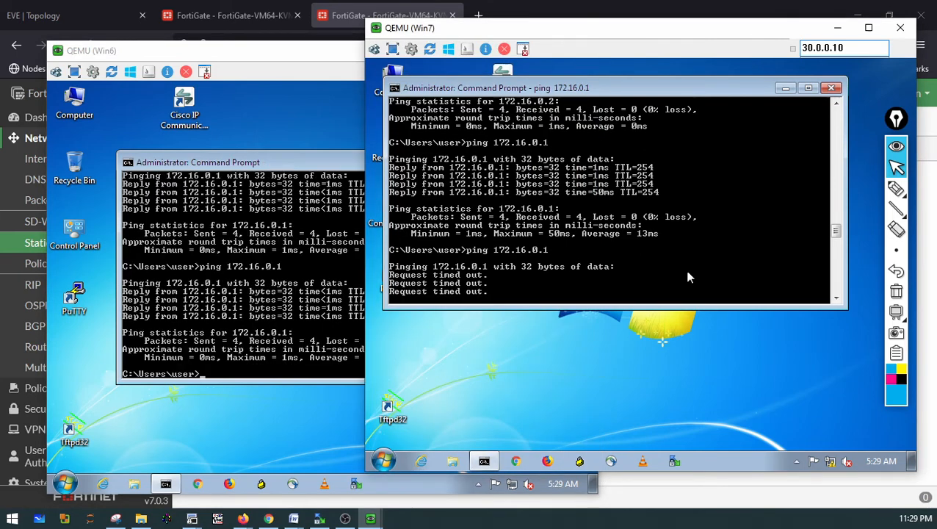
key(Up)
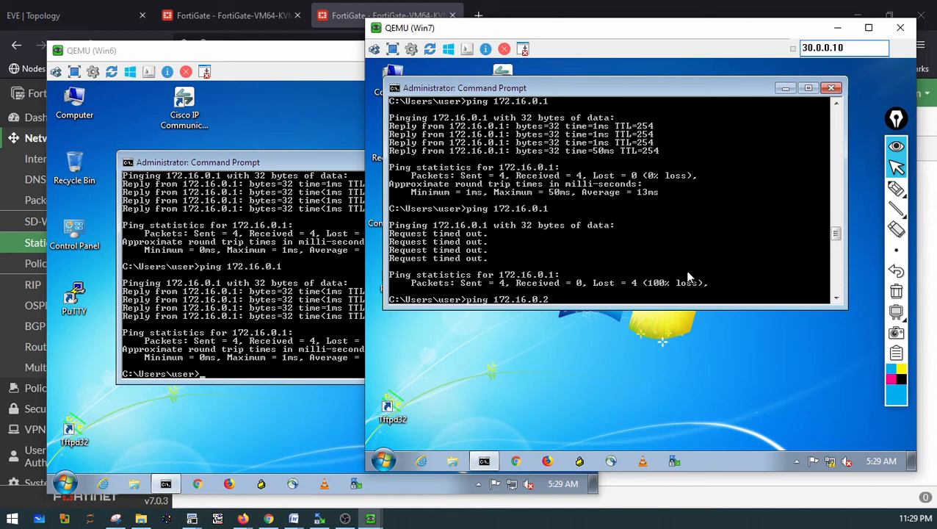
key(Return)
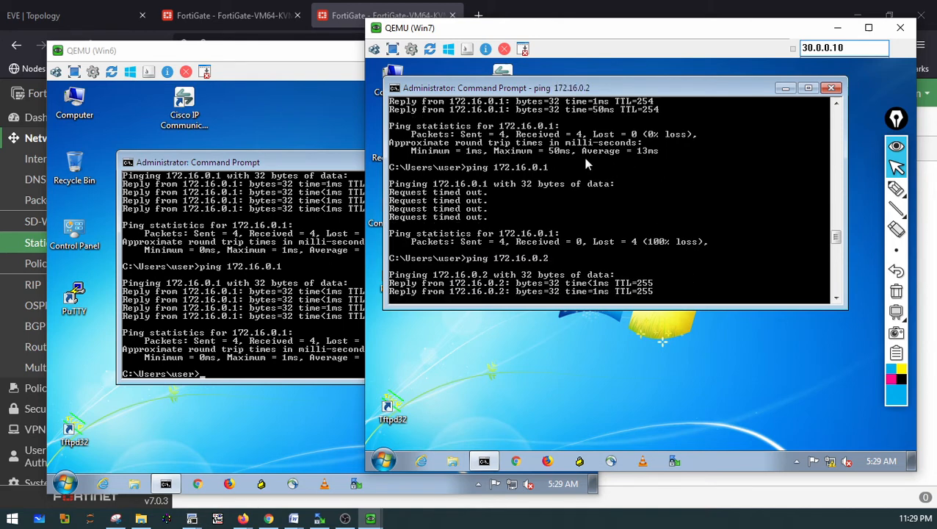
click(112, 10)
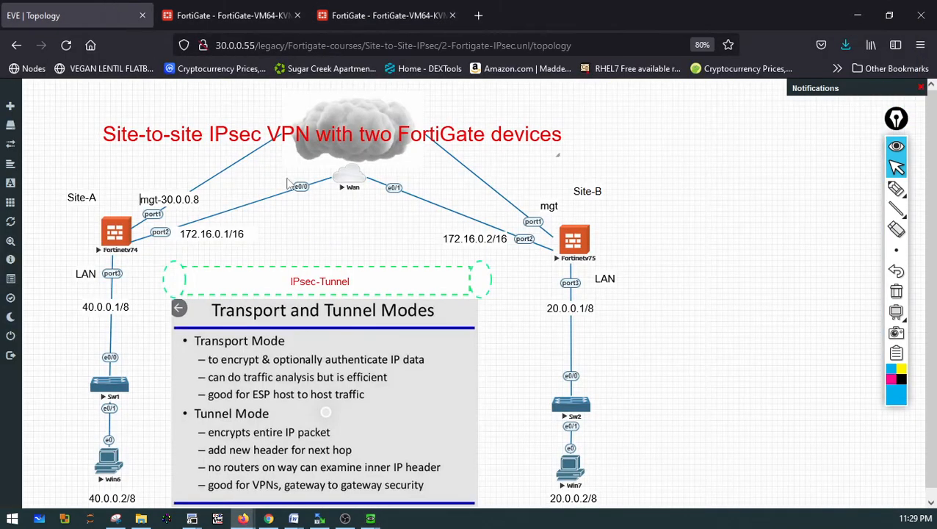
click(895, 189)
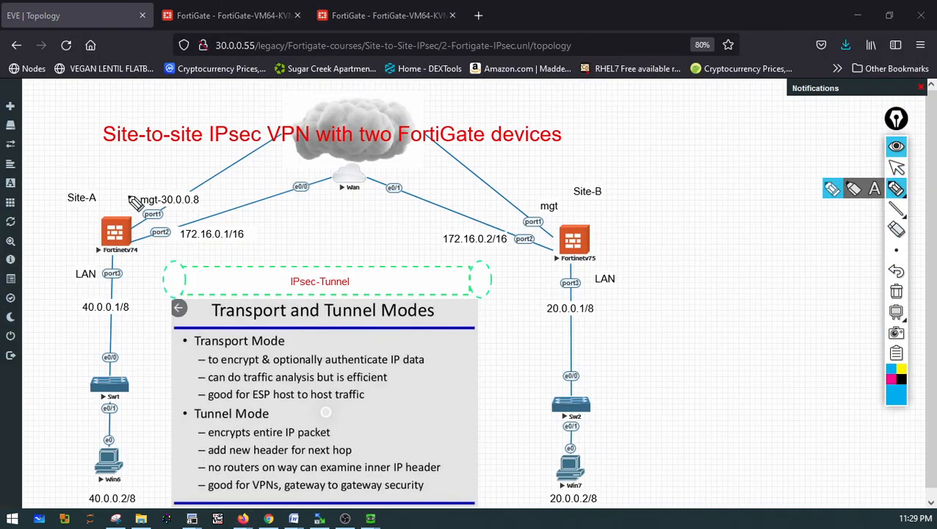
mouse_move(119, 191)
mouse_down()
mouse_move(95, 203)
mouse_move(118, 279)
mouse_move(110, 194)
mouse_up()
mouse_move(114, 437)
mouse_down()
mouse_move(70, 416)
mouse_move(54, 270)
mouse_up()
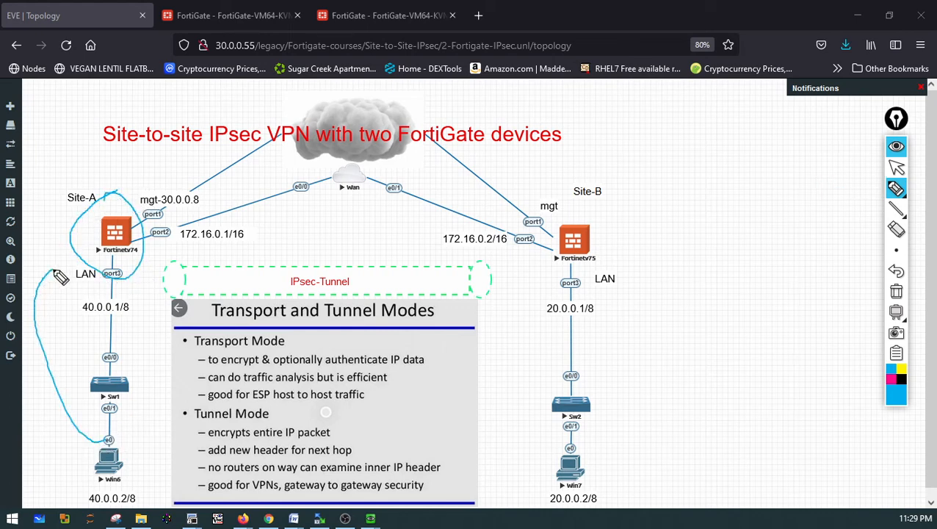
mouse_move(610, 433)
mouse_down()
mouse_move(545, 493)
mouse_move(626, 444)
mouse_move(655, 320)
mouse_move(599, 245)
mouse_up()
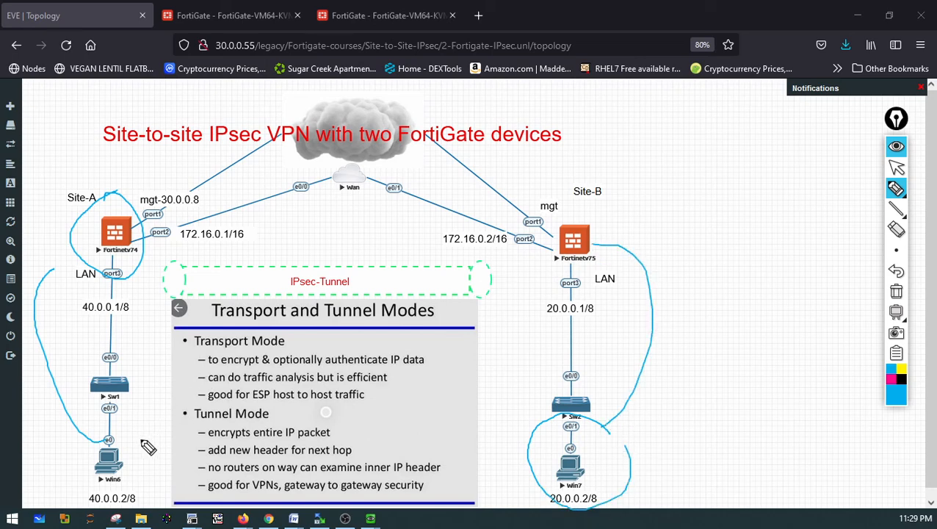
mouse_move(131, 446)
mouse_down()
mouse_move(250, 247)
mouse_move(533, 386)
mouse_move(536, 414)
mouse_move(544, 404)
mouse_up()
mouse_move(135, 424)
mouse_down()
mouse_move(132, 450)
mouse_move(137, 441)
mouse_up()
mouse_move(184, 264)
mouse_down()
mouse_move(202, 365)
mouse_move(223, 291)
mouse_move(507, 276)
mouse_move(512, 252)
mouse_move(358, 356)
mouse_up()
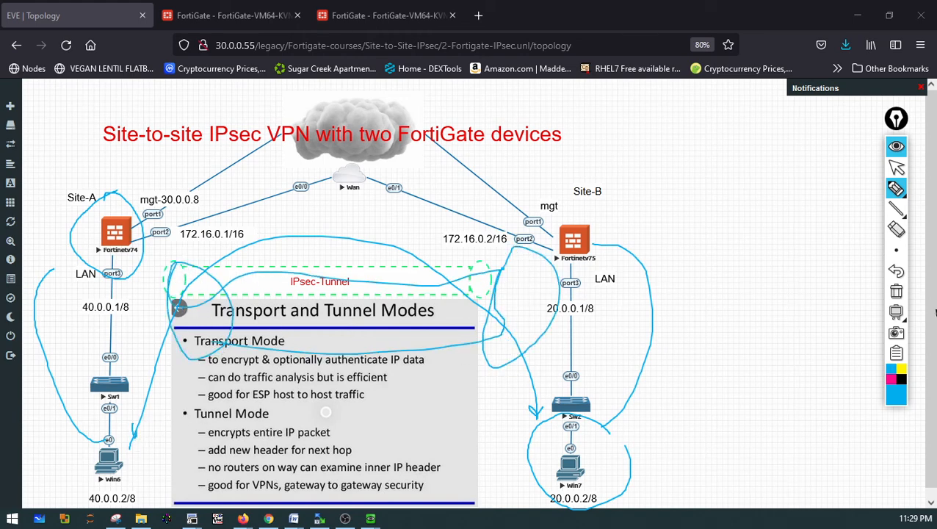
click(896, 292)
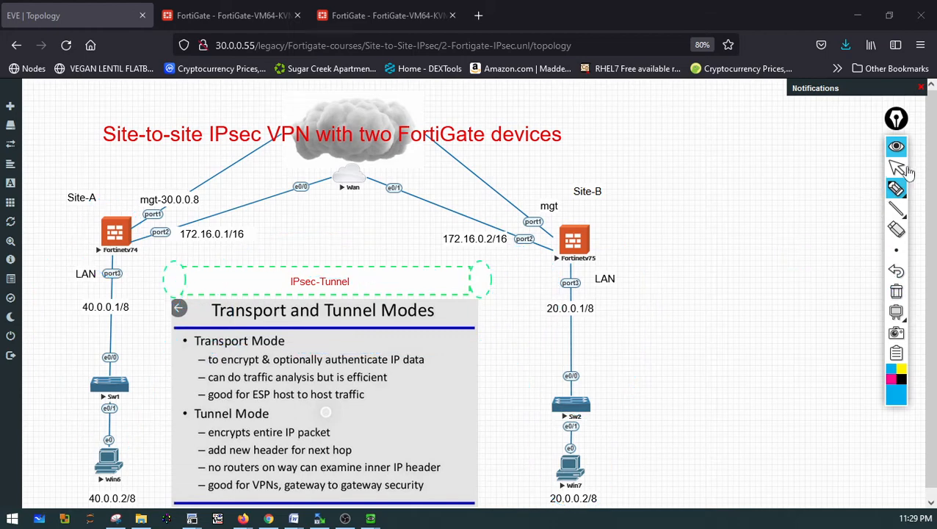
click(895, 168)
Review the static routes lists on the 30.0.0.8 and 30.0.0.9 FortiGates
click(184, 15)
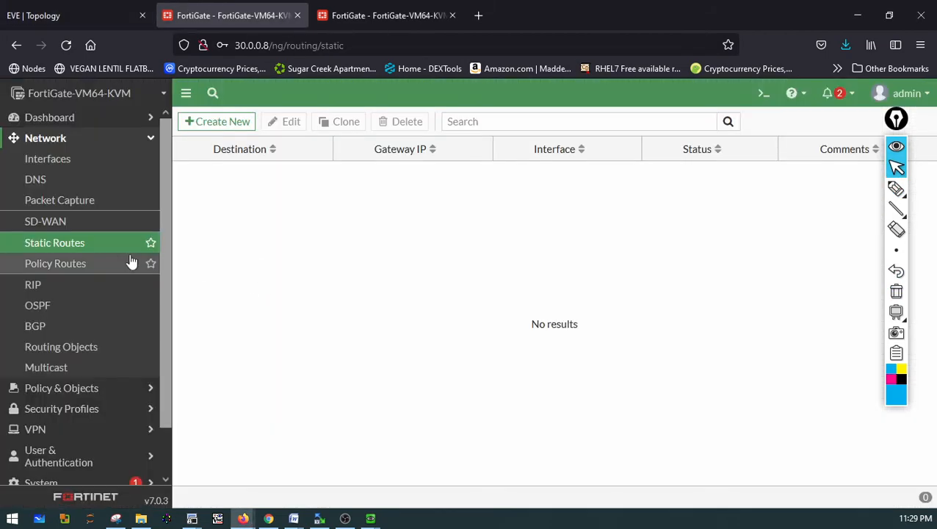
click(359, 18)
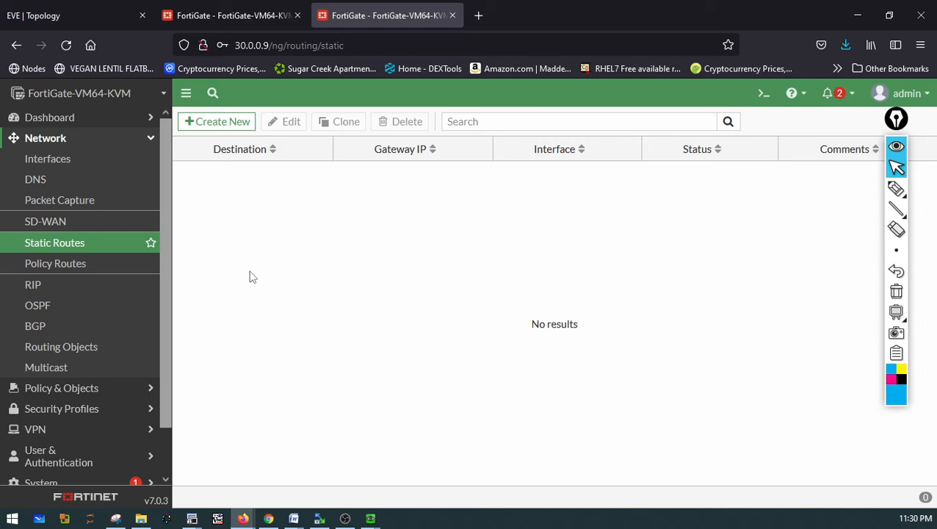
click(21, 428)
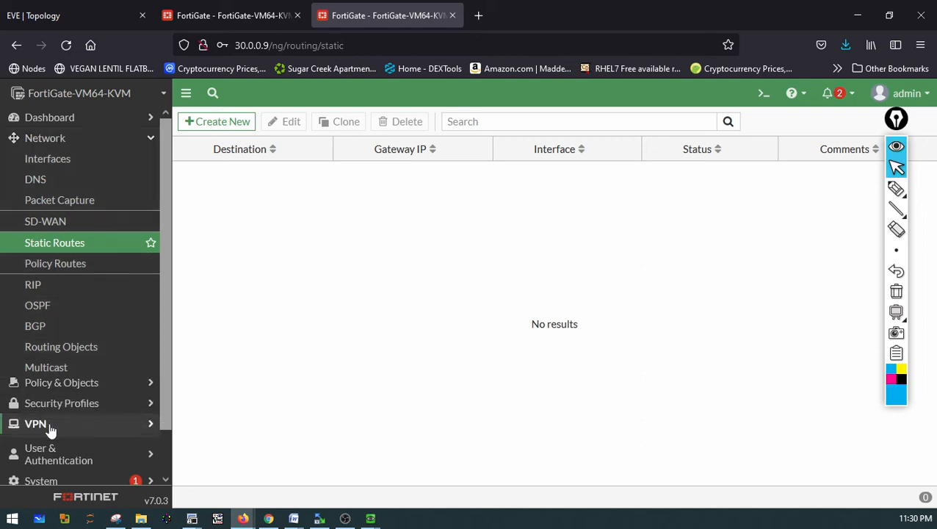
click(231, 16)
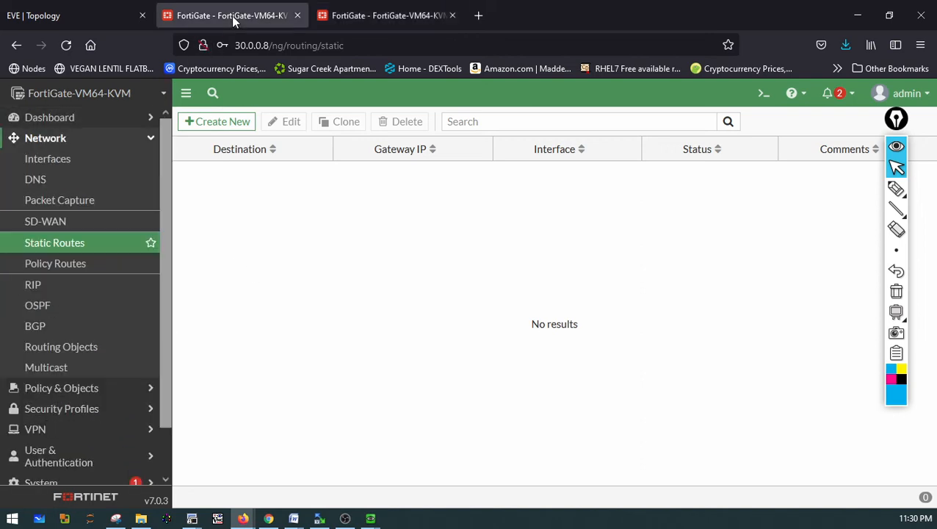
click(39, 433)
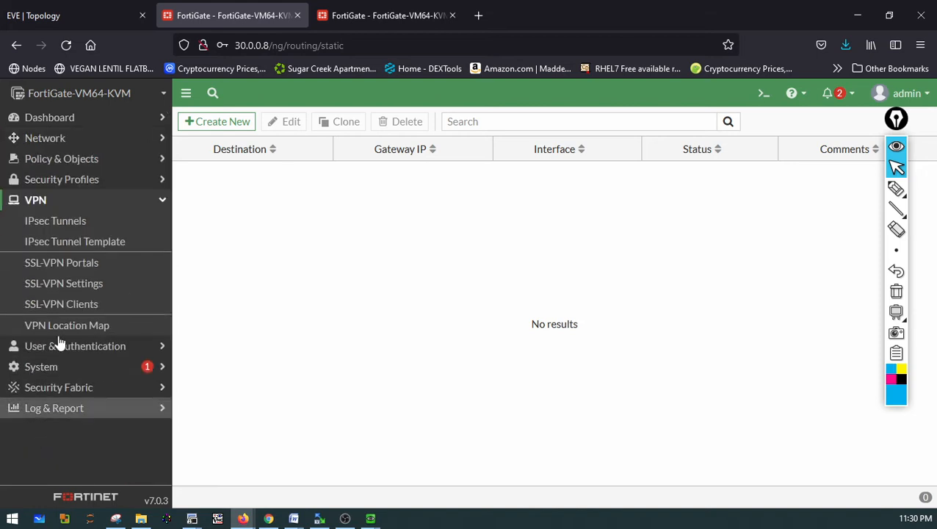
click(68, 228)
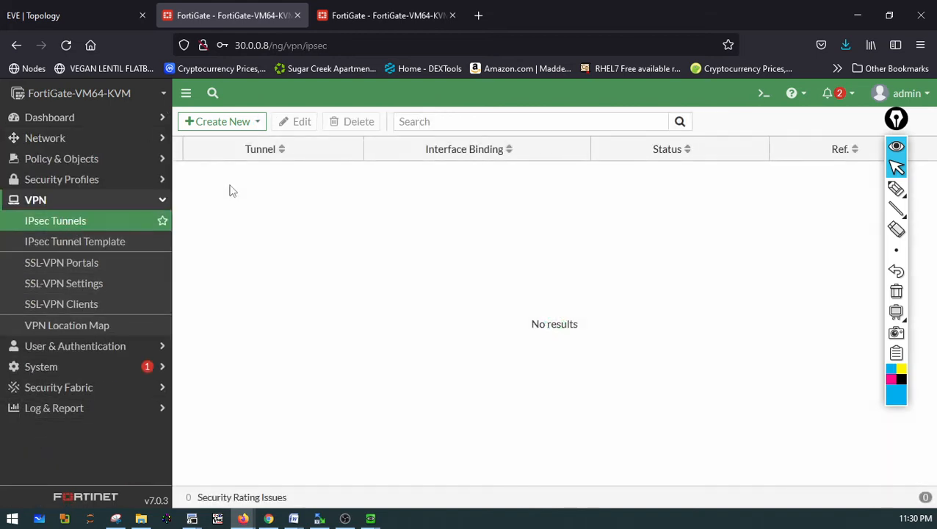
click(247, 121)
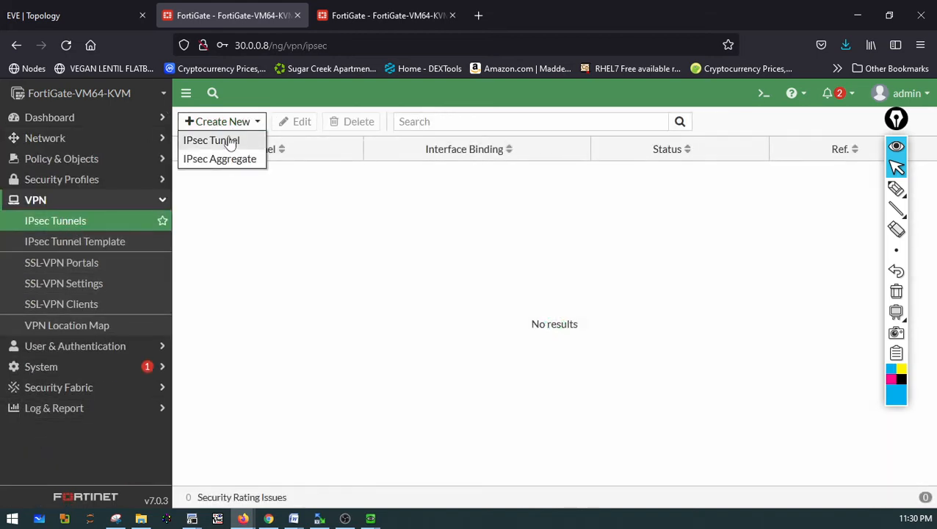
click(229, 141)
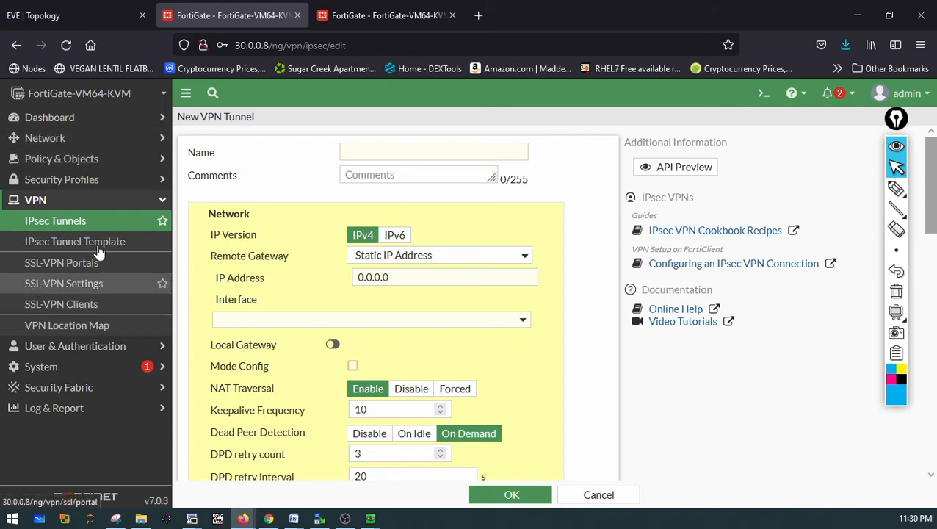
Review the interfaces, security policy and central SNAT lists on the 30.0.0.8 FortiGate
click(101, 140)
click(67, 159)
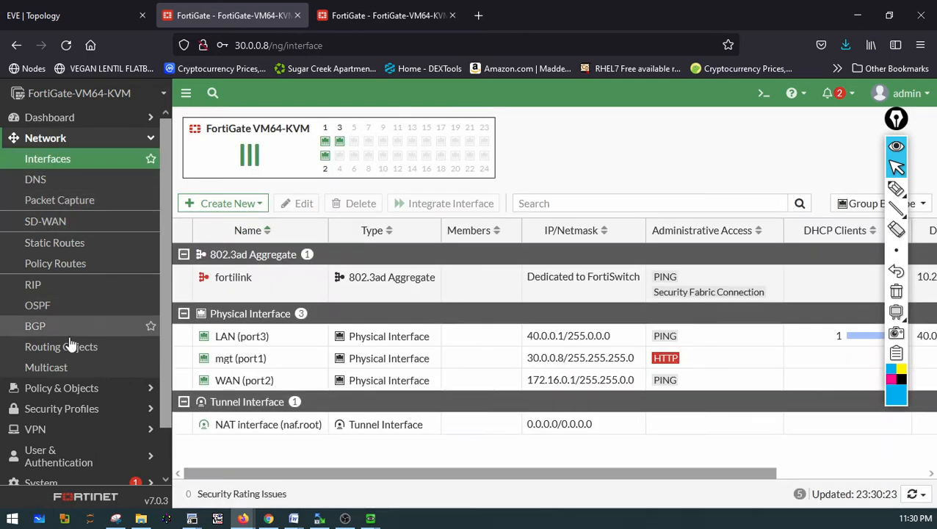
click(80, 395)
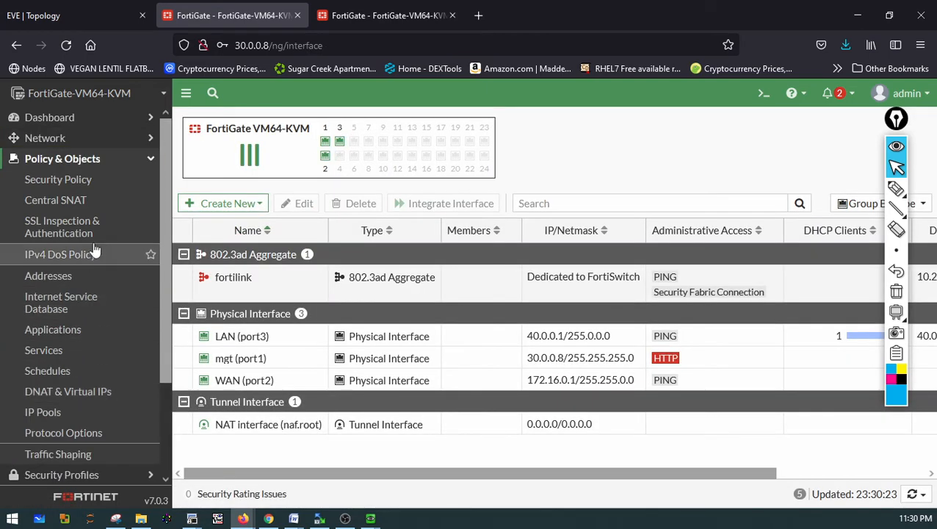
click(62, 185)
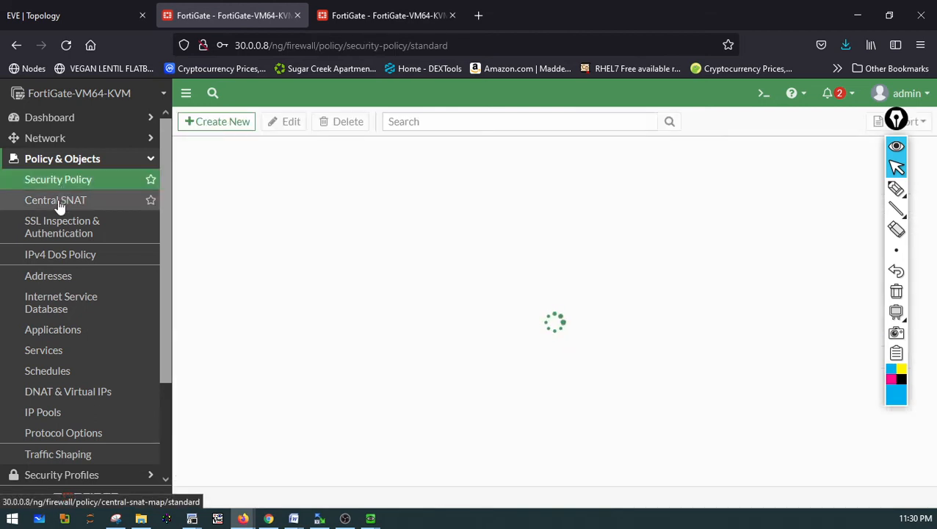
click(59, 200)
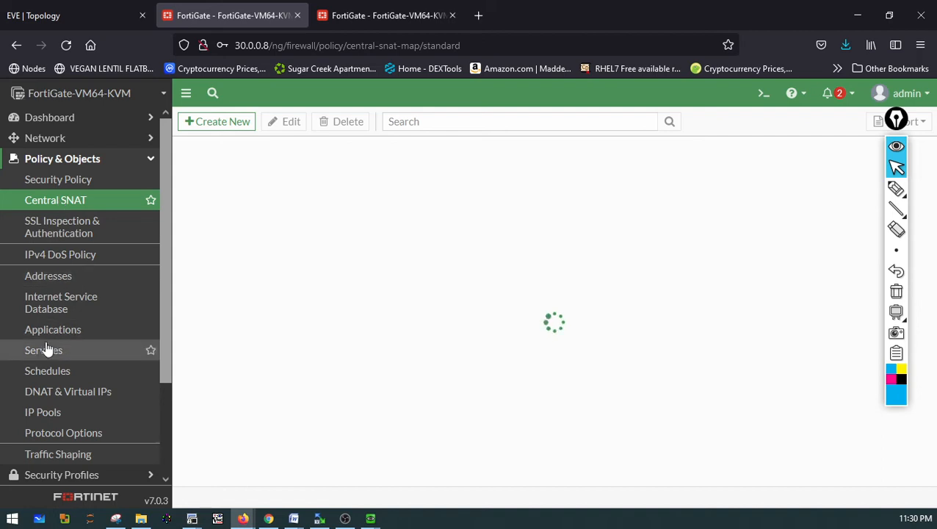
scroll(50, 402, down, 3)
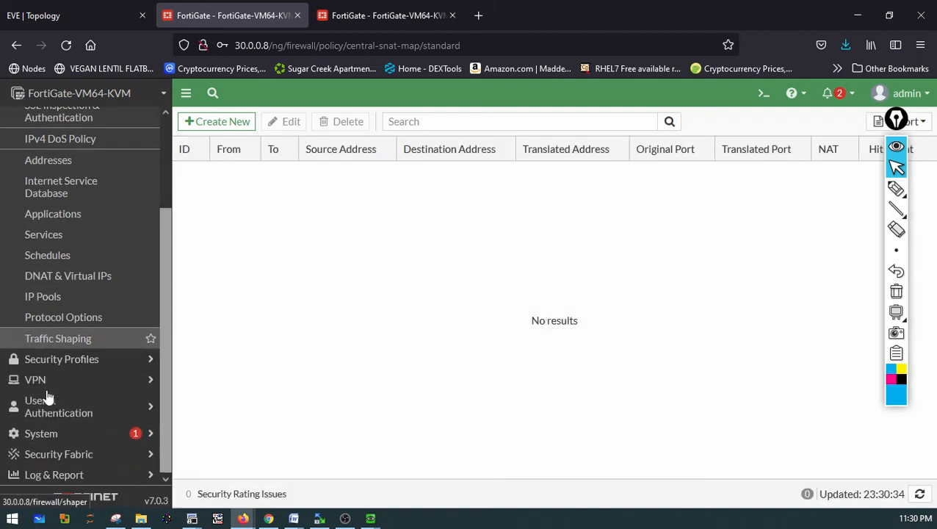
On the 30.0.0.8 FortiGate, create a new IPsec tunnel and name it Site-B
click(41, 381)
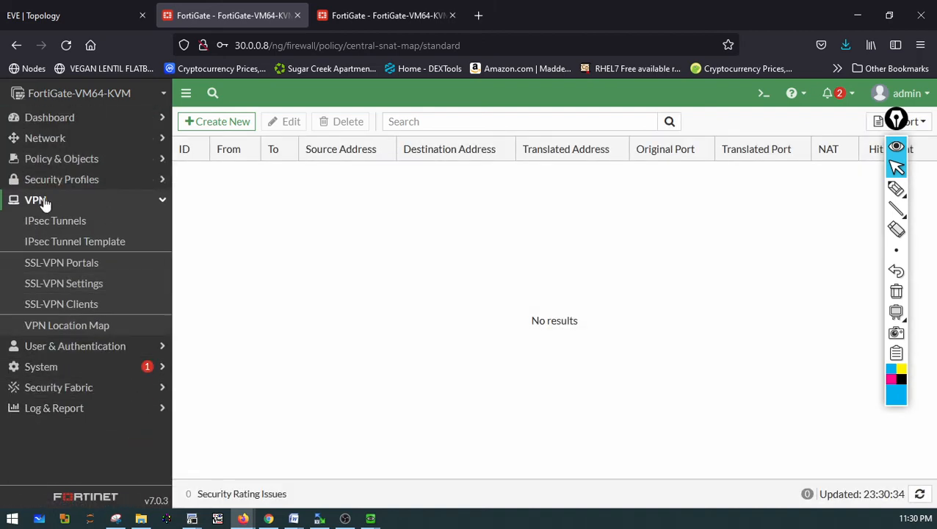
click(50, 221)
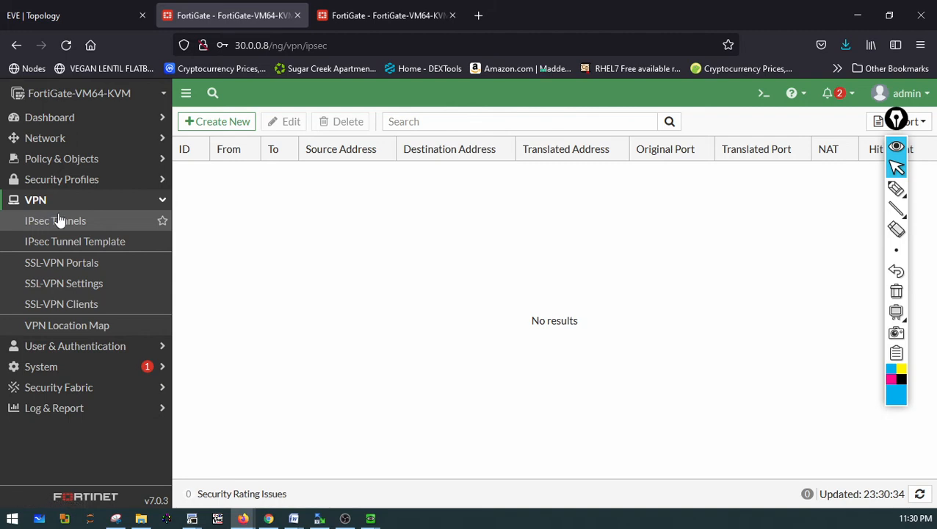
click(224, 123)
click(224, 152)
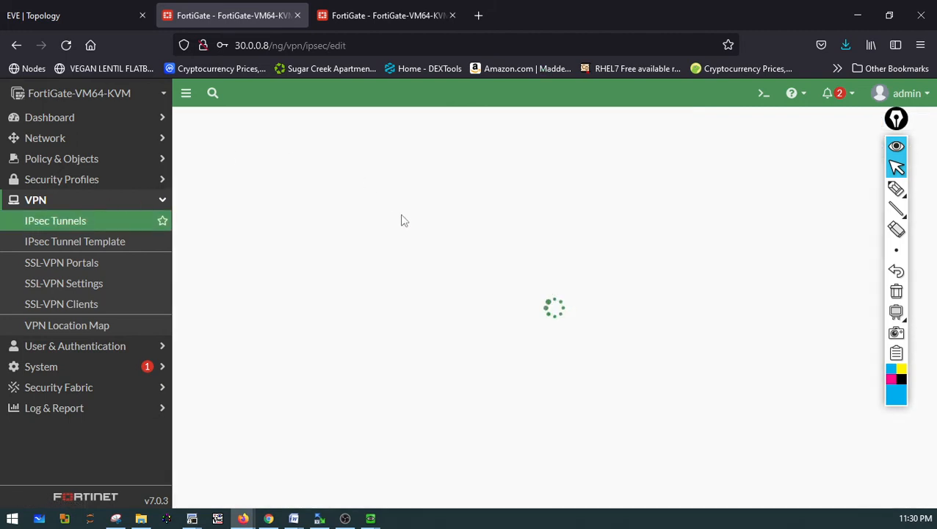
click(381, 147)
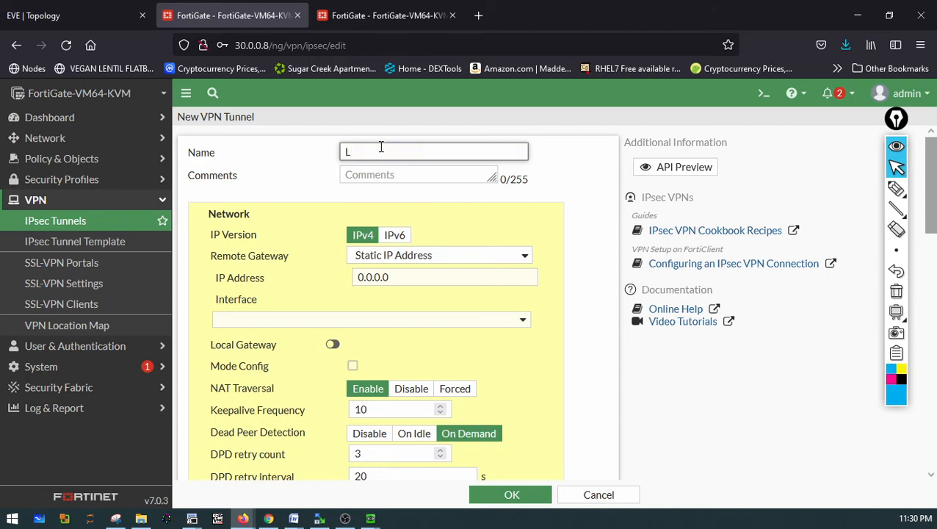
text(Site-B)
Set the tunnel's remote gateway static IP address to 172.16.0.2
drag(392, 281, 326, 287)
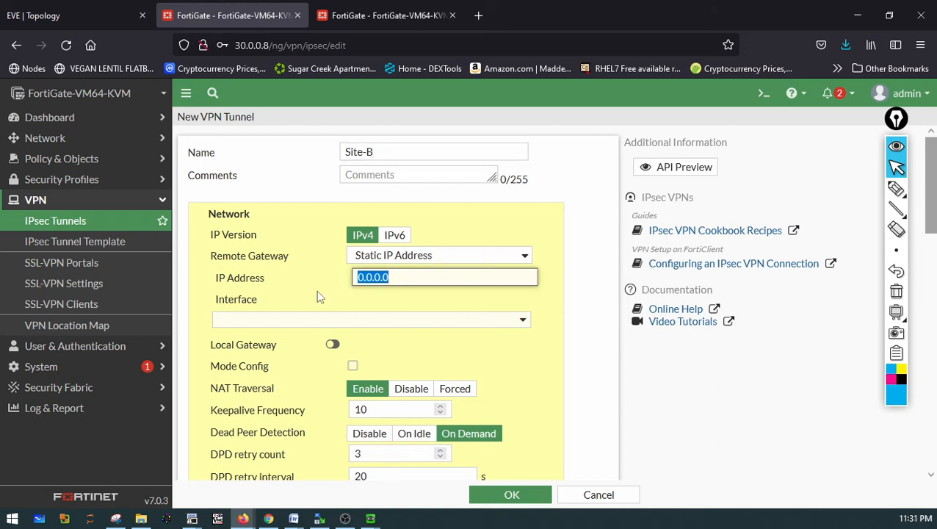
text(172.16.0)
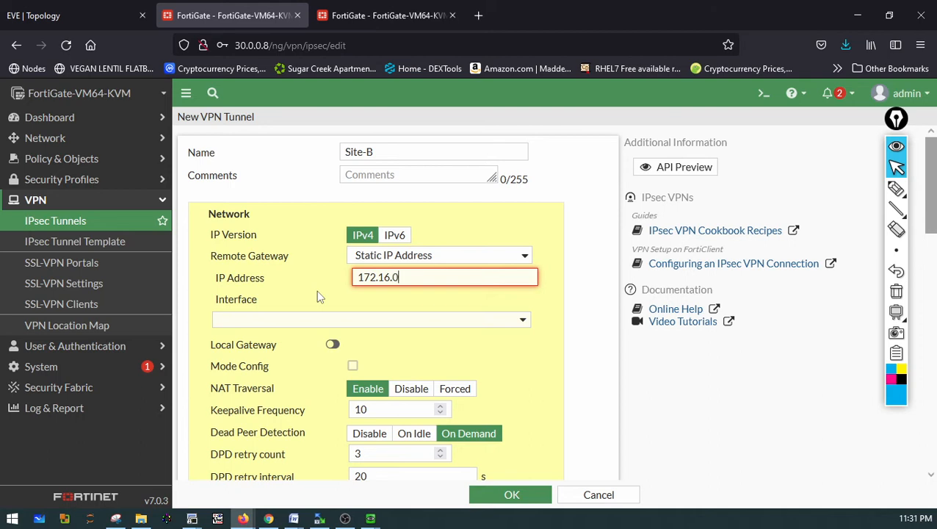
text(.2)
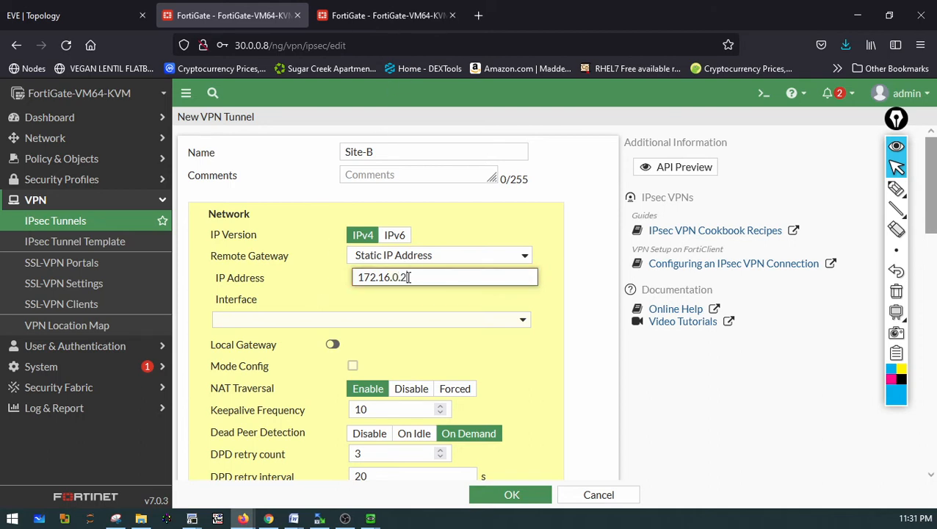
drag(409, 276, 318, 276)
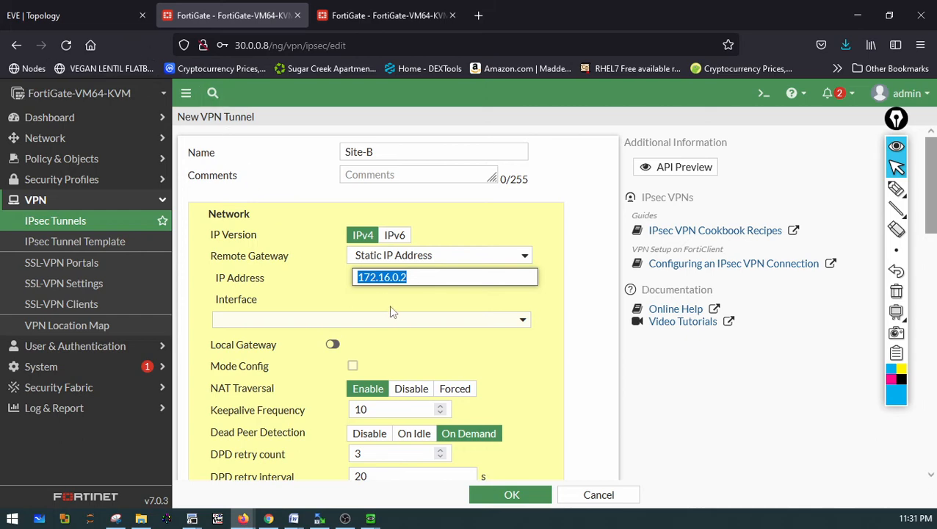
Examine the lab topology diagram for the path between the Site-A and Site-B FortiGates
click(39, 21)
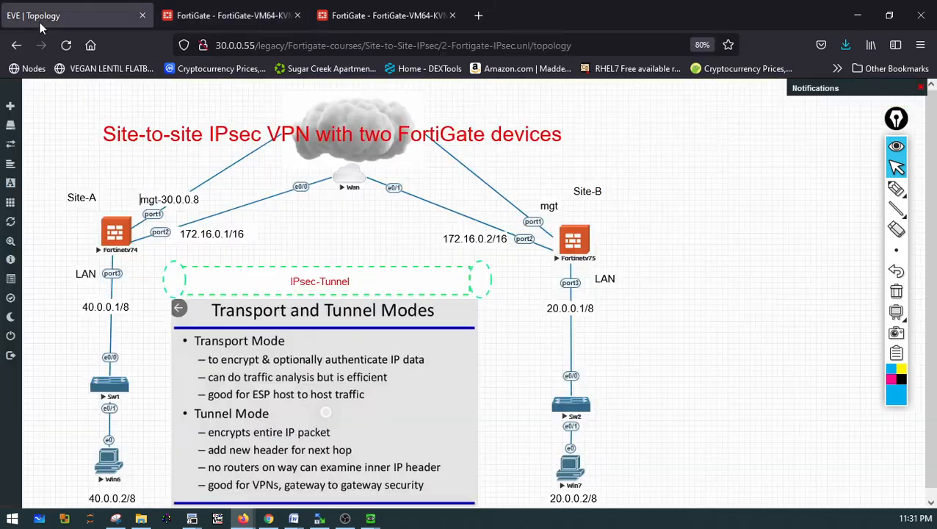
click(895, 189)
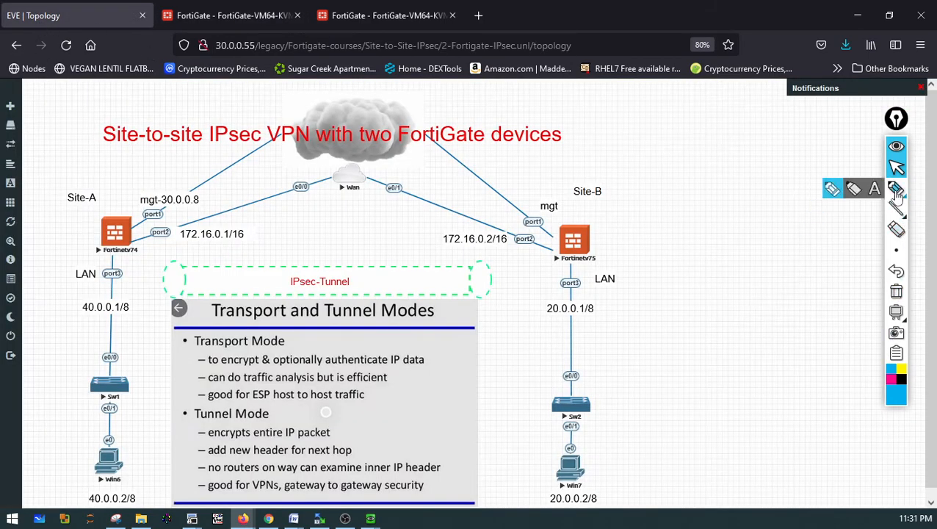
mouse_move(114, 204)
mouse_down()
mouse_move(73, 263)
mouse_move(101, 273)
mouse_up()
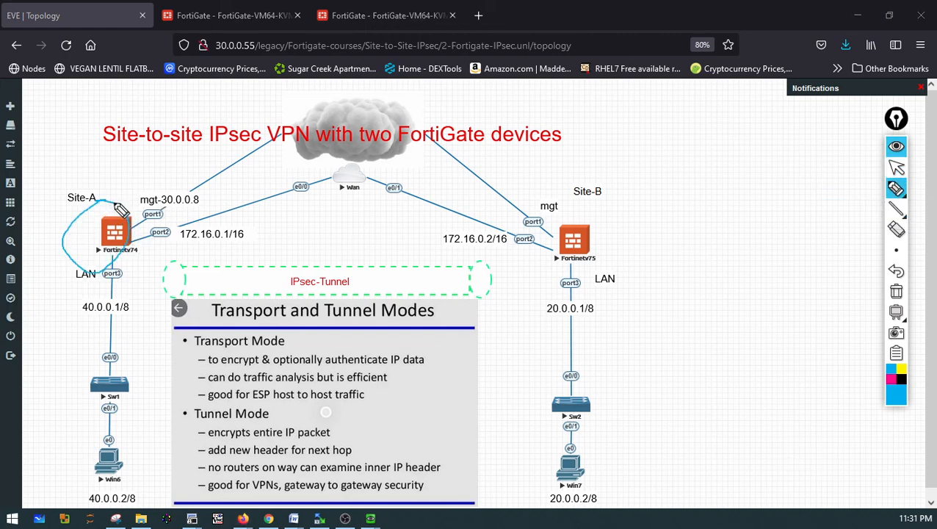
mouse_move(119, 209)
mouse_down()
mouse_move(151, 175)
mouse_move(271, 138)
mouse_move(424, 163)
mouse_move(489, 220)
mouse_move(481, 215)
mouse_up()
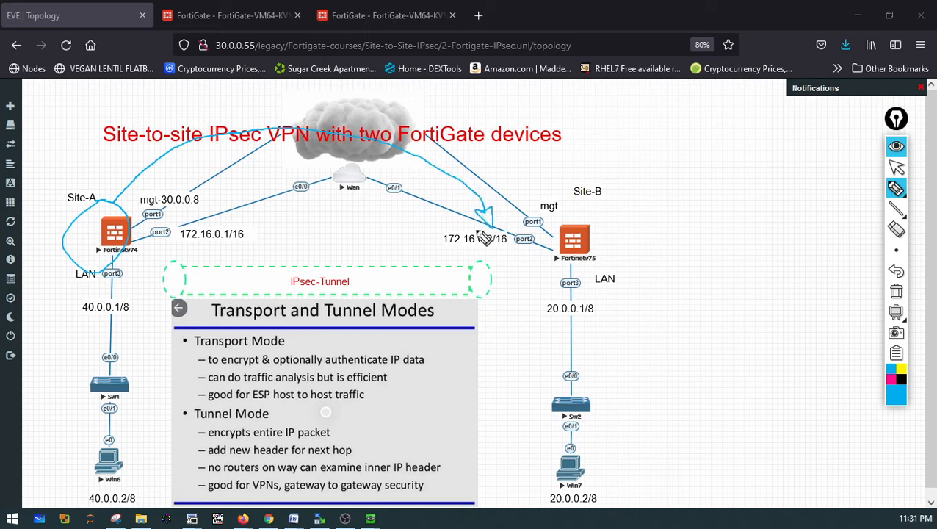
drag(439, 243, 497, 254)
drag(437, 256, 498, 258)
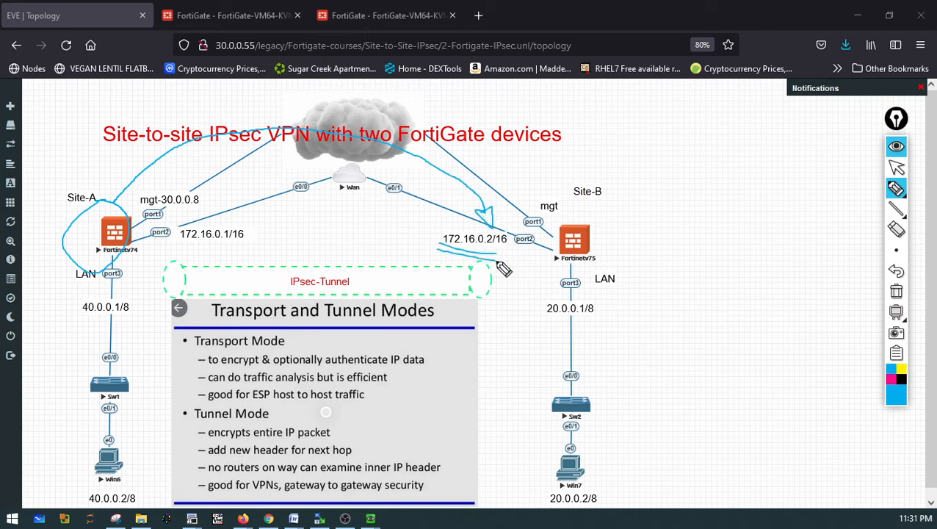
mouse_move(894, 197)
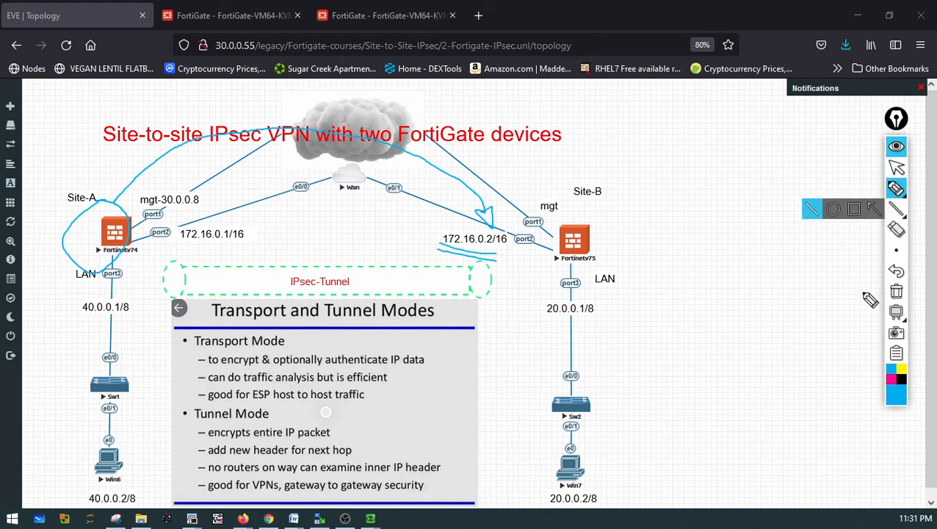
click(895, 291)
click(897, 169)
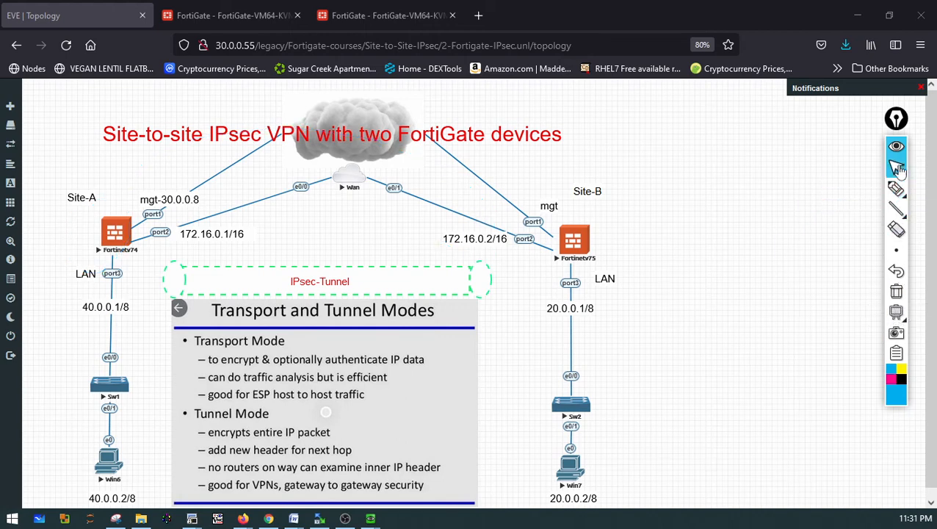
click(231, 16)
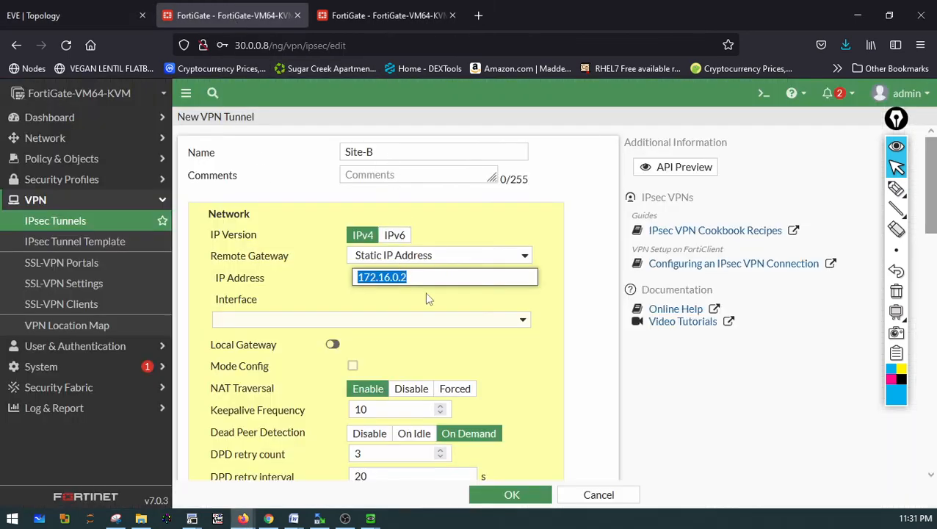
Select WAN (port2) as the tunnel's outgoing interface
scroll(429, 298, down, 2)
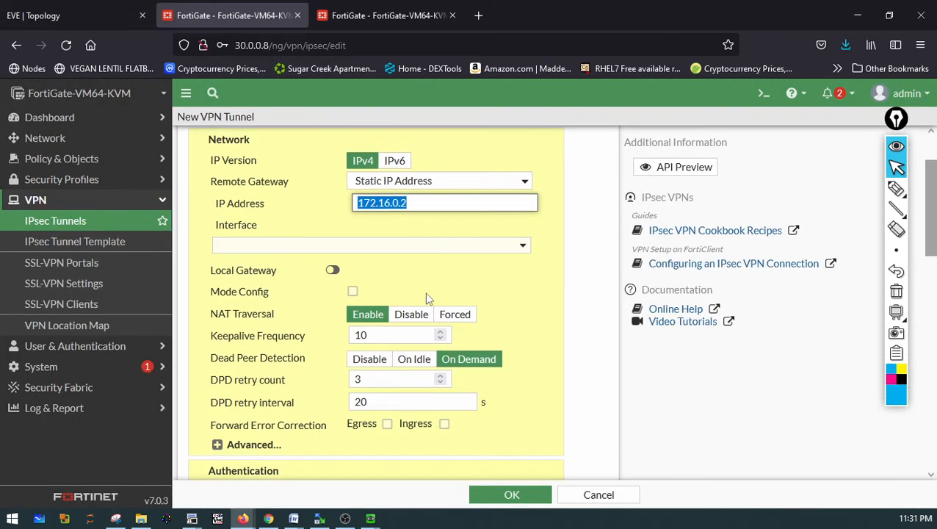
click(435, 247)
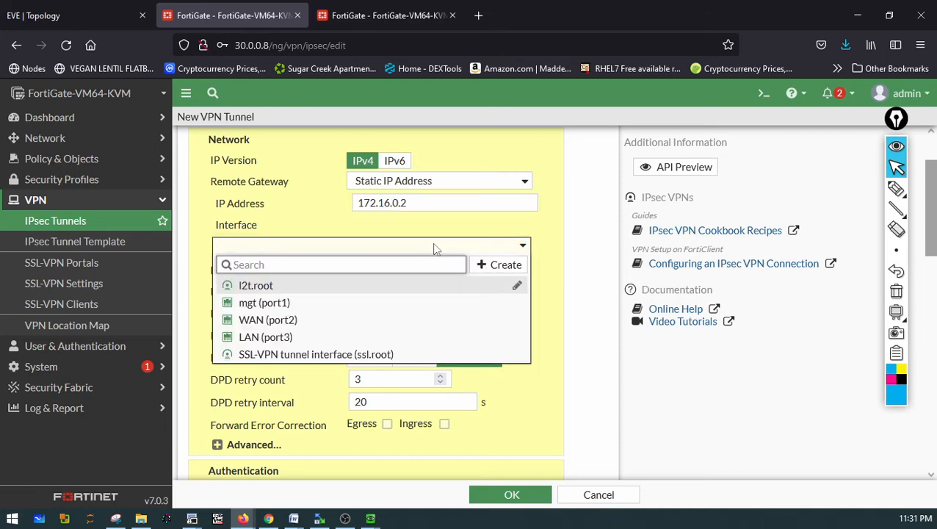
click(258, 321)
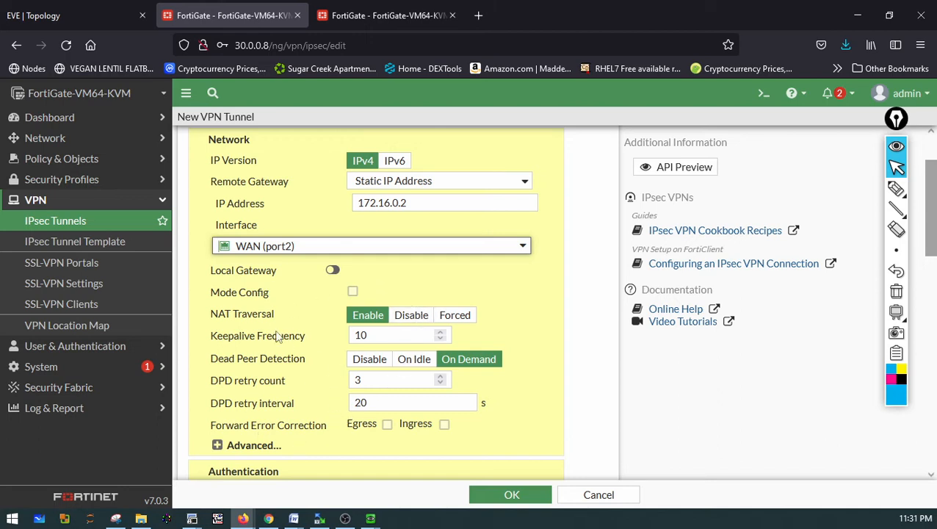
Expand the tunnel's Advanced network options and review them
scroll(270, 338, down, 2)
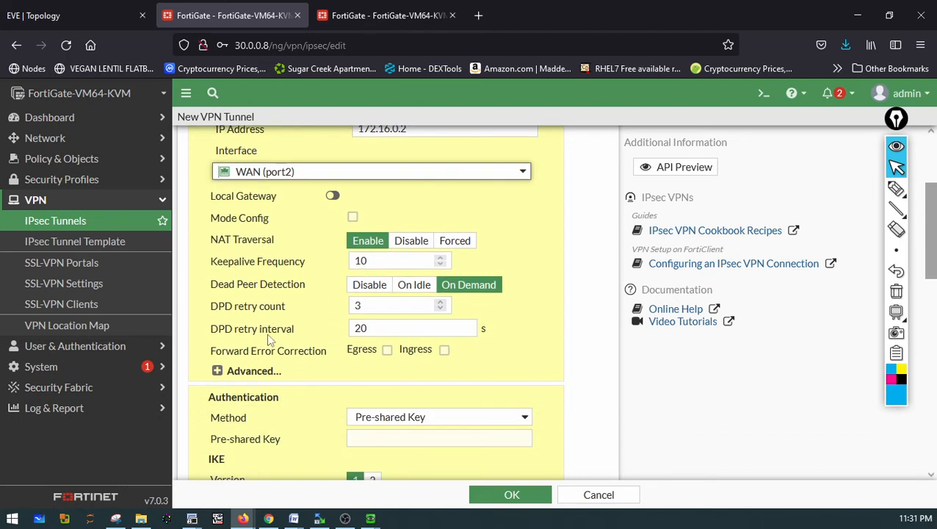
click(259, 375)
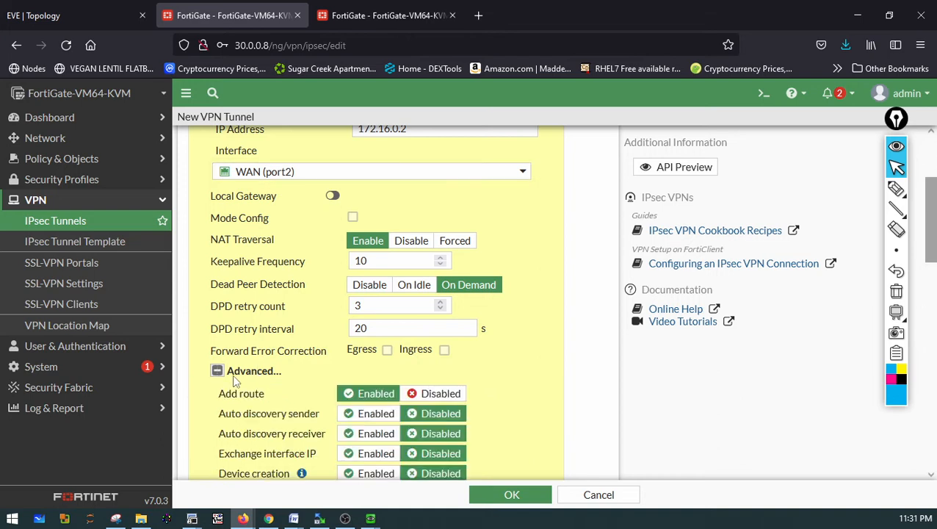
scroll(493, 396, down, 2)
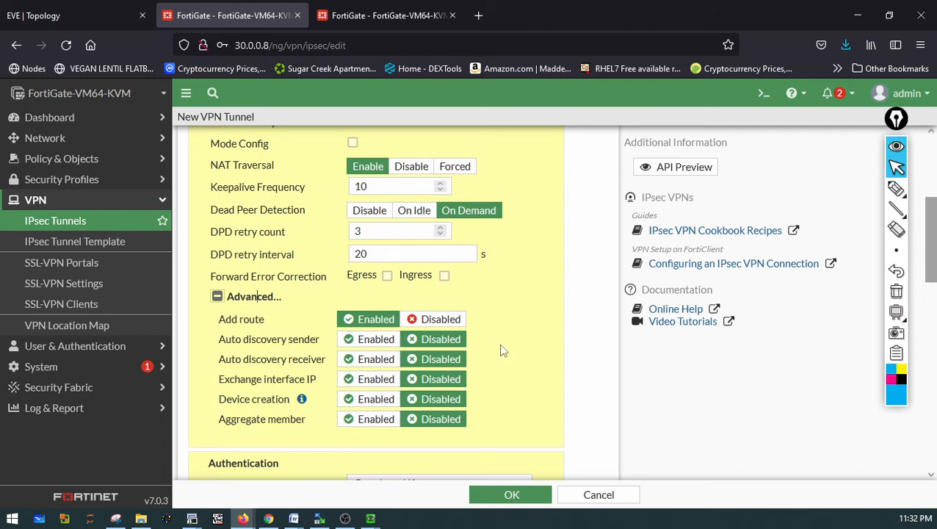
scroll(503, 351, down, 4)
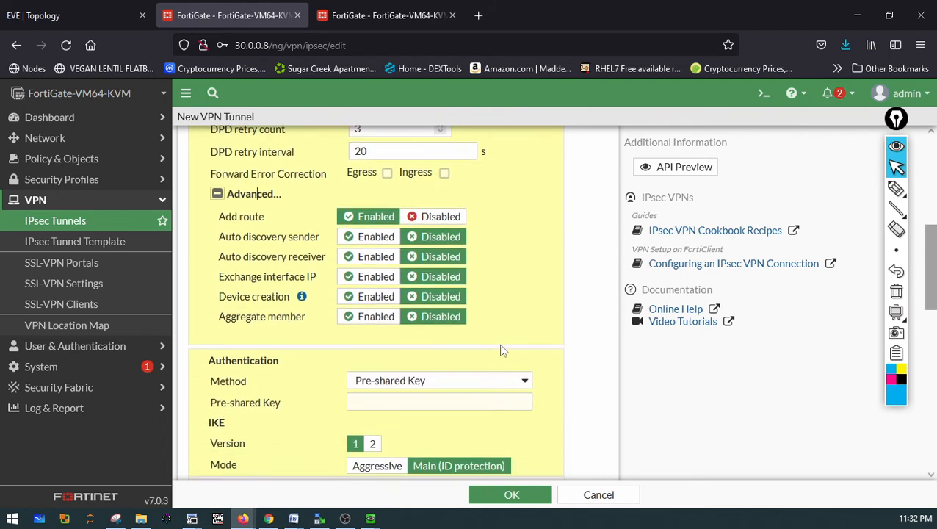
scroll(503, 351, up, 4)
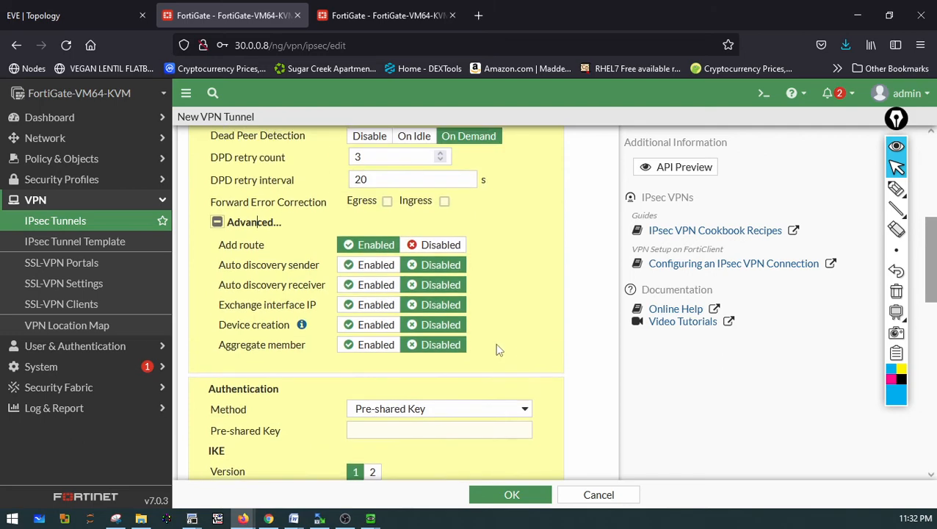
Collapse the Advanced options and review the tunnel's network settings: IP version, remote gateway, IP address and interface
click(217, 295)
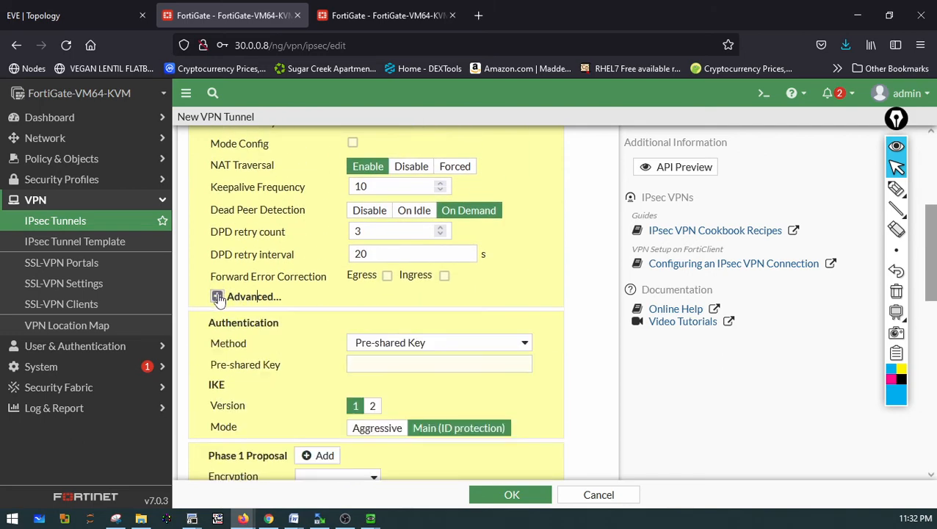
scroll(328, 292, up, 2)
scroll(365, 191, up, 2)
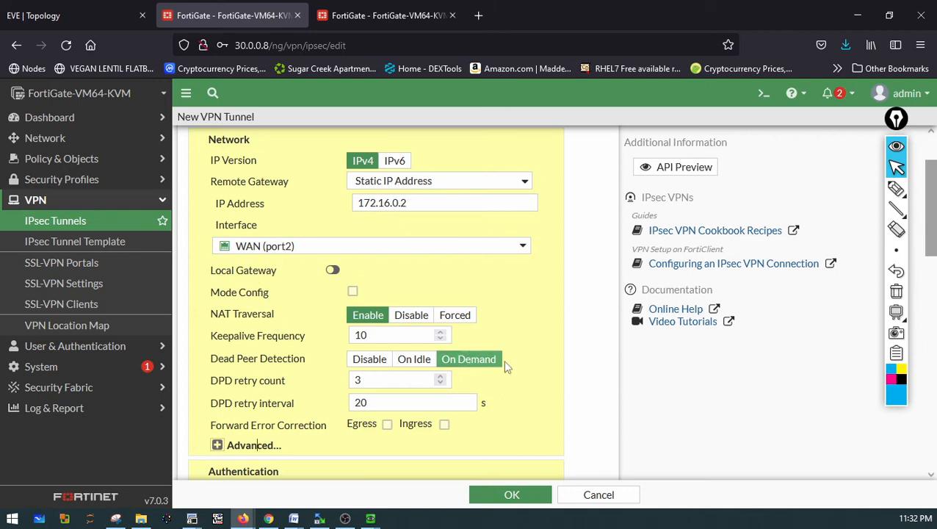
scroll(507, 361, down, 1)
scroll(512, 366, up, 1)
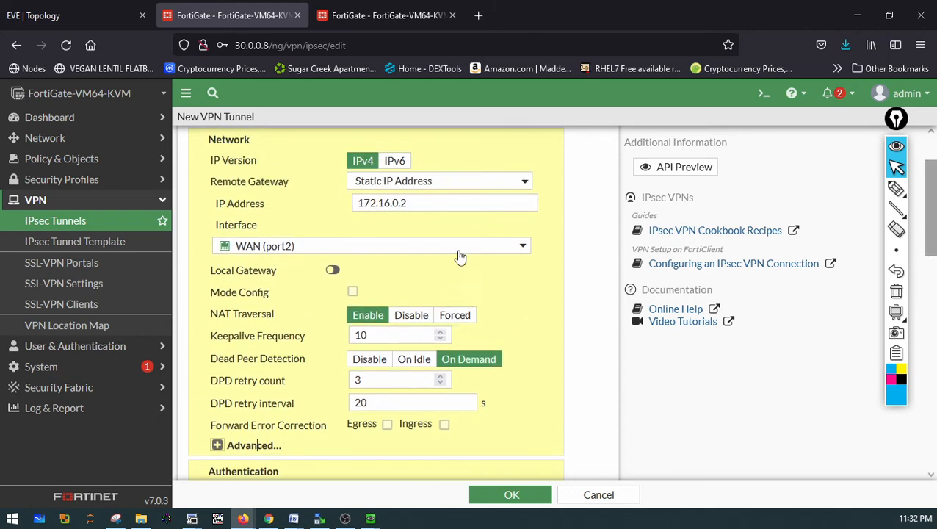
click(896, 188)
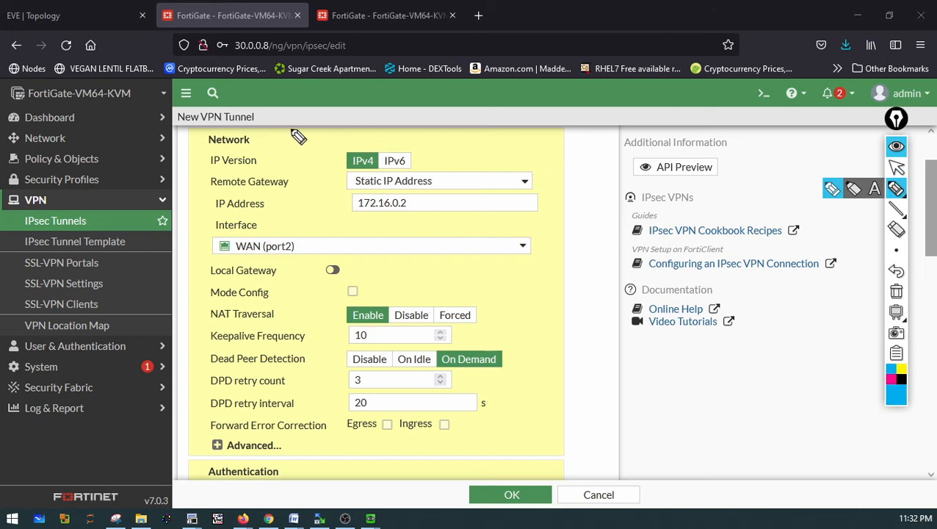
mouse_move(239, 138)
mouse_down()
mouse_move(251, 156)
mouse_move(265, 132)
mouse_move(442, 135)
mouse_move(555, 344)
mouse_move(387, 486)
mouse_move(192, 470)
mouse_move(180, 235)
mouse_move(207, 162)
mouse_up()
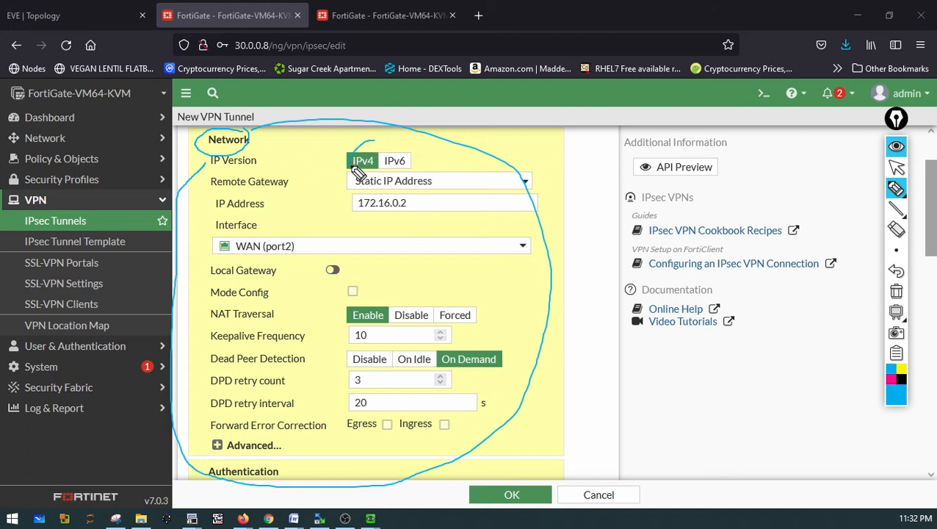
drag(378, 156, 355, 151)
mouse_move(383, 193)
mouse_down()
mouse_move(419, 205)
mouse_move(345, 188)
mouse_move(391, 224)
mouse_move(424, 193)
mouse_up()
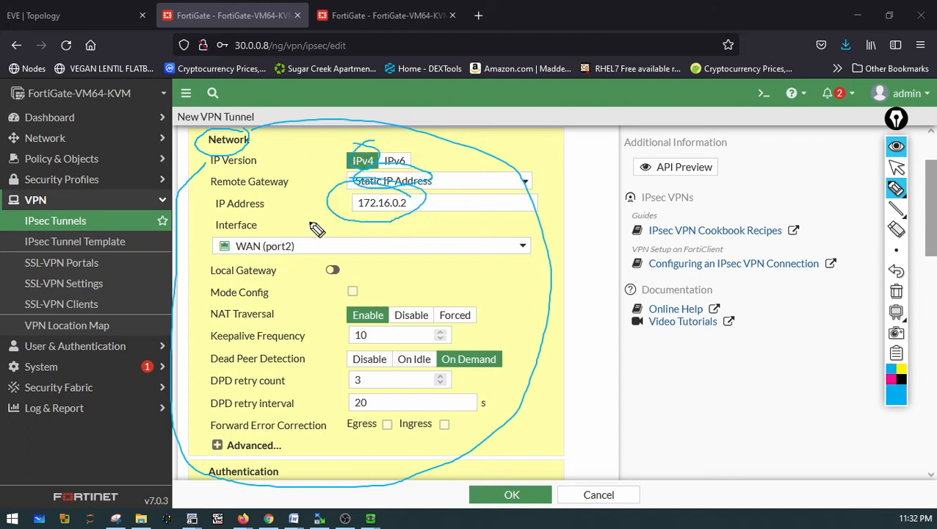
mouse_move(286, 218)
mouse_down()
mouse_move(188, 244)
mouse_move(302, 226)
mouse_up()
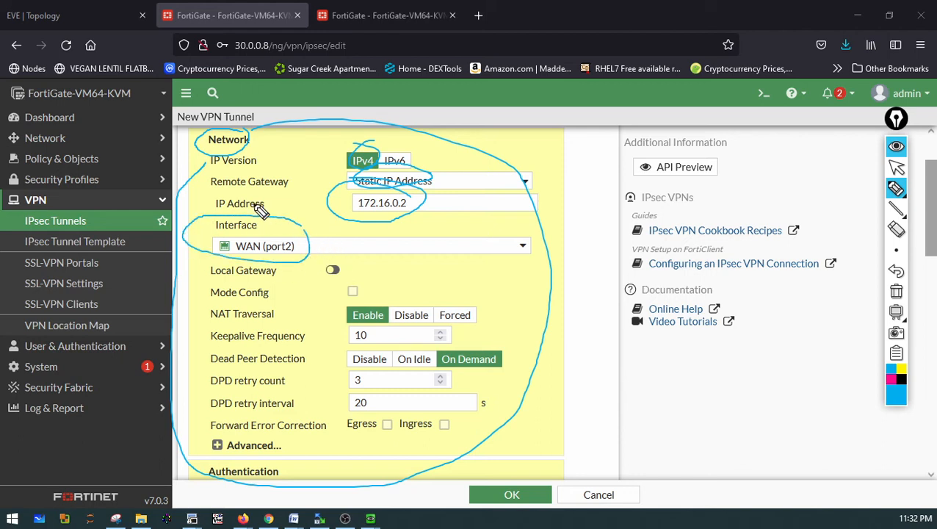
click(896, 291)
click(896, 167)
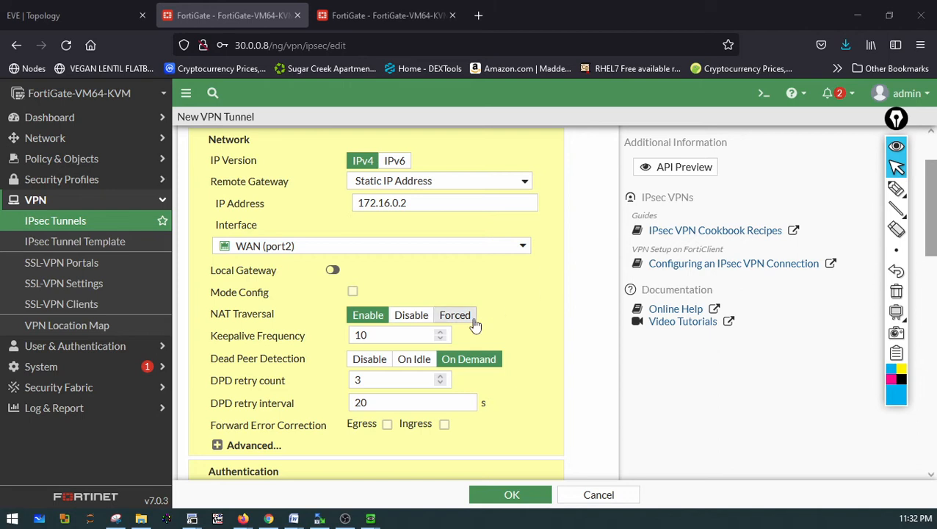
Review the tunnel's authentication method, pre-shared key field and IKE version settings
scroll(474, 324, down, 3)
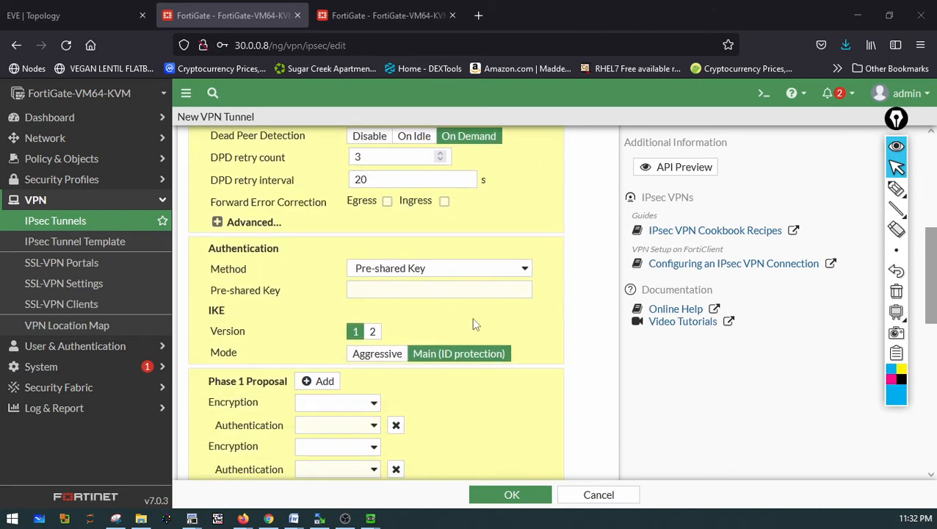
click(896, 189)
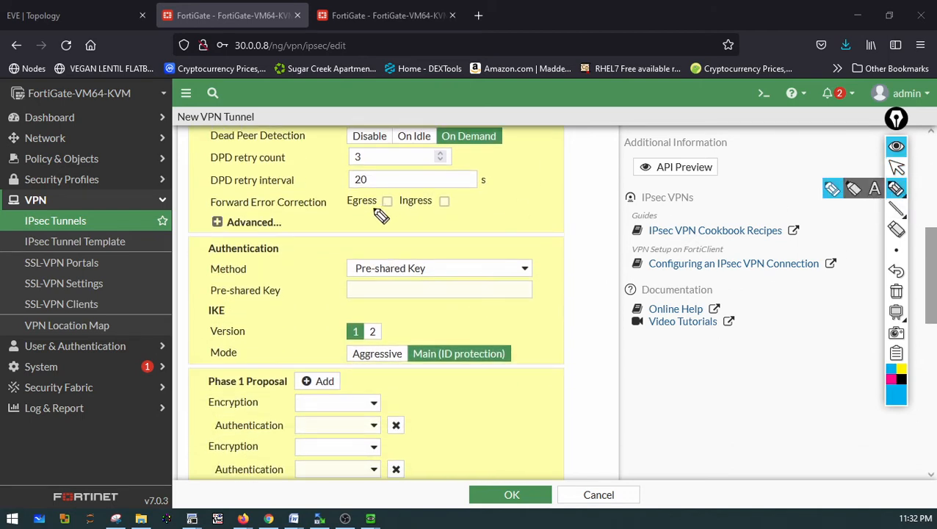
mouse_move(304, 240)
mouse_down()
mouse_move(214, 231)
mouse_move(192, 259)
mouse_move(281, 250)
mouse_up()
mouse_move(472, 259)
mouse_down()
mouse_move(365, 232)
mouse_move(377, 297)
mouse_move(470, 257)
mouse_up()
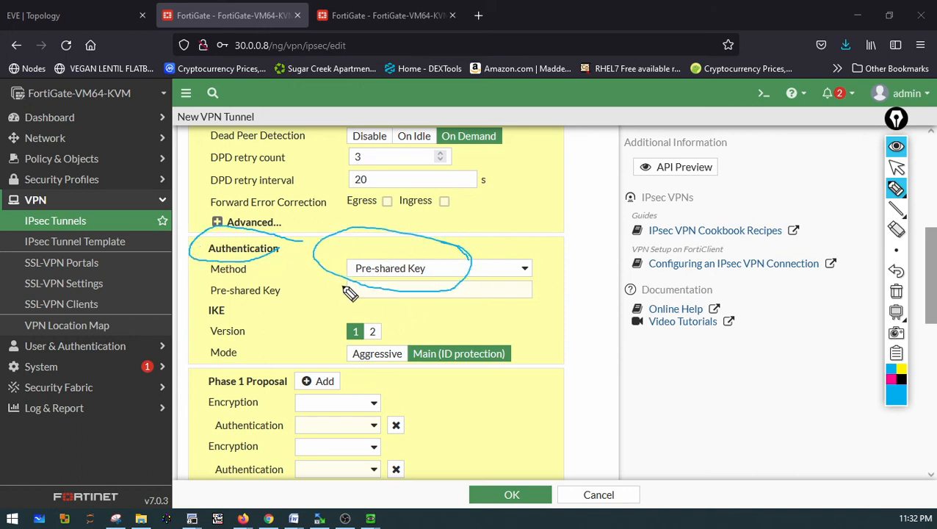
drag(343, 286, 481, 287)
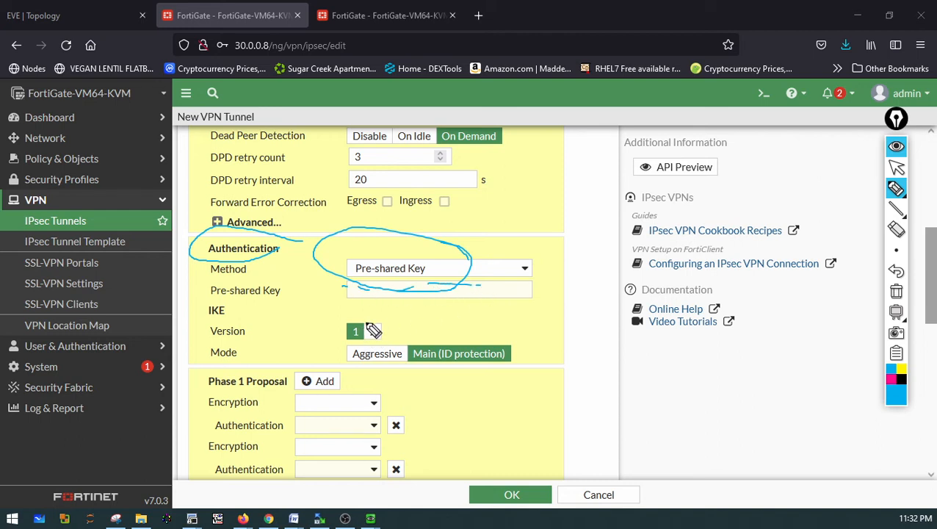
mouse_move(354, 311)
mouse_down()
mouse_move(336, 344)
mouse_move(362, 339)
mouse_move(369, 317)
mouse_up()
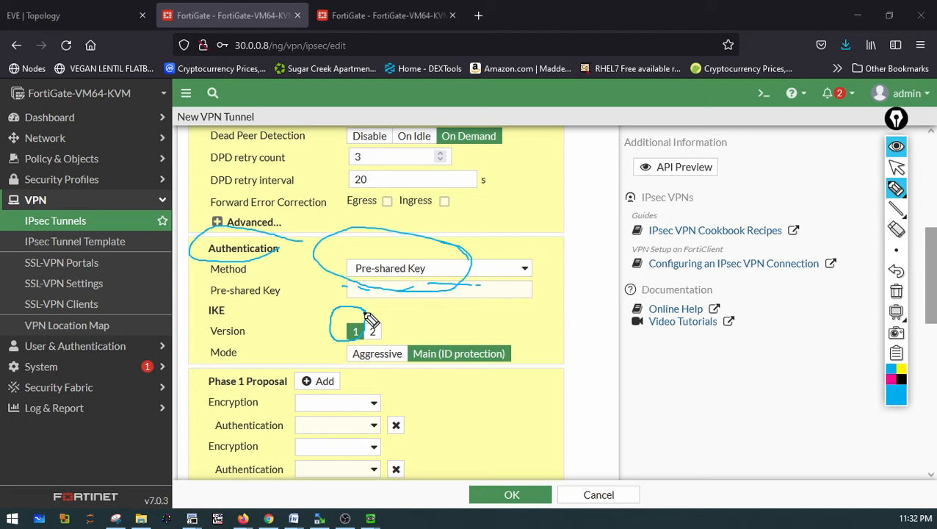
mouse_move(556, 282)
mouse_down()
mouse_move(495, 336)
mouse_move(505, 342)
mouse_up()
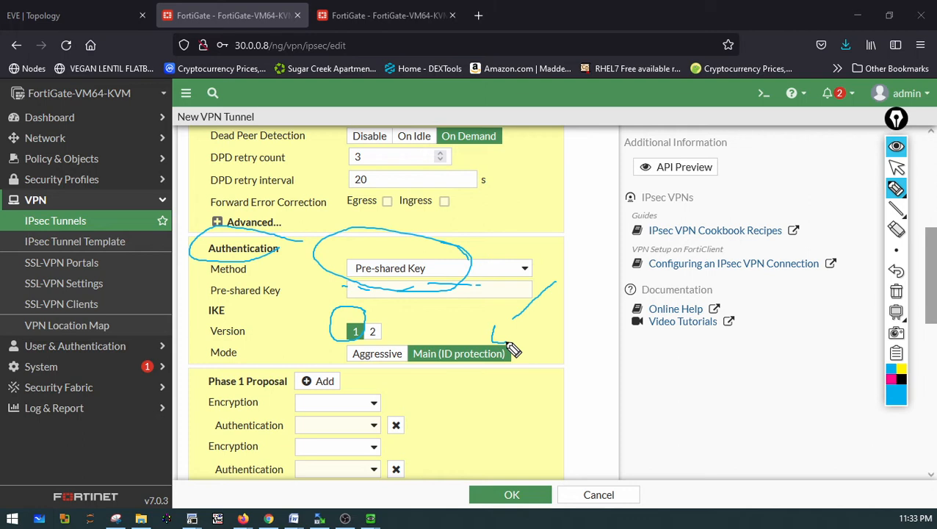
click(894, 293)
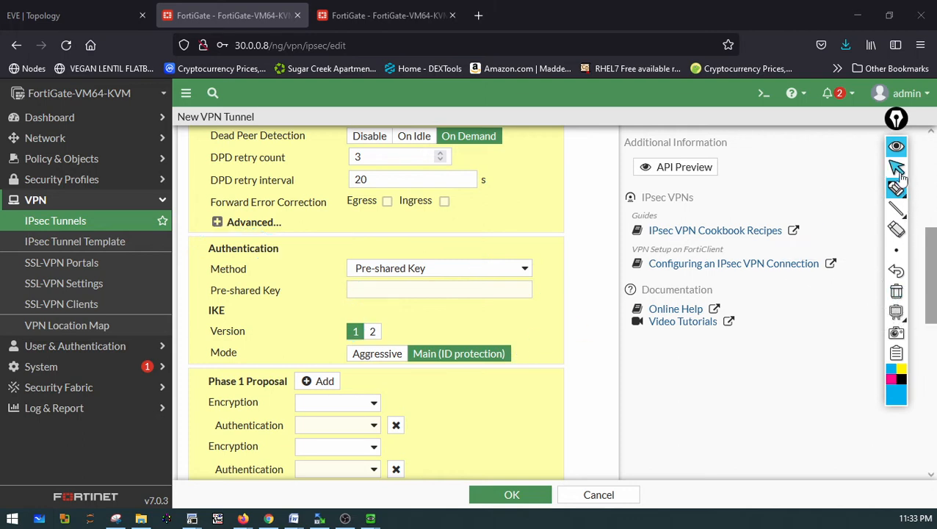
click(899, 174)
Enter the tunnel's pre-shared key
click(367, 293)
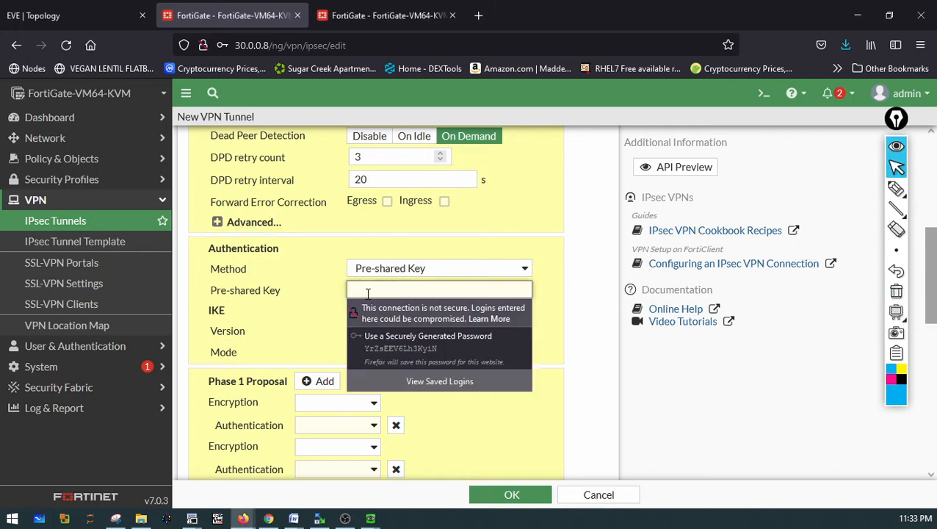
text(••••••)
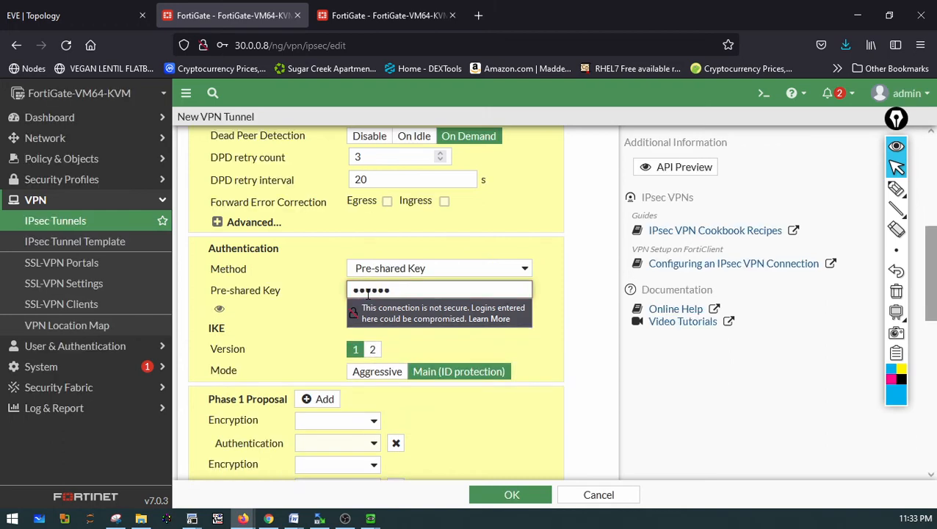
click(321, 306)
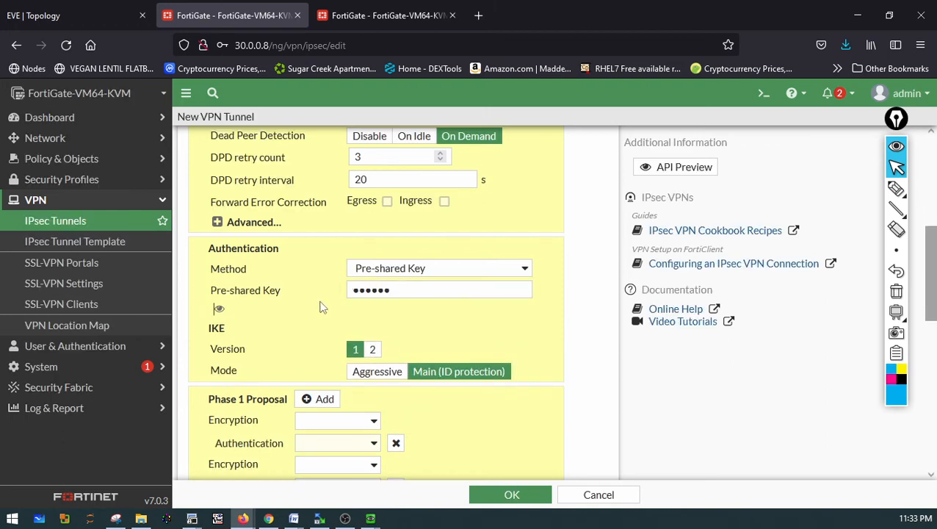
Review the Phase 1 proposal encryption and authentication pairs and the Diffie-Hellman groups
scroll(444, 355, down, 5)
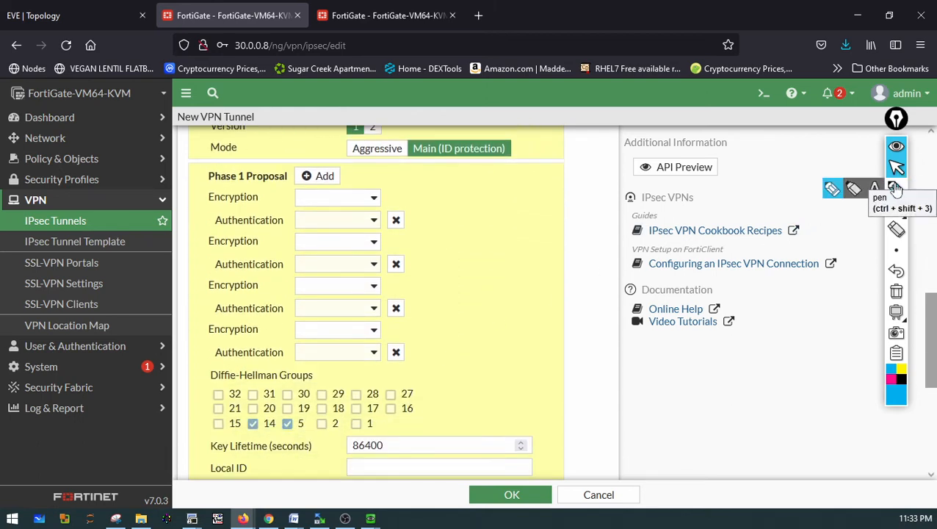
click(895, 189)
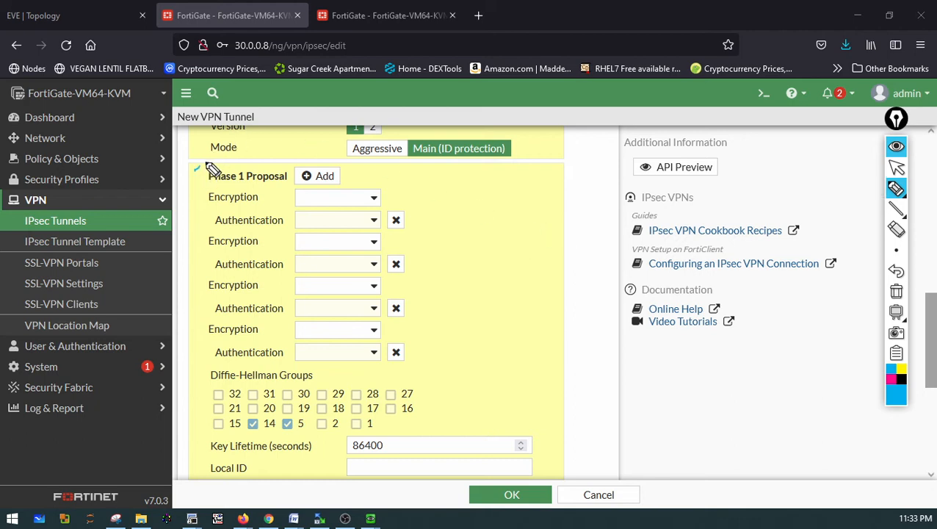
mouse_move(208, 165)
mouse_down()
mouse_move(443, 202)
mouse_move(443, 376)
mouse_move(545, 464)
mouse_move(526, 490)
mouse_up()
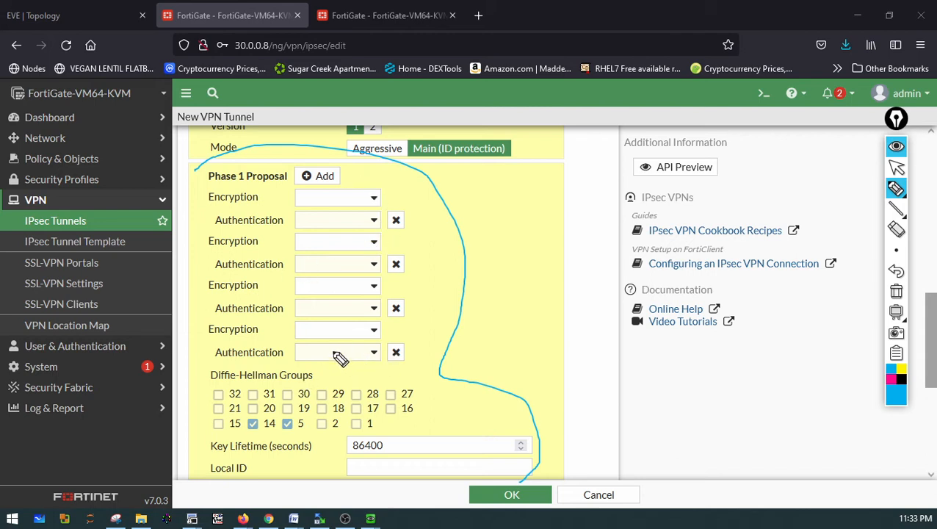
mouse_move(334, 346)
mouse_down()
mouse_move(309, 326)
mouse_move(386, 287)
mouse_move(317, 247)
mouse_up()
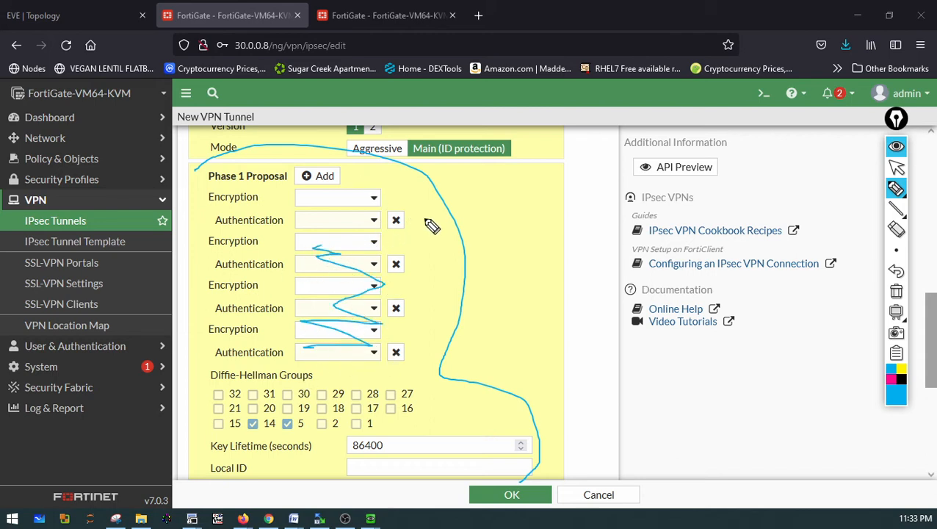
mouse_move(413, 196)
mouse_down()
mouse_move(430, 208)
mouse_move(440, 191)
mouse_up()
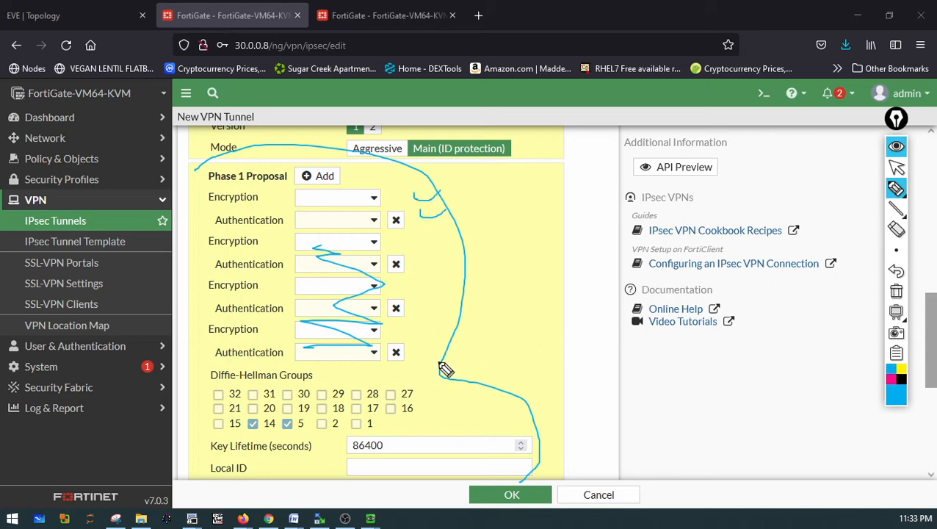
mouse_move(278, 416)
mouse_down()
mouse_move(315, 417)
mouse_move(276, 439)
mouse_up()
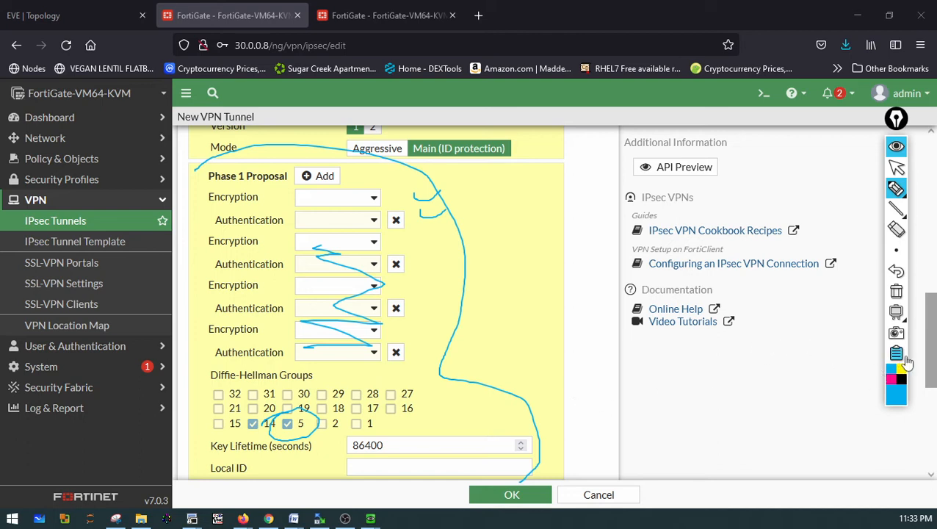
click(905, 296)
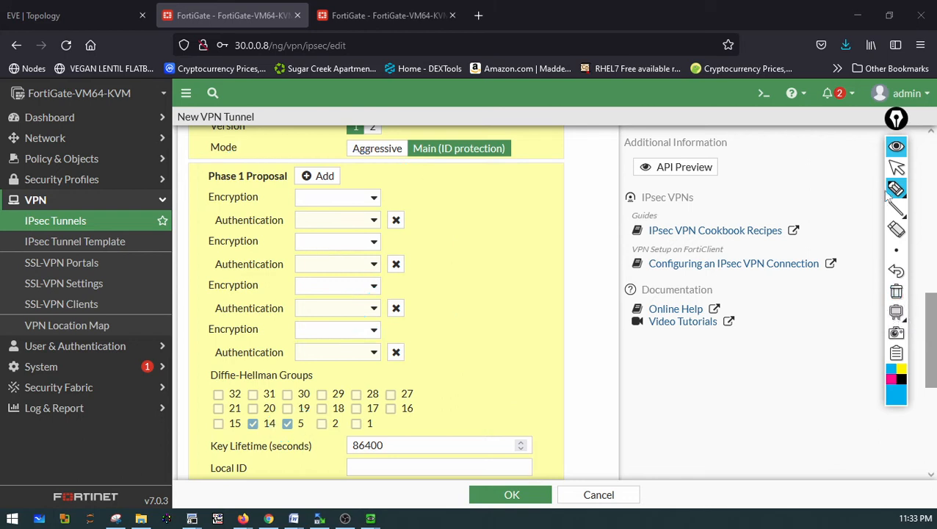
click(896, 169)
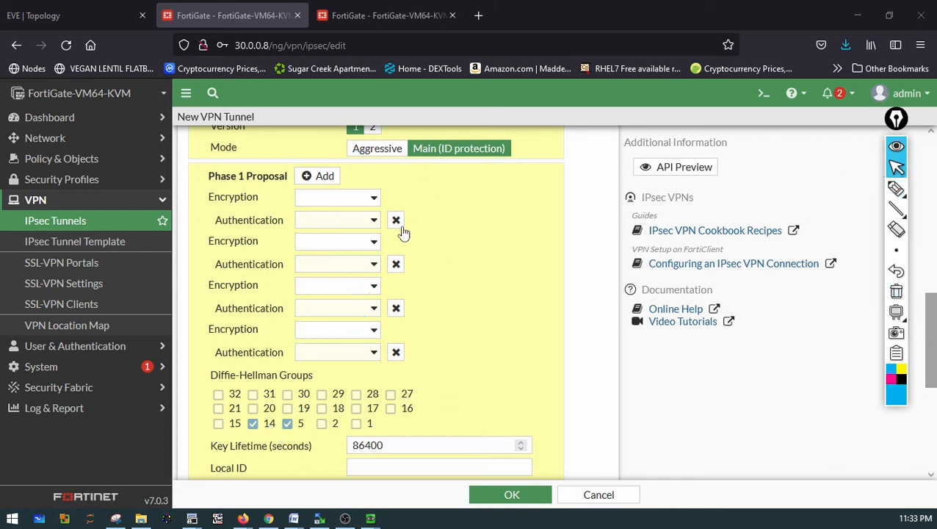
Remove three of the four Phase 1 proposal encryption and authentication pairs
click(395, 353)
click(396, 308)
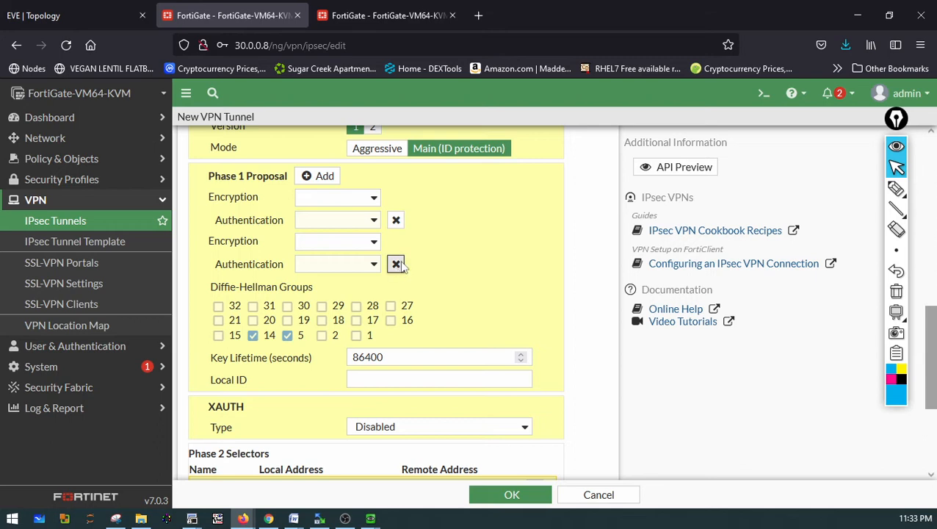
click(397, 264)
Set the remaining Phase 1 proposal to DES with SHA1 and keep only Diffie-Hellman group 5
click(375, 199)
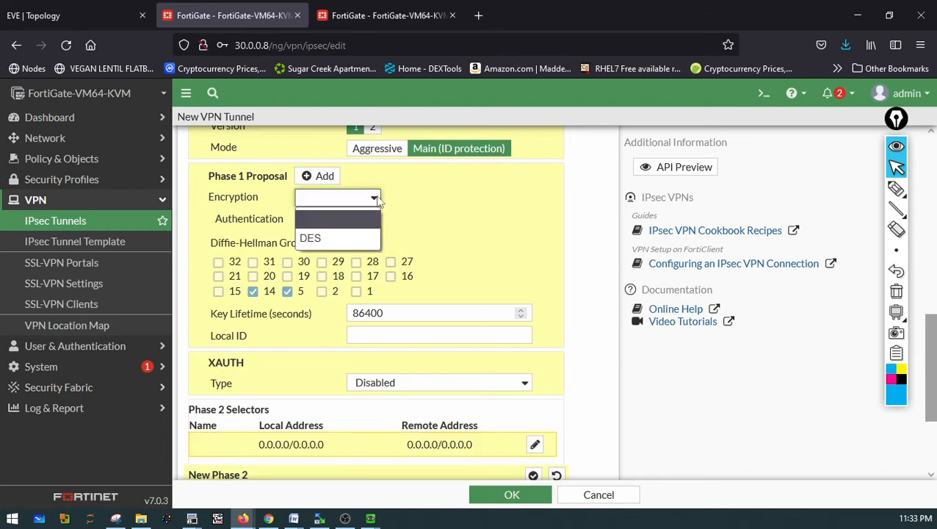
click(333, 239)
click(336, 220)
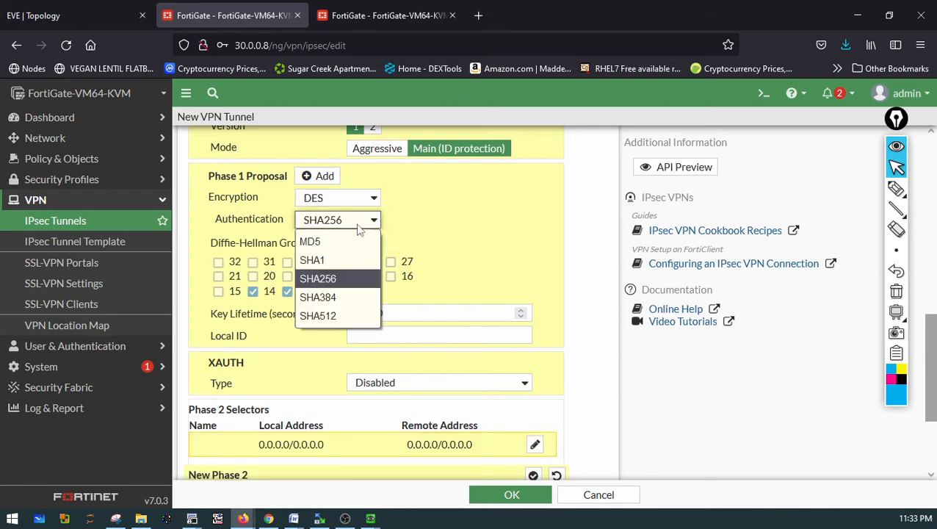
click(327, 260)
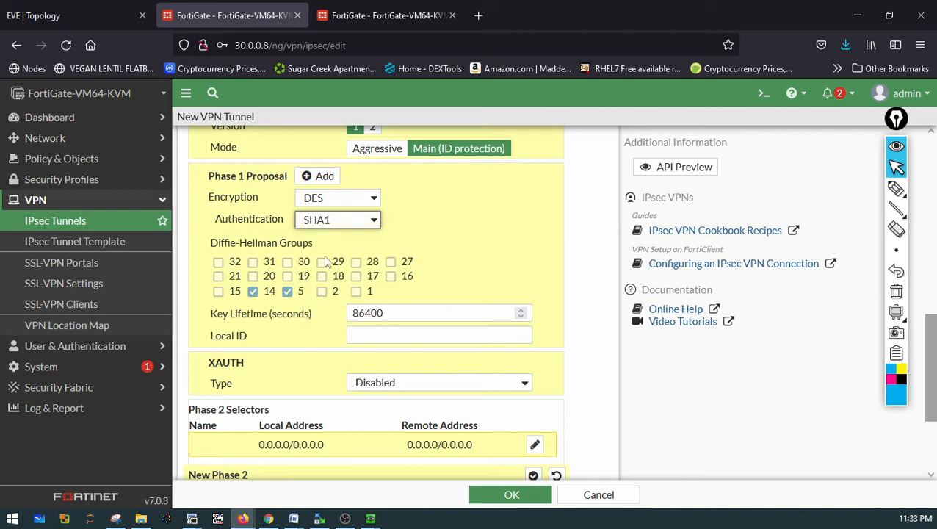
click(253, 296)
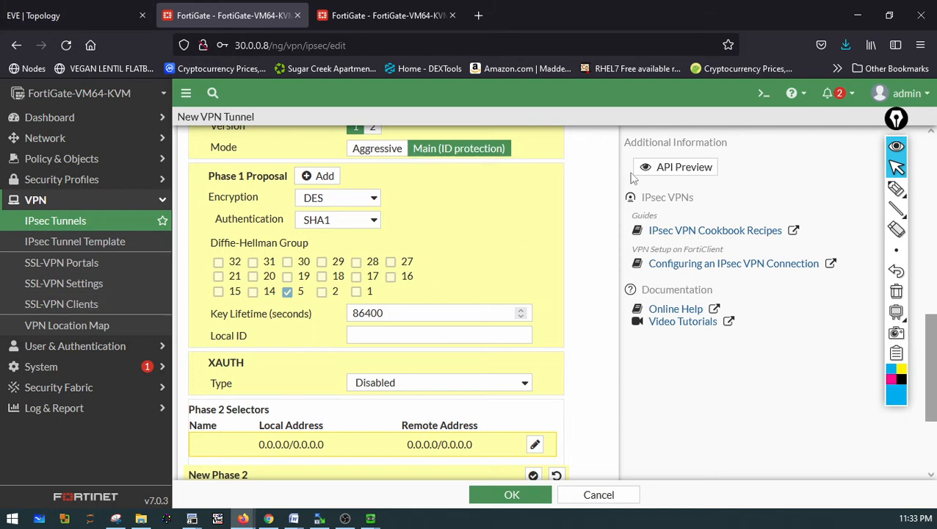
Name the Phase 2 selector Phase2
scroll(402, 307, down, 2)
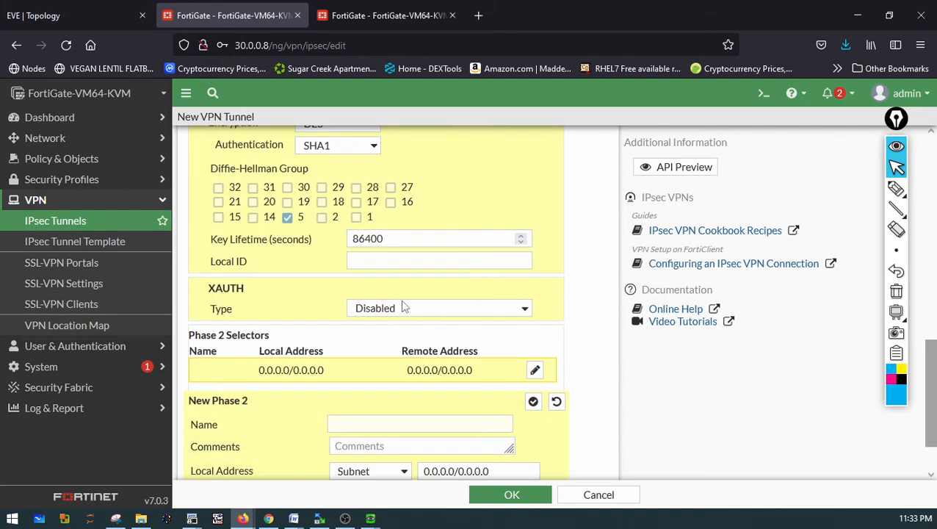
scroll(402, 307, down, 2)
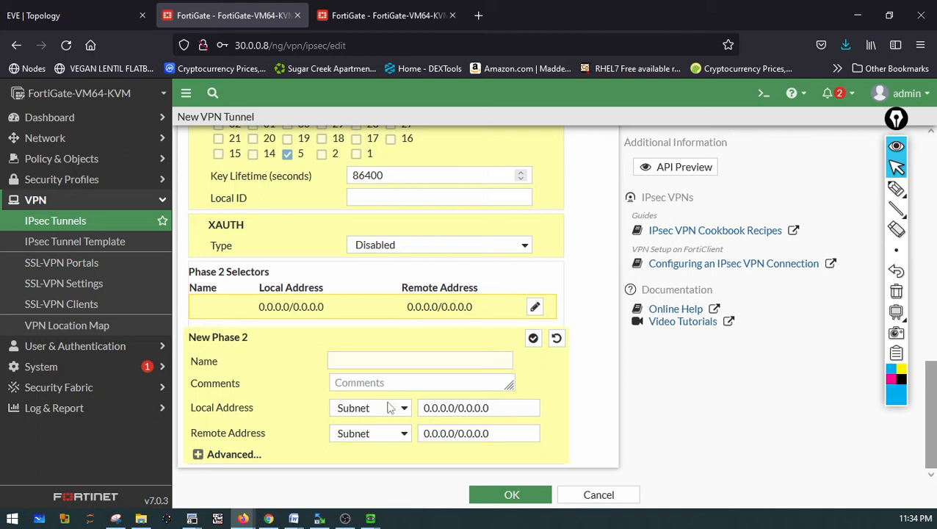
click(362, 365)
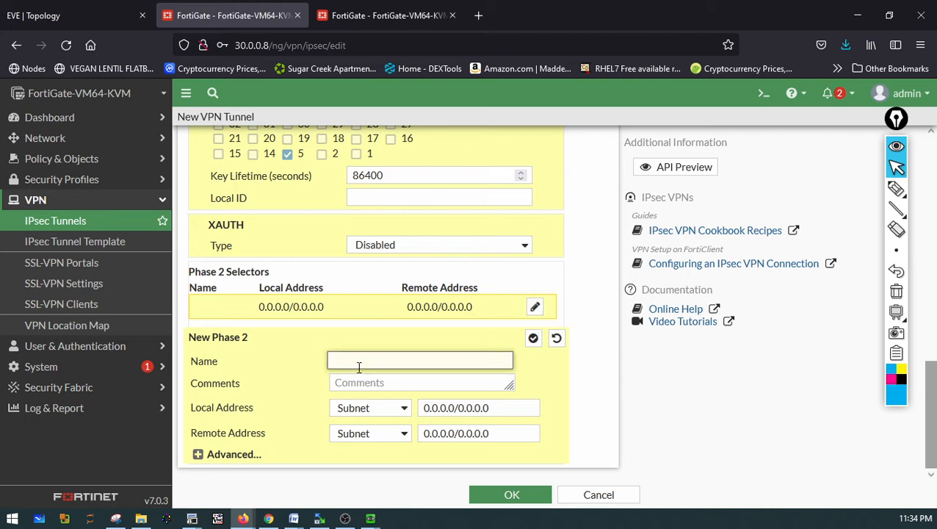
text(h)
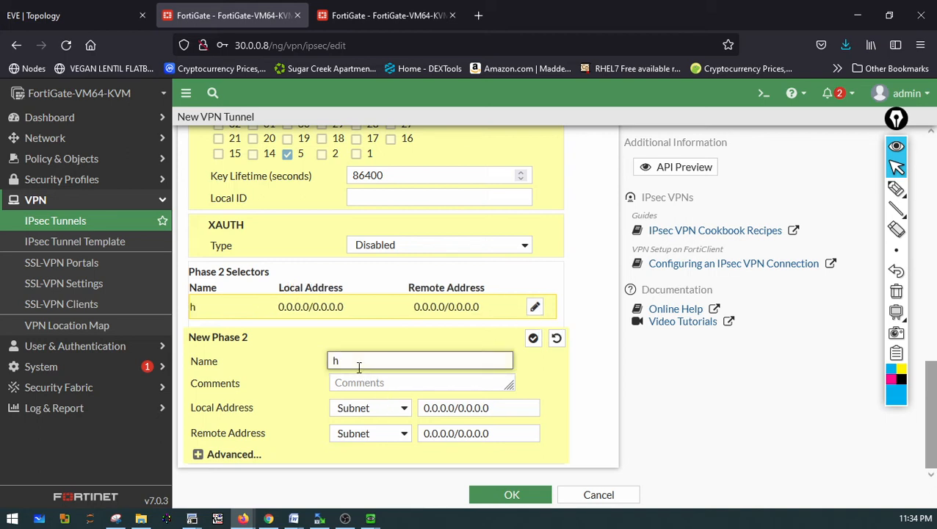
key(BackSpace)
text({P)
key(BackSpace)
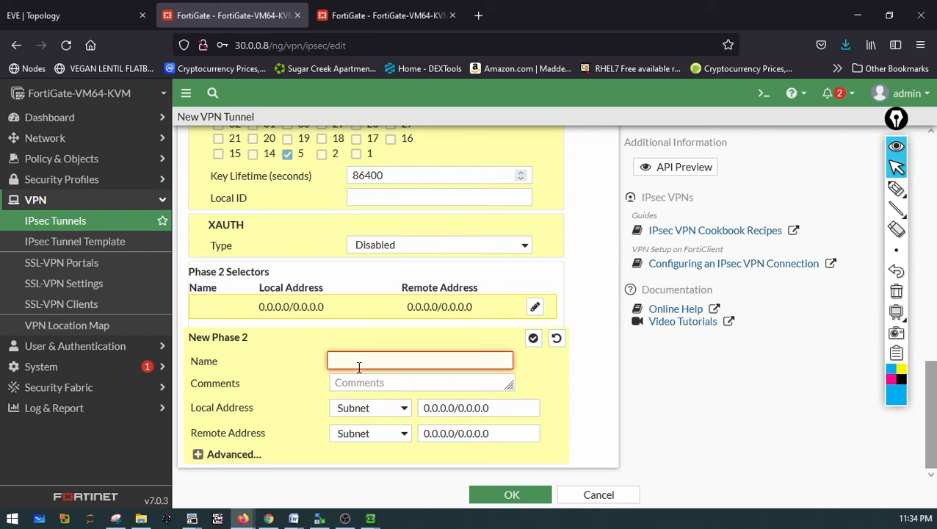
text(P)
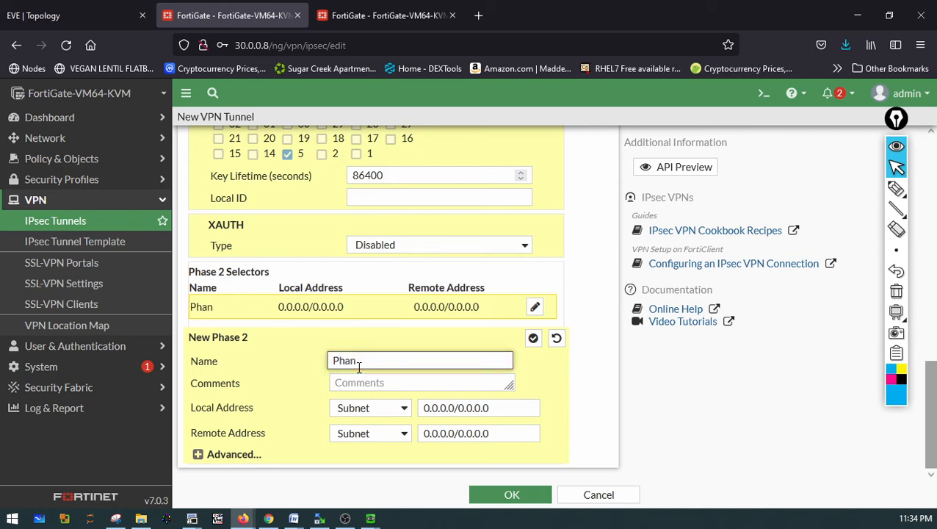
text(hase2)
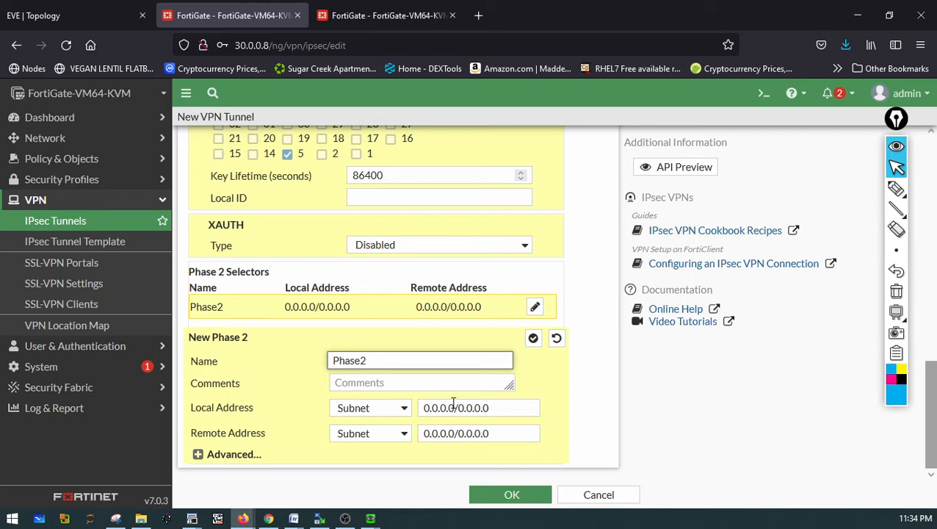
Examine the Site-A and Site-B LAN subnets on the lab topology
drag(451, 408, 426, 417)
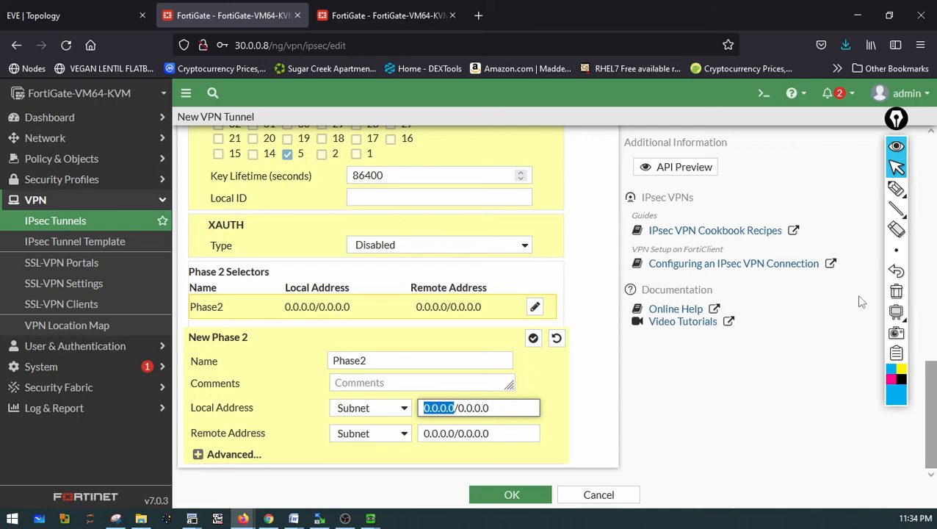
click(32, 16)
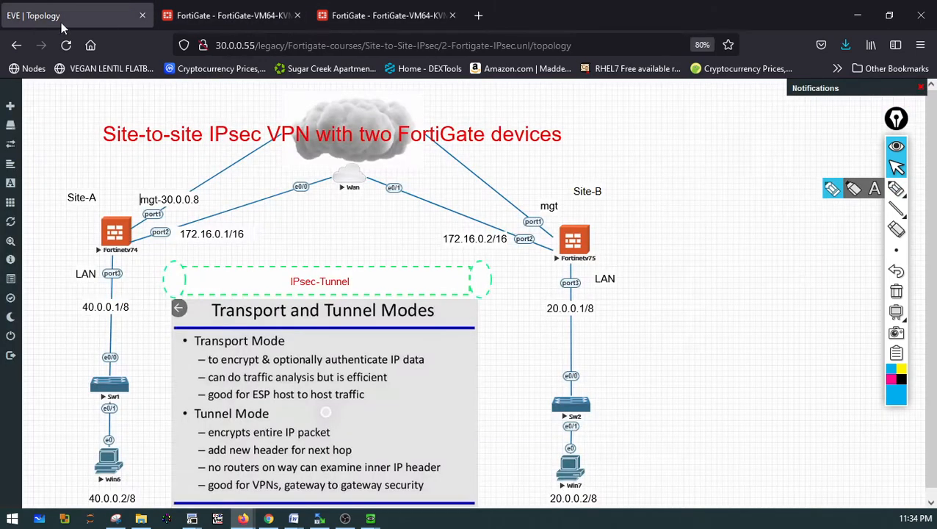
click(832, 189)
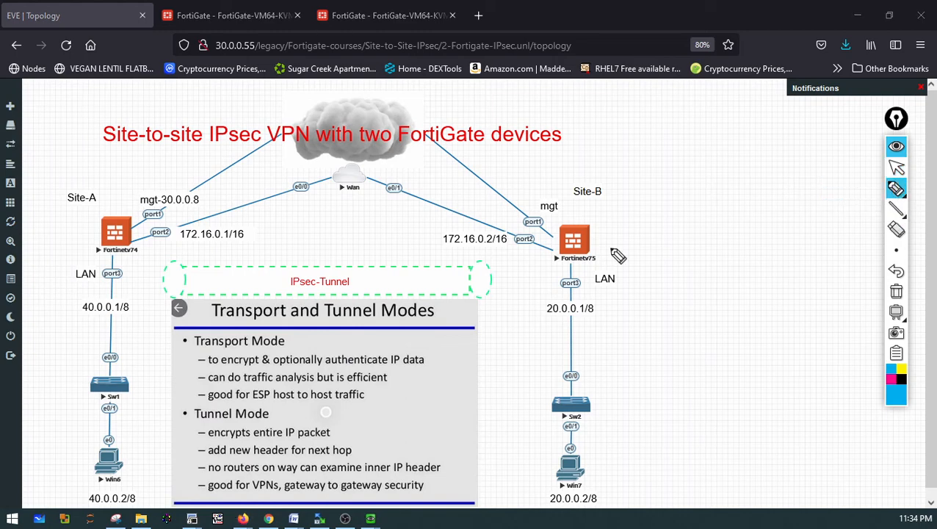
mouse_move(150, 488)
mouse_down()
mouse_move(73, 477)
mouse_move(97, 520)
mouse_move(150, 462)
mouse_up()
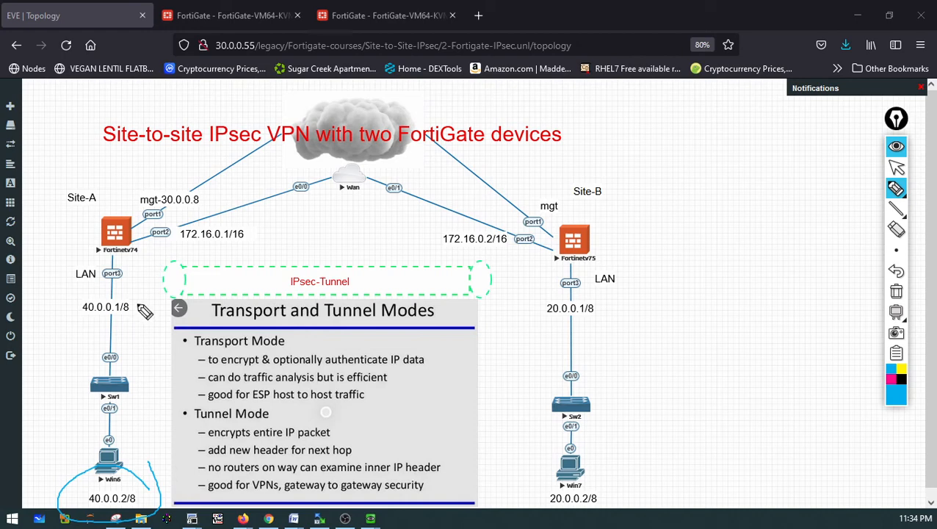
mouse_move(138, 304)
mouse_down()
mouse_move(83, 293)
mouse_move(31, 440)
mouse_move(94, 519)
mouse_move(154, 471)
mouse_move(149, 302)
mouse_move(96, 329)
mouse_move(136, 322)
mouse_up()
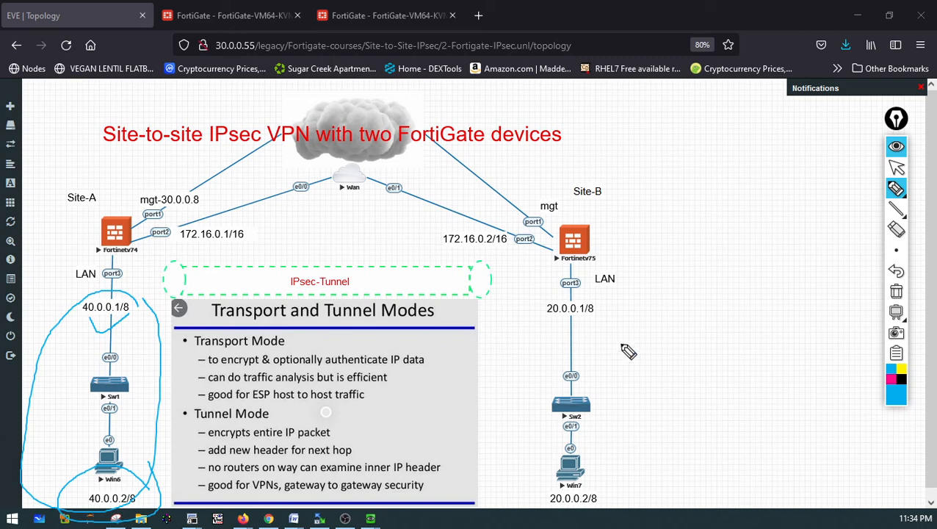
mouse_move(529, 301)
mouse_down()
mouse_move(606, 273)
mouse_move(643, 464)
mouse_move(536, 523)
mouse_move(562, 303)
mouse_move(644, 308)
mouse_up()
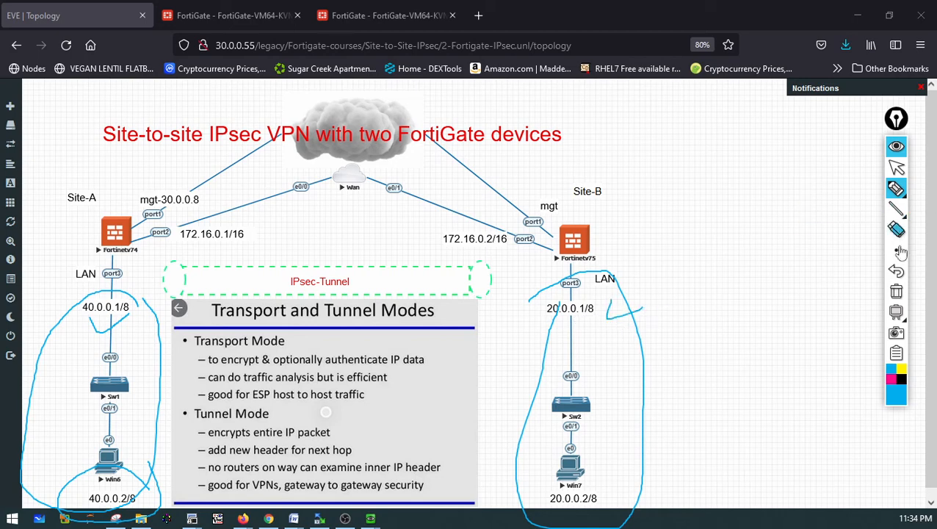
click(895, 293)
click(896, 167)
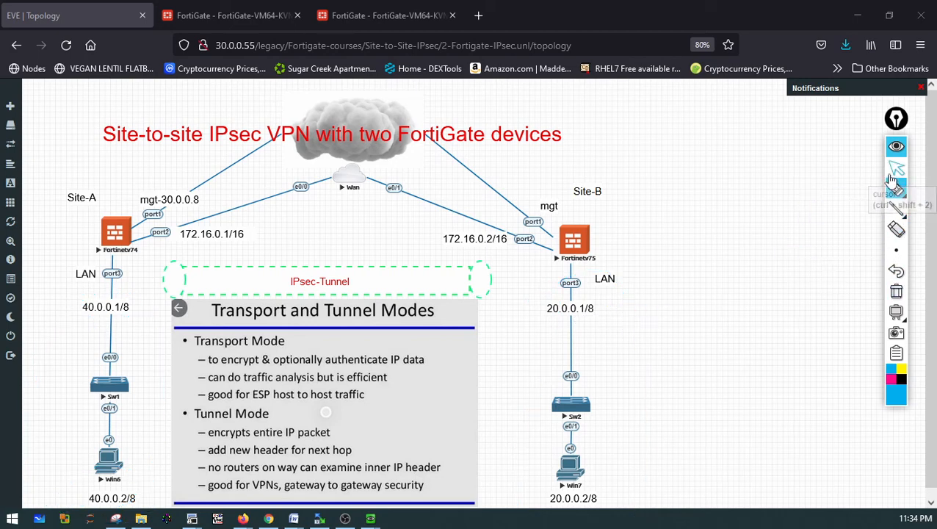
click(273, 16)
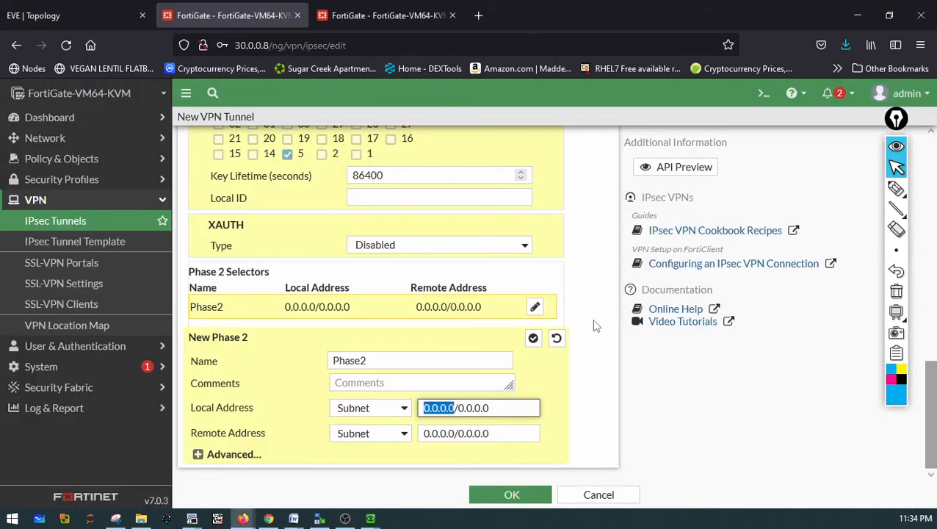
Set the Phase 2 local address subnet to 40.0.0.0/8
text(40.0.0)
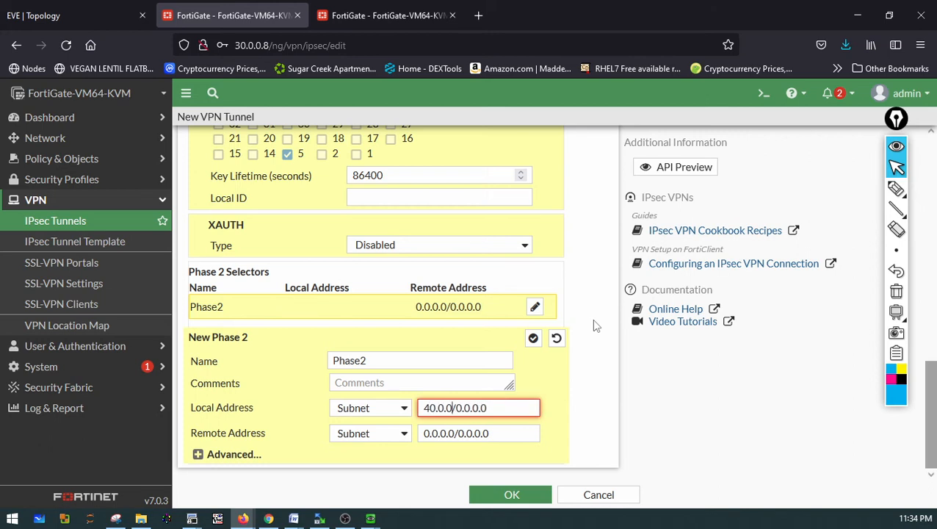
text(0)
key(BackSpace)
text(.0)
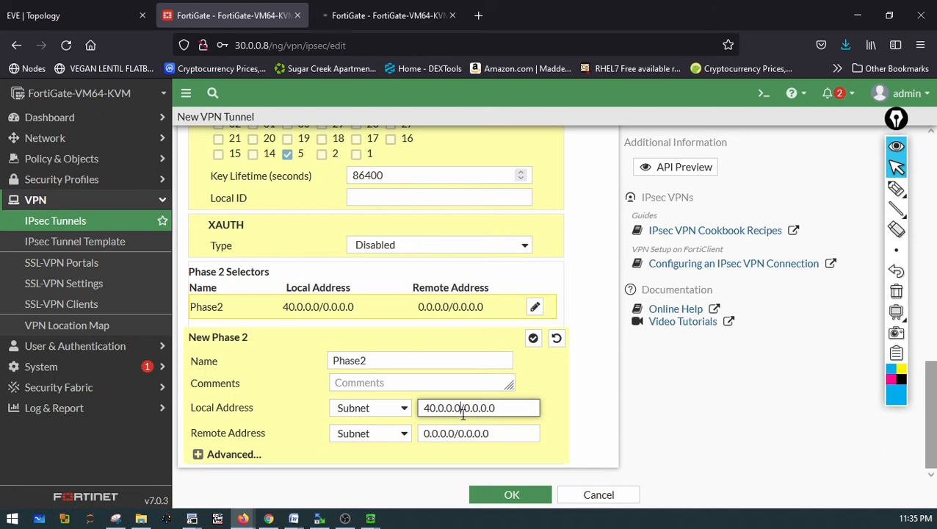
drag(465, 408, 487, 409)
text(8)
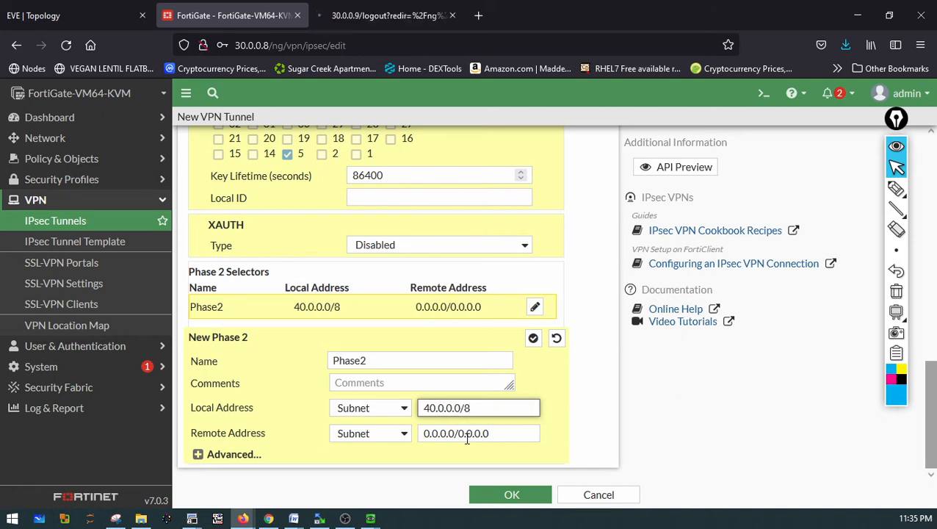
Set the Phase 2 remote address subnet to 20.0.0.0/8
drag(456, 433, 423, 433)
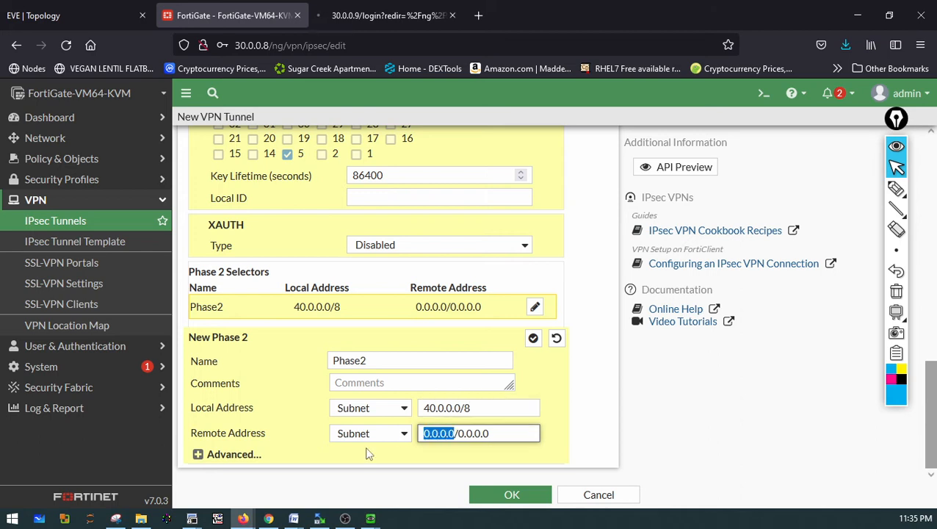
text(20.0.0.0)
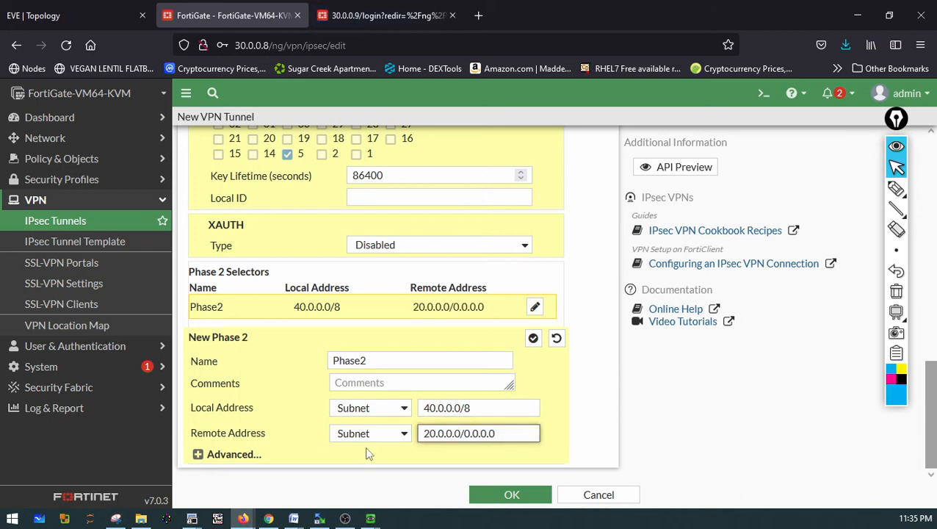
text(/)
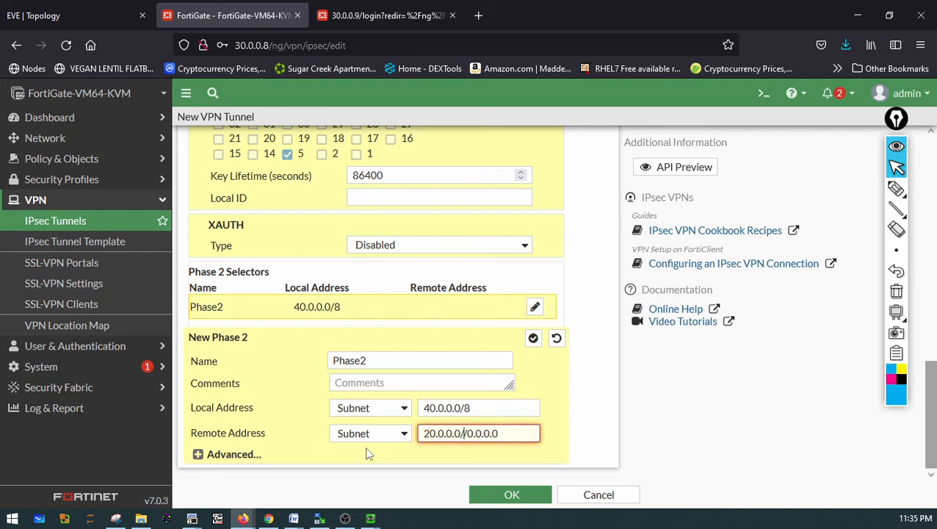
text(8)
key(Delete)
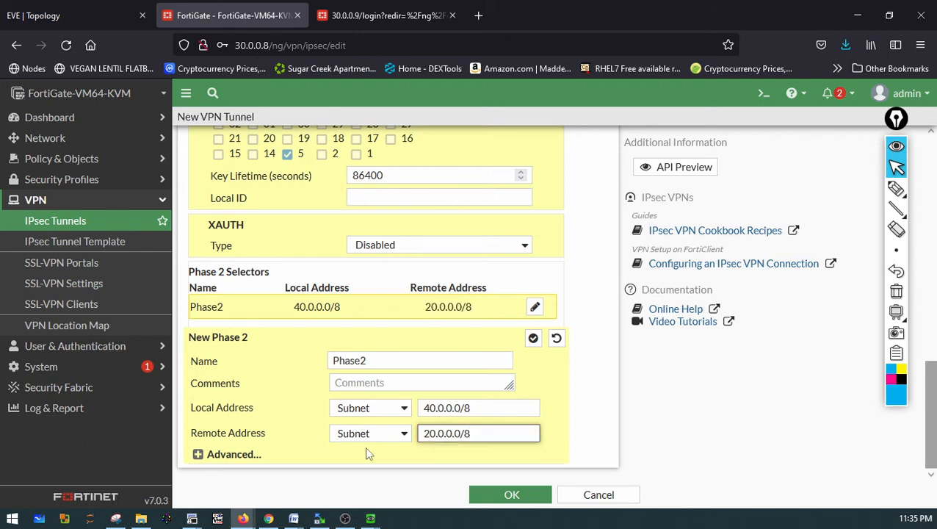
Expand the Phase 2 advanced options, then save the new VPN tunnel
click(212, 458)
scroll(460, 419, down, 3)
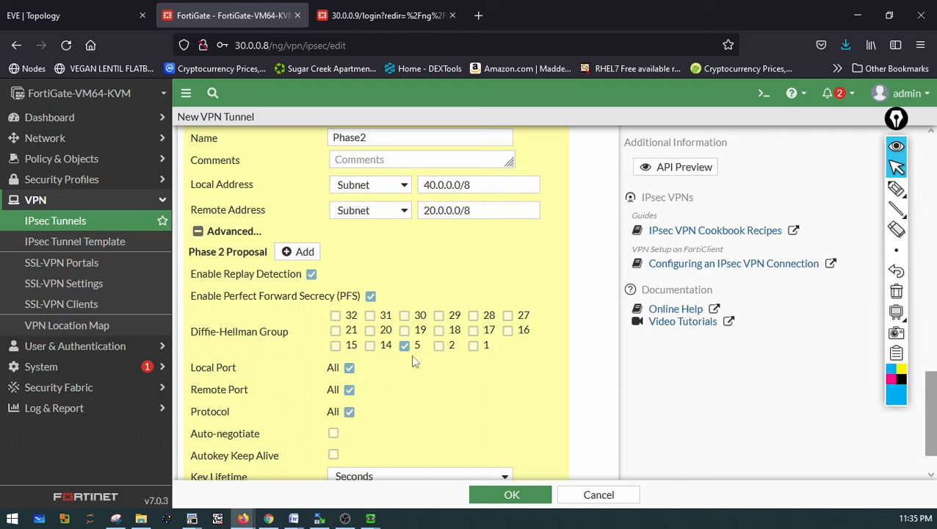
scroll(457, 365, down, 1)
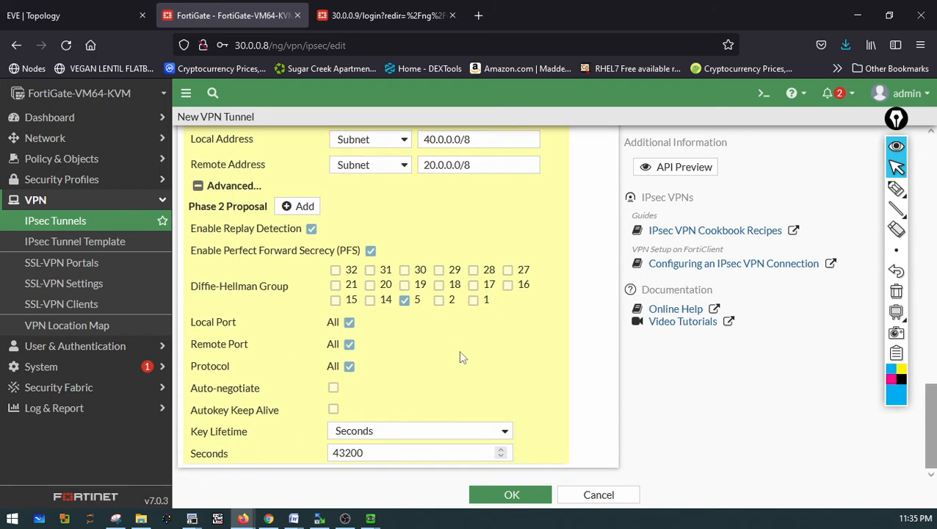
click(504, 494)
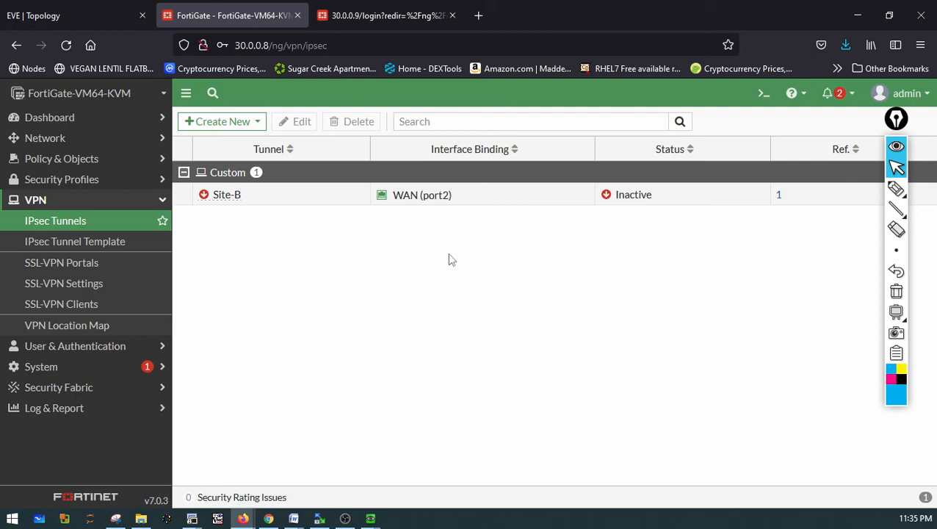
click(898, 192)
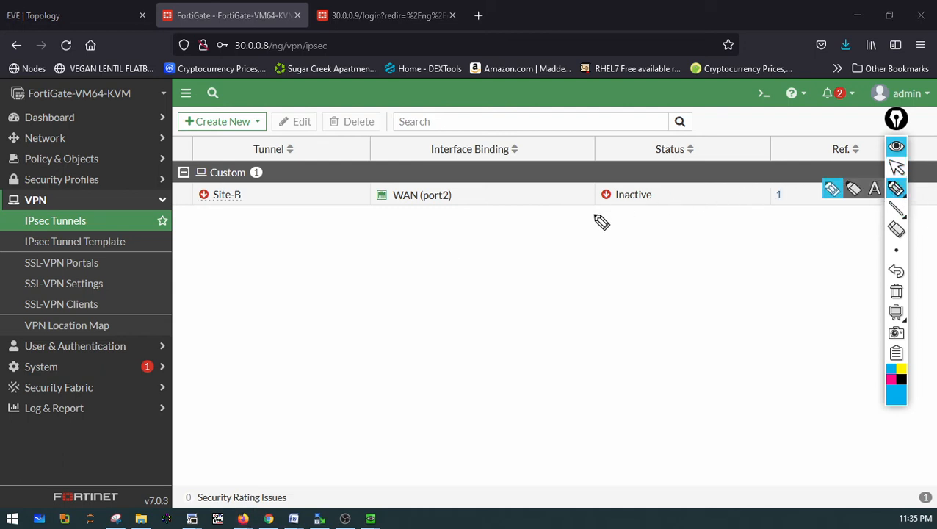
mouse_move(387, 229)
mouse_down()
mouse_move(411, 235)
mouse_move(401, 251)
mouse_move(417, 257)
mouse_move(470, 262)
mouse_move(507, 250)
mouse_move(506, 268)
mouse_move(591, 255)
mouse_up()
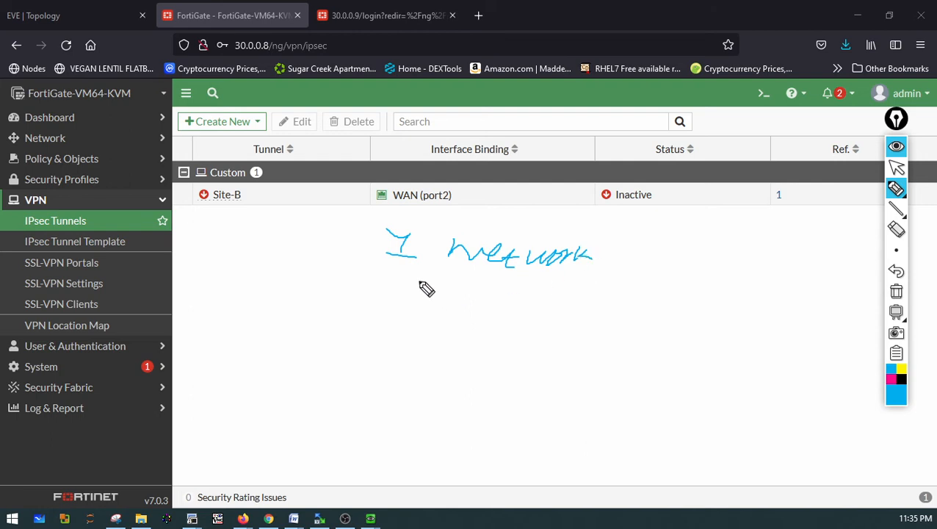
mouse_move(389, 277)
mouse_down()
mouse_move(398, 273)
mouse_move(394, 290)
mouse_move(562, 295)
mouse_up()
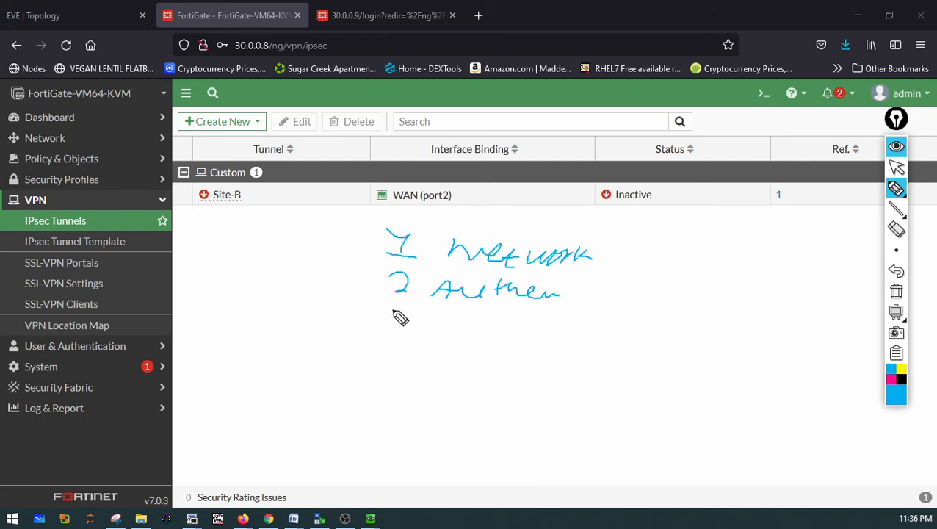
mouse_move(393, 311)
mouse_down()
mouse_move(418, 309)
mouse_move(392, 324)
mouse_move(446, 315)
mouse_move(512, 331)
mouse_up()
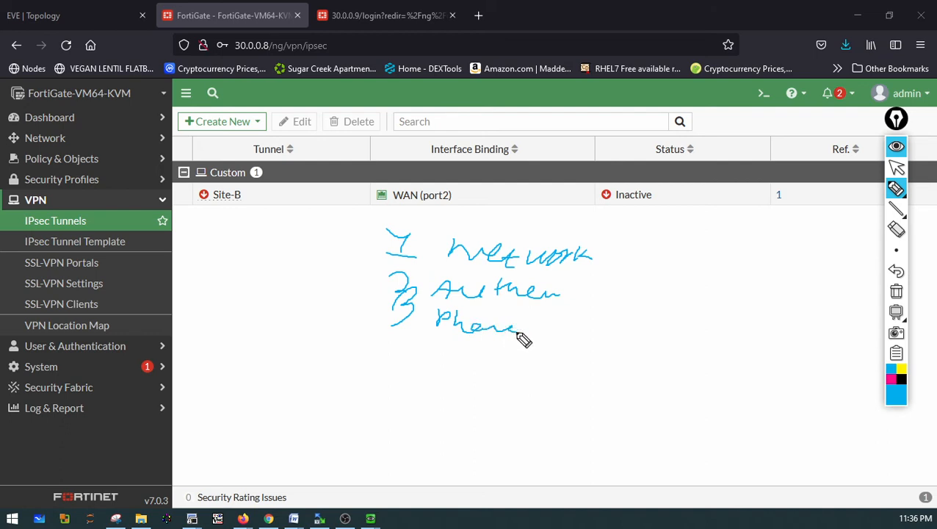
mouse_move(643, 296)
mouse_down()
mouse_move(638, 317)
mouse_move(652, 302)
mouse_move(774, 289)
mouse_move(782, 297)
mouse_move(784, 283)
mouse_move(771, 280)
mouse_up()
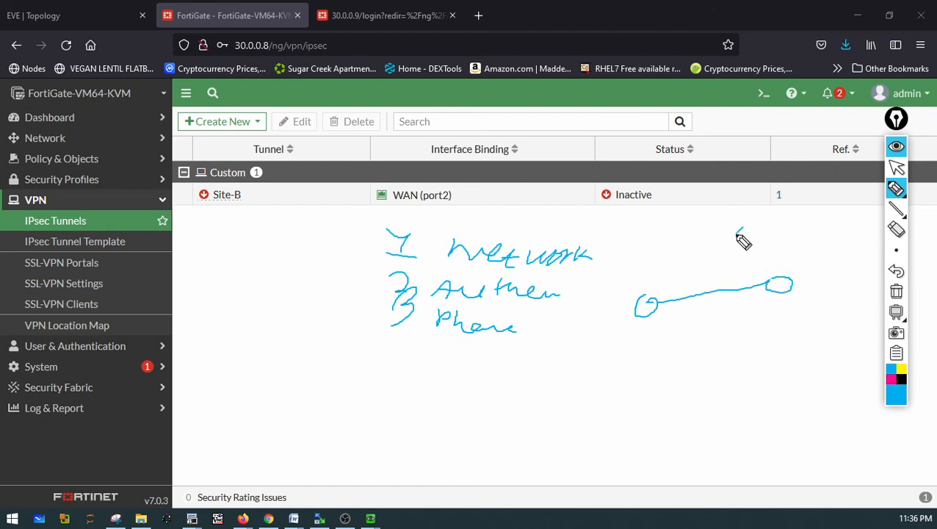
mouse_move(743, 227)
mouse_down()
mouse_move(718, 262)
mouse_move(721, 283)
mouse_move(731, 262)
mouse_up()
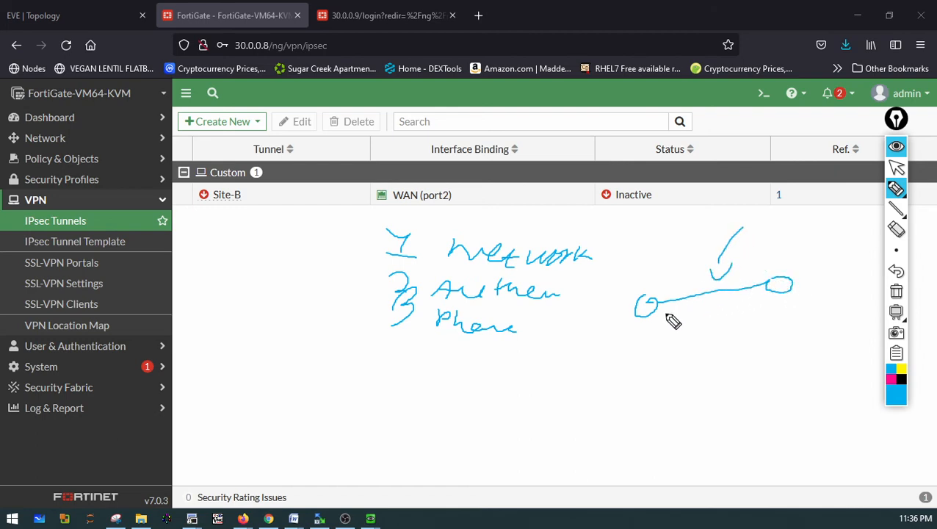
mouse_move(665, 306)
mouse_down()
mouse_move(659, 312)
mouse_move(764, 297)
mouse_move(679, 323)
mouse_move(675, 339)
mouse_move(747, 314)
mouse_move(786, 323)
mouse_move(704, 344)
mouse_up()
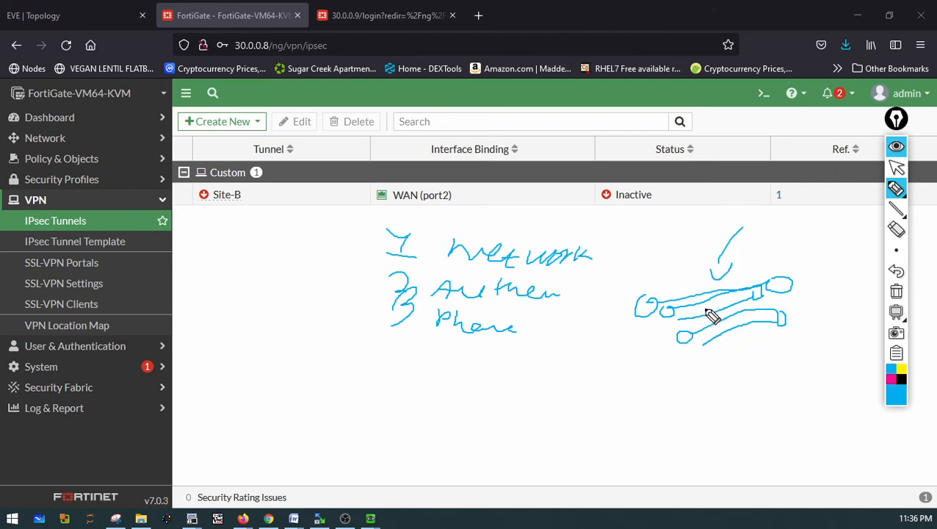
drag(691, 310, 716, 298)
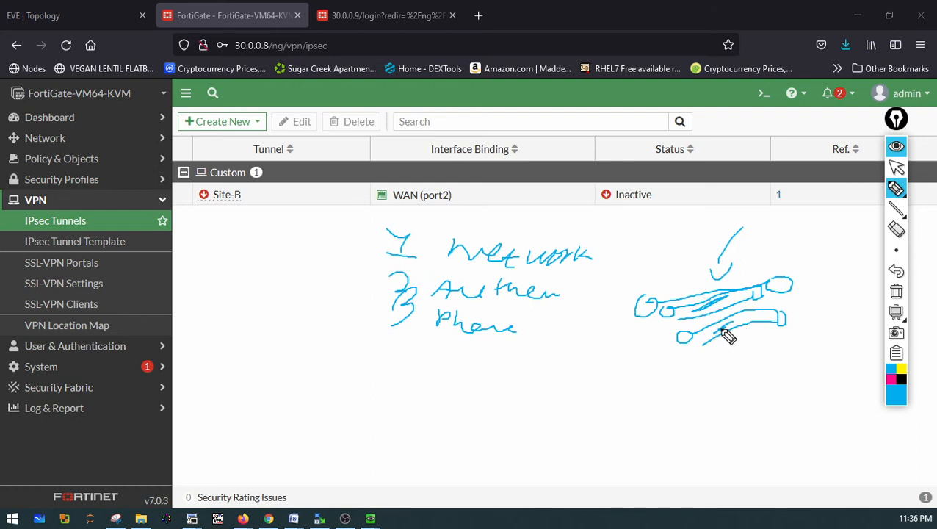
drag(527, 321, 547, 336)
mouse_move(395, 350)
mouse_down()
mouse_move(448, 378)
mouse_move(470, 357)
mouse_move(506, 376)
mouse_move(552, 365)
mouse_move(566, 376)
mouse_up()
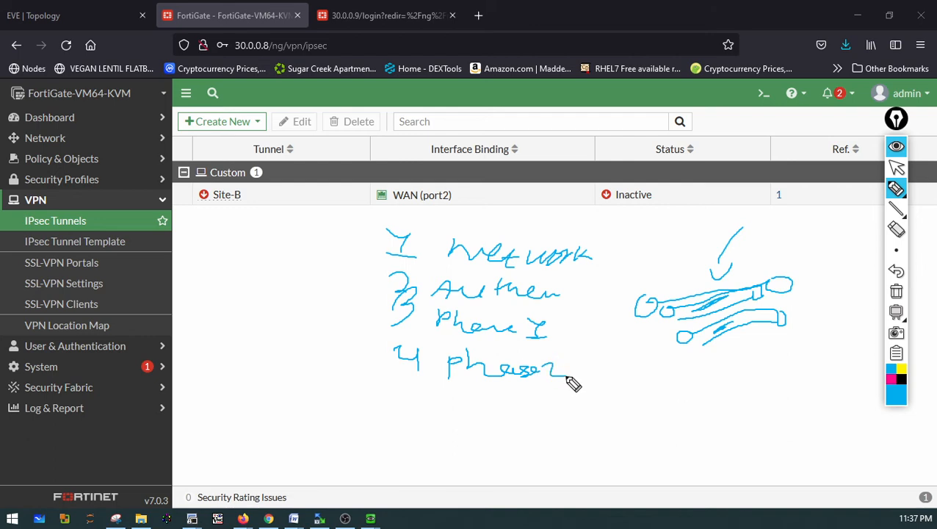
drag(447, 408, 495, 402)
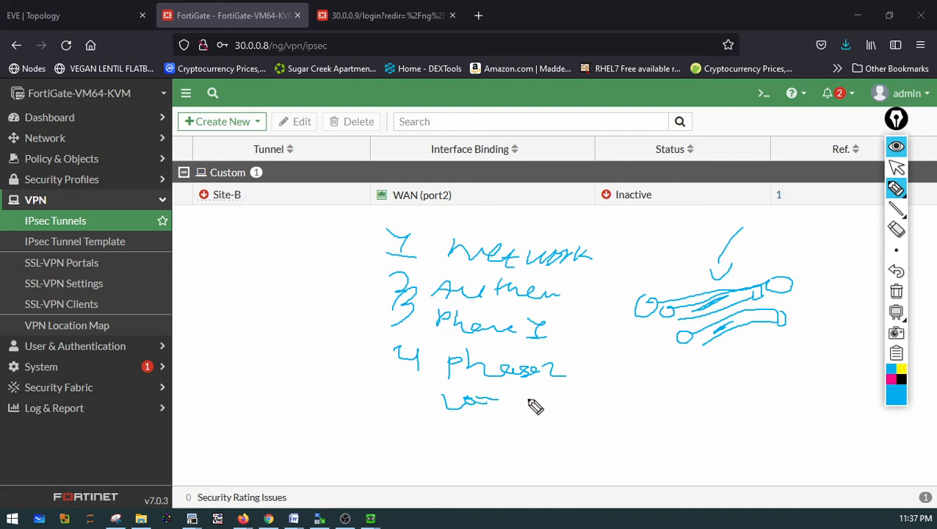
drag(512, 397, 555, 393)
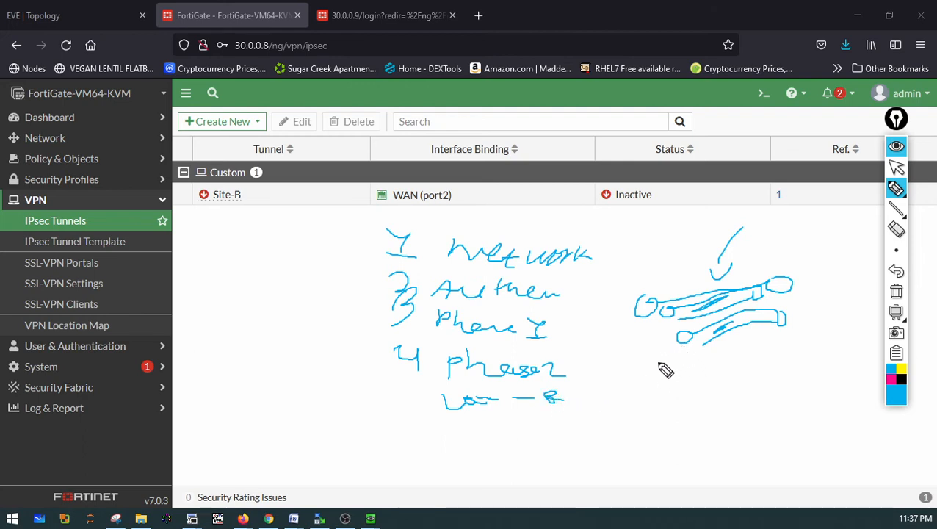
mouse_move(668, 360)
mouse_down()
mouse_move(658, 378)
mouse_move(665, 364)
mouse_move(652, 321)
mouse_up()
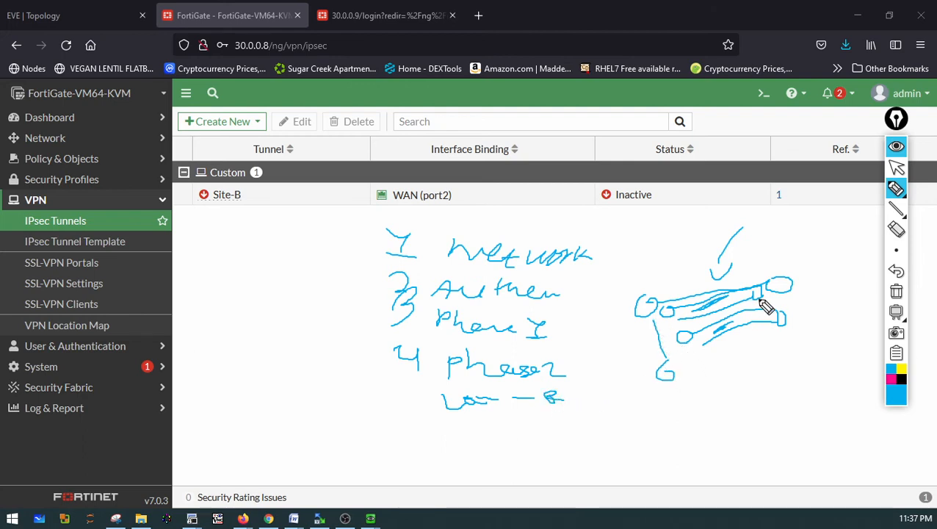
drag(792, 307, 796, 339)
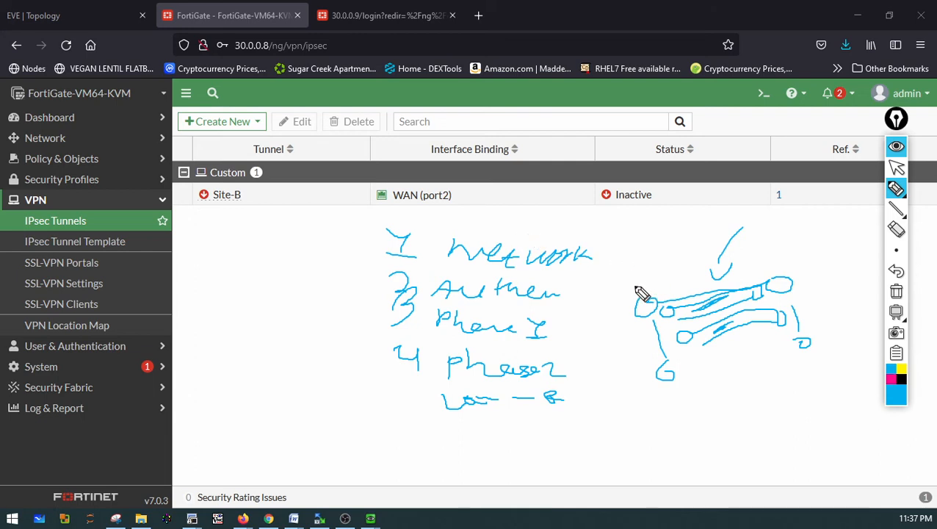
mouse_move(646, 284)
mouse_down()
mouse_move(659, 300)
mouse_move(653, 320)
mouse_move(643, 320)
mouse_move(649, 299)
mouse_up()
mouse_move(769, 272)
mouse_down()
mouse_move(790, 281)
mouse_move(776, 297)
mouse_move(784, 290)
mouse_up()
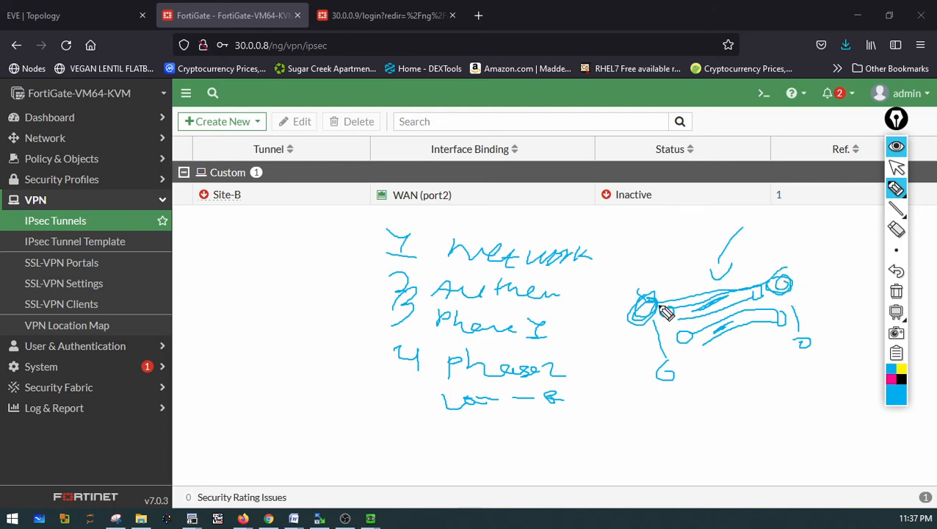
mouse_move(665, 293)
mouse_down()
mouse_move(750, 273)
mouse_move(680, 294)
mouse_move(735, 273)
mouse_move(727, 274)
mouse_up()
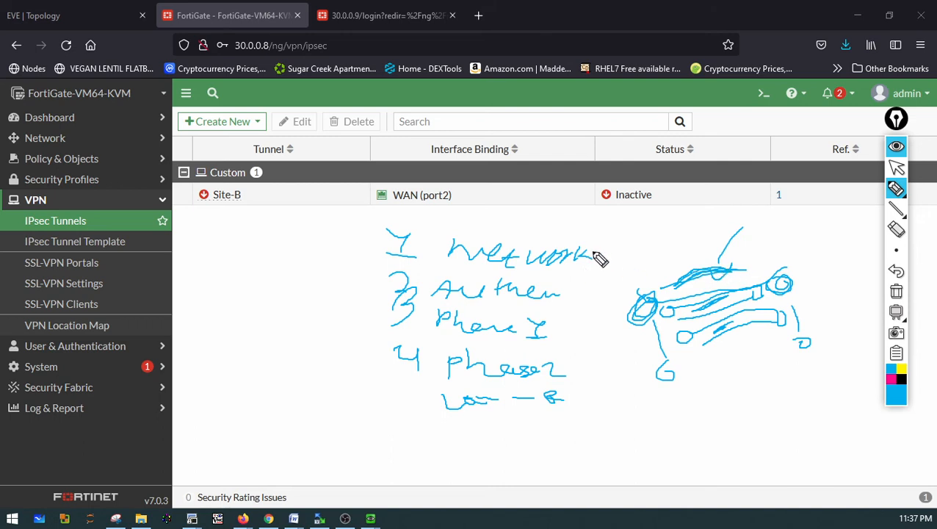
drag(597, 256, 629, 248)
drag(570, 285, 592, 276)
drag(562, 331, 598, 321)
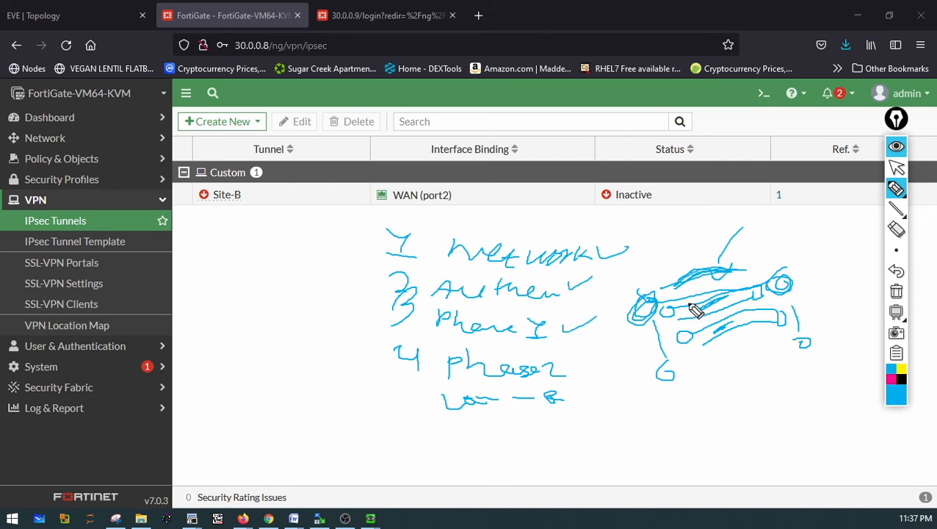
drag(689, 312, 718, 307)
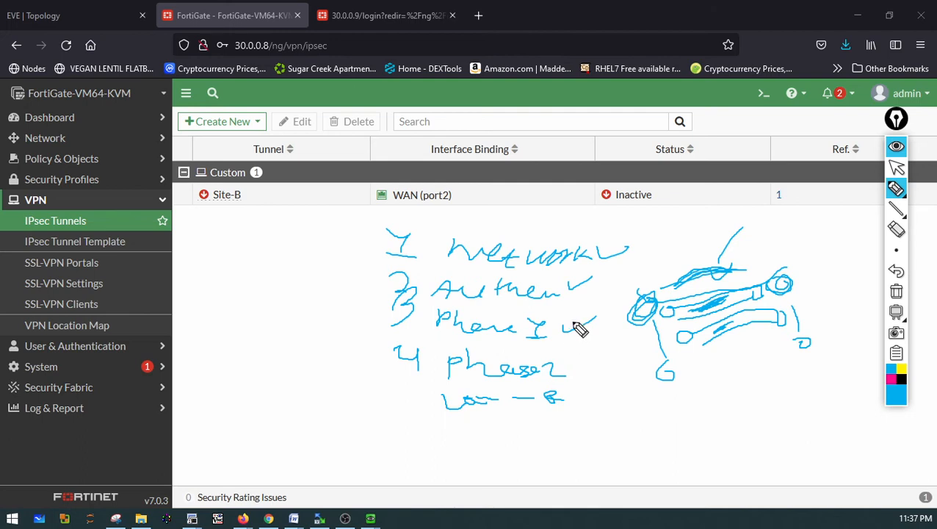
drag(573, 331, 599, 319)
drag(575, 356, 587, 359)
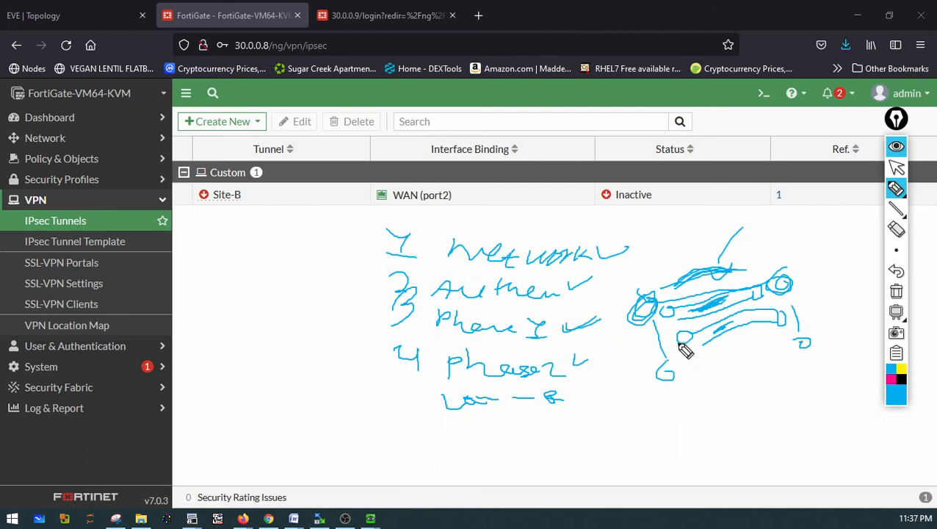
mouse_move(682, 351)
mouse_down()
mouse_move(669, 378)
mouse_move(687, 345)
mouse_up()
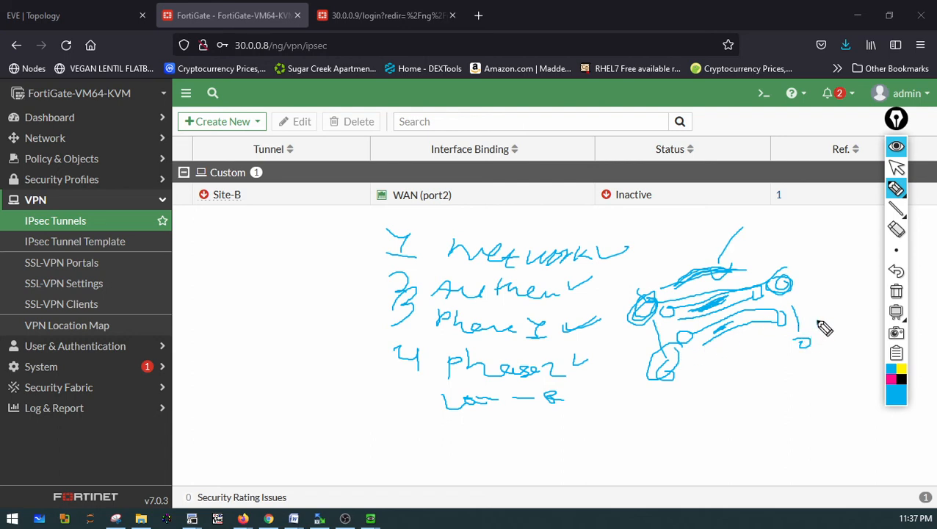
mouse_move(817, 321)
mouse_down()
mouse_move(802, 349)
mouse_move(816, 336)
mouse_move(719, 335)
mouse_move(745, 325)
mouse_move(742, 299)
mouse_move(732, 307)
mouse_up()
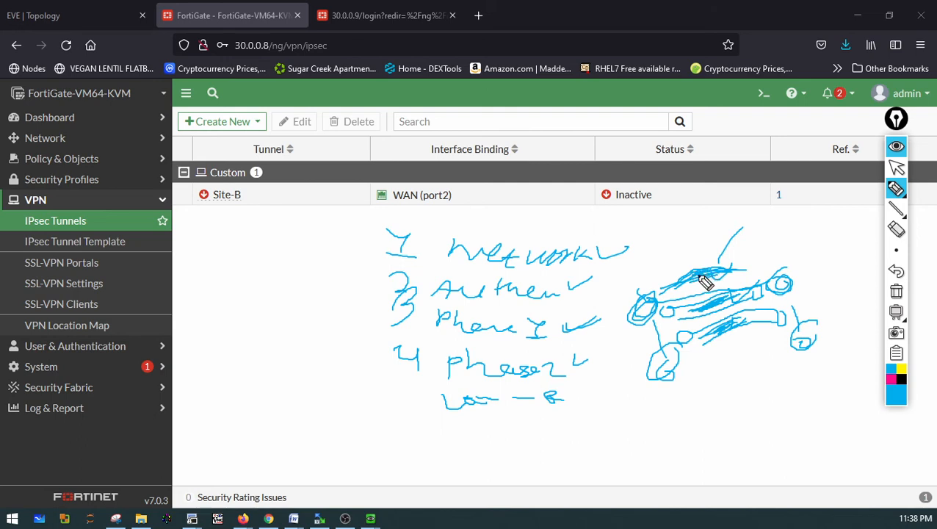
mouse_move(780, 267)
mouse_down()
mouse_move(788, 249)
mouse_move(787, 266)
mouse_up()
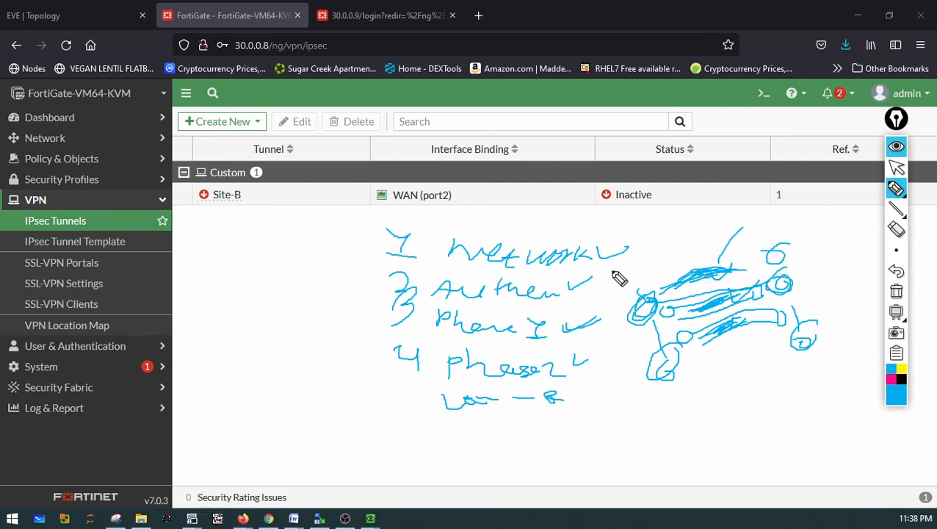
mouse_move(638, 269)
mouse_down()
mouse_move(652, 288)
mouse_move(626, 290)
mouse_move(634, 285)
mouse_up()
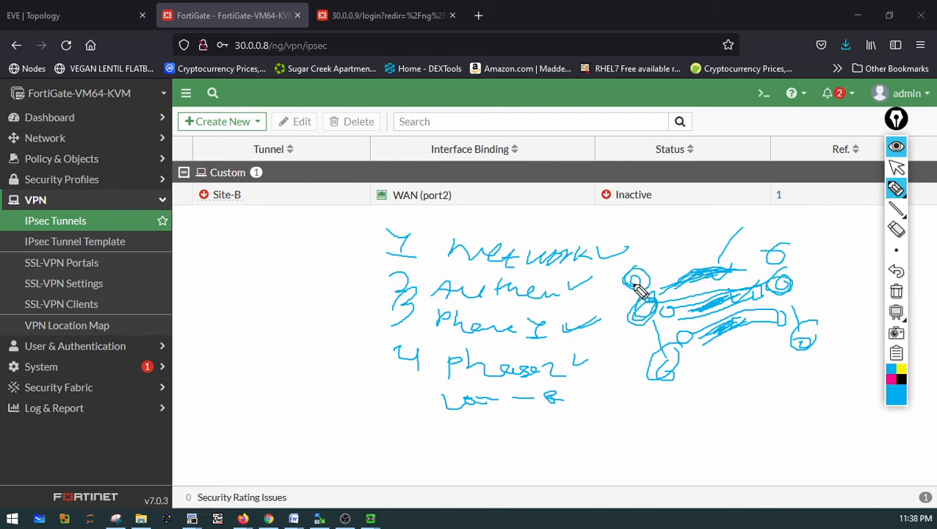
drag(791, 251, 784, 261)
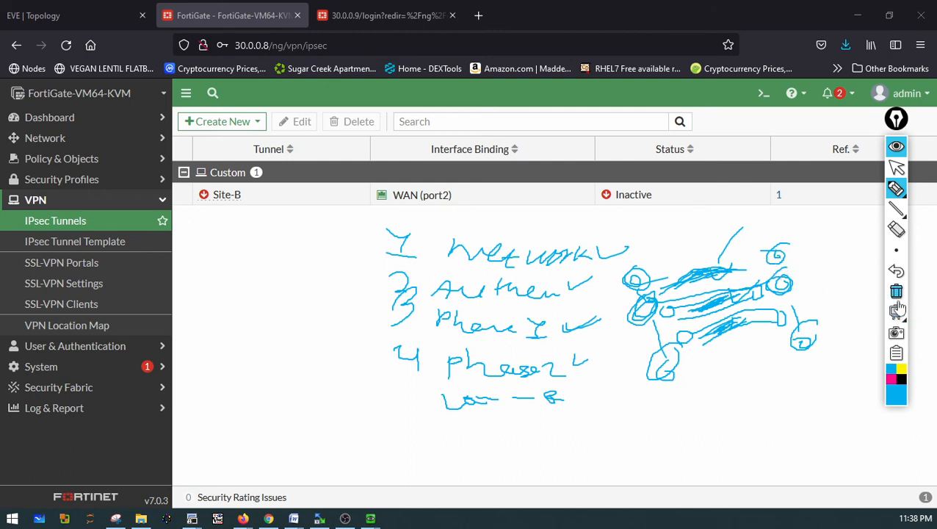
drag(367, 244, 431, 416)
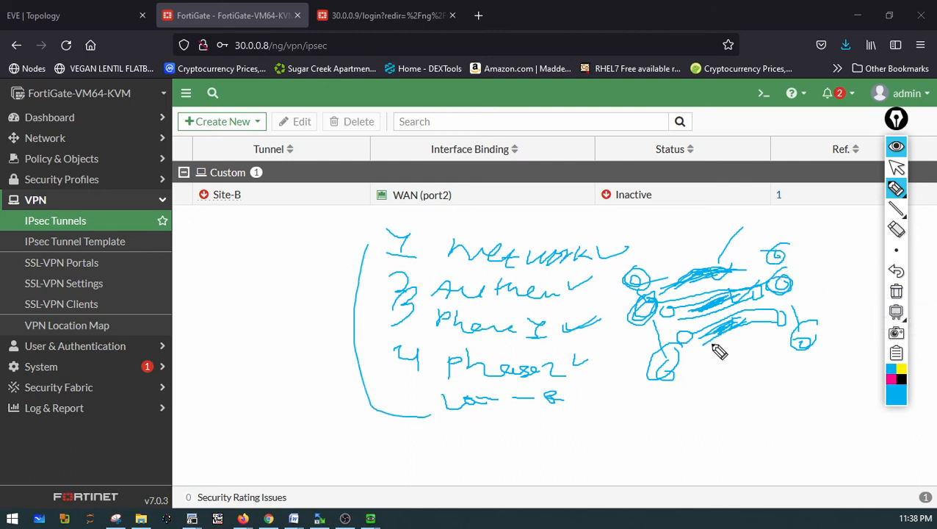
click(895, 292)
click(895, 187)
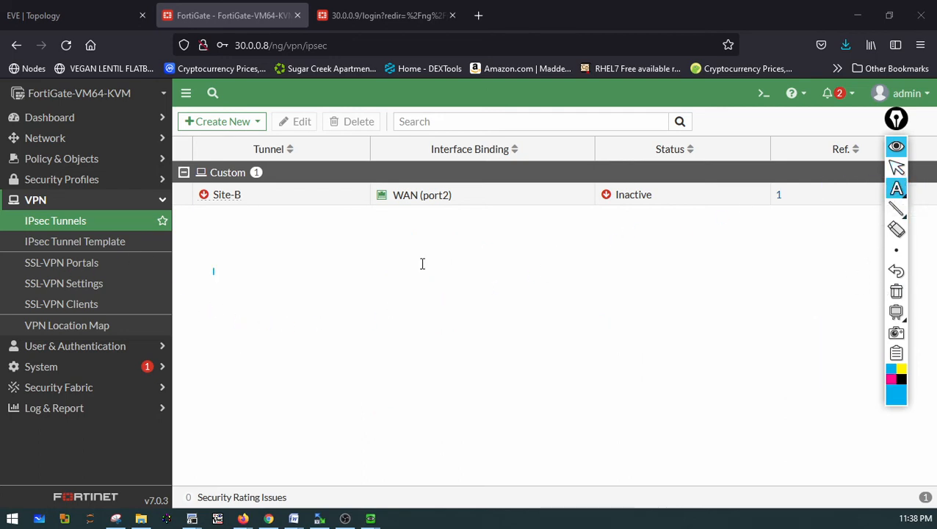
click(895, 188)
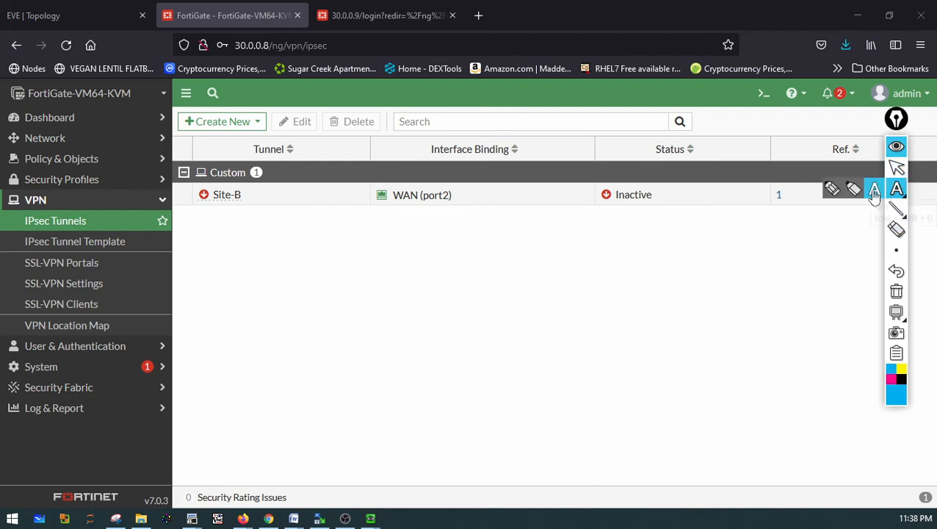
click(832, 191)
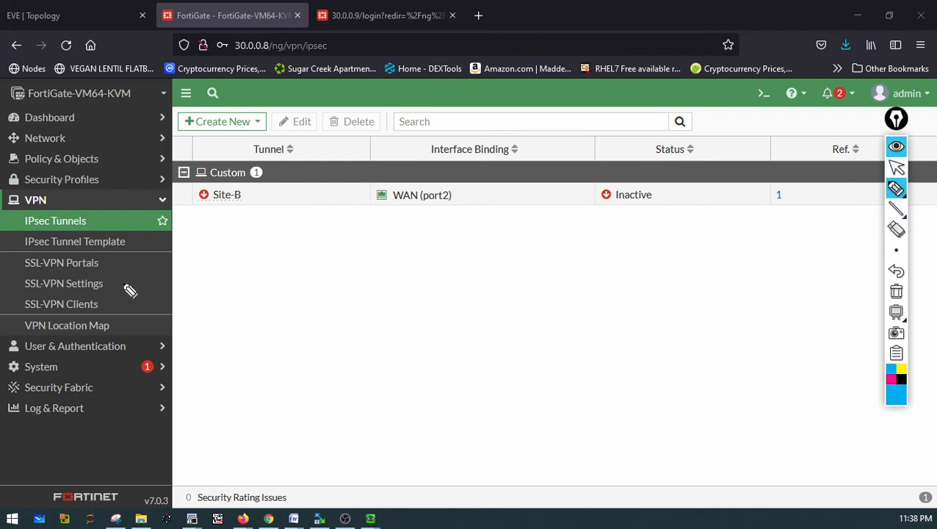
mouse_move(336, 232)
mouse_down()
mouse_move(324, 255)
mouse_move(344, 241)
mouse_up()
drag(714, 226, 677, 227)
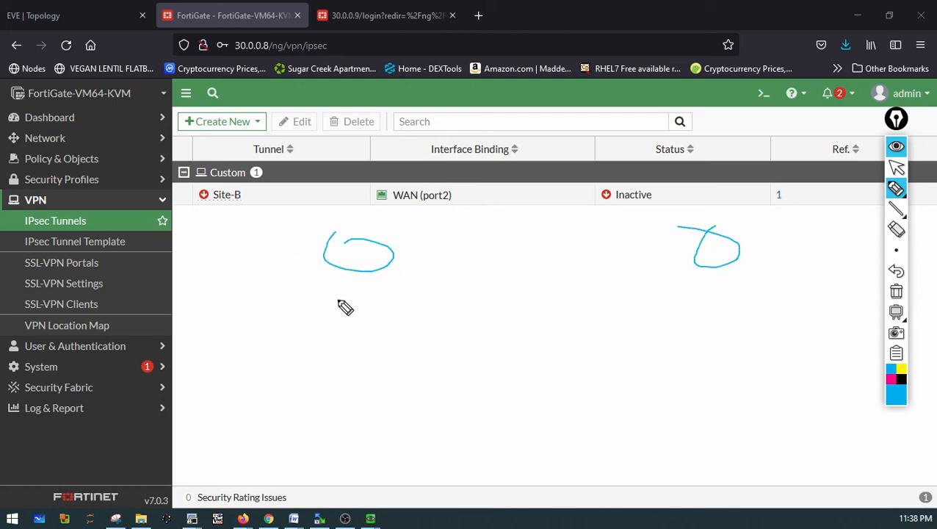
mouse_move(361, 287)
mouse_down()
mouse_move(344, 379)
mouse_move(385, 406)
mouse_move(340, 433)
mouse_move(331, 403)
mouse_up()
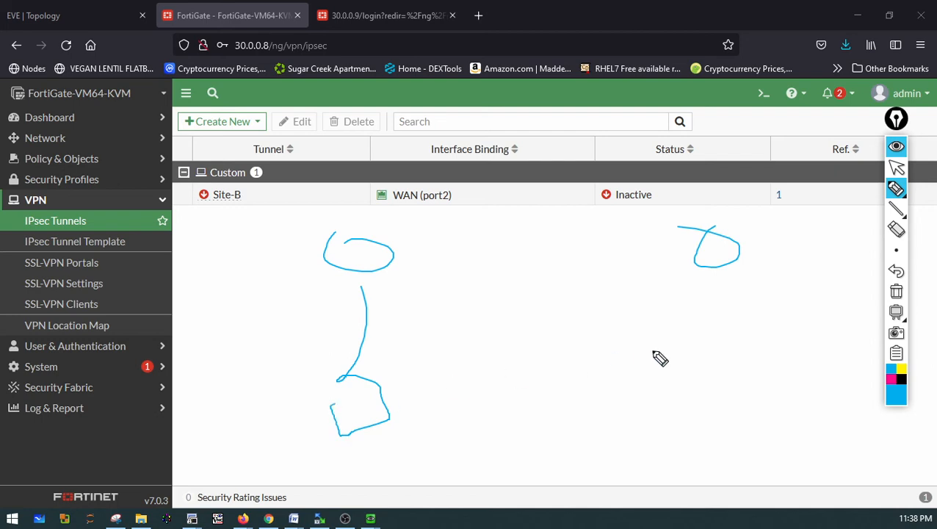
mouse_move(726, 283)
mouse_down()
mouse_move(756, 376)
mouse_move(719, 365)
mouse_up()
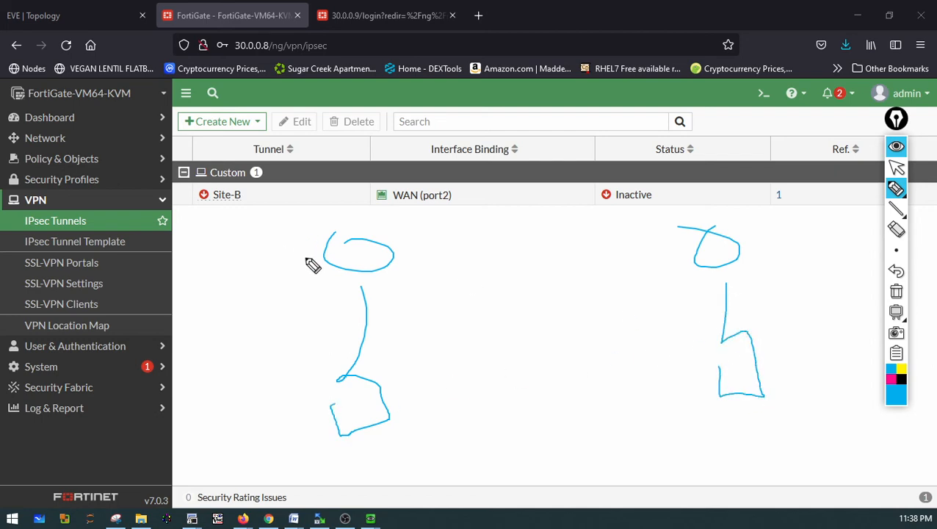
mouse_move(324, 265)
mouse_down()
mouse_move(299, 232)
mouse_move(492, 214)
mouse_up()
mouse_move(727, 233)
mouse_down()
mouse_move(751, 187)
mouse_move(534, 199)
mouse_up()
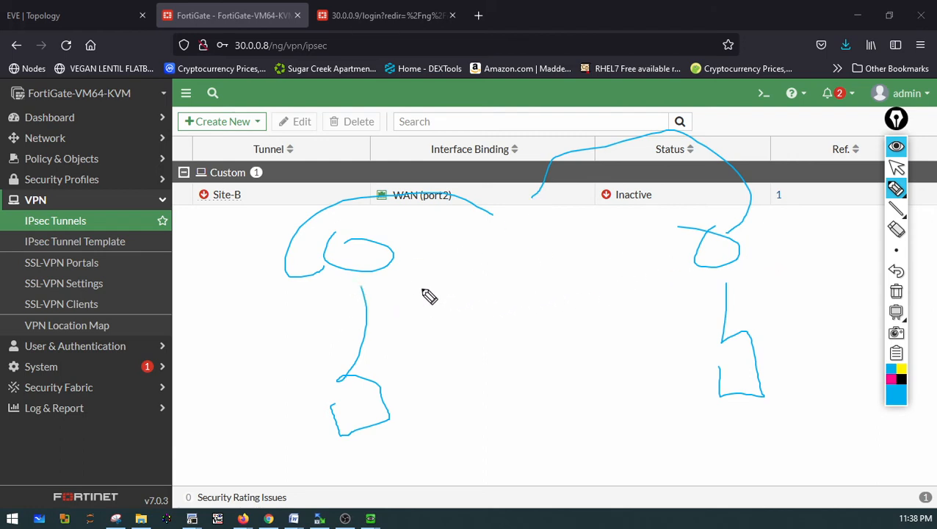
mouse_move(618, 249)
mouse_down()
mouse_move(631, 252)
mouse_move(552, 254)
mouse_move(608, 237)
mouse_up()
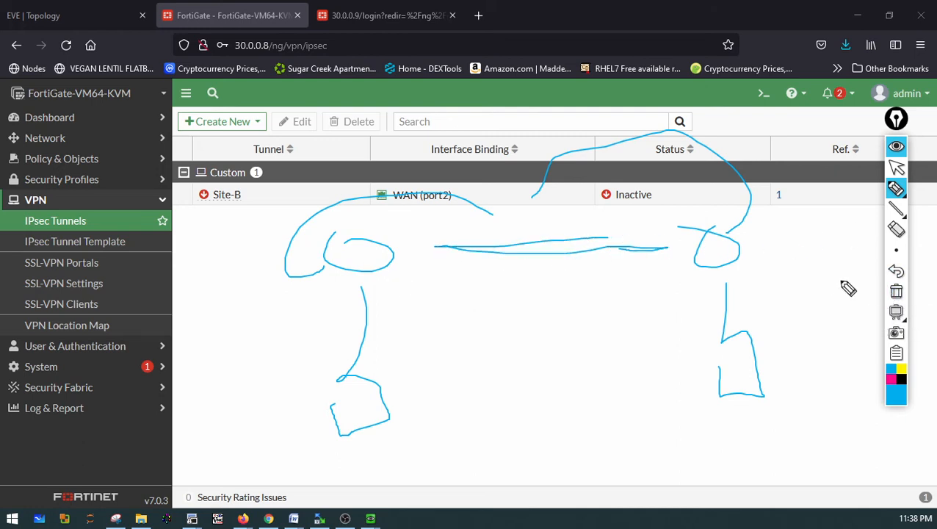
drag(712, 270, 700, 257)
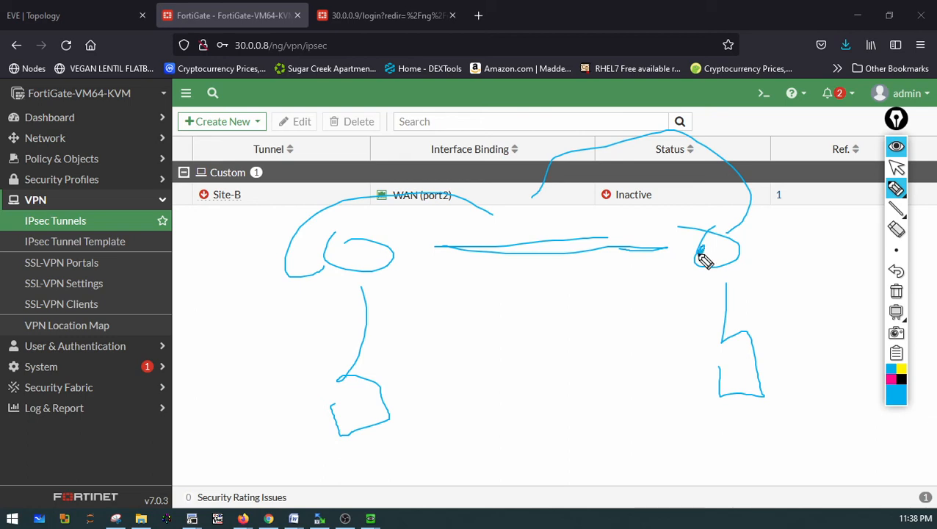
drag(398, 255, 402, 255)
click(895, 294)
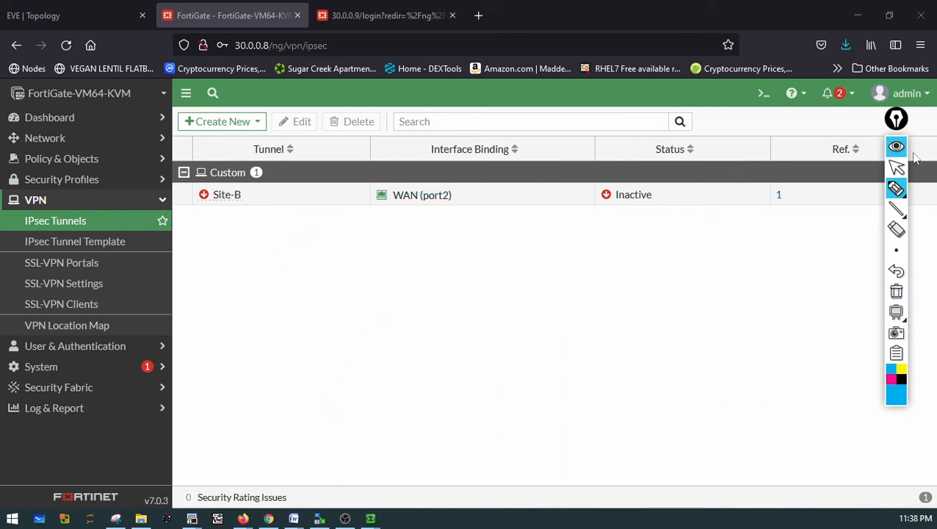
click(897, 169)
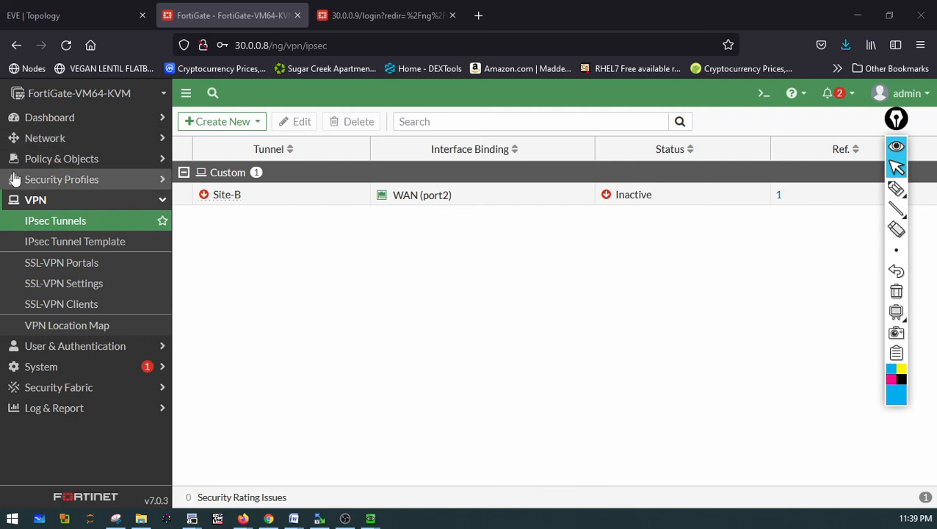
Create a static route for destination 0.0.0.0/0.0.0.0 using the Site-B tunnel as its interface
click(89, 122)
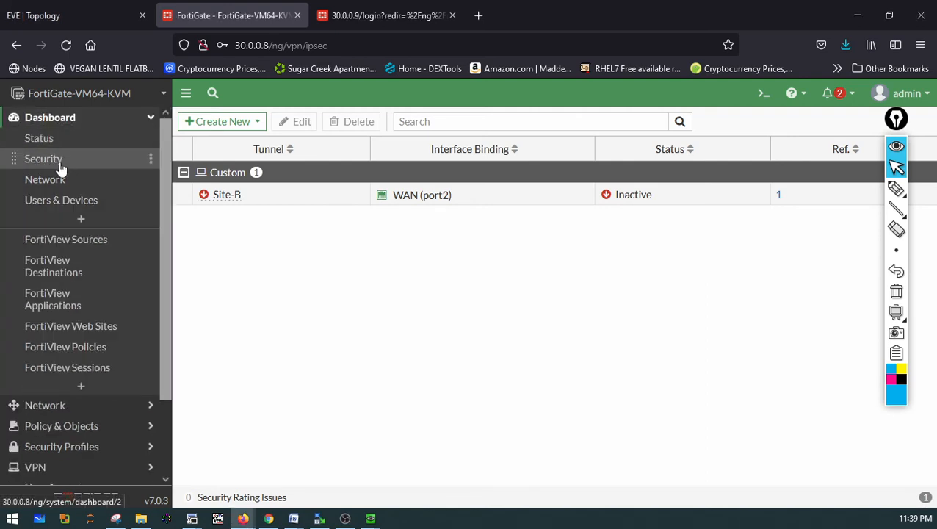
click(67, 120)
click(66, 141)
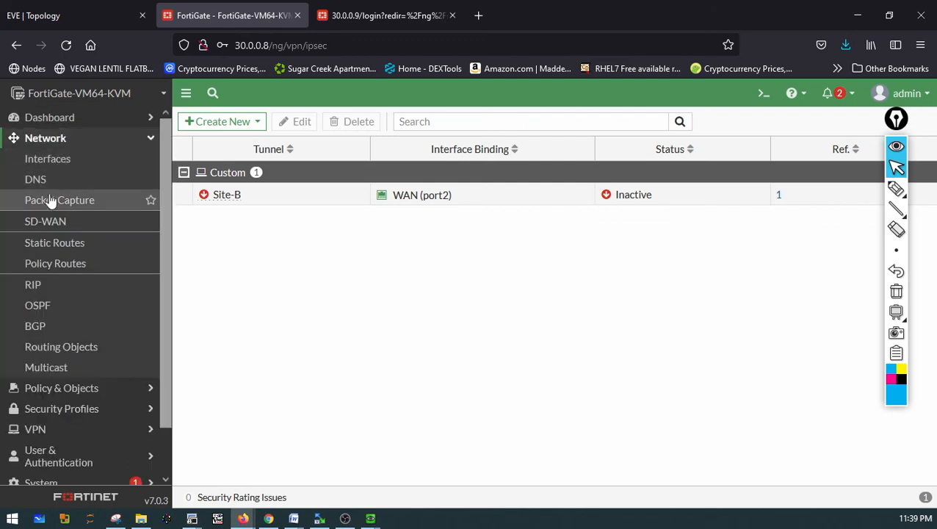
click(57, 253)
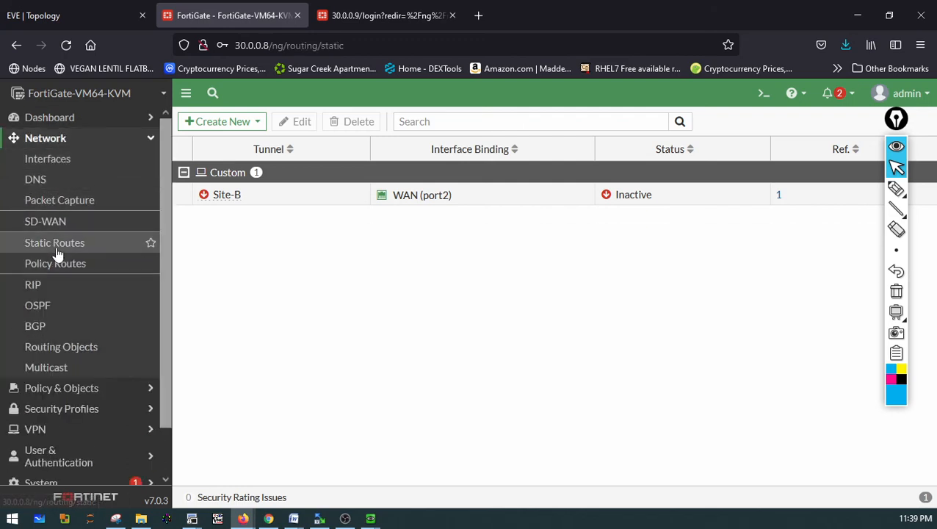
click(229, 127)
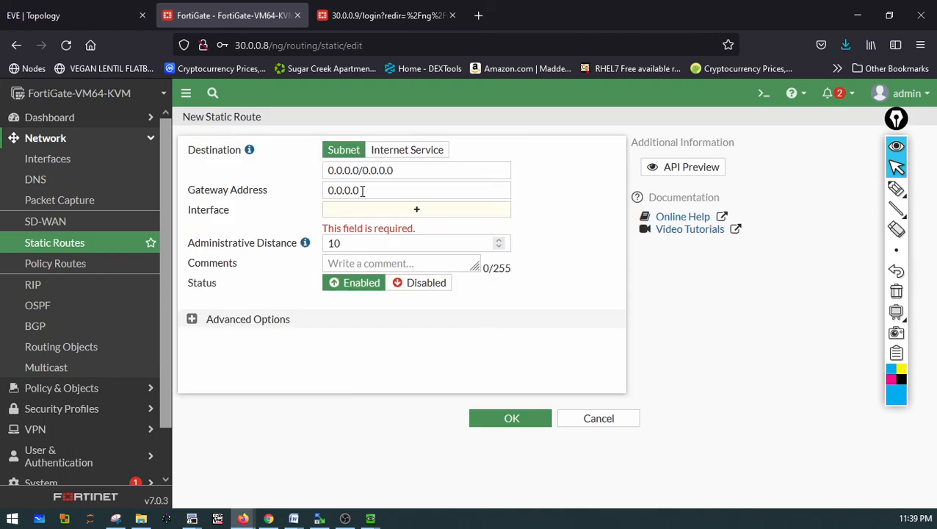
drag(362, 191, 315, 189)
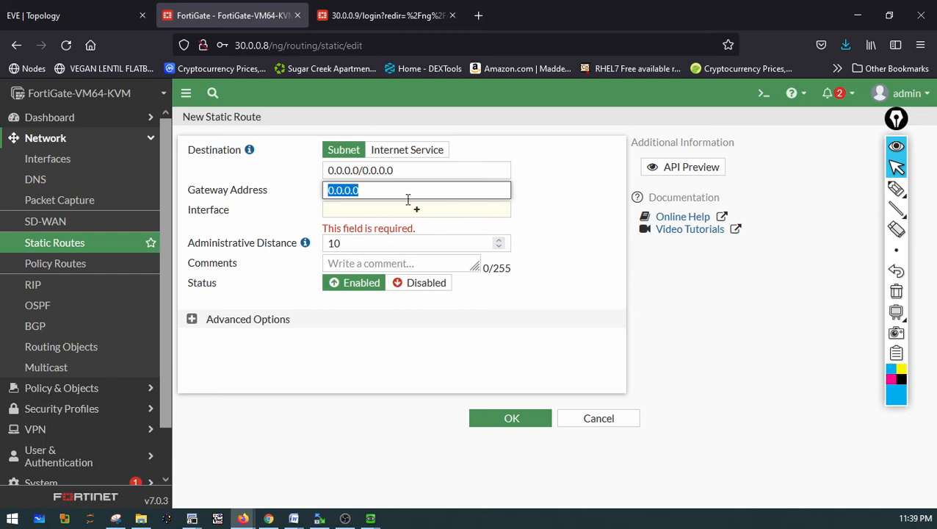
click(444, 213)
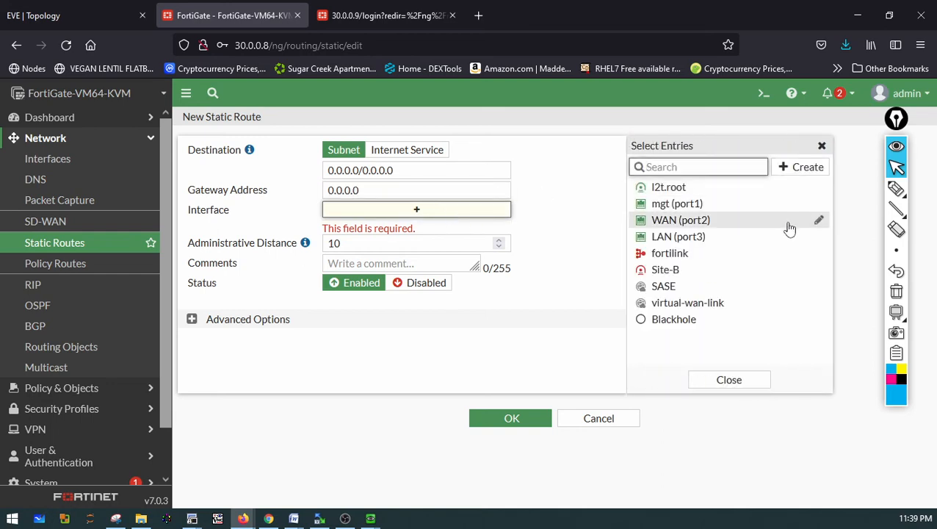
click(677, 273)
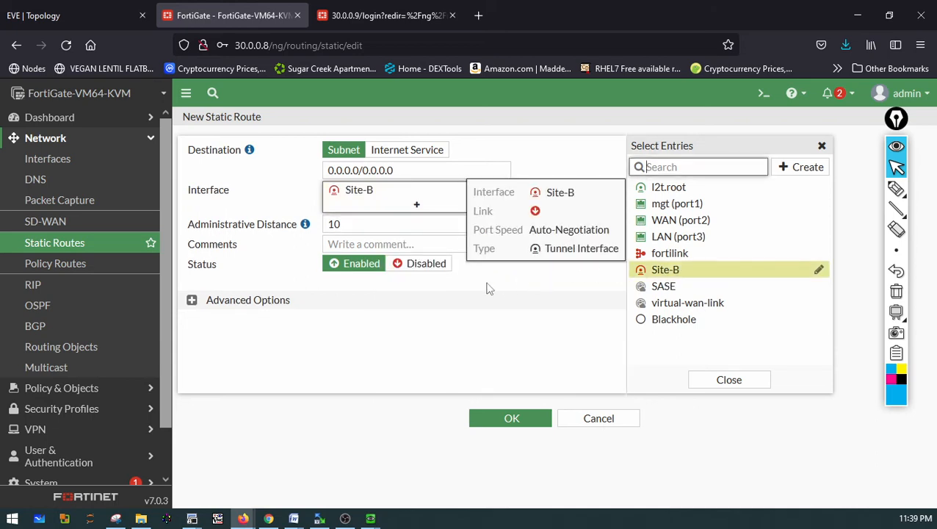
click(446, 292)
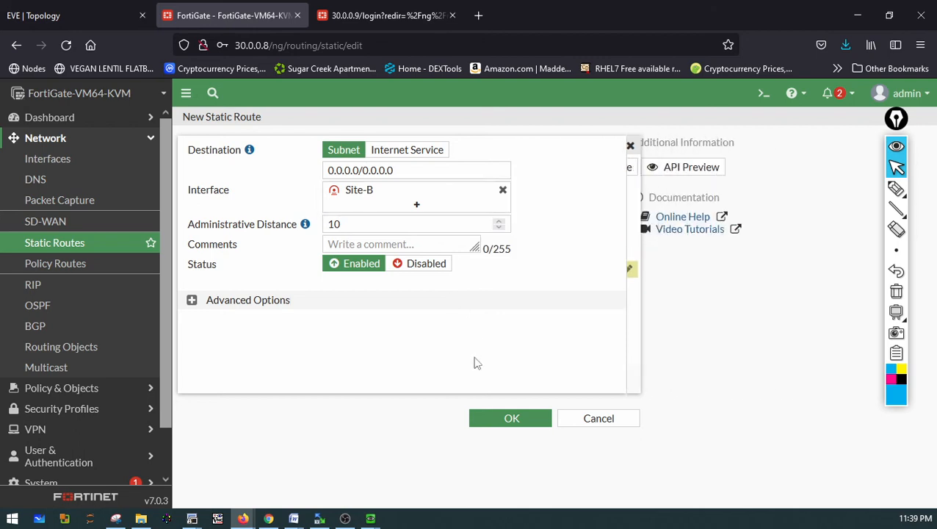
click(506, 423)
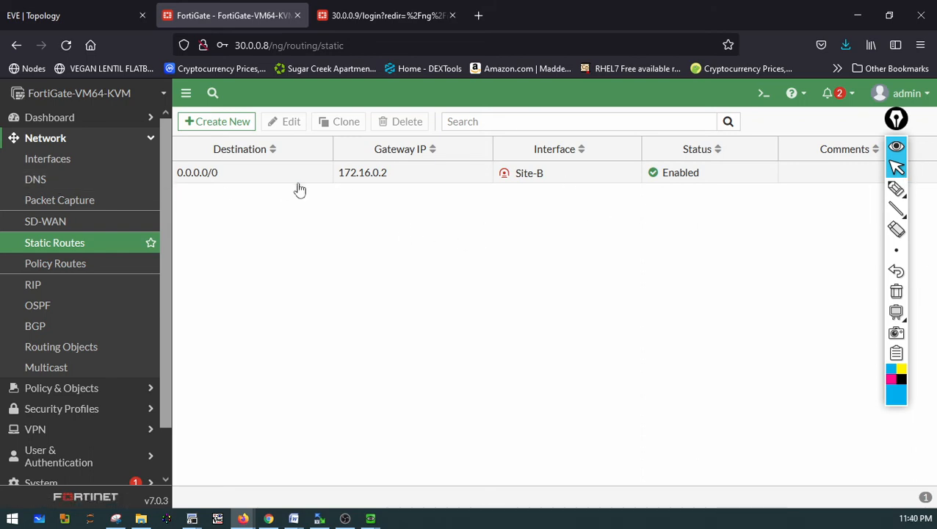
Create a new security policy named IPsec-to-LAN with the Site-B tunnel as incoming and LAN (port3) as outgoing interface
mouse_move(530, 179)
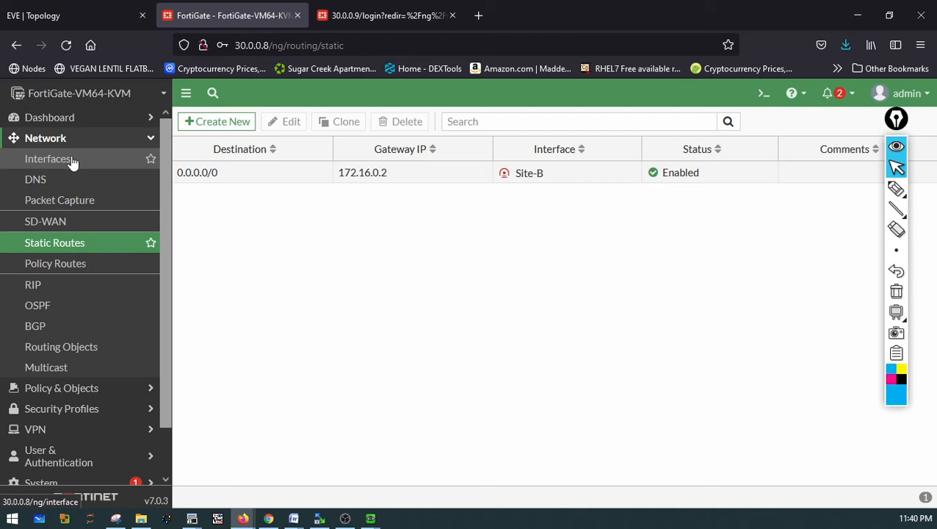
click(89, 397)
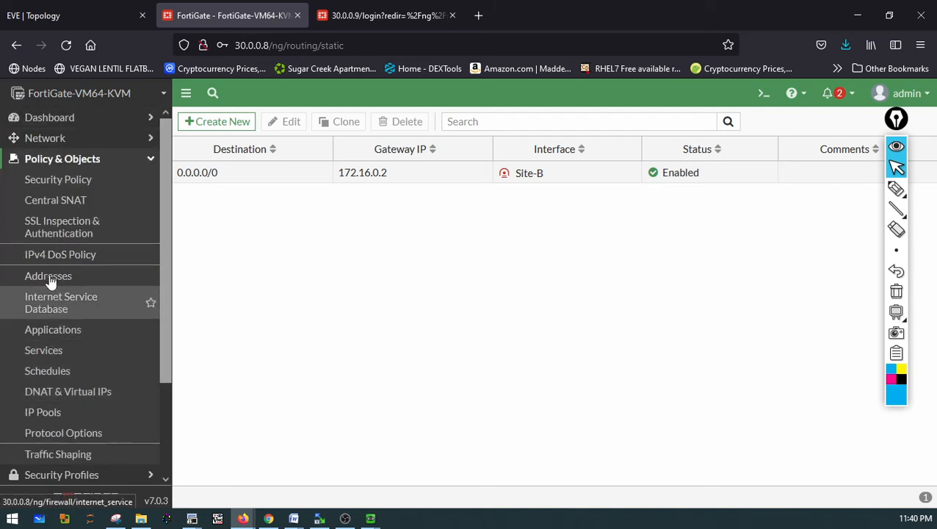
click(61, 184)
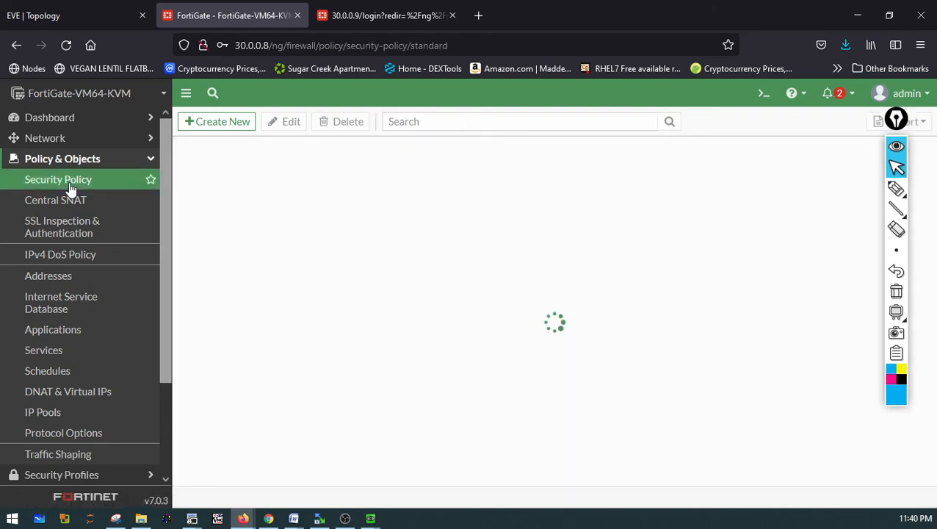
click(218, 126)
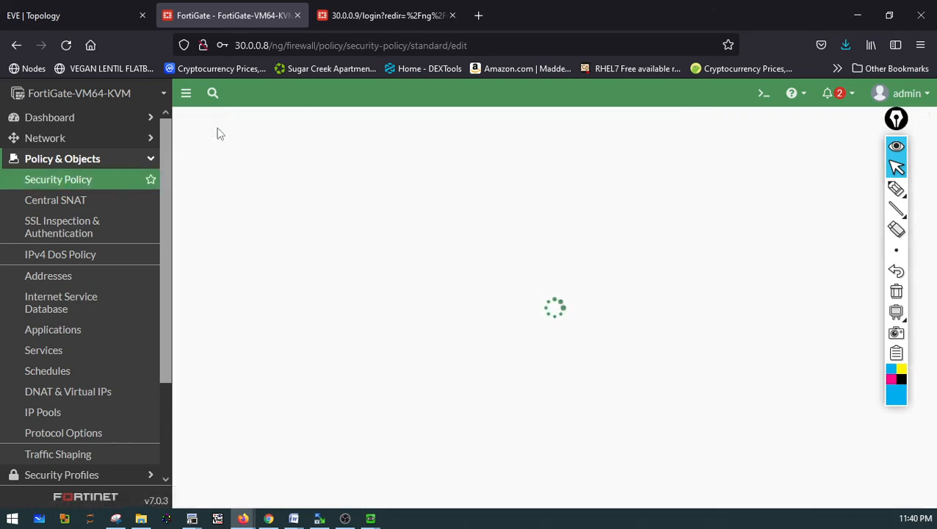
click(354, 163)
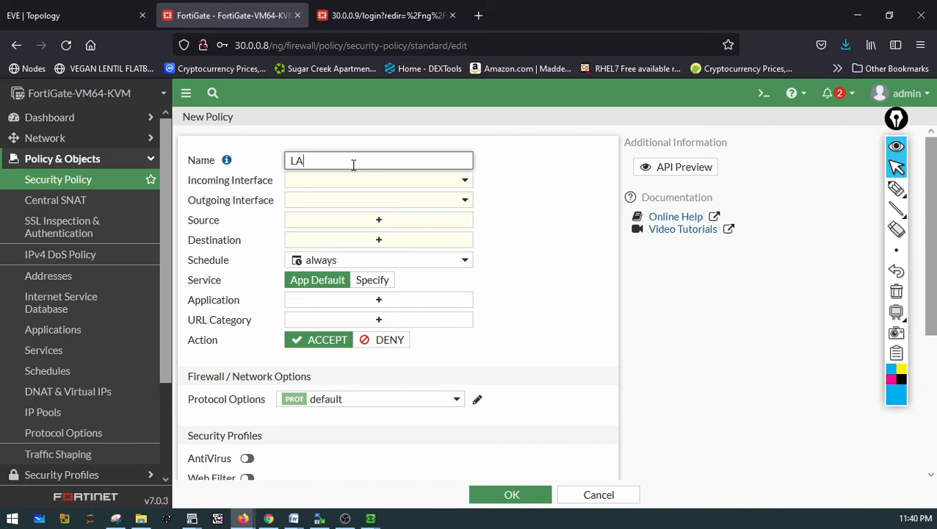
key(BackSpace)
key(BackSpace)
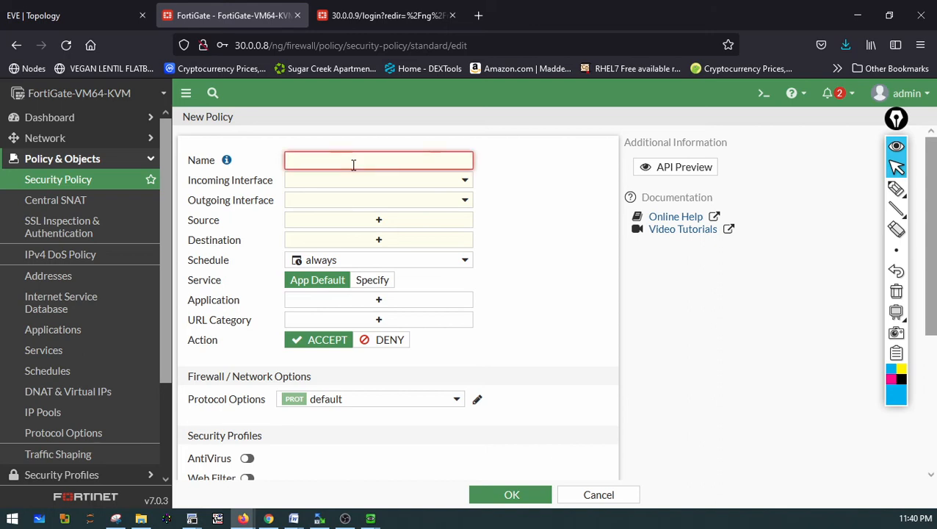
text(IPsec-to-LAN)
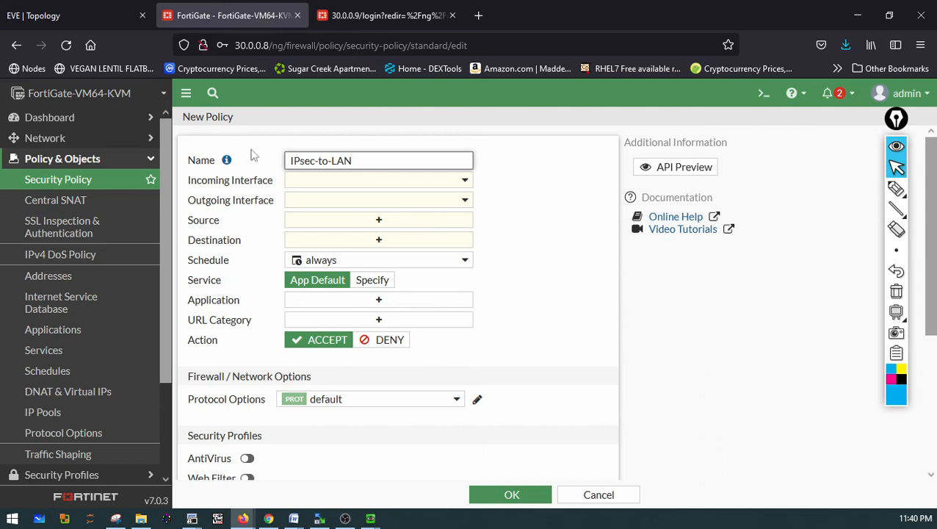
click(316, 184)
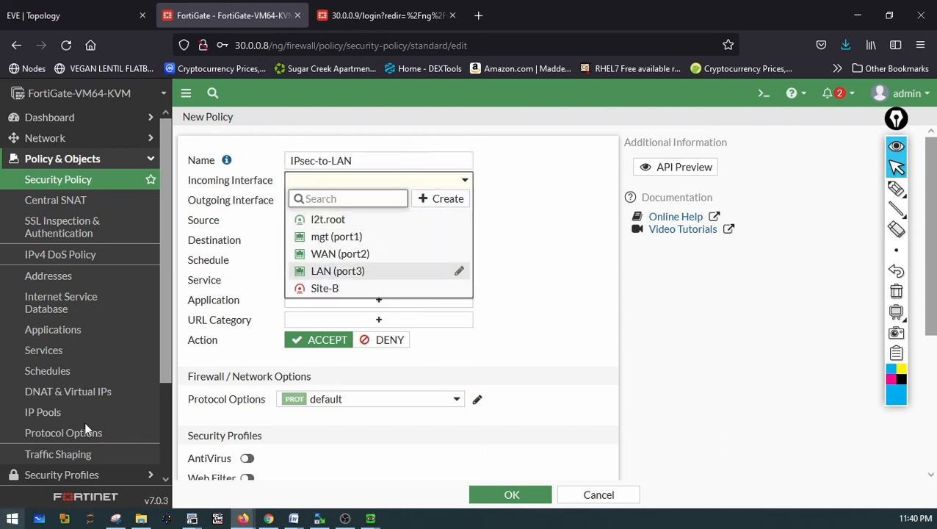
click(340, 290)
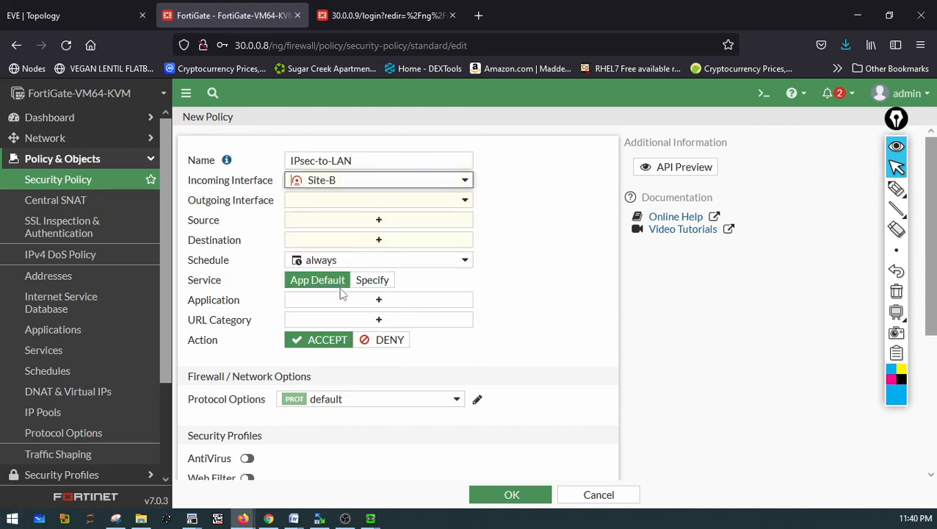
click(347, 204)
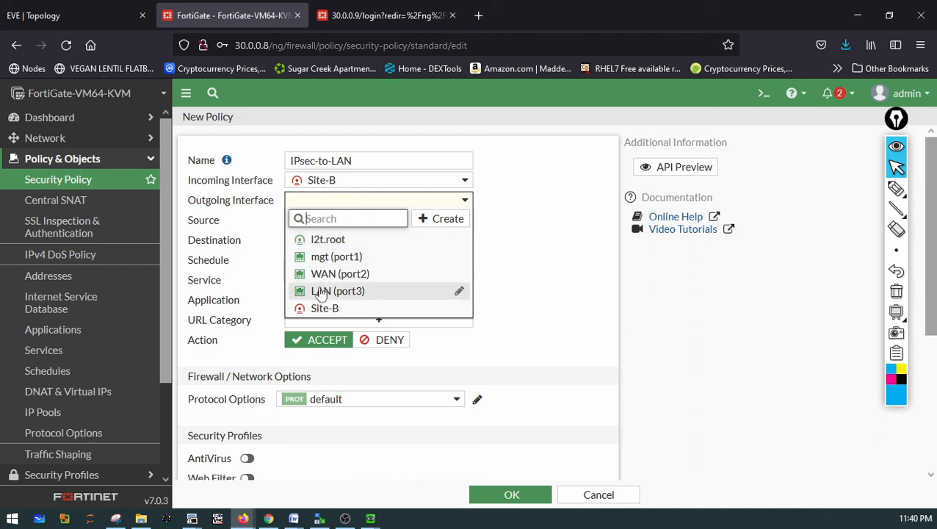
click(321, 293)
Set the policy's source and destination addresses to all and save the IPsec-to-LAN policy
click(351, 222)
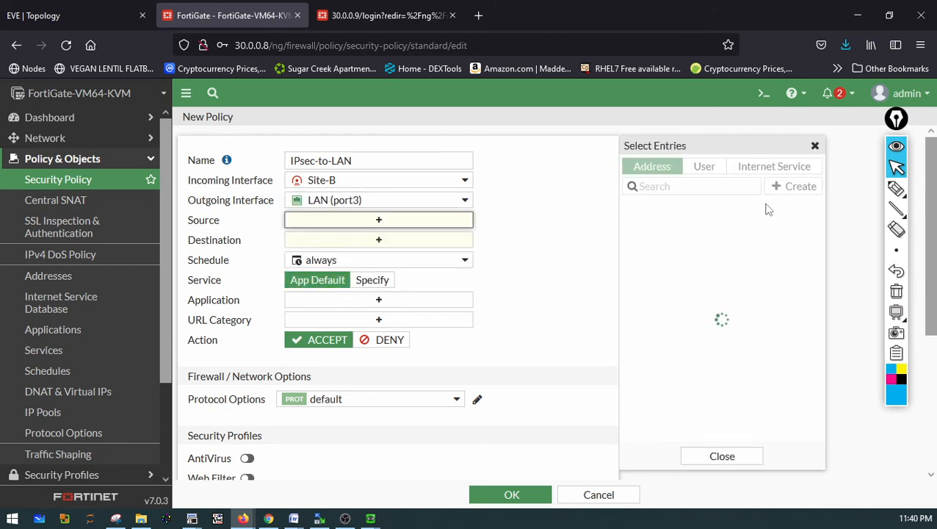
click(648, 226)
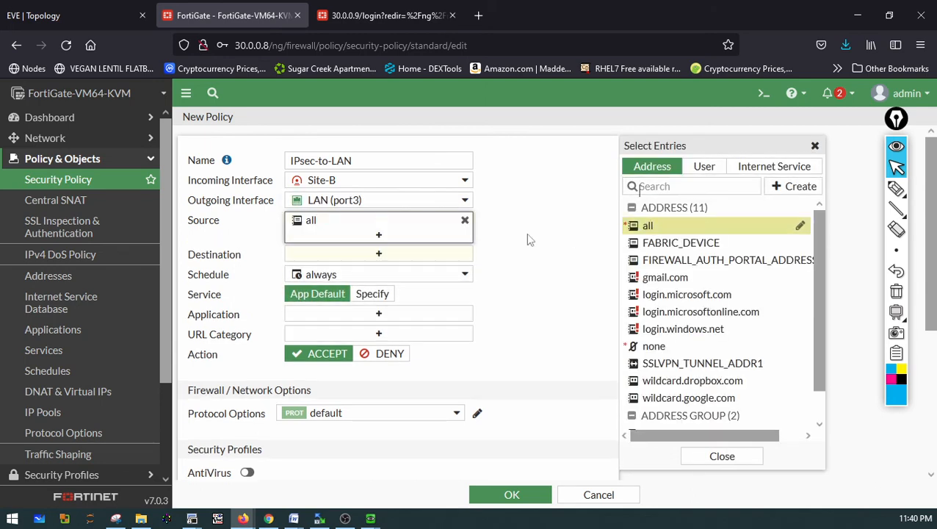
click(411, 252)
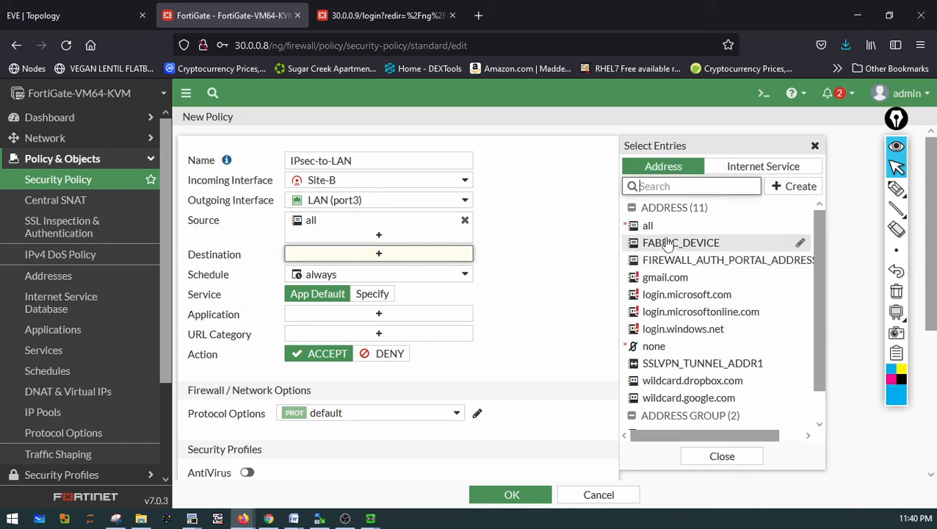
click(649, 226)
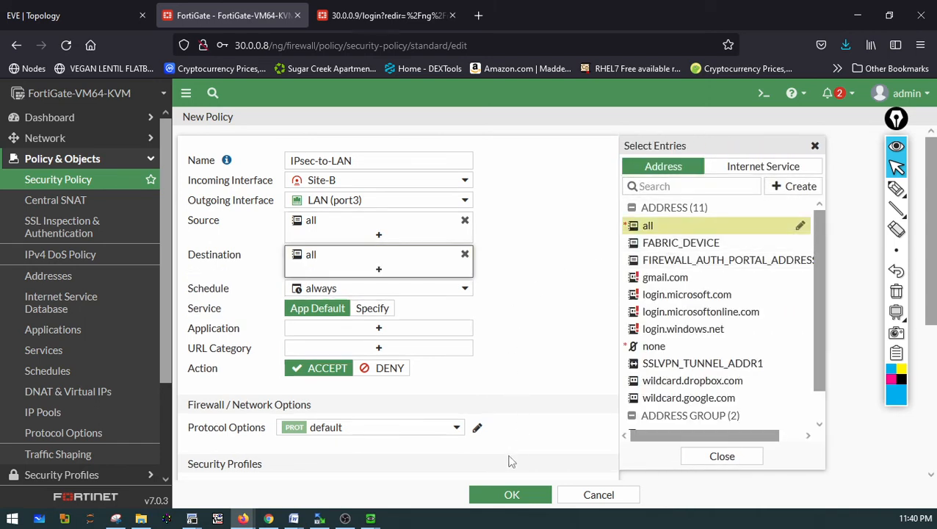
click(505, 496)
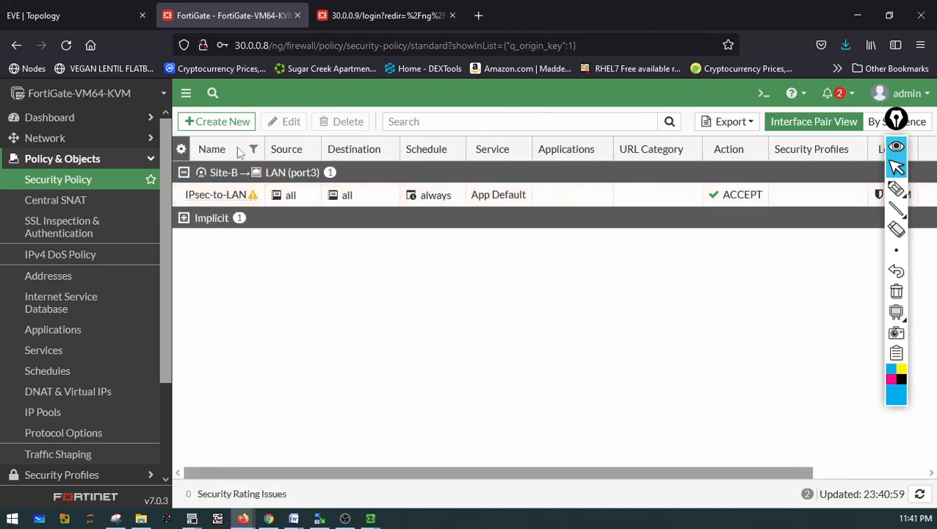
Create a second security policy named LAN-to-IPsec from LAN (port3) to the Site-B tunnel interface
click(232, 125)
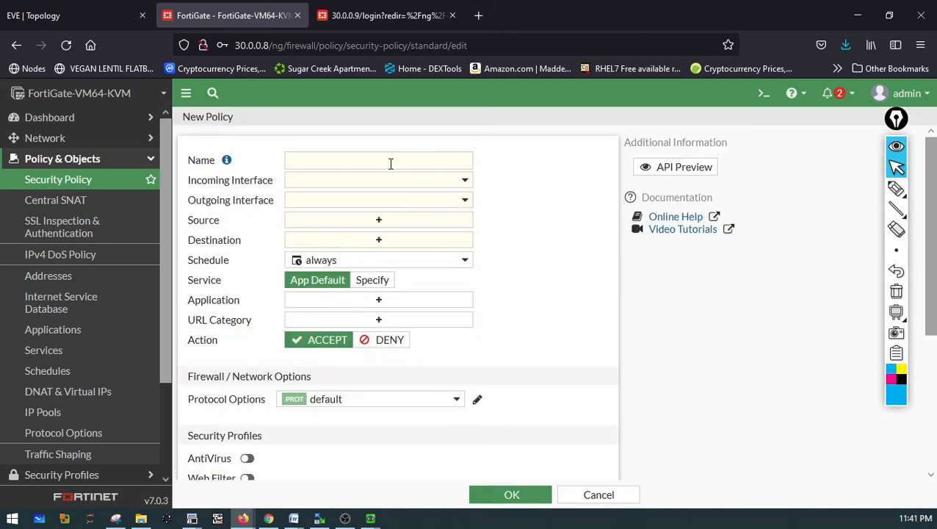
click(389, 164)
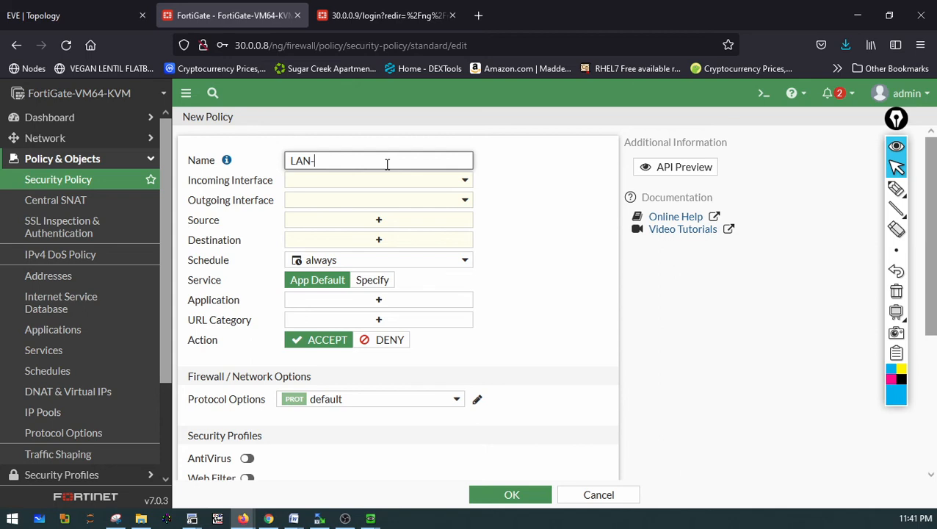
text(LAN-to-ip)
click(359, 179)
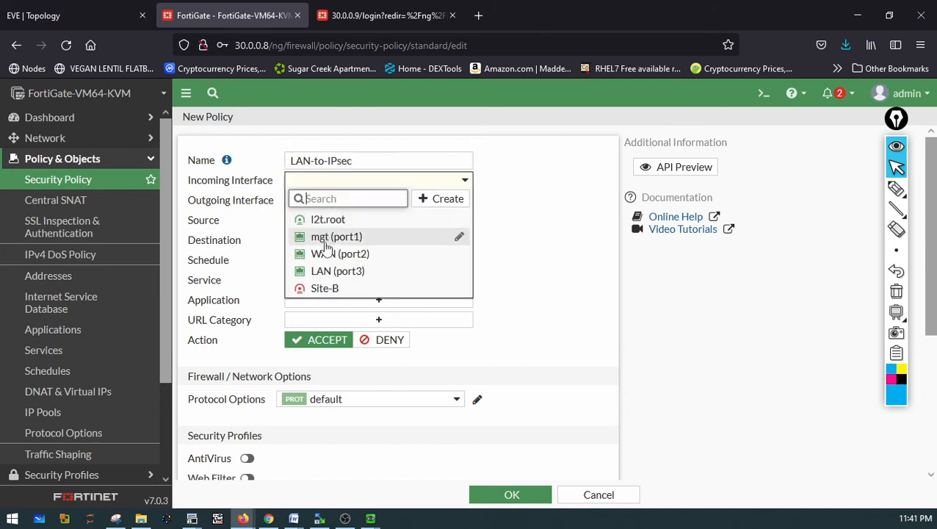
click(337, 270)
click(329, 201)
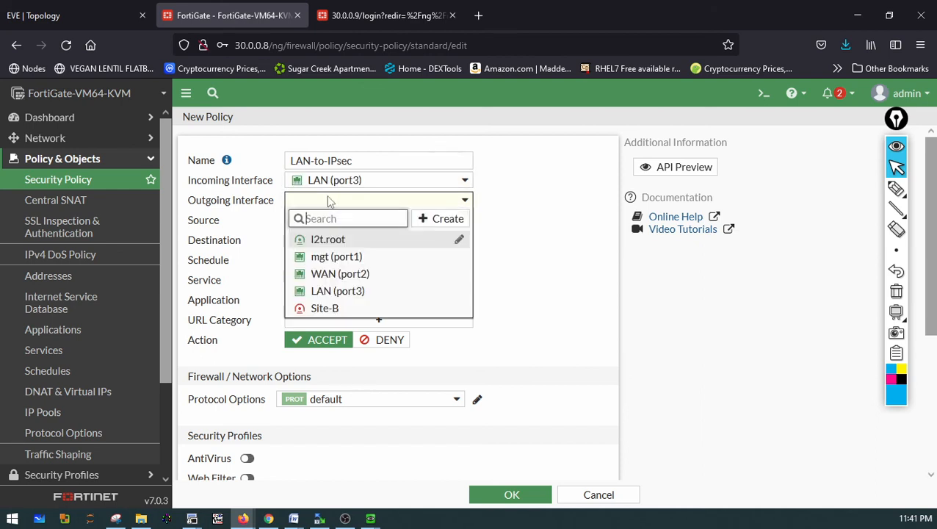
click(320, 307)
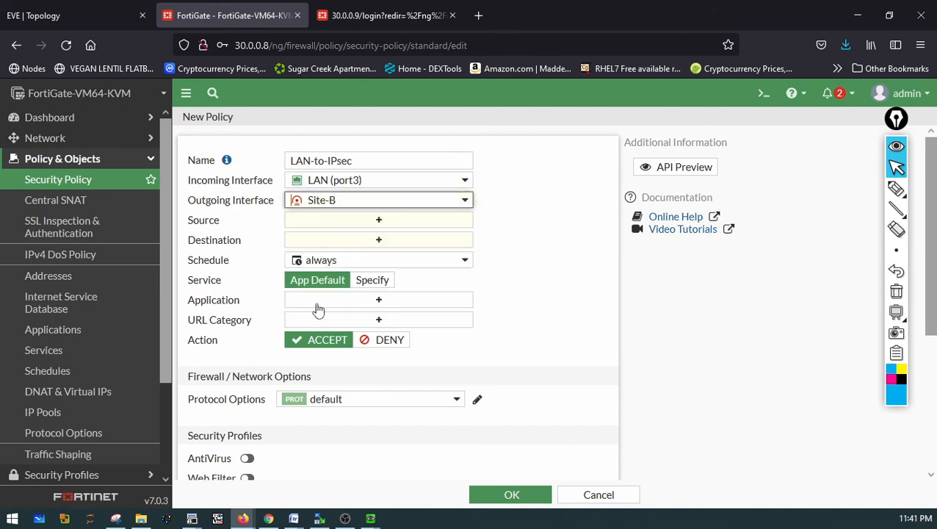
Set the LAN-to-IPsec policy's source and destination addresses to all and save it
click(366, 222)
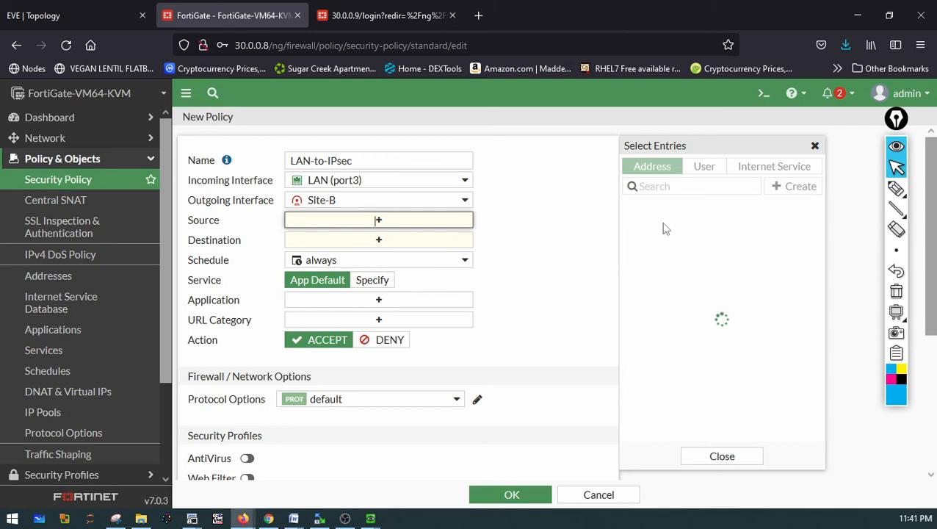
click(647, 225)
click(379, 256)
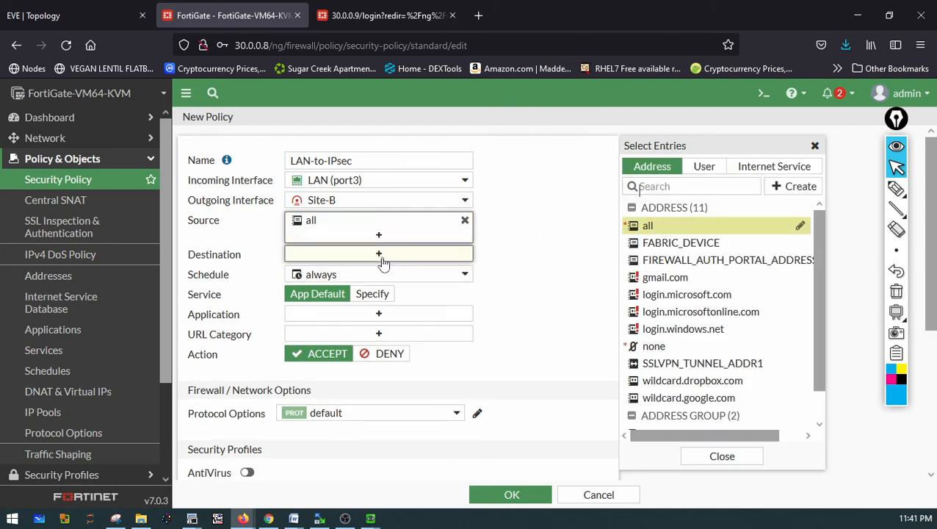
click(674, 228)
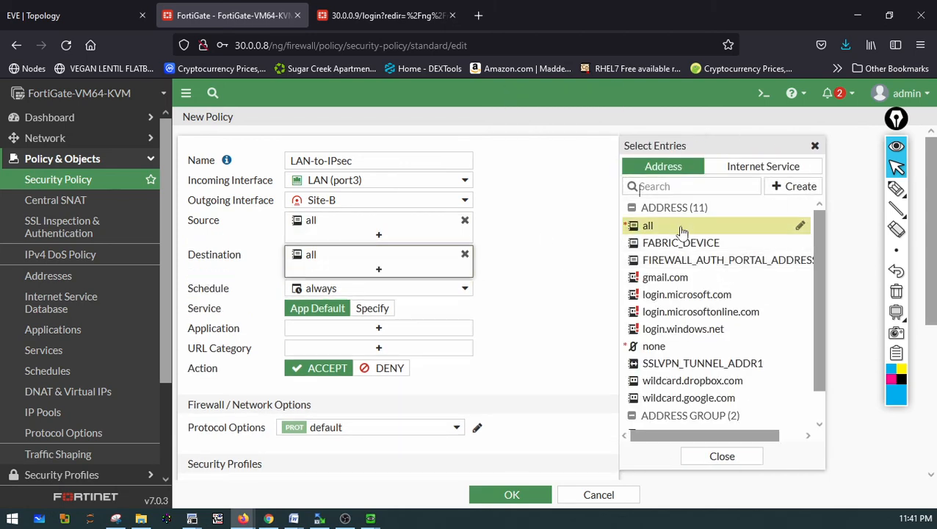
mouse_move(630, 246)
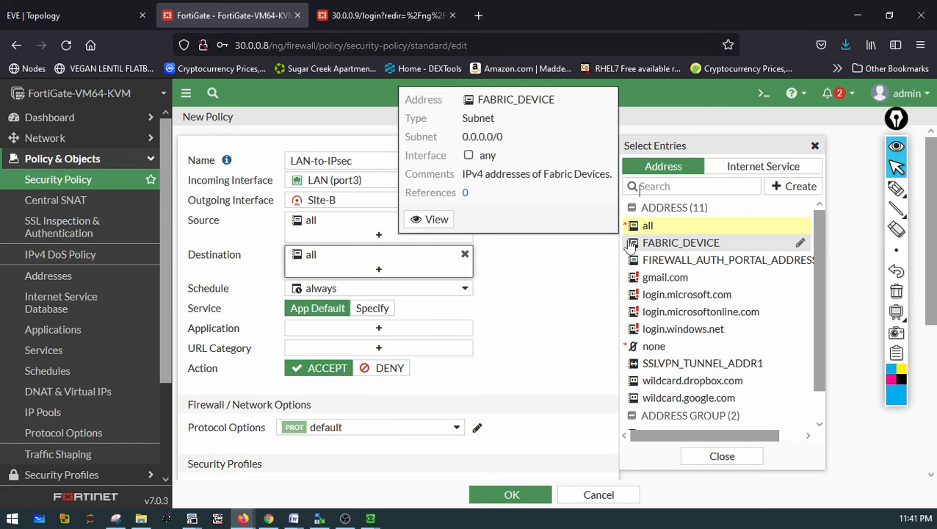
click(515, 494)
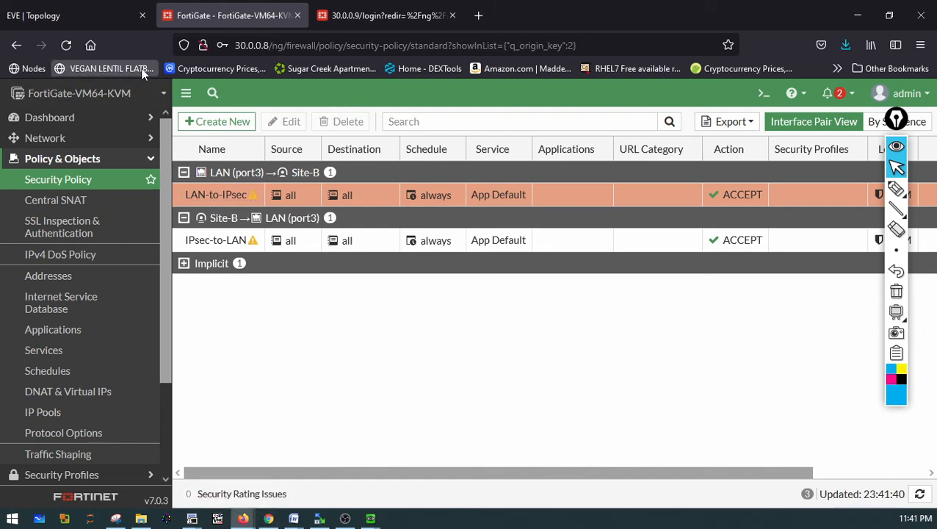
Review the lab topology diagram showing the IPsec tunnel between both sites, then return to the FortiGate policies
click(110, 16)
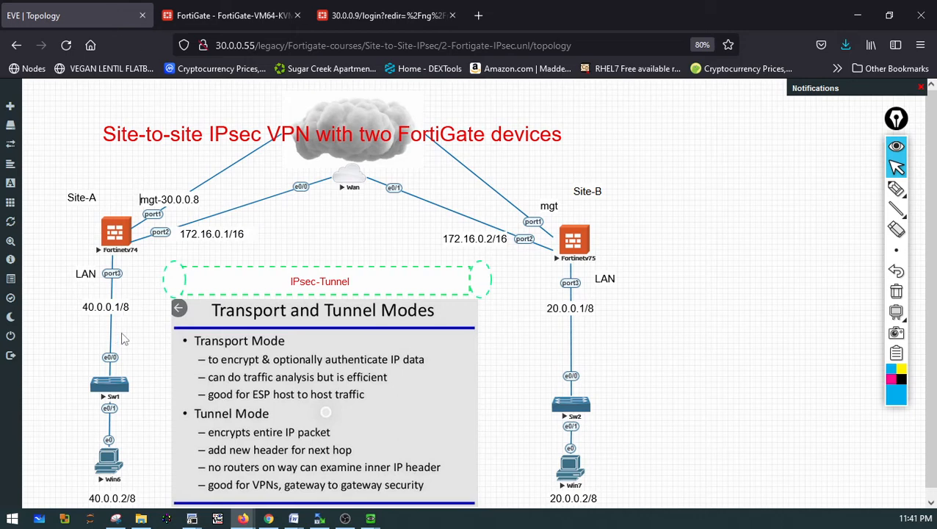
click(896, 189)
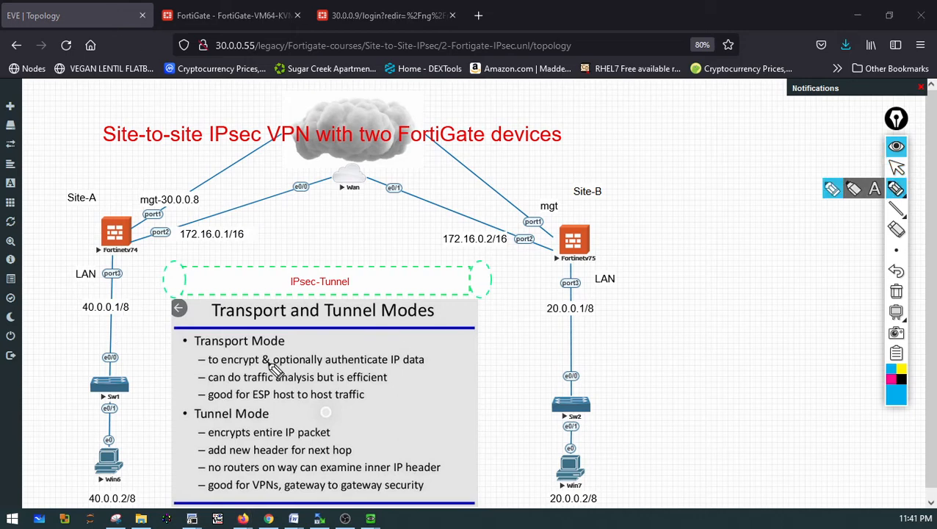
mouse_move(125, 375)
mouse_down()
mouse_move(129, 337)
mouse_move(156, 299)
mouse_move(197, 276)
mouse_move(447, 276)
mouse_move(530, 291)
mouse_move(555, 341)
mouse_move(561, 387)
mouse_up()
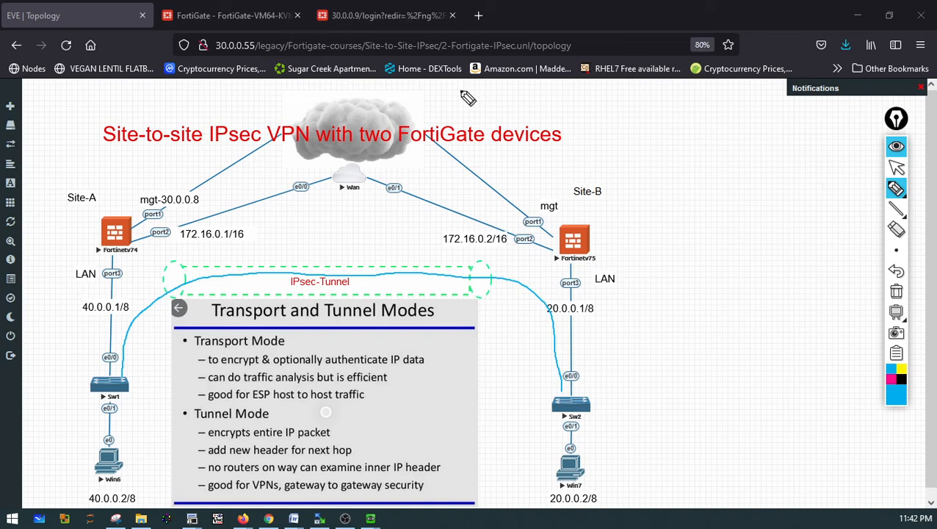
click(894, 296)
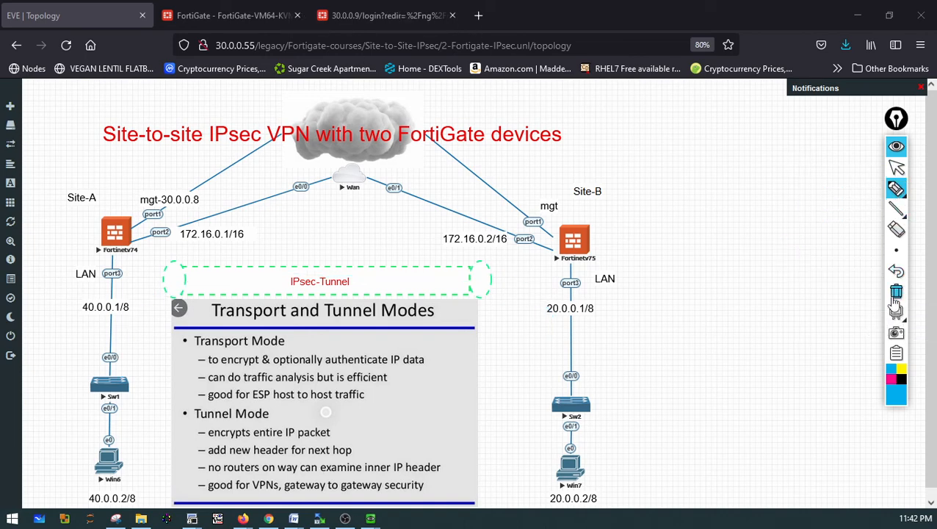
click(896, 169)
click(272, 15)
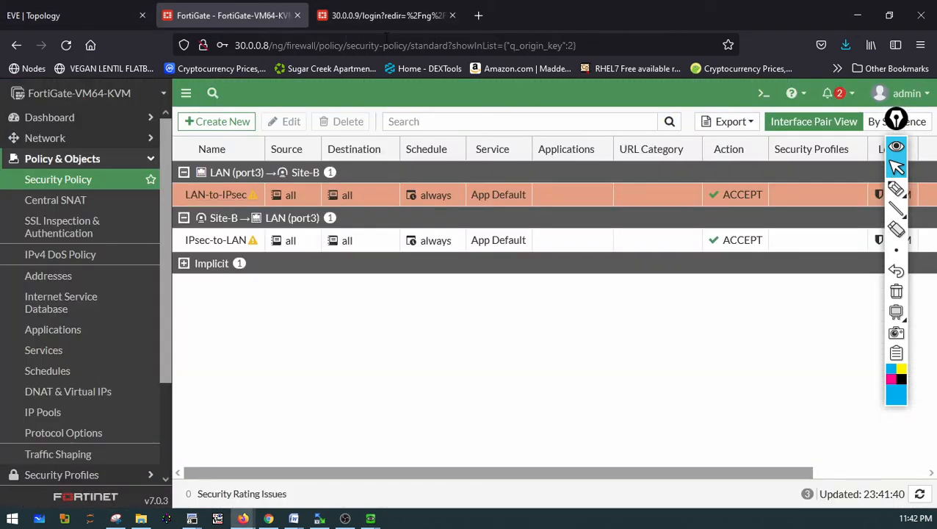
Switch to the 30.0.0.9 FortiGate tab, log in with the admin username and account password, and dismiss the setup prompts
click(386, 16)
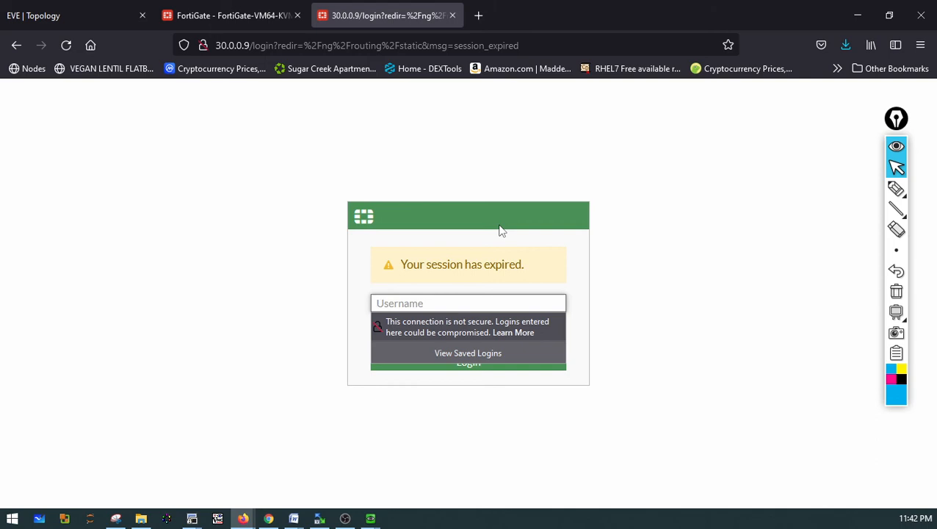
text(admin)
key(Tab)
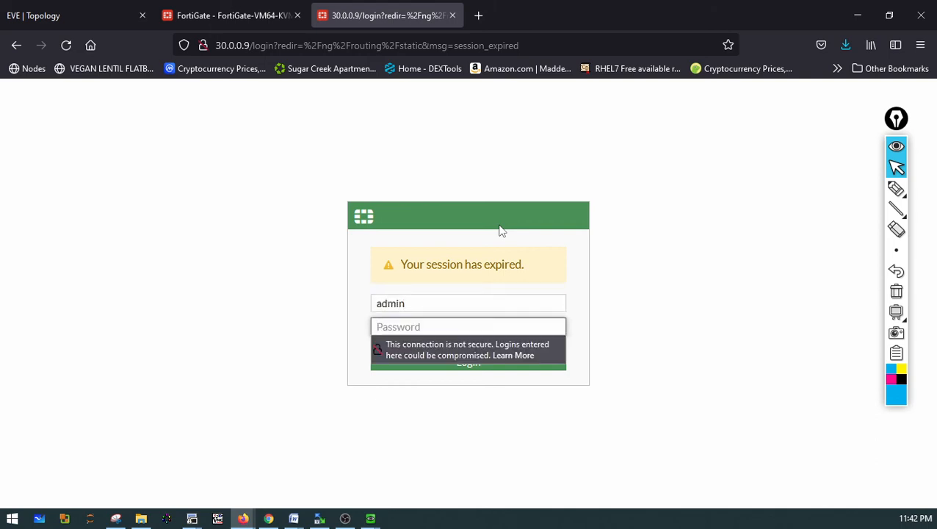
text(aa)
key(Return)
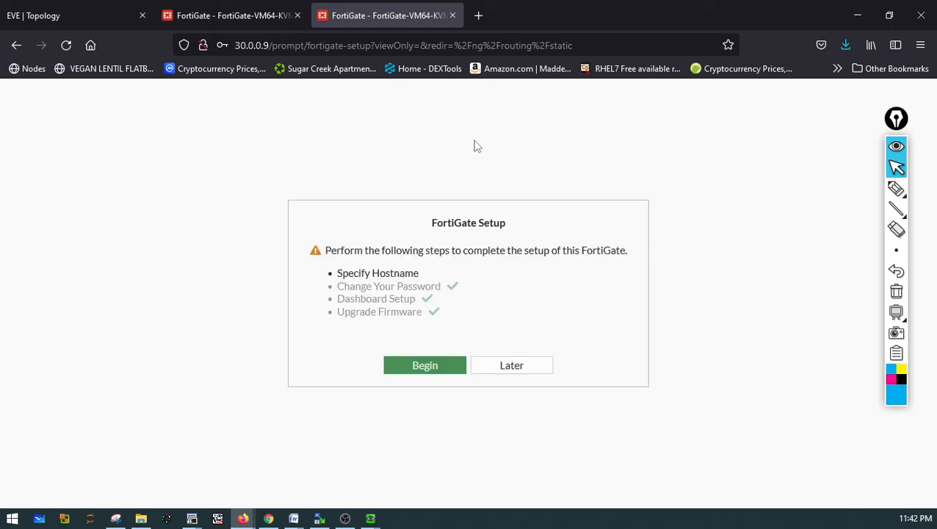
click(506, 365)
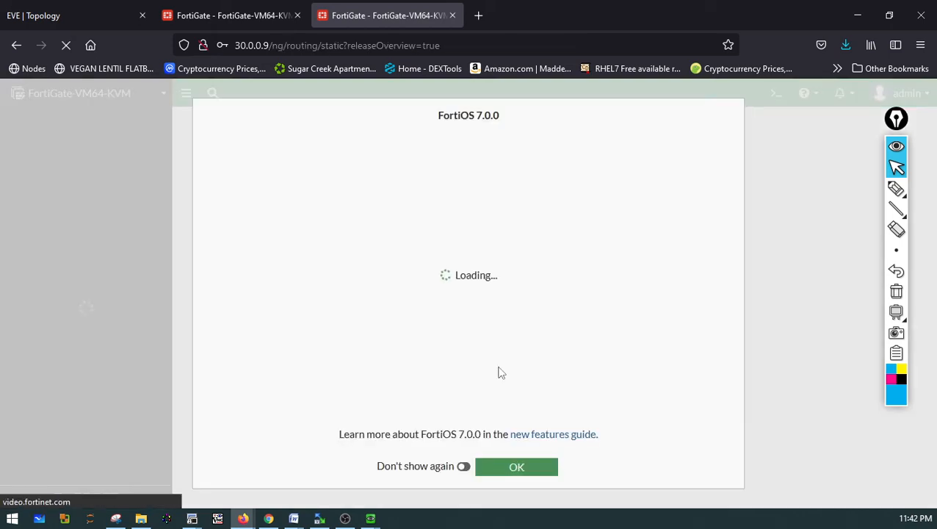
click(524, 472)
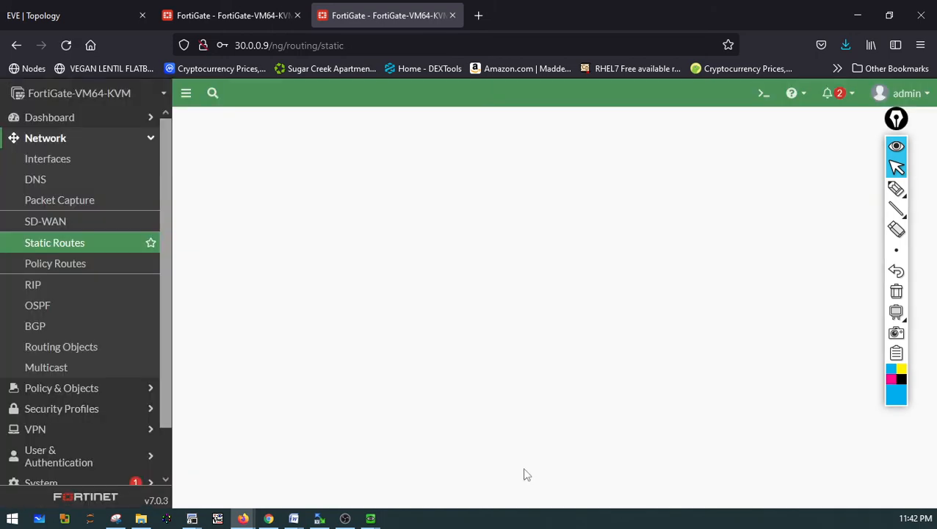
Browse the Site-B FortiGate's interfaces, static routes, security policies and central SNAT pages
click(65, 167)
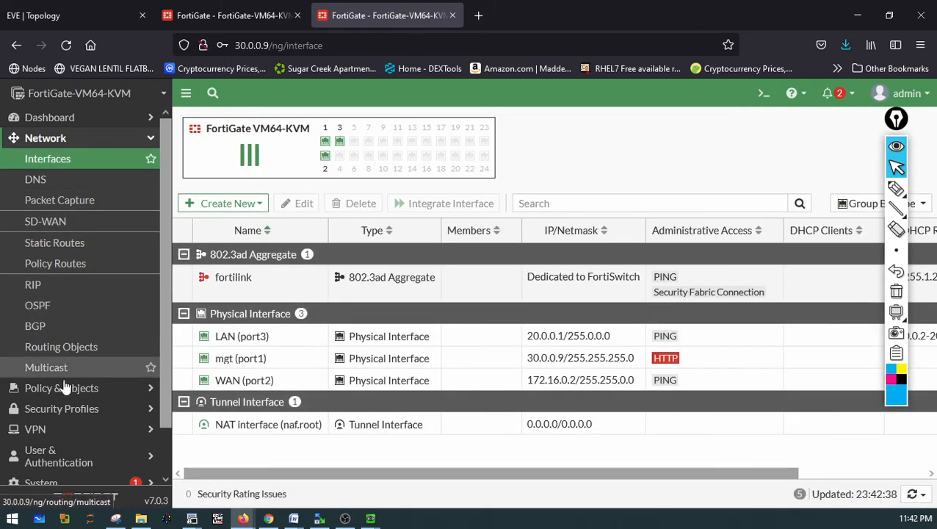
click(61, 140)
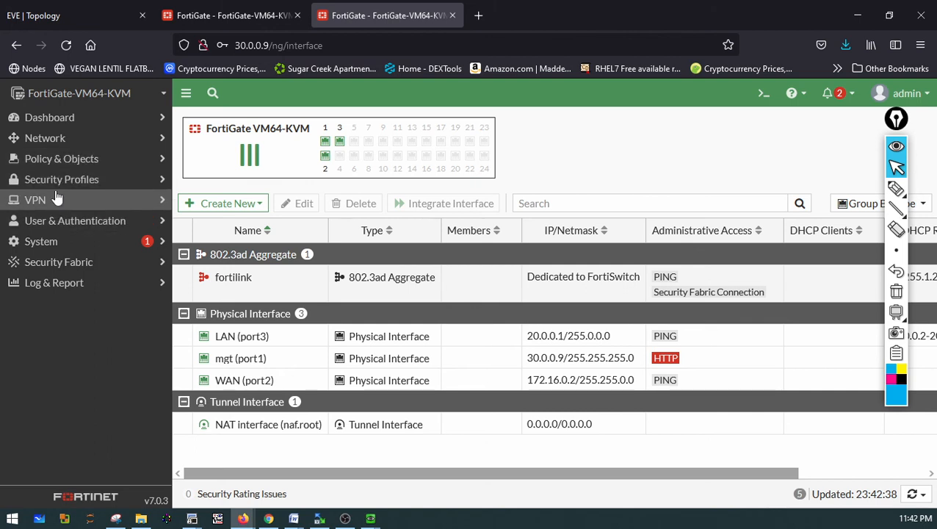
click(51, 142)
click(54, 248)
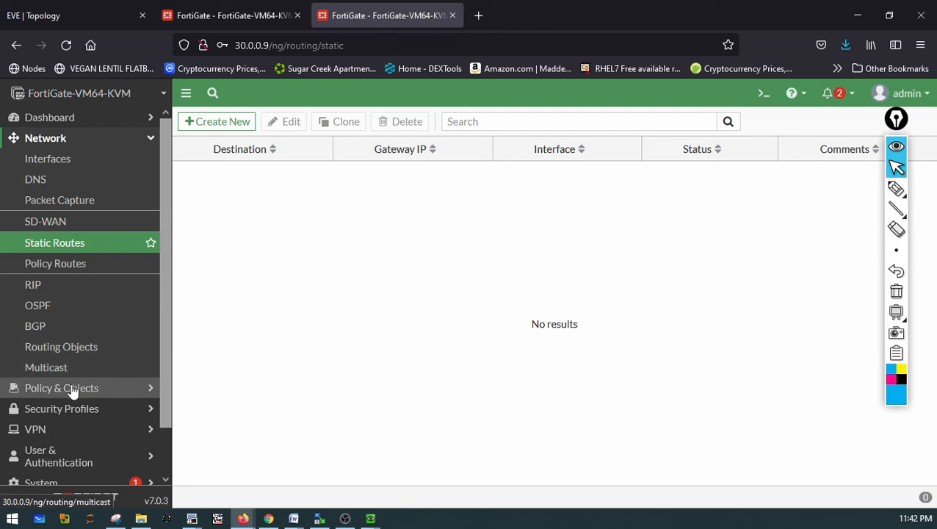
click(77, 387)
click(79, 180)
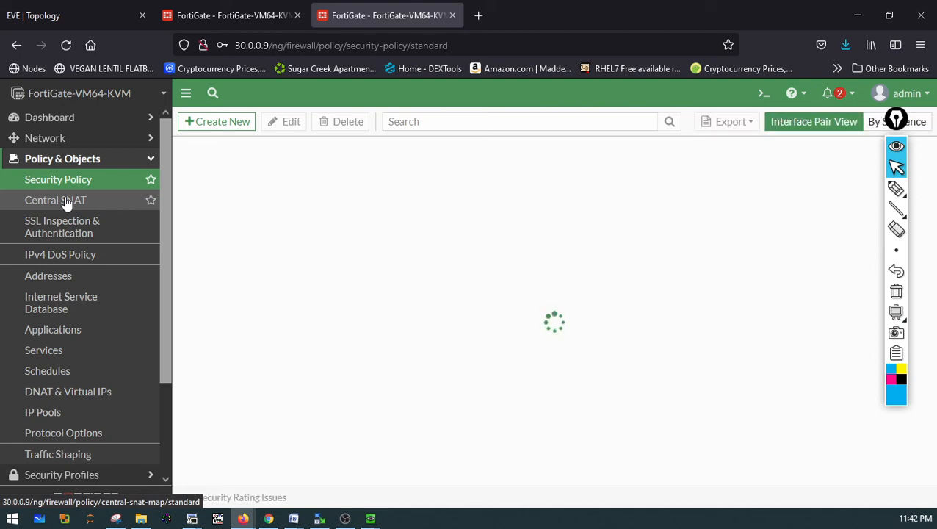
click(66, 203)
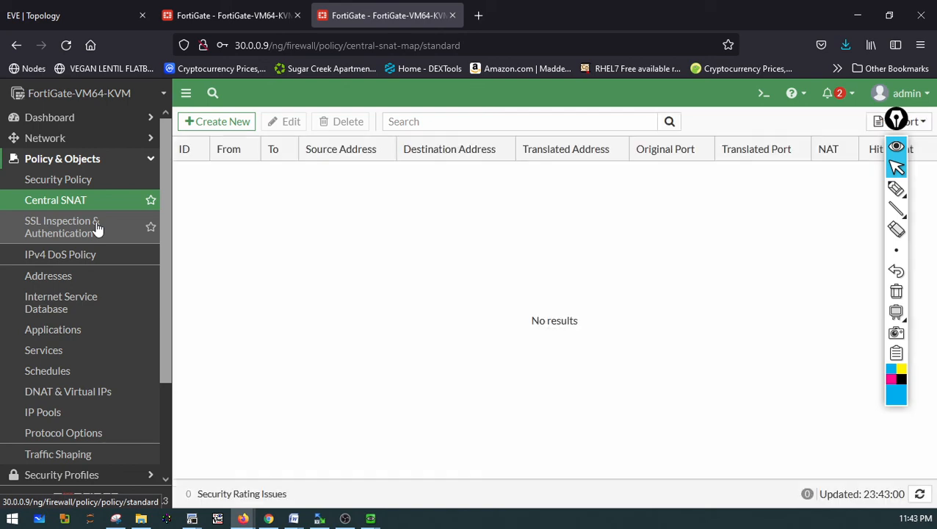
click(71, 140)
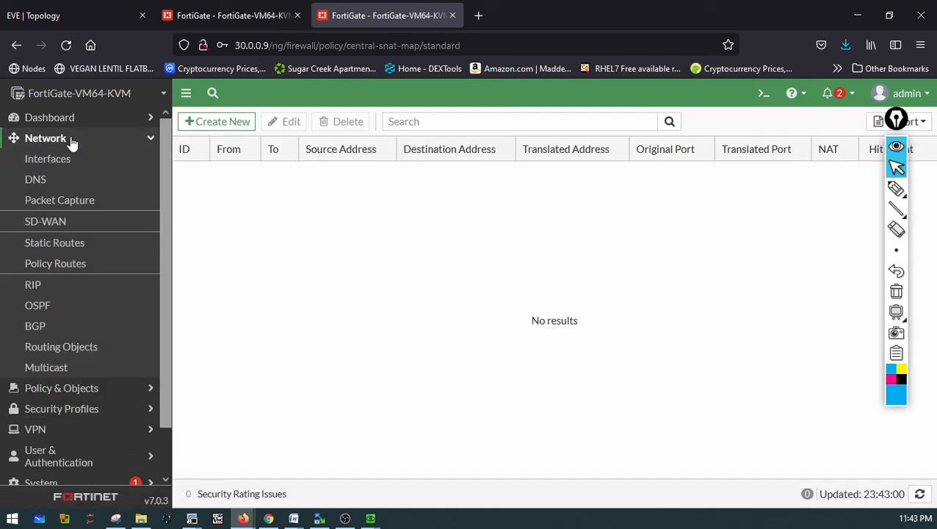
click(71, 139)
click(58, 203)
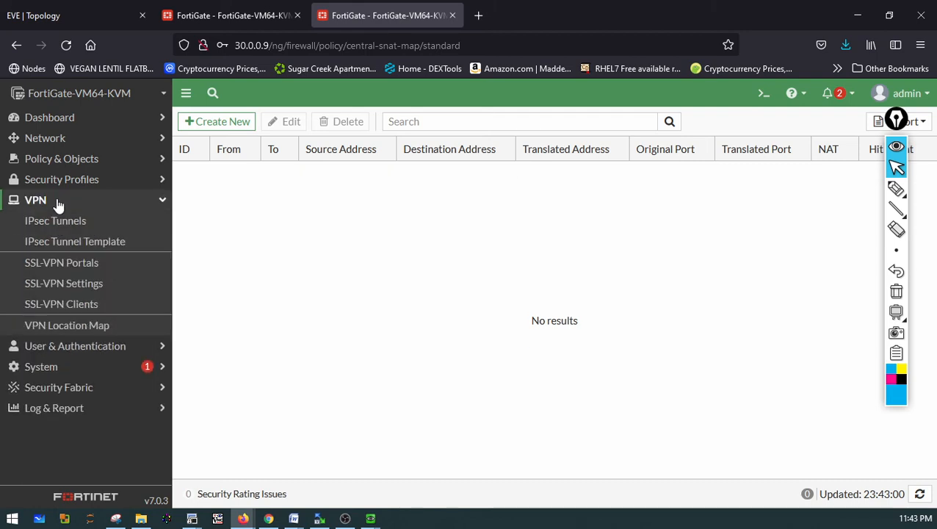
Create a new IPsec tunnel on the Site-B FortiGate named Site-A
click(63, 221)
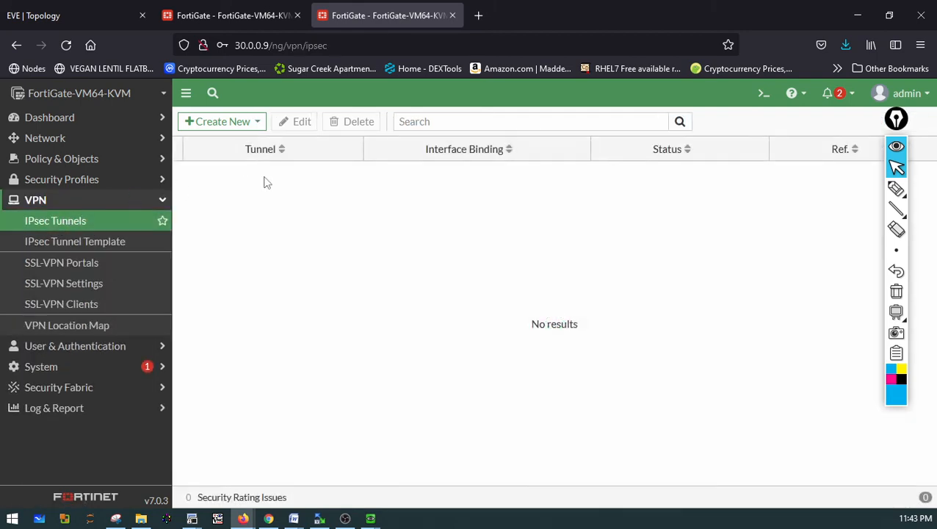
click(239, 122)
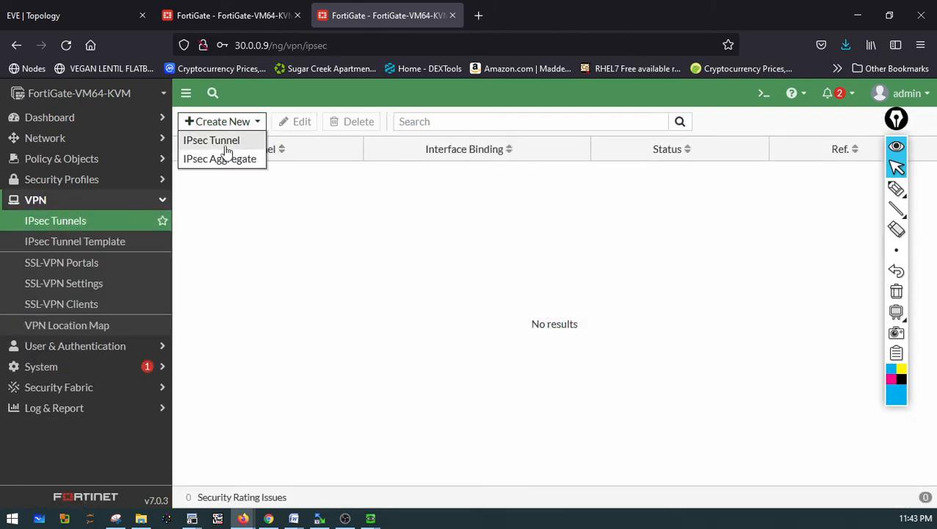
click(221, 141)
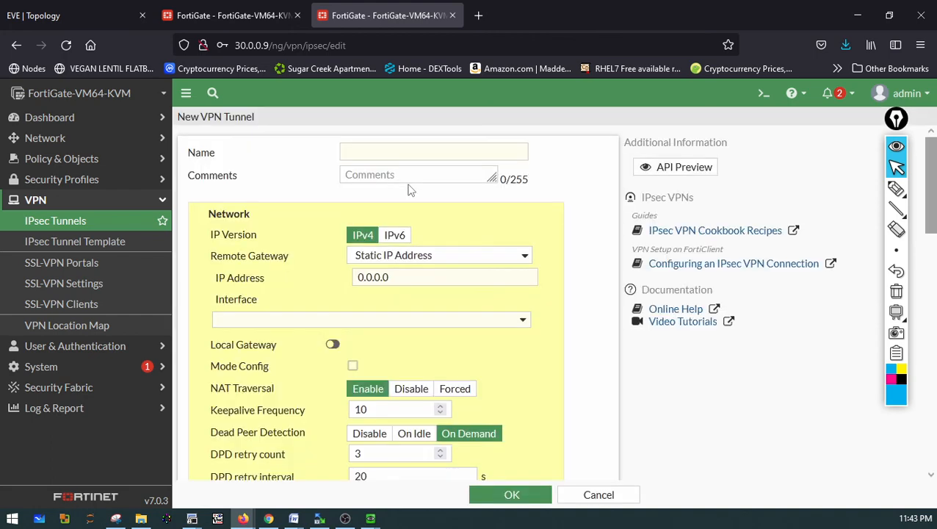
click(373, 154)
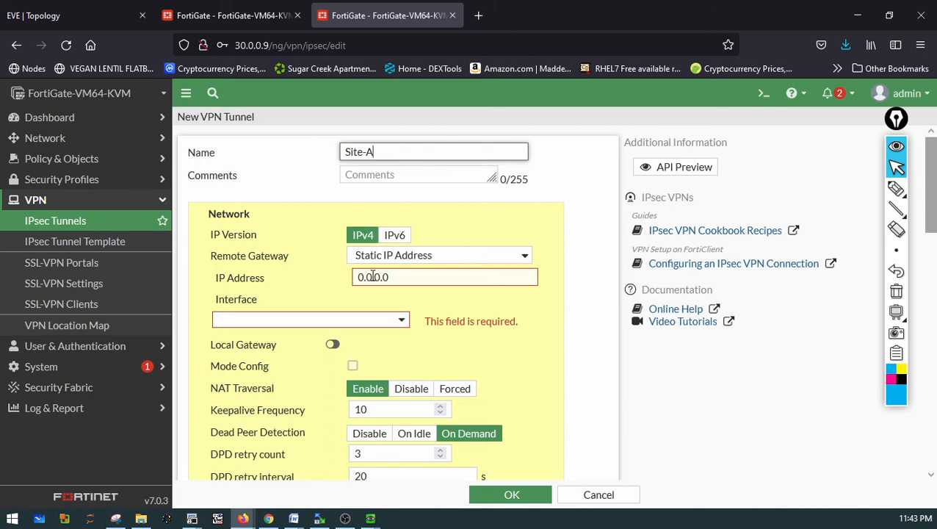
Set the tunnel's remote gateway IP address to 172.16.0.1 and its interface to WAN (port2)
drag(394, 280, 340, 289)
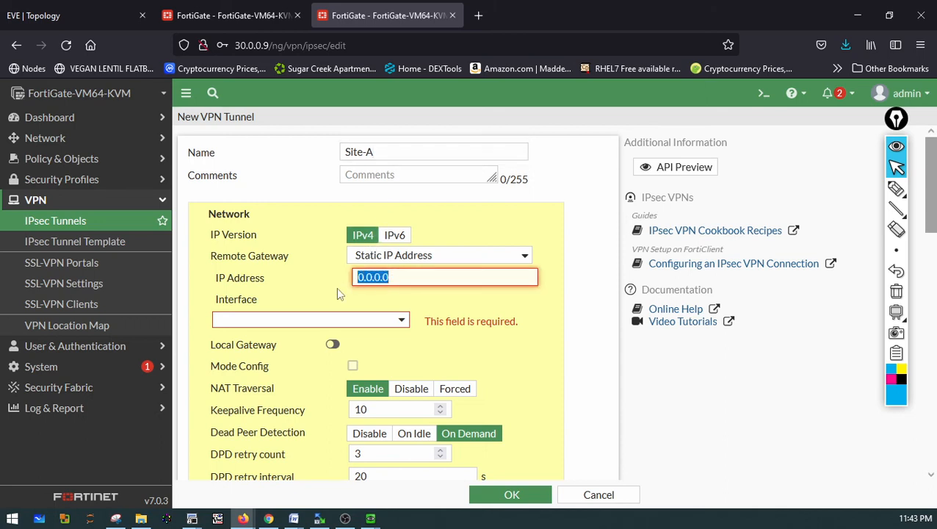
text(17216.0.1)
click(336, 321)
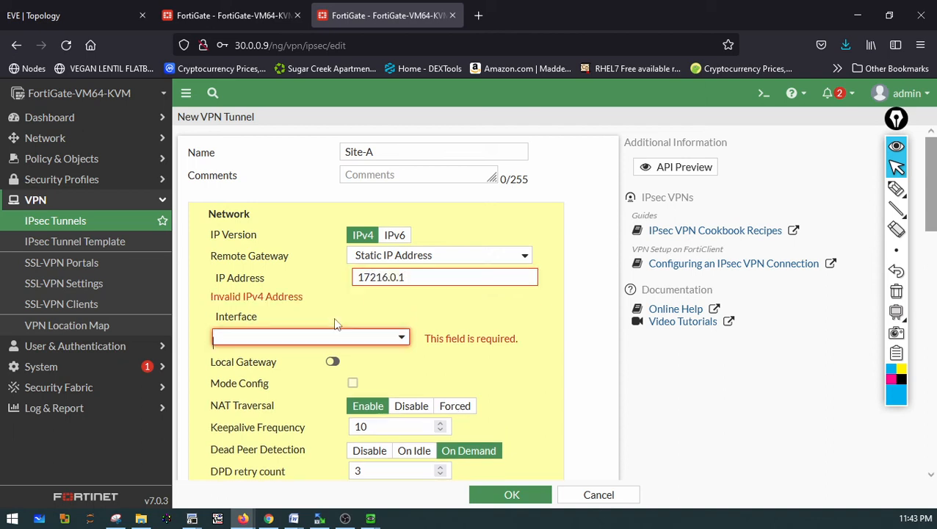
click(313, 339)
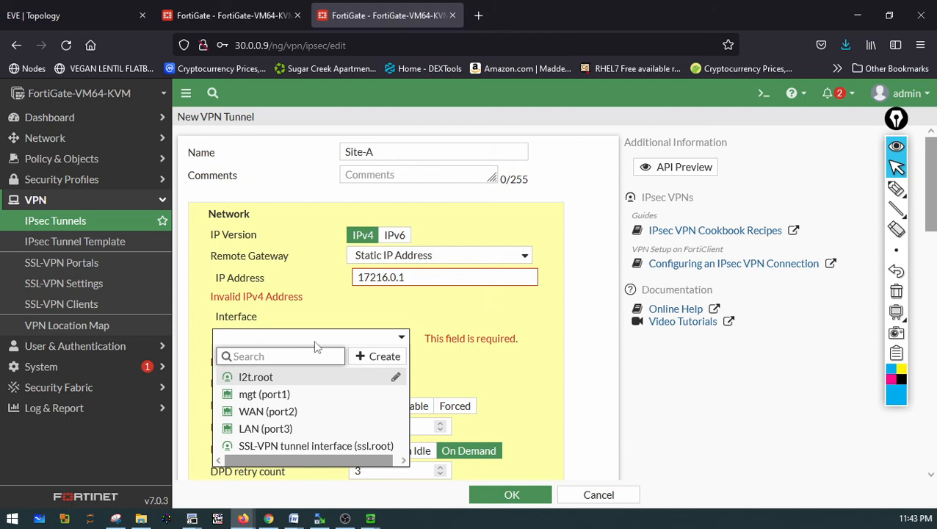
click(267, 411)
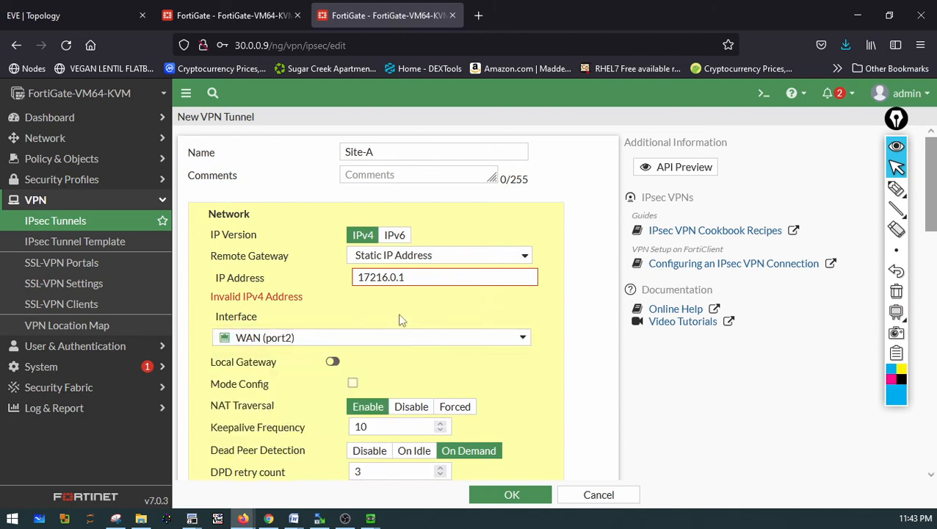
click(378, 278)
text(.)
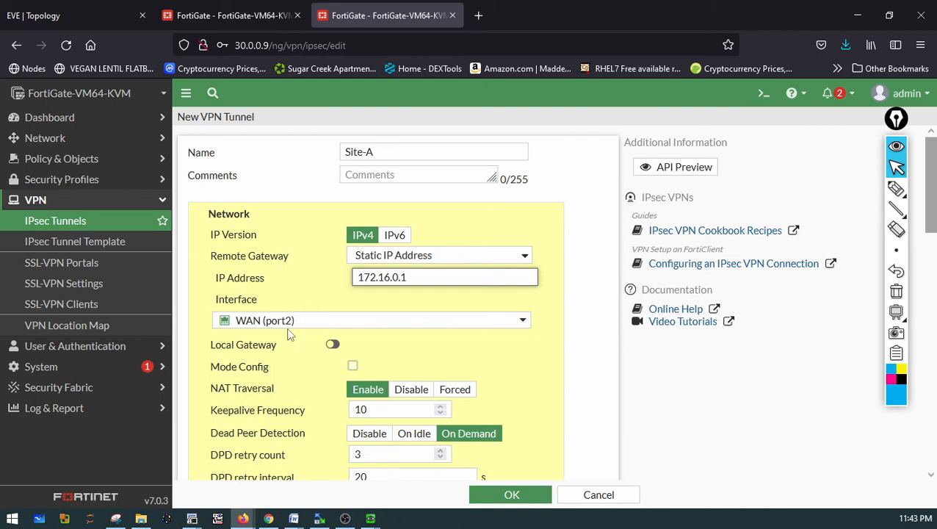
Enter the tunnel's pre-shared key
scroll(288, 334, down, 4)
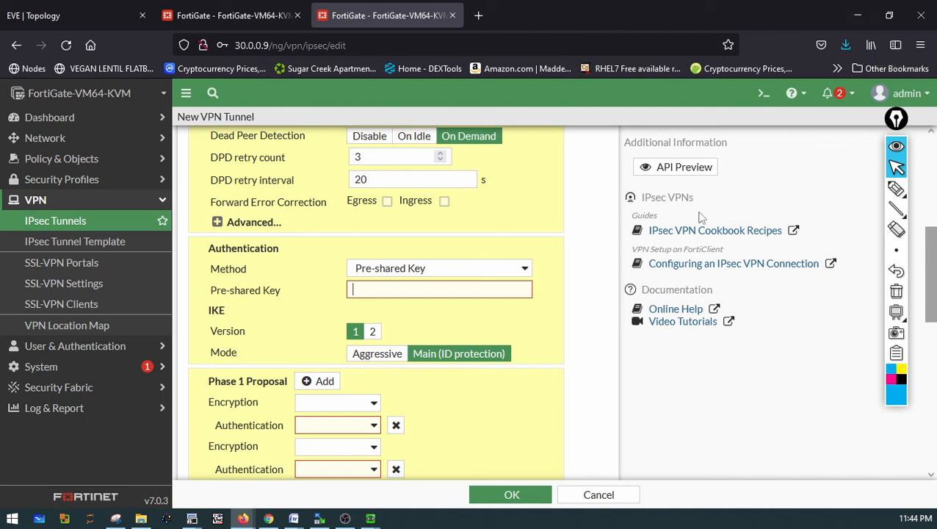
click(418, 291)
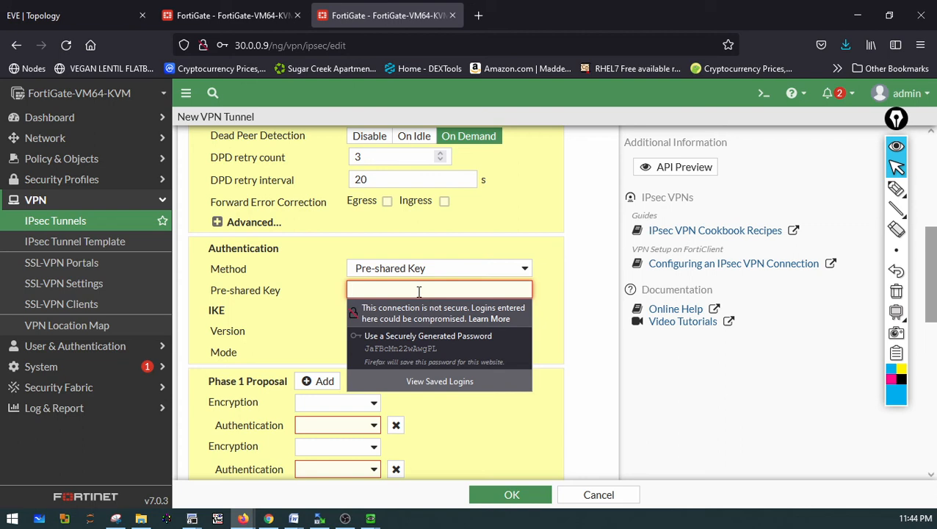
text(f)
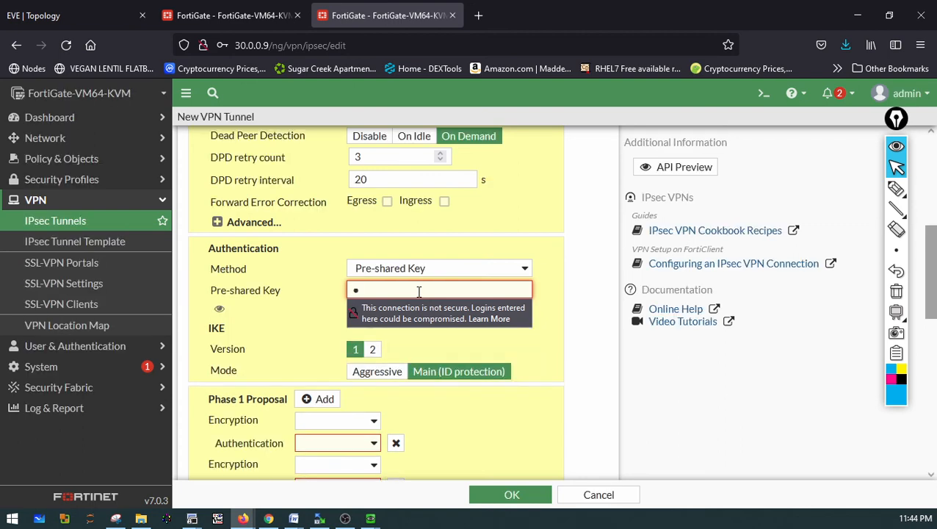
key(BackSpace)
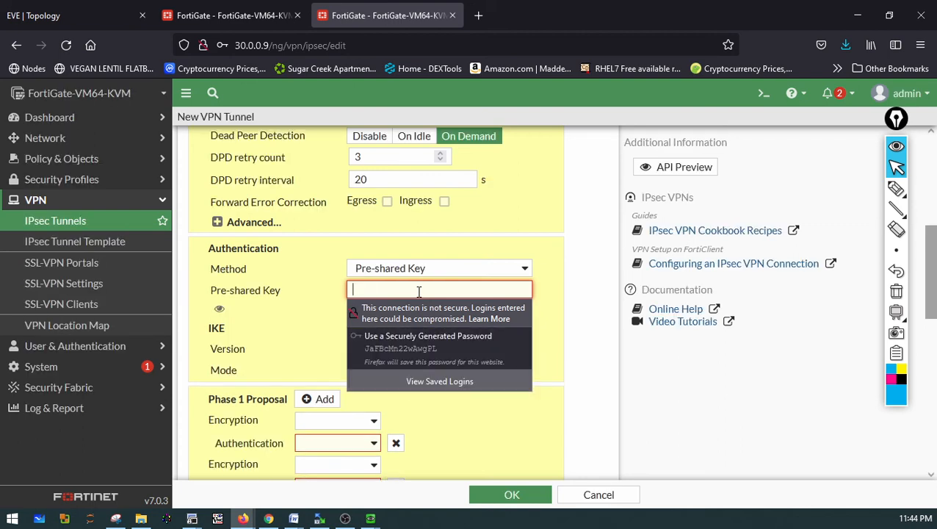
text(fo)
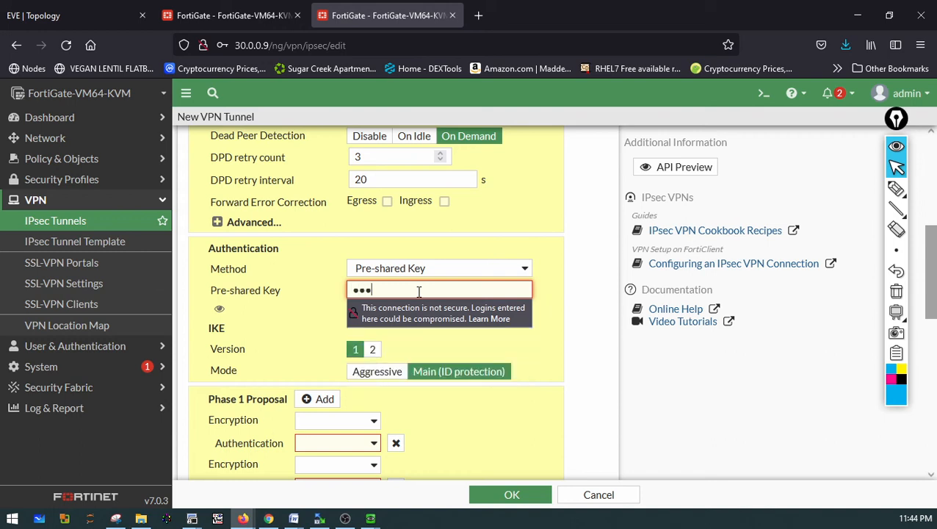
key(BackSpace)
key(BackSpace)
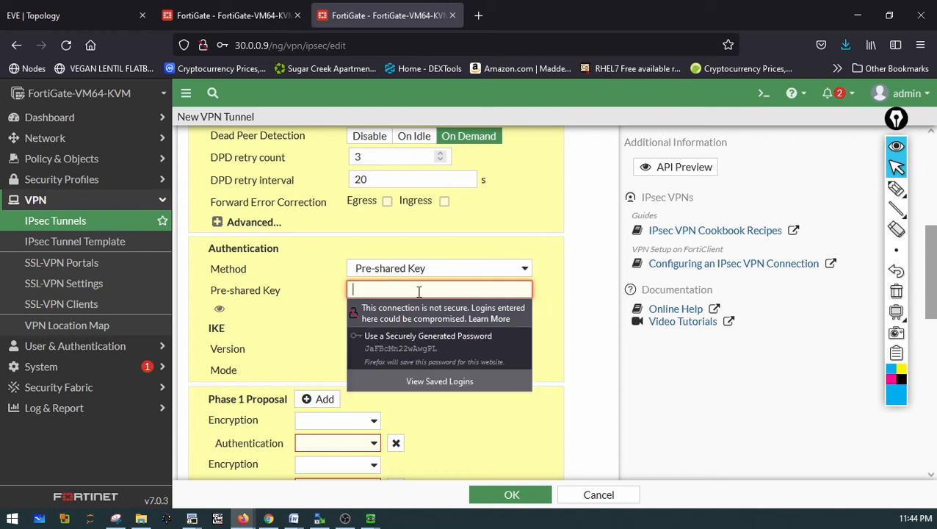
text(fortin)
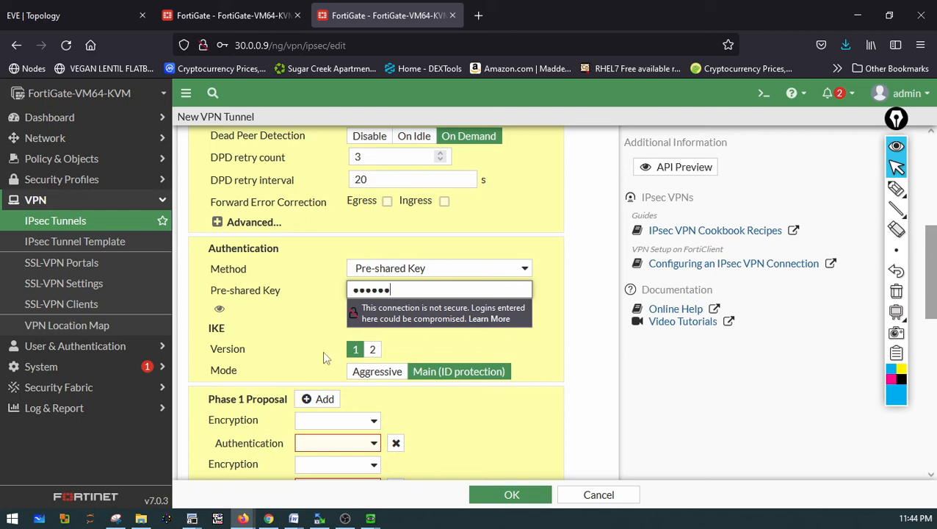
click(310, 360)
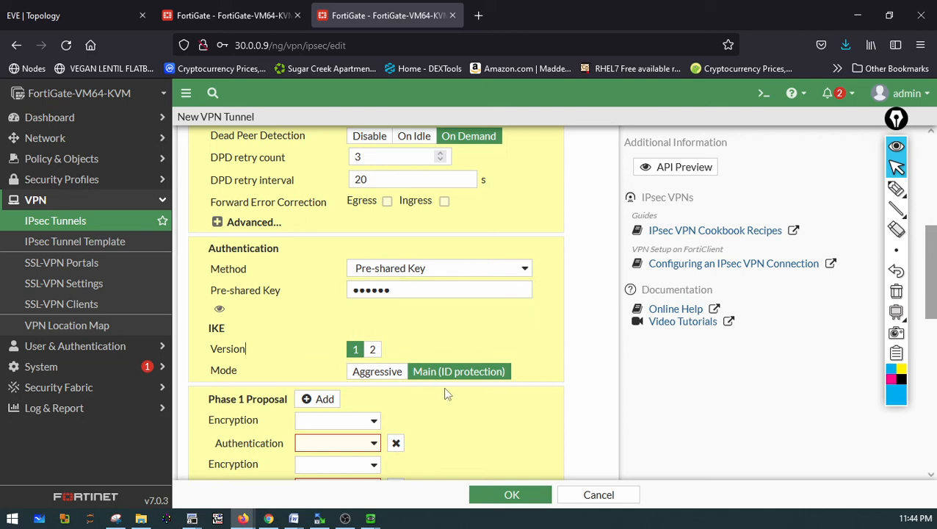
Remove the three extra Phase 1 proposal encryption/authentication pairs, leaving a single one
scroll(516, 335, down, 2)
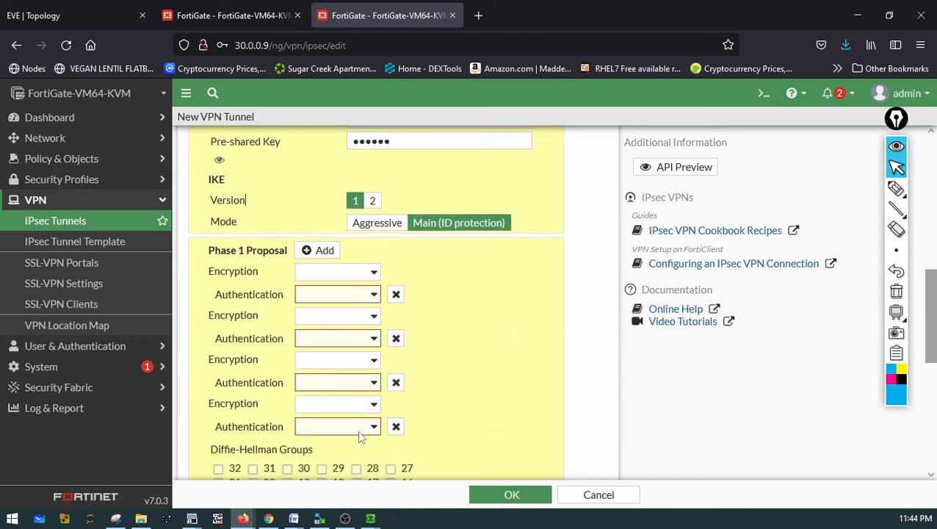
click(395, 426)
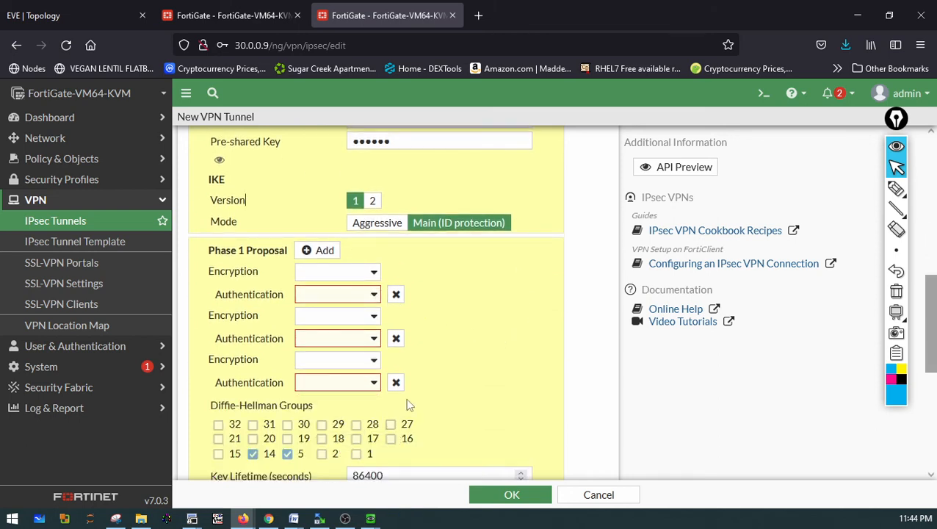
click(396, 383)
click(396, 339)
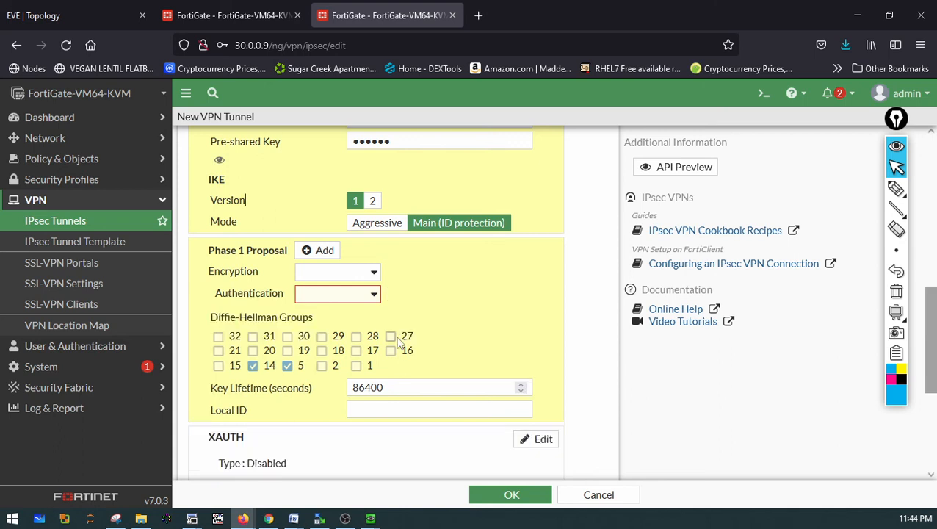
Set the Phase 1 proposal to DES encryption with SHA1 authentication and keep only Diffie-Hellman group 5
click(374, 273)
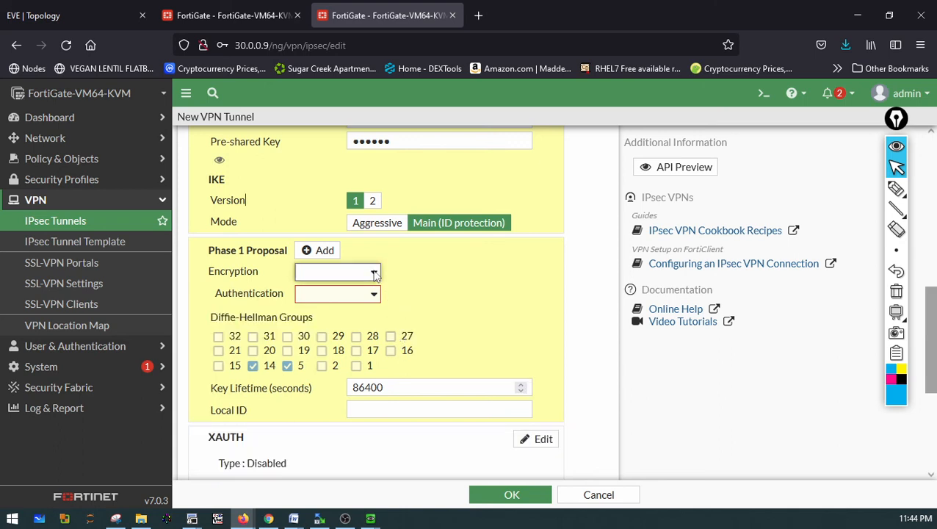
click(319, 311)
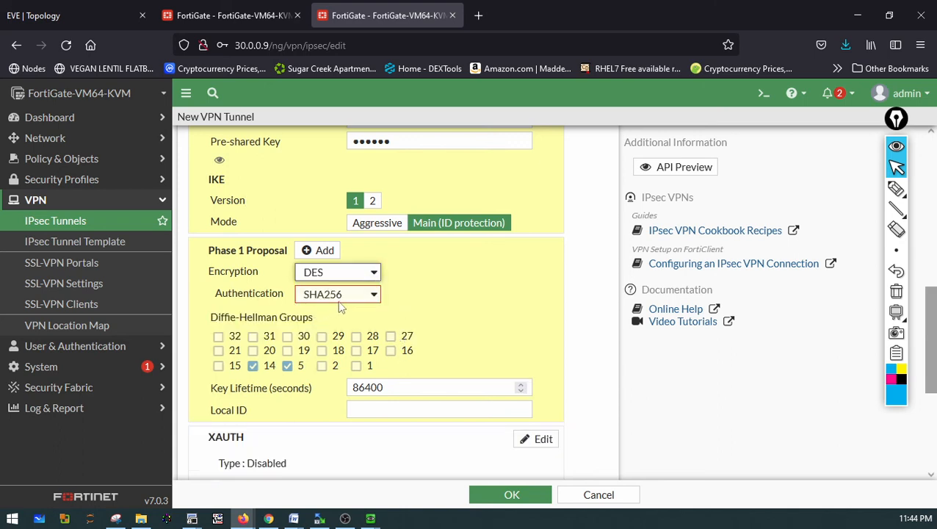
click(338, 295)
click(334, 335)
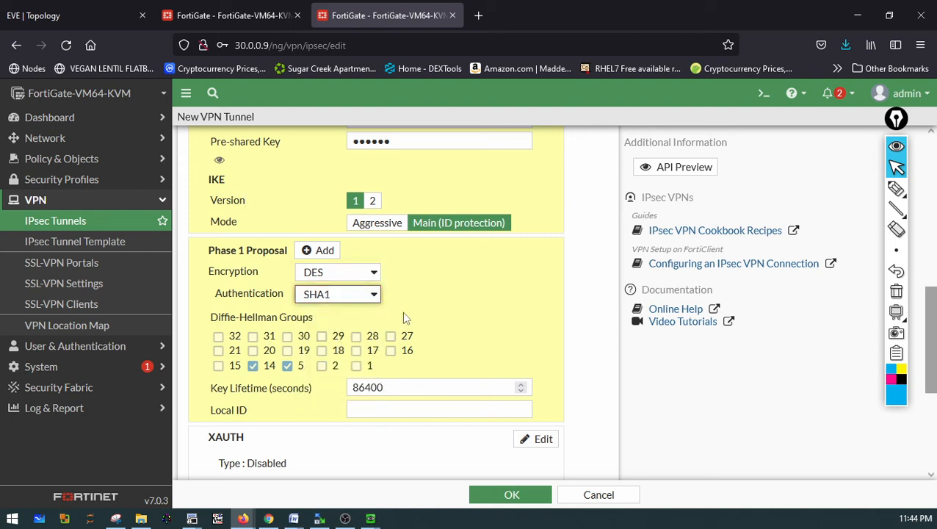
click(253, 366)
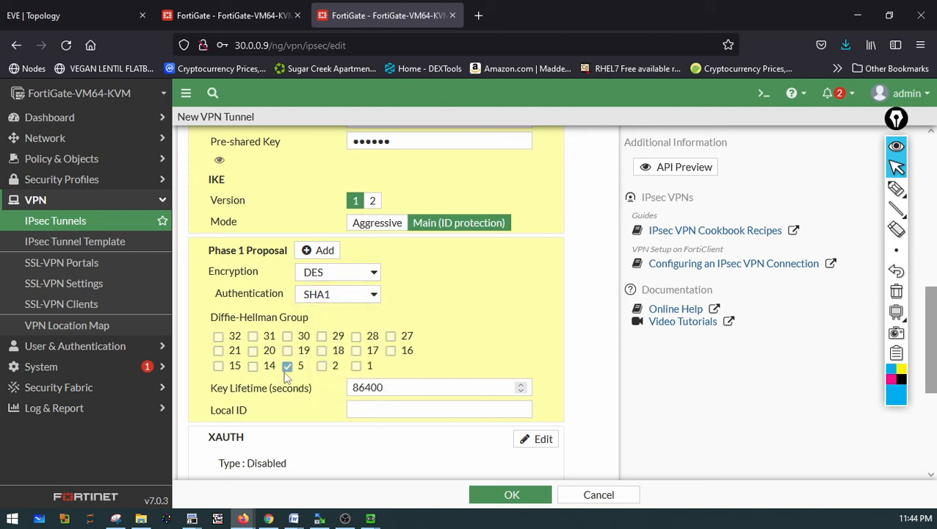
Name the new Phase 2 selector Phase2
scroll(520, 332, down, 2)
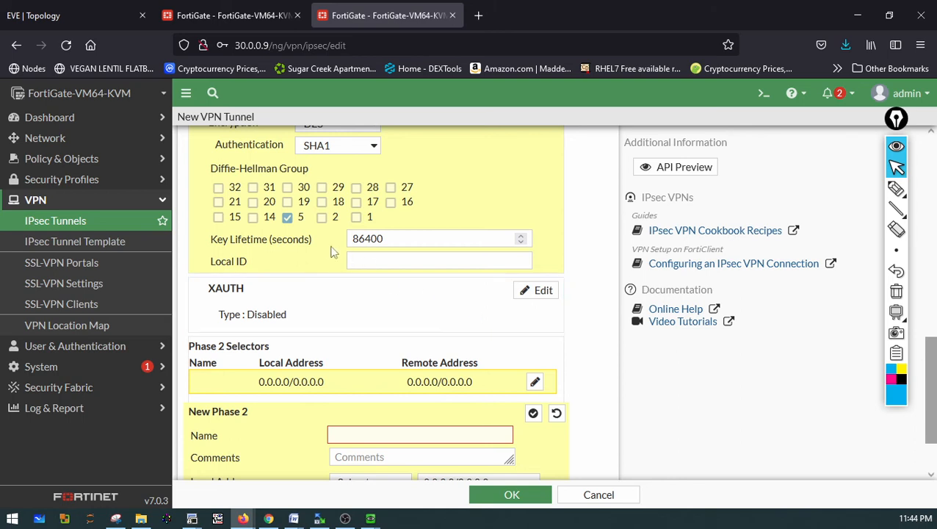
scroll(432, 245, down, 2)
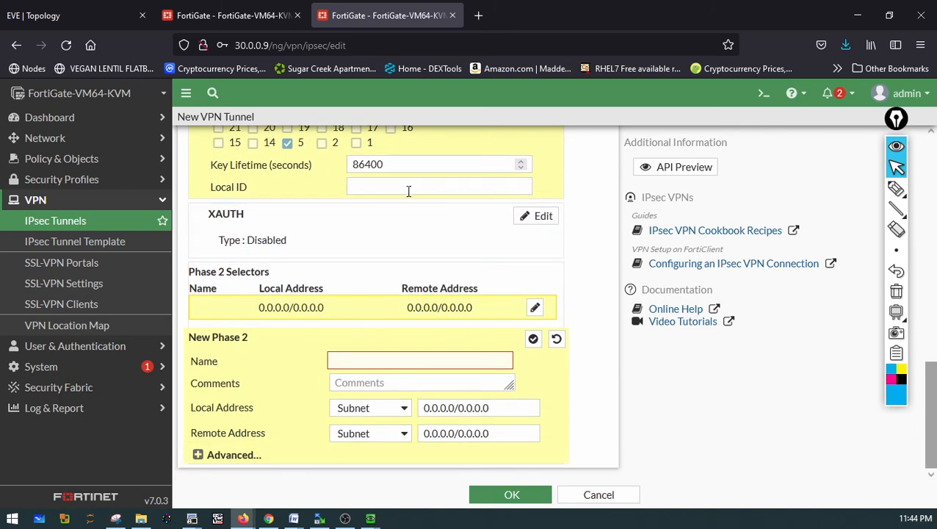
drag(400, 167, 339, 163)
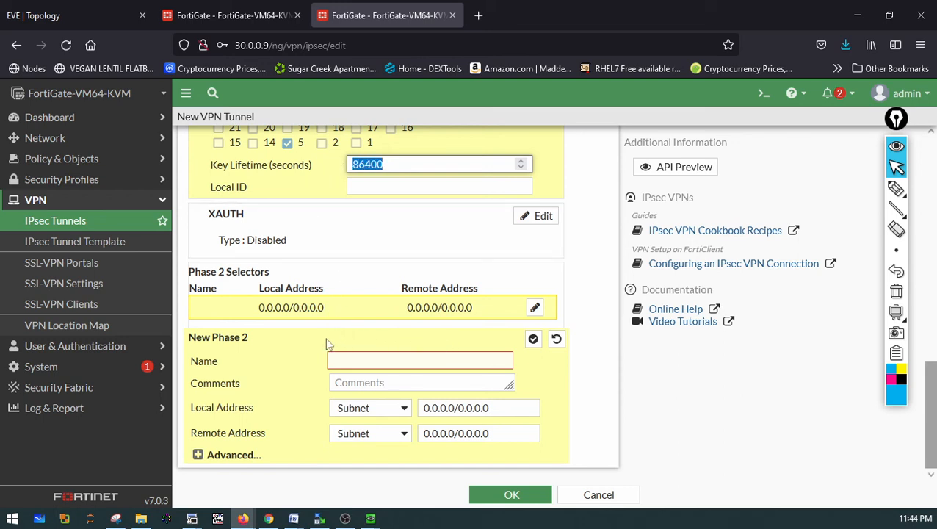
click(338, 361)
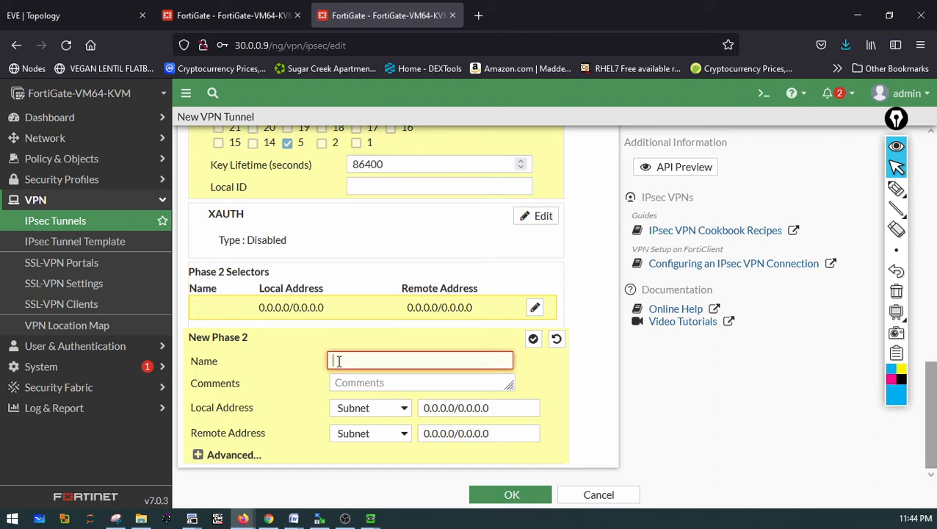
text(PHa)
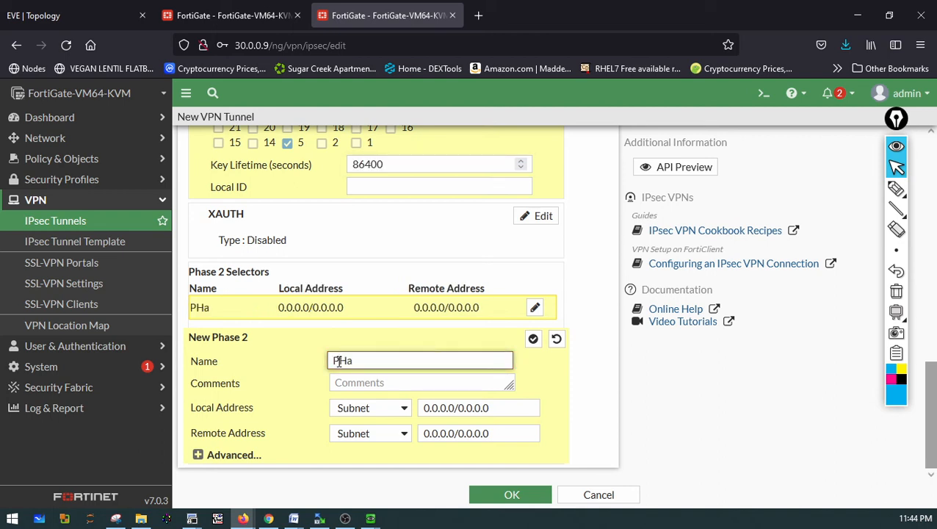
text(hasw)
key(BackSpace)
text(e)
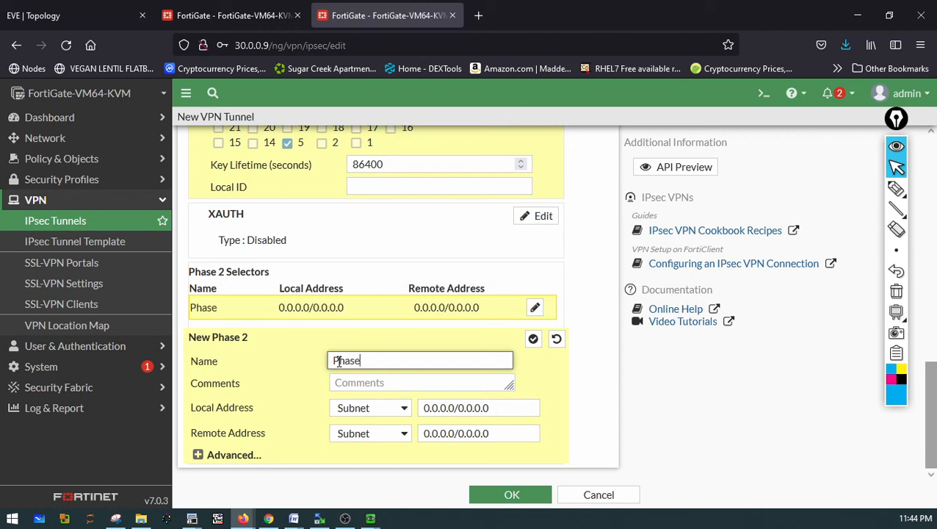
text(1)
key(BackSpace)
text(2)
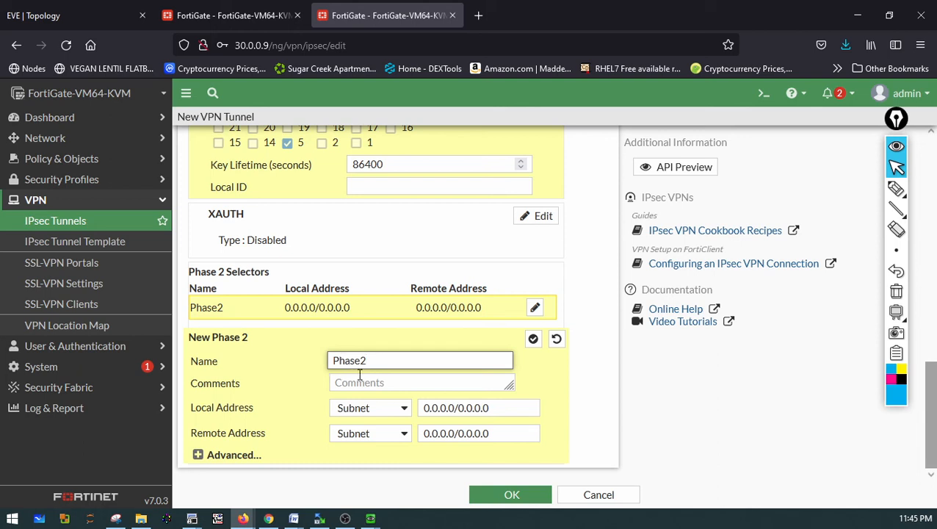
Set the Phase 2 local address subnet to 20.0.0.0/8
drag(454, 408, 409, 402)
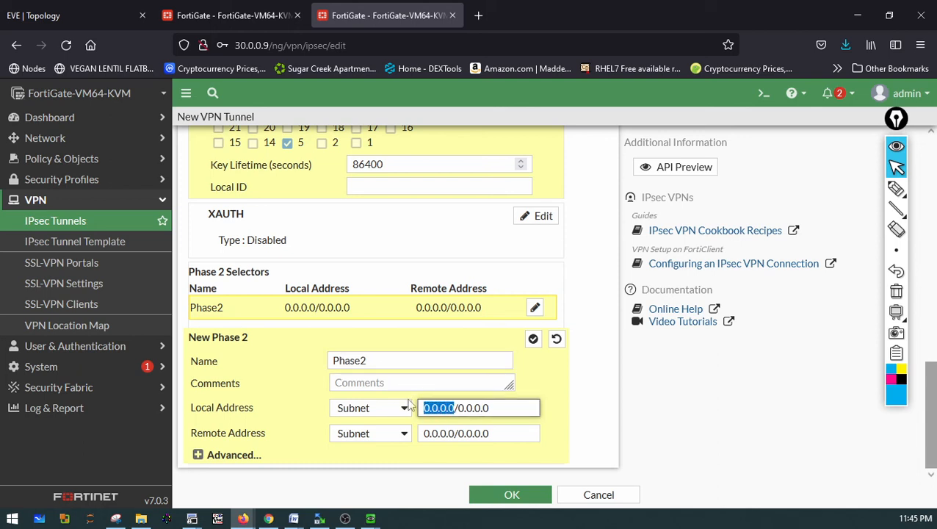
text(20.00)
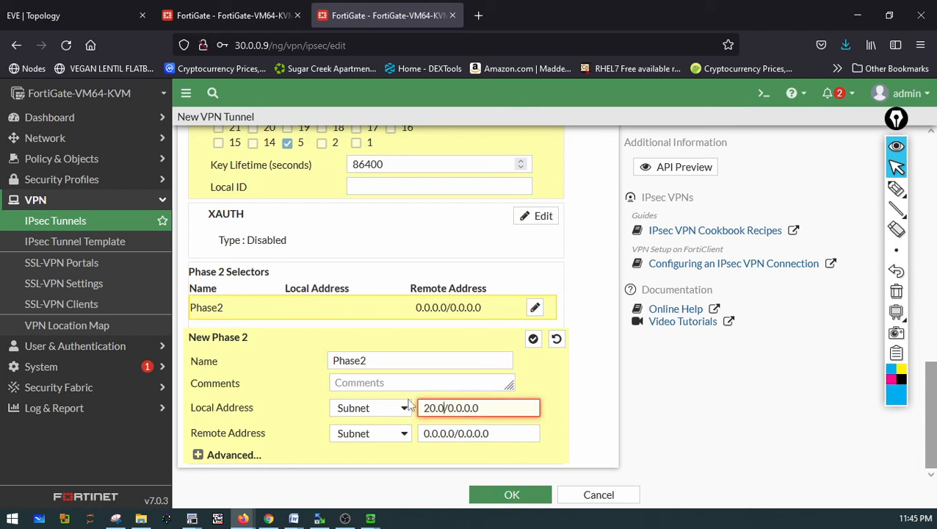
key(BackSpace)
text(0.0)
key(BackSpace)
key(BackSpace)
key(BackSpace)
text(.0.0)
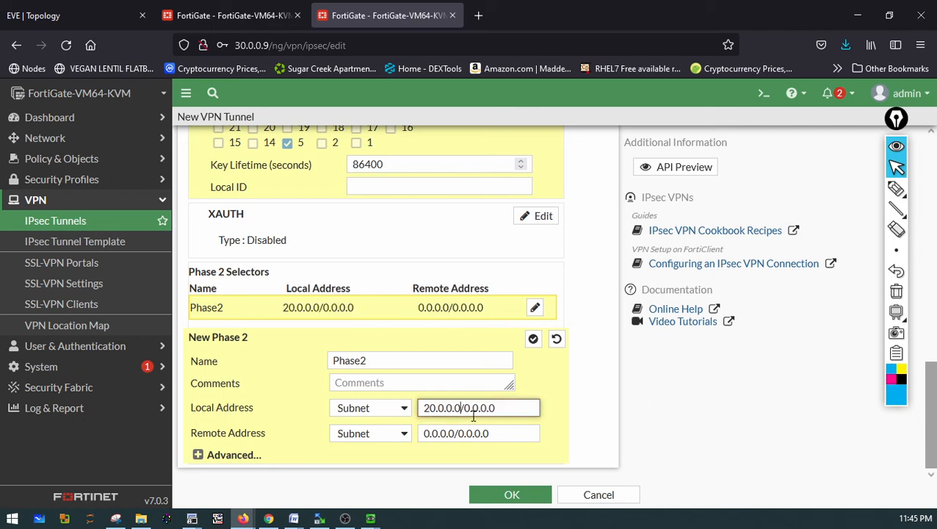
drag(465, 412, 597, 418)
text(8)
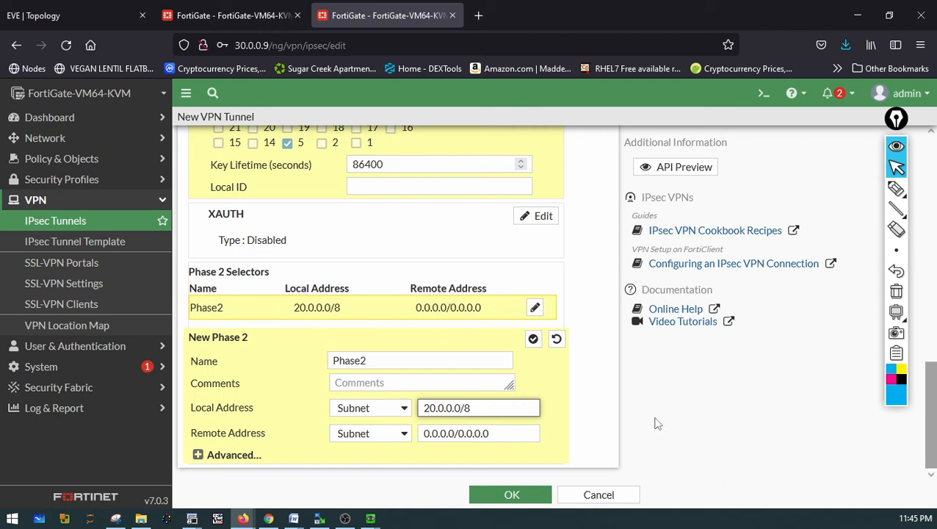
Set the Phase 2 remote address subnet to 40.0.0.0/8
drag(453, 435, 406, 434)
text(40)
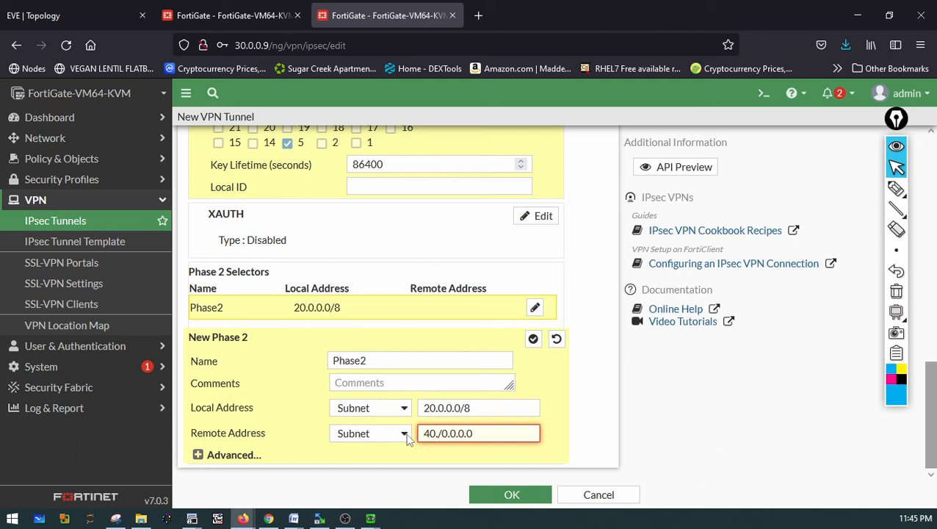
text(.0.0.0)
text(0)
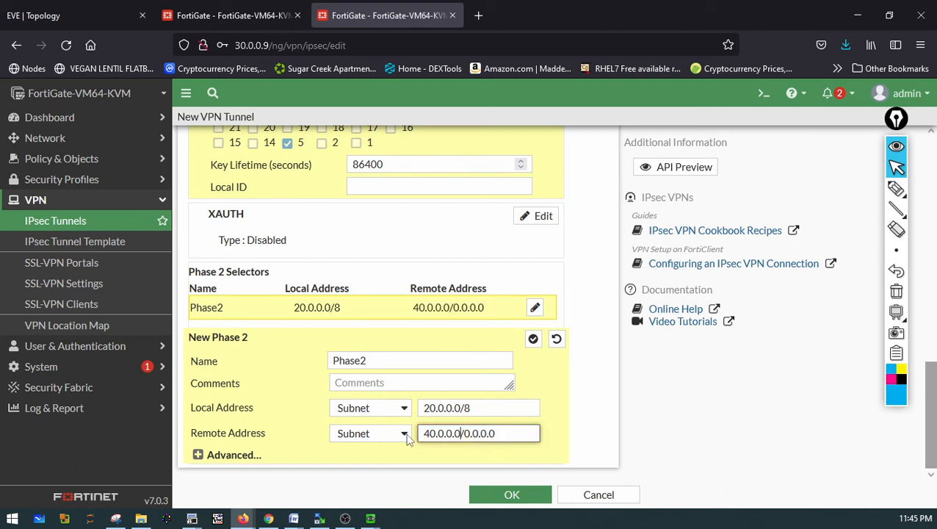
text(/)
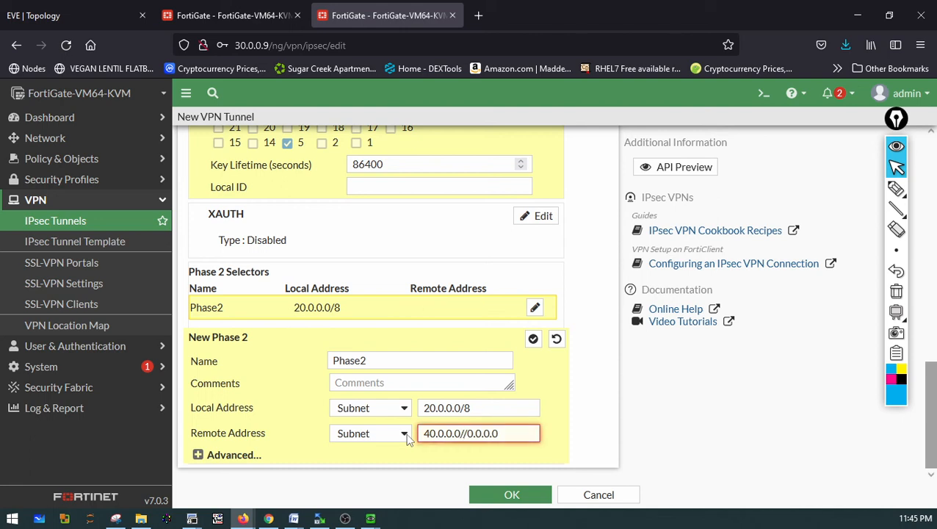
text(8)
key(Delete)
key(Delete)
key(Delete)
key(Delete)
key(Delete)
key(Delete)
key(Delete)
key(Delete)
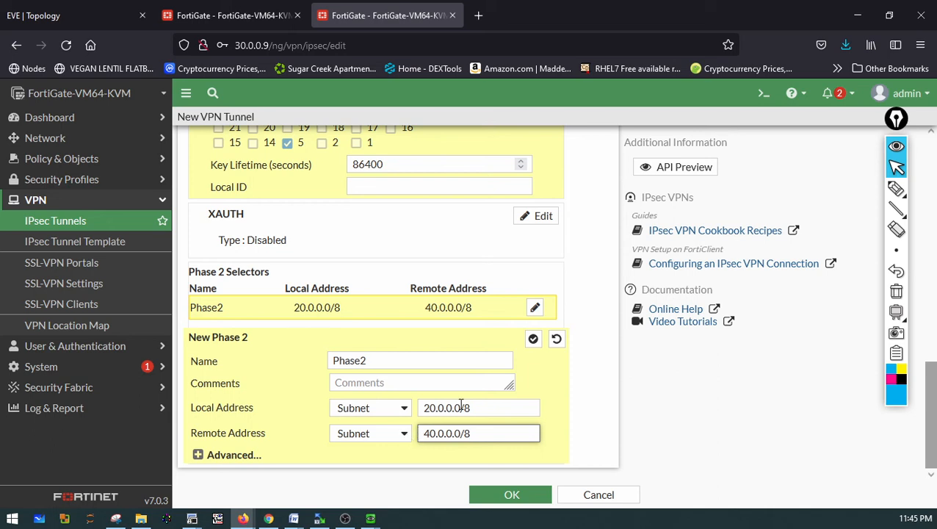
Open the Phase 2 advanced options and remove five of the extra Phase 2 proposal encryption rows
click(200, 460)
scroll(368, 412, down, 2)
scroll(368, 412, down, 2)
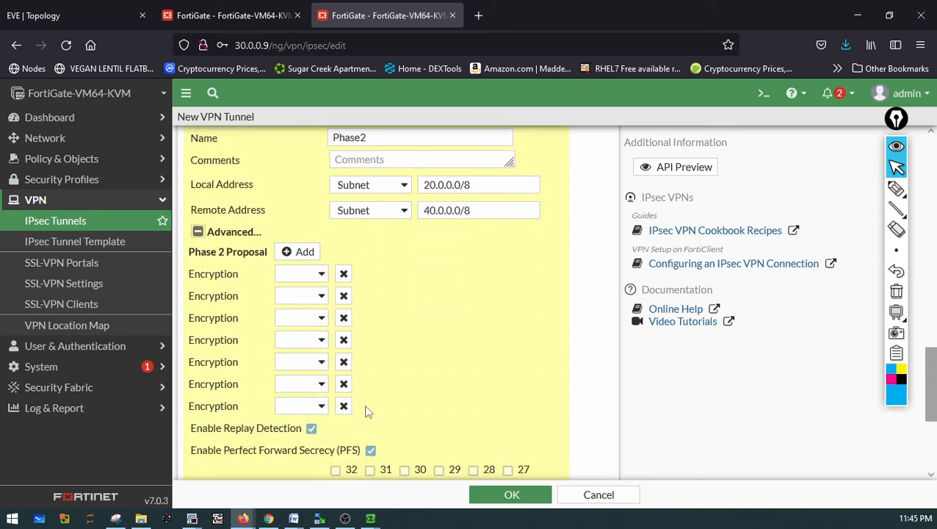
click(344, 405)
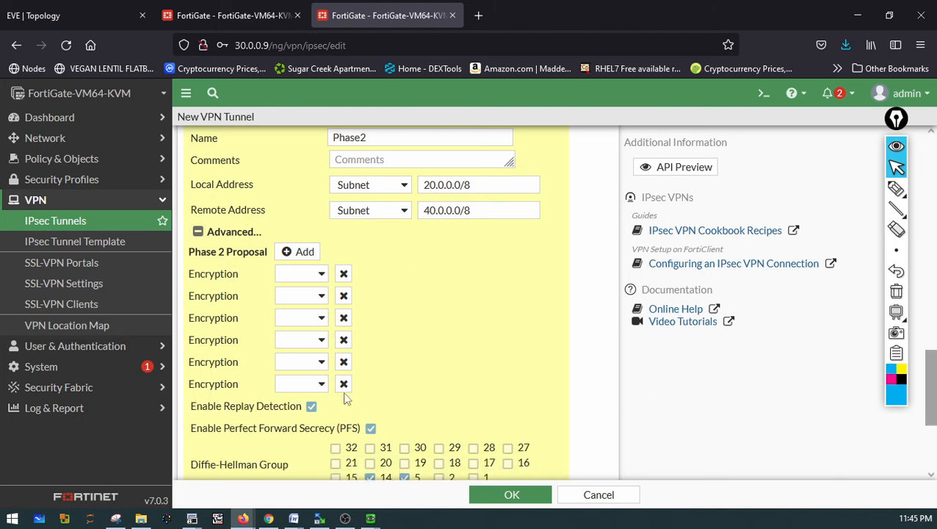
click(344, 384)
click(343, 362)
click(343, 339)
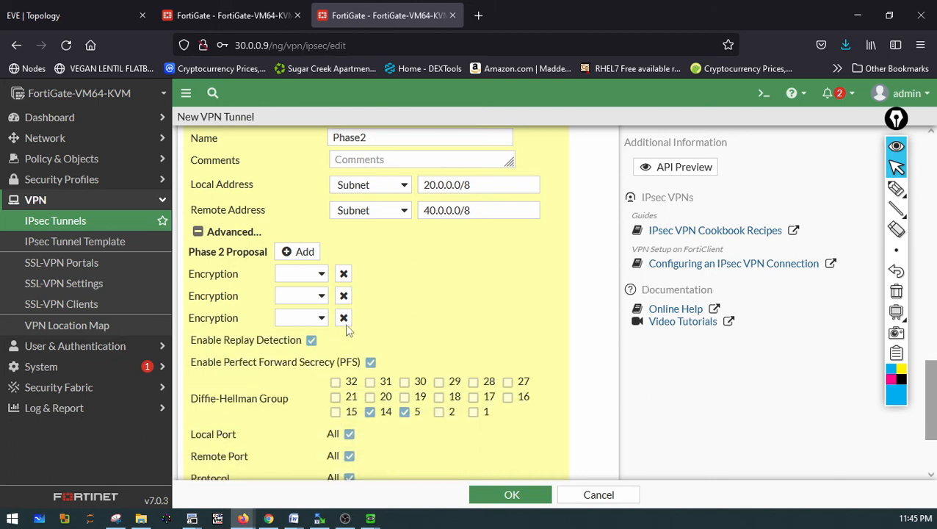
click(344, 317)
Set the Phase 2 proposal to DES encryption with SHA1 authentication, removing the remaining extra pair
click(320, 276)
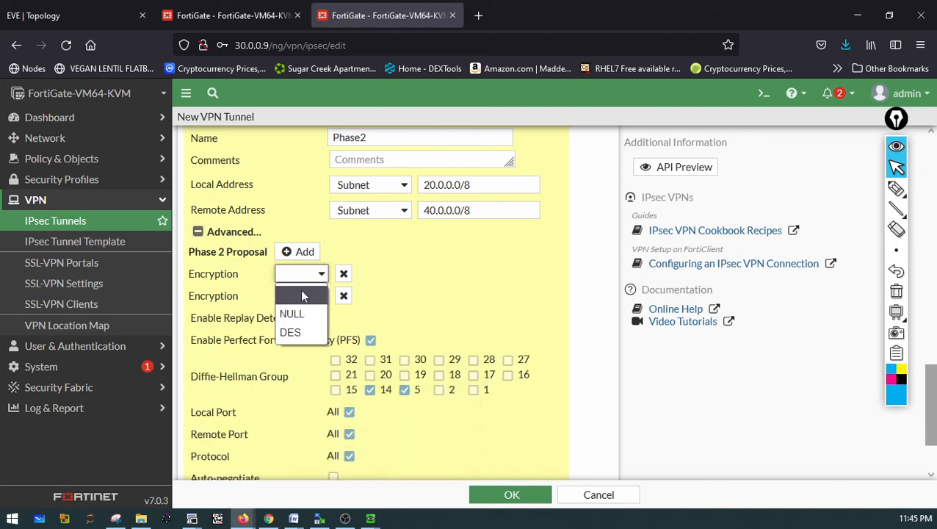
click(283, 334)
click(295, 299)
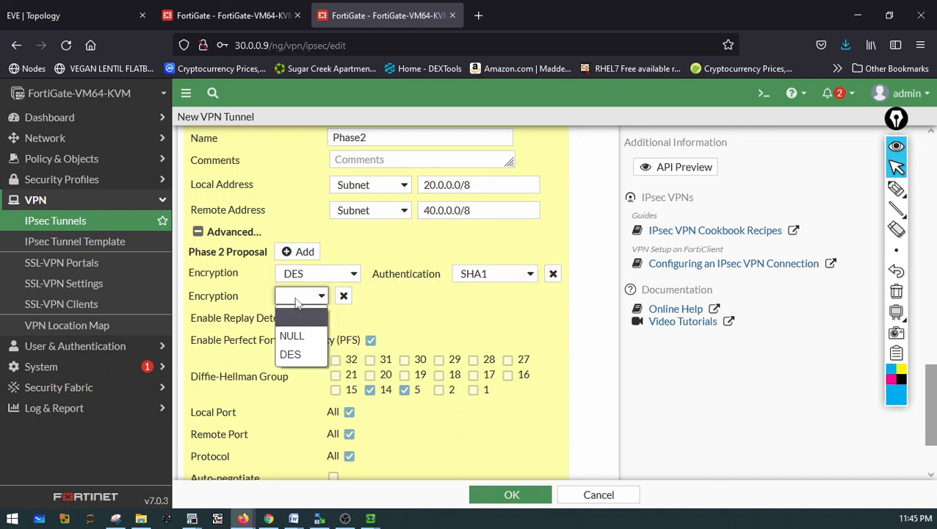
click(294, 354)
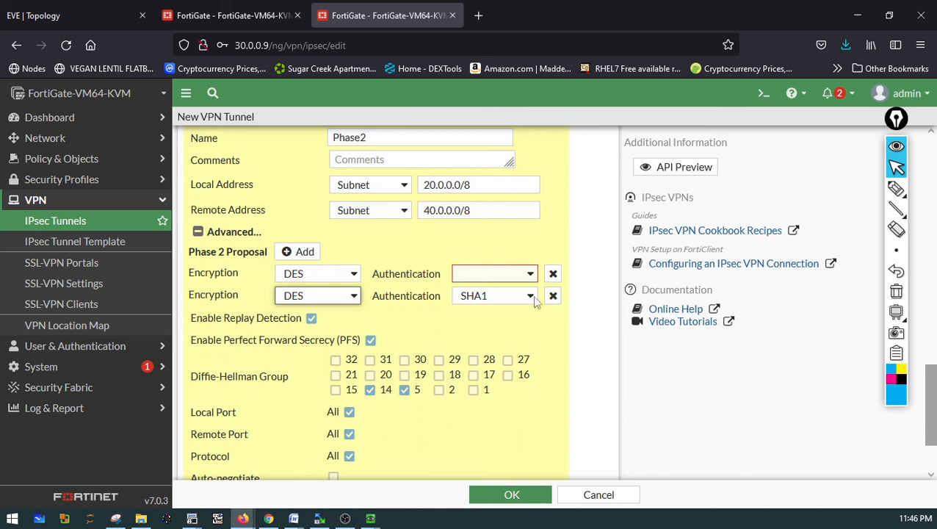
click(504, 277)
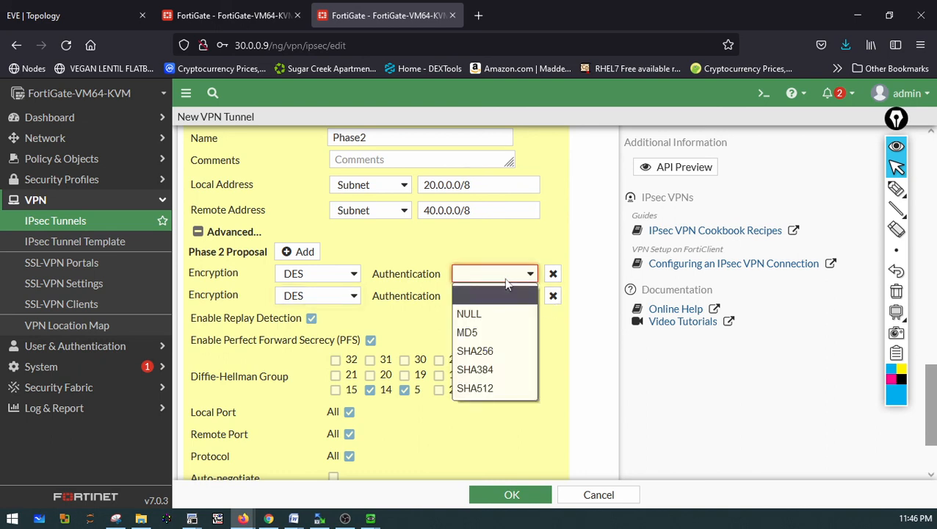
click(467, 334)
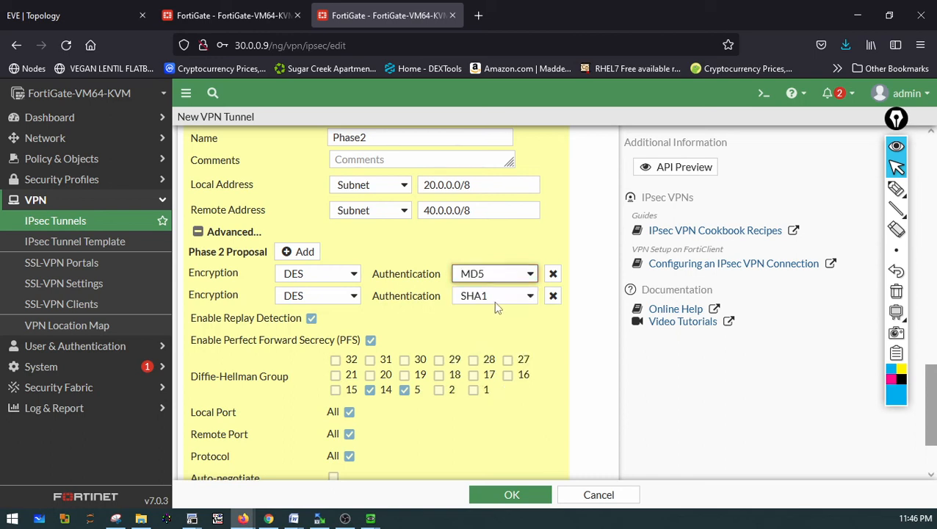
click(552, 275)
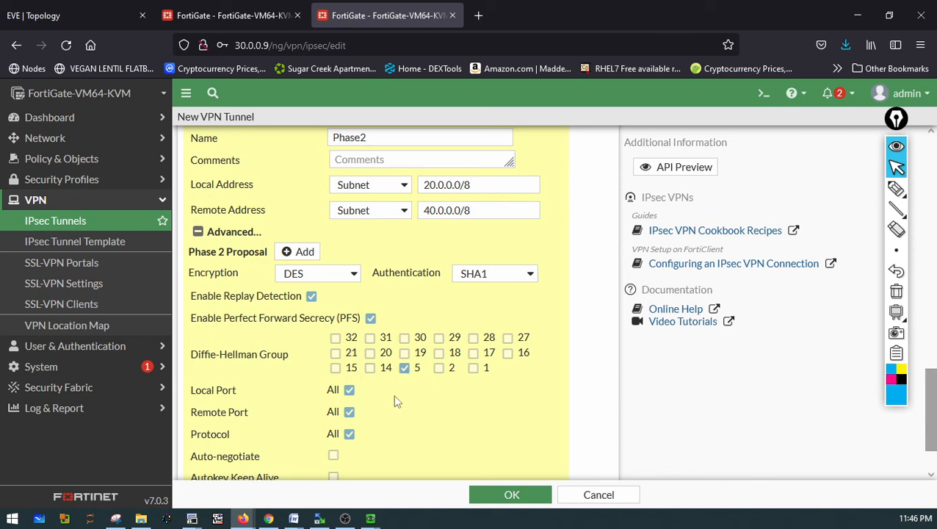
Save the new IPsec VPN tunnel with its Phase 2 settings
scroll(392, 393, down, 2)
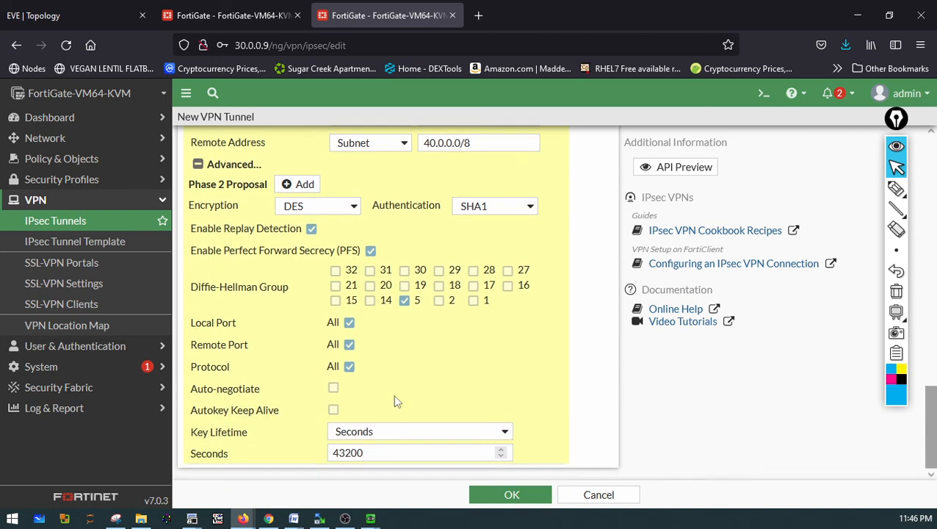
click(506, 493)
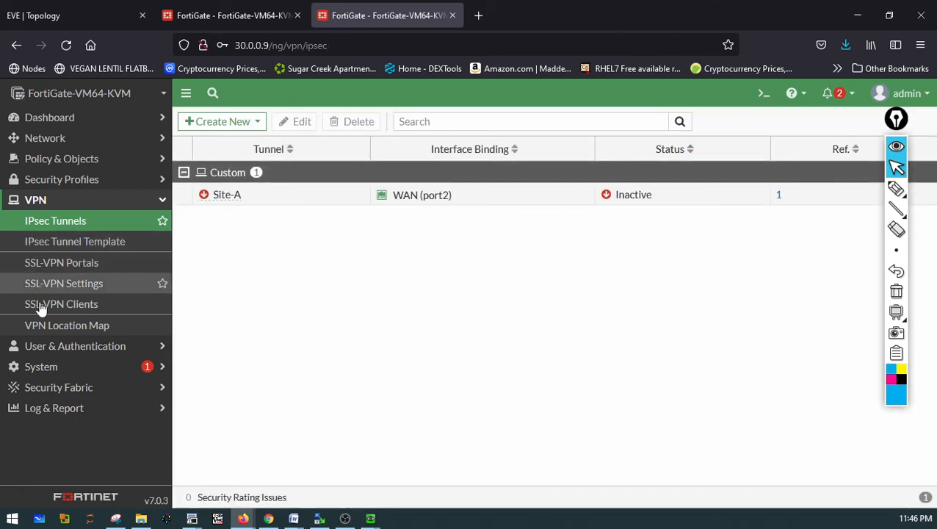
Create a static route for destination 0.0.0.0/0.0.0.0 using the Site-A tunnel as its interface
click(73, 138)
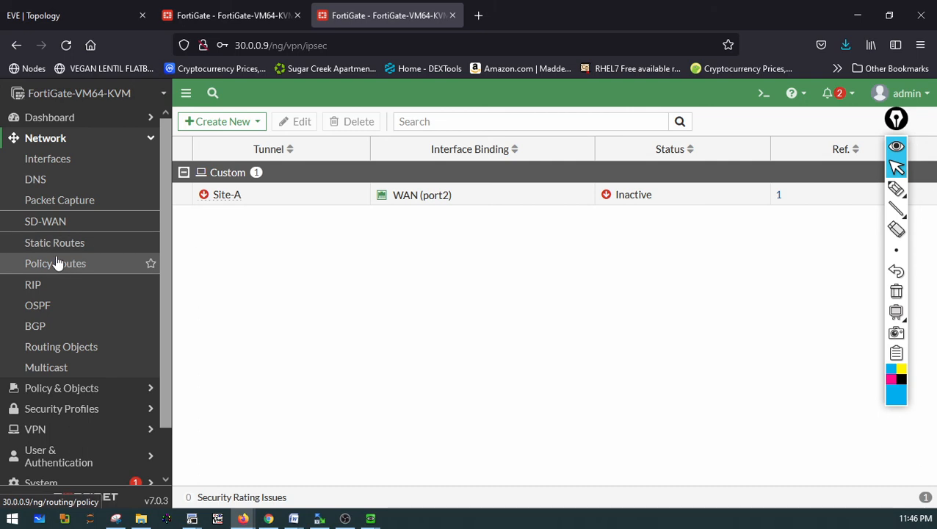
click(30, 245)
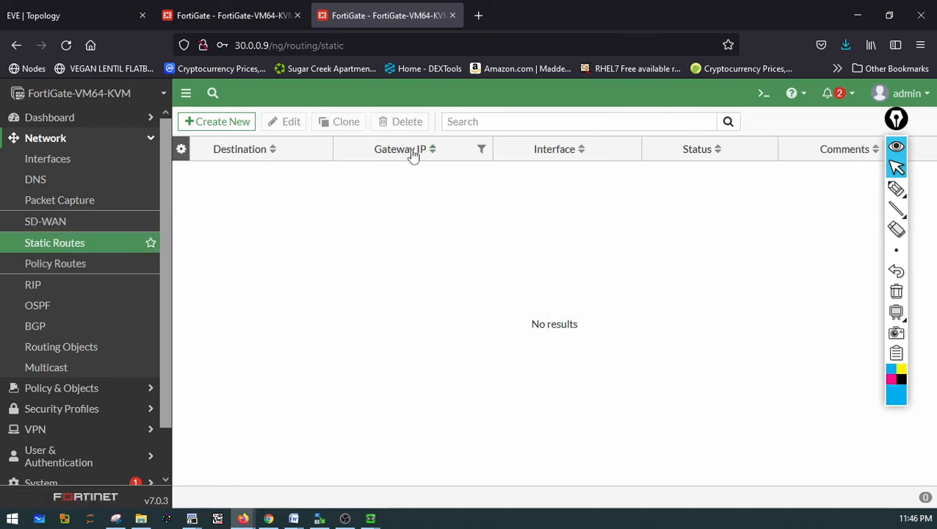
click(229, 130)
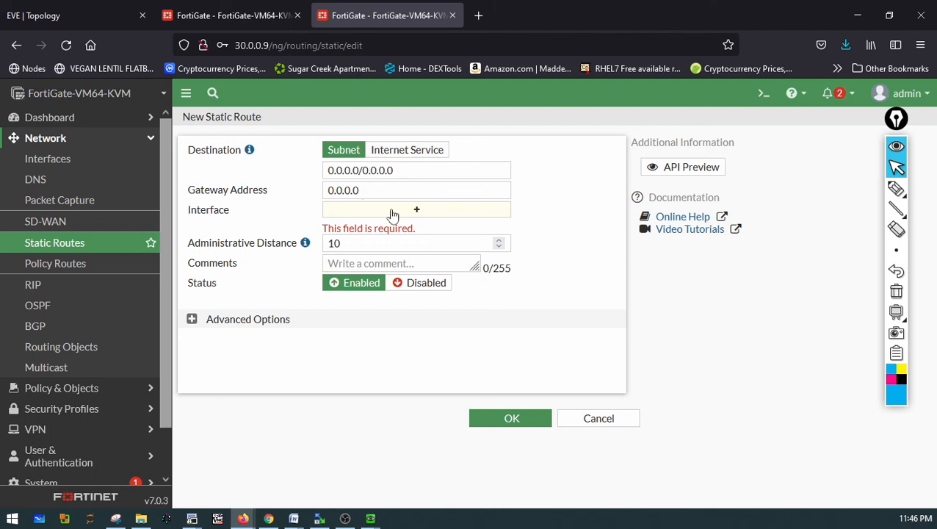
click(393, 213)
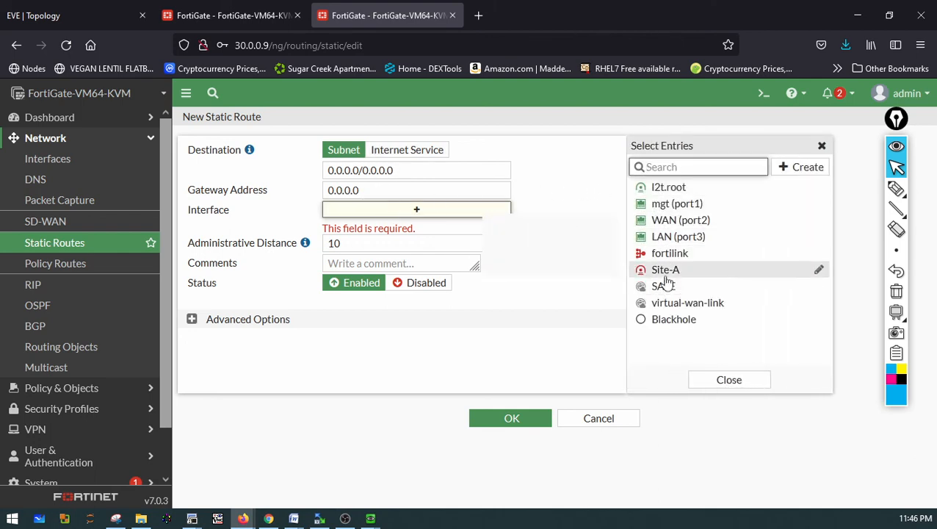
click(665, 272)
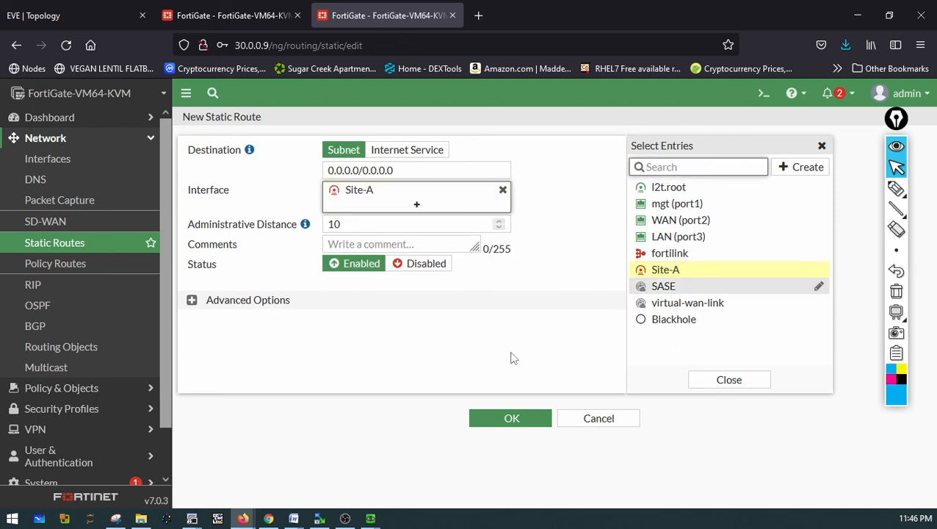
click(494, 422)
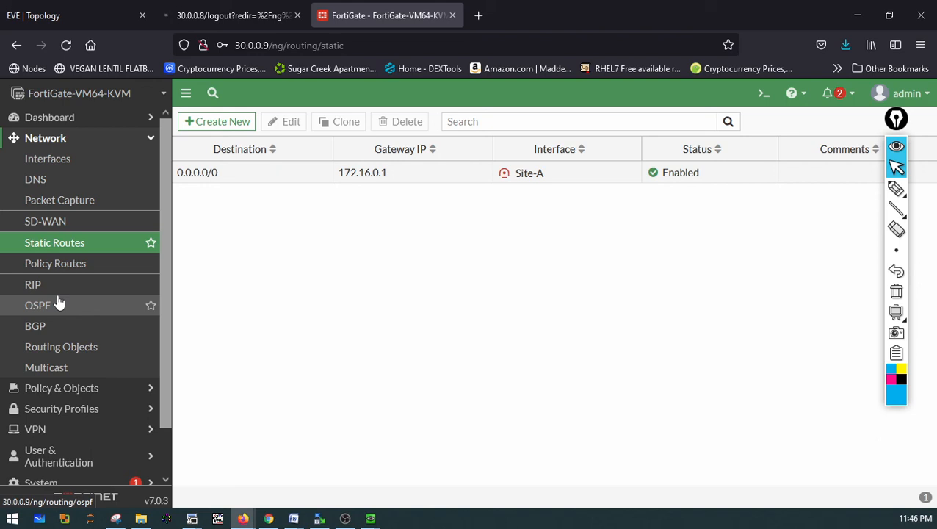
Start a new firewall security policy named IPsec-to-LAN
click(53, 389)
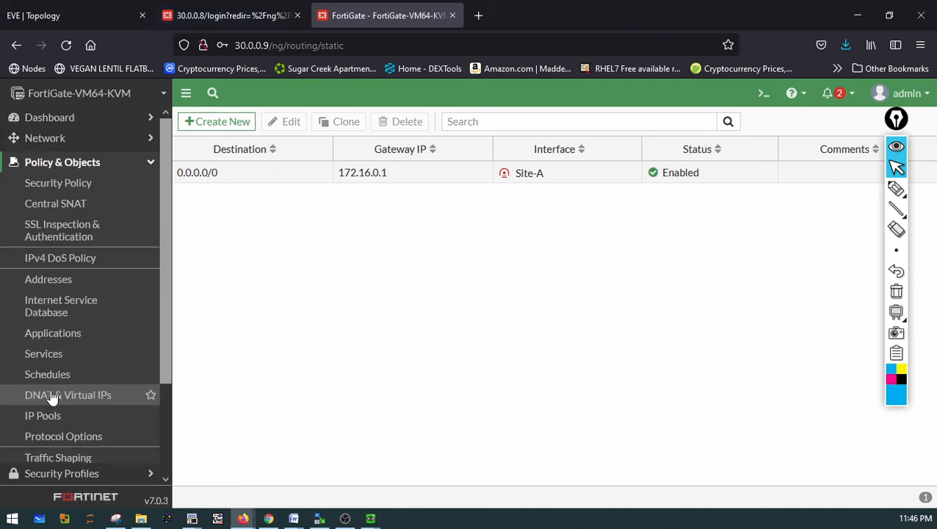
click(93, 185)
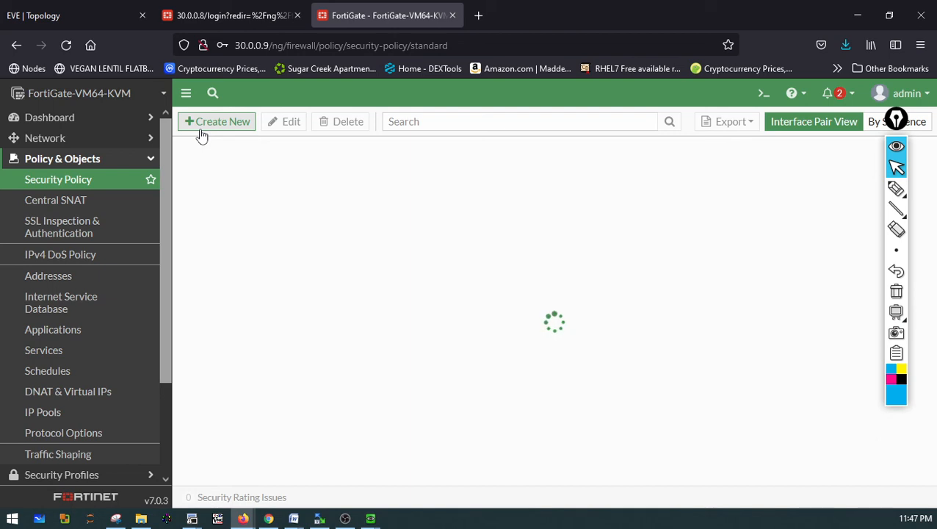
click(202, 135)
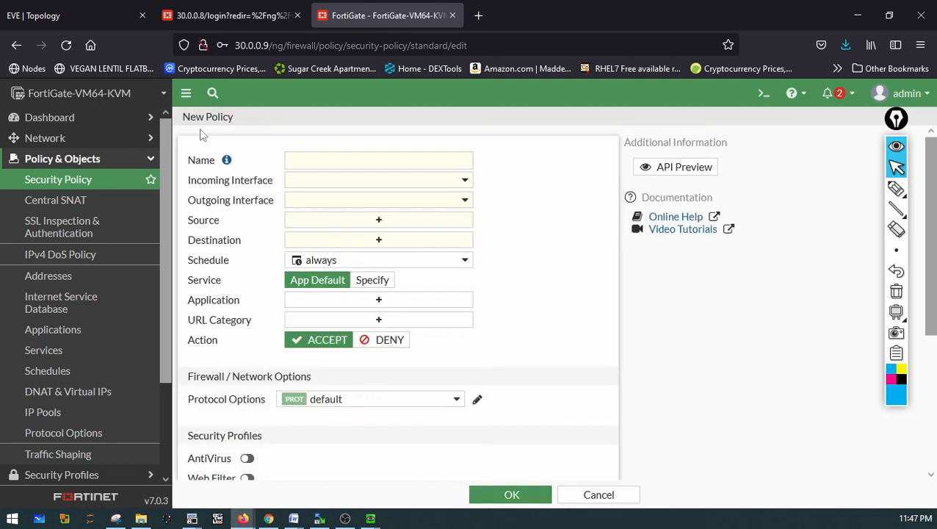
click(328, 155)
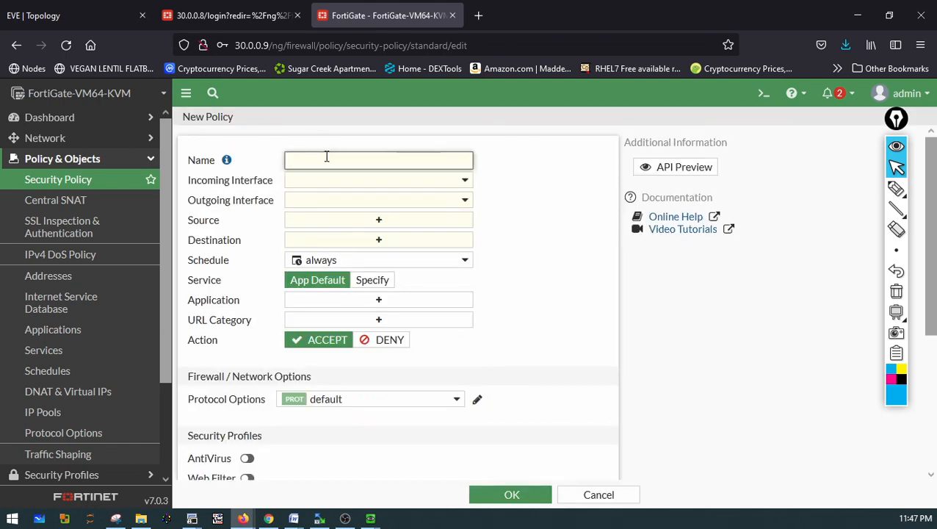
text(IPsec-to-LAN)
Set the policy's incoming interface to Site-A and outgoing interface to LAN (port3)
click(318, 199)
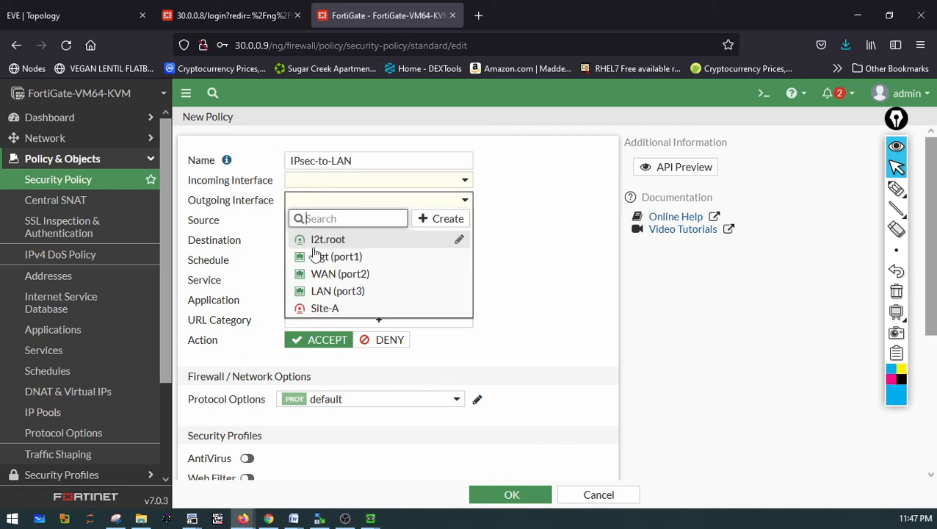
click(316, 189)
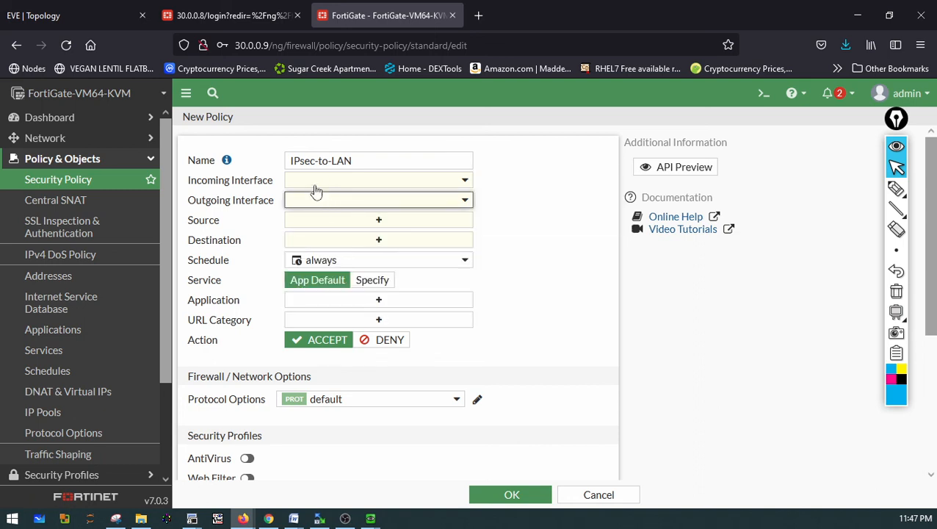
click(316, 186)
click(323, 288)
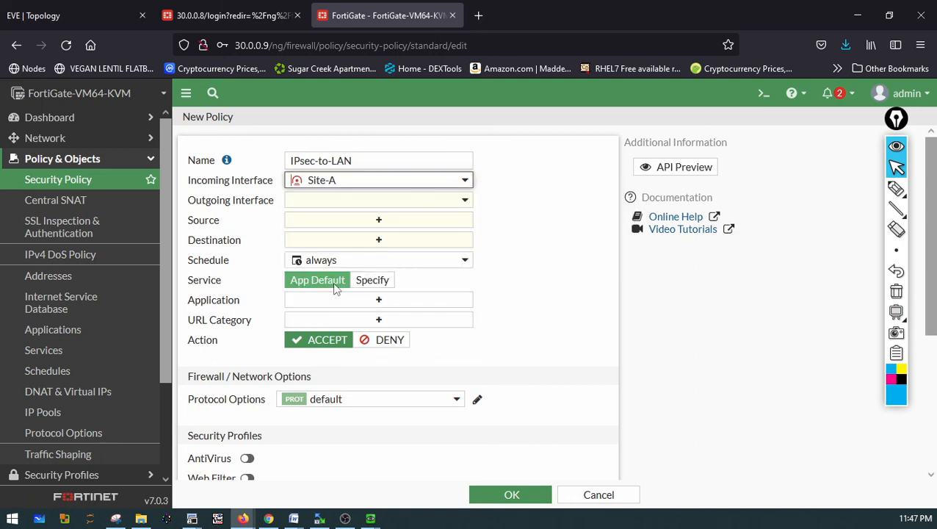
click(331, 202)
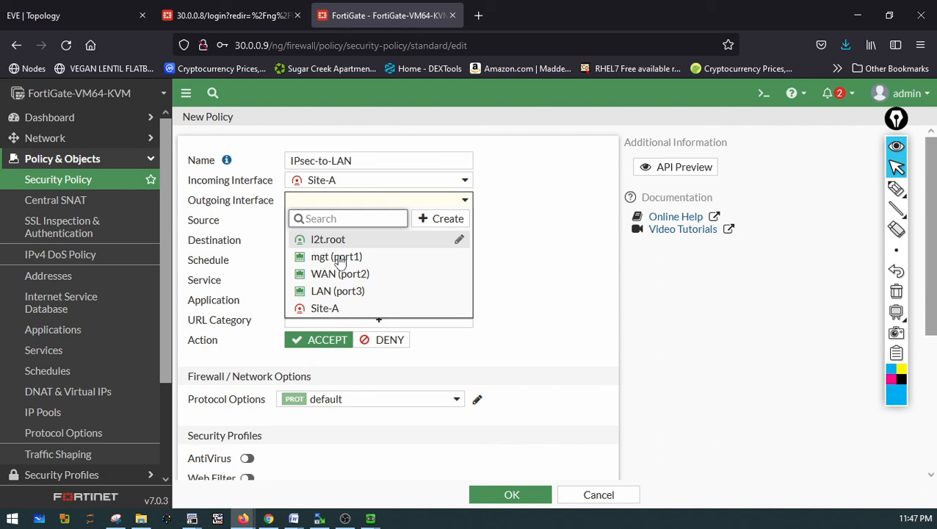
click(318, 293)
Set the policy's source and destination addresses to all and save the IPsec-to-LAN policy
click(323, 224)
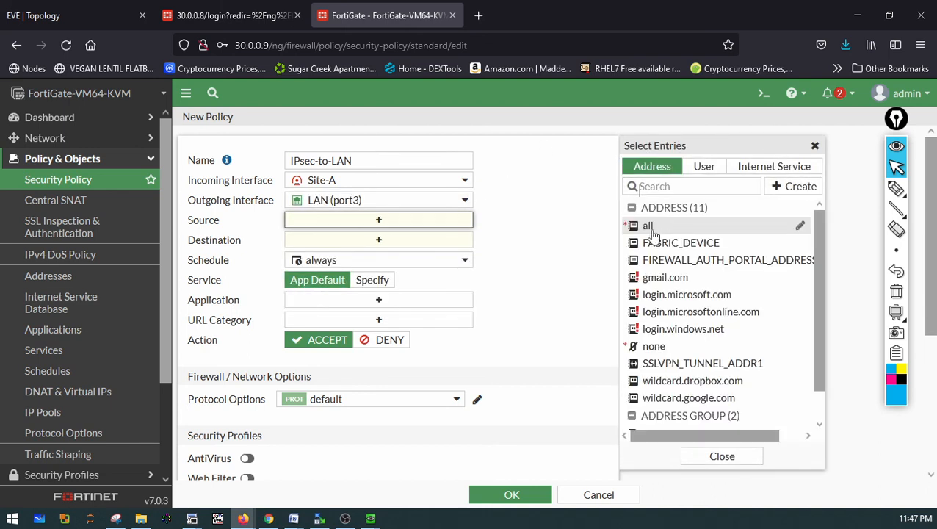
click(652, 225)
click(419, 264)
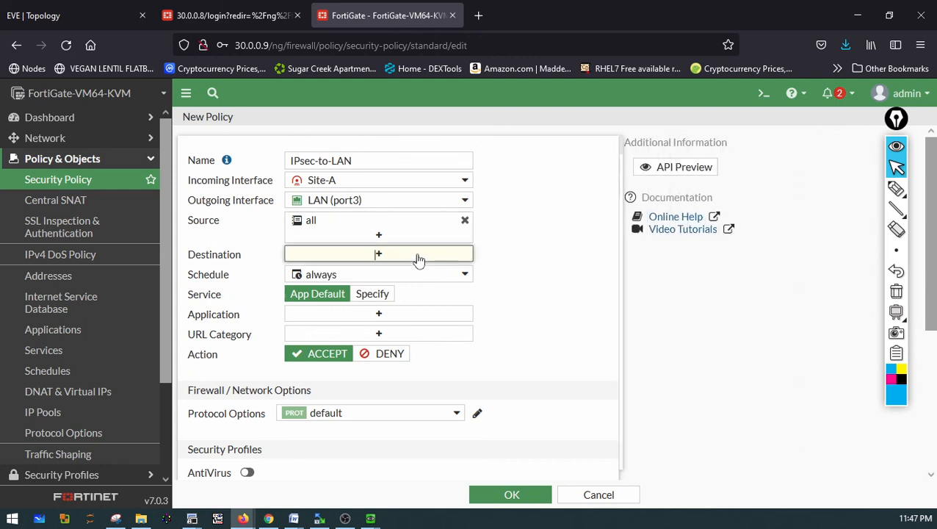
click(652, 243)
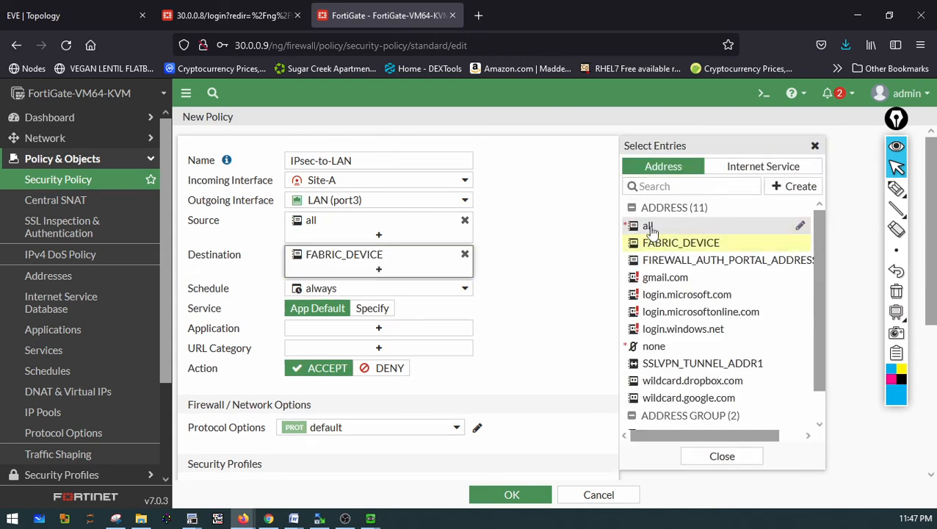
click(646, 226)
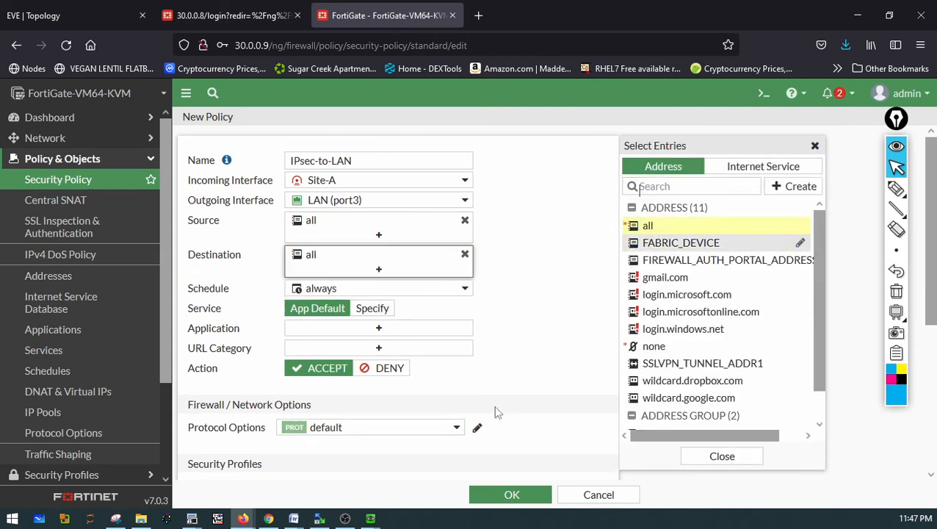
click(489, 483)
click(490, 497)
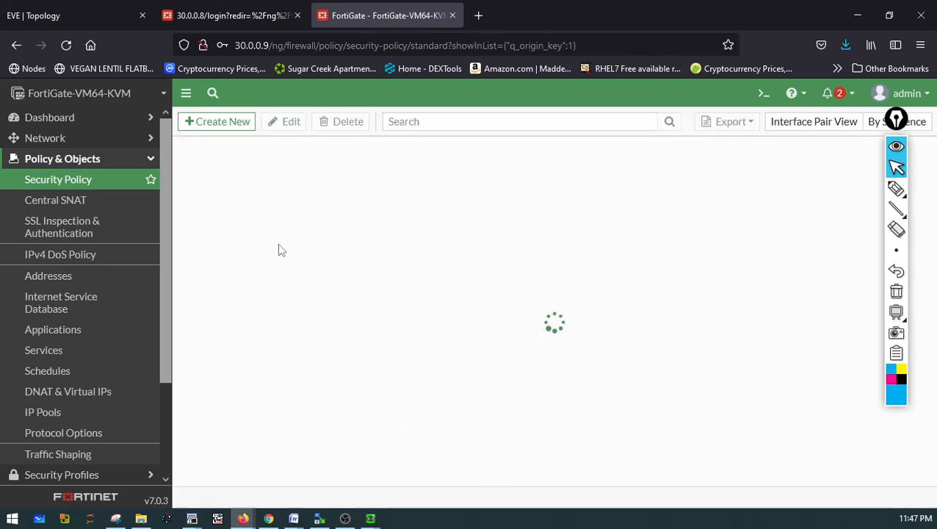
Start a second new security policy named LAN-to-IPsec
click(248, 130)
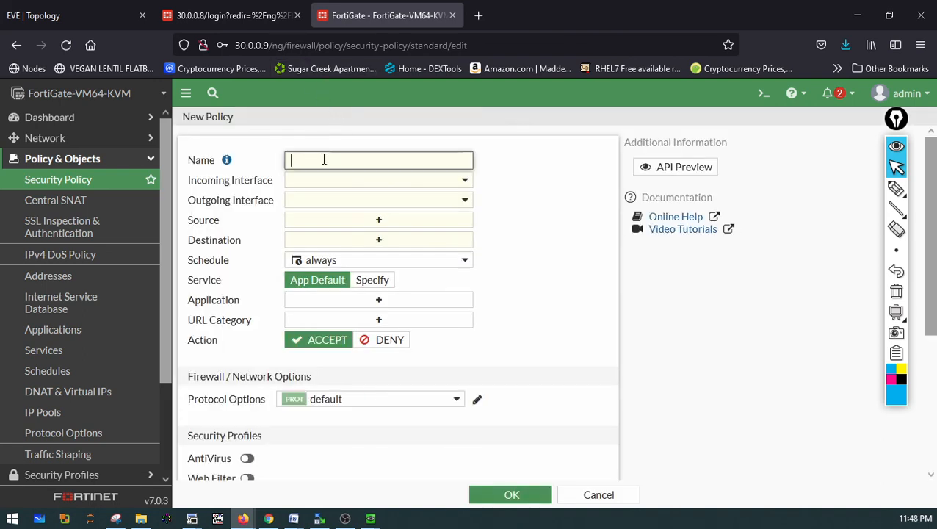
click(323, 159)
text(LAN-to-IPsec)
Set the policy's incoming interface to LAN (port3) and outgoing interface to Site-A
click(328, 182)
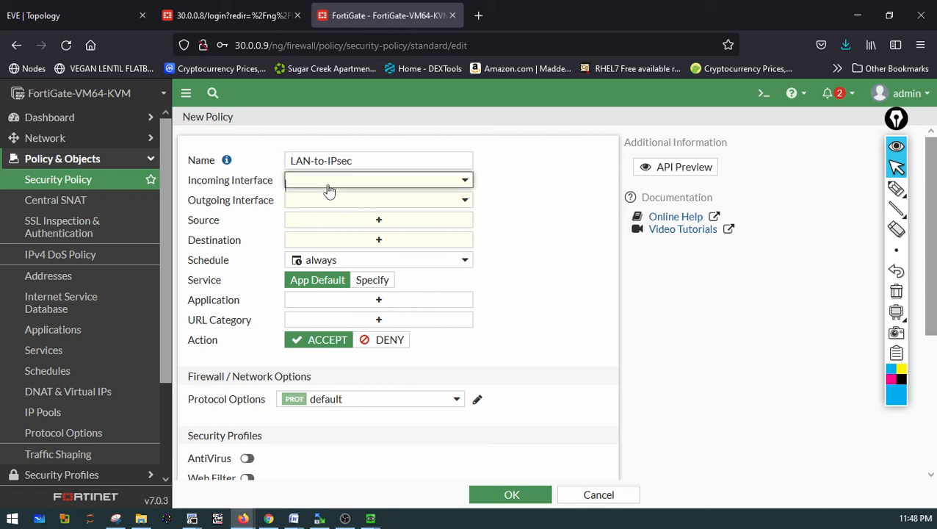
click(342, 201)
click(317, 309)
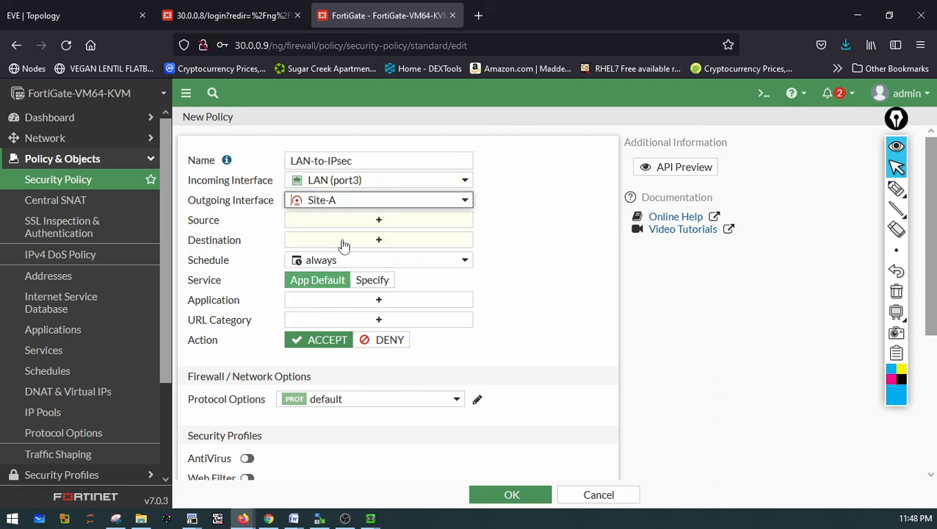
Set source and destination addresses to all and save the LAN-to-IPsec policy
click(376, 219)
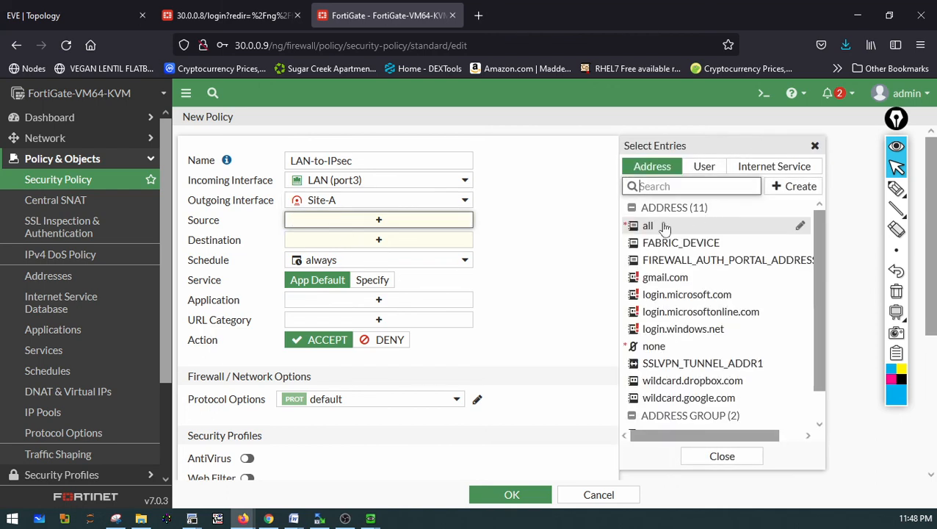
click(654, 225)
click(425, 255)
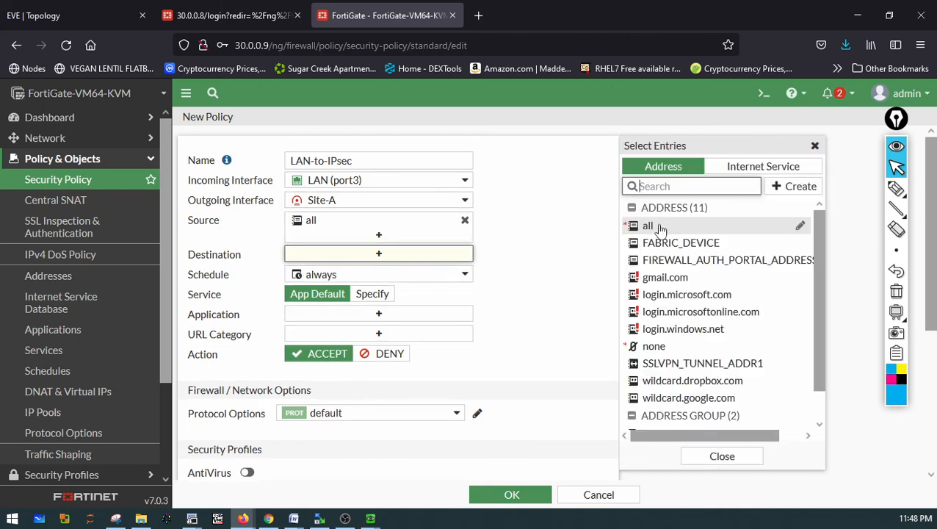
click(648, 225)
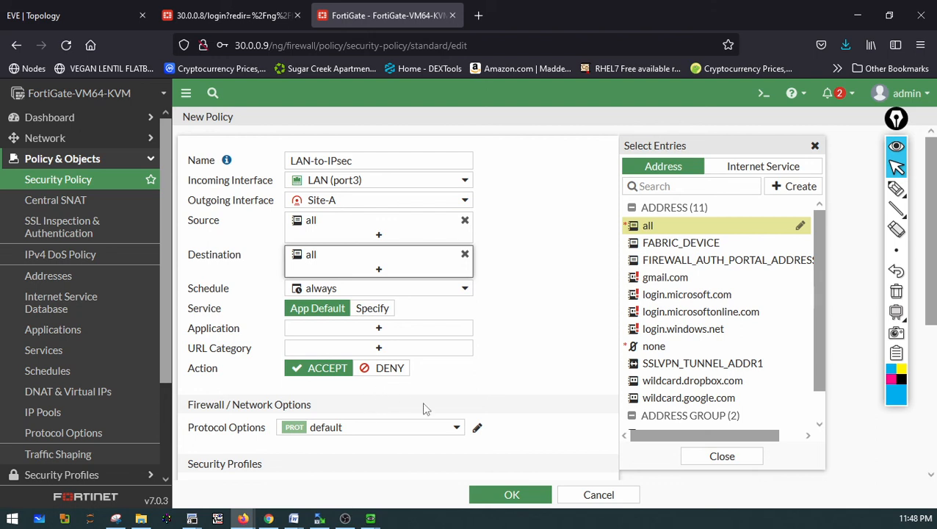
click(495, 494)
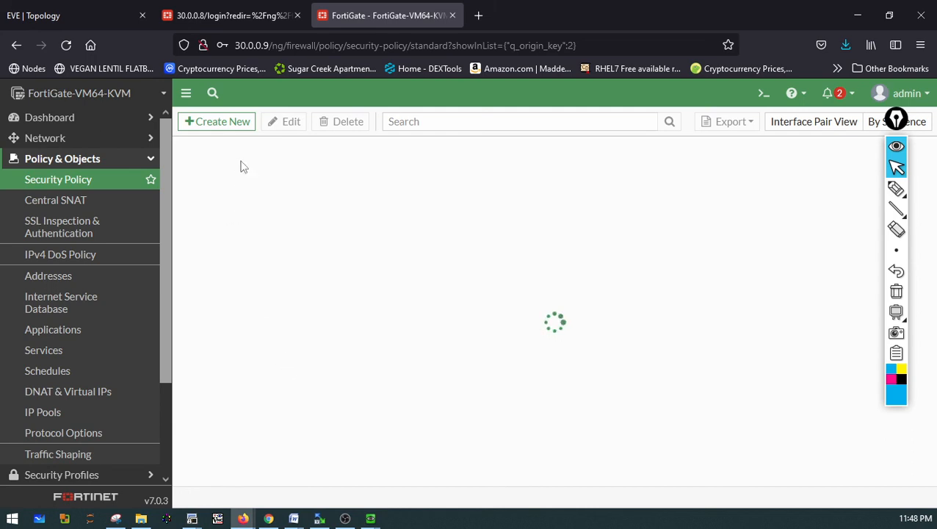
Return to the IPsec tunnels list to check the Site-A tunnel's status
click(250, 18)
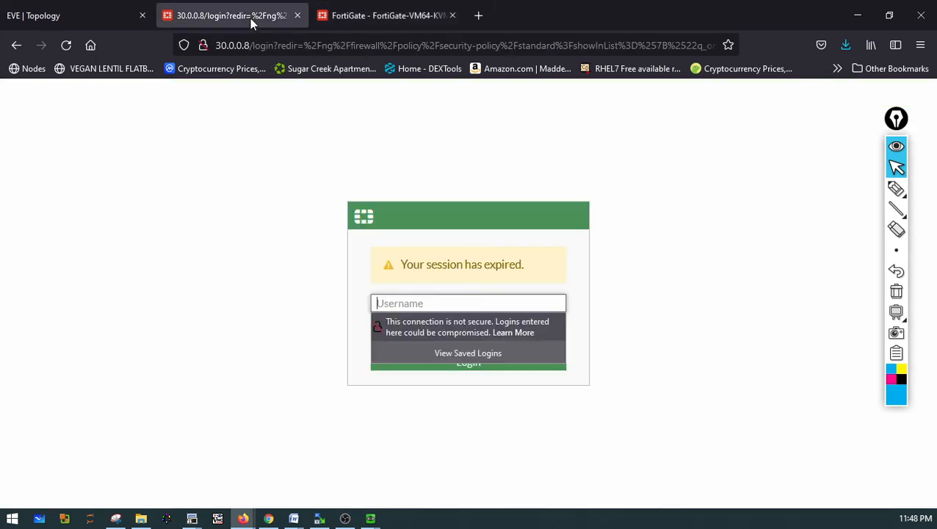
click(356, 14)
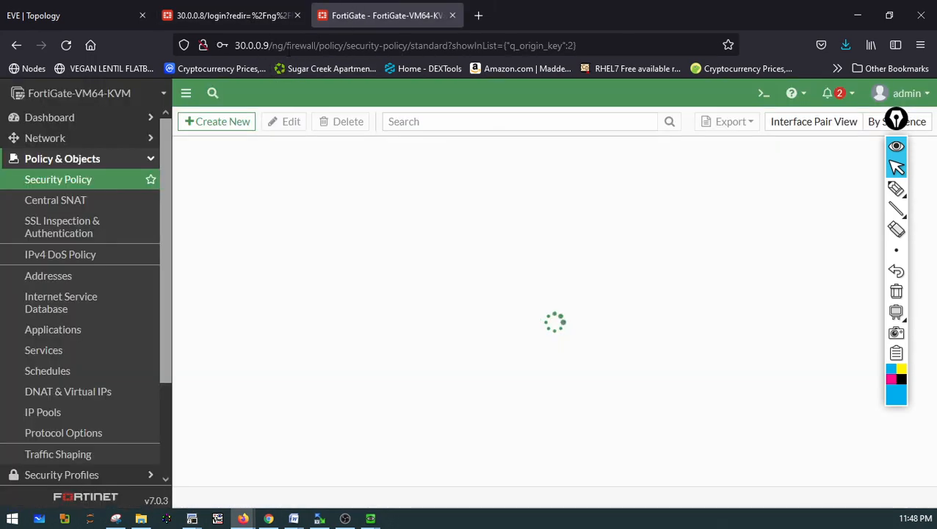
scroll(74, 371, down, 3)
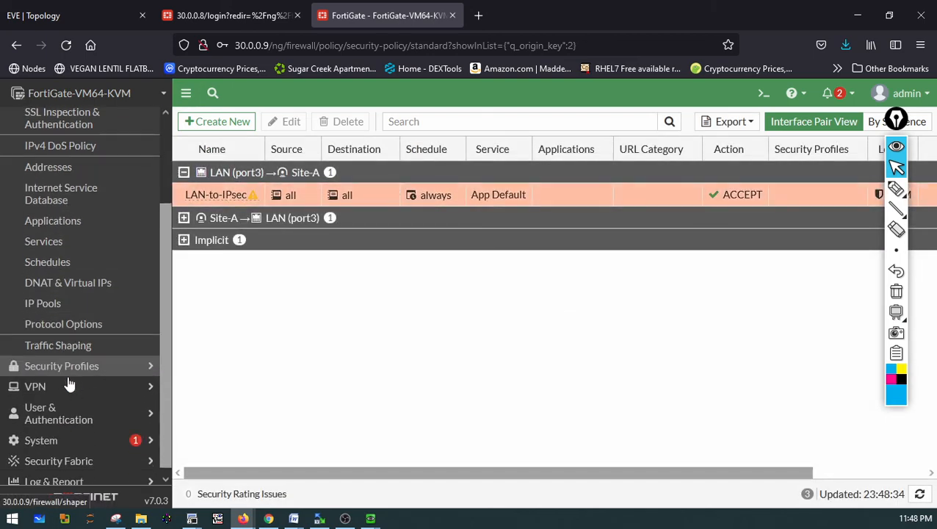
click(67, 381)
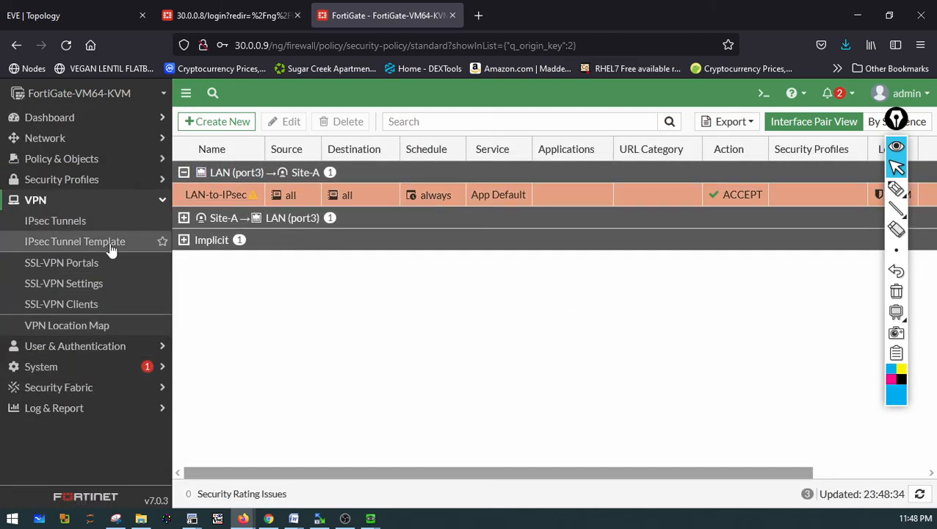
click(71, 228)
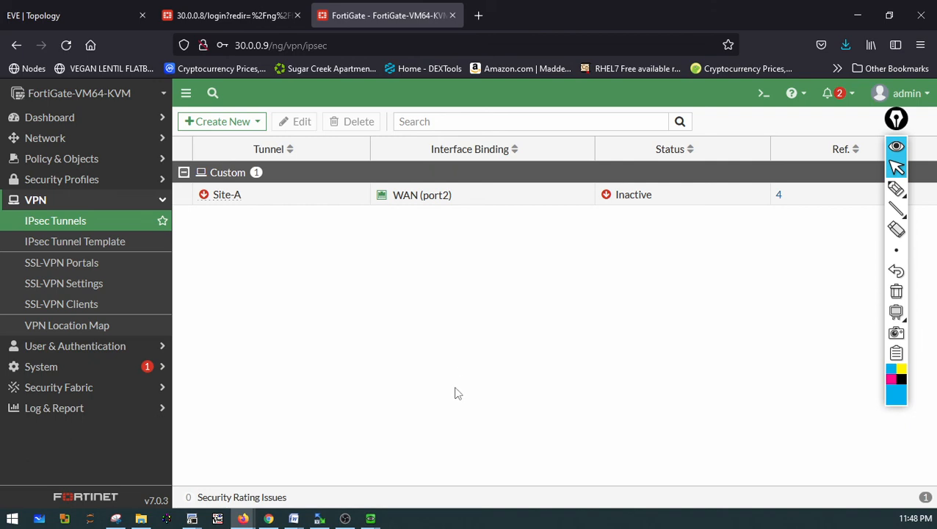
Open the CLI console and ping 172.16.0.1 from the FortiGate
click(764, 94)
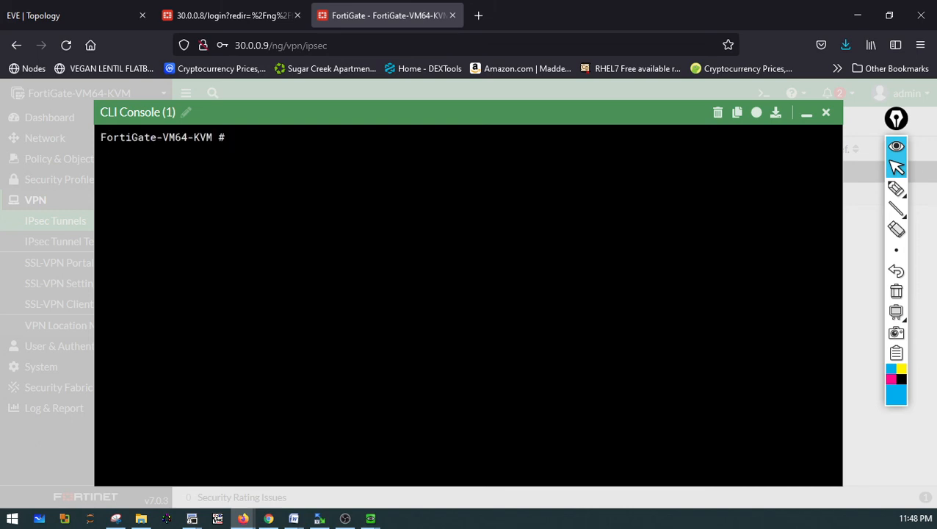
text(execute ping 172,)
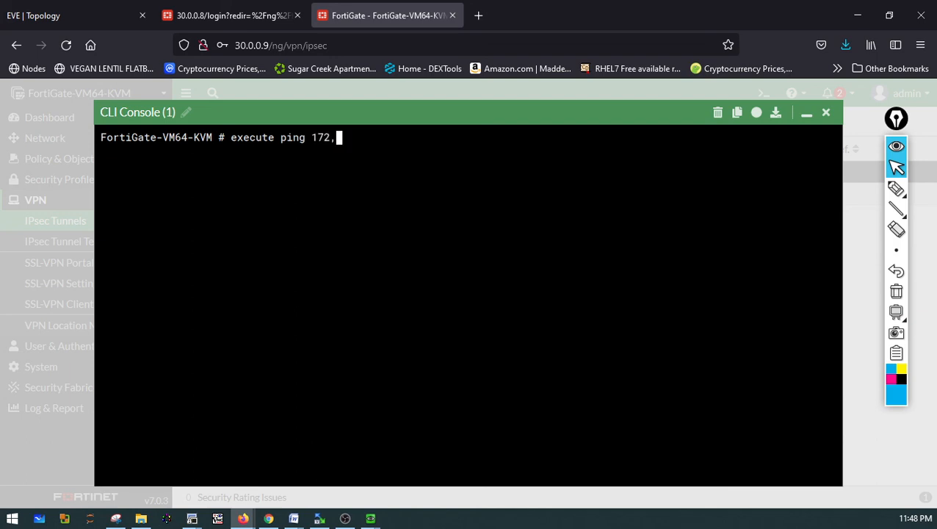
text(=.===)
key(BackSpace)
key(BackSpace)
key(BackSpace)
key(BackSpace)
key(BackSpace)
key(BackSpace)
text(.1)
text(5=)
key(BackSpace)
text(6.0.)
key(BackSpace)
key(BackSpace)
key(BackSpace)
key(BackSpace)
key(BackSpace)
text(6.0.1)
key(Return)
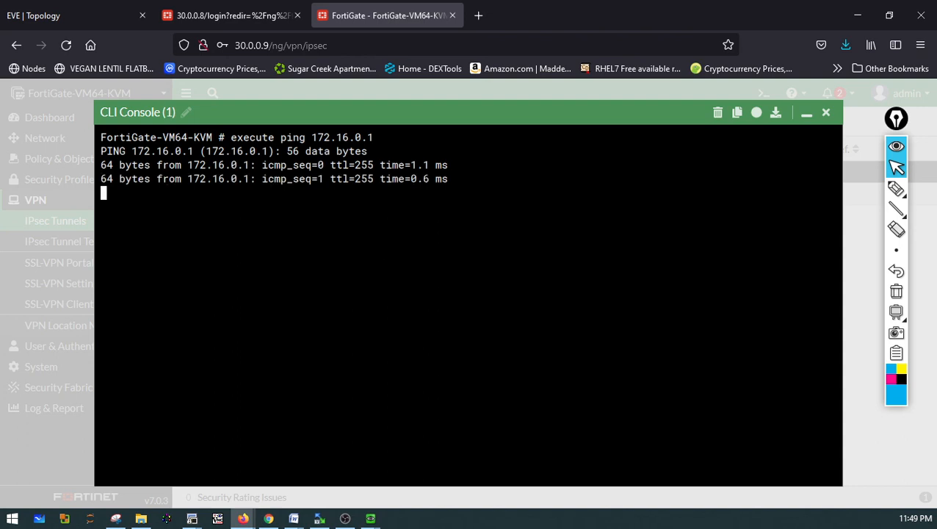
Ping 172.16.0.2 from the FortiGate CLI
key(ctrl+z)
text(30.0.0.8 255)
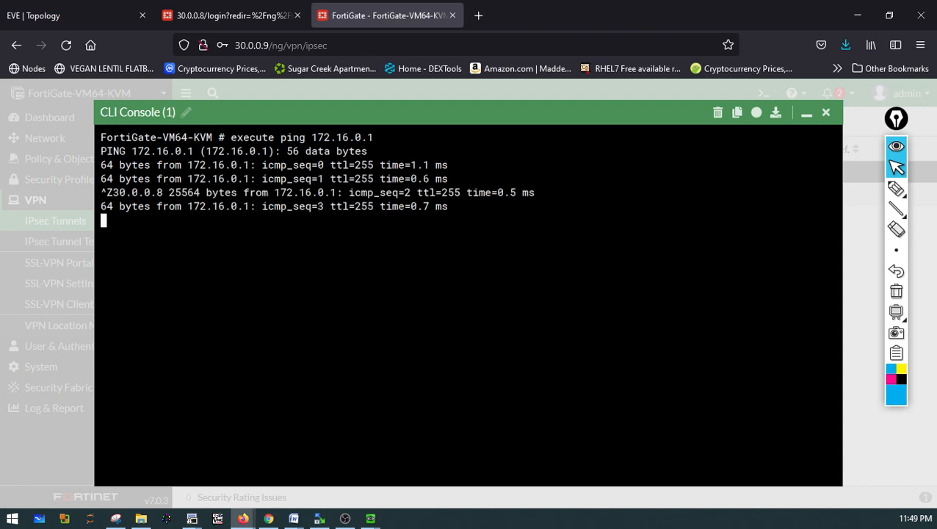
key(Up)
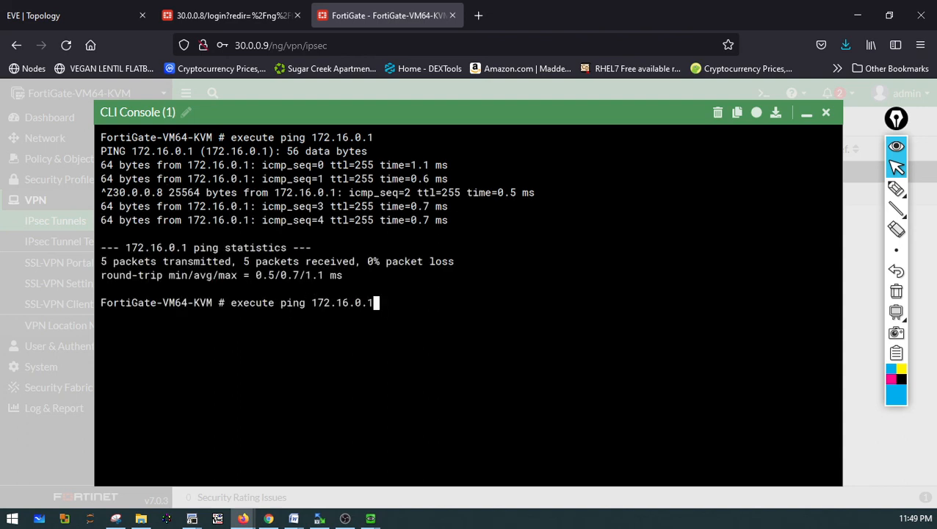
key(BackSpace)
text(2)
key(Return)
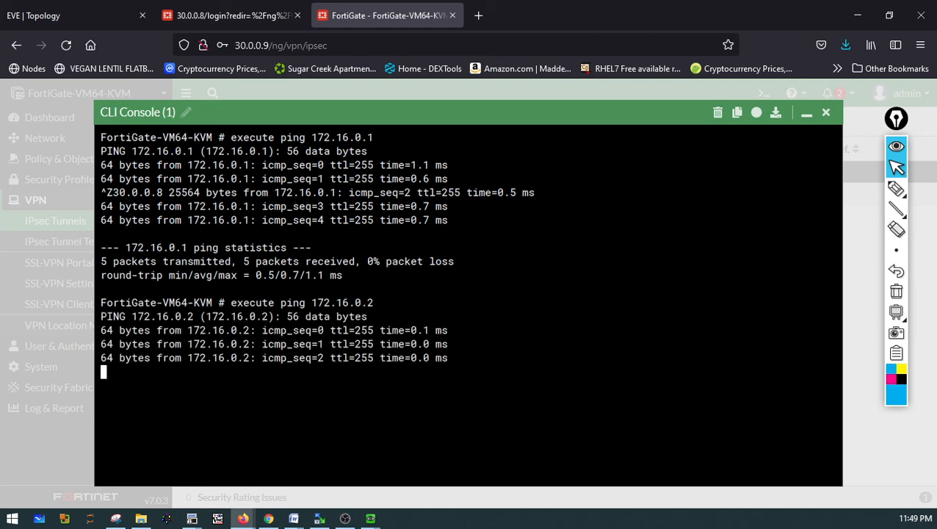
Switch to the Win6 VM's command prompt and ping 20.0.0.1
click(244, 22)
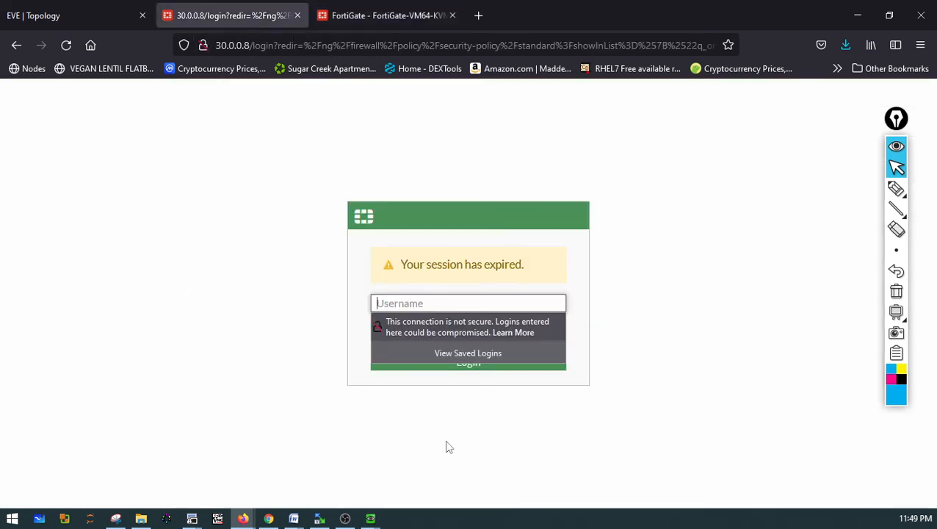
click(370, 519)
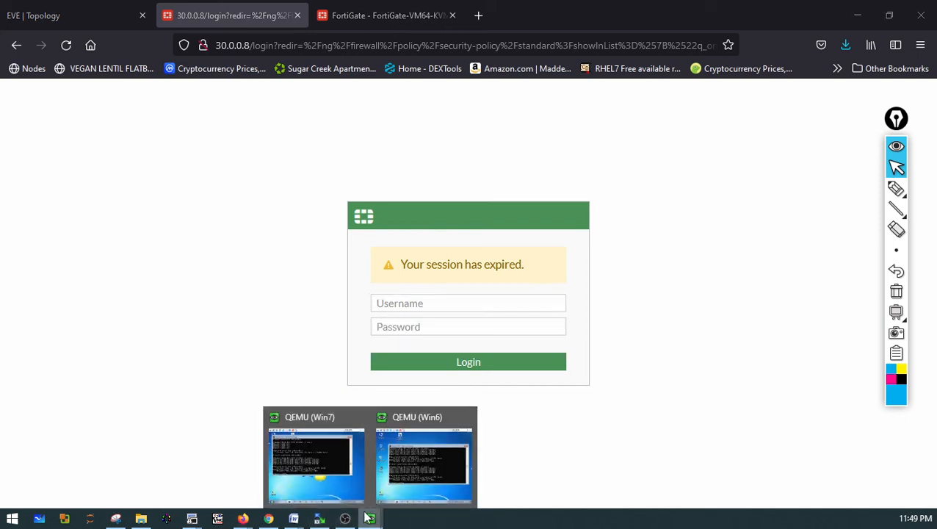
click(394, 476)
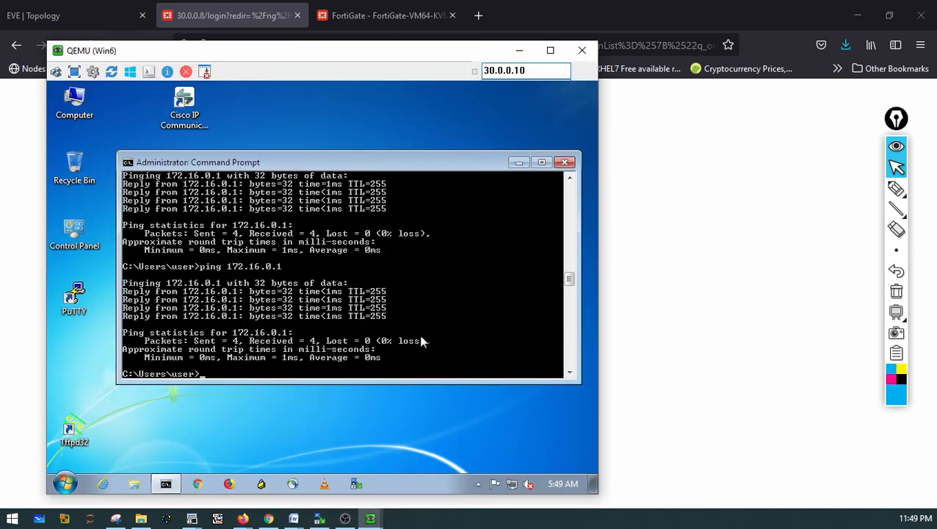
text(ping 20.0.0.1)
key(Return)
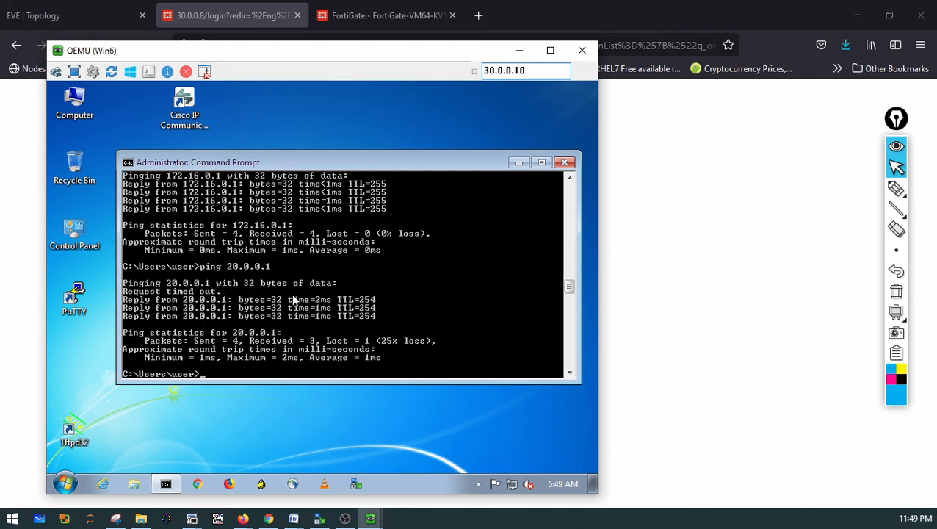
Repeat the ping to 20.0.0.1 and run ipconfig on the Win6 PC
key(Up)
key(Return)
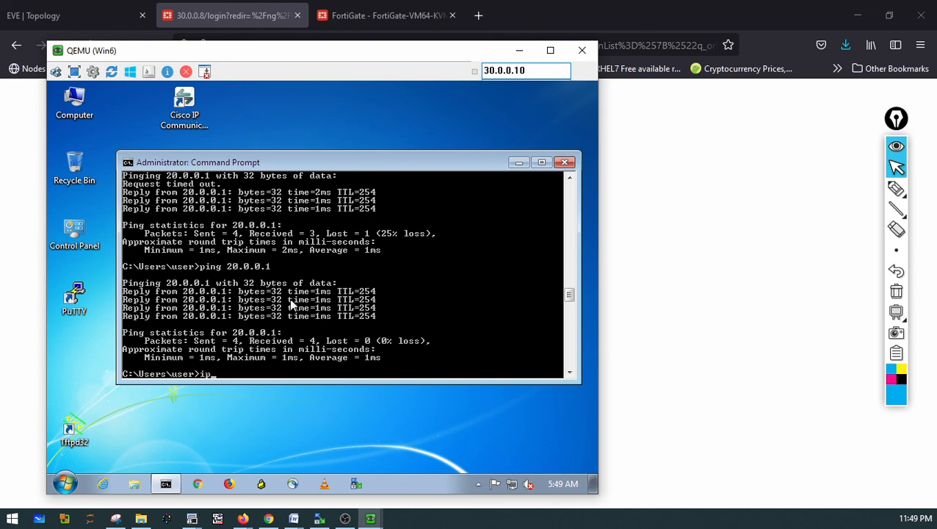
text(ig)
key(Return)
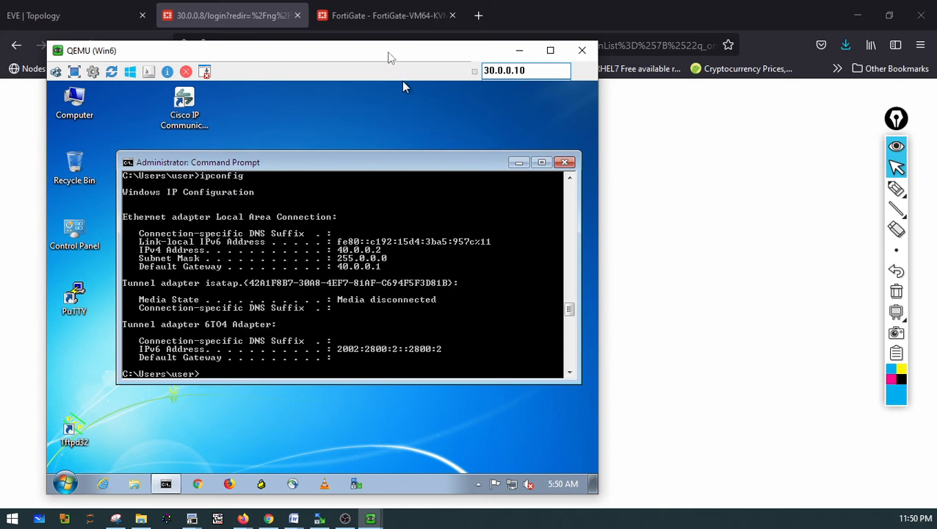
Arrange the Win6 and Win7 VM console windows side by side
drag(389, 57, 641, 41)
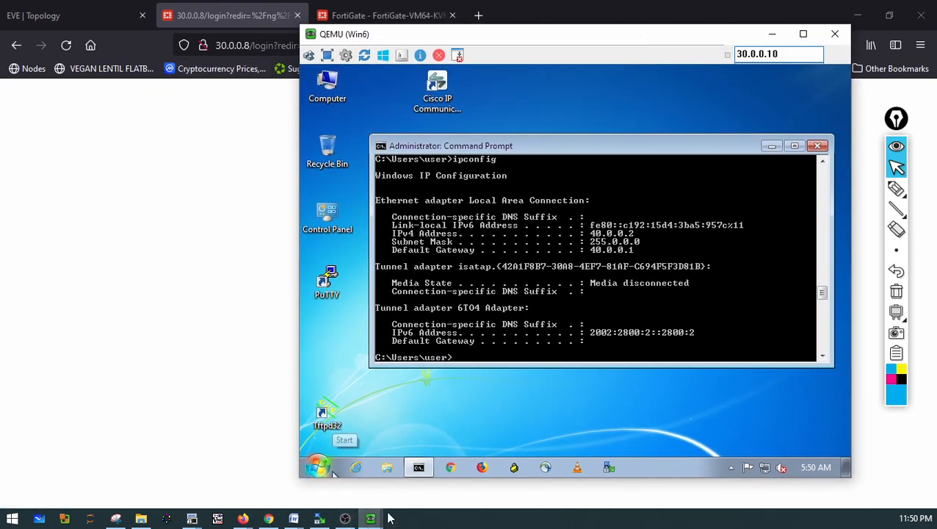
mouse_move(370, 519)
mouse_move(316, 484)
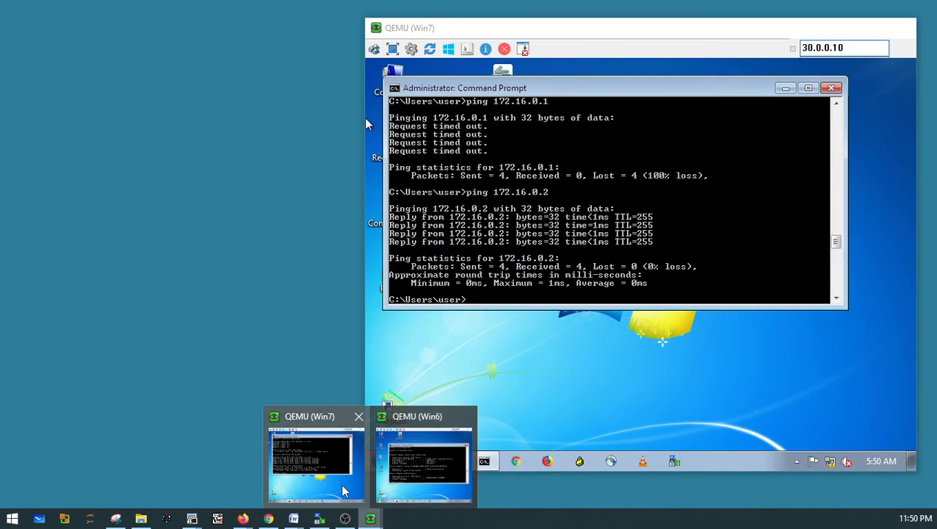
click(342, 491)
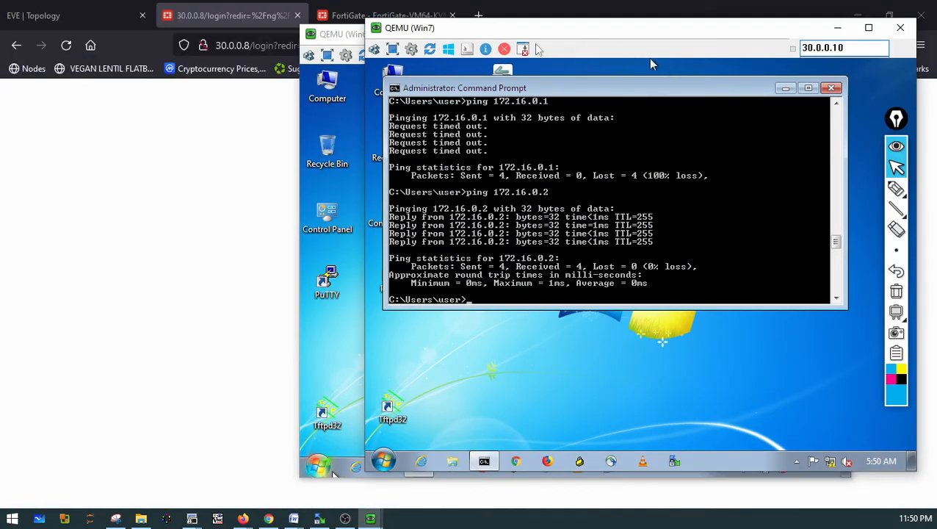
drag(330, 38, 64, 34)
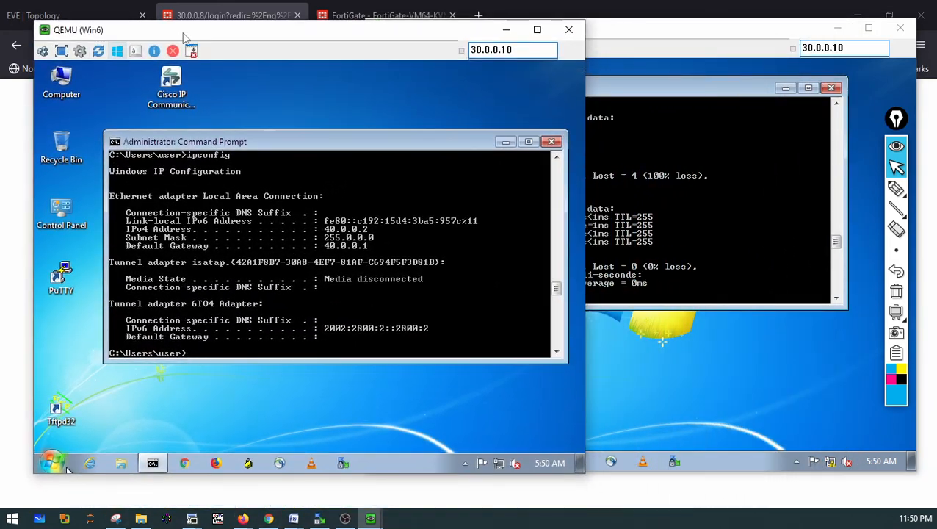
double_click(603, 26)
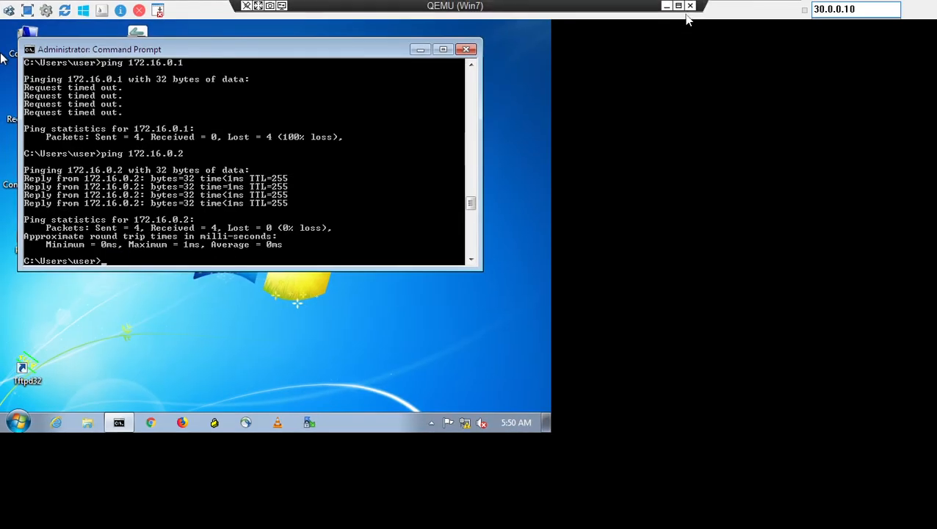
click(677, 6)
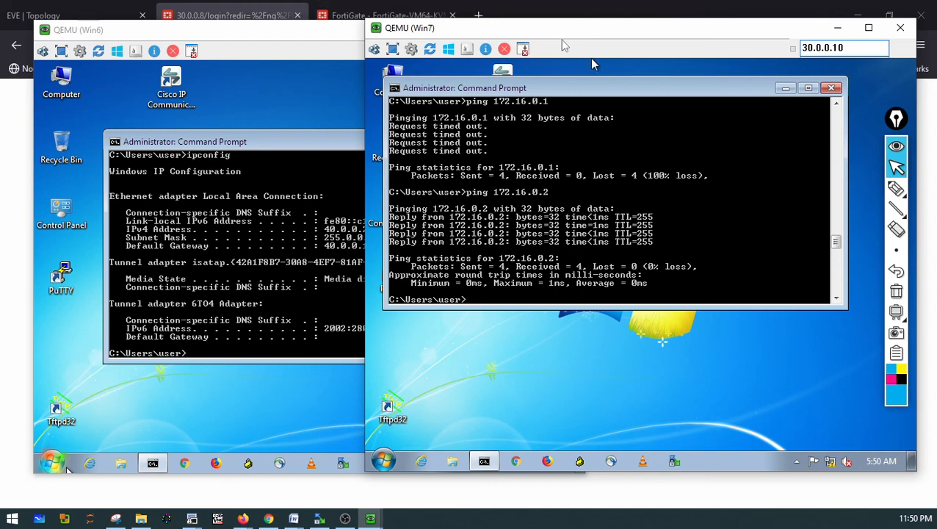
drag(559, 30, 692, 25)
click(392, 248)
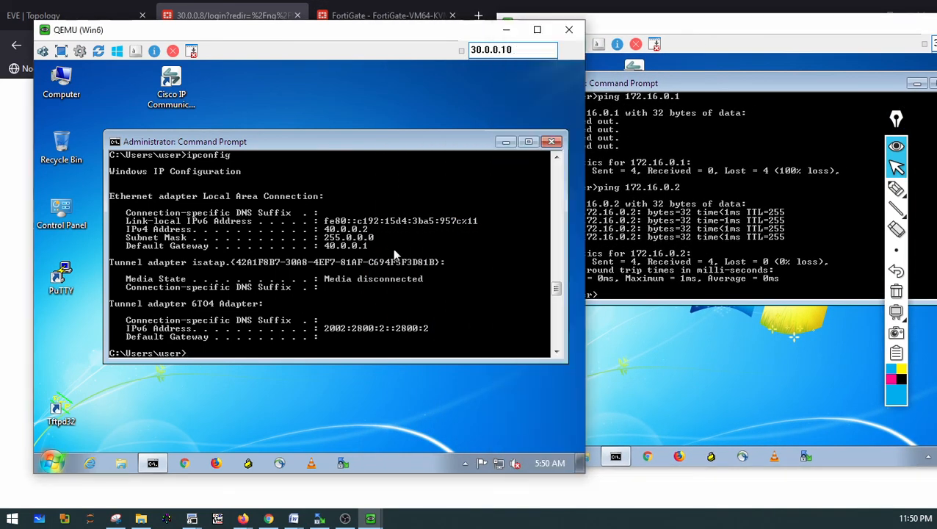
Clear the Win6 command prompt with cls and set its text color to 0E
text(clear)
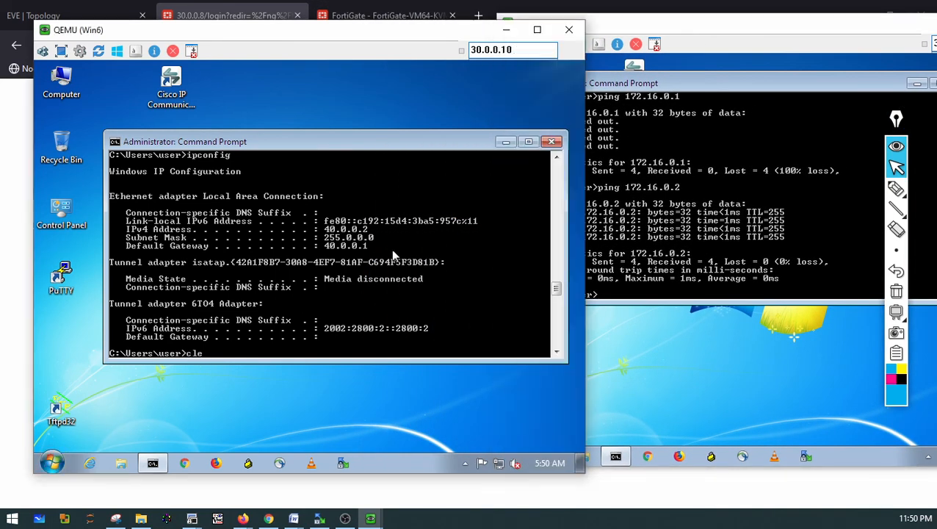
key(Return)
key(Return)
key(Return)
text(cls)
key(Return)
key(Return)
key(Return)
key(Return)
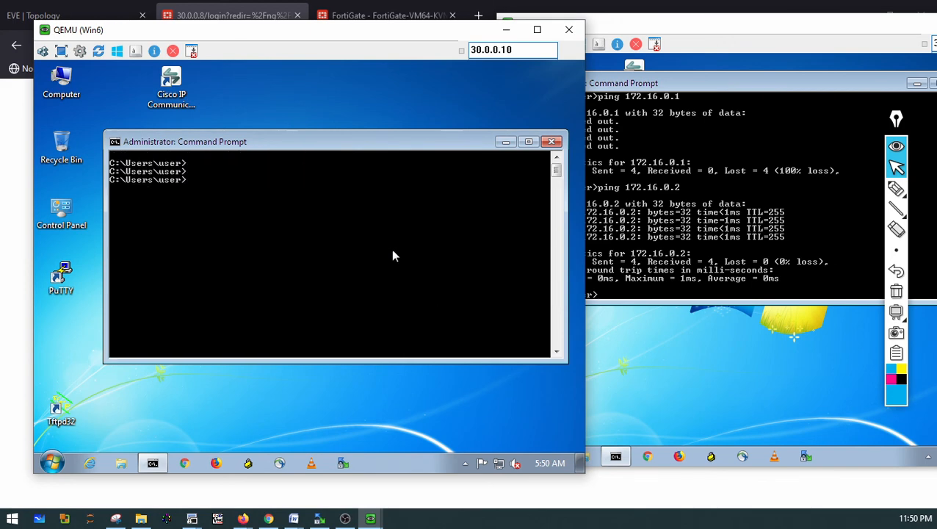
text(c)
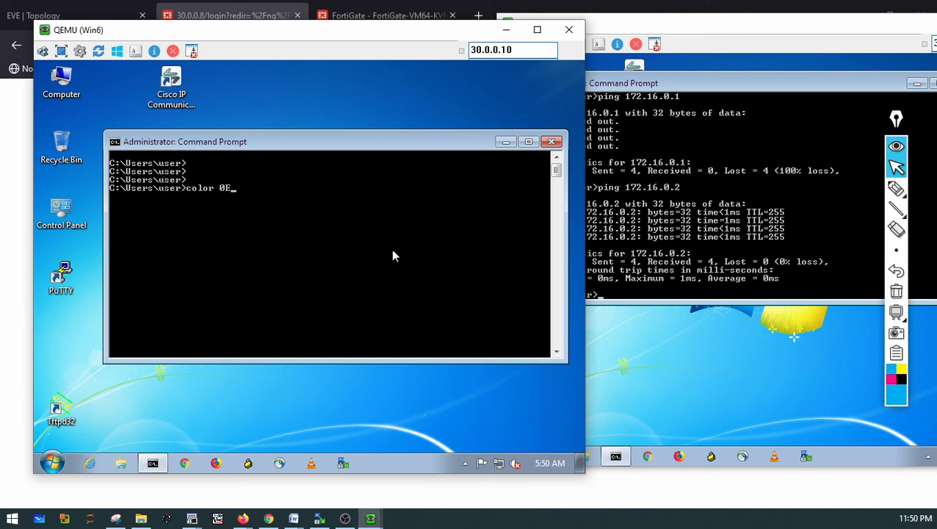
text(olor 0E)
key(Return)
key(Return)
key(Return)
key(Return)
key(Return)
key(Return)
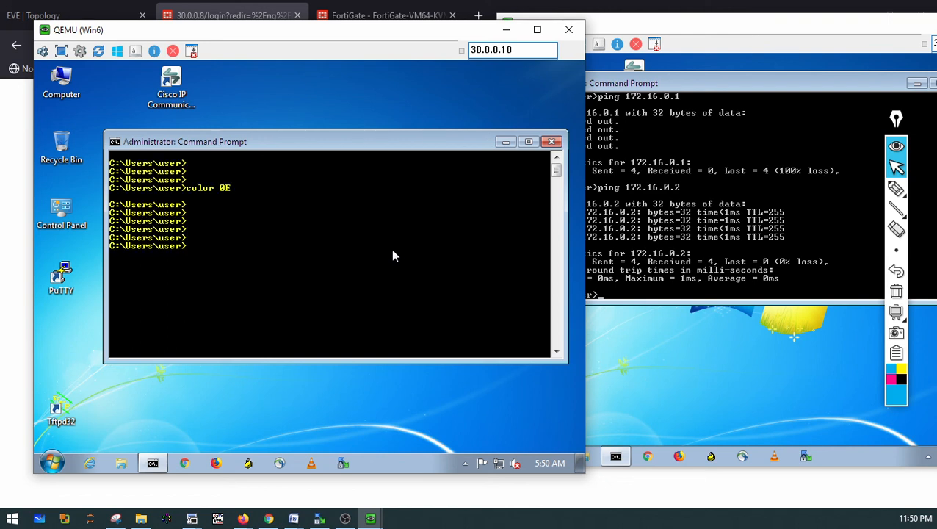
Run ipconfig in the Win6 command prompt
text(ip)
text(onf)
text(cofnig)
key(Return)
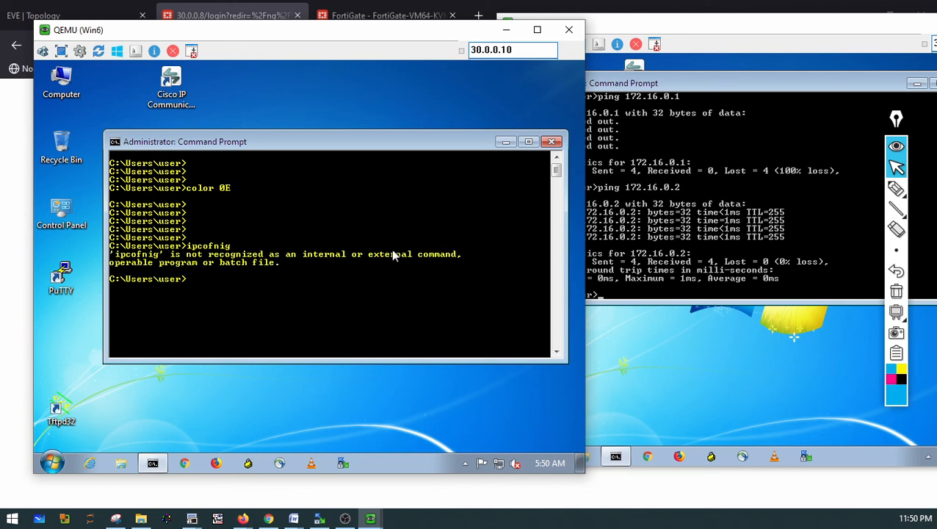
text(ipconigfig)
key(Return)
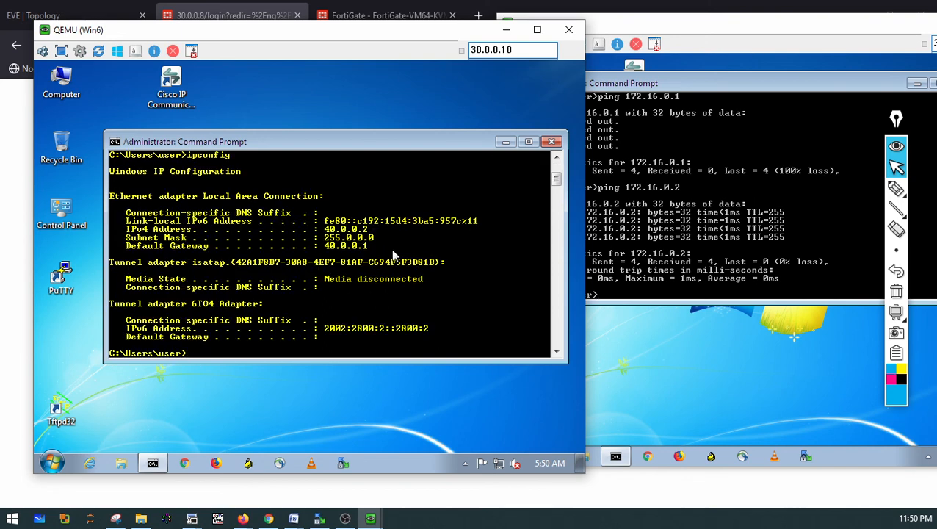
Run ipconfig in the Win7 PC's command prompt
click(769, 185)
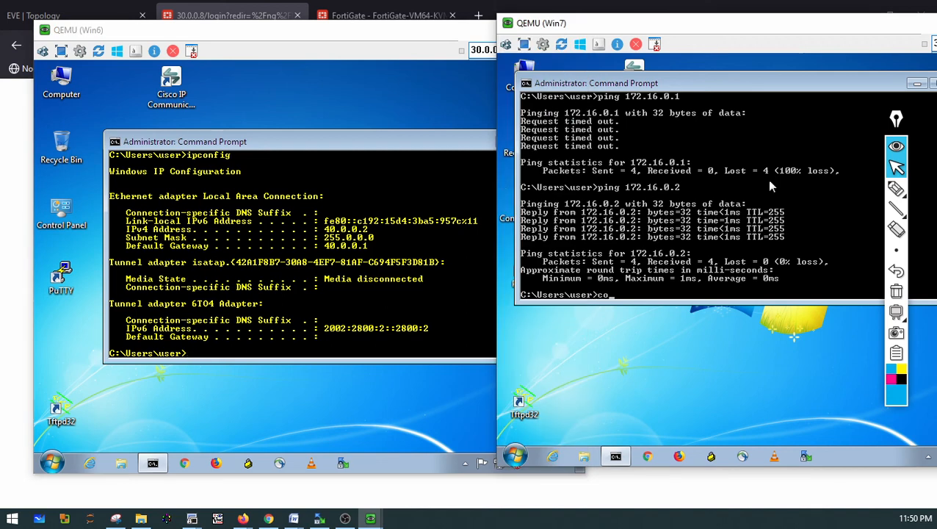
text(color)
key(BackSpace)
key(BackSpace)
key(BackSpace)
key(BackSpace)
key(BackSpace)
key(BackSpace)
key(BackSpace)
text(ipconfig)
key(Return)
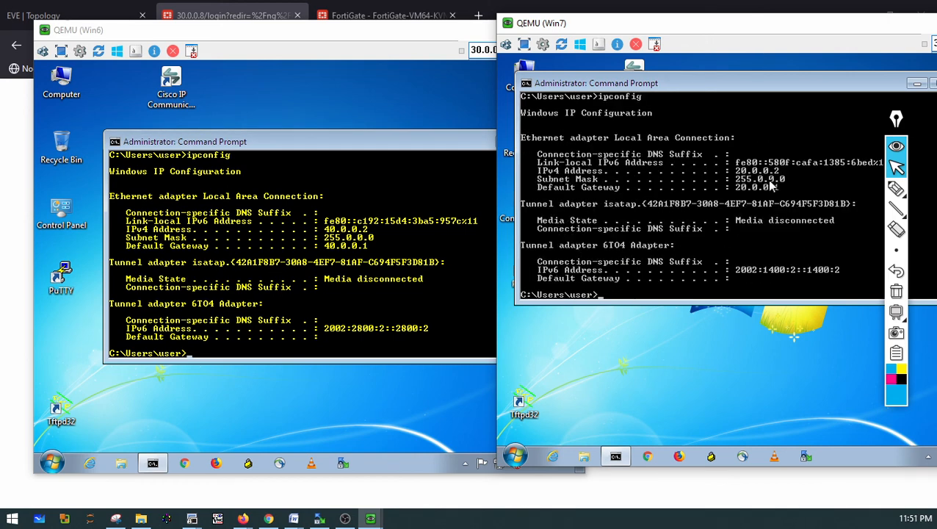
Ping 40.0.0.2 from the Win7 PC across the tunnel
text(o)
key(BackSpace)
key(BackSpace)
key(BackSpace)
key(BackSpace)
text(ping 40.0.0.2)
key(Return)
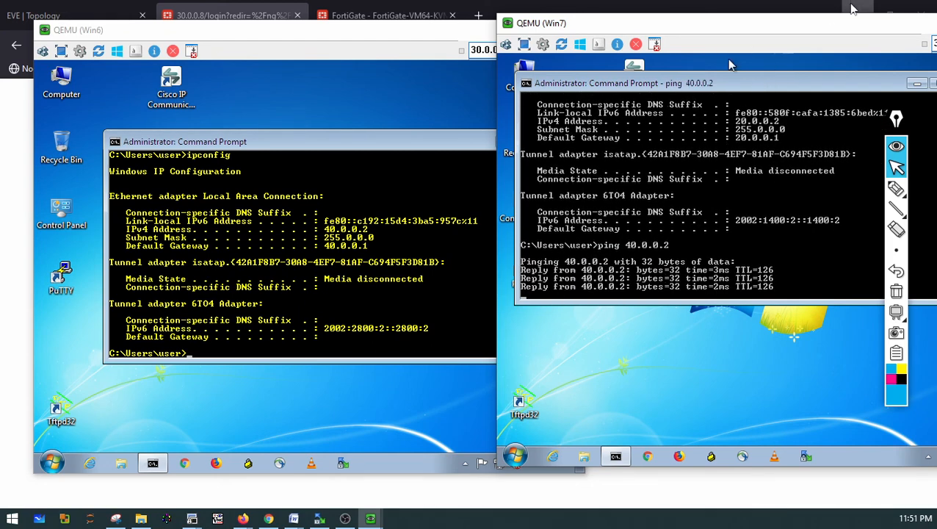
Ping 20.0.0.2 from the Win6 PC across the tunnel
click(334, 332)
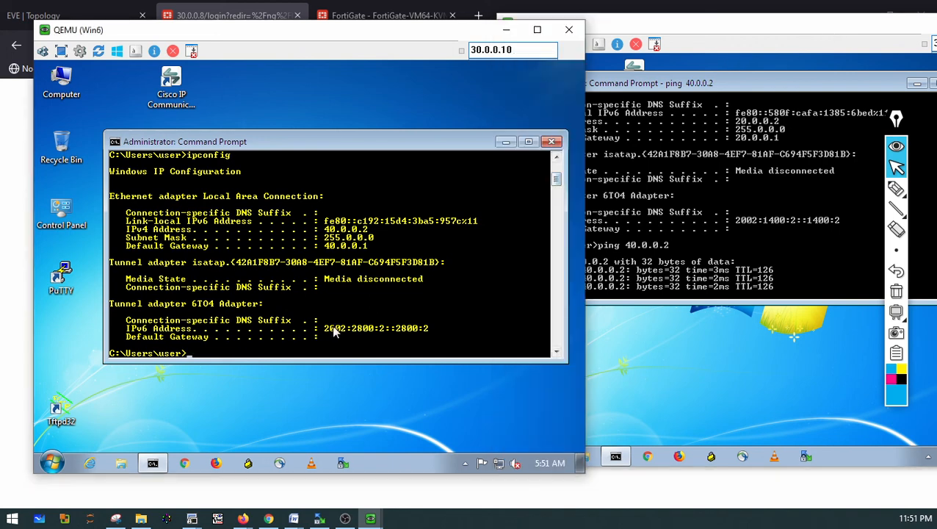
text(ping )
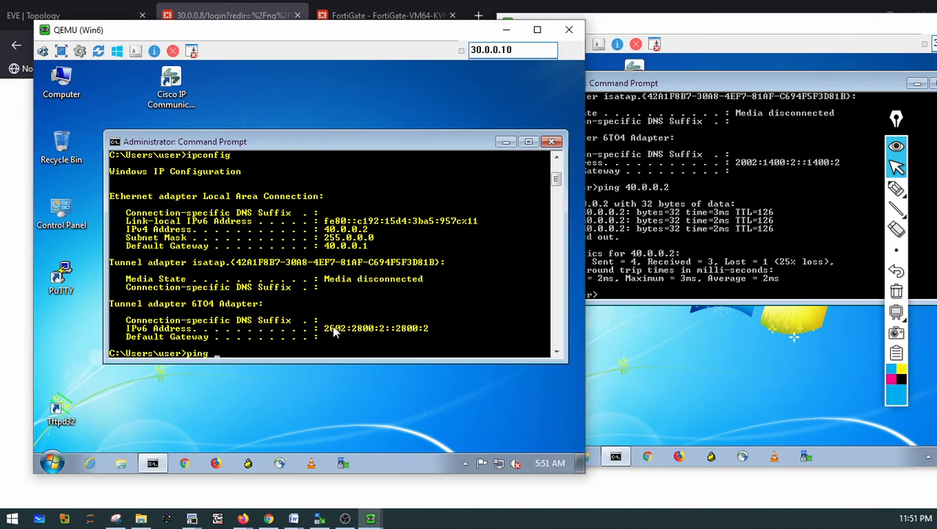
text(20.0.0.2)
key(Return)
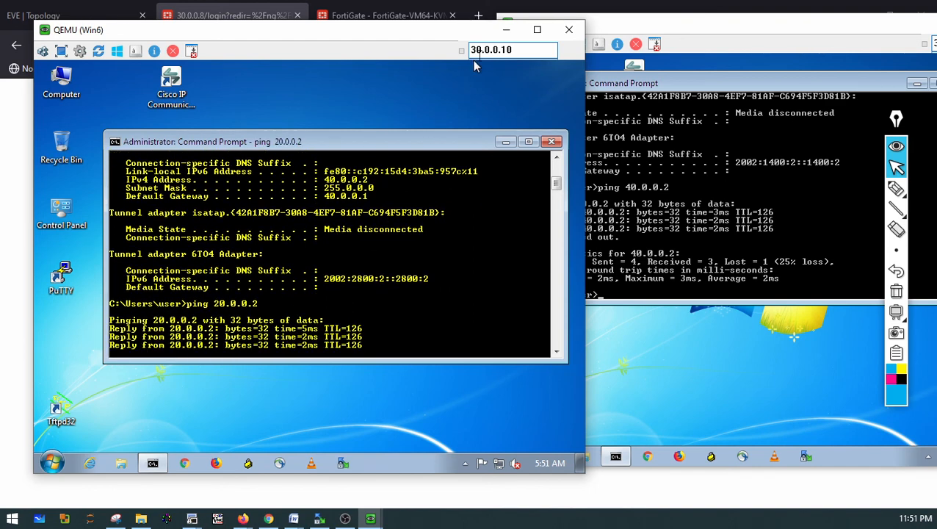
Return to the FortiGate tab and close the CLI console to check the IPsec tunnel status
click(506, 30)
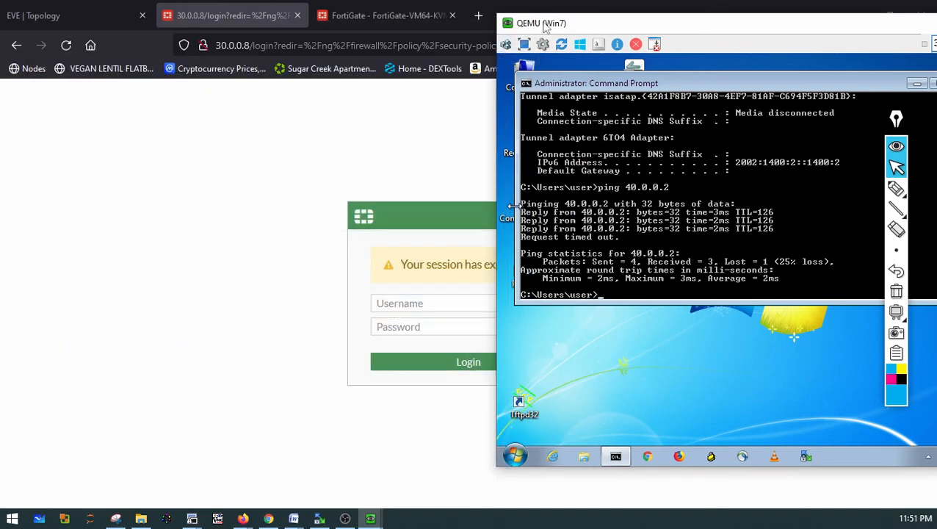
drag(547, 22, 335, 88)
click(759, 94)
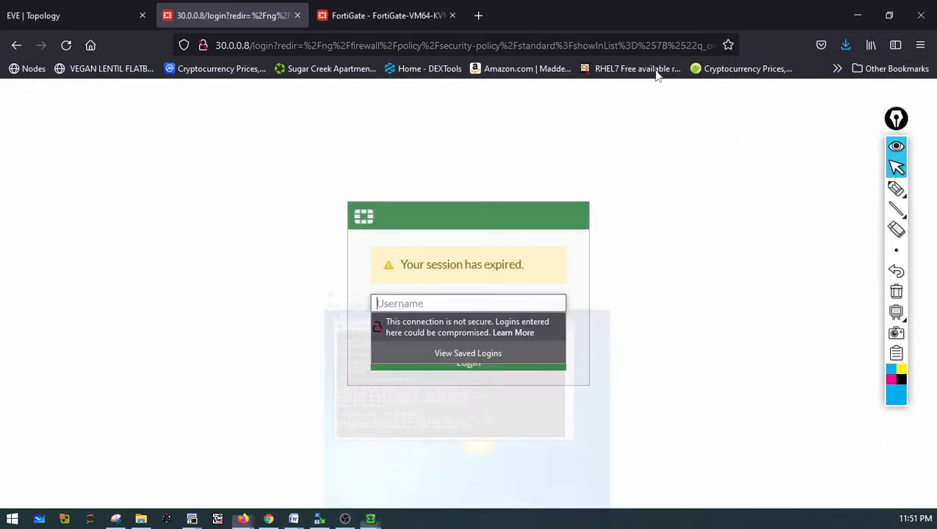
click(375, 18)
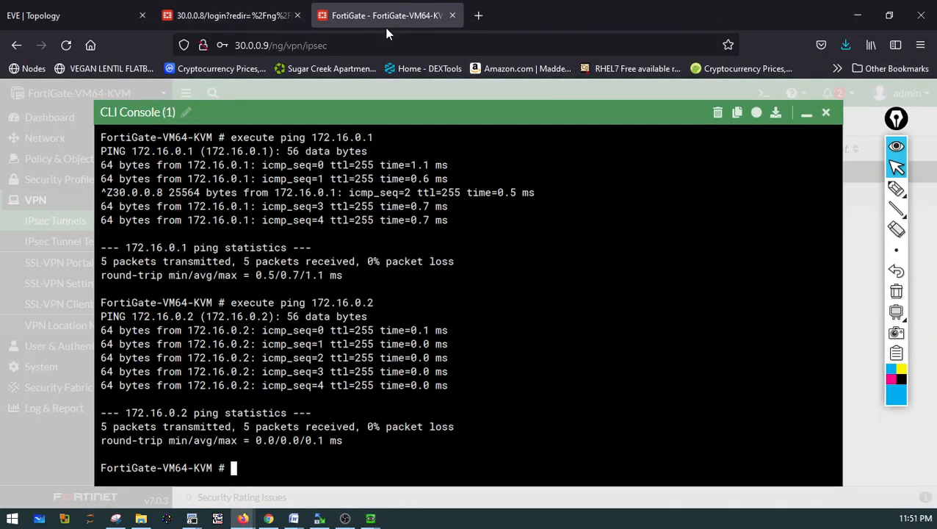
click(826, 114)
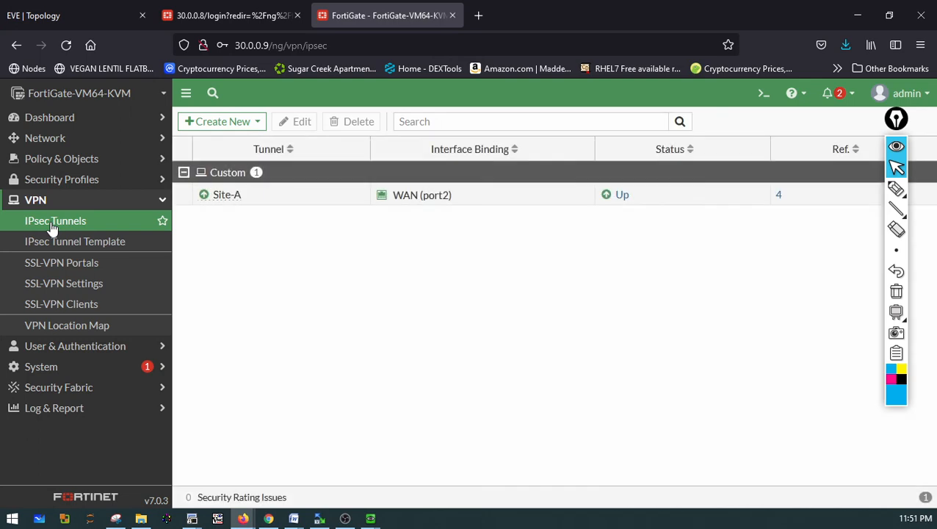
Open the Site-A IPsec tunnel's settings to review its configuration
click(623, 197)
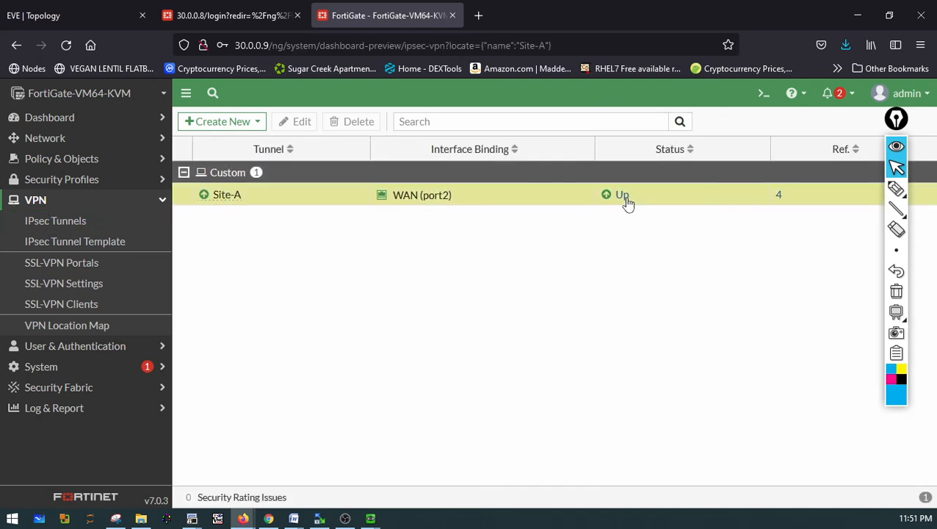
double_click(235, 204)
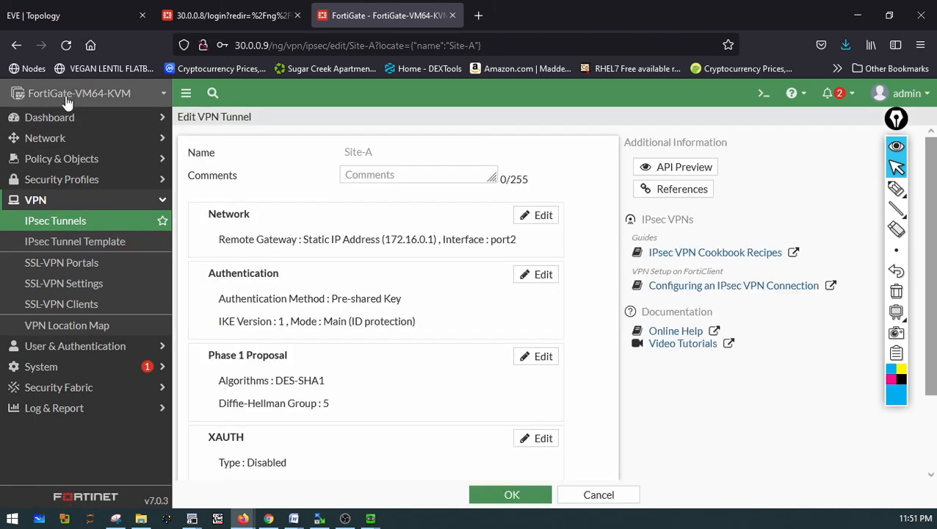
click(59, 125)
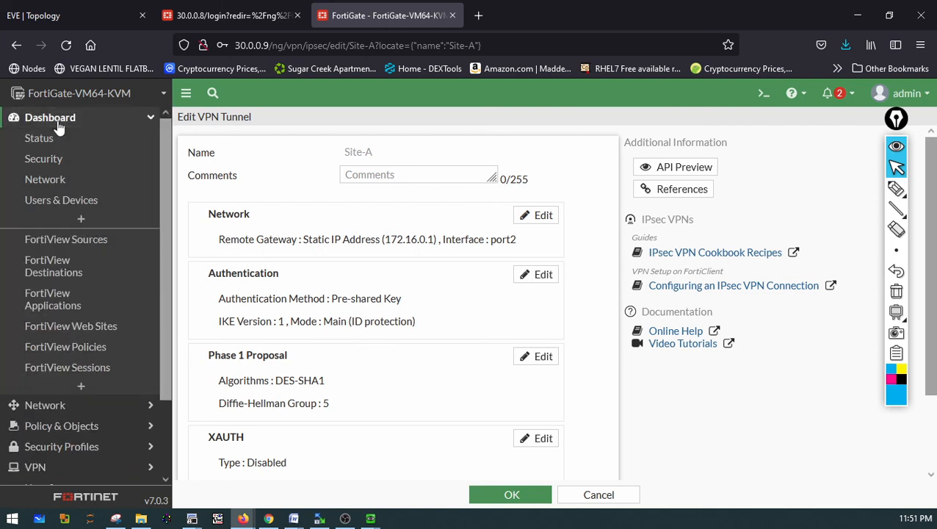
scroll(72, 329, down, 3)
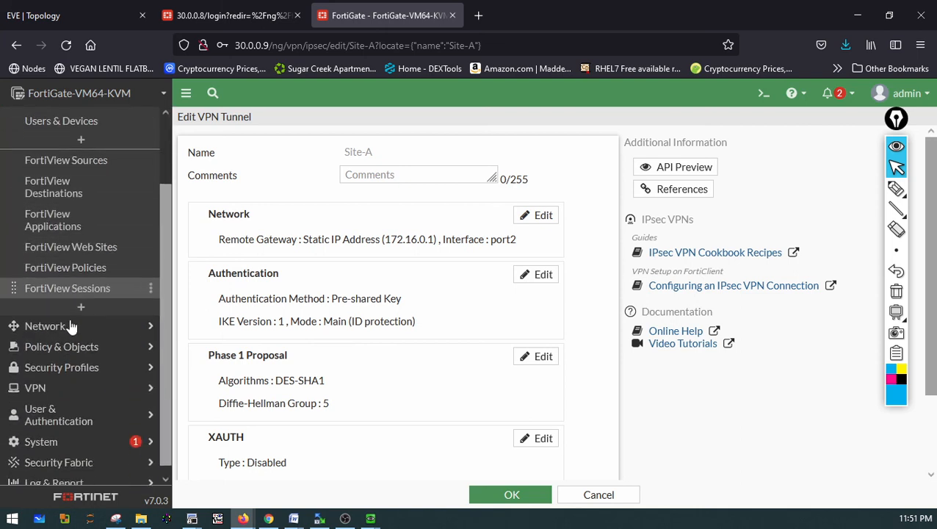
click(51, 459)
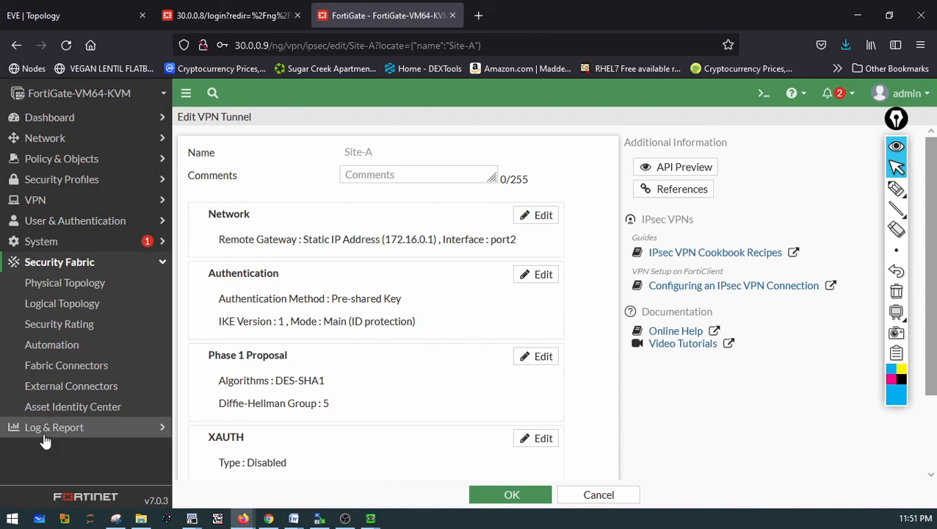
Open the VPN event log and view the details of the latest IPsec phase 2 negotiation entry
click(46, 438)
click(59, 378)
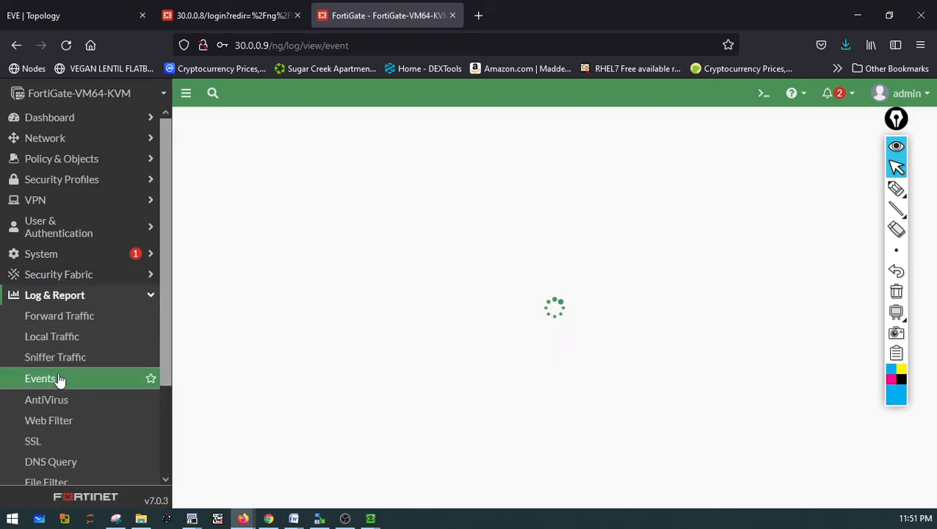
click(309, 202)
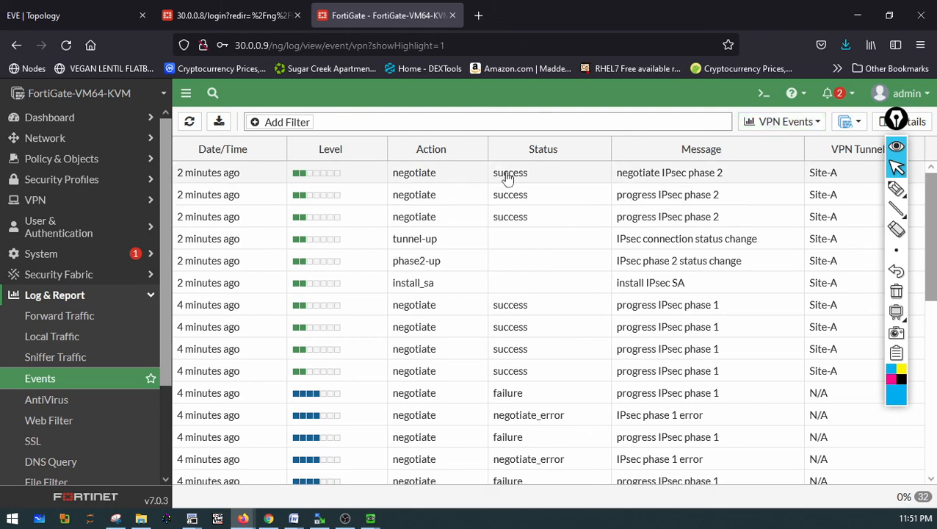
click(699, 178)
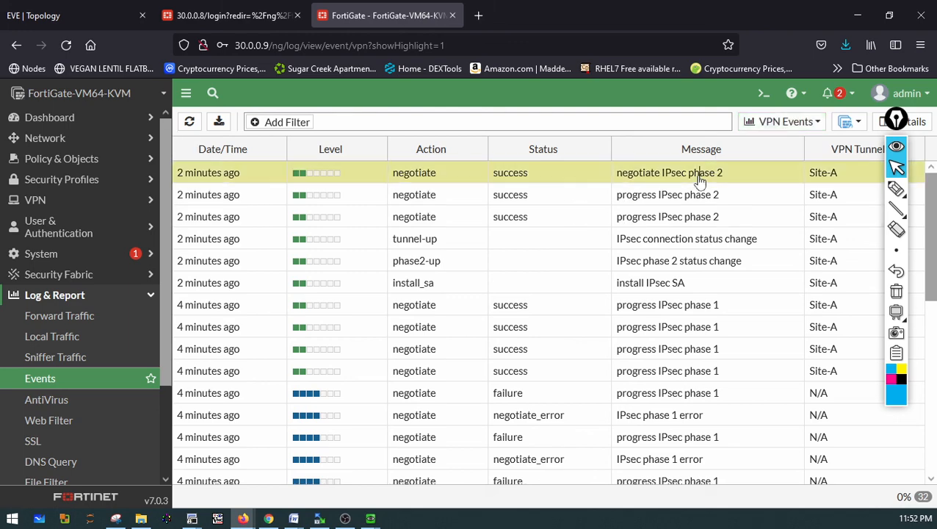
double_click(696, 176)
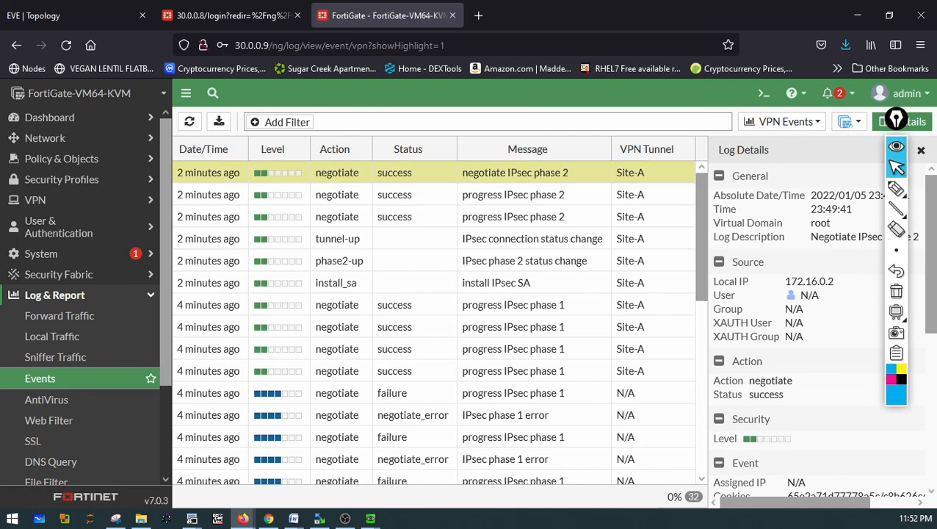
Add a FortiView VPN widget with the time period now to the Status dashboard
click(48, 117)
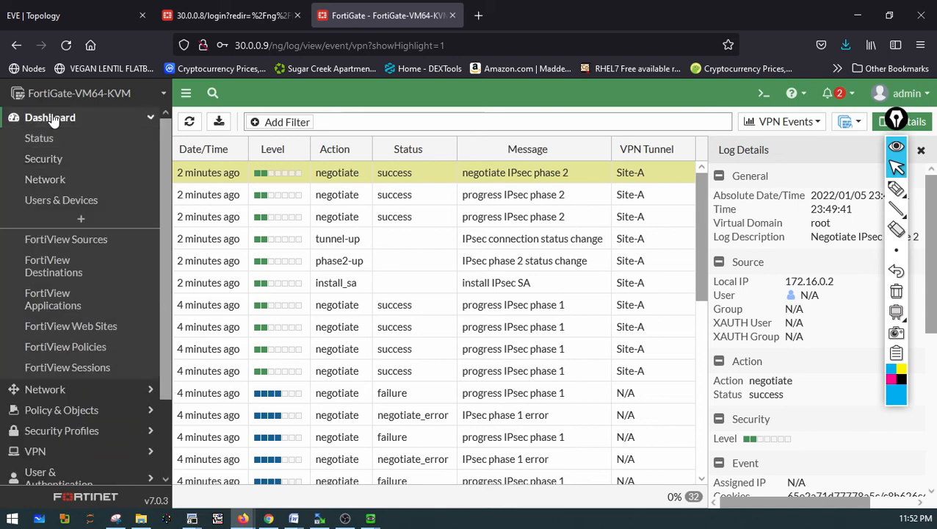
click(38, 138)
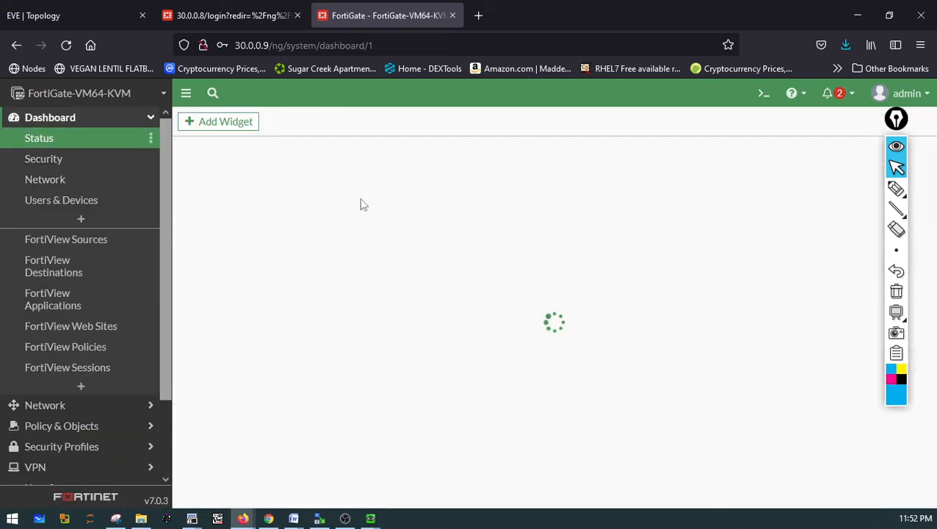
click(211, 121)
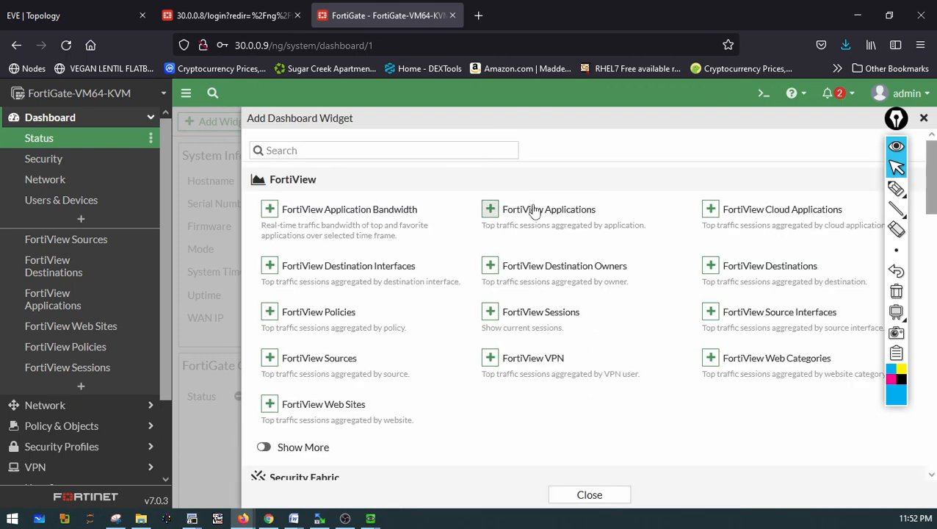
click(491, 359)
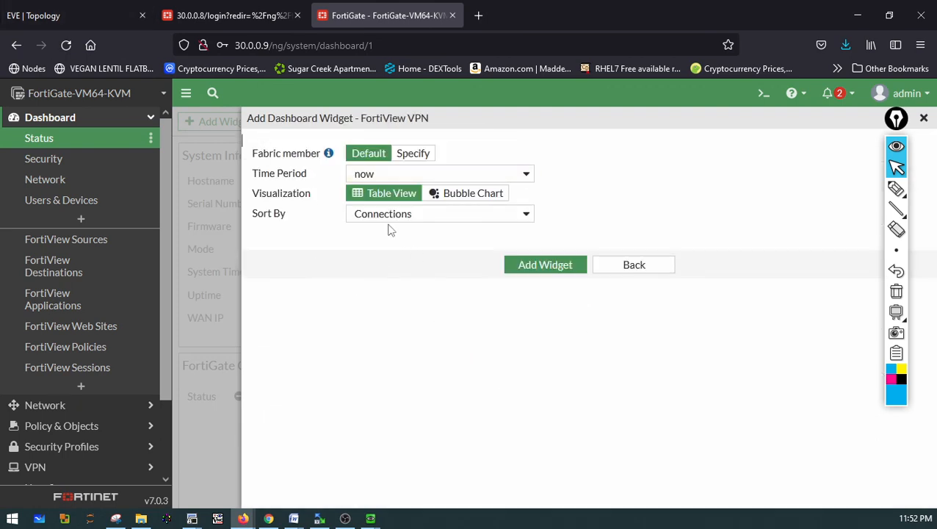
click(402, 175)
click(416, 189)
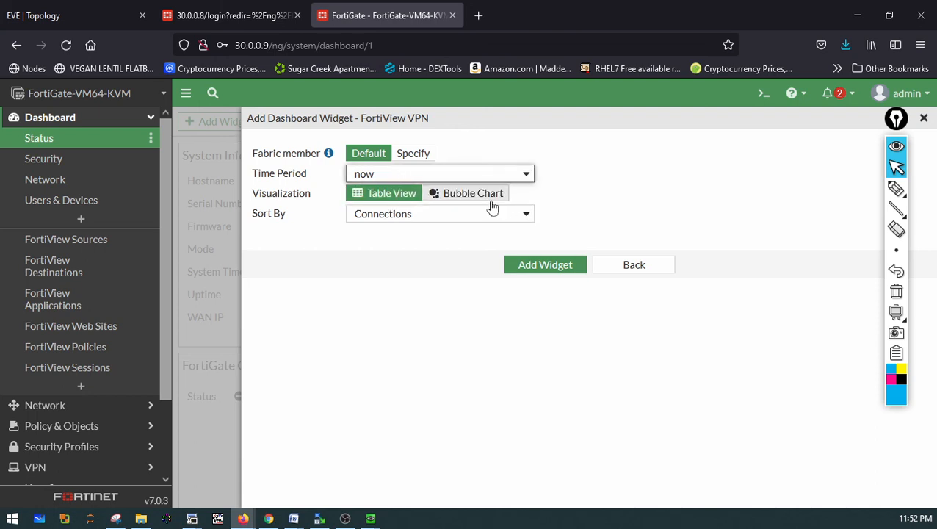
click(559, 268)
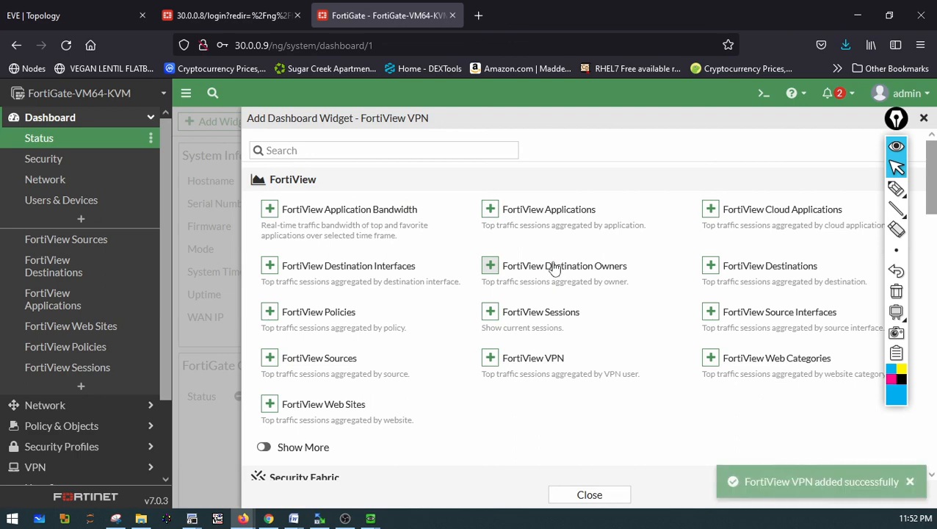
click(591, 495)
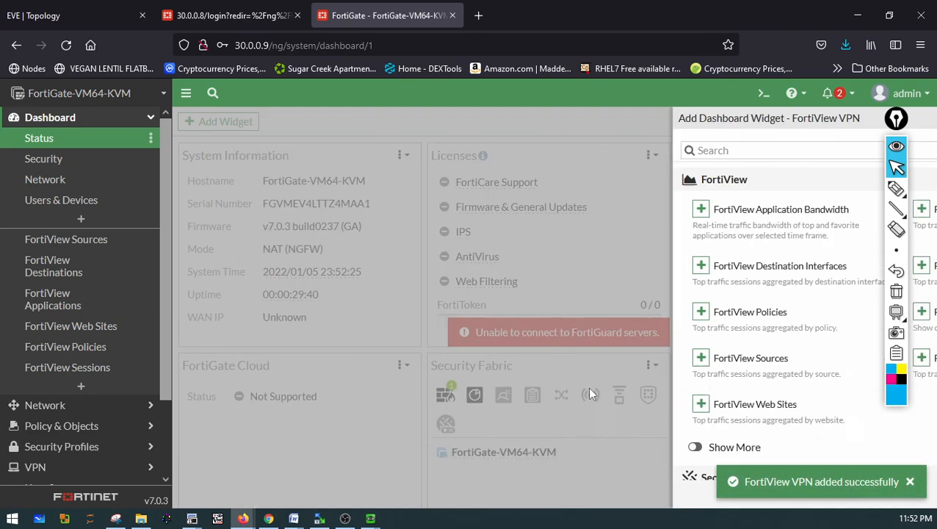
Scroll the Status dashboard to examine the FortiView VPN by Connections widget
scroll(572, 332, down, 5)
scroll(573, 332, down, 10)
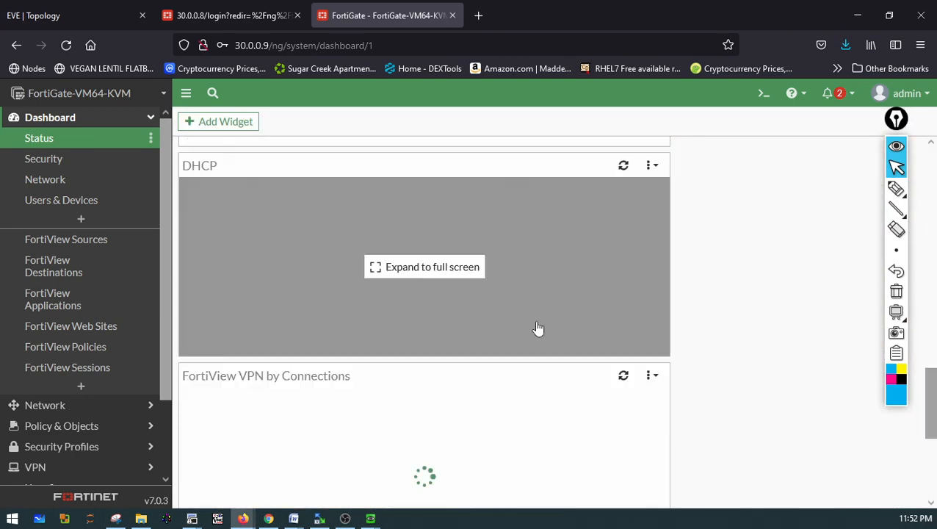
scroll(538, 325, up, 4)
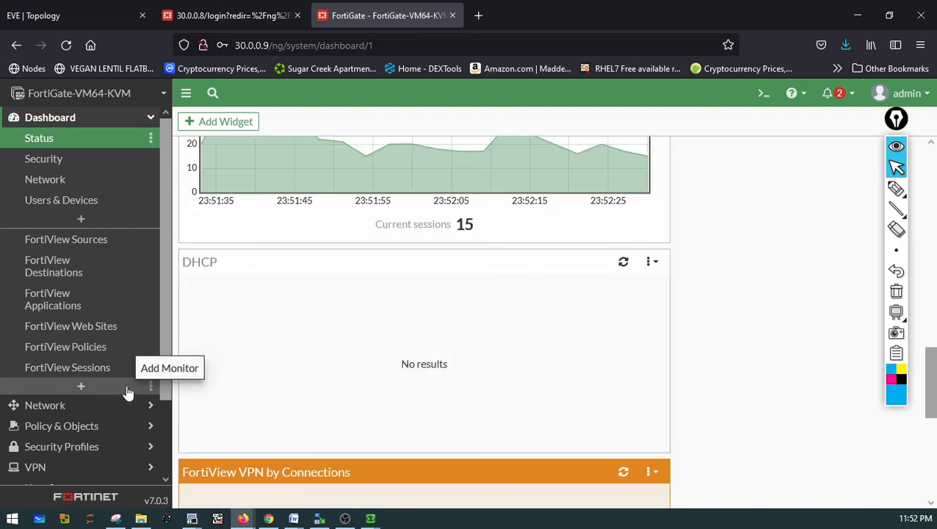
Browse the Forward Traffic and AntiVirus logs, then open the VPN event log
click(36, 467)
click(80, 408)
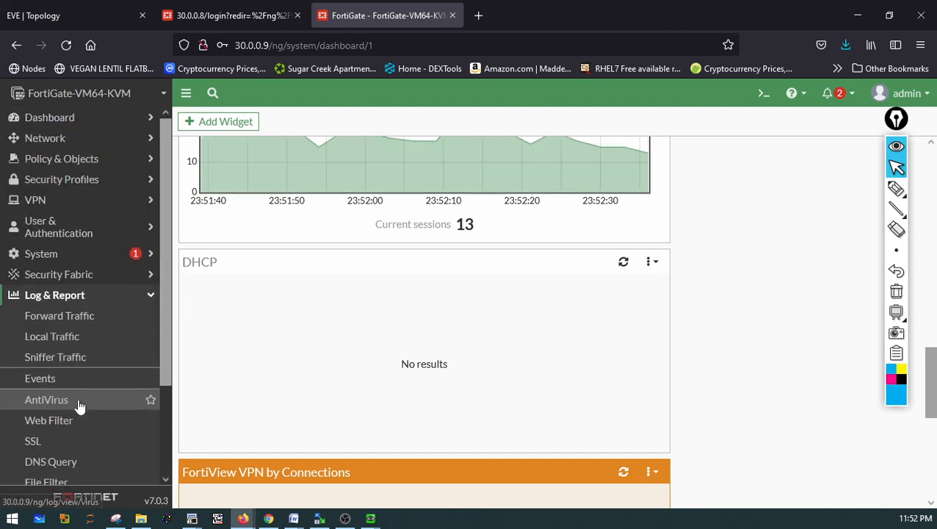
click(72, 323)
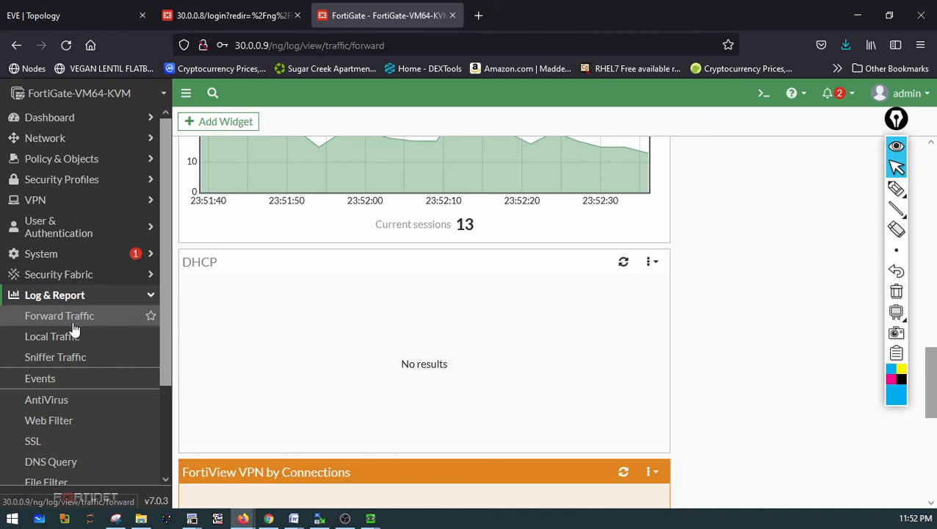
click(53, 401)
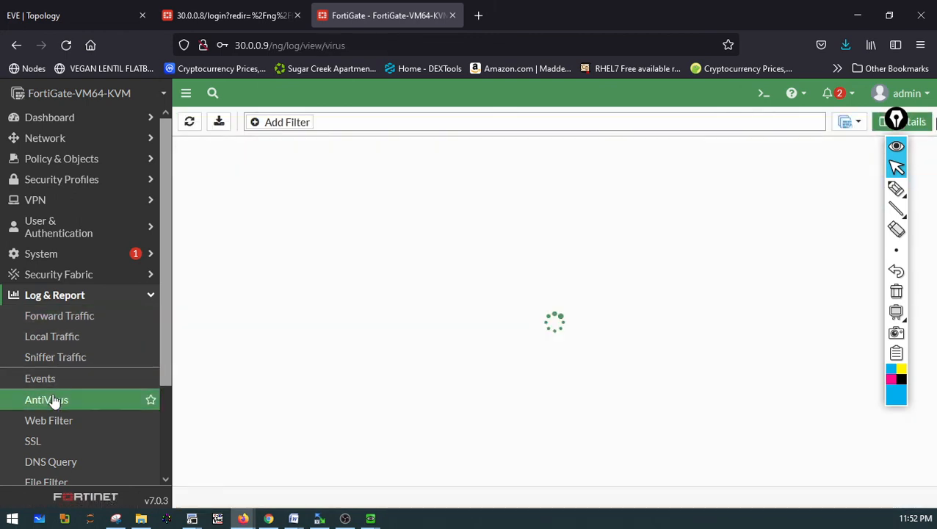
click(87, 381)
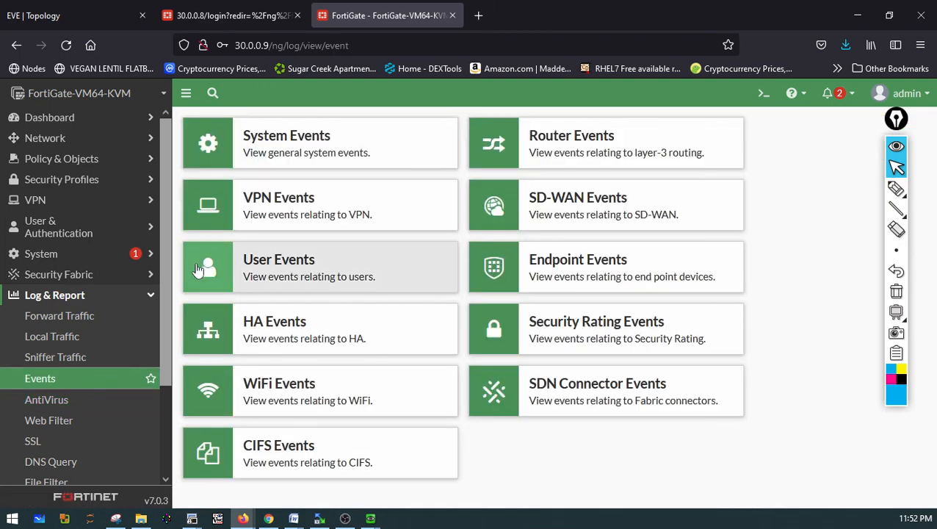
click(296, 206)
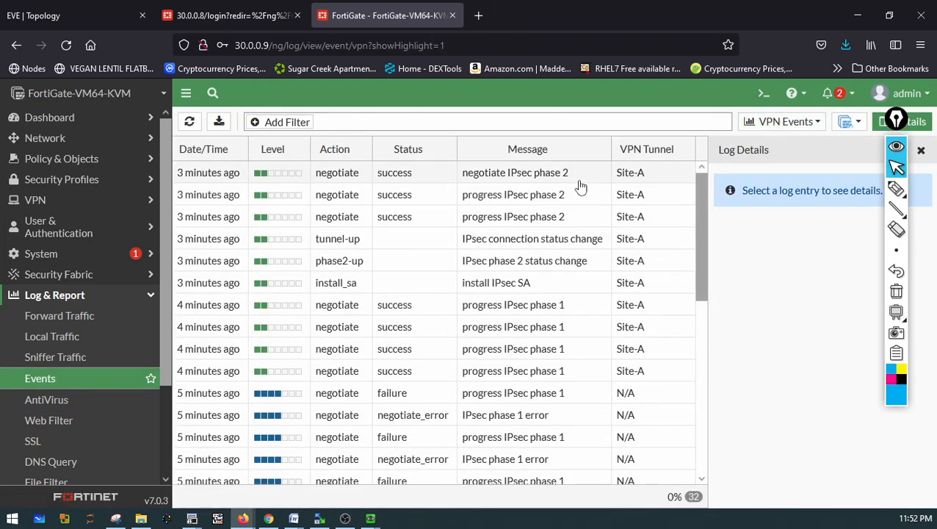
Inspect the details of a phase 1 error entry and the phase 2 negotiation entry in the VPN events
scroll(576, 268, down, 5)
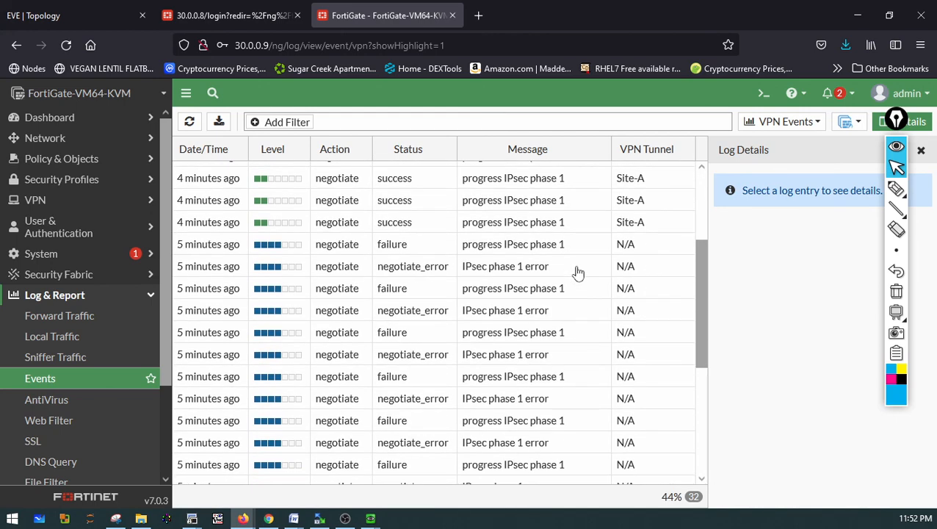
scroll(578, 272, up, 5)
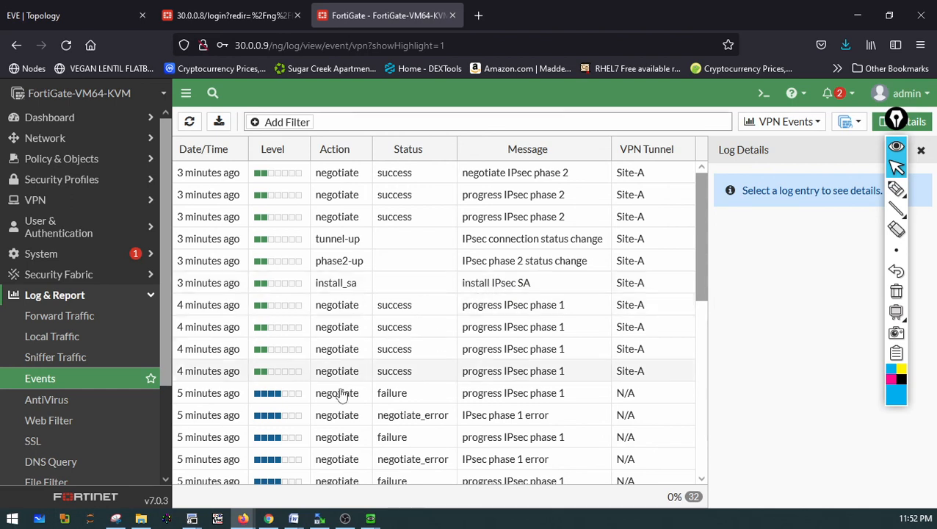
click(265, 420)
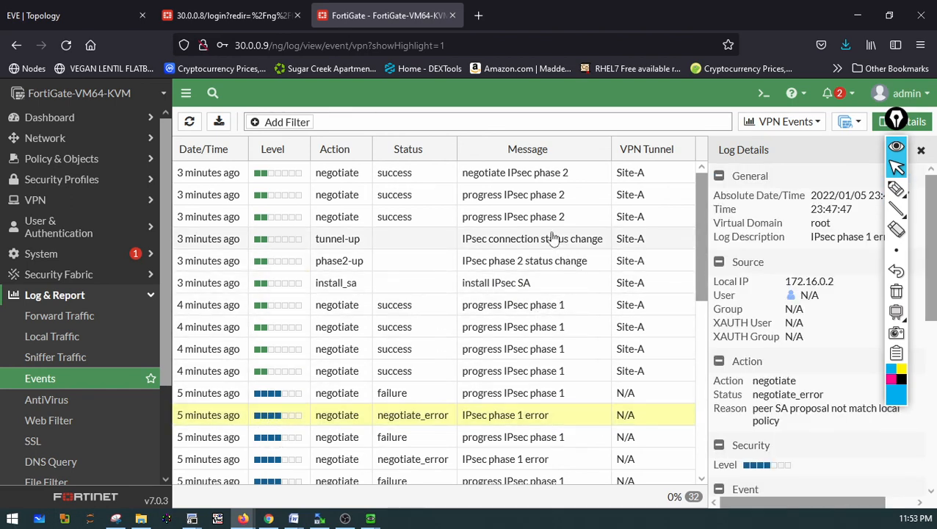
click(499, 174)
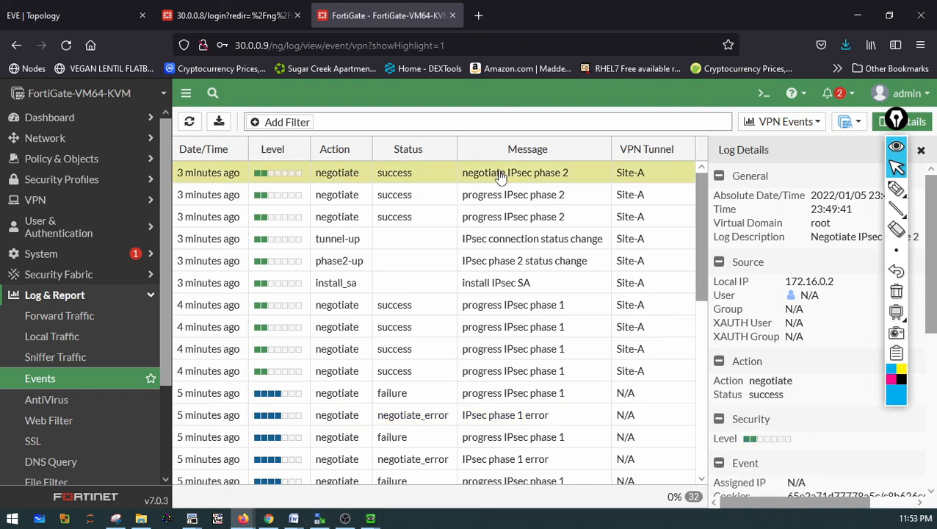